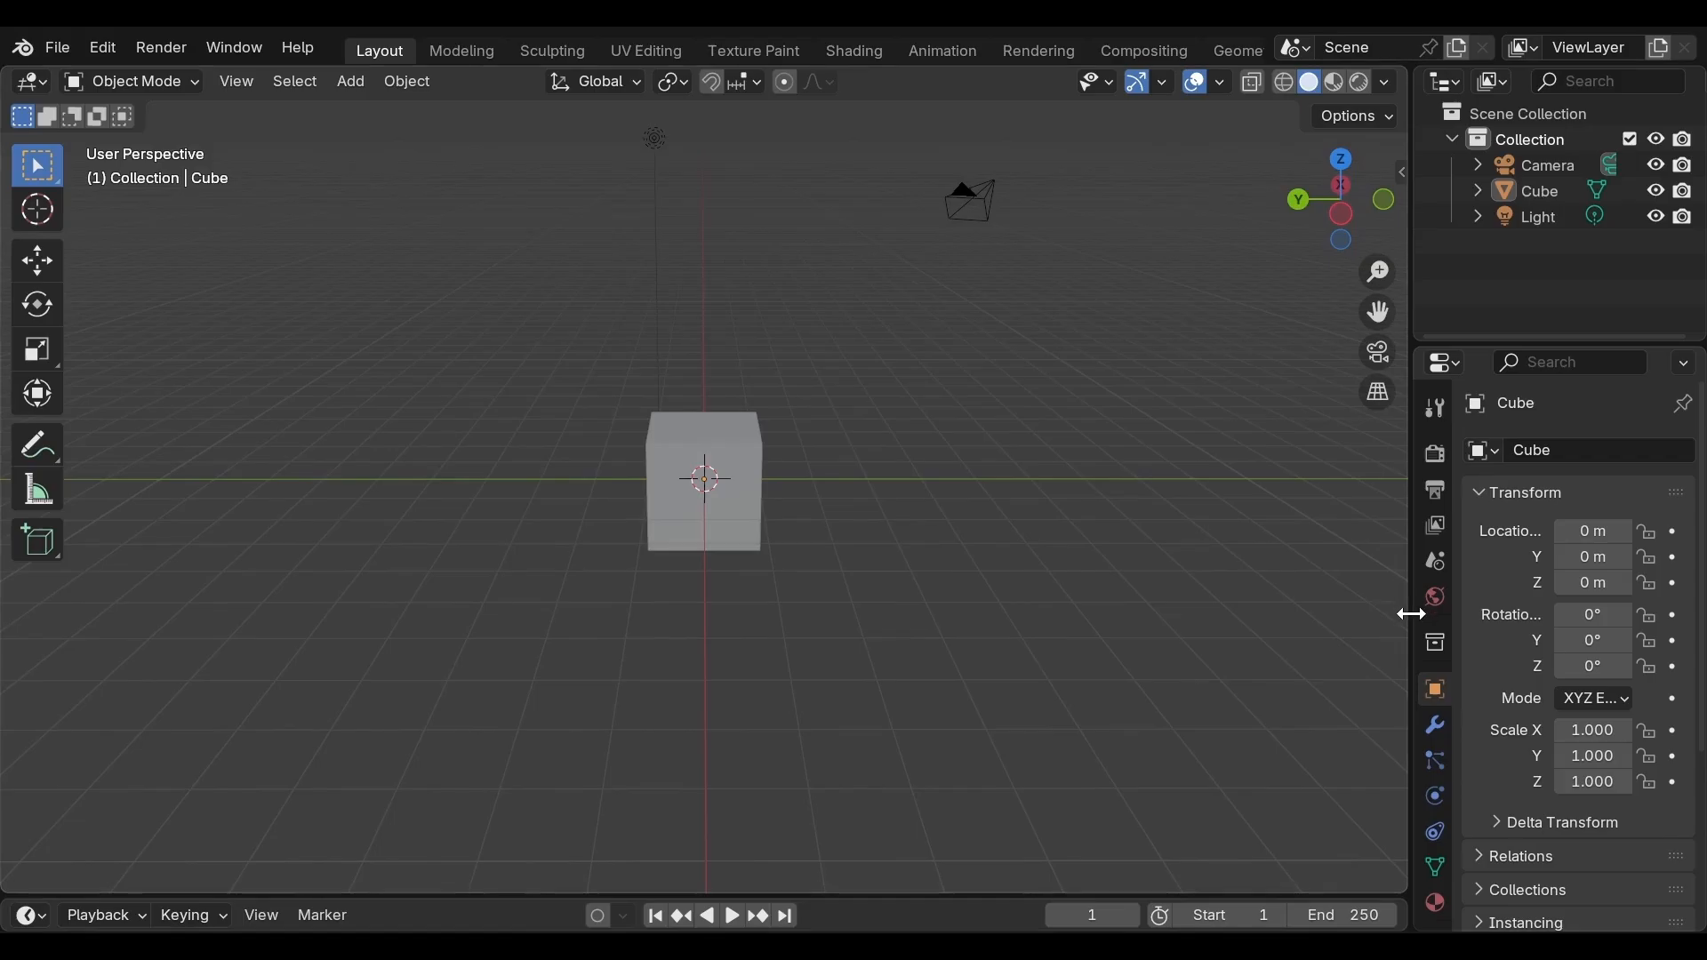
# Delete the default cube from the scene
pyautogui.moveTo(1412, 618); pyautogui.dragTo(1328, 648)
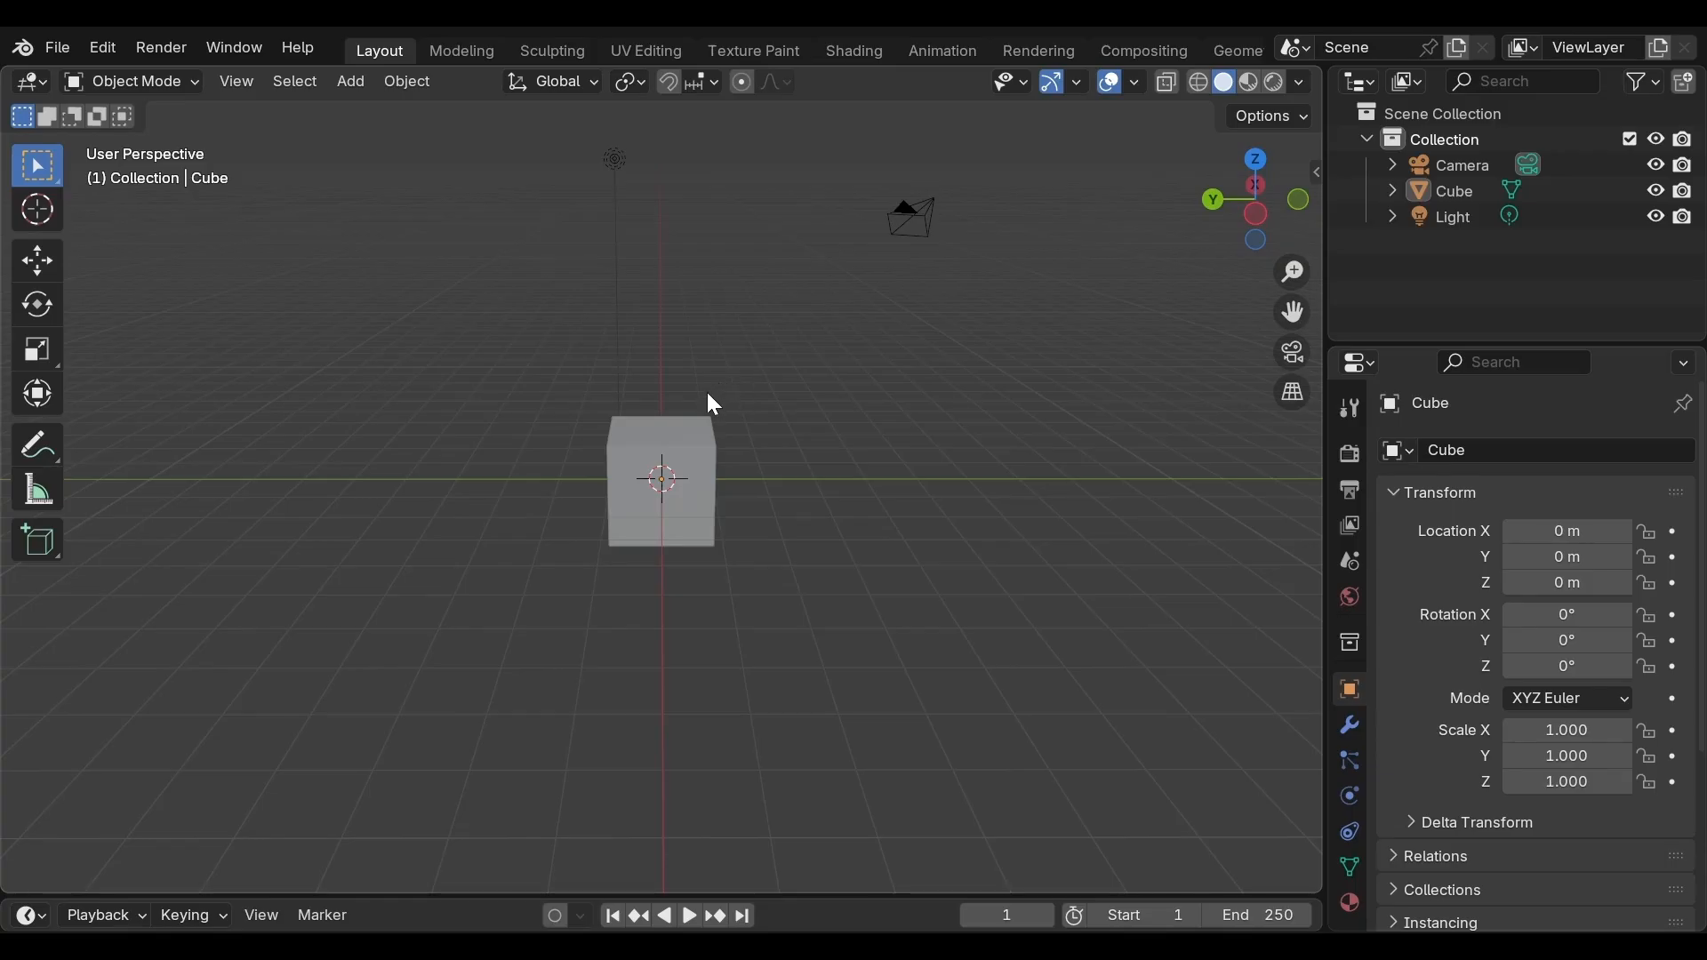
pyautogui.click(701, 482)
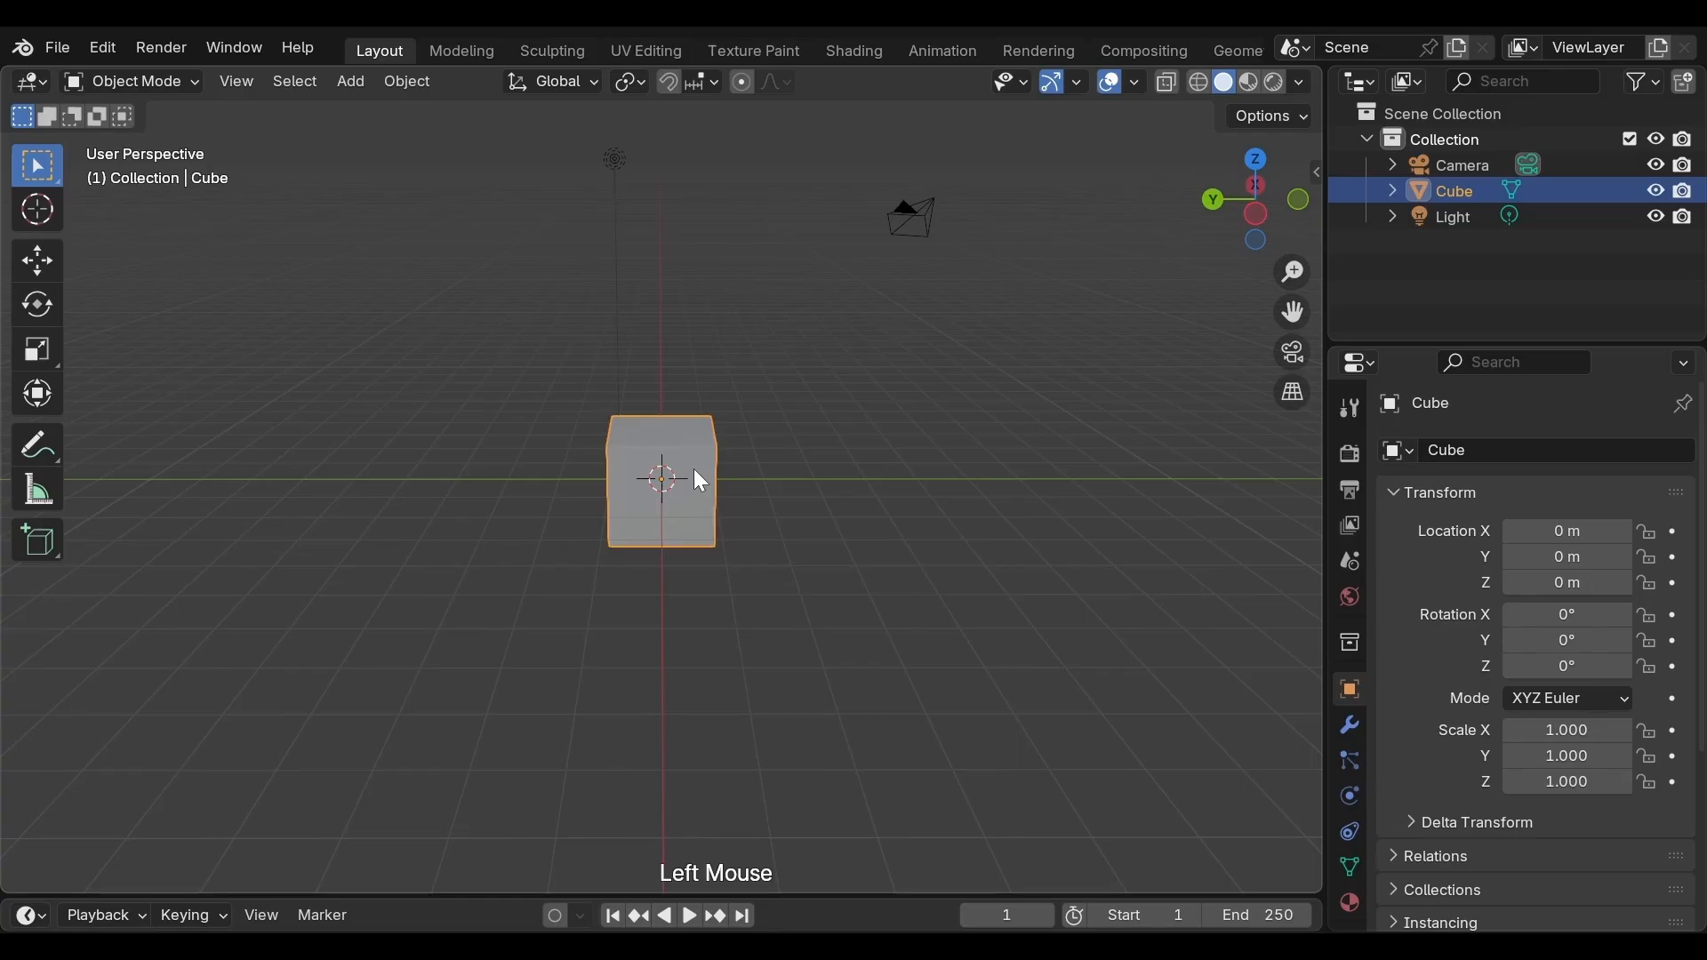
pyautogui.press('x')
pyautogui.click(693, 469)
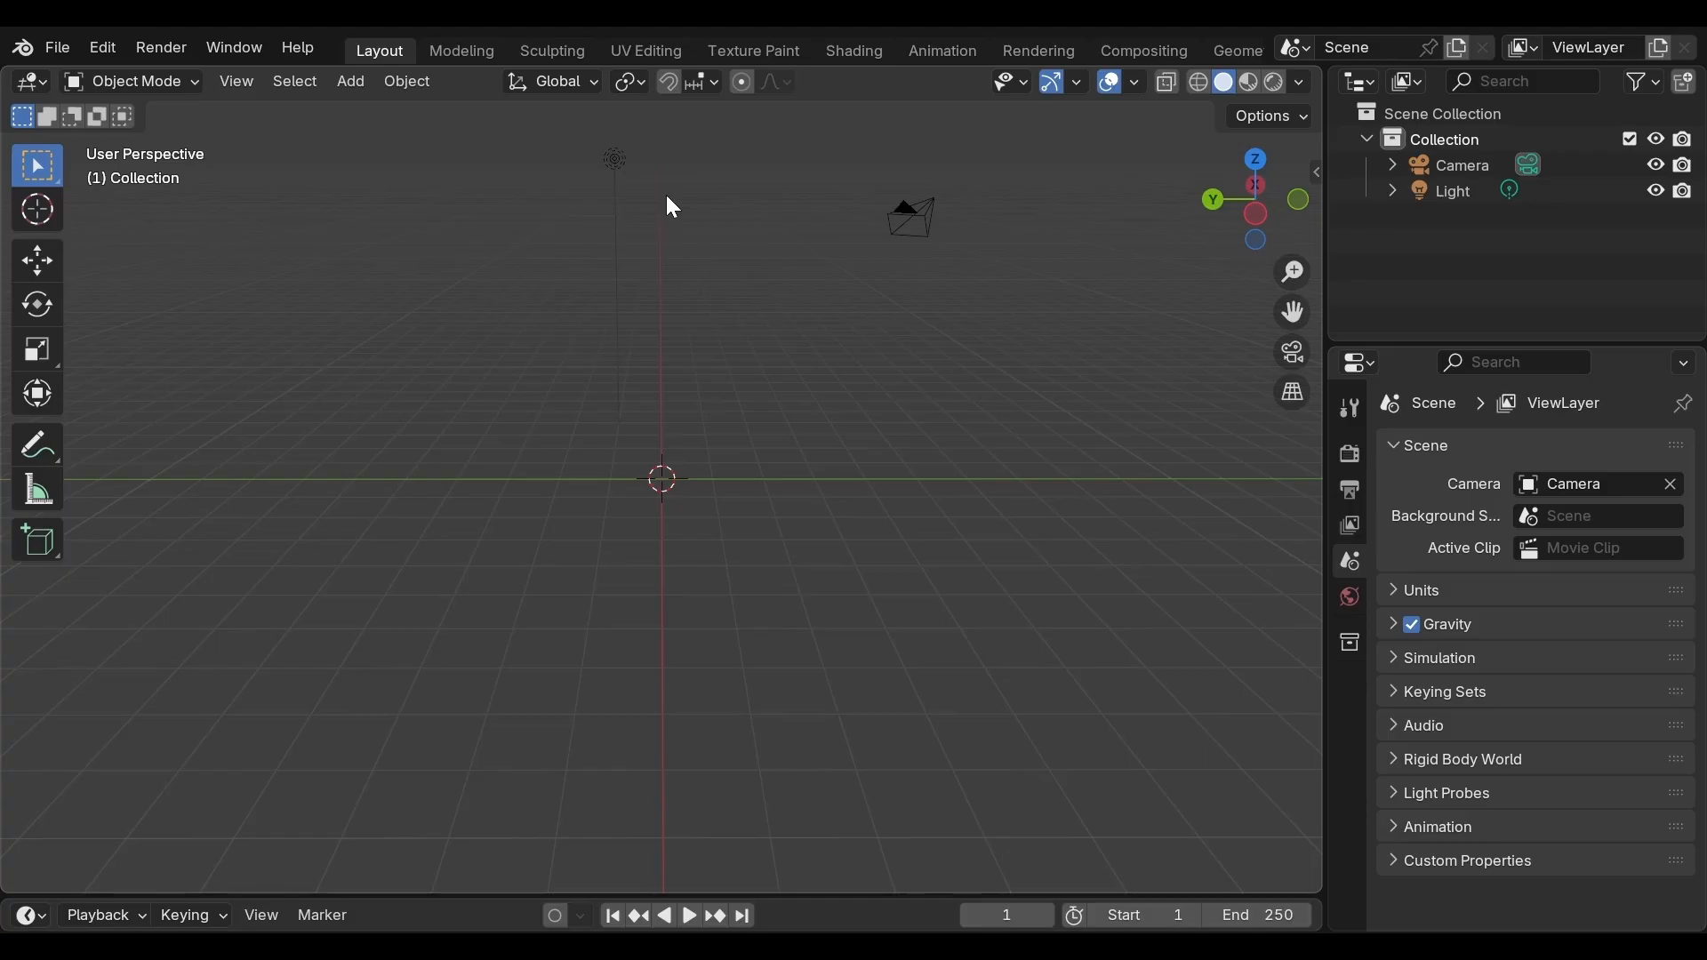
# Add a torus mesh at the scene origin
pyautogui.hotkey('shift', 'a')
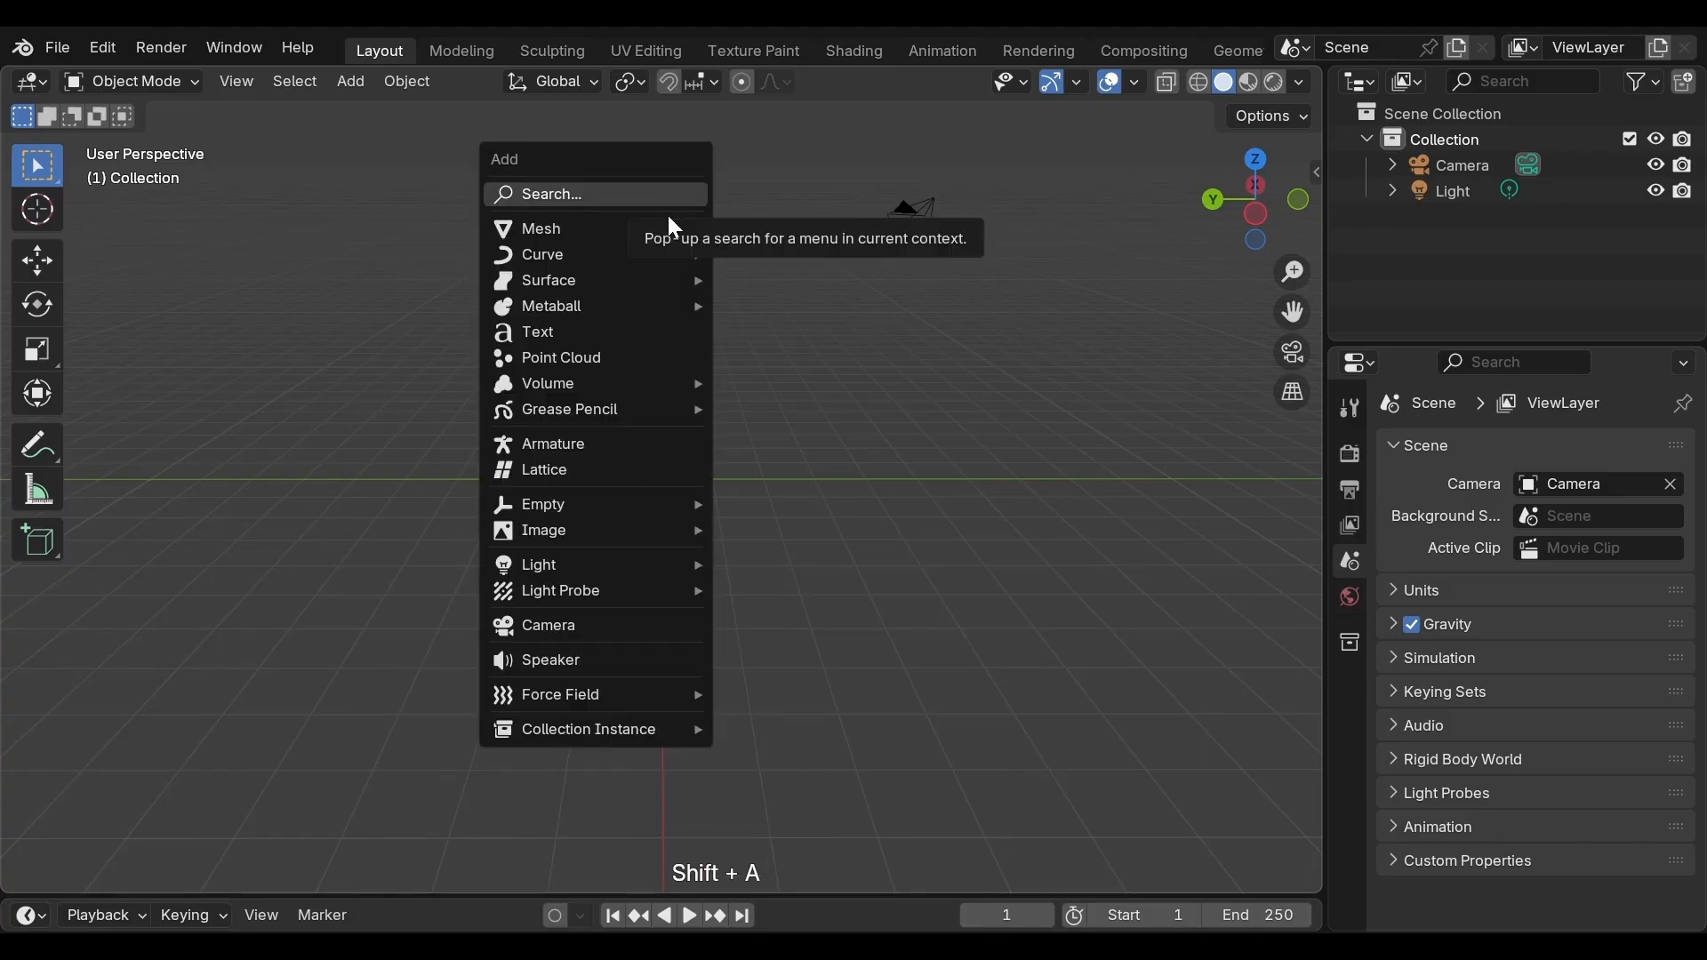
pyautogui.moveTo(693, 230)
pyautogui.click(775, 409)
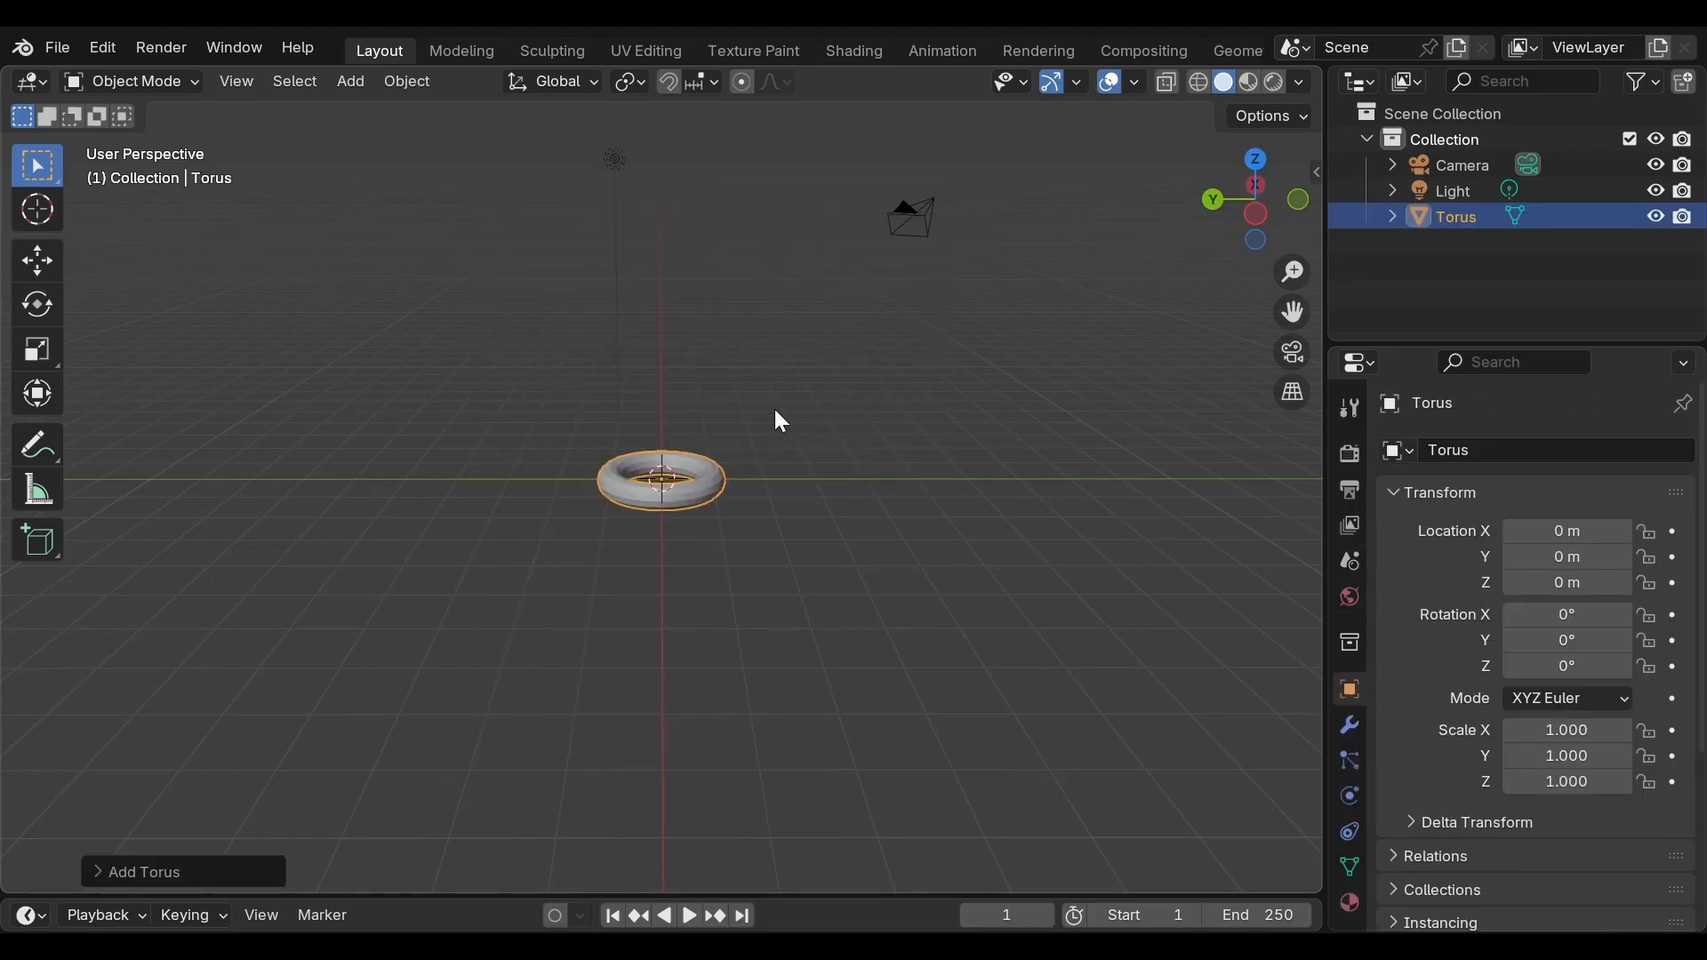
# Enlarge the new torus by setting its major radius to 1.4 m and minor radius to 0.34 m
pyautogui.scroll(4, 776, 412)
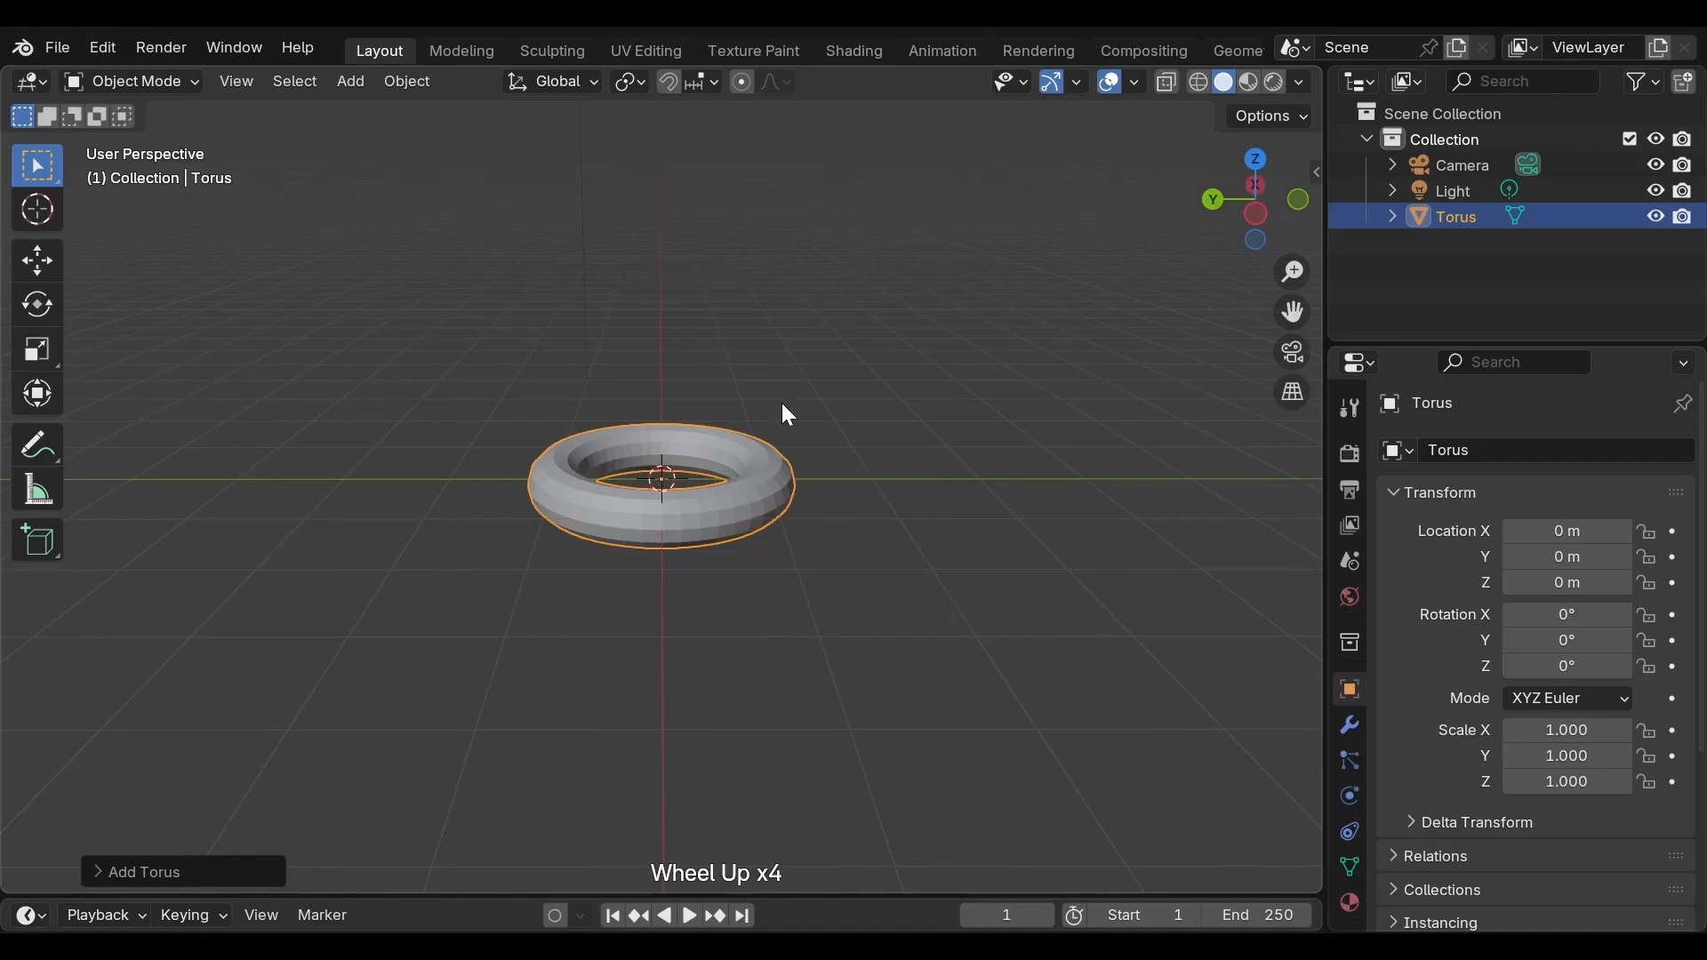
pyautogui.moveTo(787, 414); pyautogui.dragTo(933, 543, button='middle')
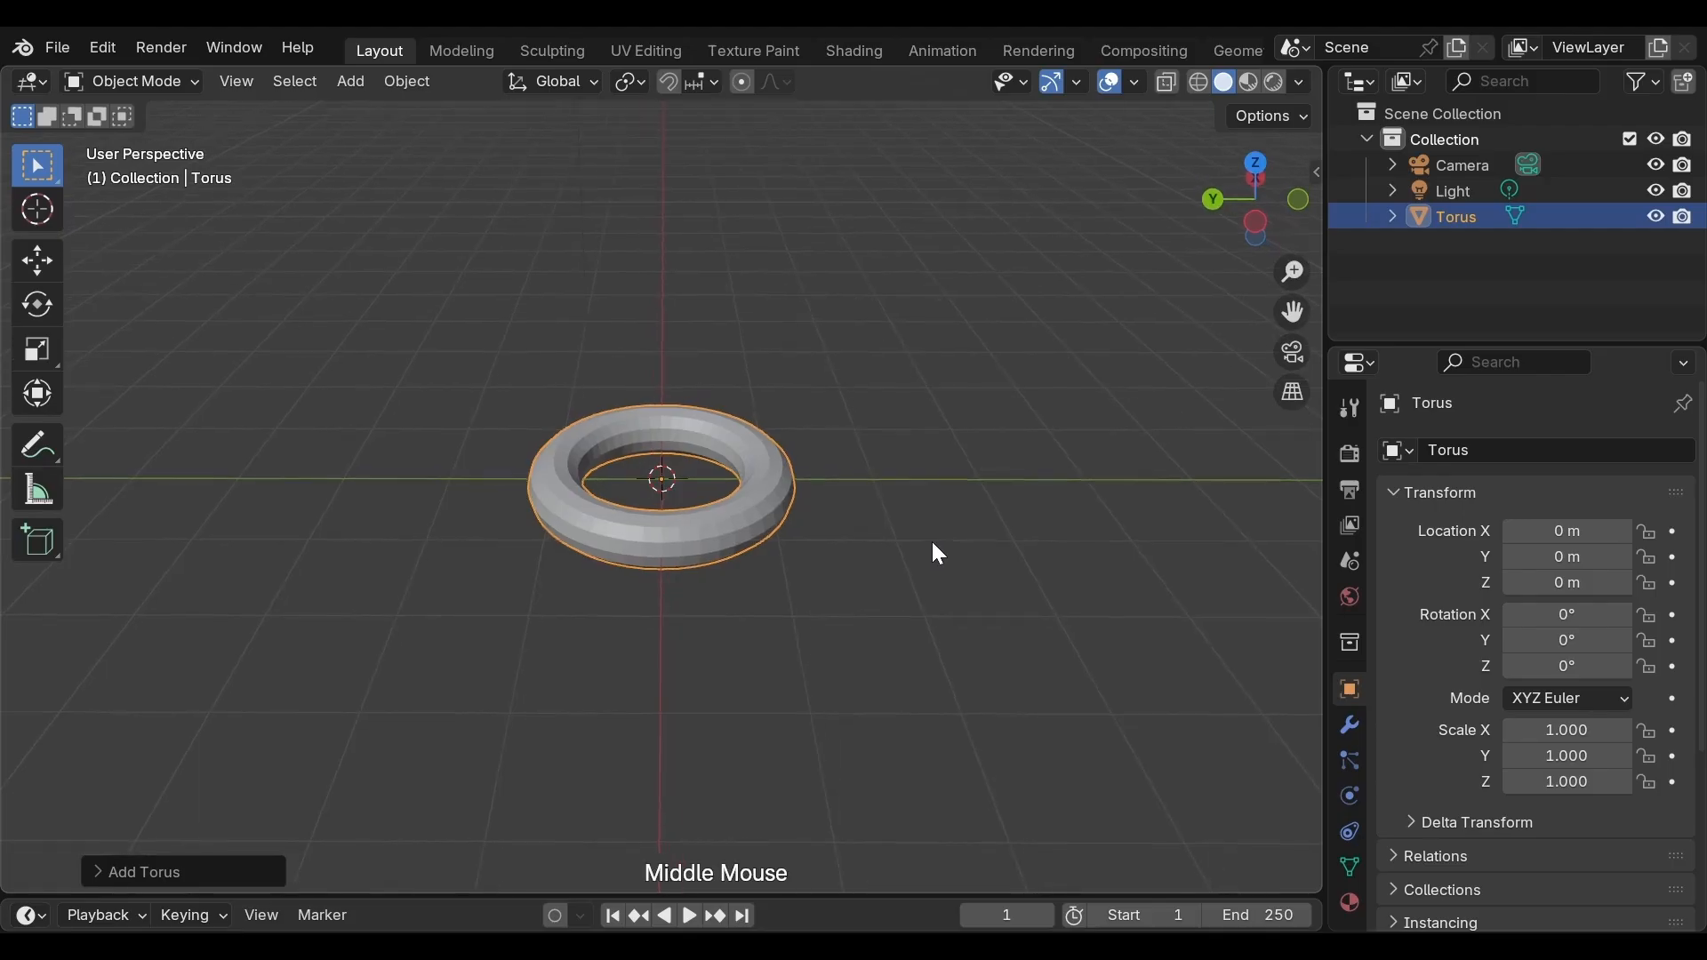
pyautogui.scroll(2, 941, 499)
pyautogui.scroll(3, 941, 499)
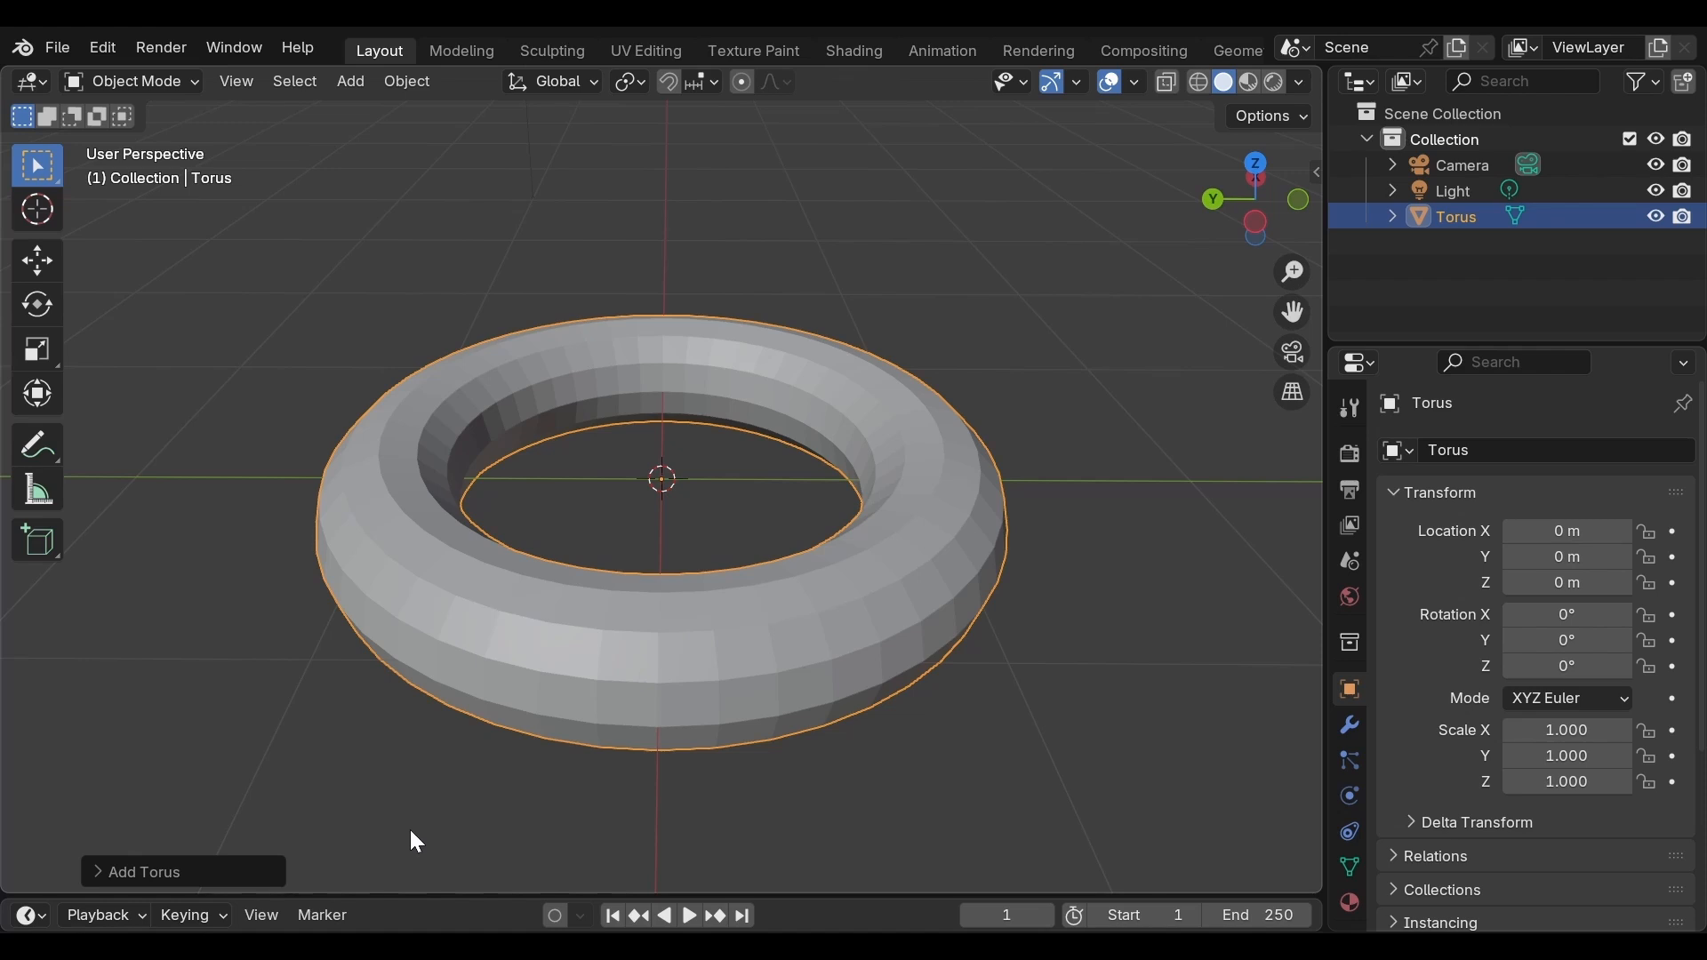
pyautogui.click(149, 868)
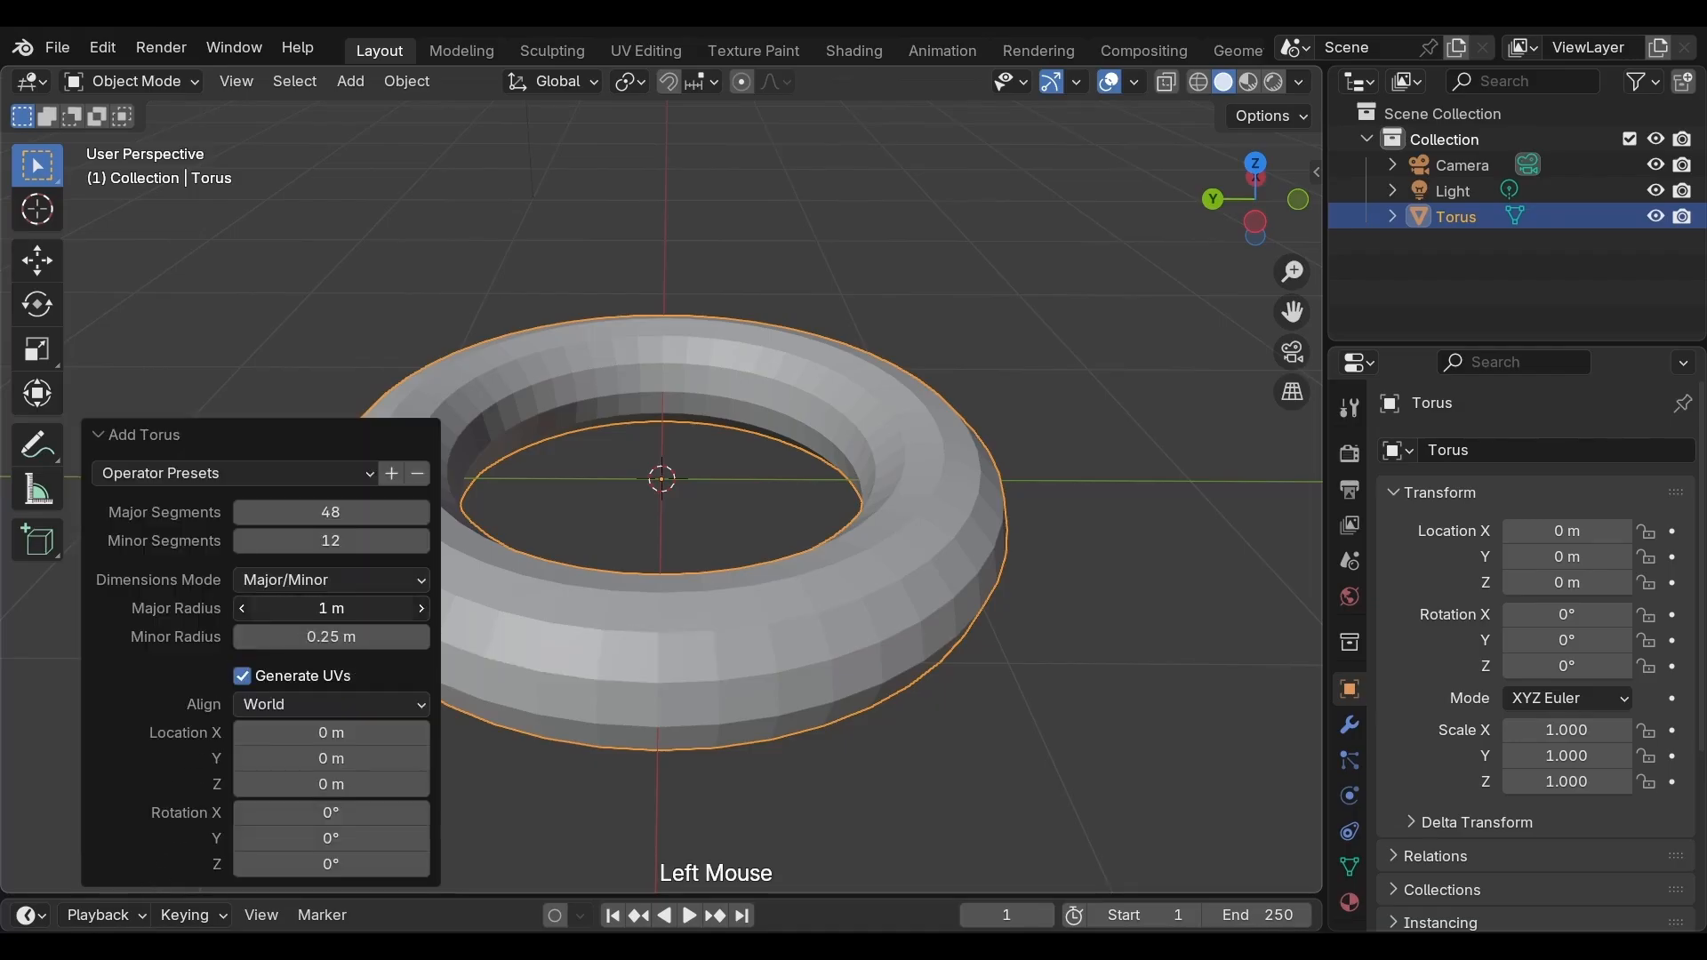
pyautogui.moveTo(331, 609)
pyautogui.mouseDown()
pyautogui.moveTo(364, 609)
pyautogui.moveTo(303, 636)
pyautogui.moveTo(337, 636)
pyautogui.mouseUp()
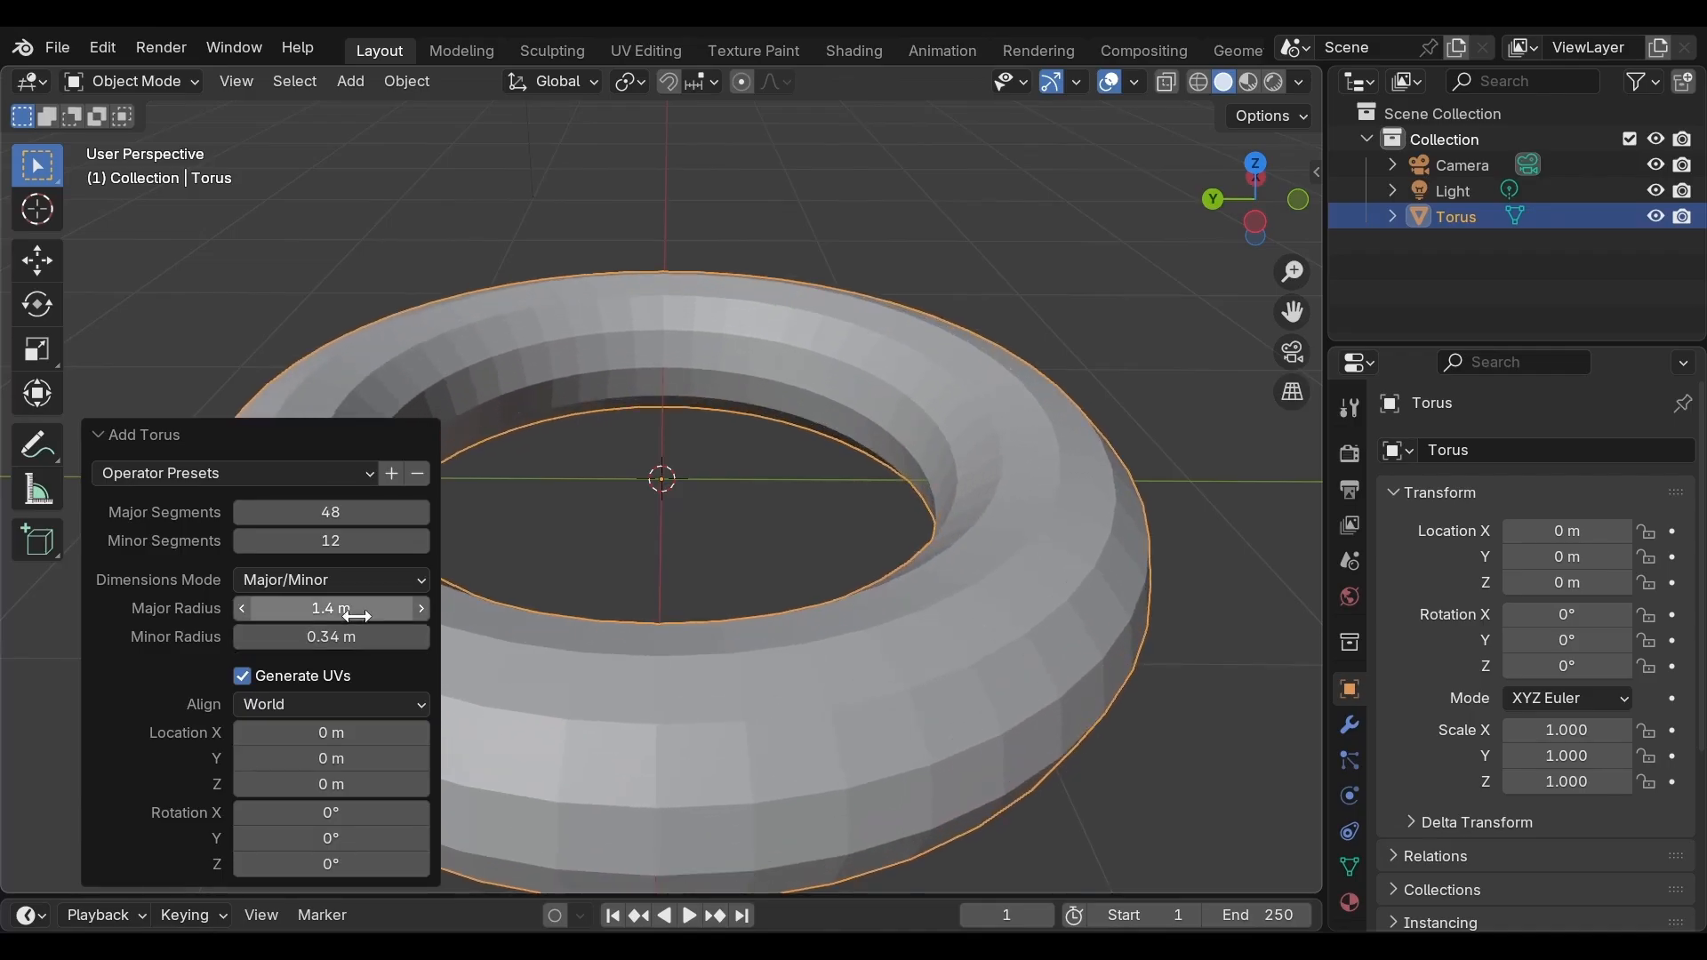
# Set the torus's major segments to 59
pyautogui.moveTo(331, 512); pyautogui.dragTo(351, 512)
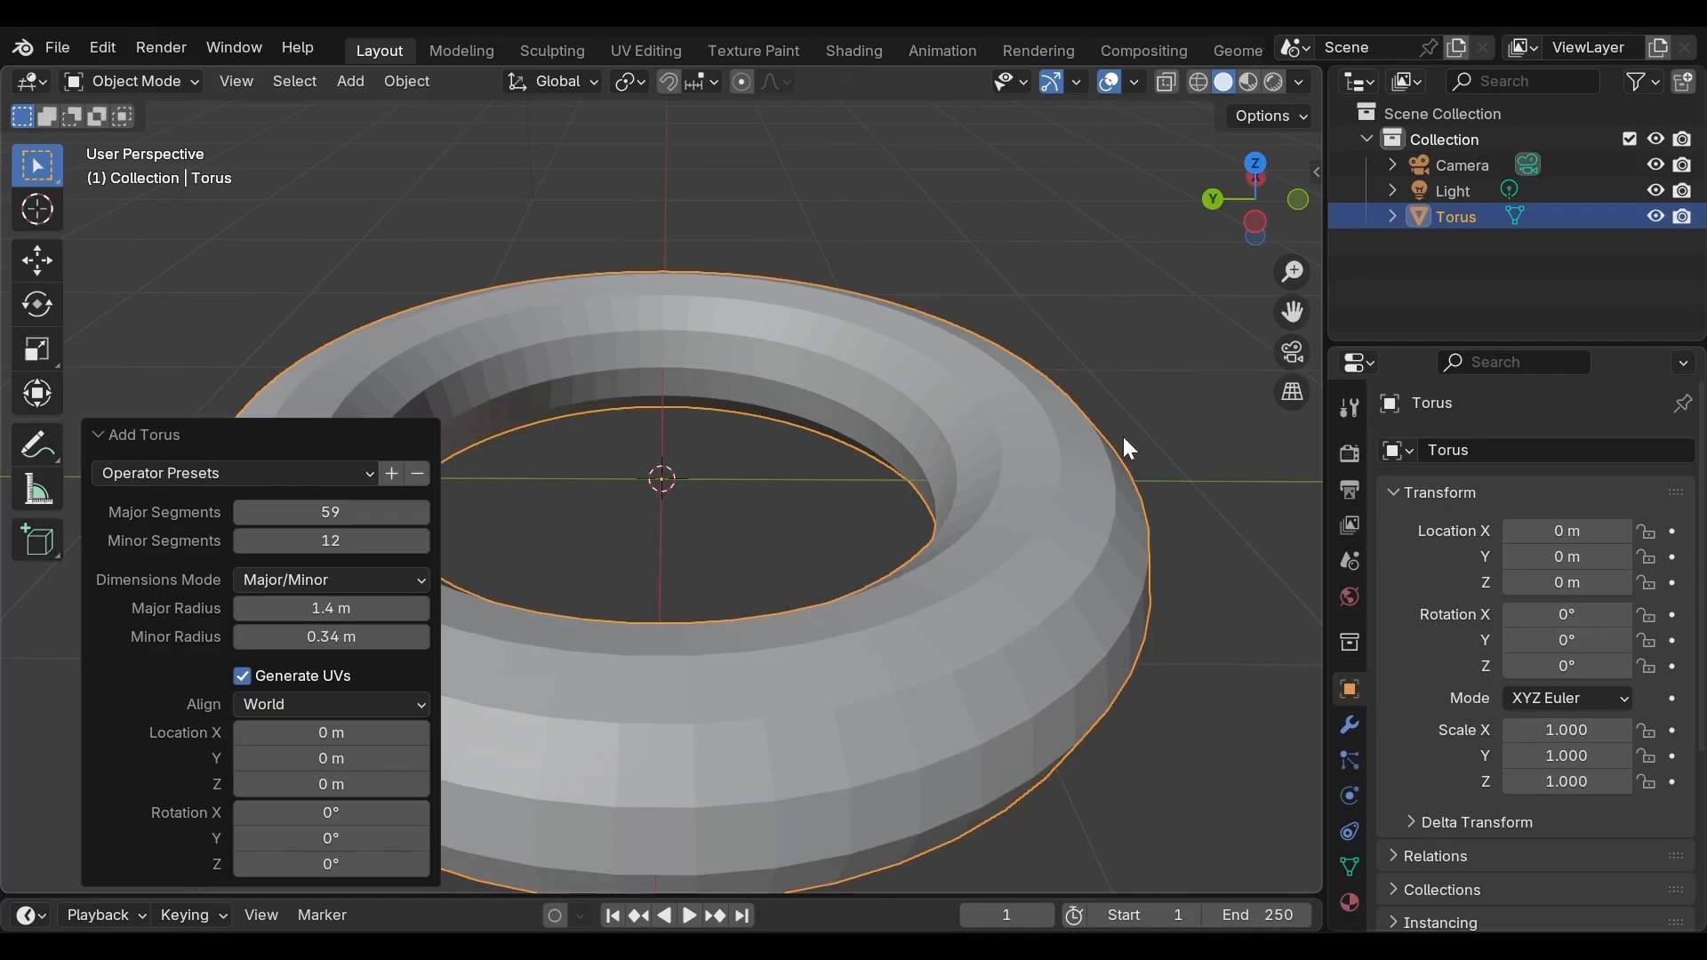
pyautogui.click(1259, 505)
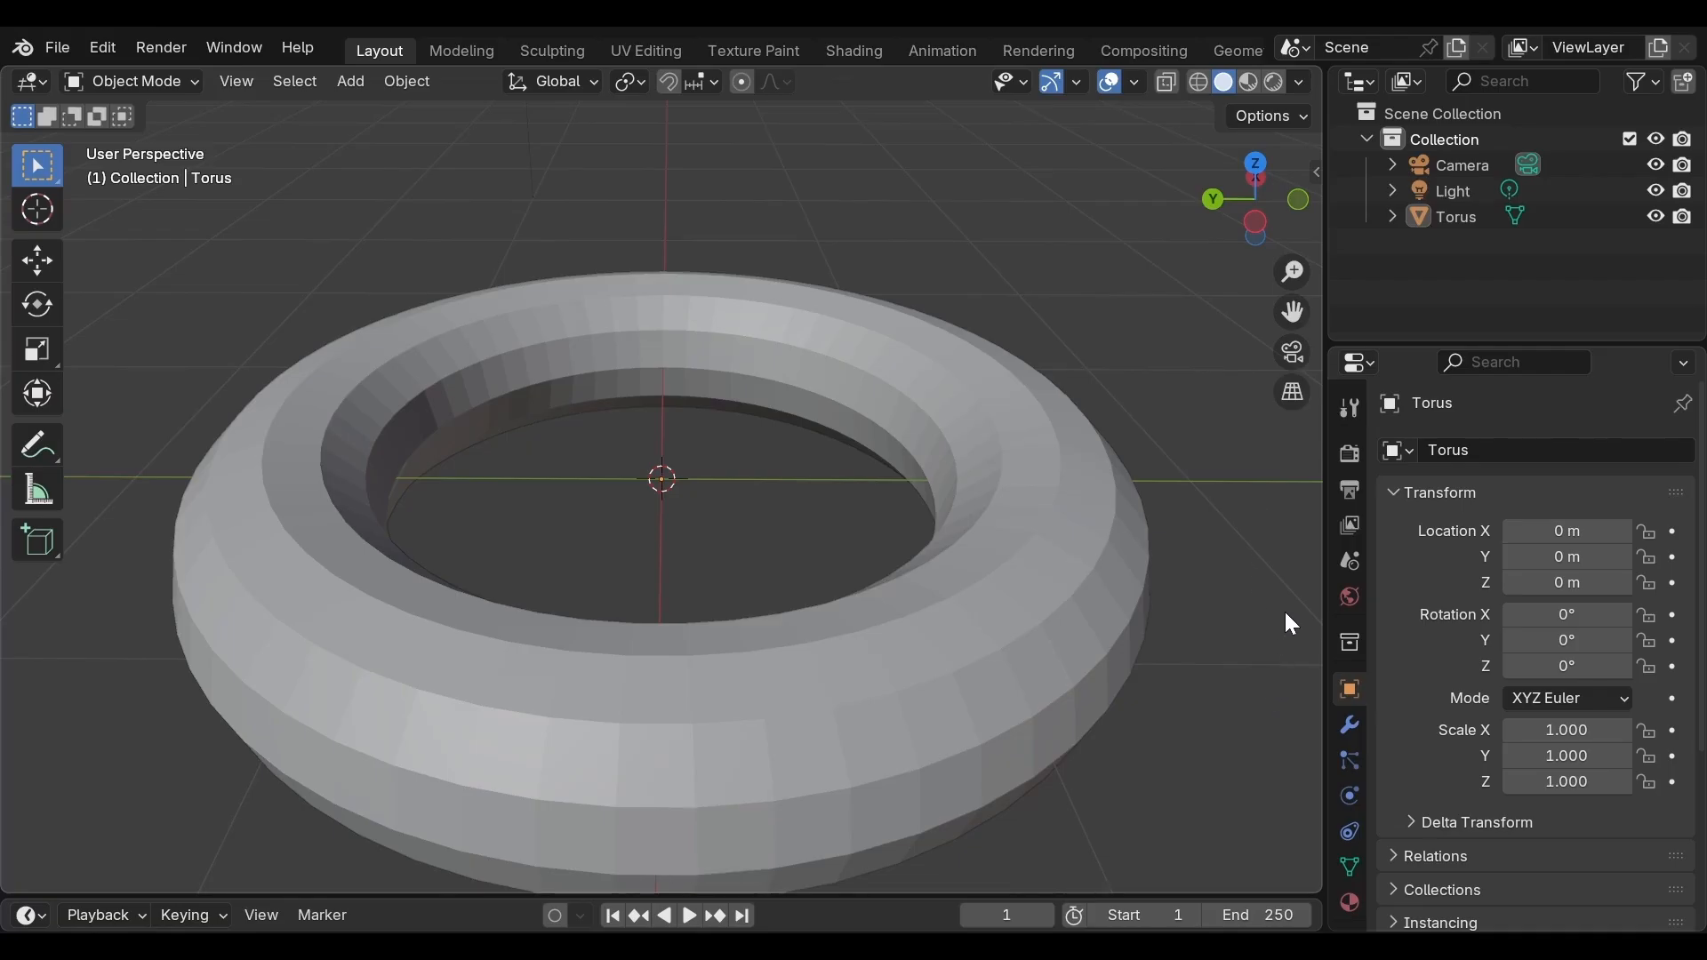
# Reopen the Add Torus settings and set the major radius to 1 m
pyautogui.press('F9')
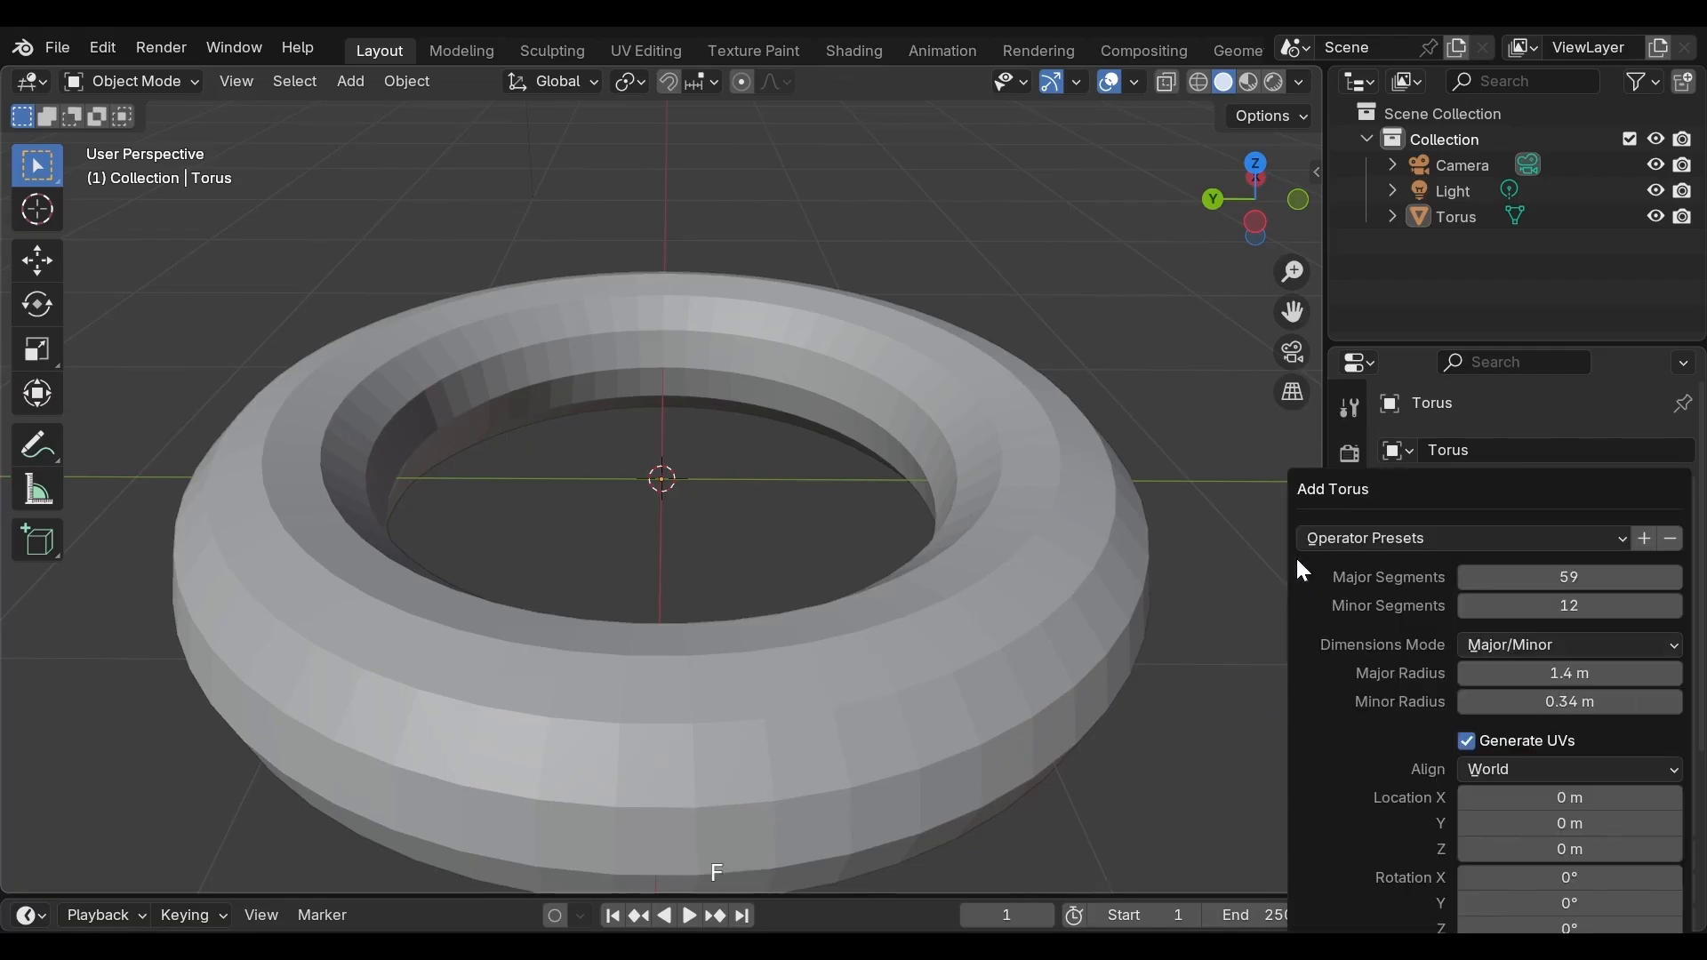
pyautogui.click(1567, 678)
pyautogui.write('1')
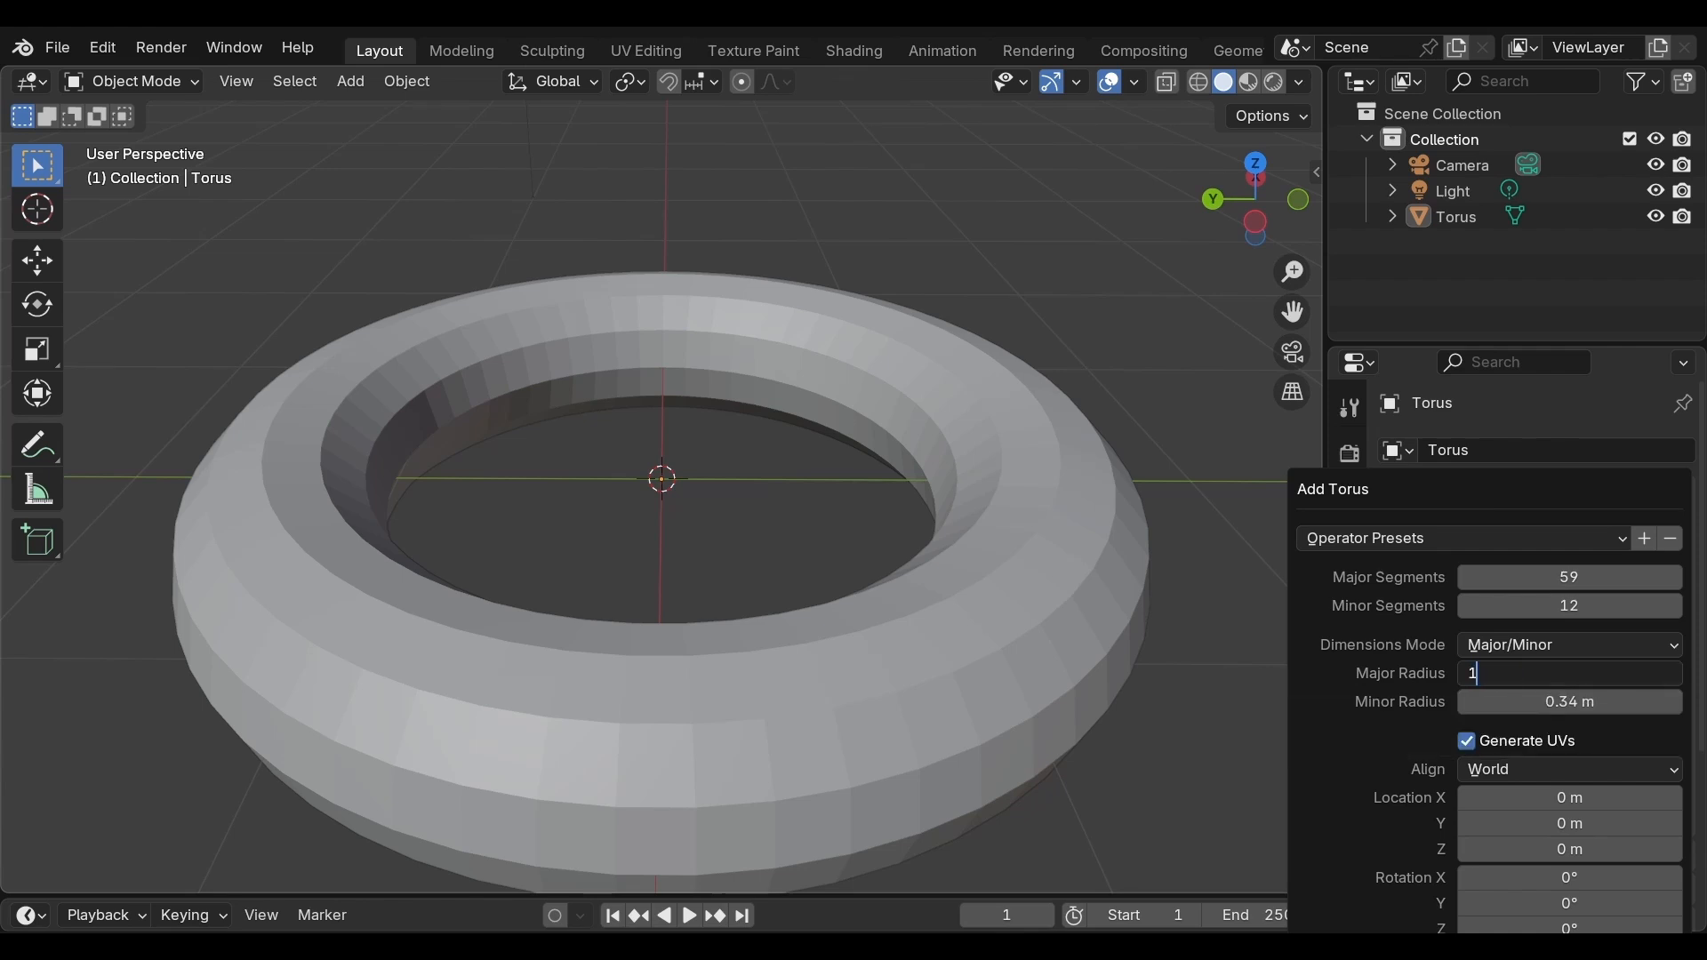
pyautogui.press('Return')
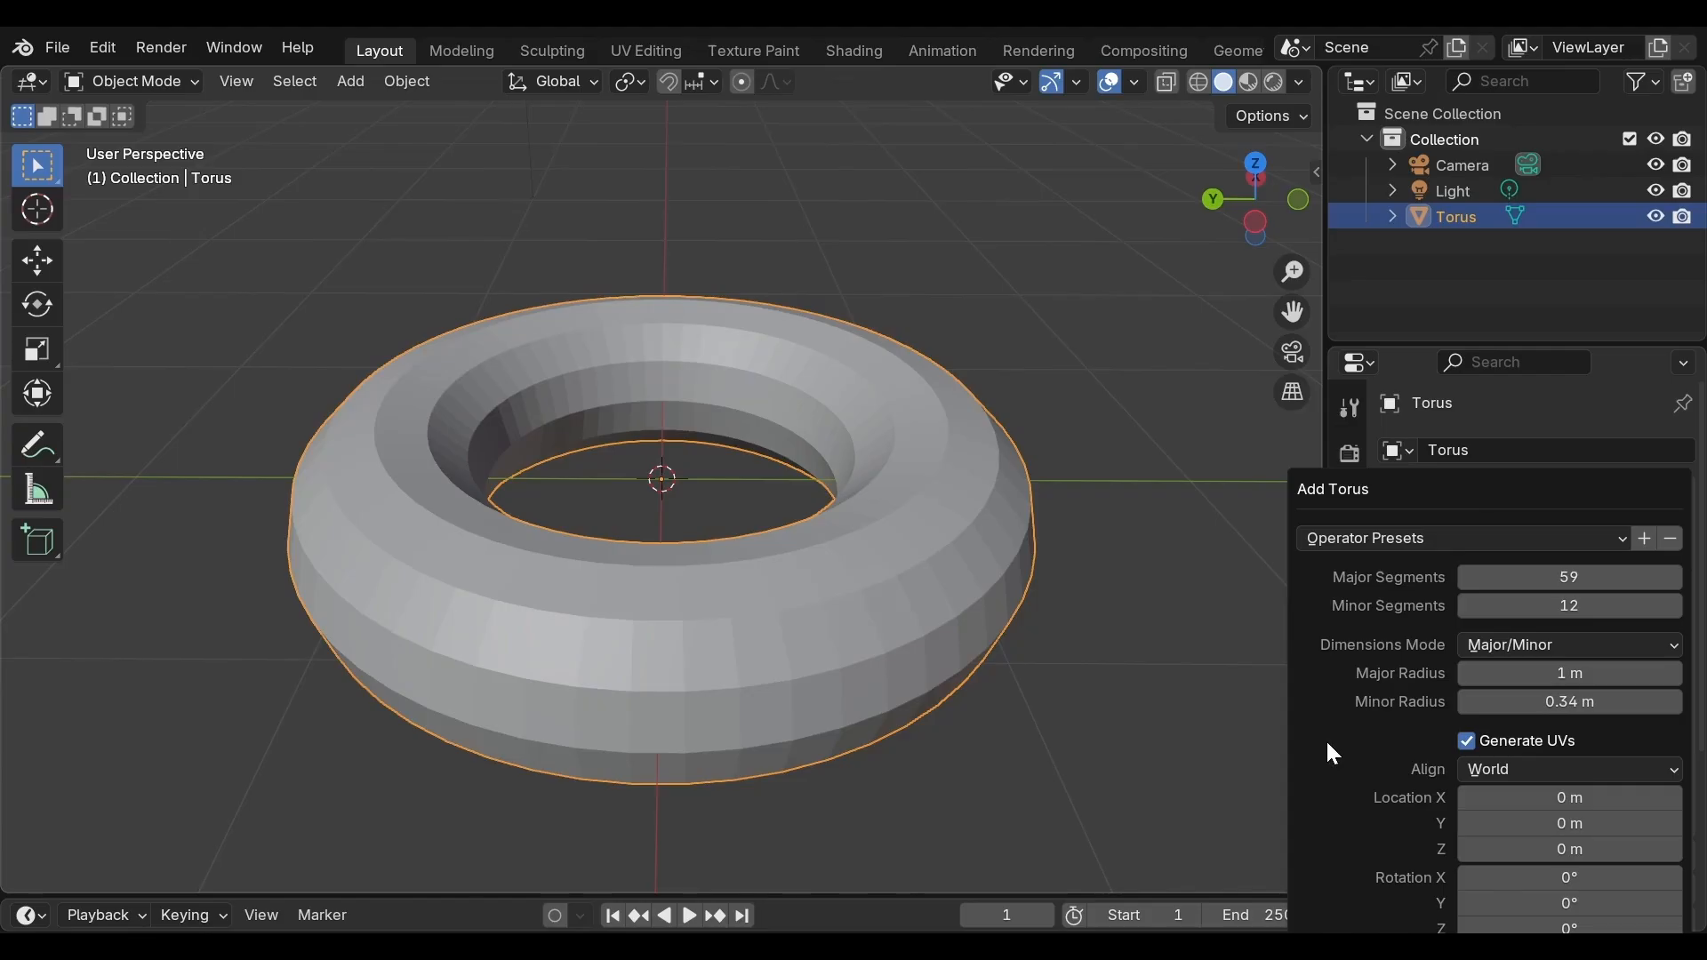
# Set the torus's minor radius to 0.4 m
pyautogui.click(1569, 701)
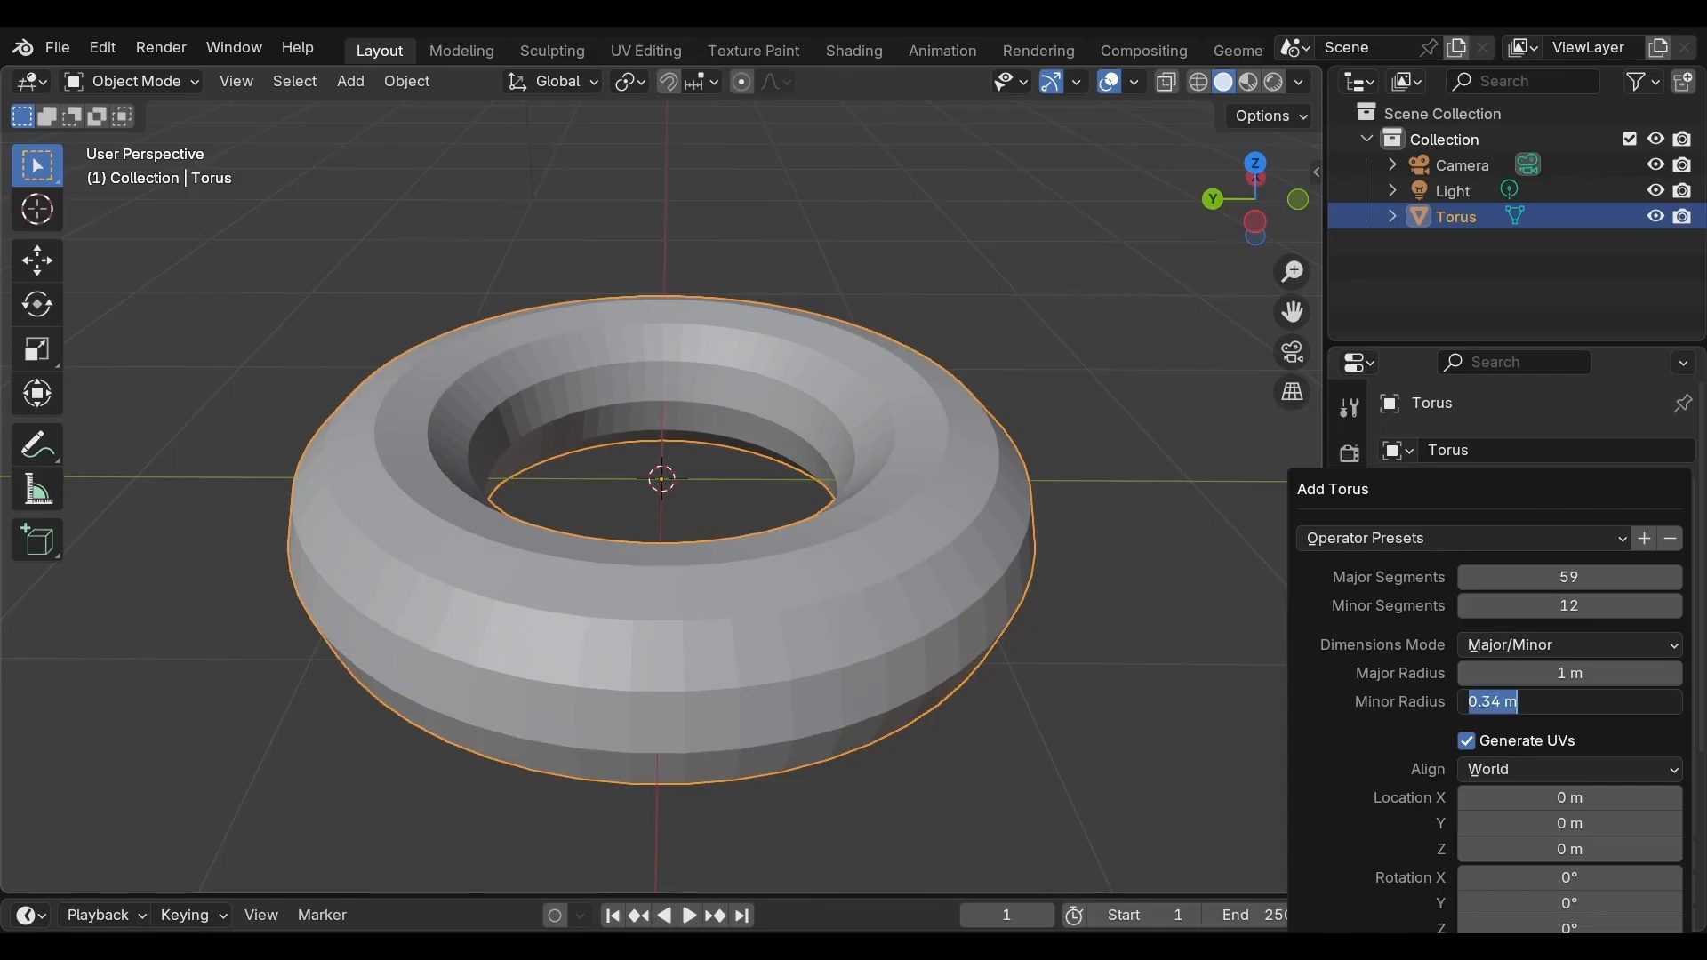
pyautogui.write('0.4')
pyautogui.press('Return')
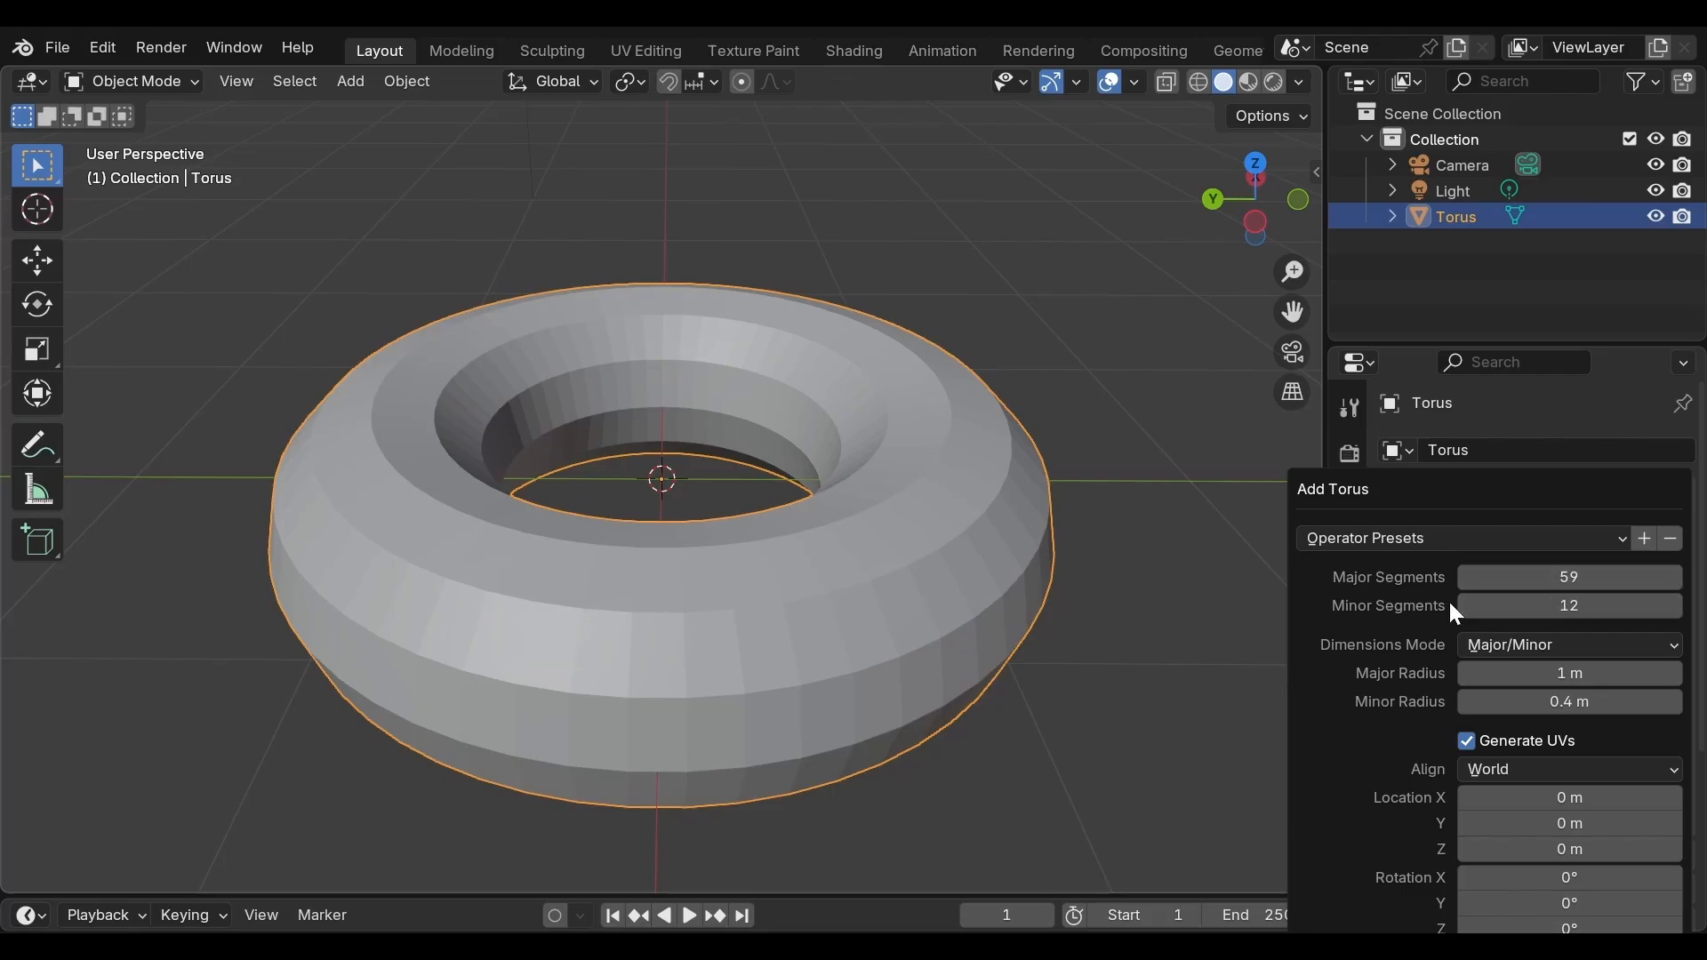
# Raise the torus's segment counts to 84 major and 30 minor
pyautogui.press('n')
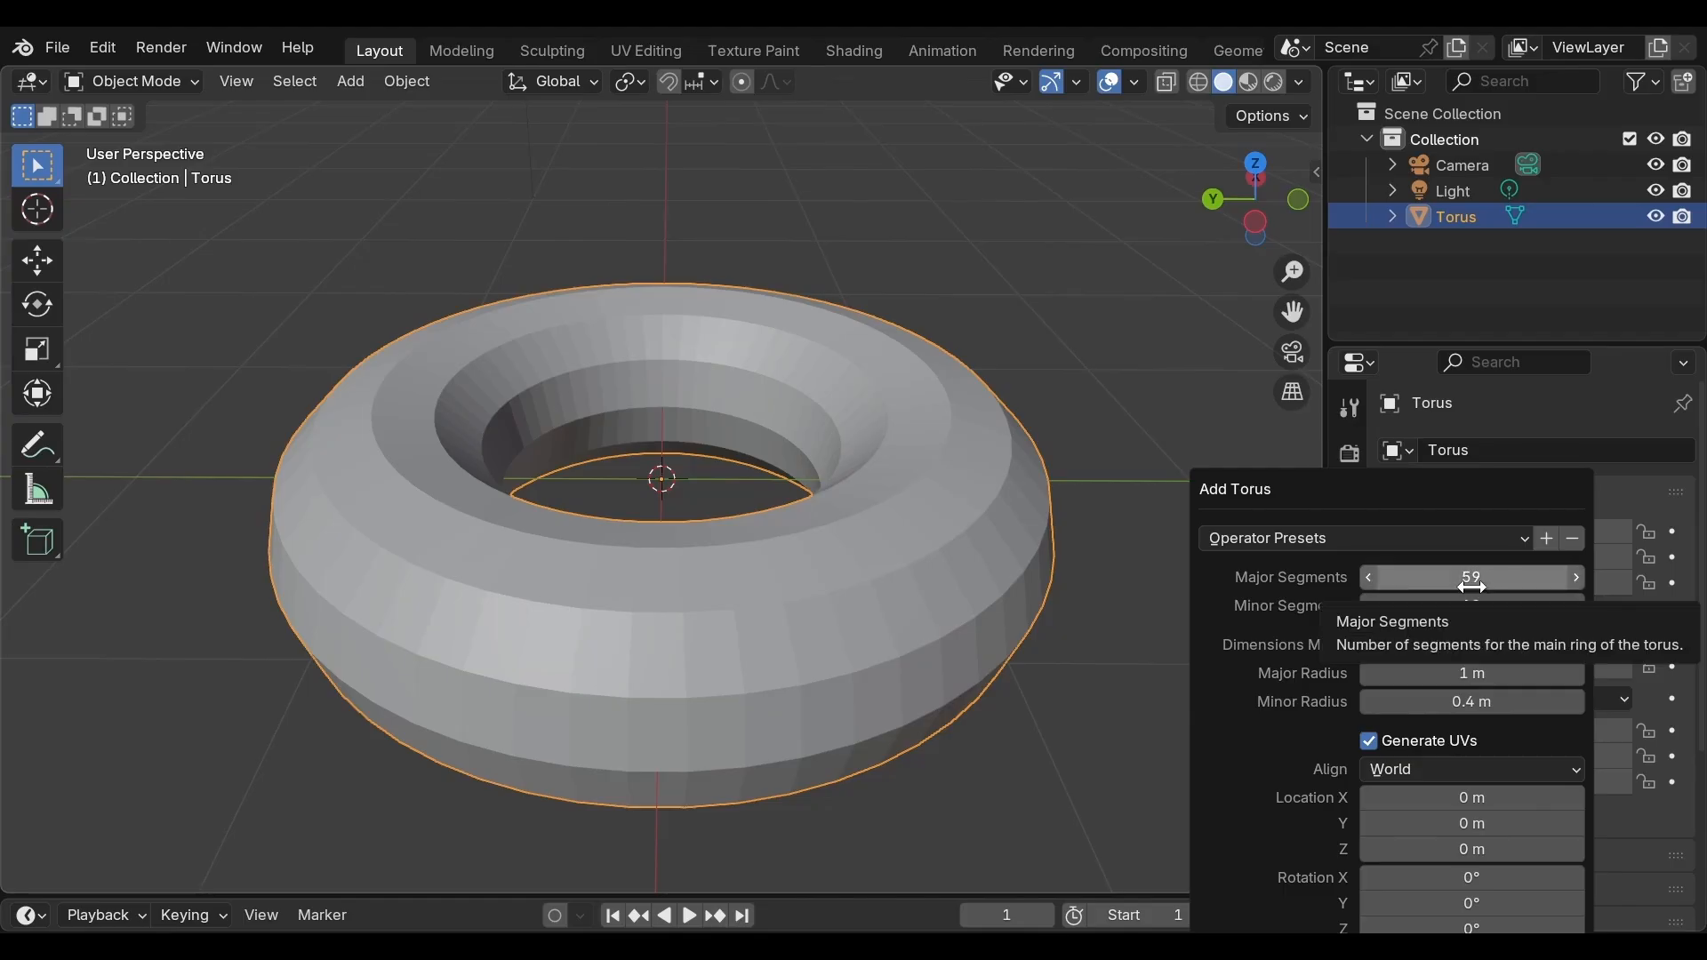
pyautogui.moveTo(1470, 578); pyautogui.dragTo(1514, 606)
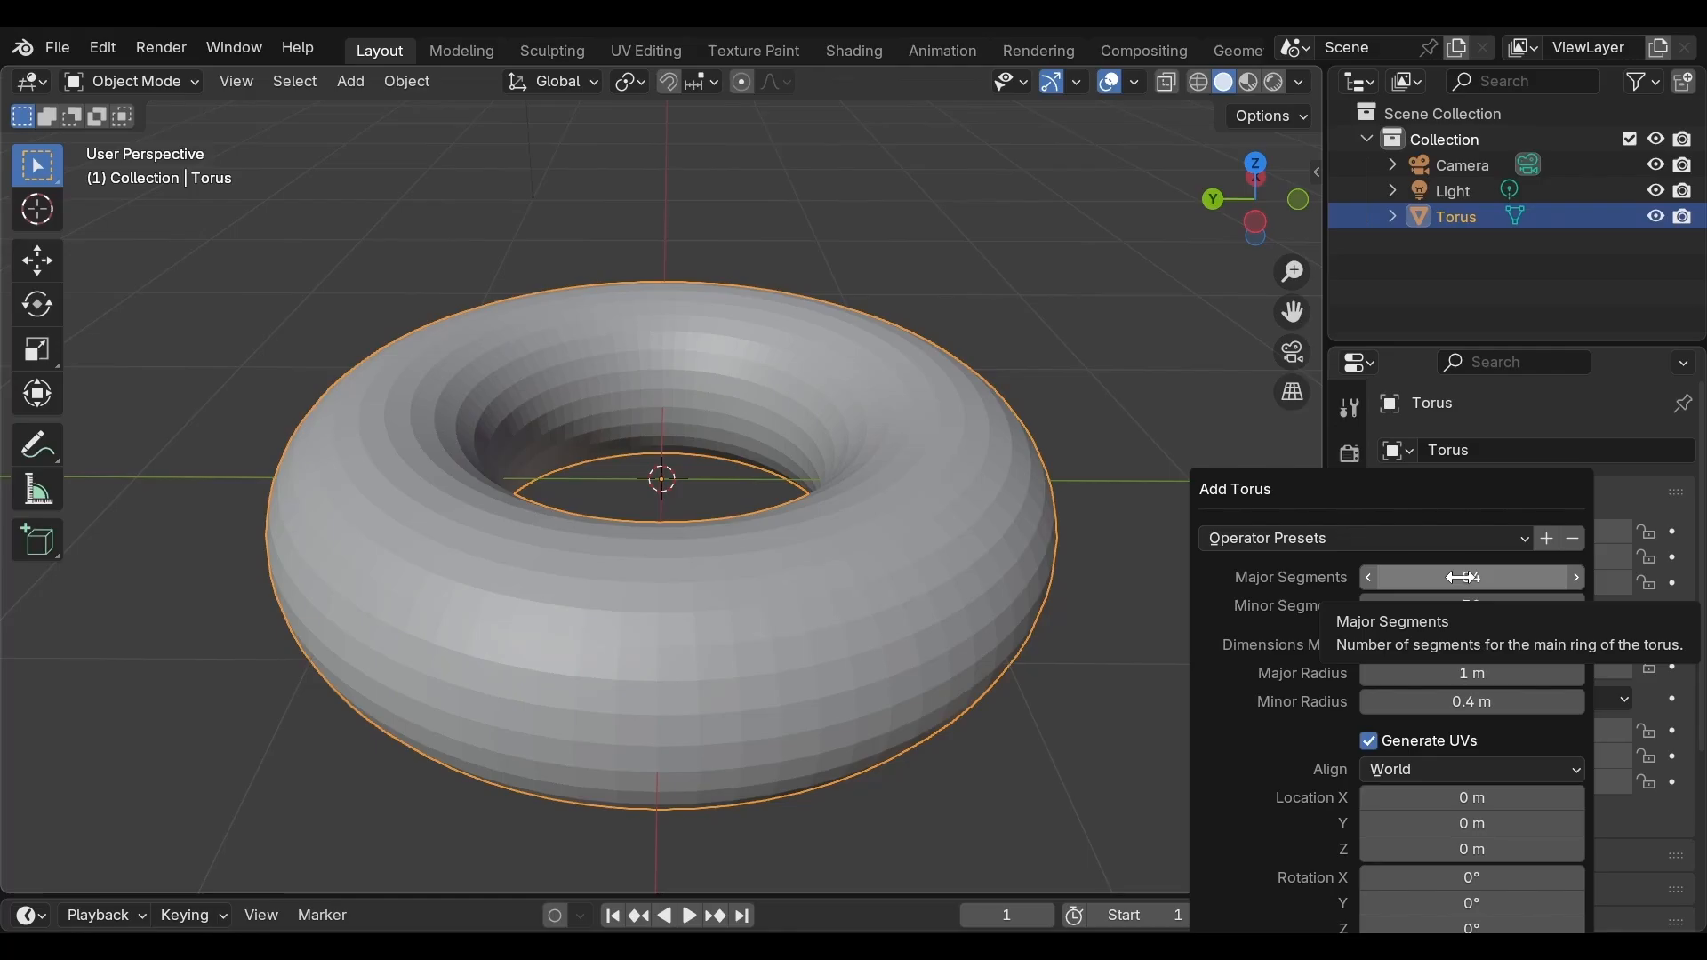
# Set the torus's segments to 48 major and 16 minor and close the settings
pyautogui.click(1461, 577)
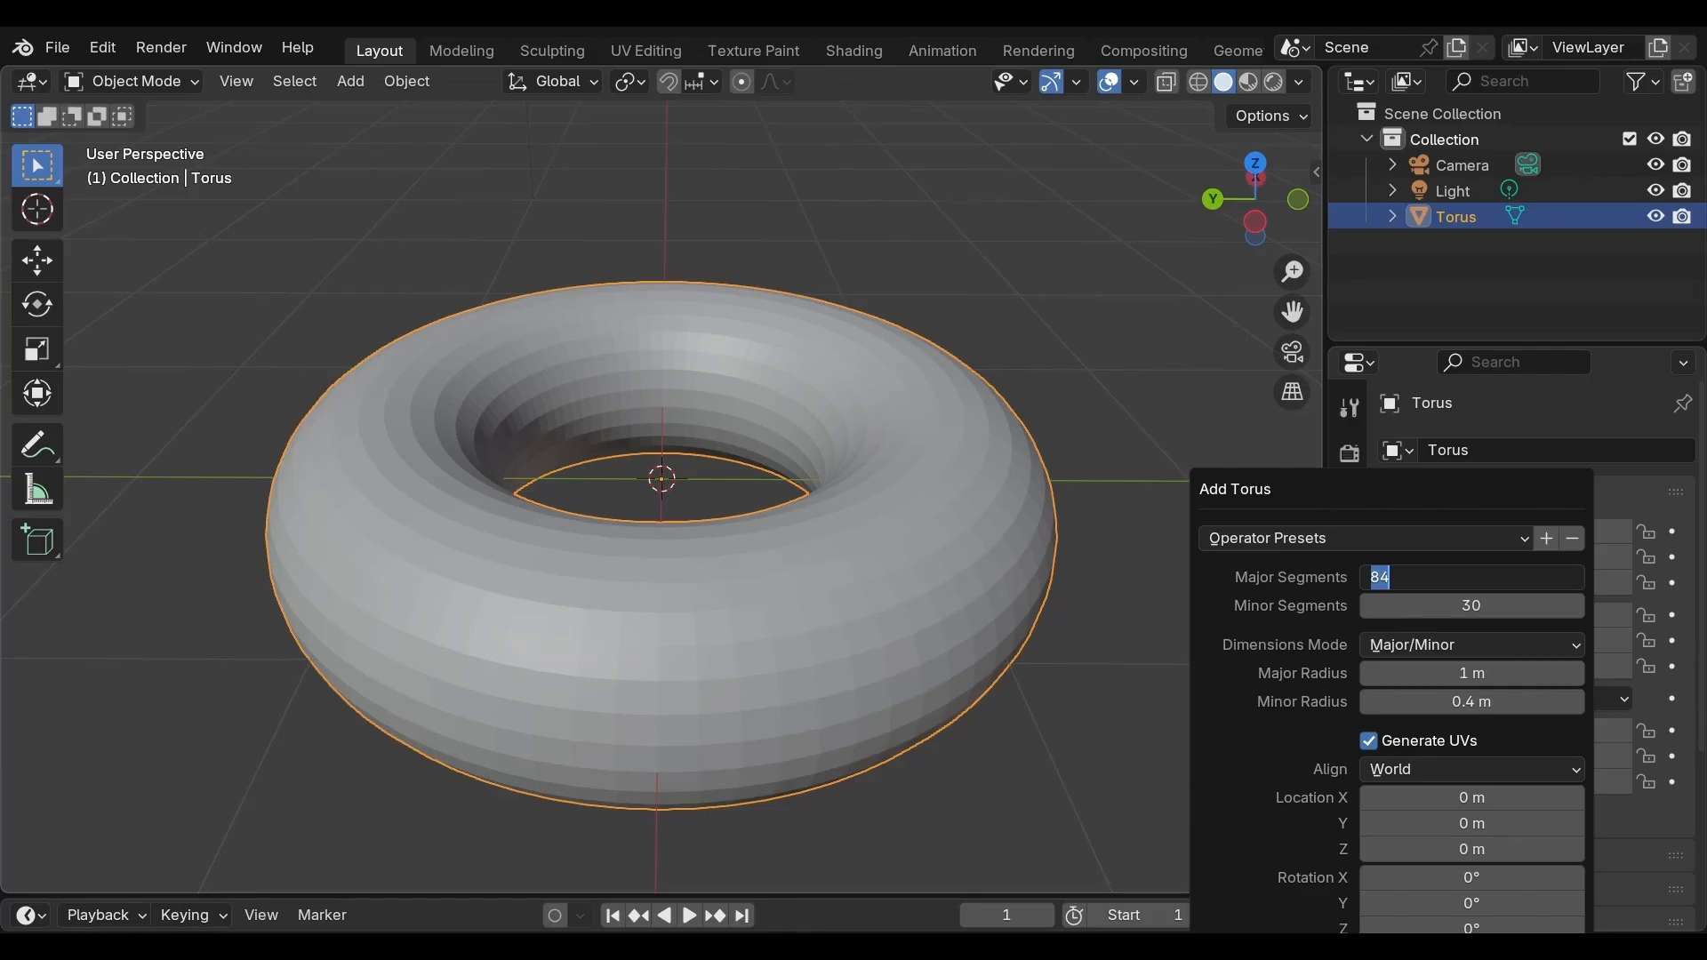
pyautogui.write('48')
pyautogui.press('Return')
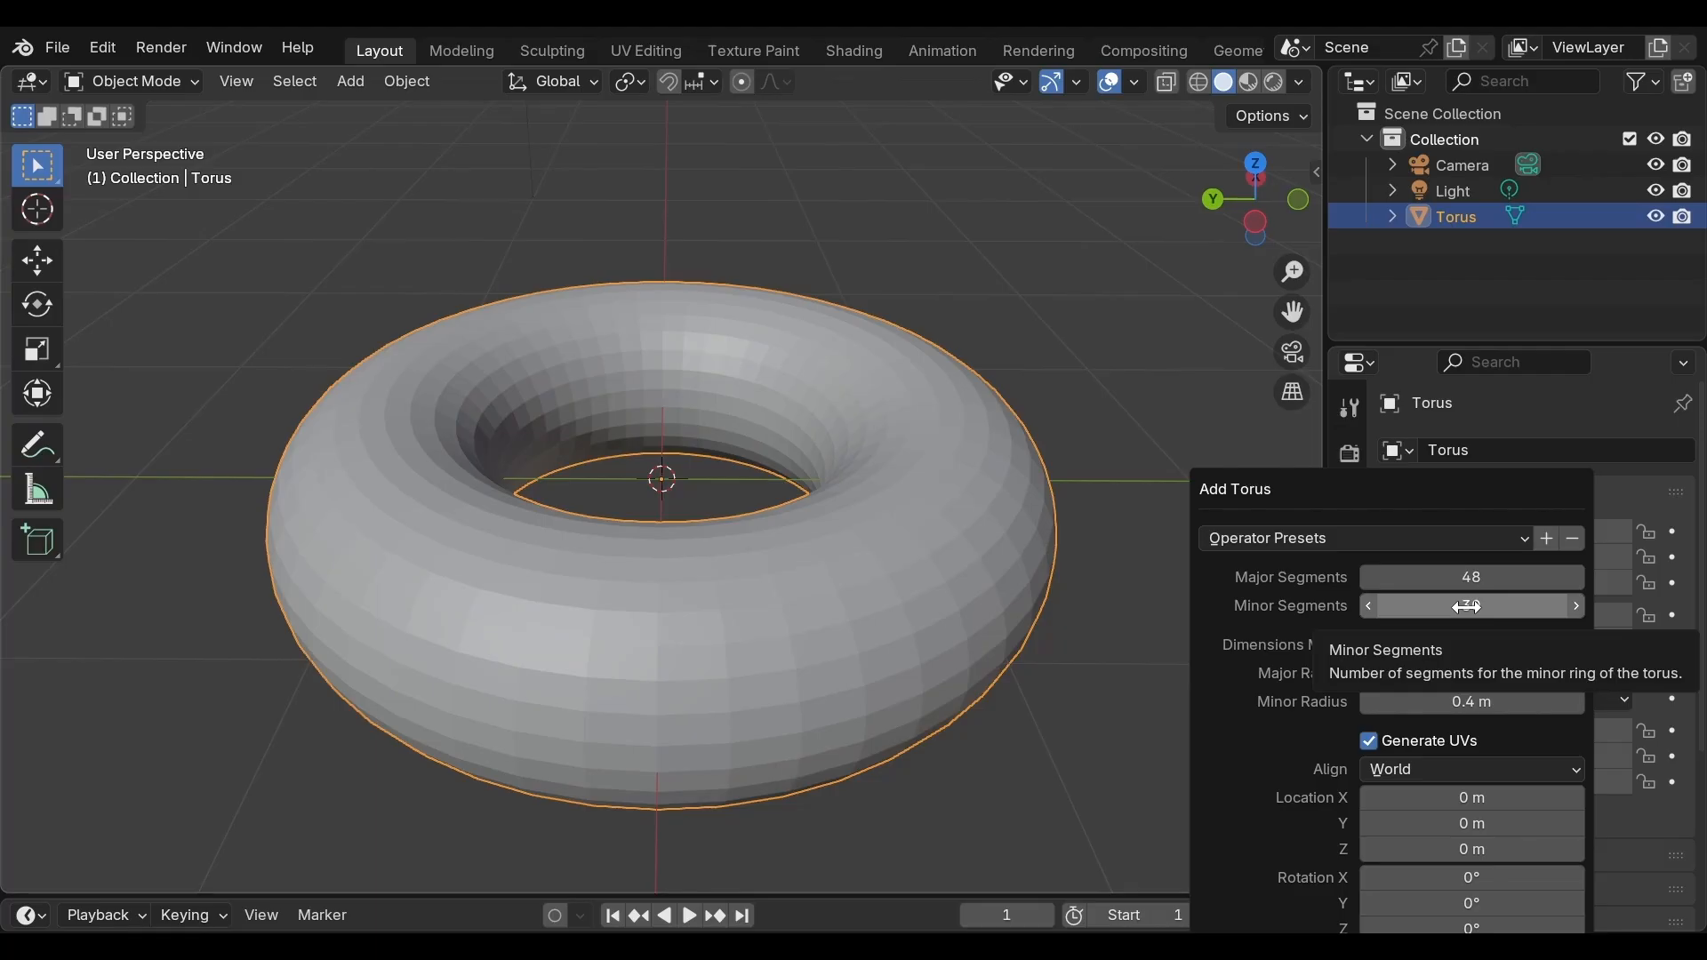
pyautogui.click(1466, 606)
pyautogui.write('16')
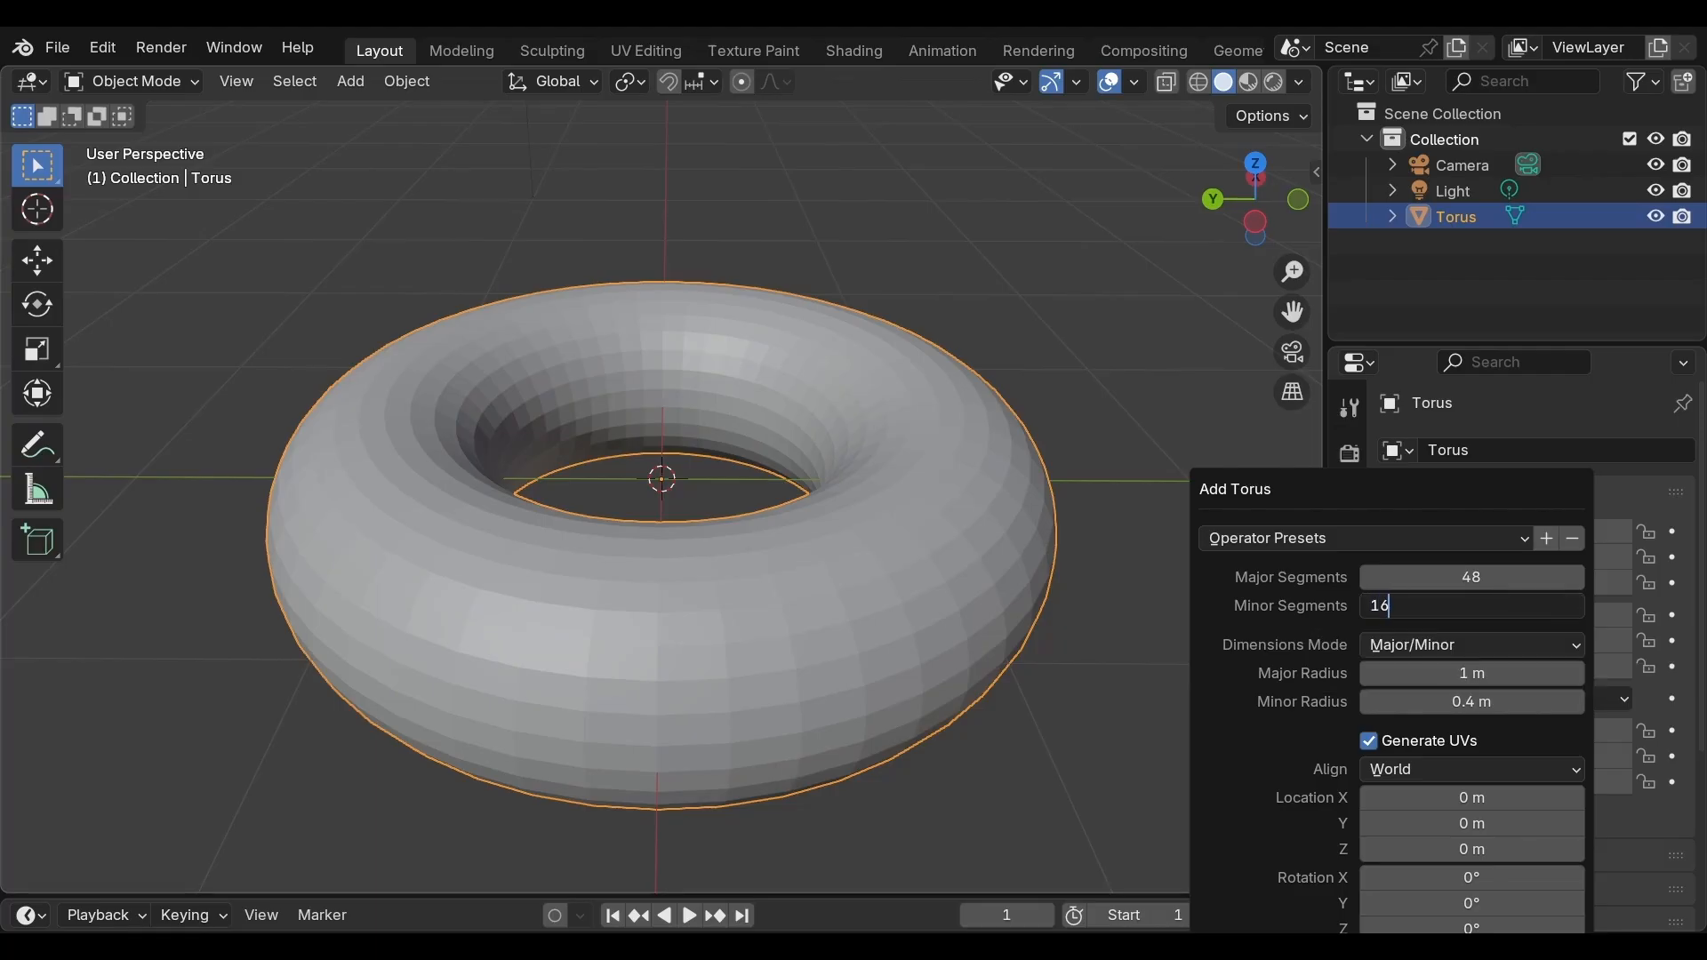
pyautogui.press('Return')
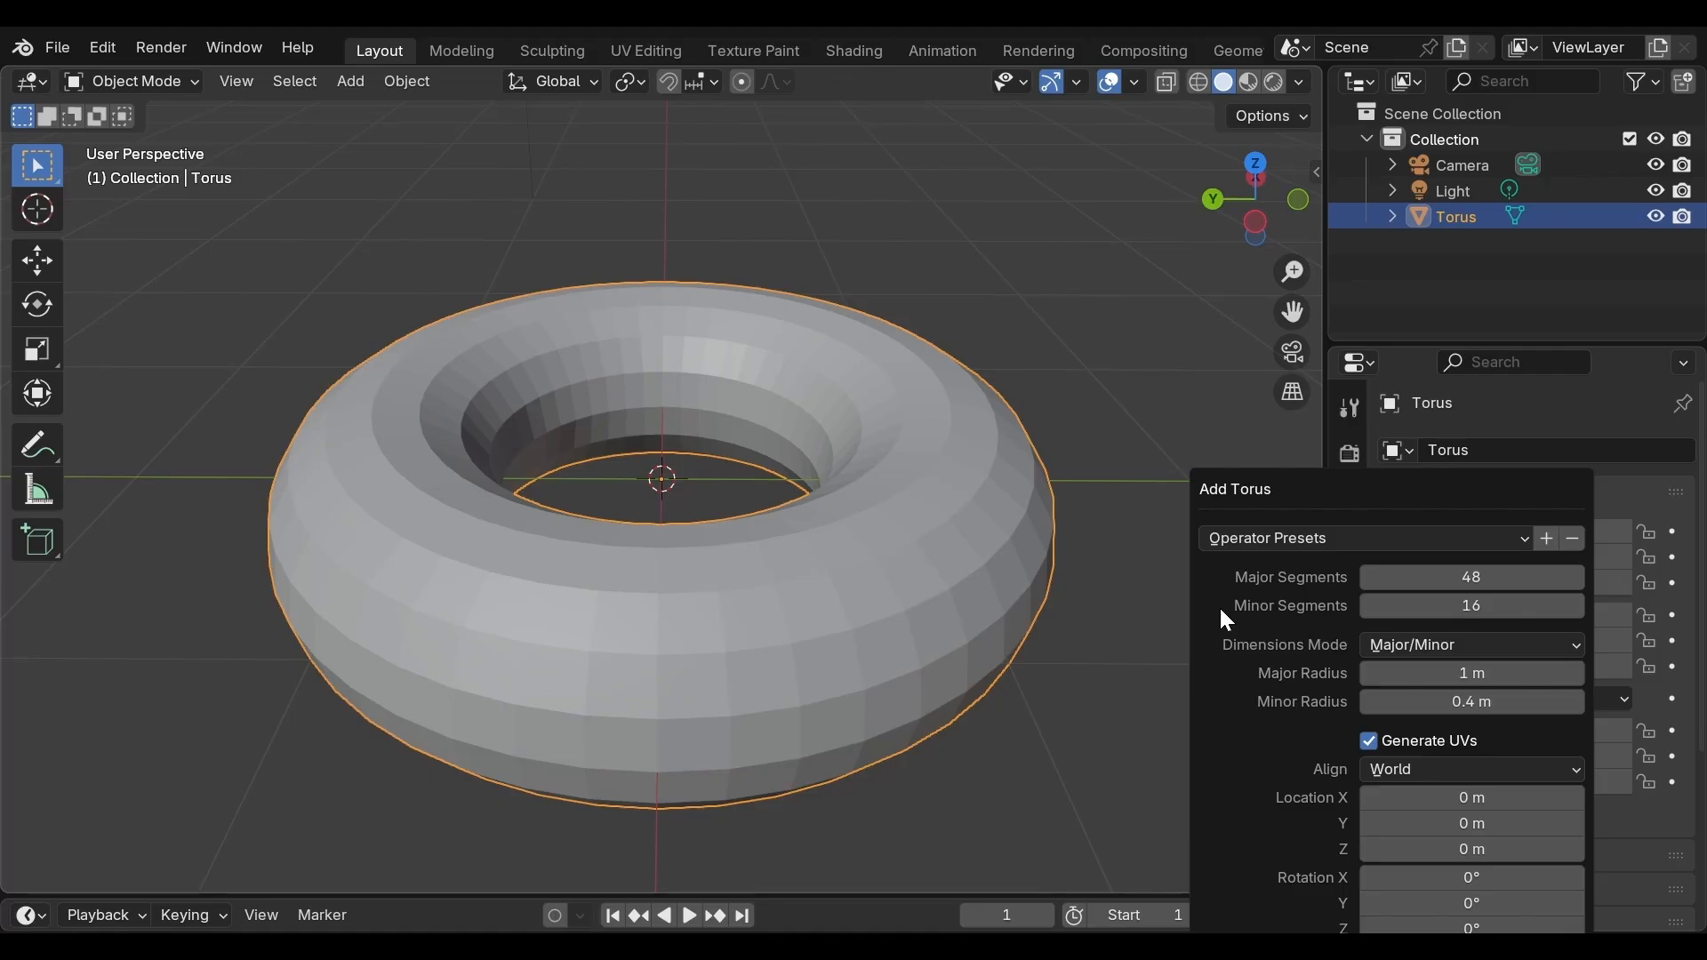
pyautogui.click(1186, 628)
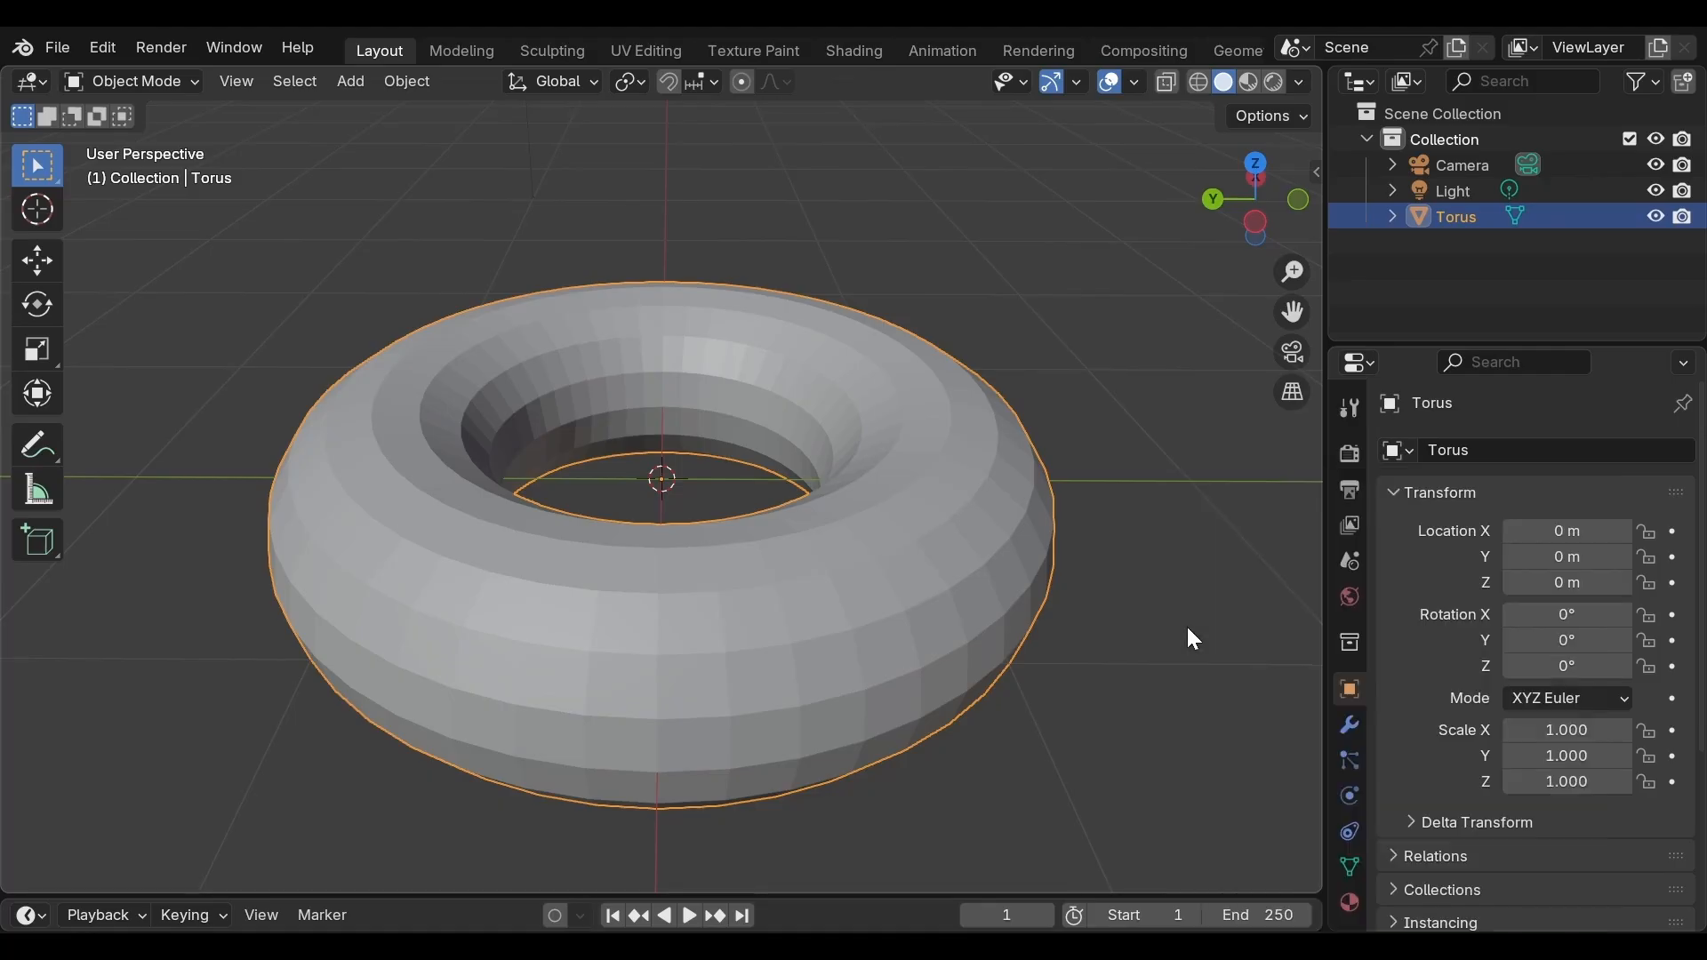
# Apply Shade Smooth to the torus
pyautogui.doubleClick(972, 620)
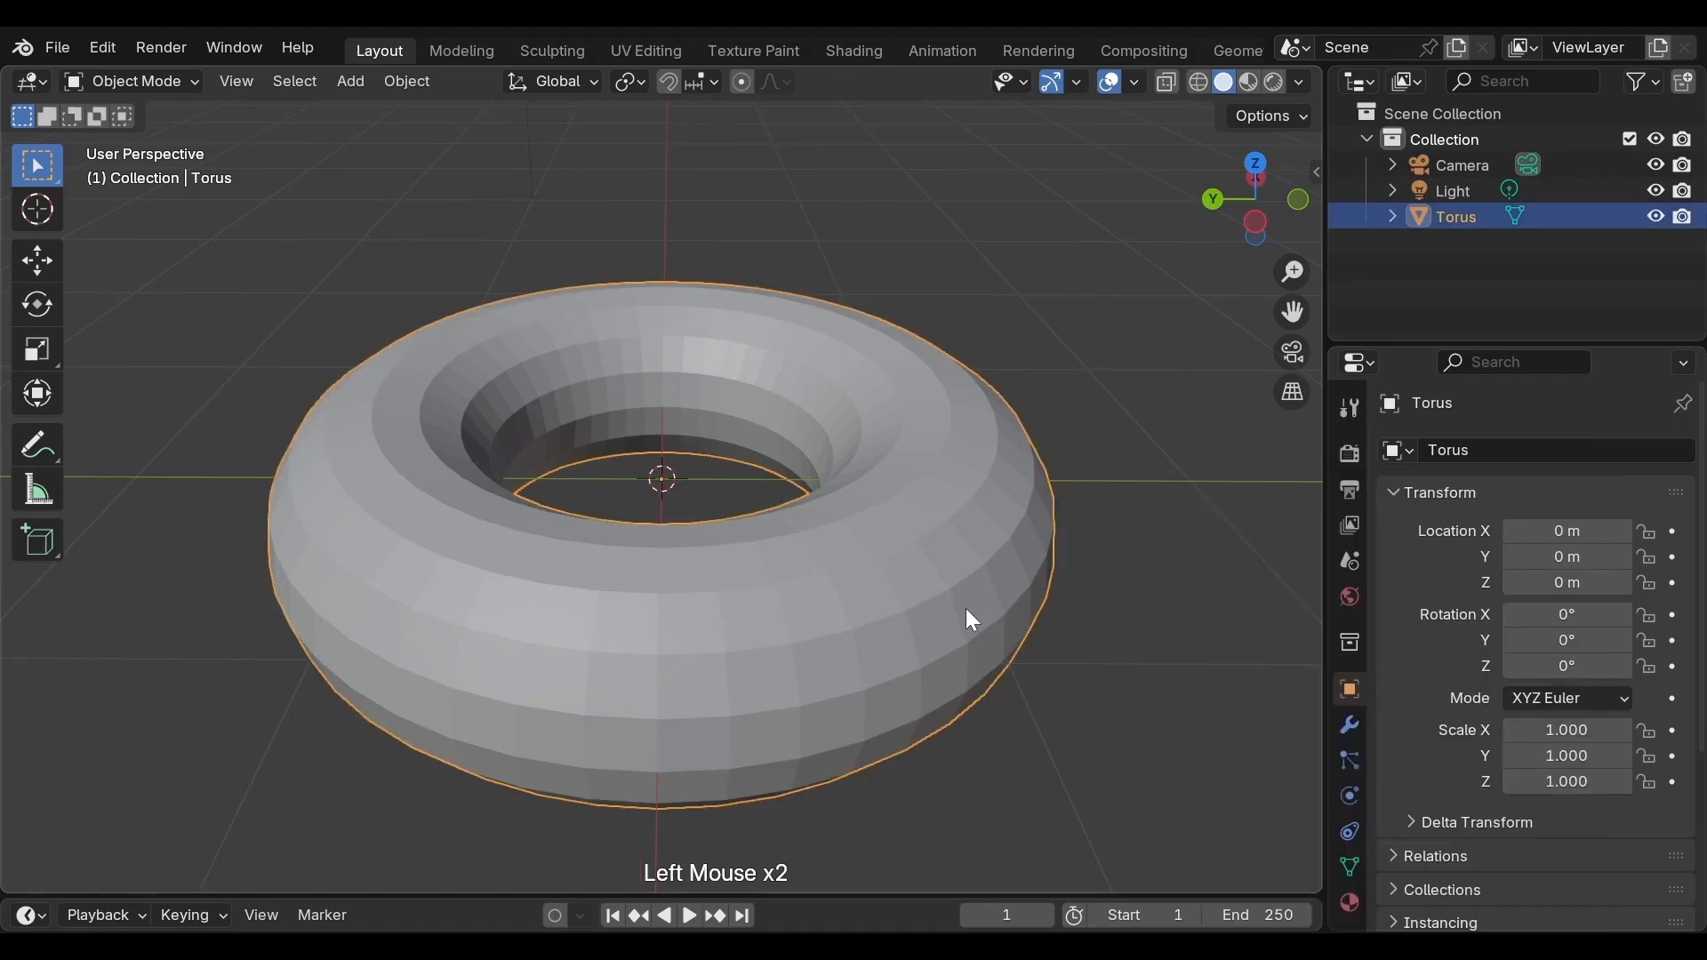
pyautogui.scroll(-1, 958, 607)
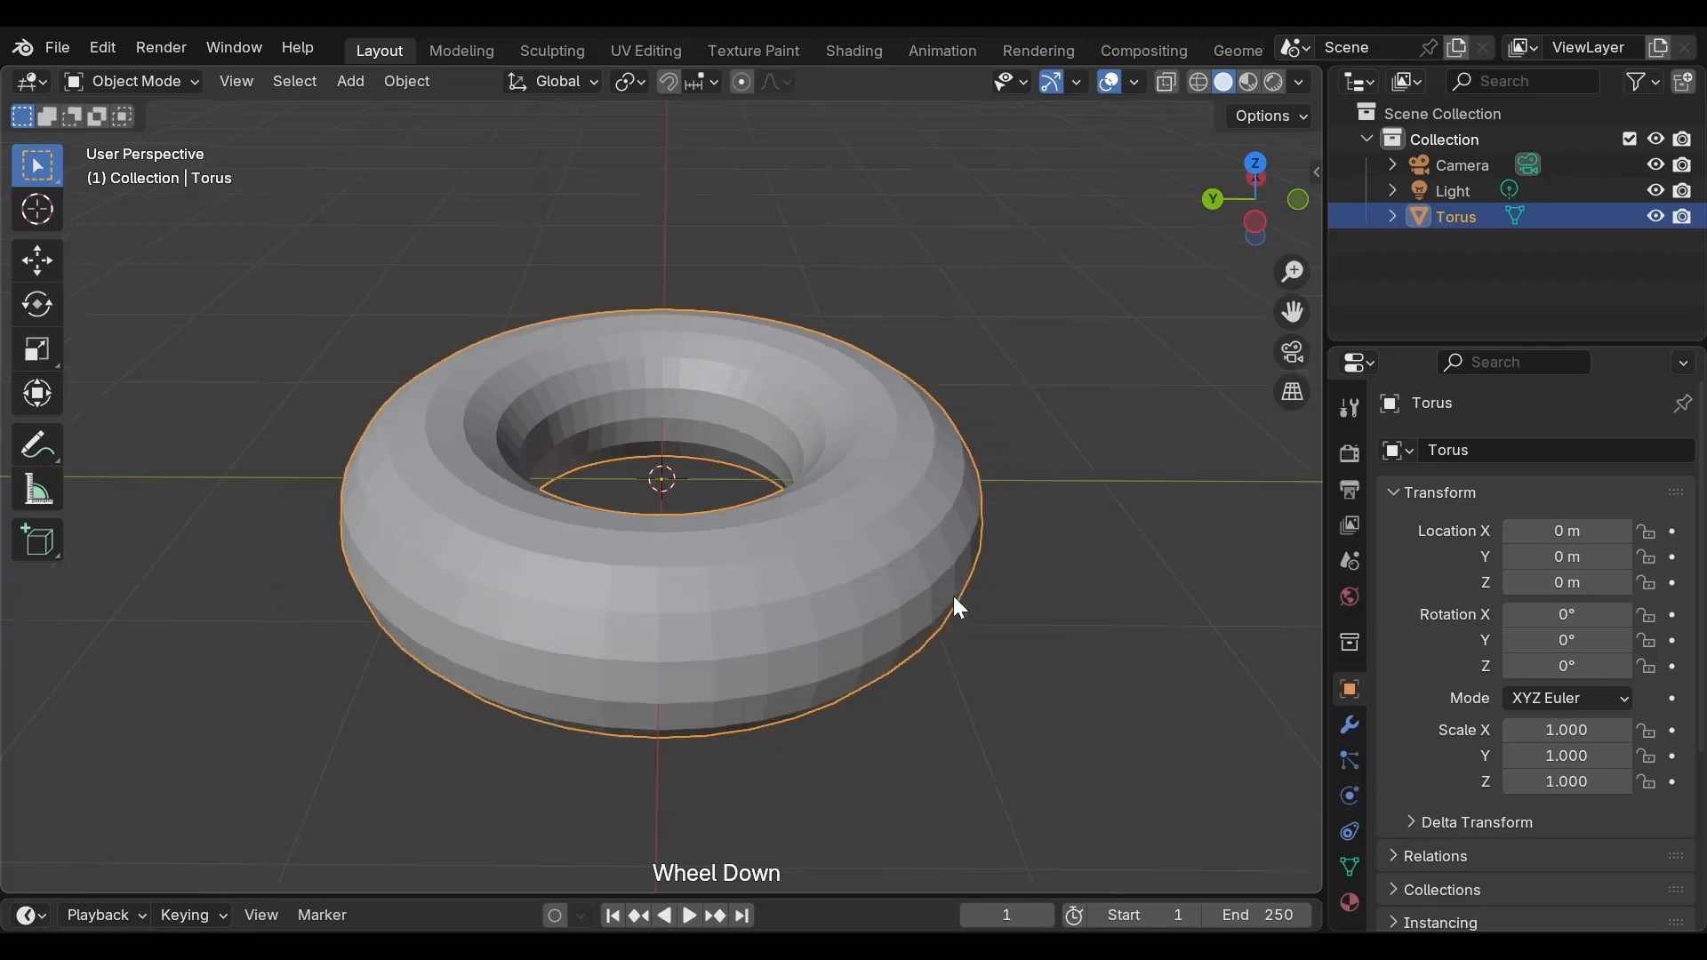
pyautogui.moveTo(949, 597); pyautogui.dragTo(929, 539, button='middle')
pyautogui.scroll(1, 925, 537)
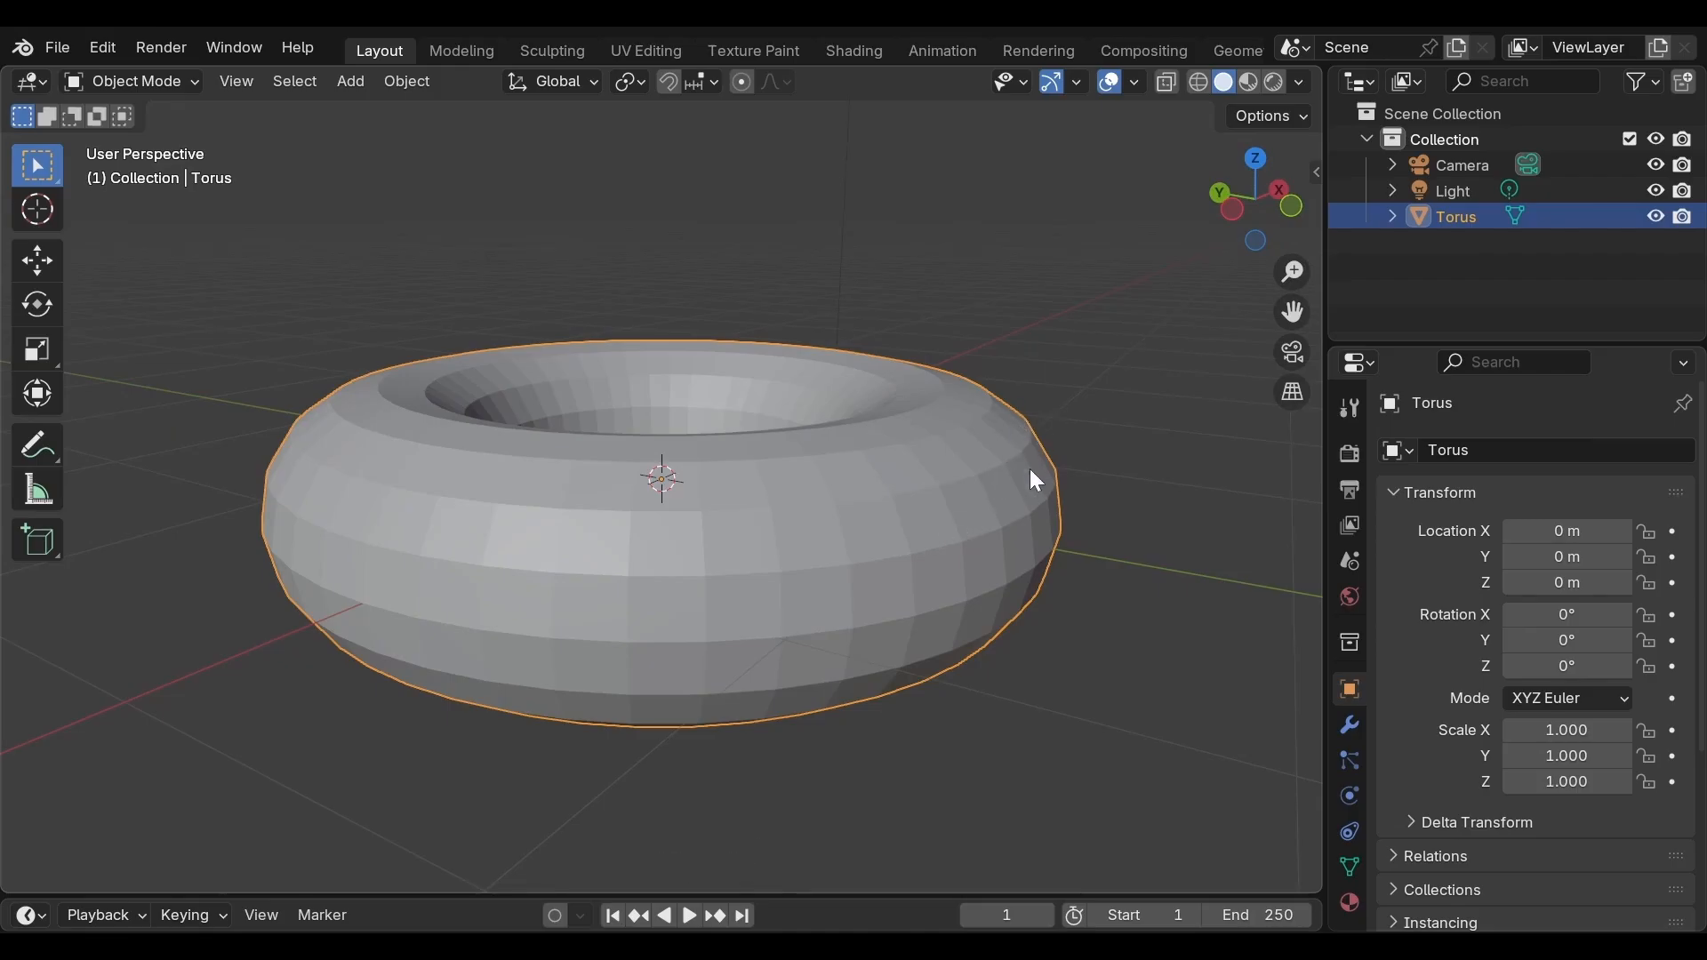
pyautogui.rightClick(885, 282)
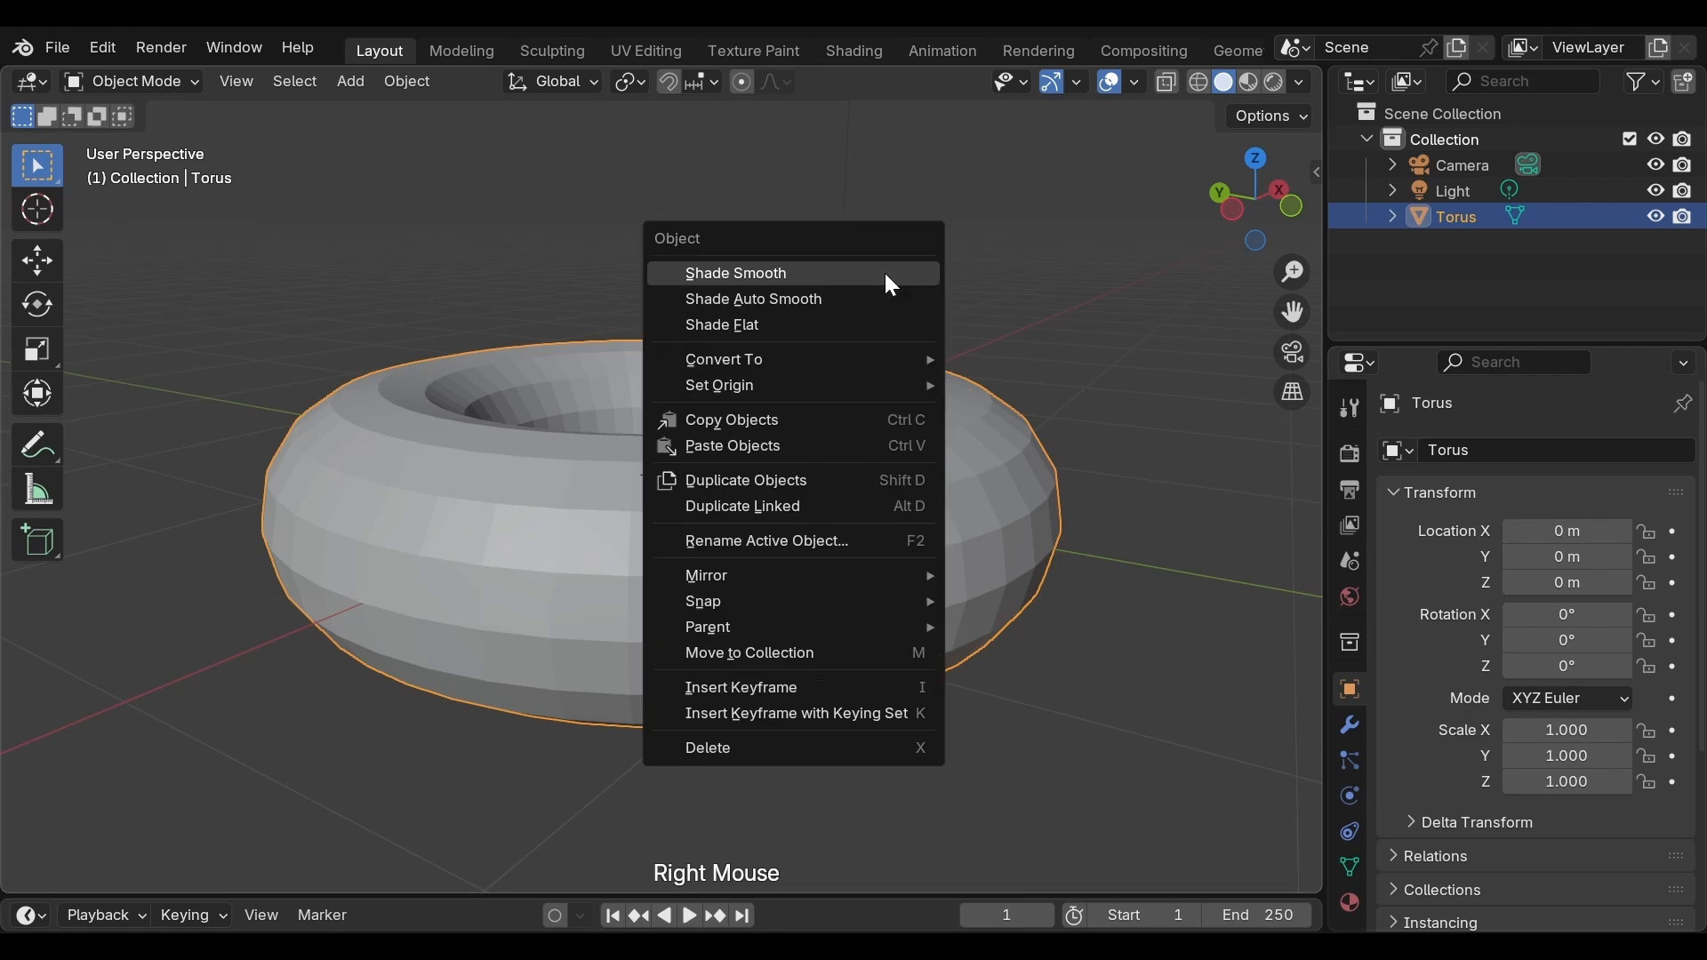
pyautogui.click(880, 272)
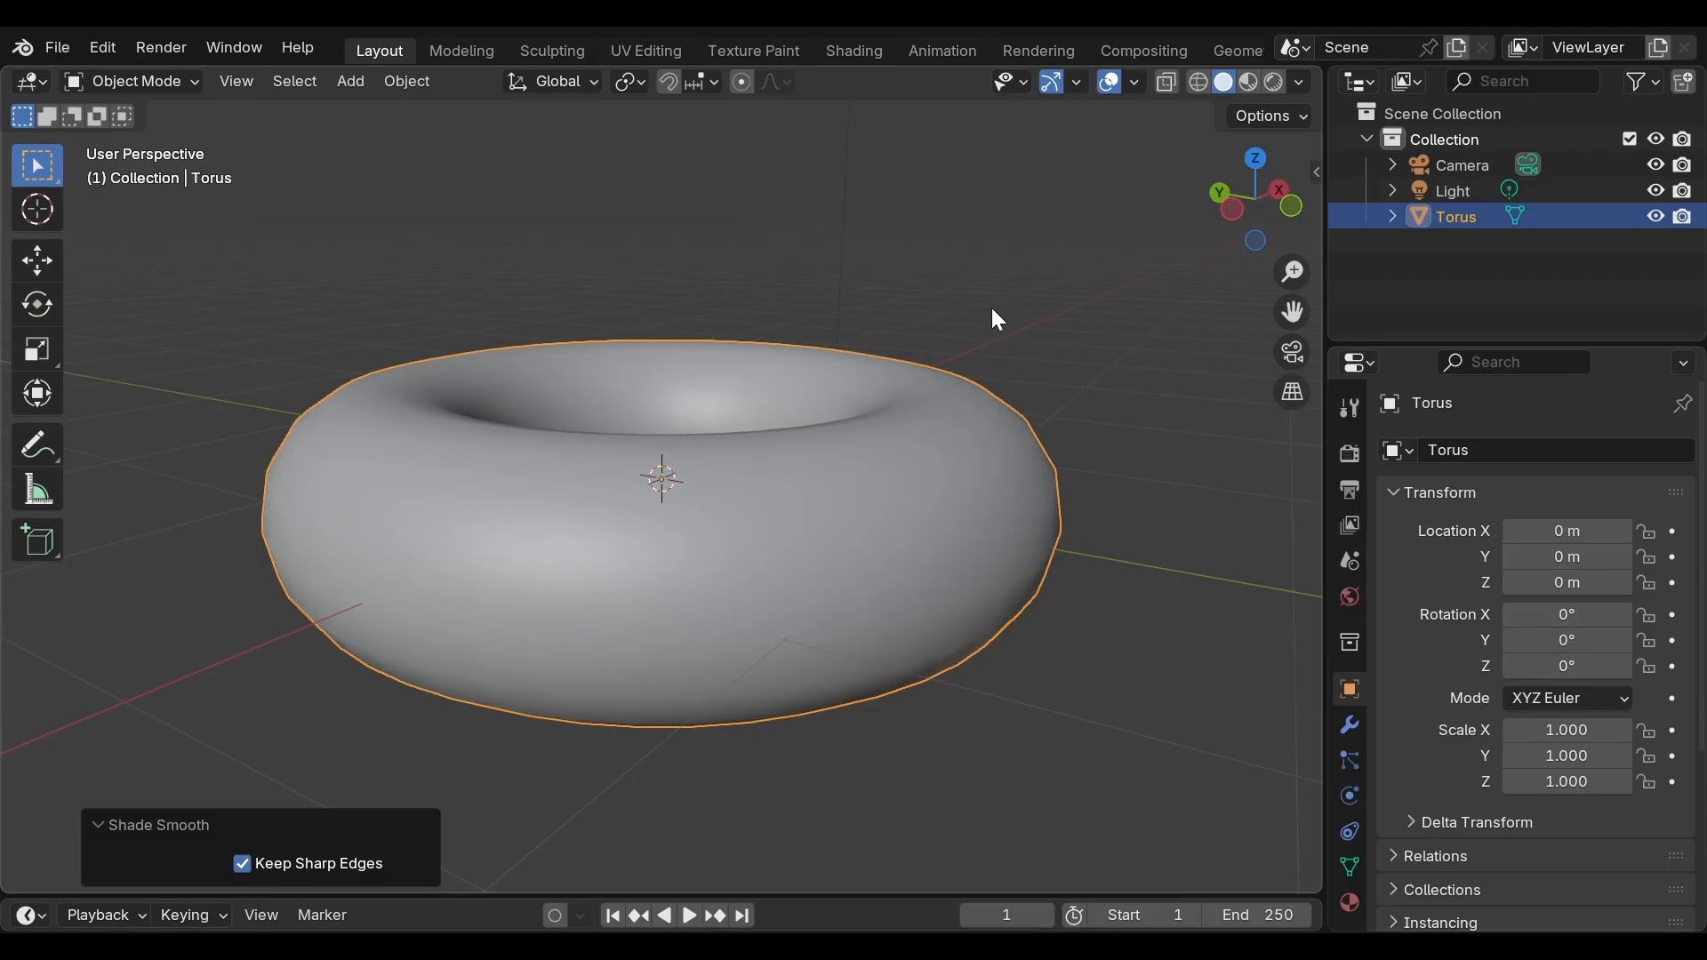
# Add a Subdivision Surface modifier to the torus
pyautogui.moveTo(992, 310); pyautogui.dragTo(714, 322, button='middle')
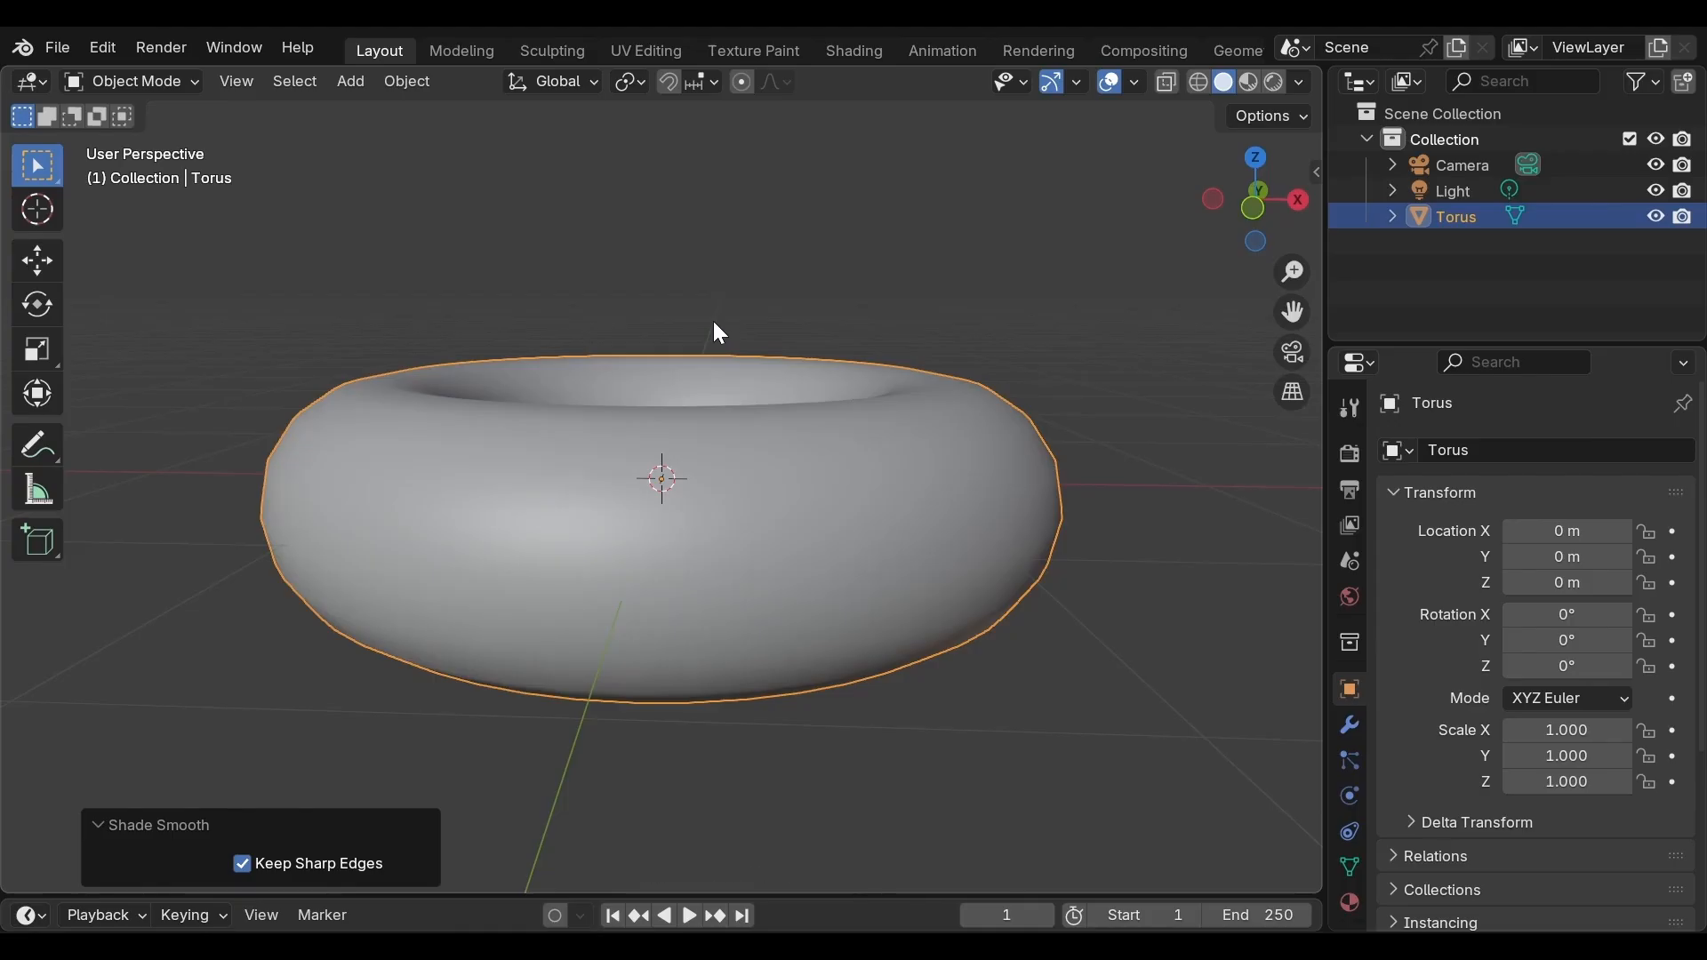
pyautogui.moveTo(714, 322); pyautogui.dragTo(867, 377, button='middle')
pyautogui.scroll(-2, 294, 346)
pyautogui.scroll(-1, 328, 408)
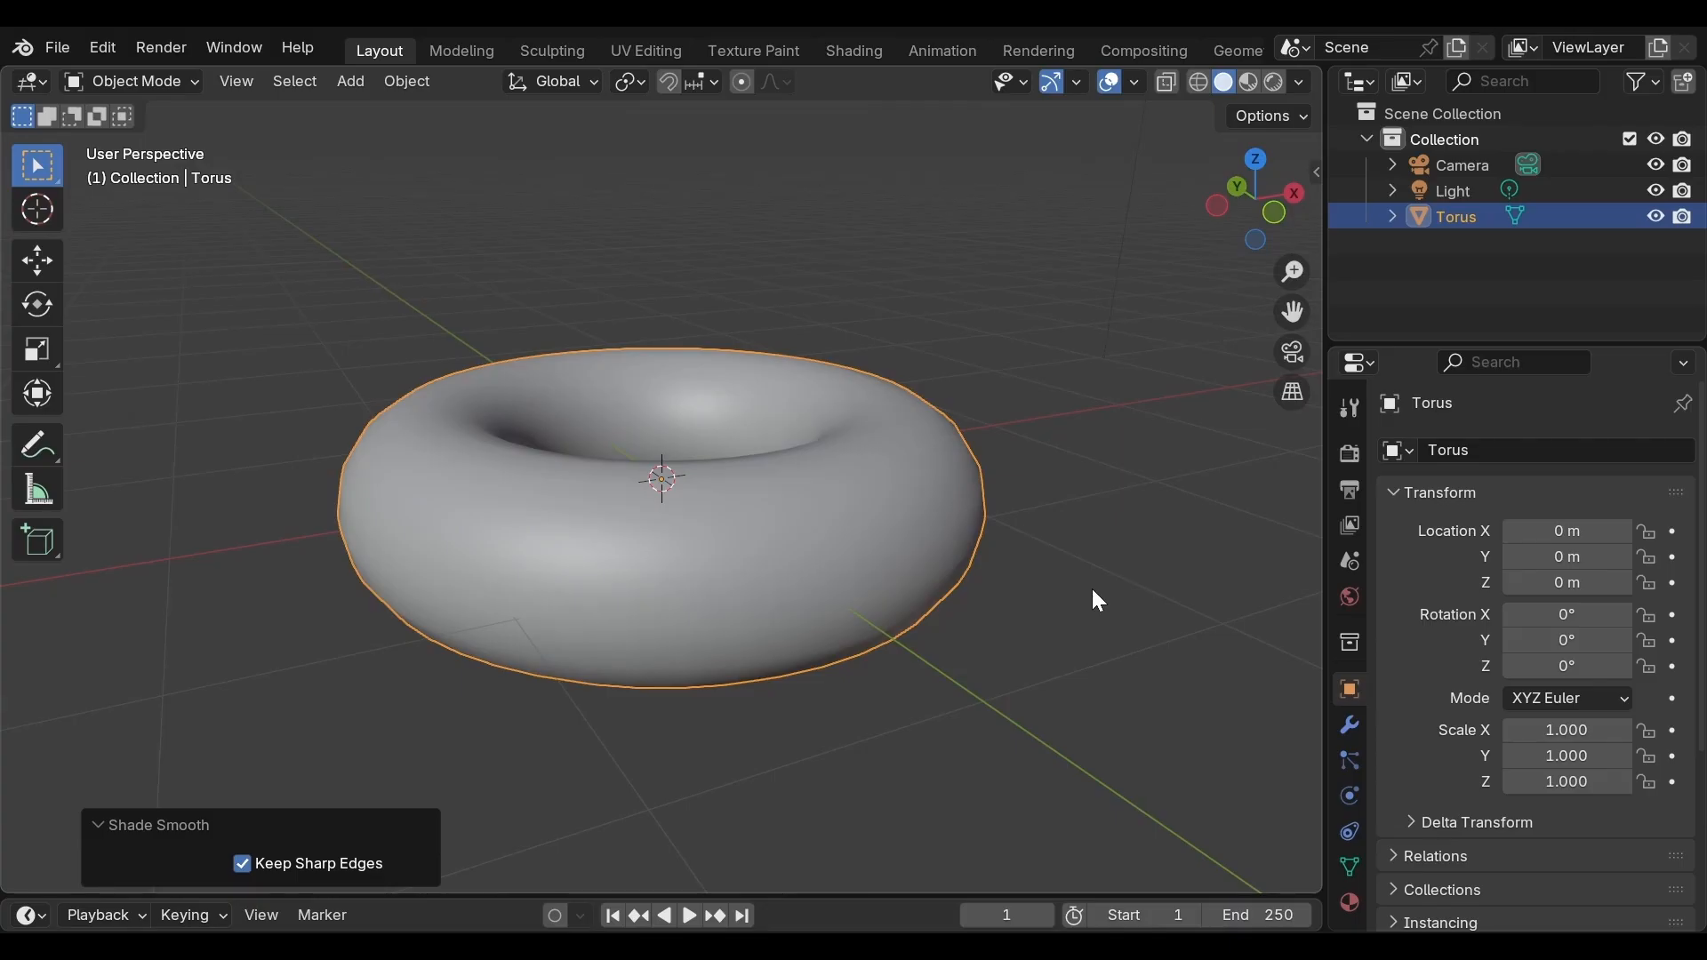
pyautogui.click(1351, 727)
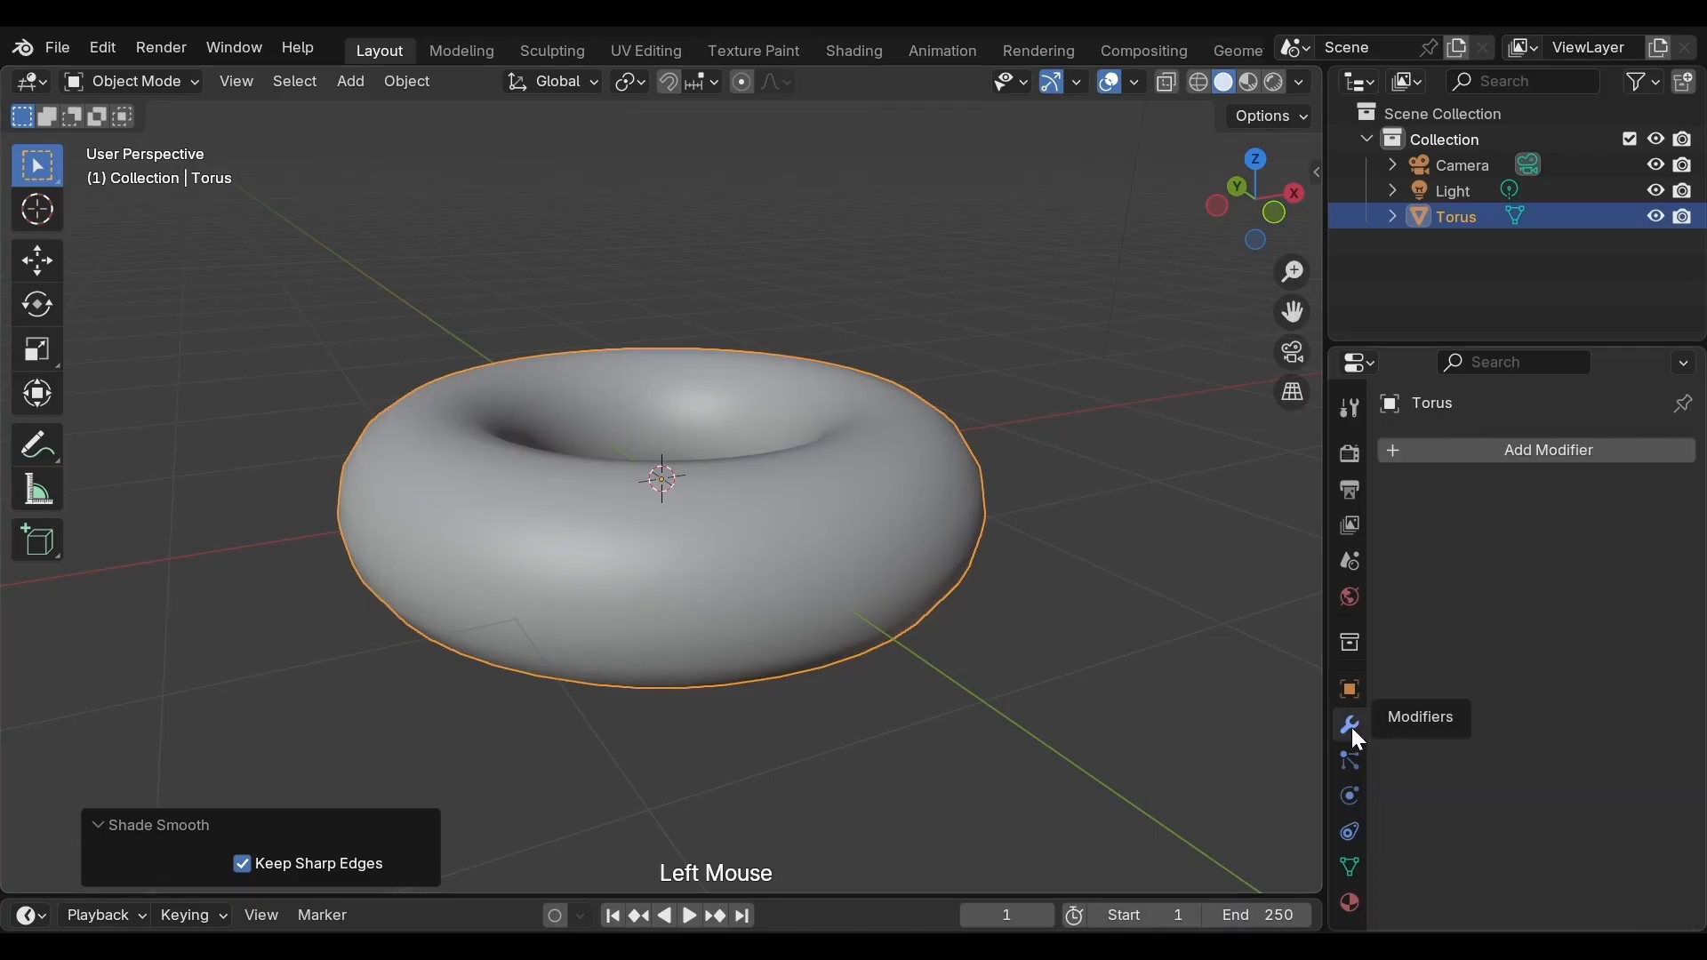
pyautogui.click(1542, 456)
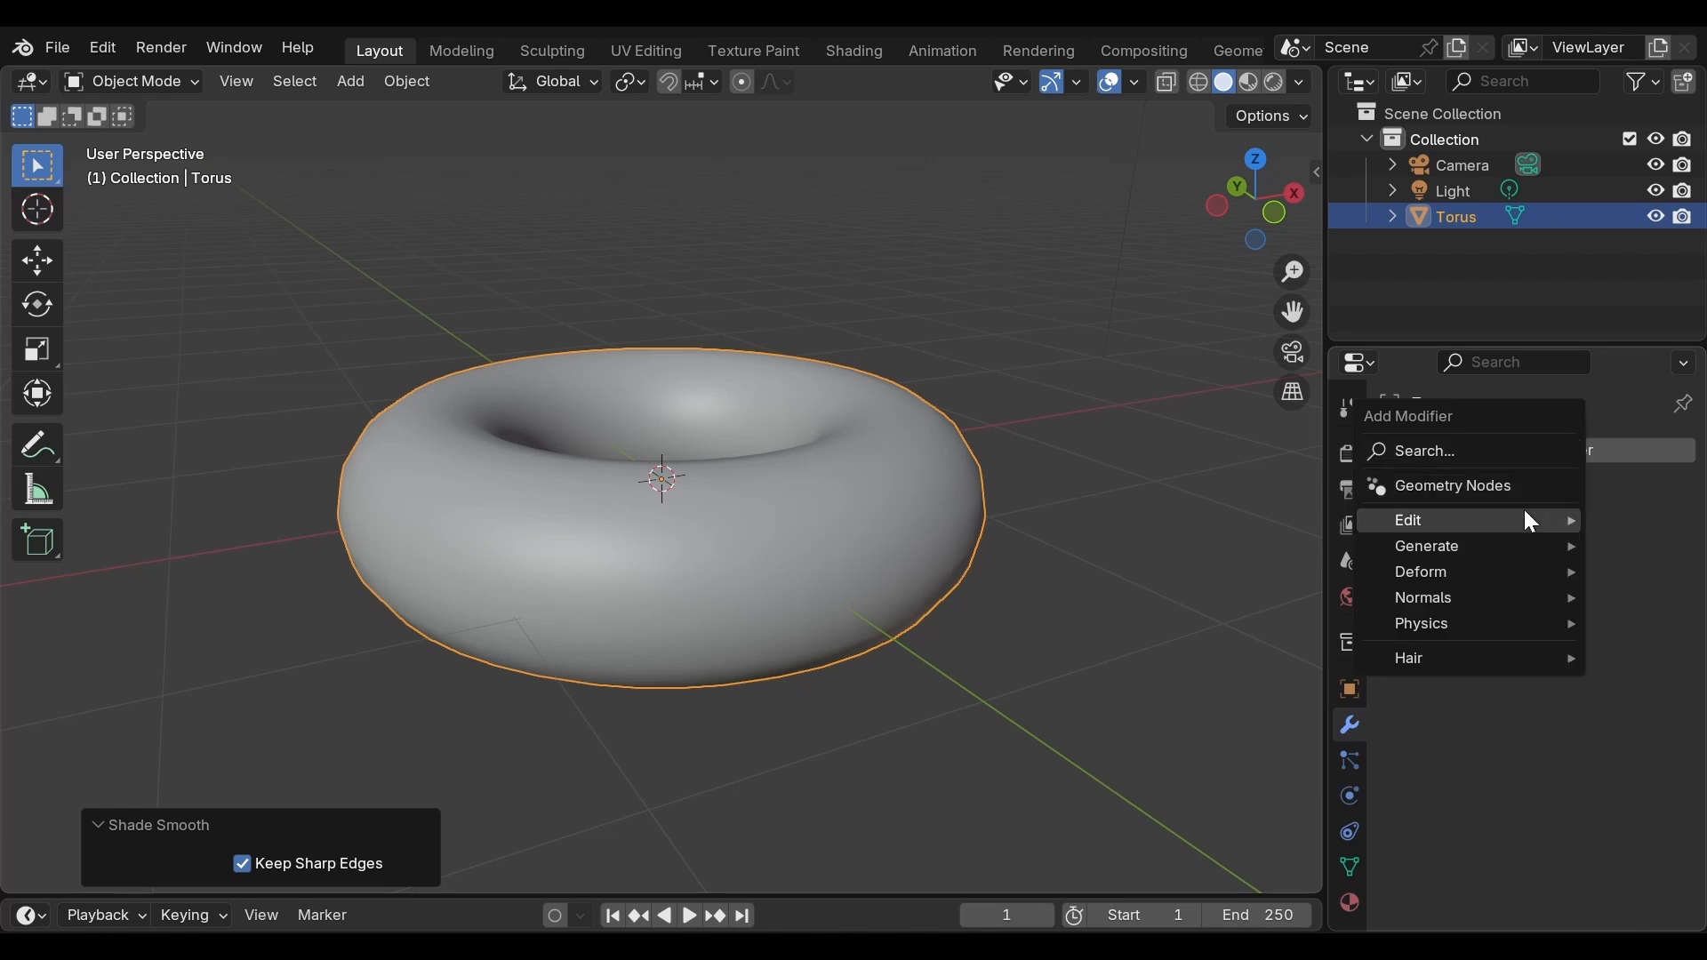
pyautogui.moveTo(1436, 544)
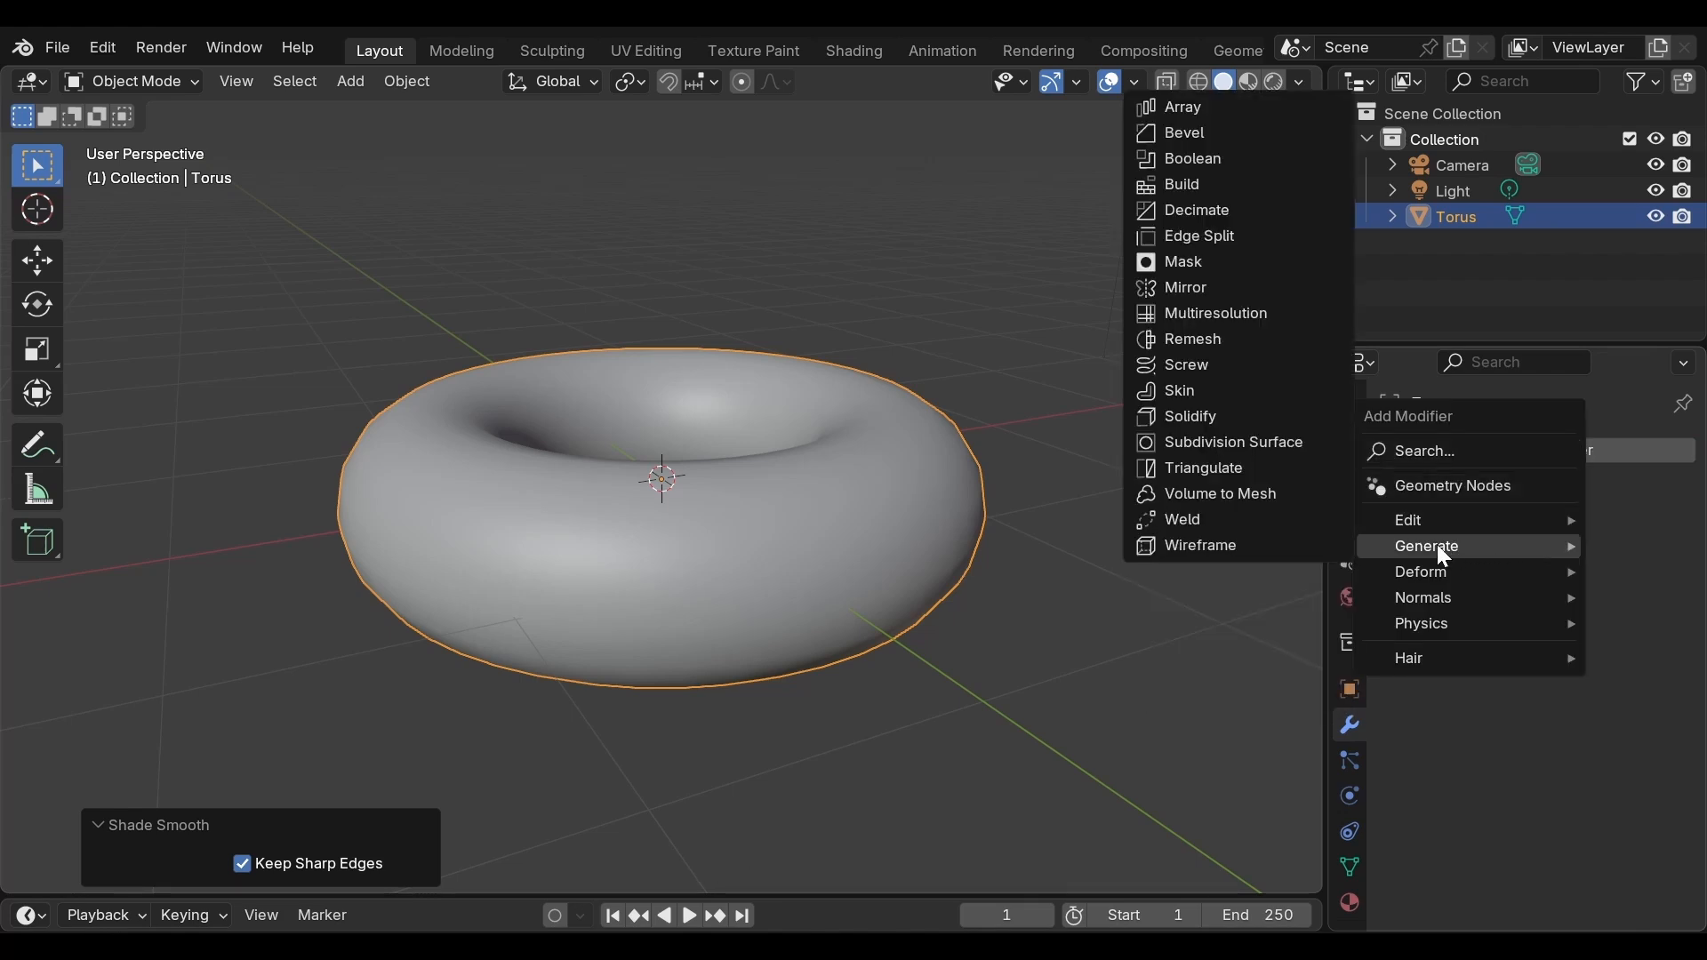
pyautogui.click(1255, 446)
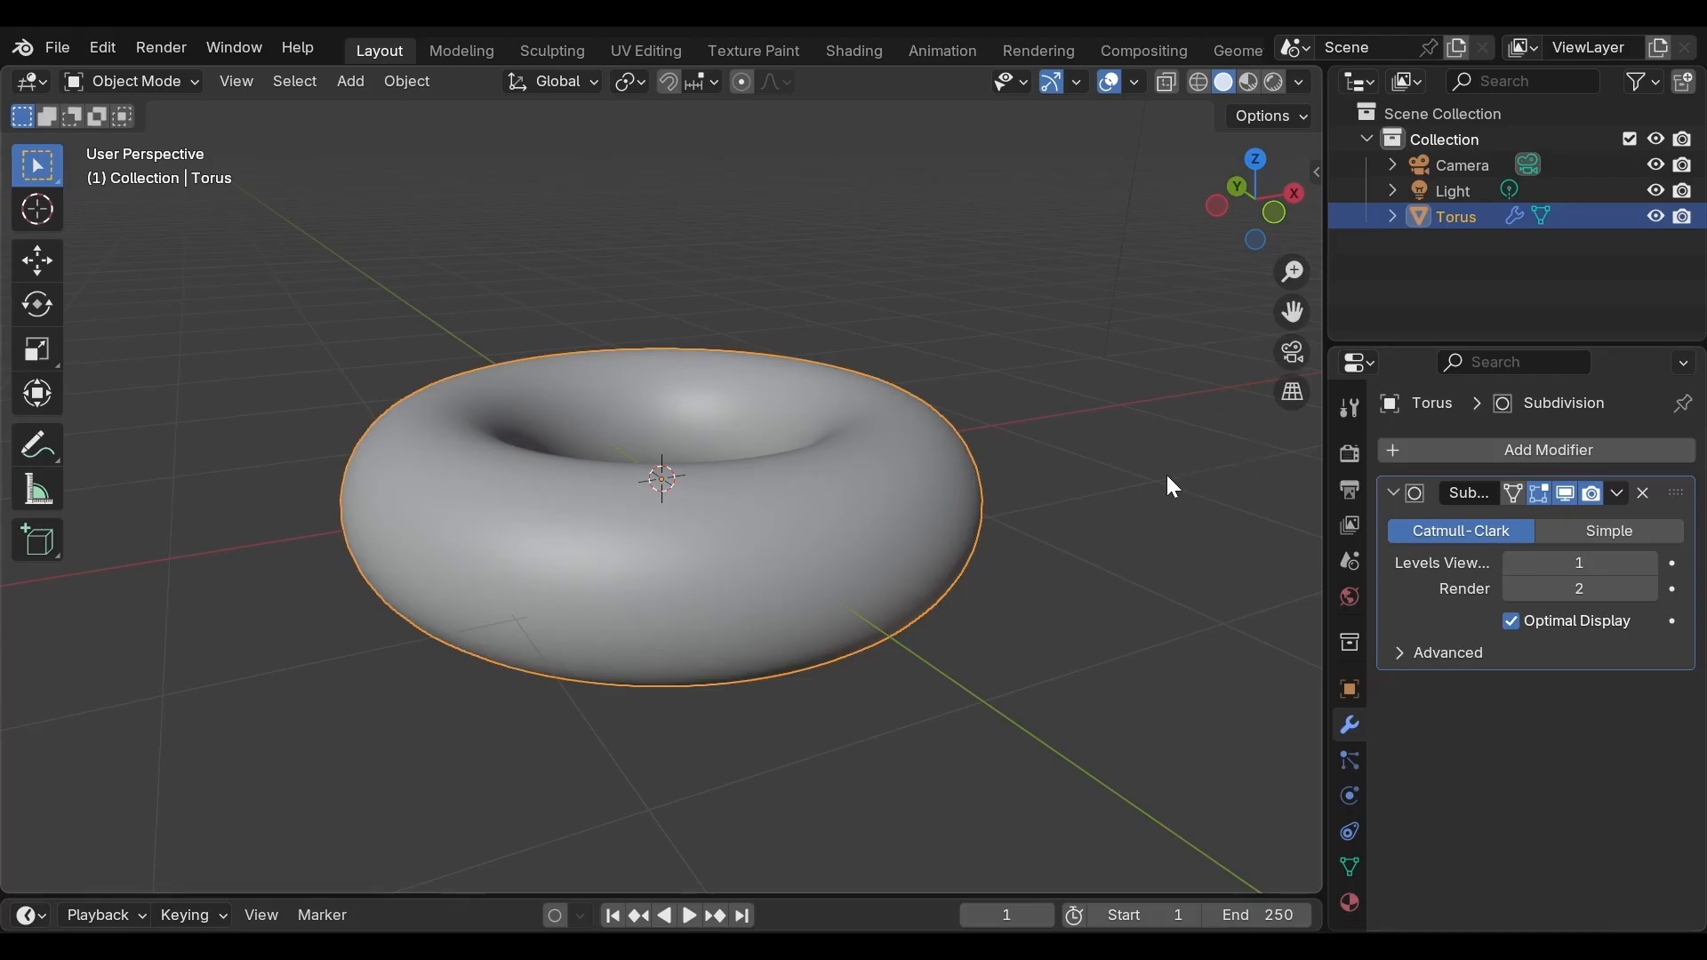
# Set the Subdivision modifier's viewport levels to 2
pyautogui.moveTo(1168, 477); pyautogui.dragTo(1141, 406, button='middle')
pyautogui.scroll(2, 1141, 407)
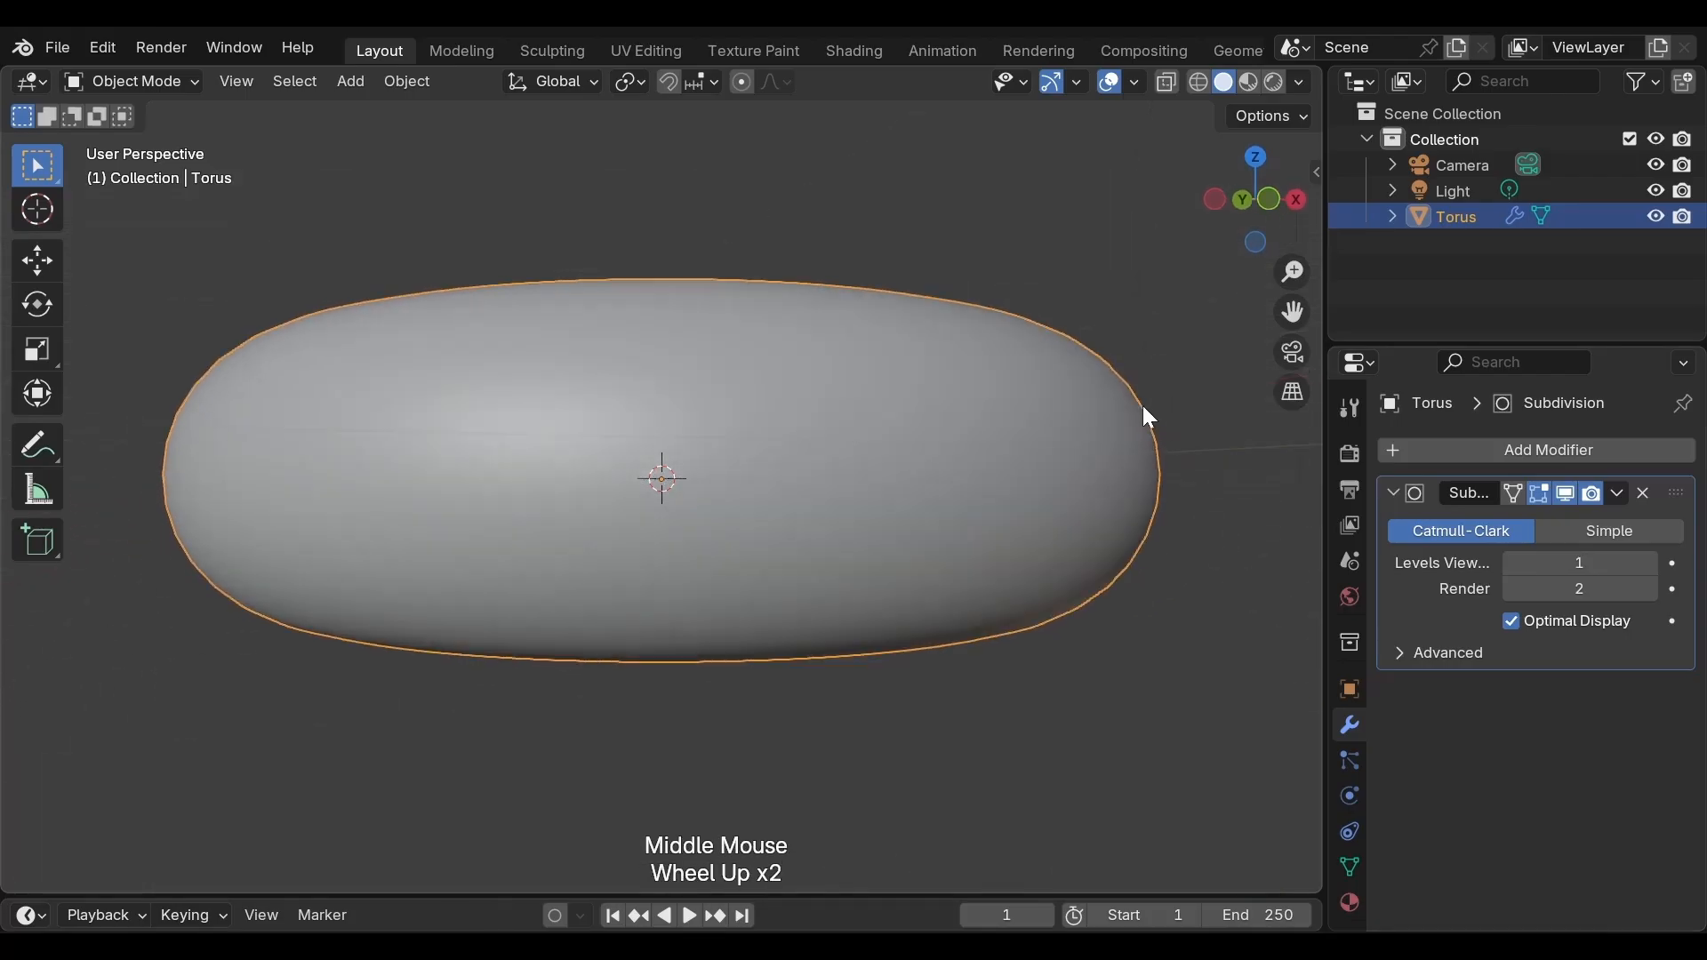
pyautogui.moveTo(1176, 403); pyautogui.dragTo(1170, 430, button='middle')
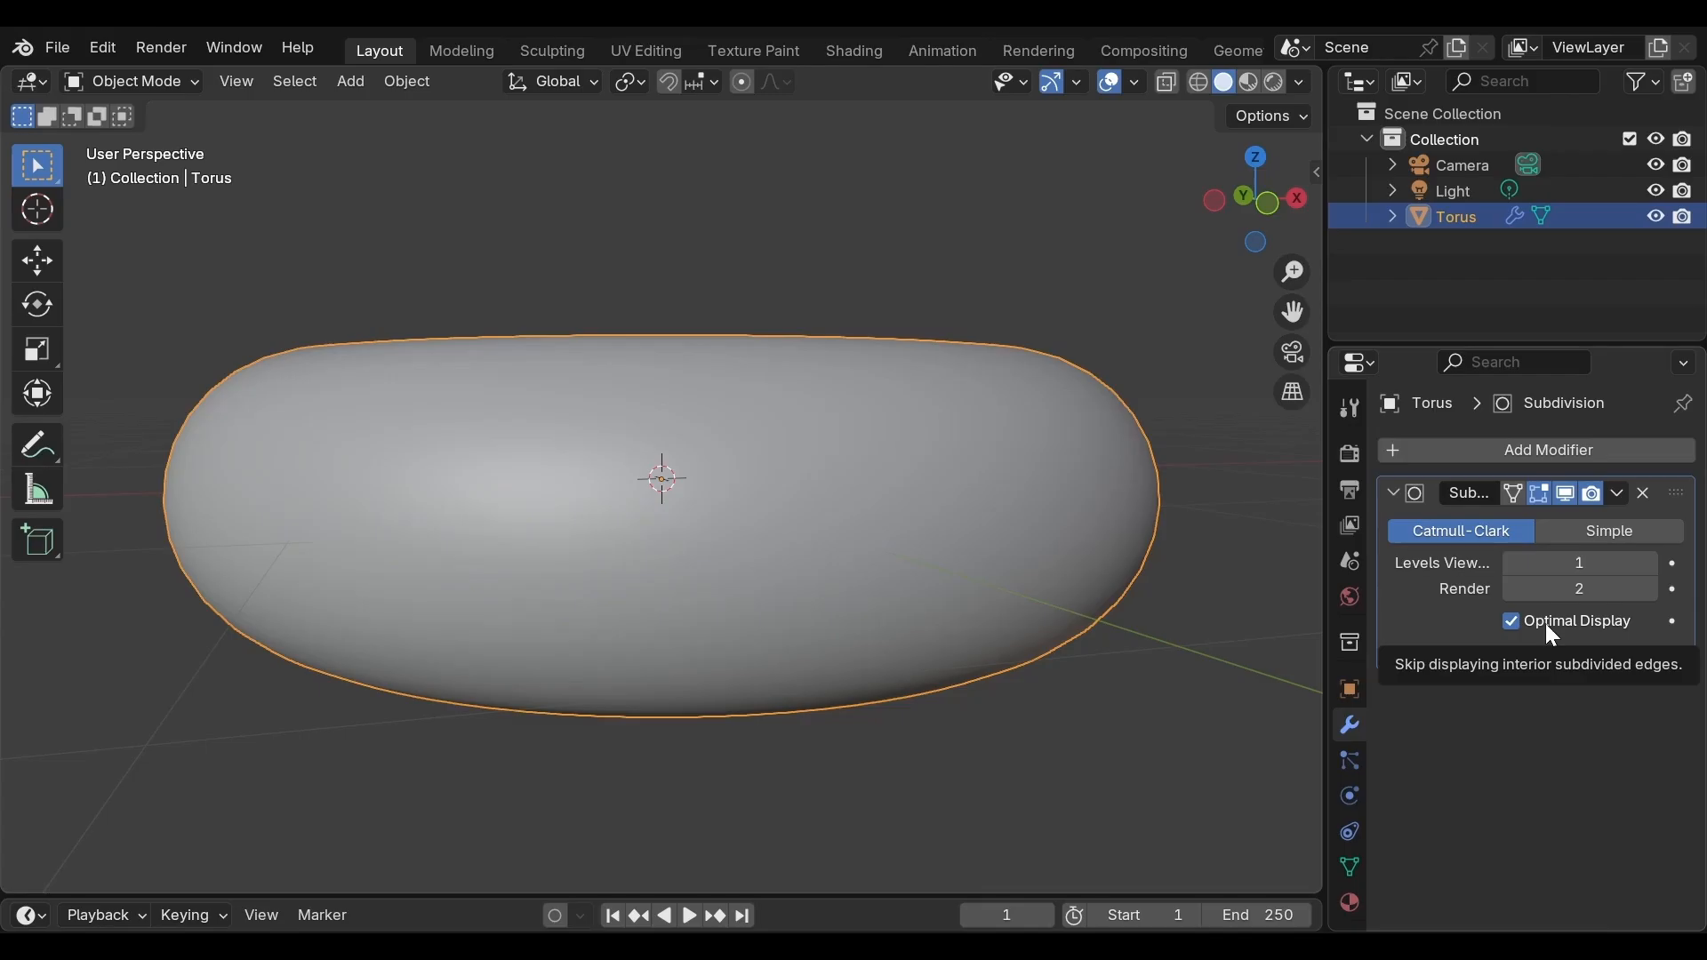
pyautogui.click(1565, 563)
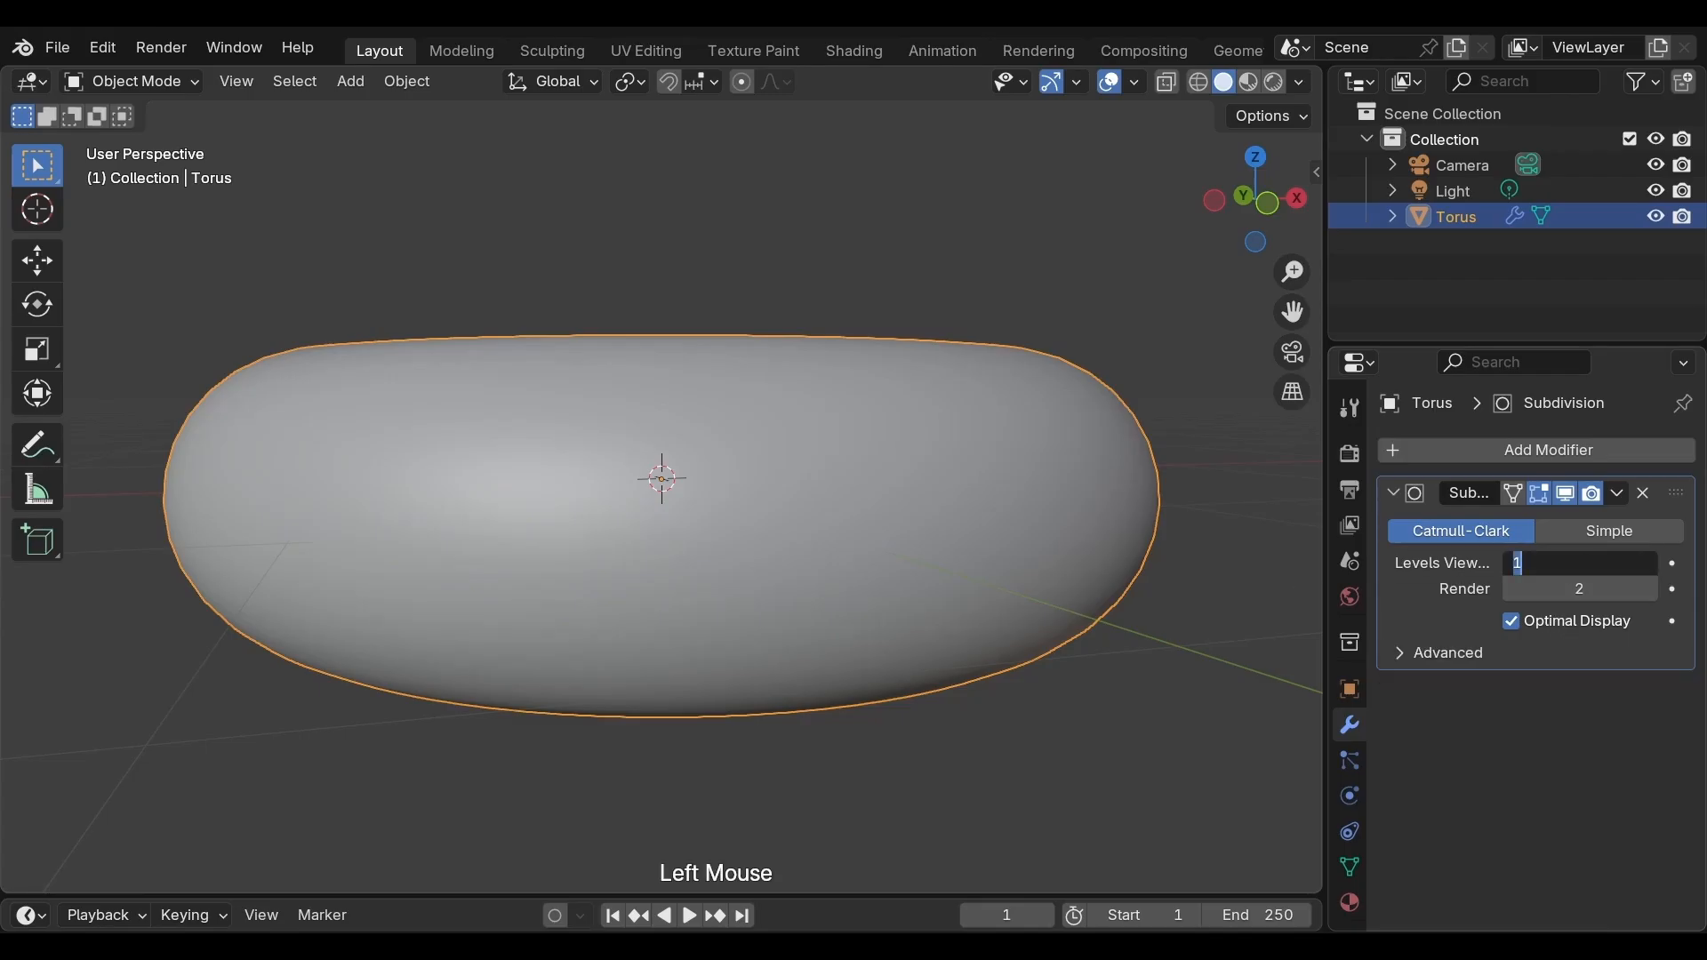
pyautogui.write('2')
pyautogui.press('Return')
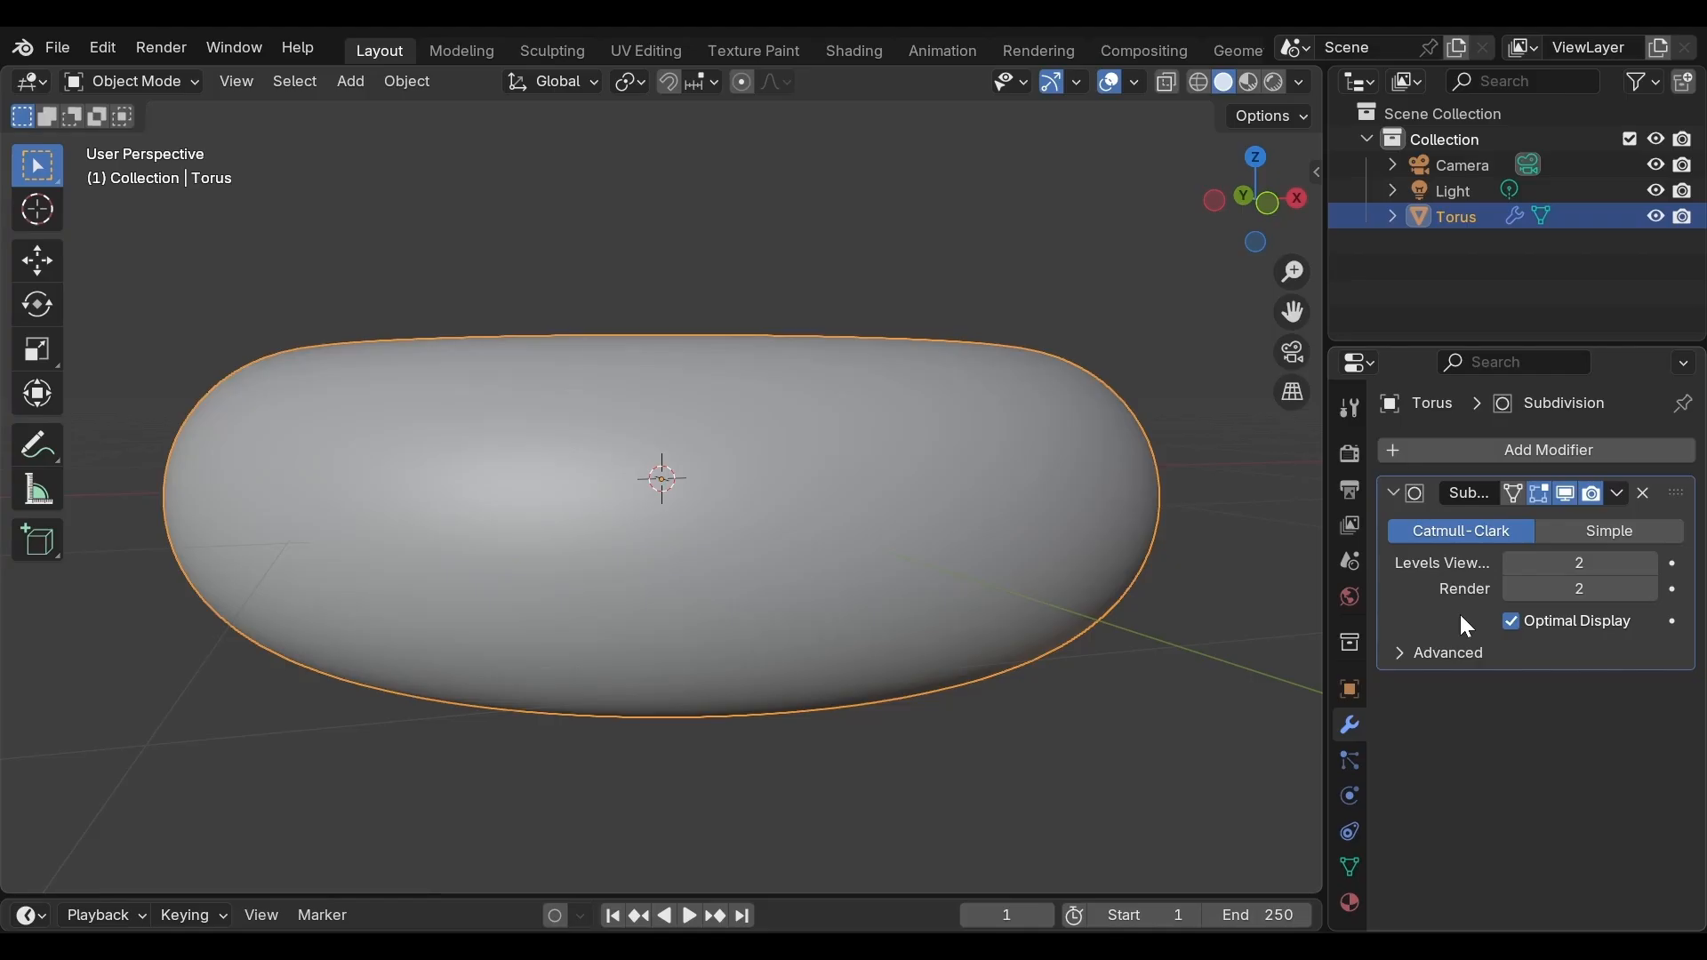
# Step the viewport subdivision levels down to 0 and back up to 1
pyautogui.click(1508, 565)
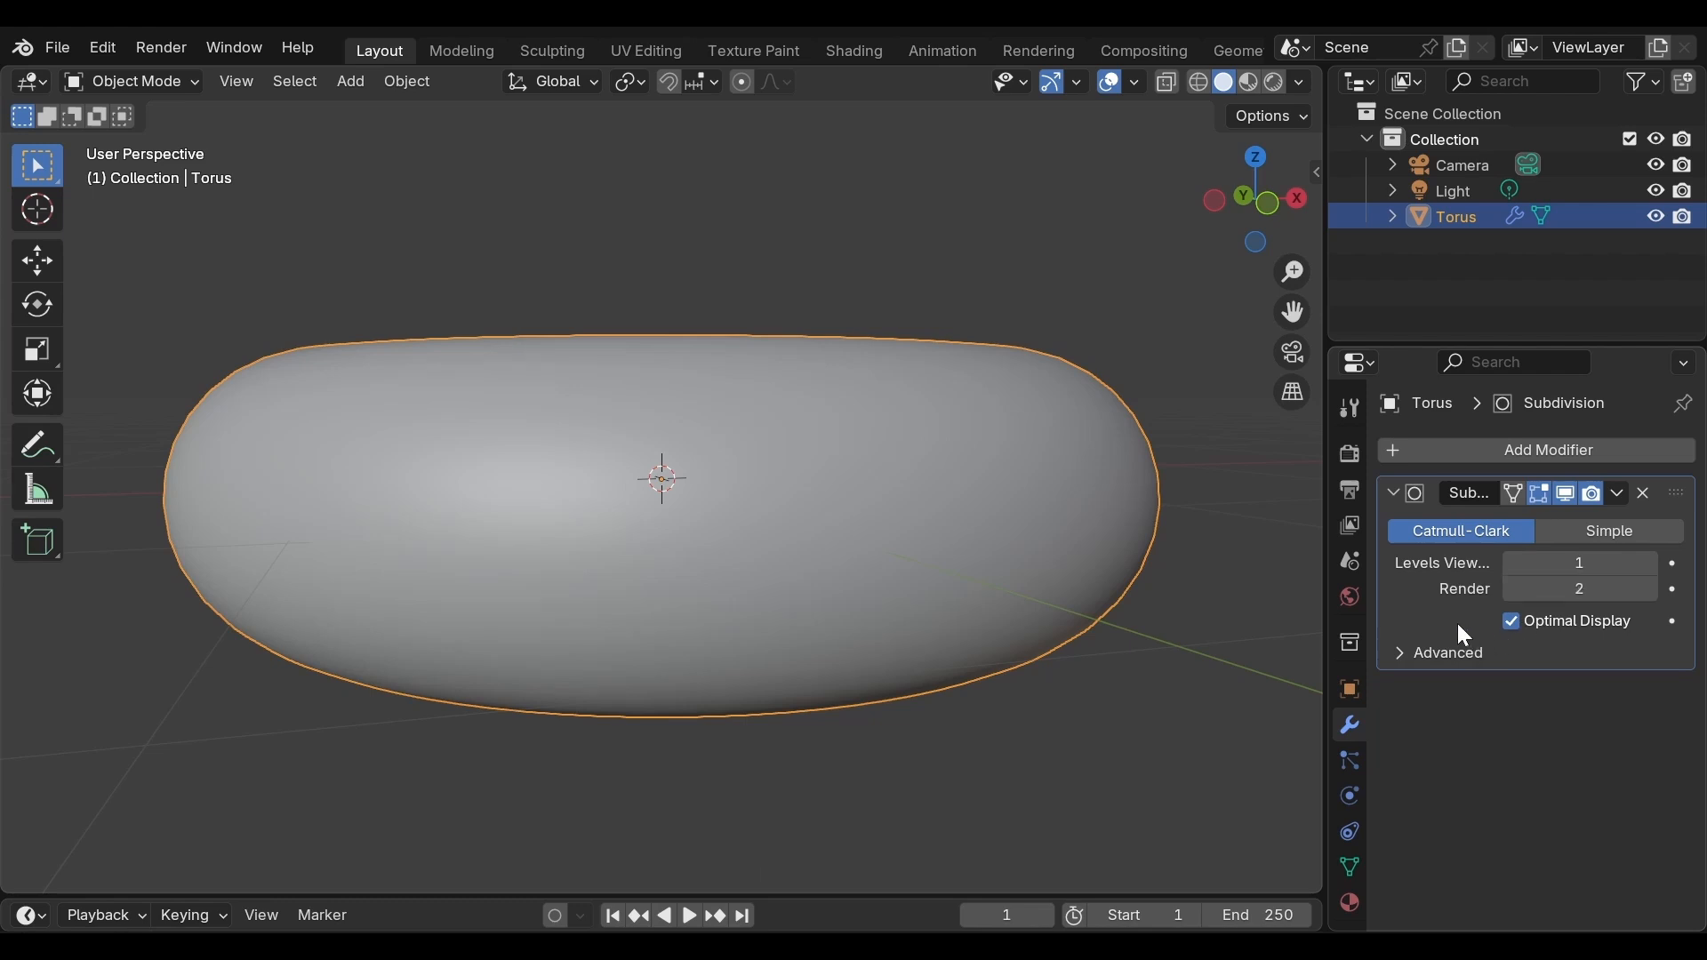
pyautogui.click(1507, 565)
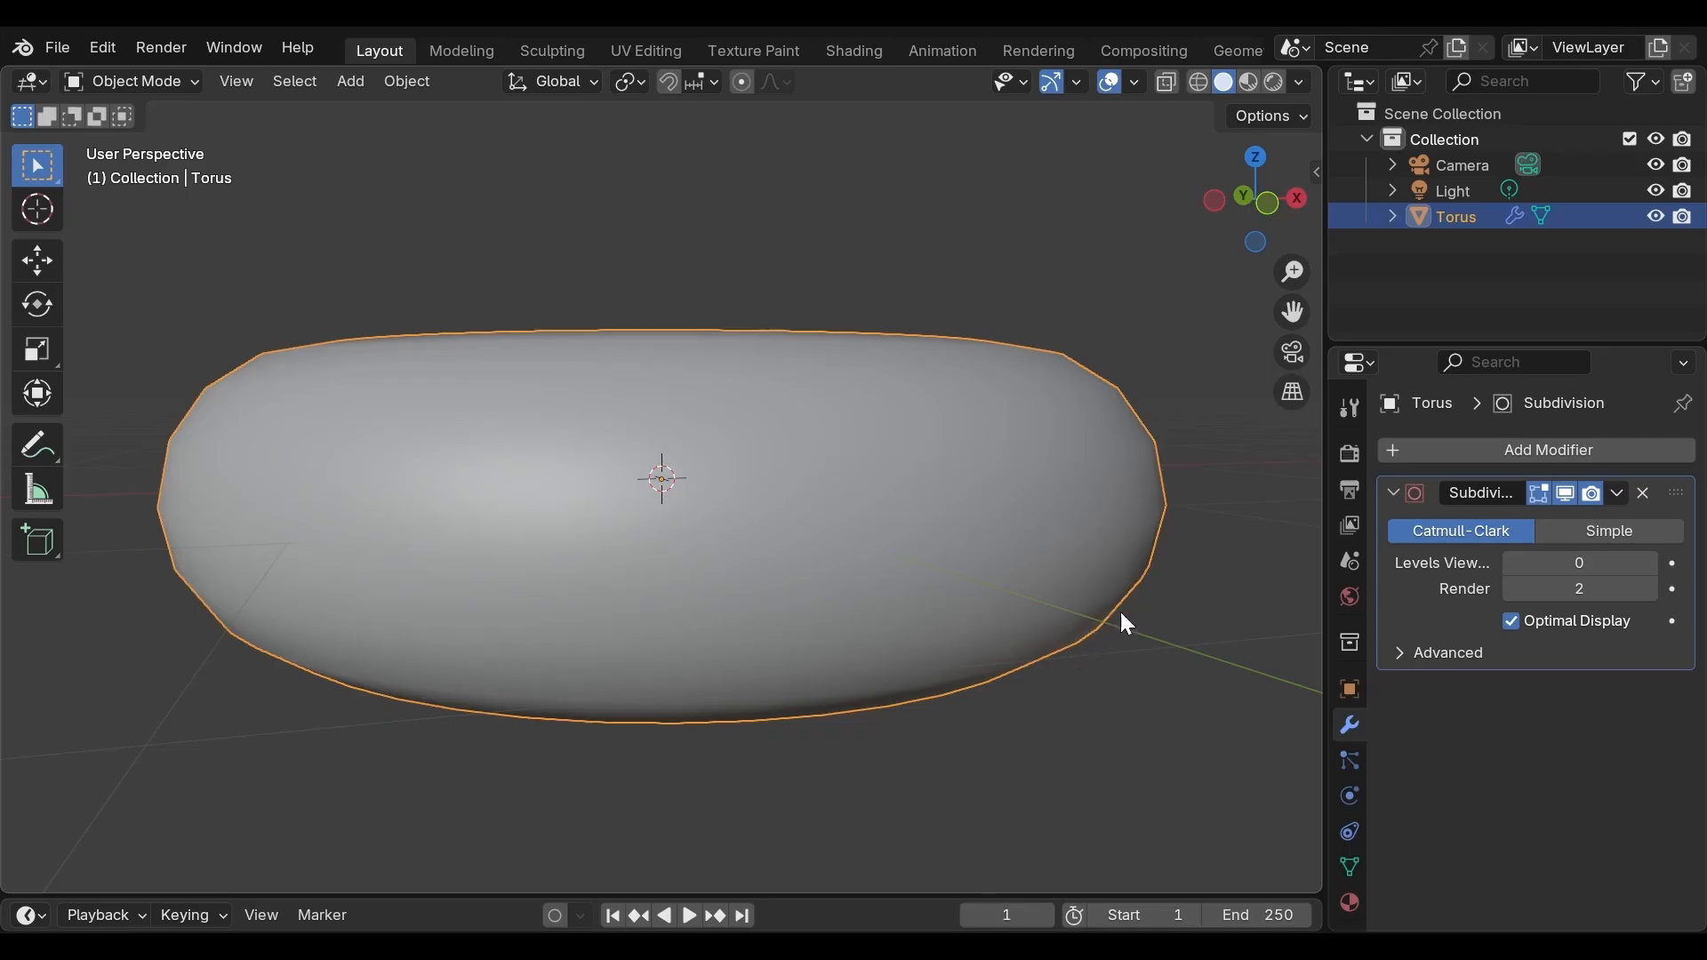
pyautogui.click(1651, 565)
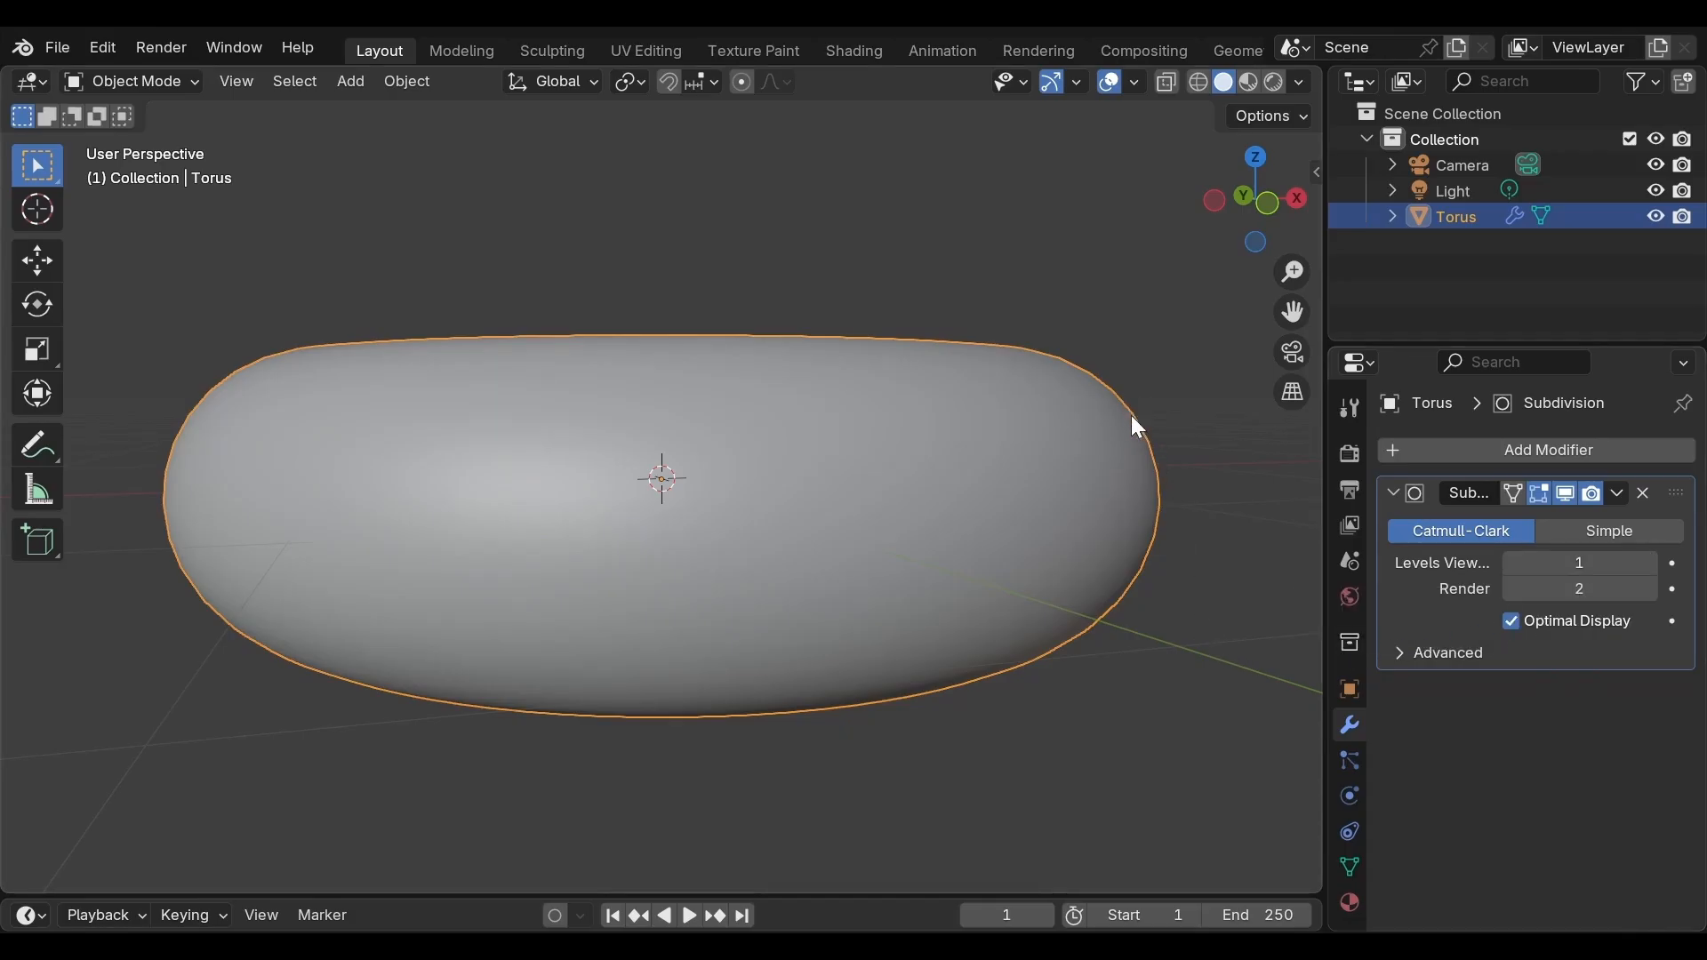
# Switch the torus into Edit Mode
pyautogui.scroll(3, 1120, 646)
pyautogui.scroll(-3, 1120, 647)
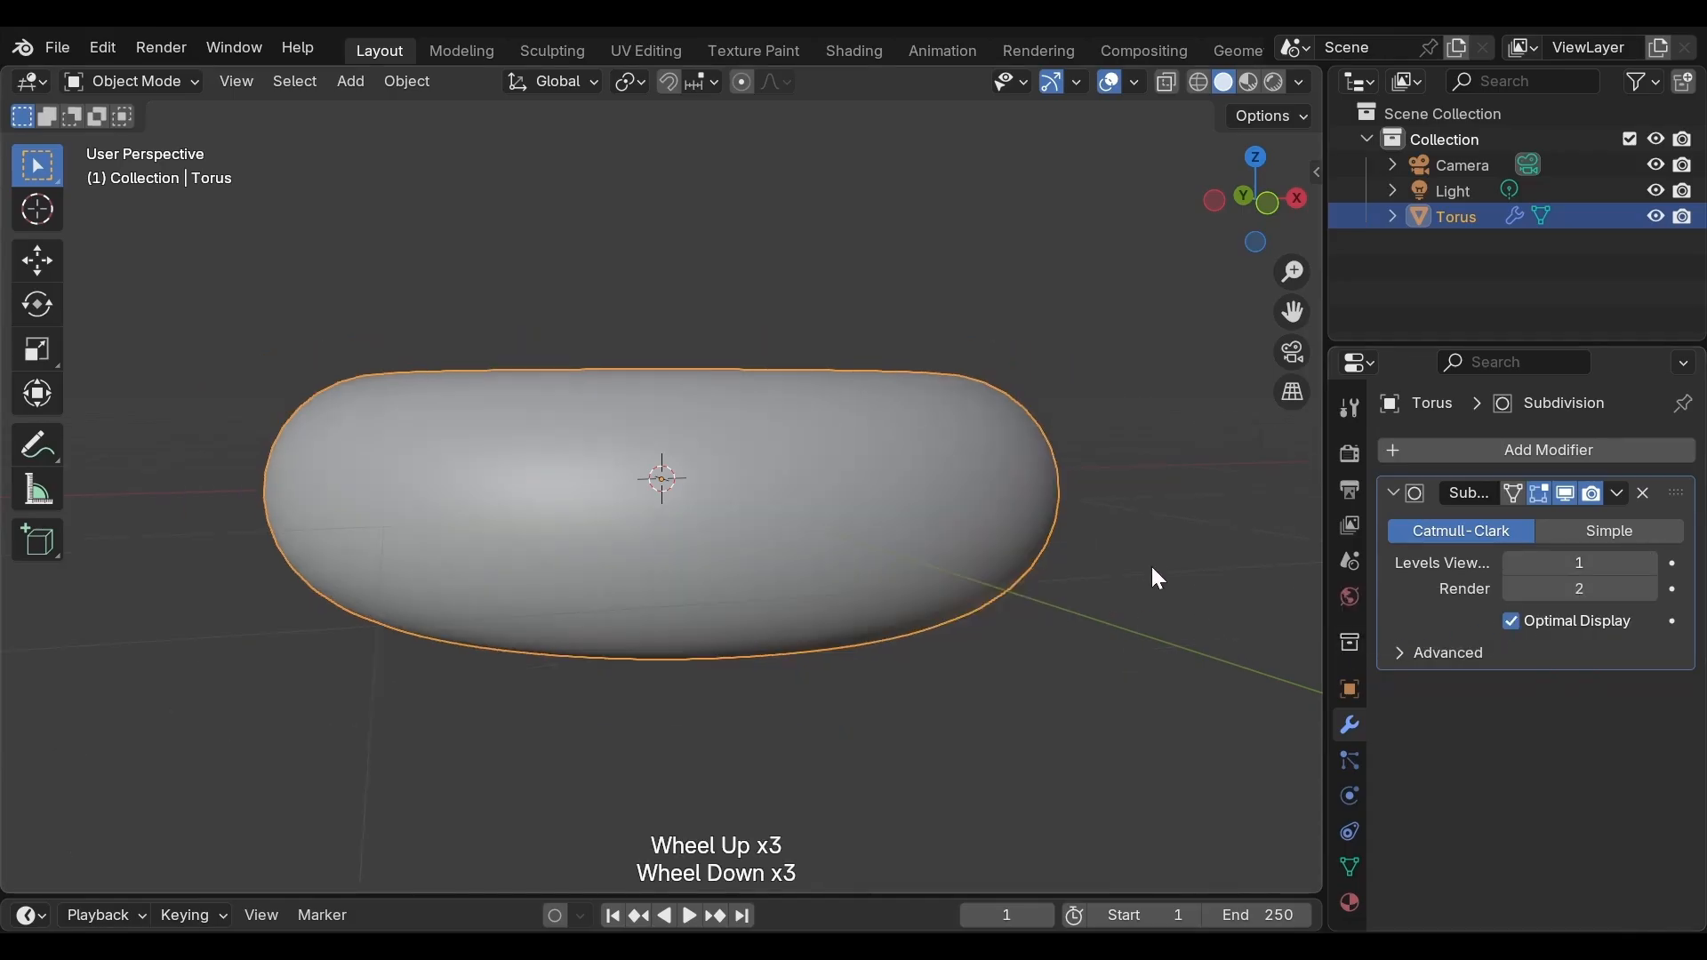
pyautogui.moveTo(1143, 572); pyautogui.dragTo(1089, 670, button='middle')
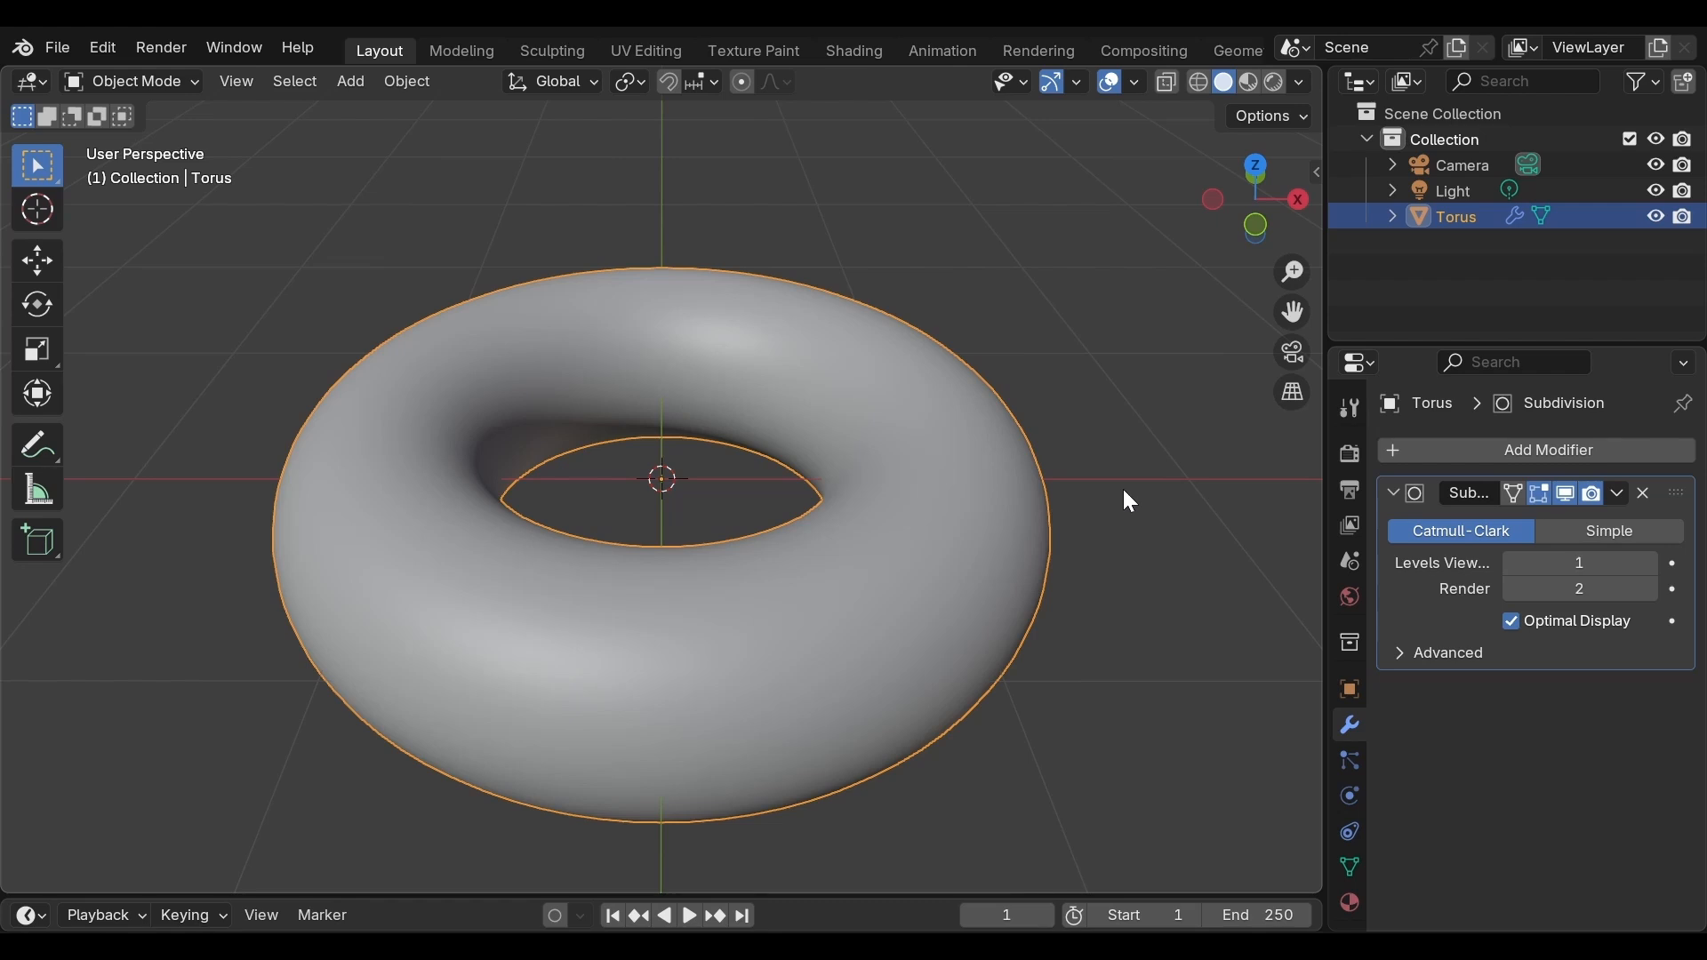
pyautogui.scroll(-2, 1079, 525)
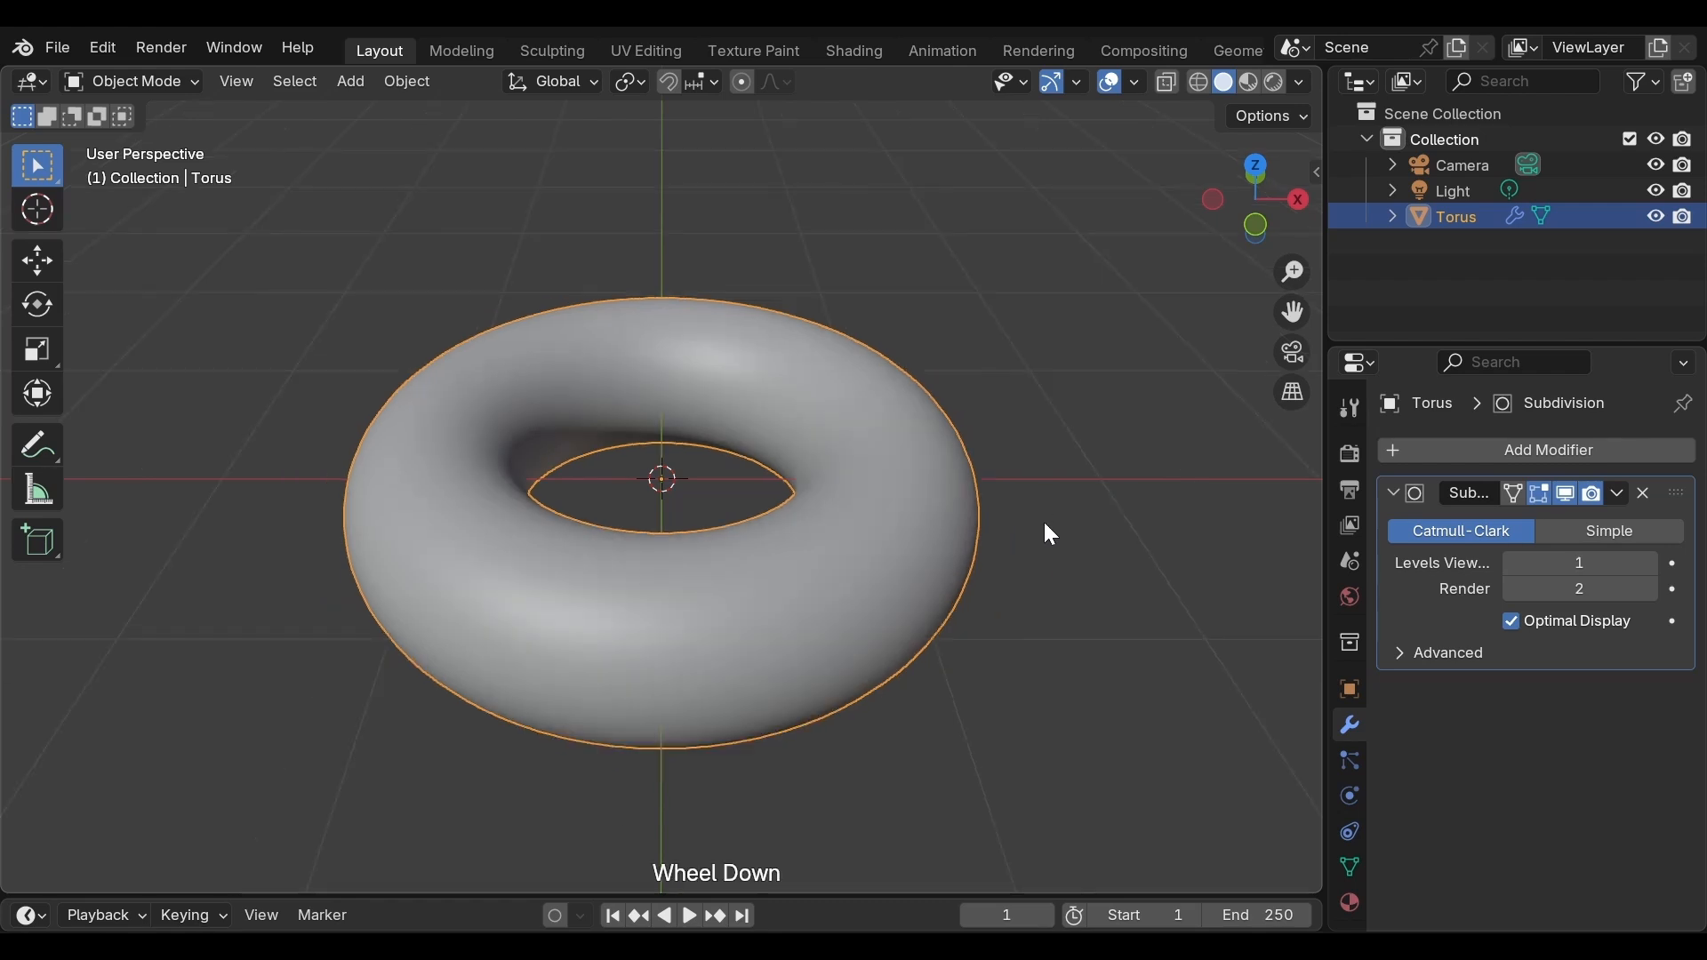
pyautogui.moveTo(1061, 520); pyautogui.dragTo(903, 444, button='middle')
pyautogui.scroll(1, 916, 442)
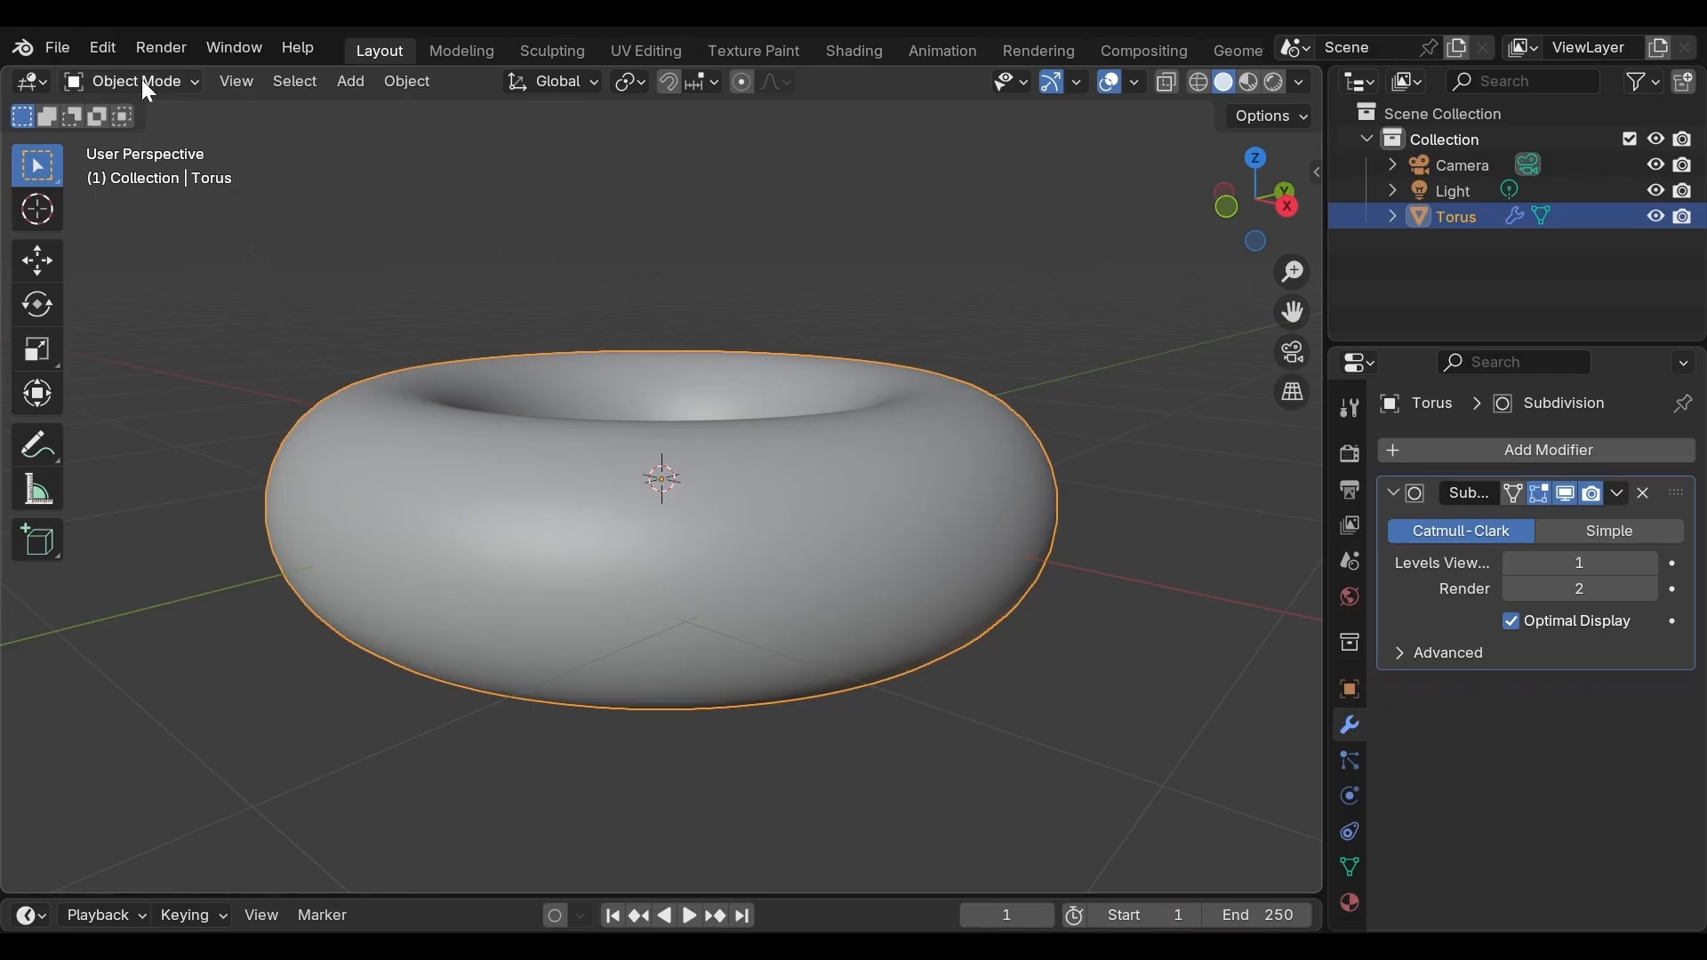
pyautogui.click(192, 80)
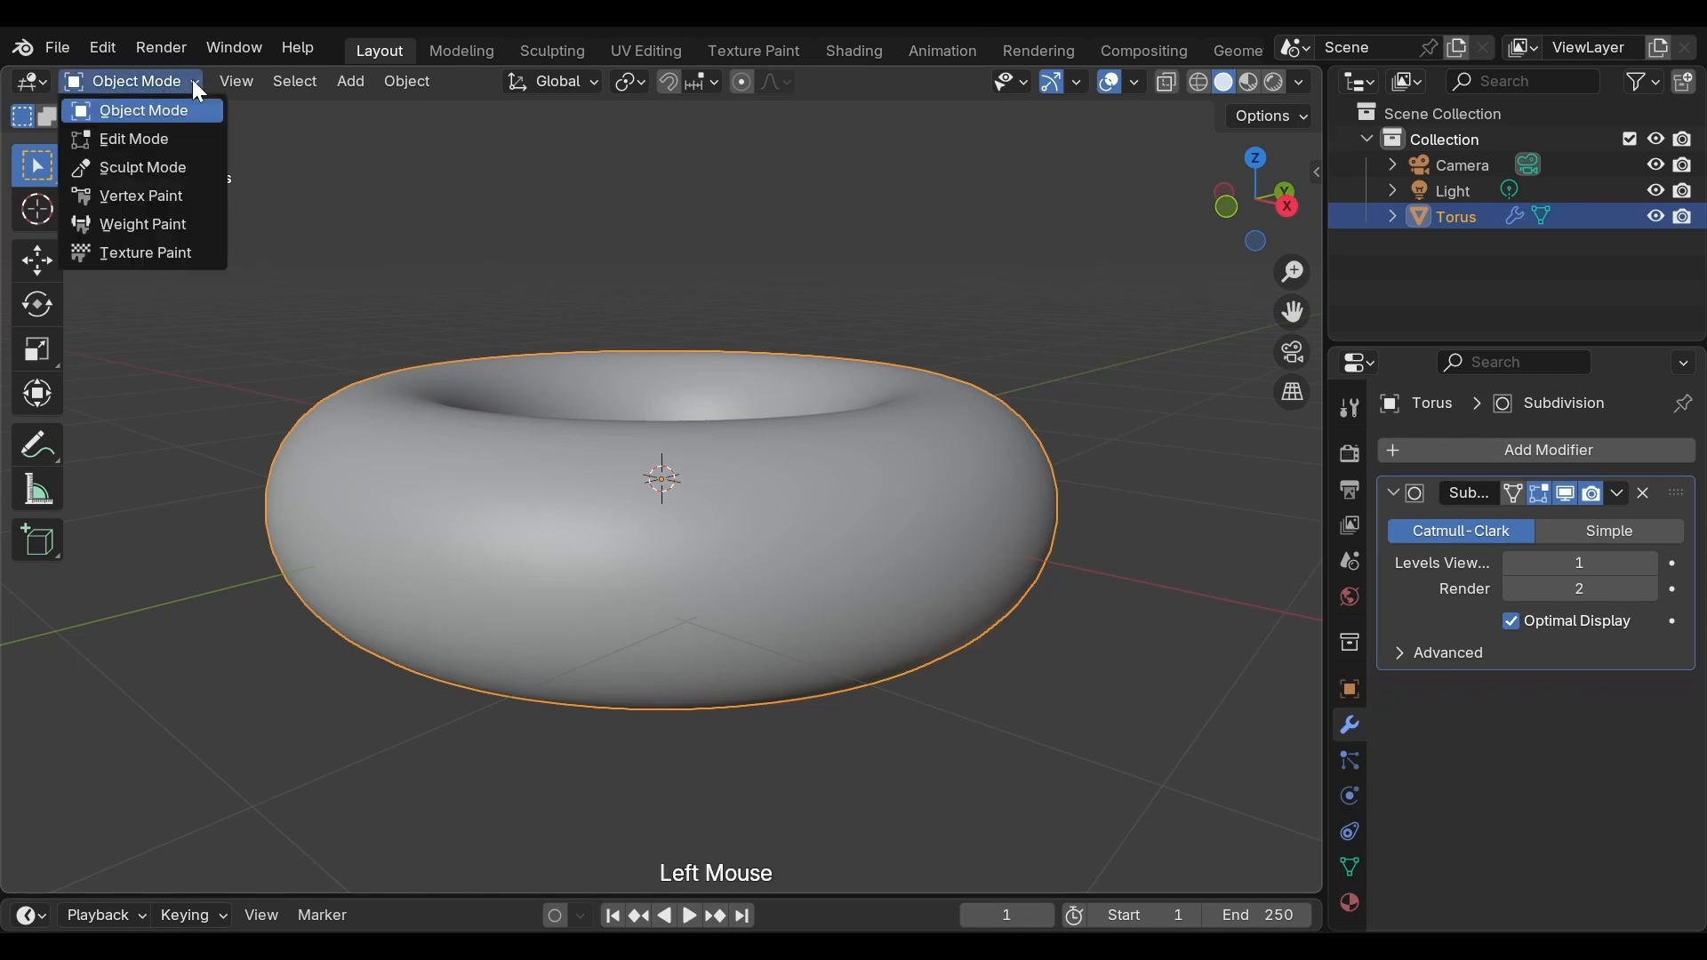
pyautogui.click(187, 133)
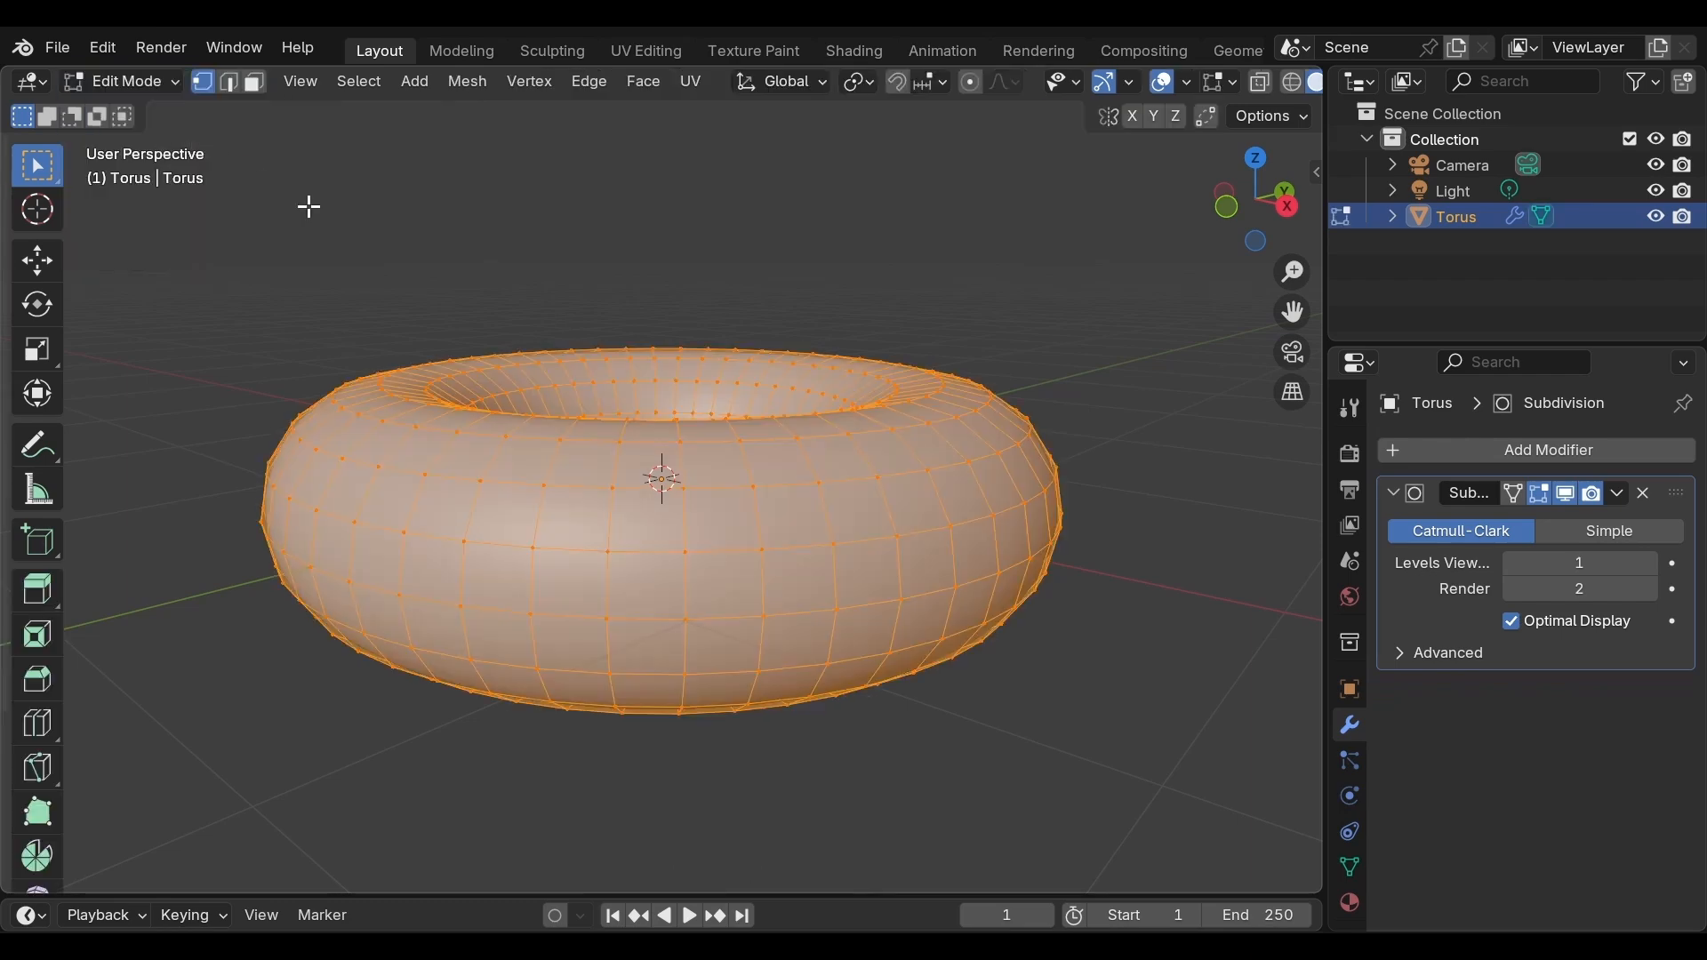
# Enable proportional editing and nudge a vertex on the torus's left outer edge with a falloff size of about 0.68
pyautogui.moveTo(397, 236); pyautogui.dragTo(311, 489, button='middle')
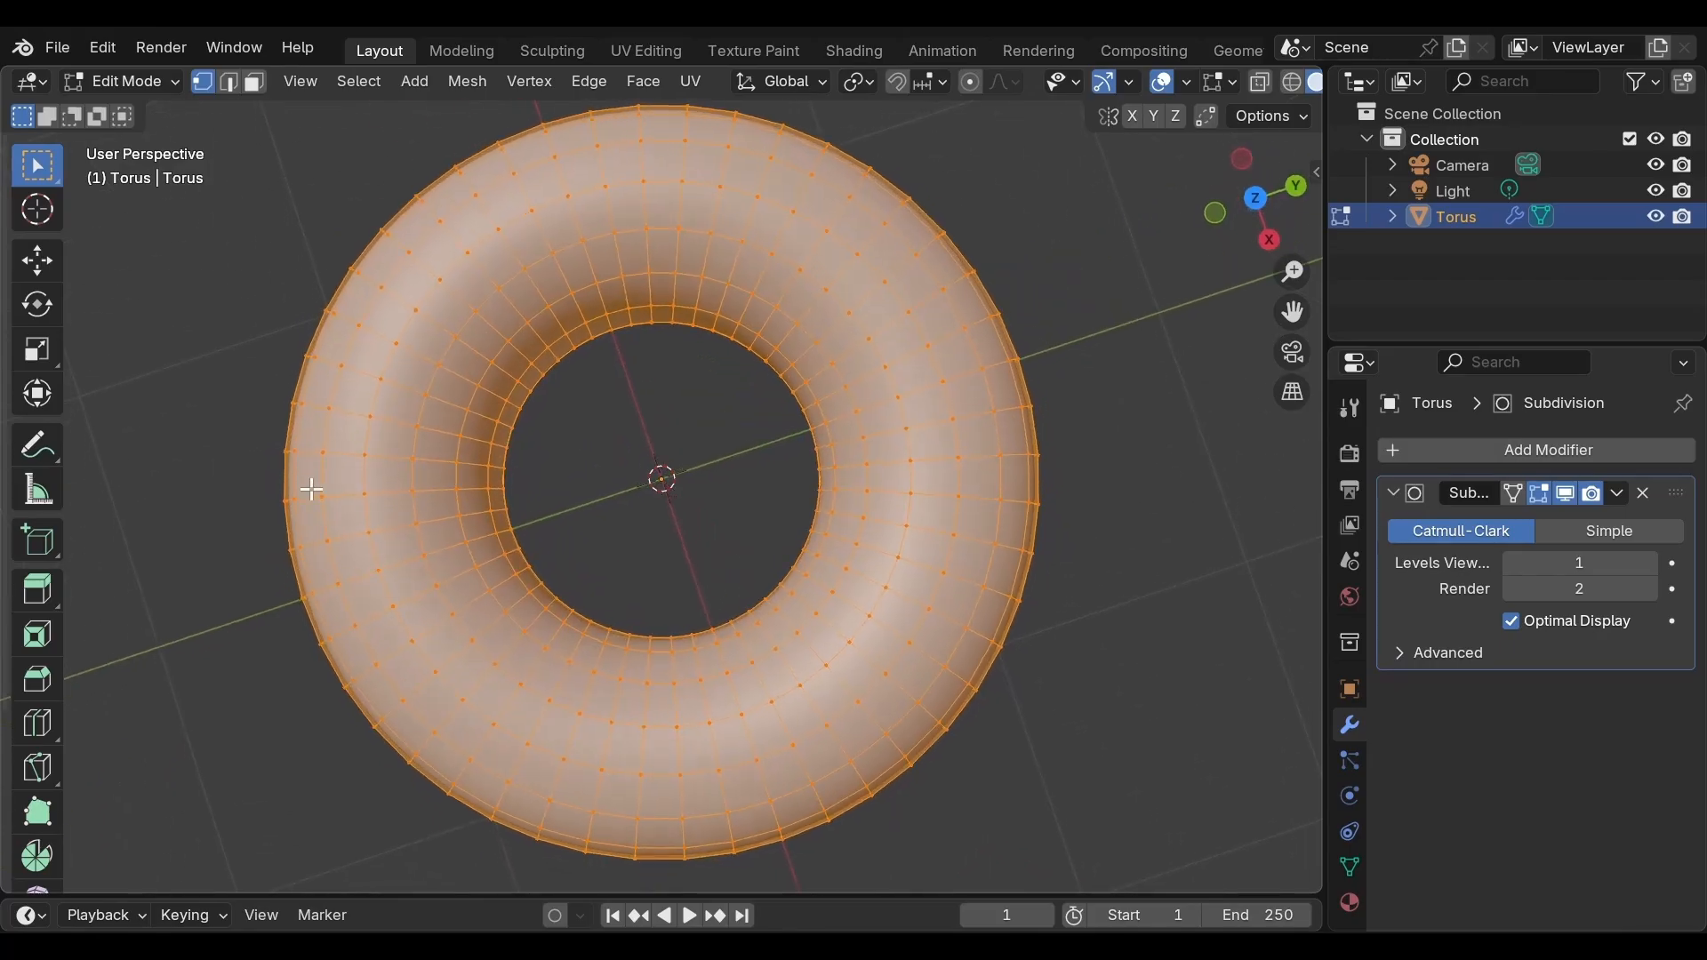
pyautogui.scroll(-1, 316, 486)
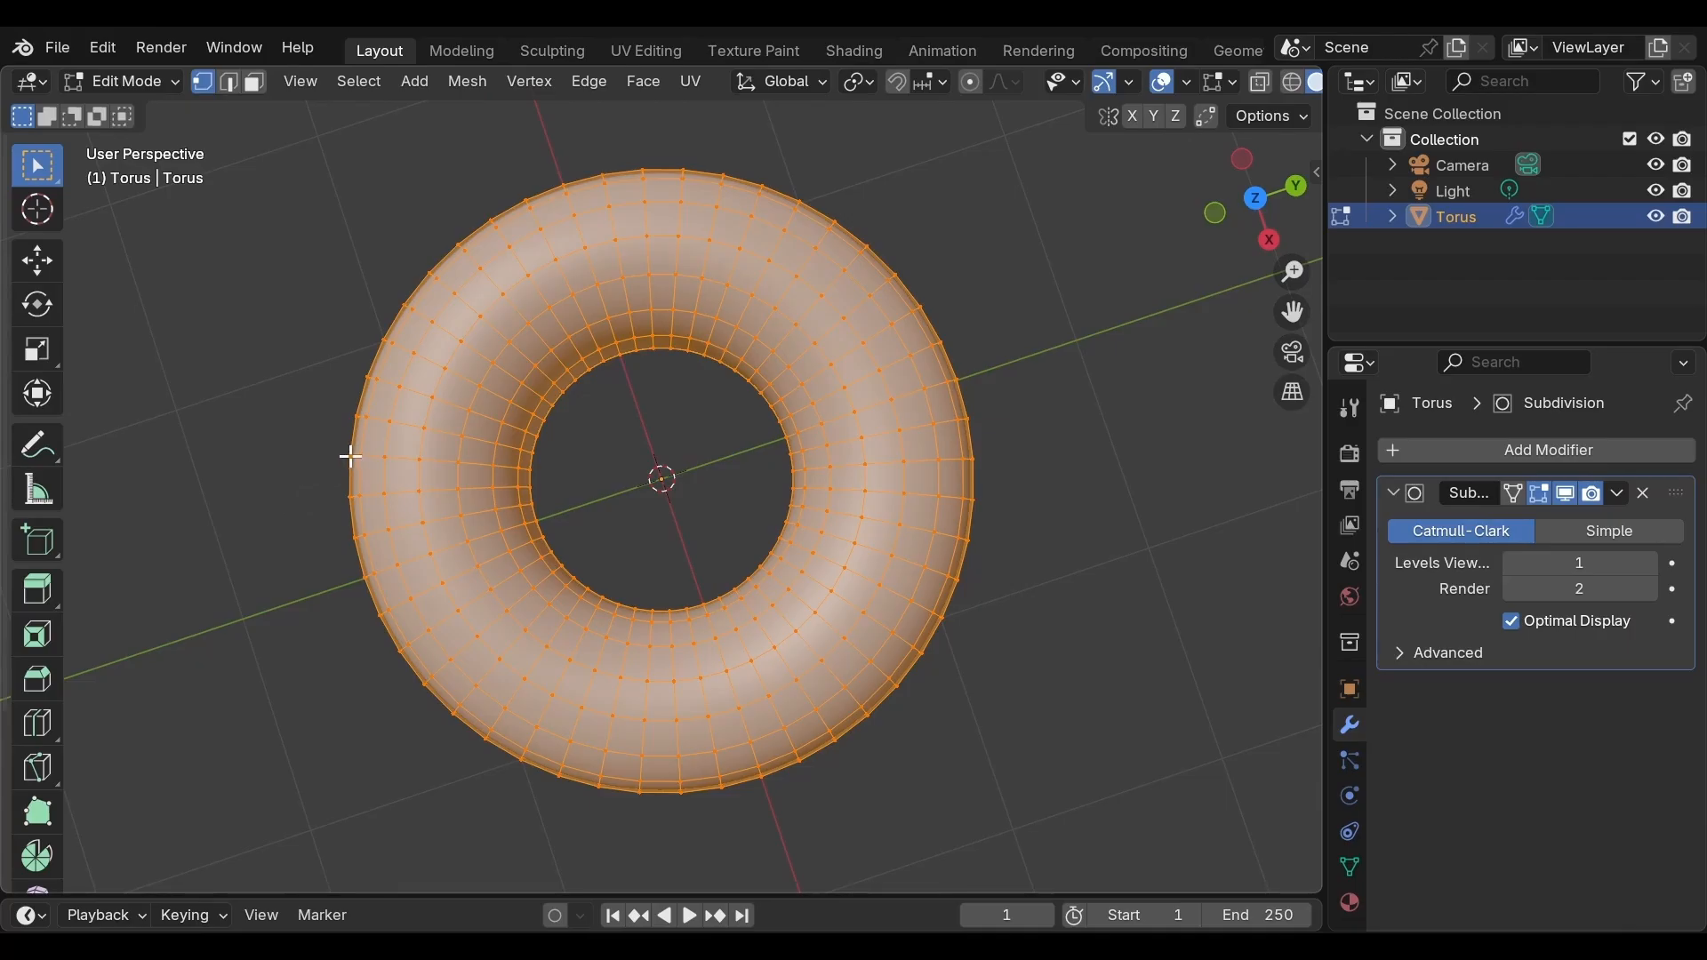
pyautogui.press('o')
pyautogui.click(351, 497)
pyautogui.press('g')
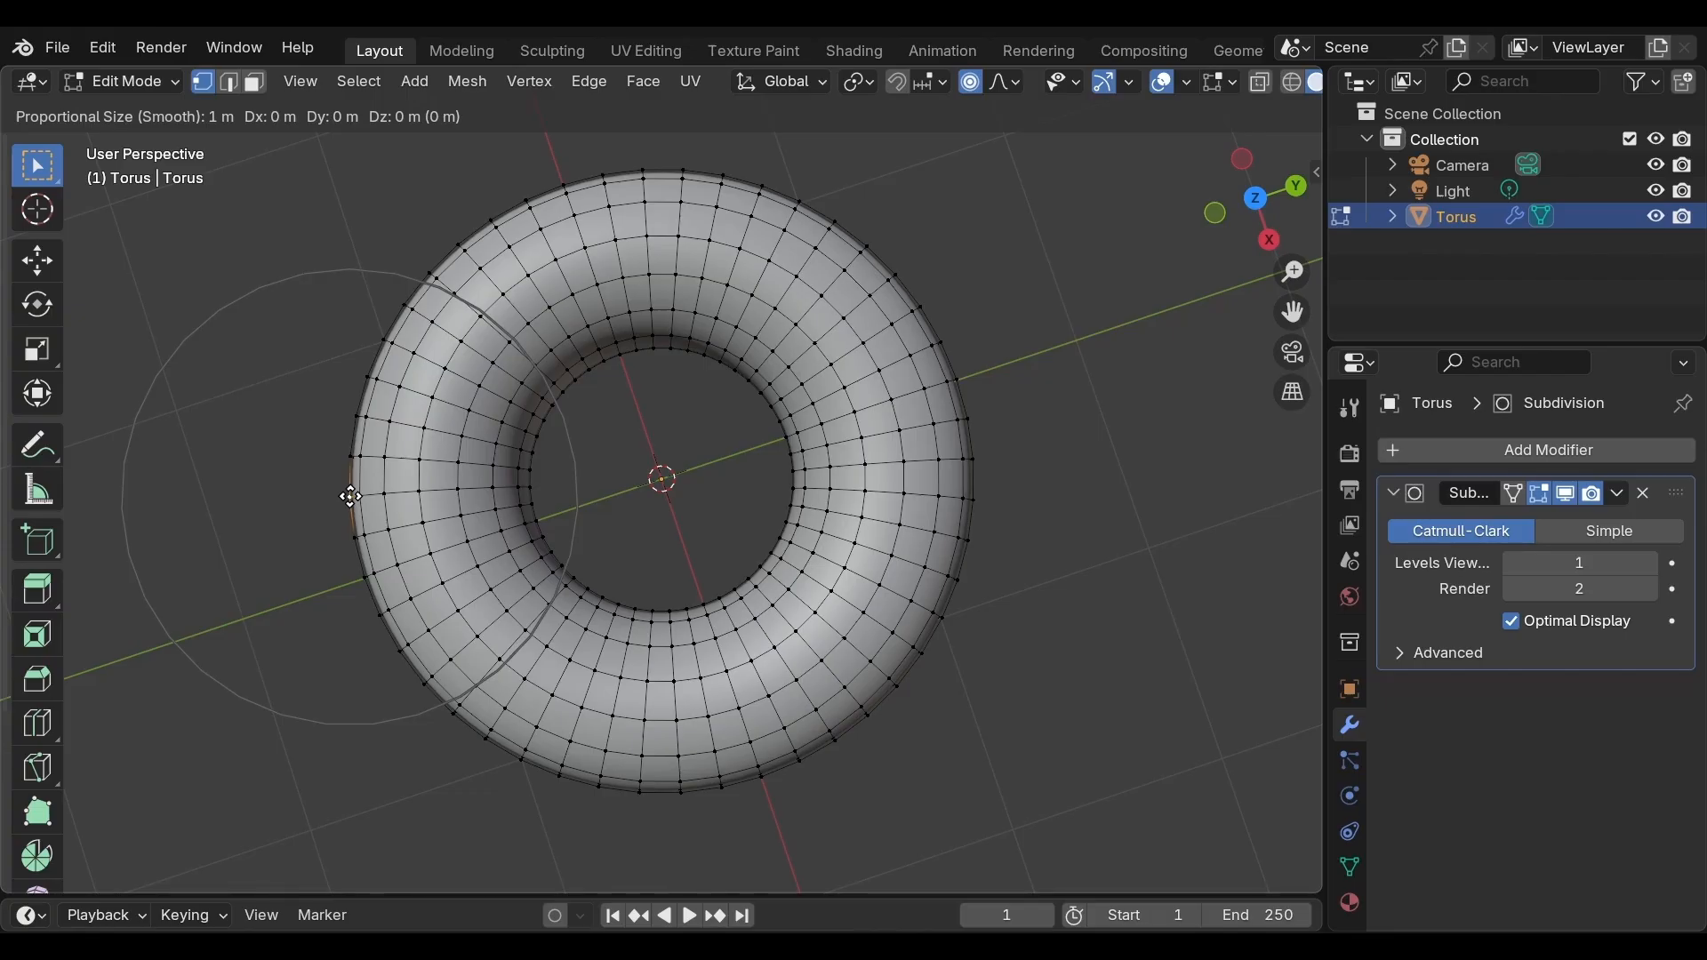
pyautogui.scroll(-4, 351, 497)
pyautogui.scroll(7, 351, 497)
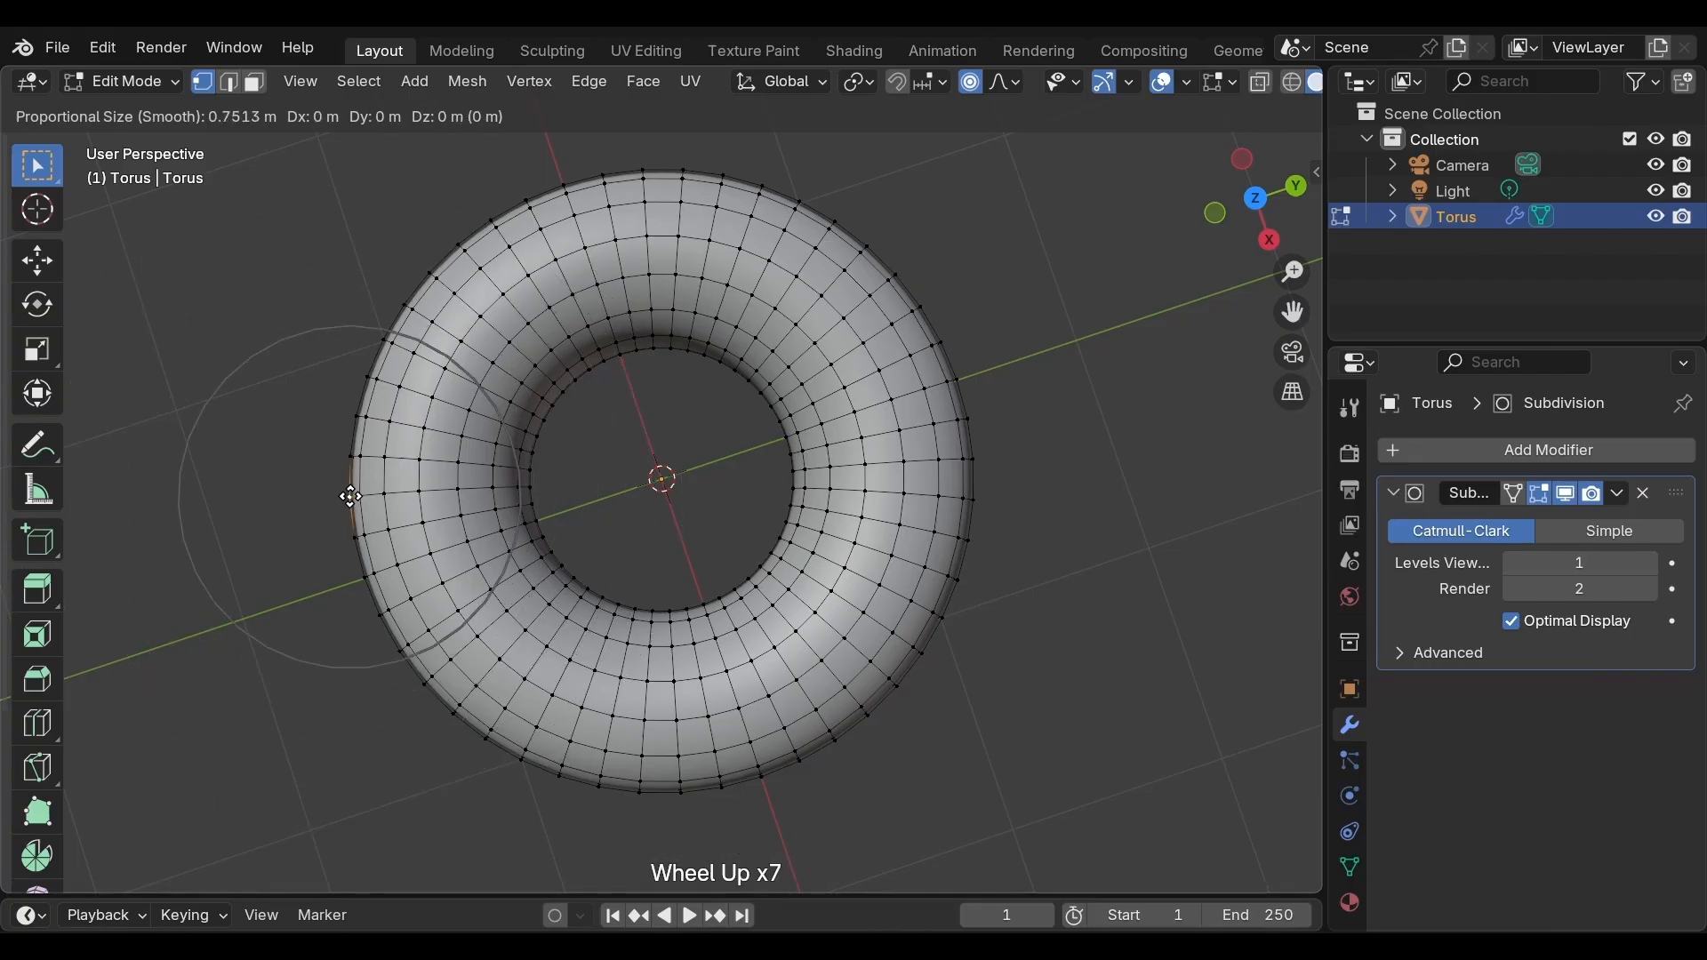
pyautogui.press('pageup')
pyautogui.press('pageup')
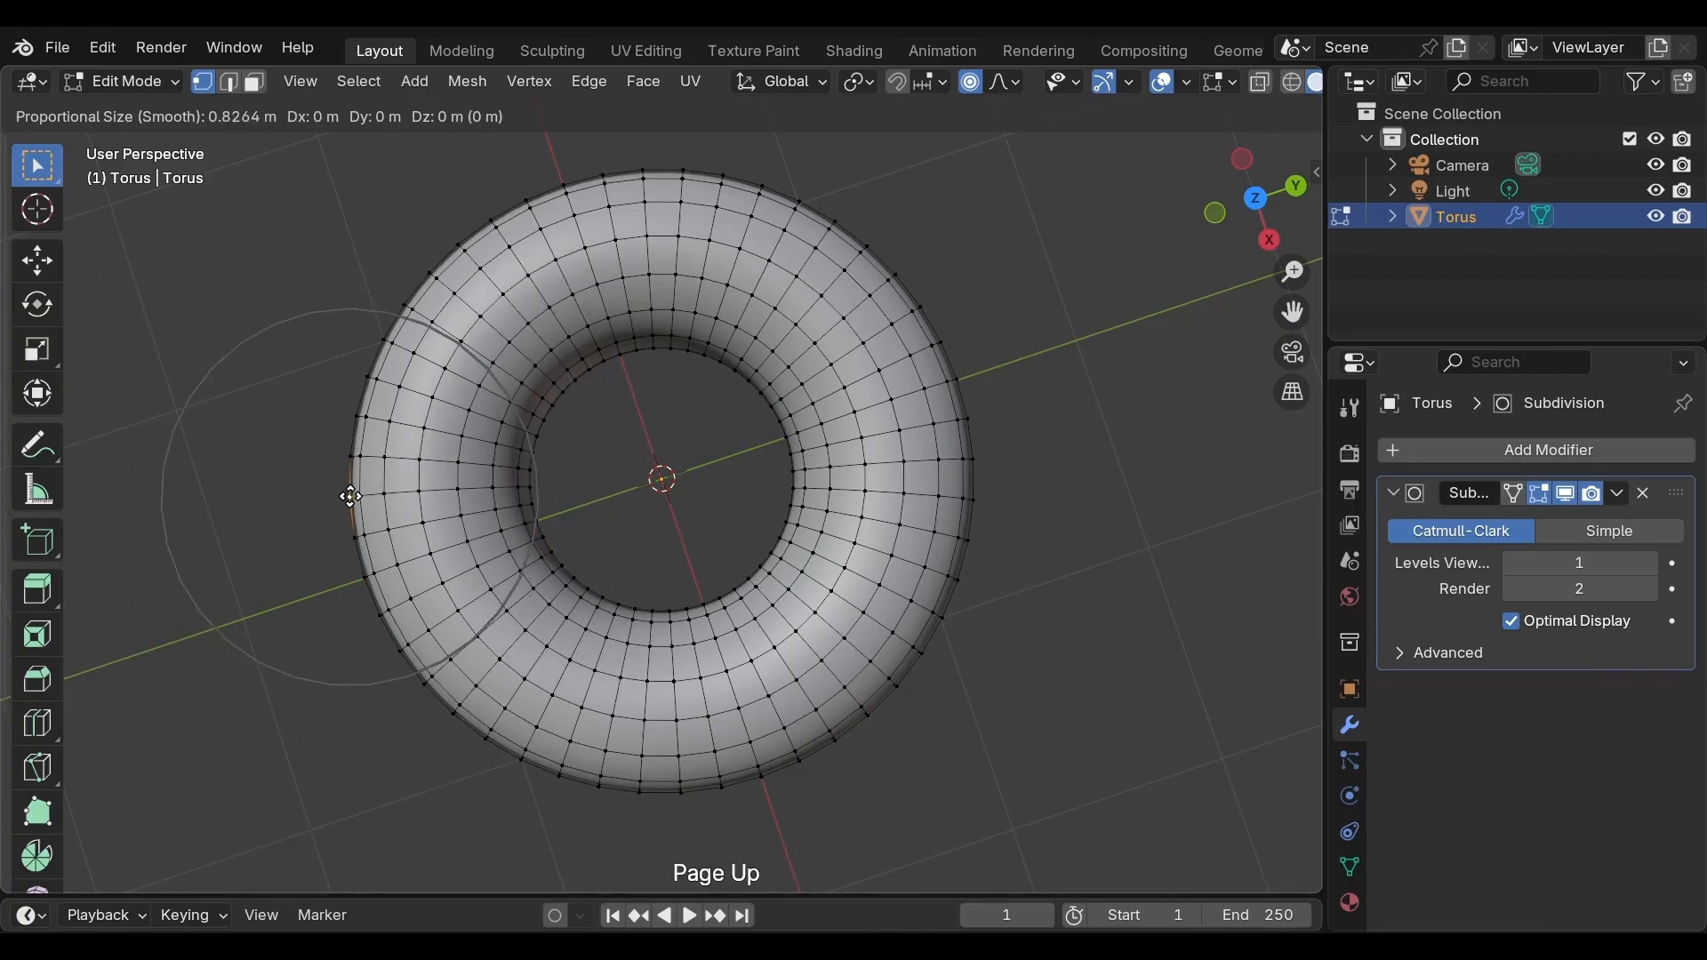
pyautogui.press('pagedown')
pyautogui.press('pagedown')
pyautogui.press('pagedown')
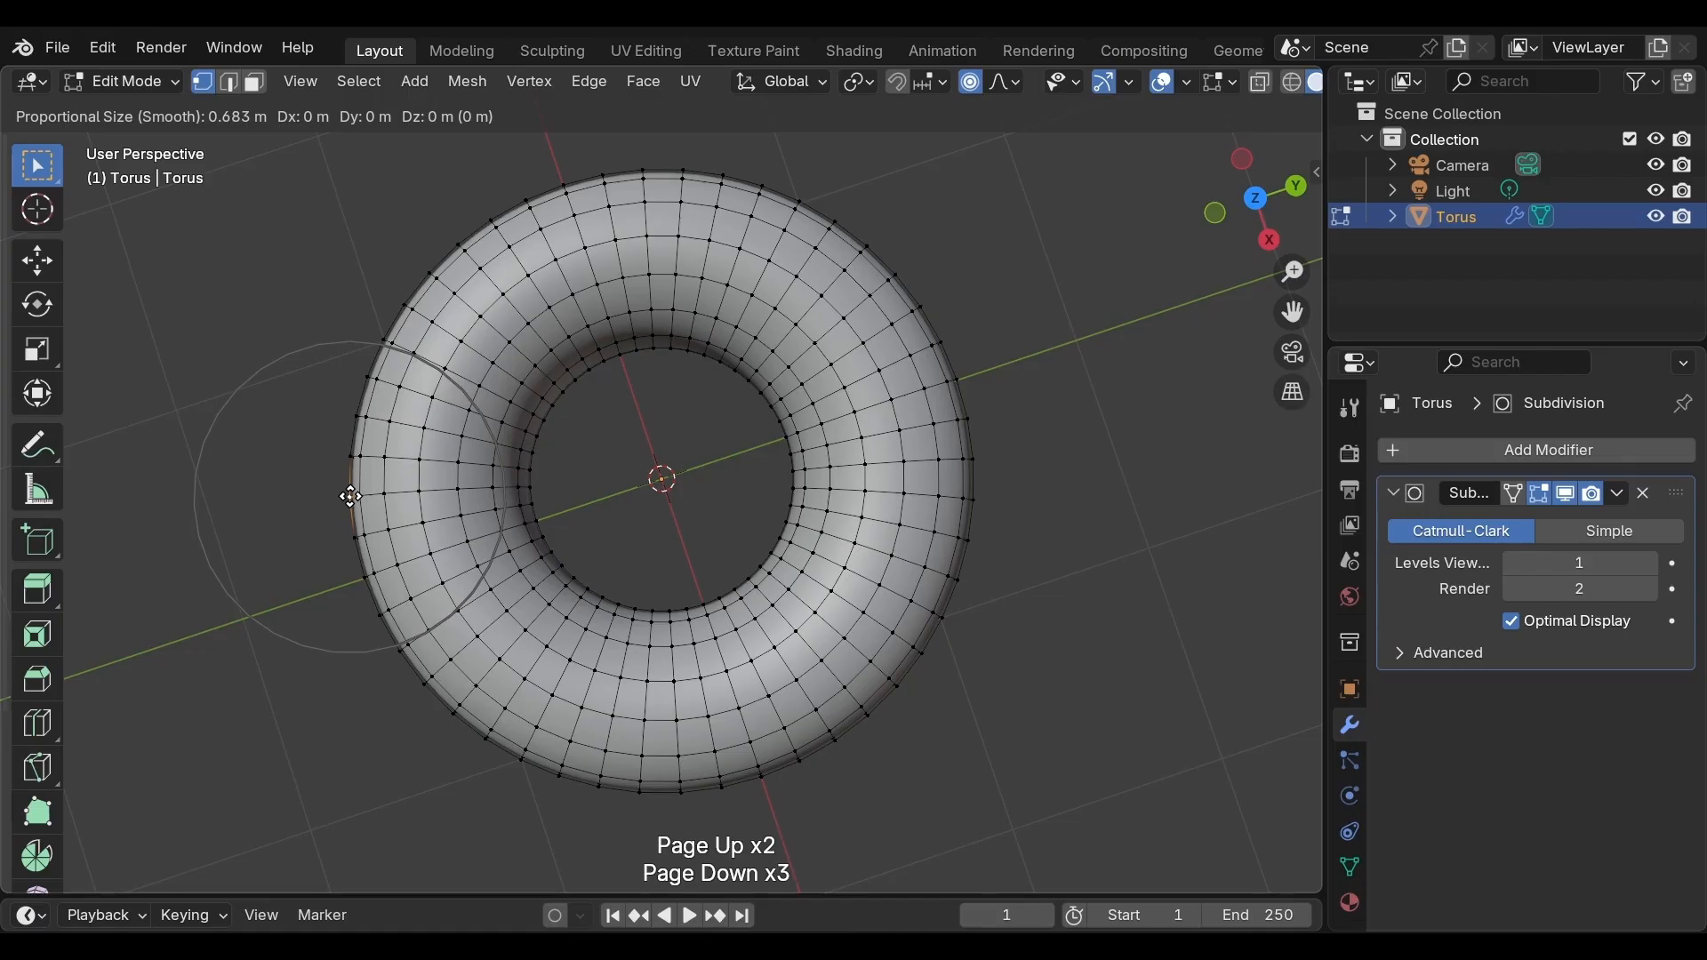
pyautogui.scroll(1, 351, 497)
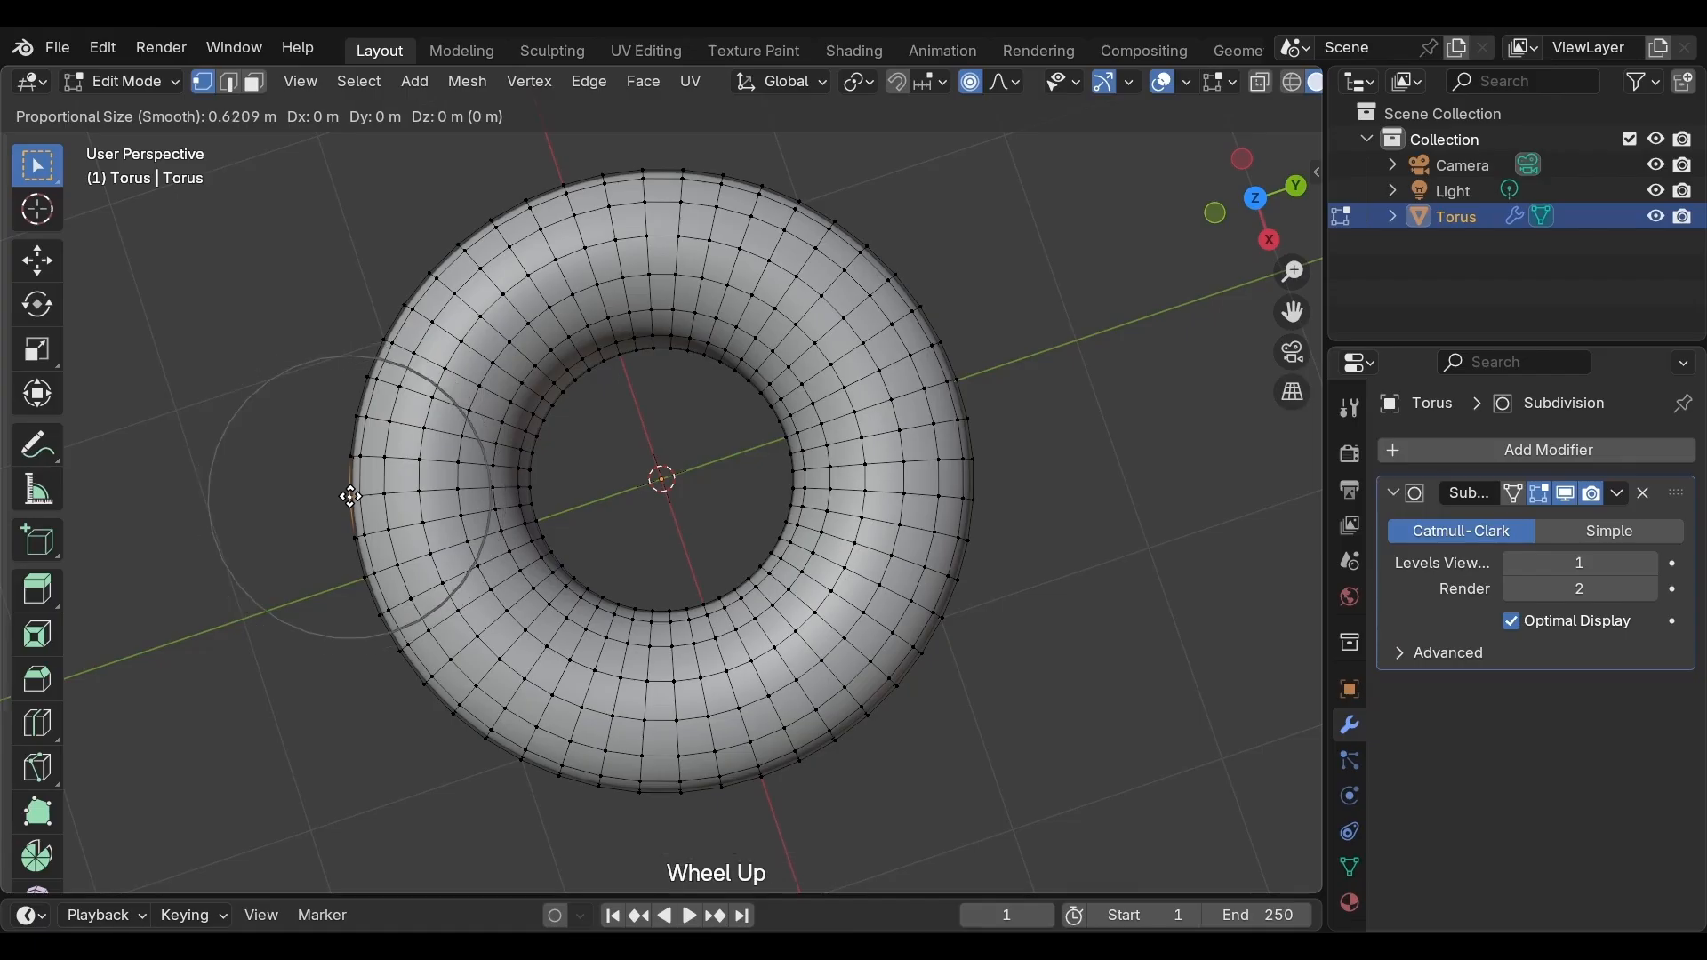
pyautogui.scroll(-1, 351, 497)
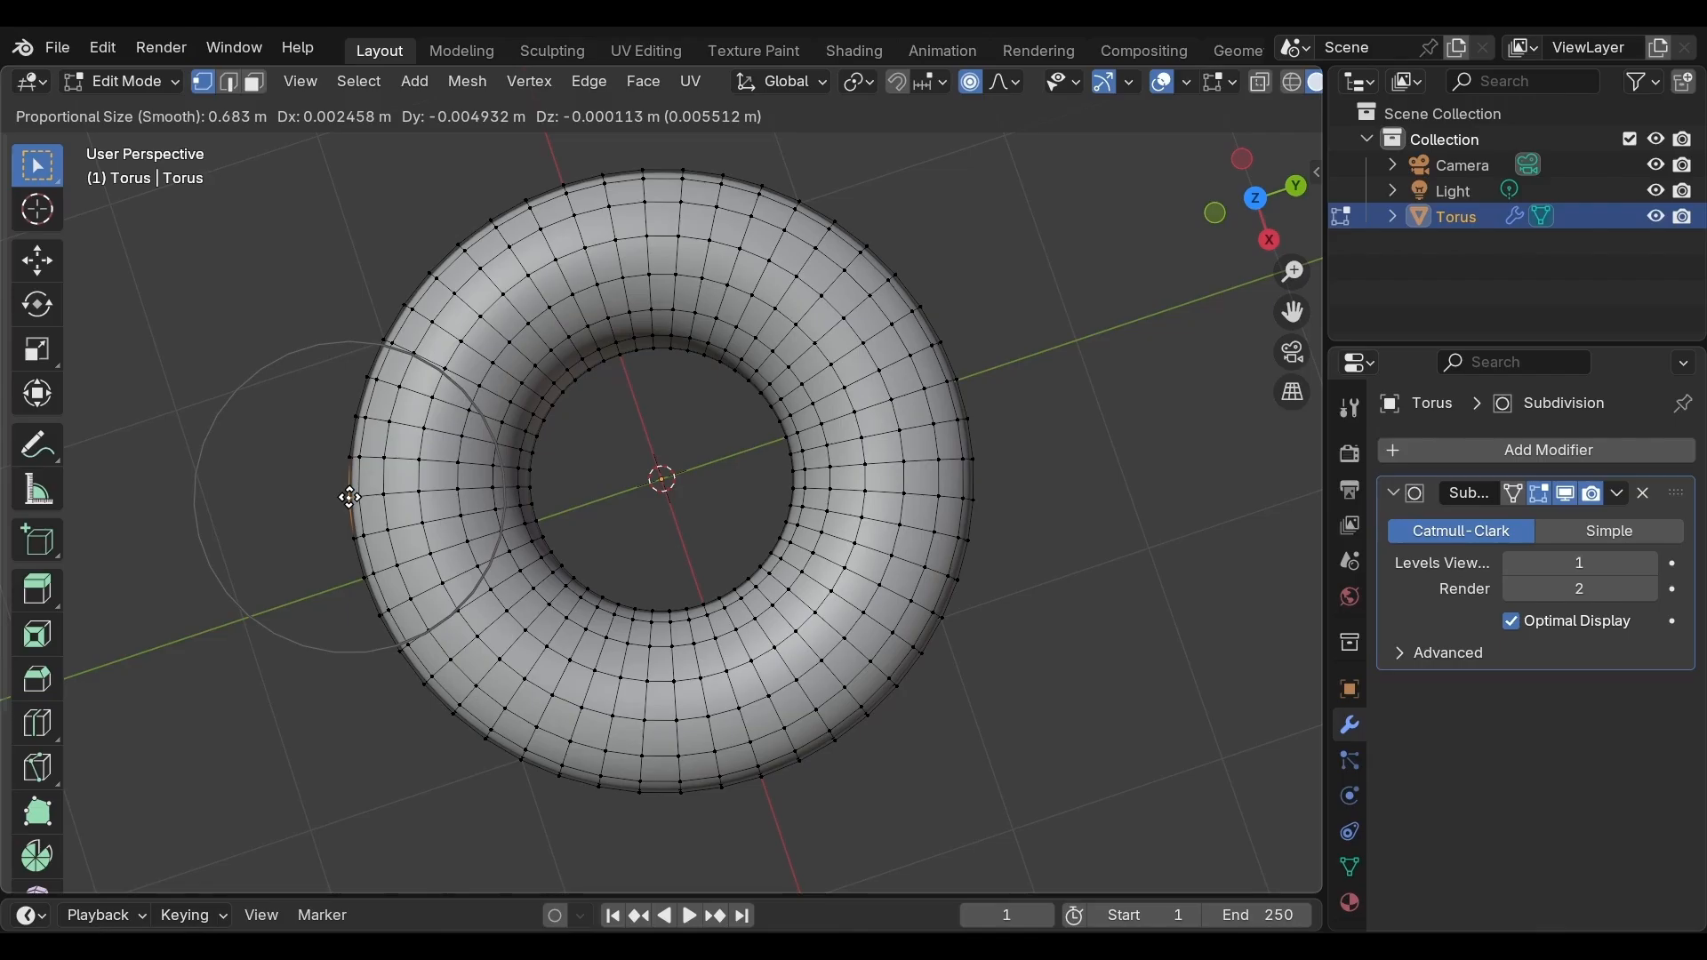
pyautogui.scroll(-1, 351, 496)
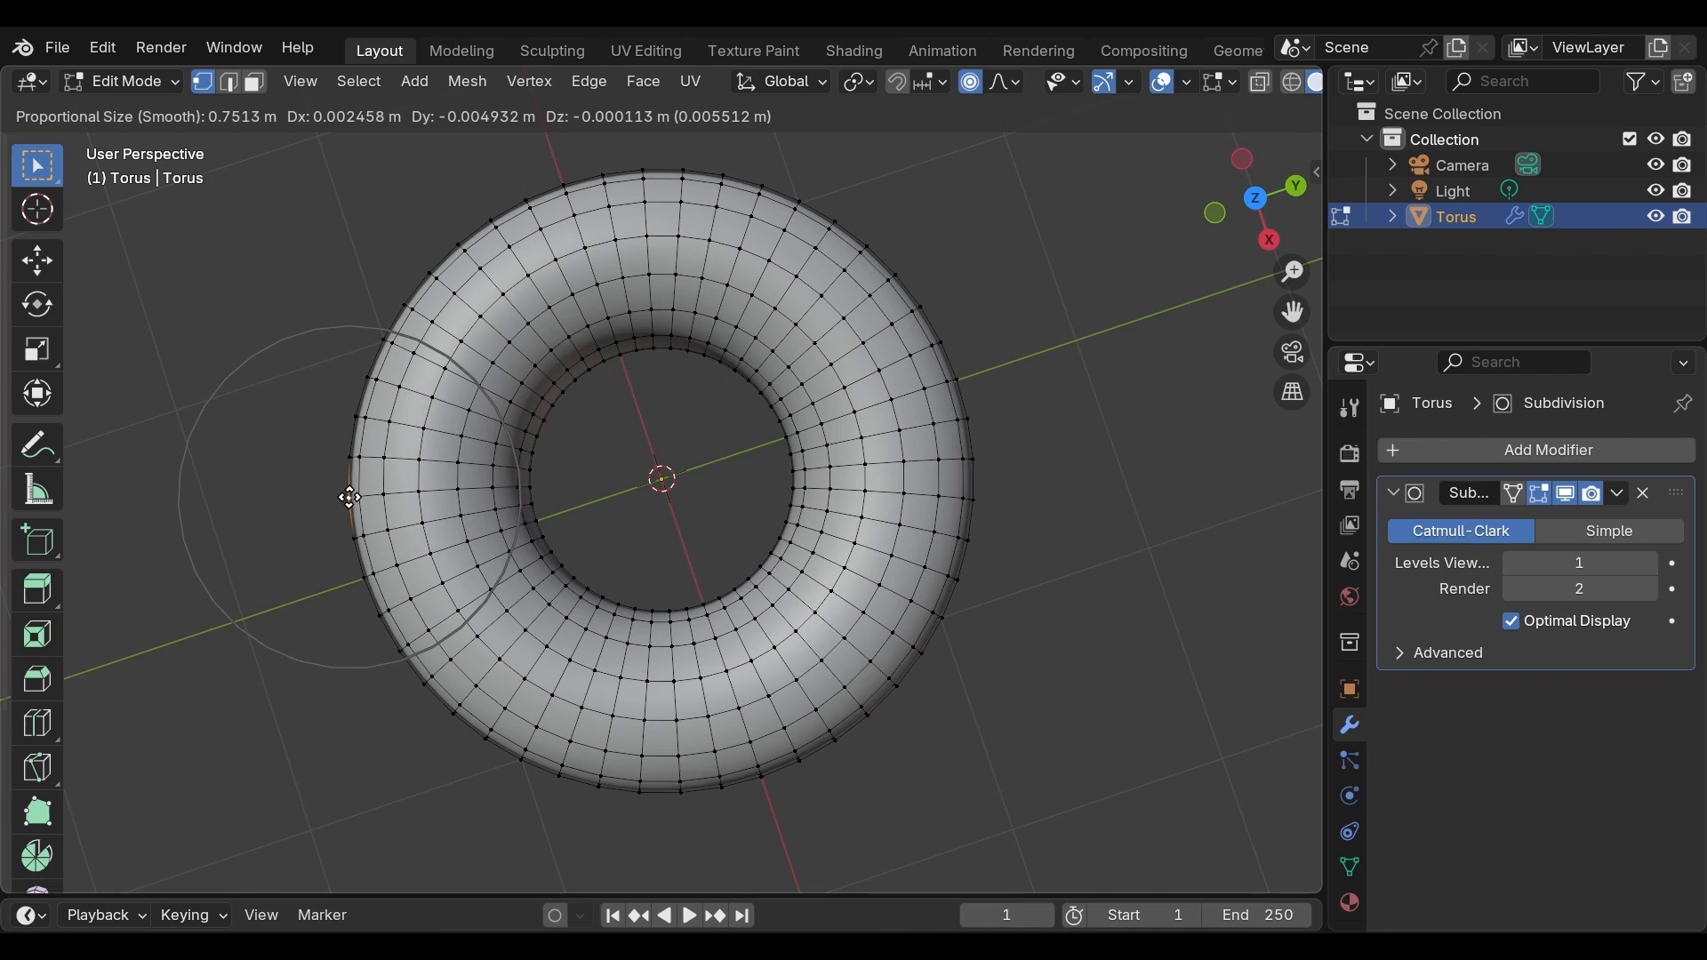
pyautogui.scroll(11, 351, 496)
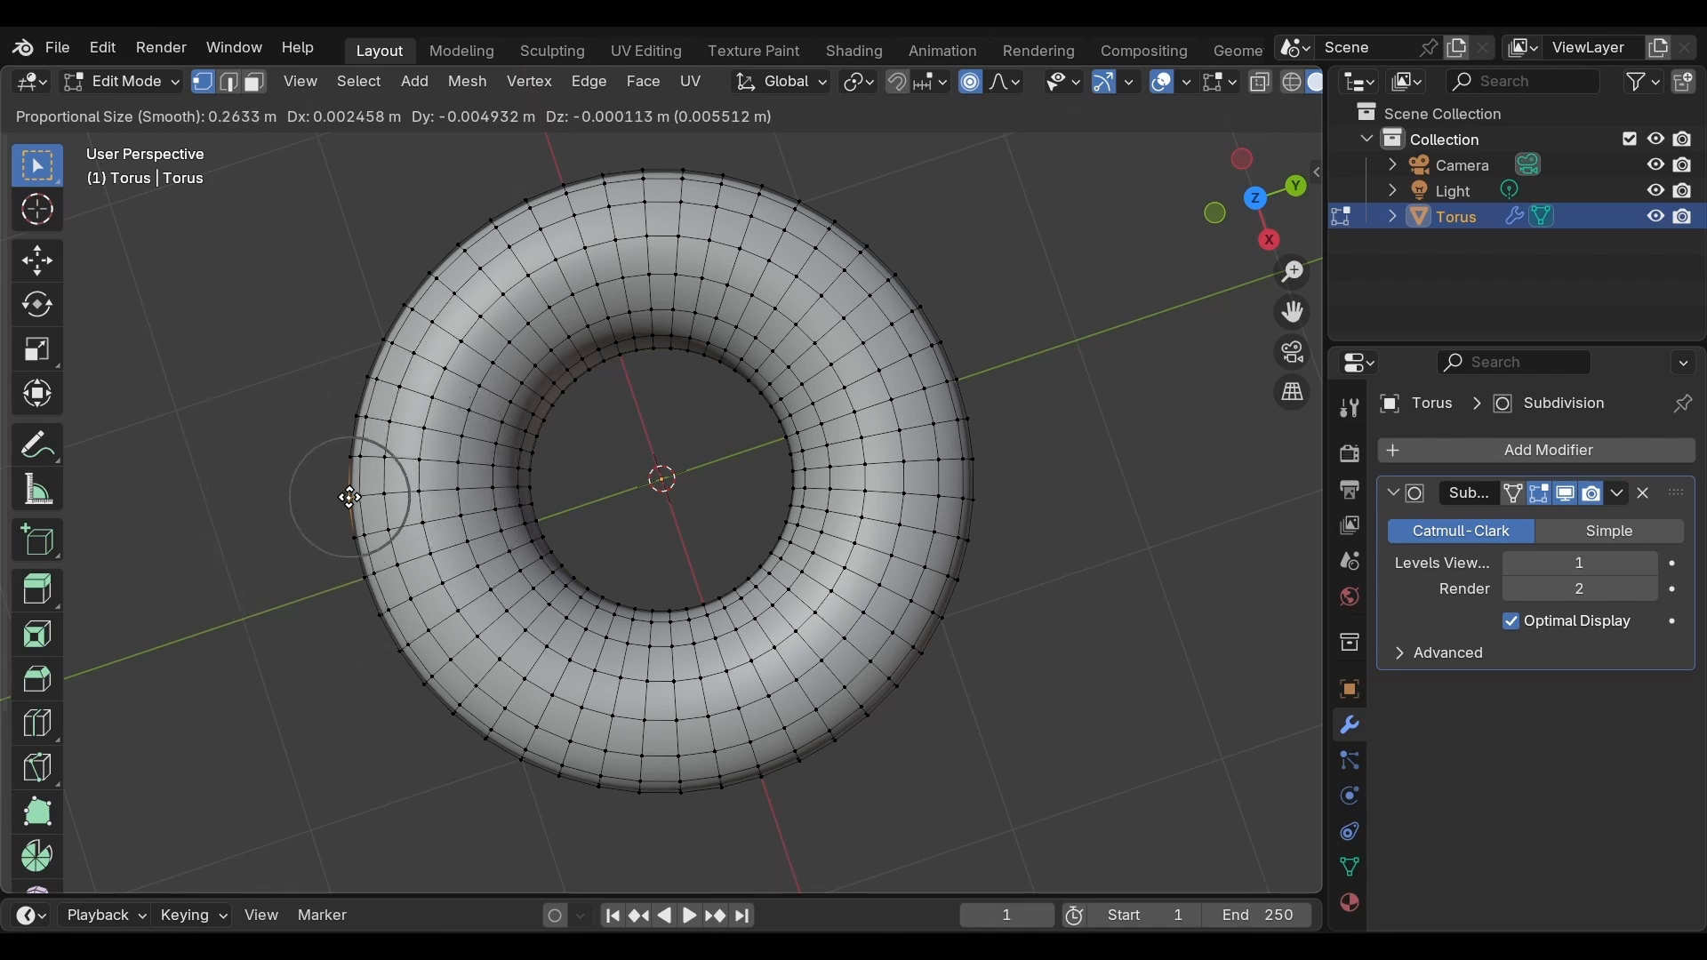
pyautogui.scroll(-10, 349, 497)
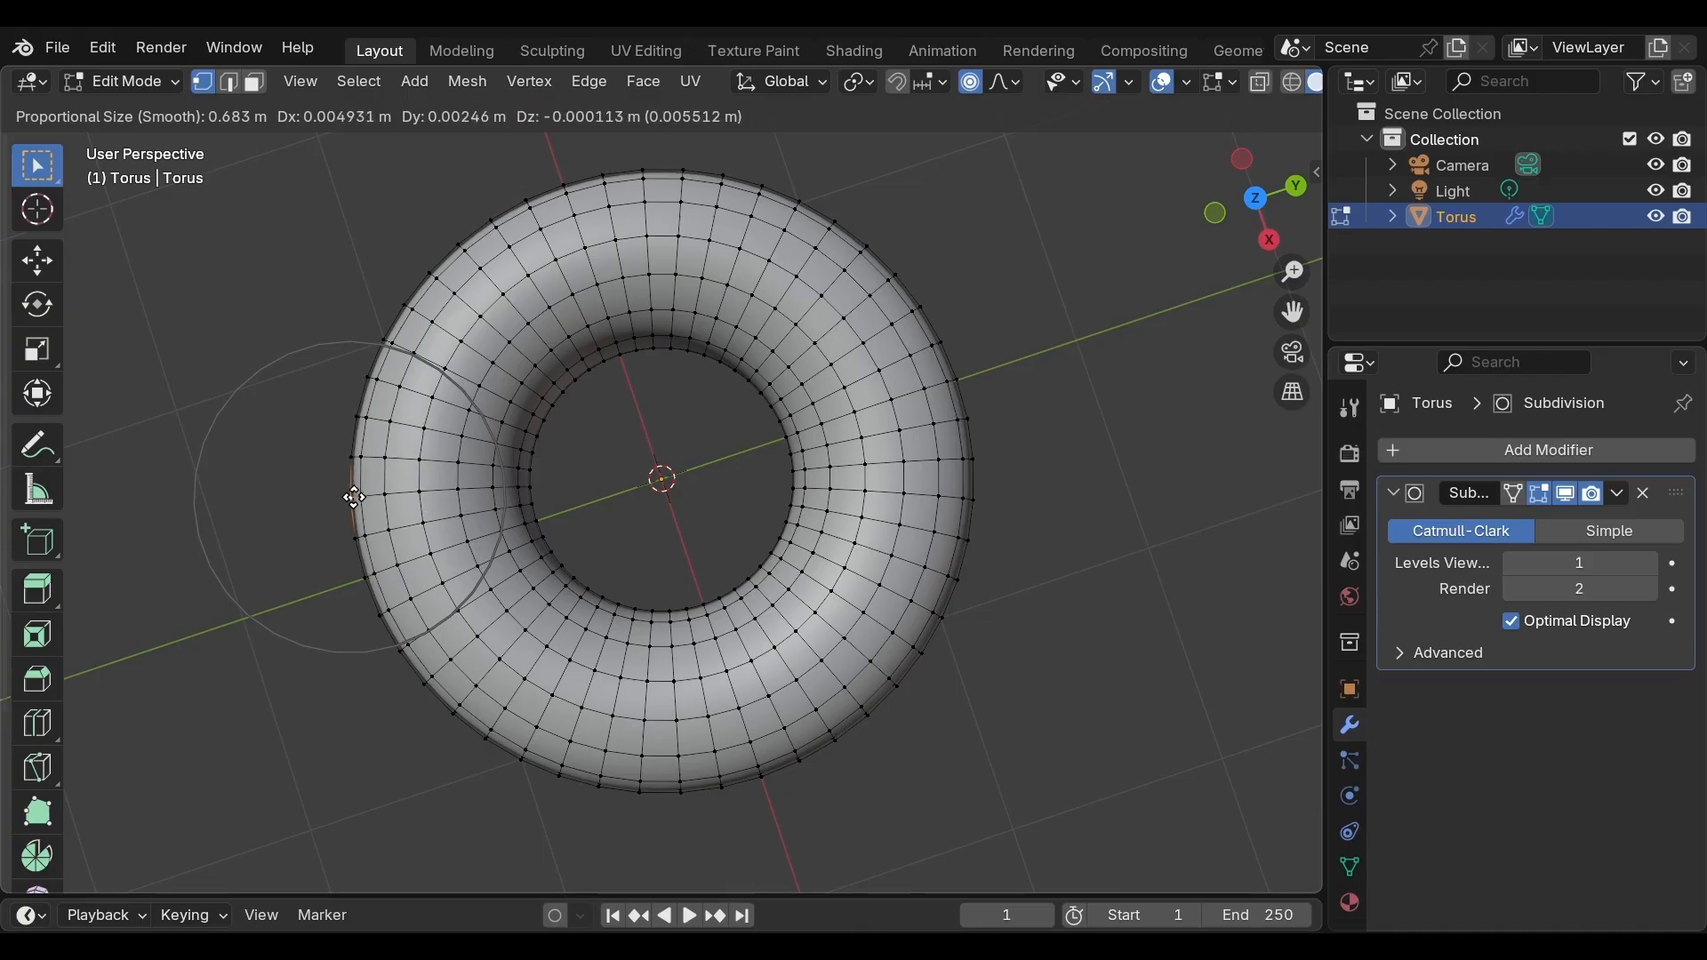
pyautogui.click(355, 494)
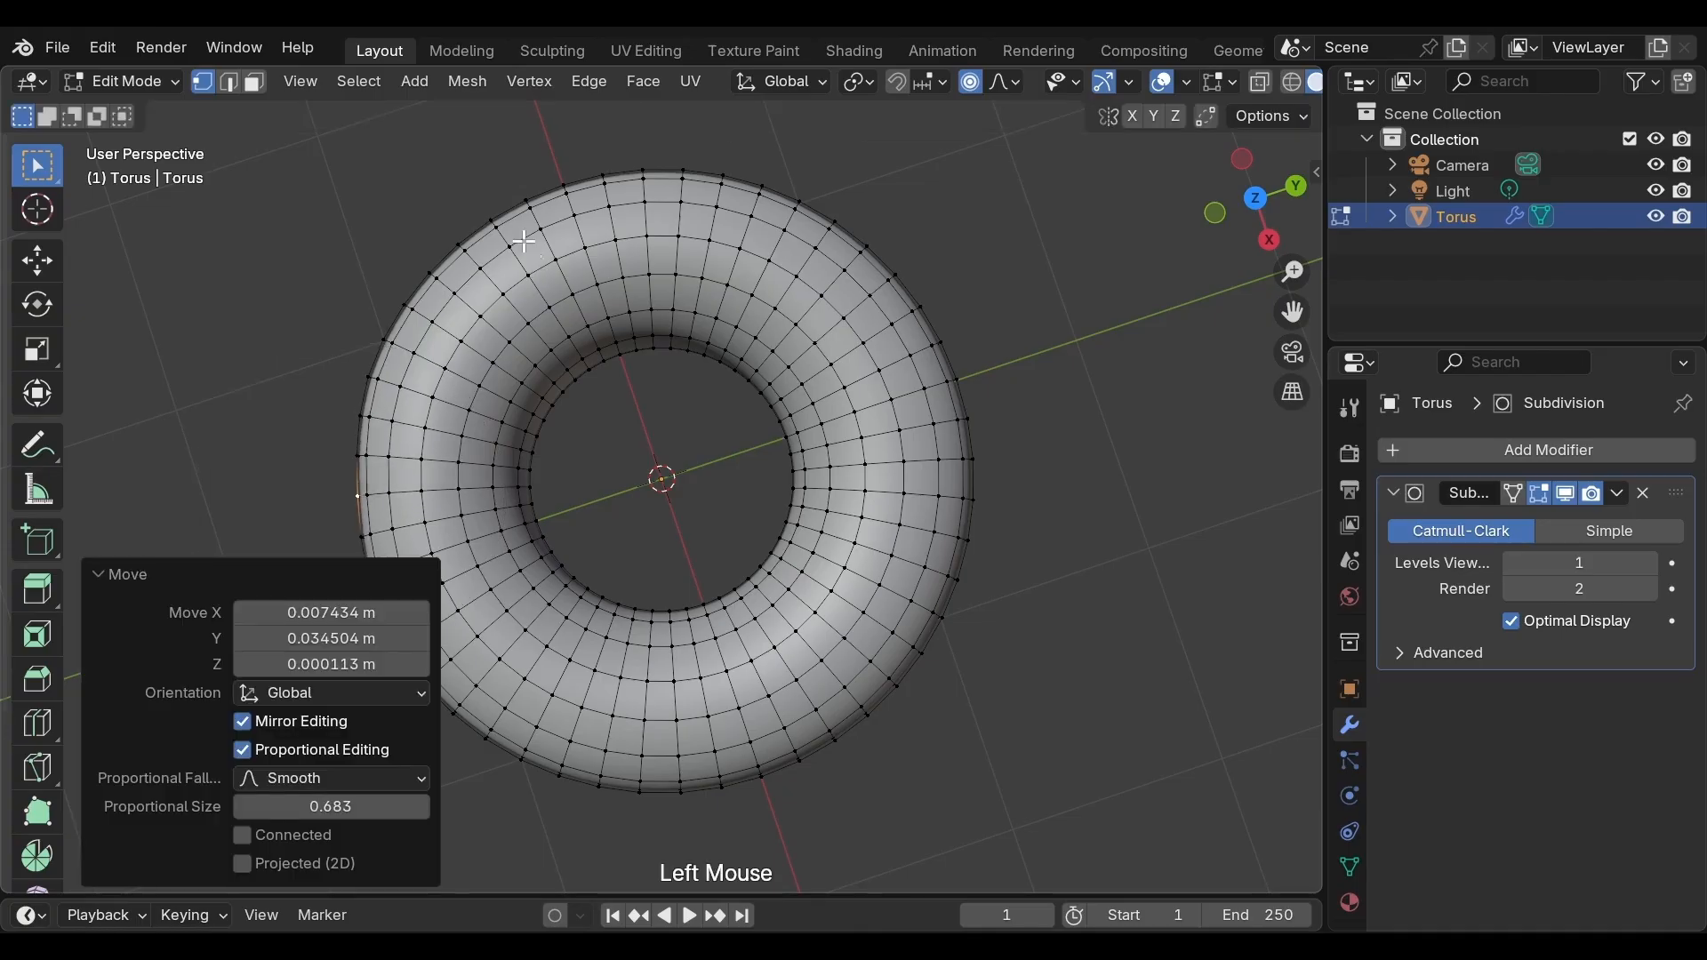
# Select a vertex on the torus's upper outer rim and move it slightly with proportional editing
pyautogui.click(529, 200)
pyautogui.click(529, 201)
pyautogui.press('g')
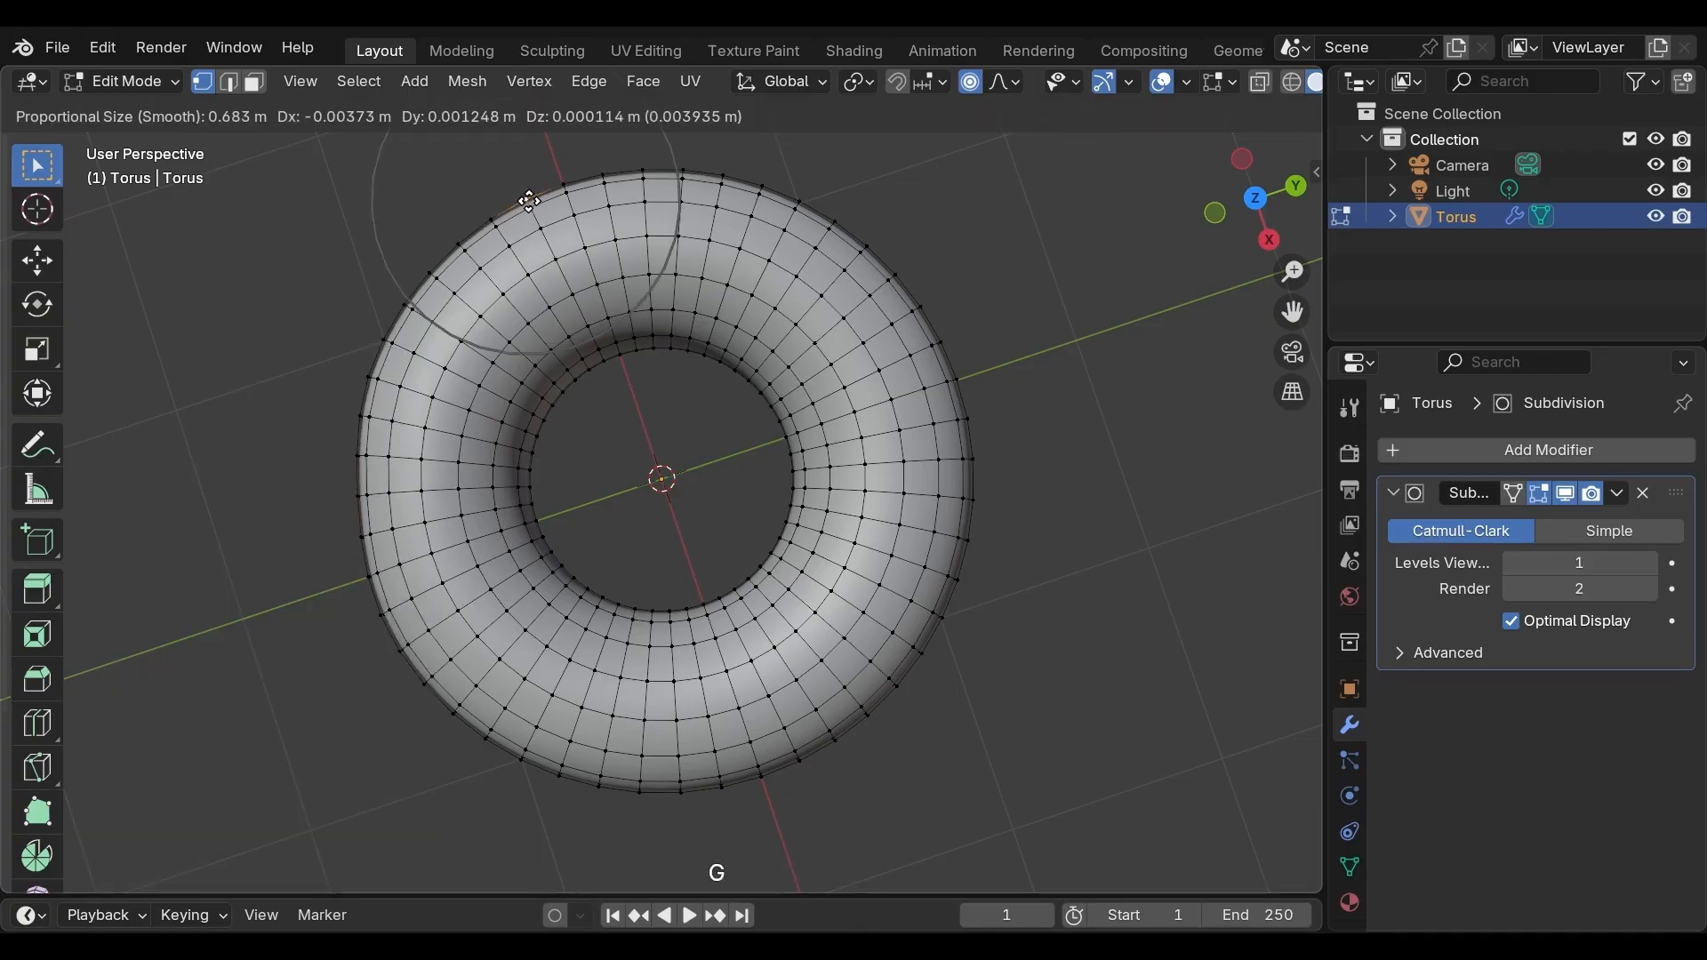
pyautogui.click(530, 210)
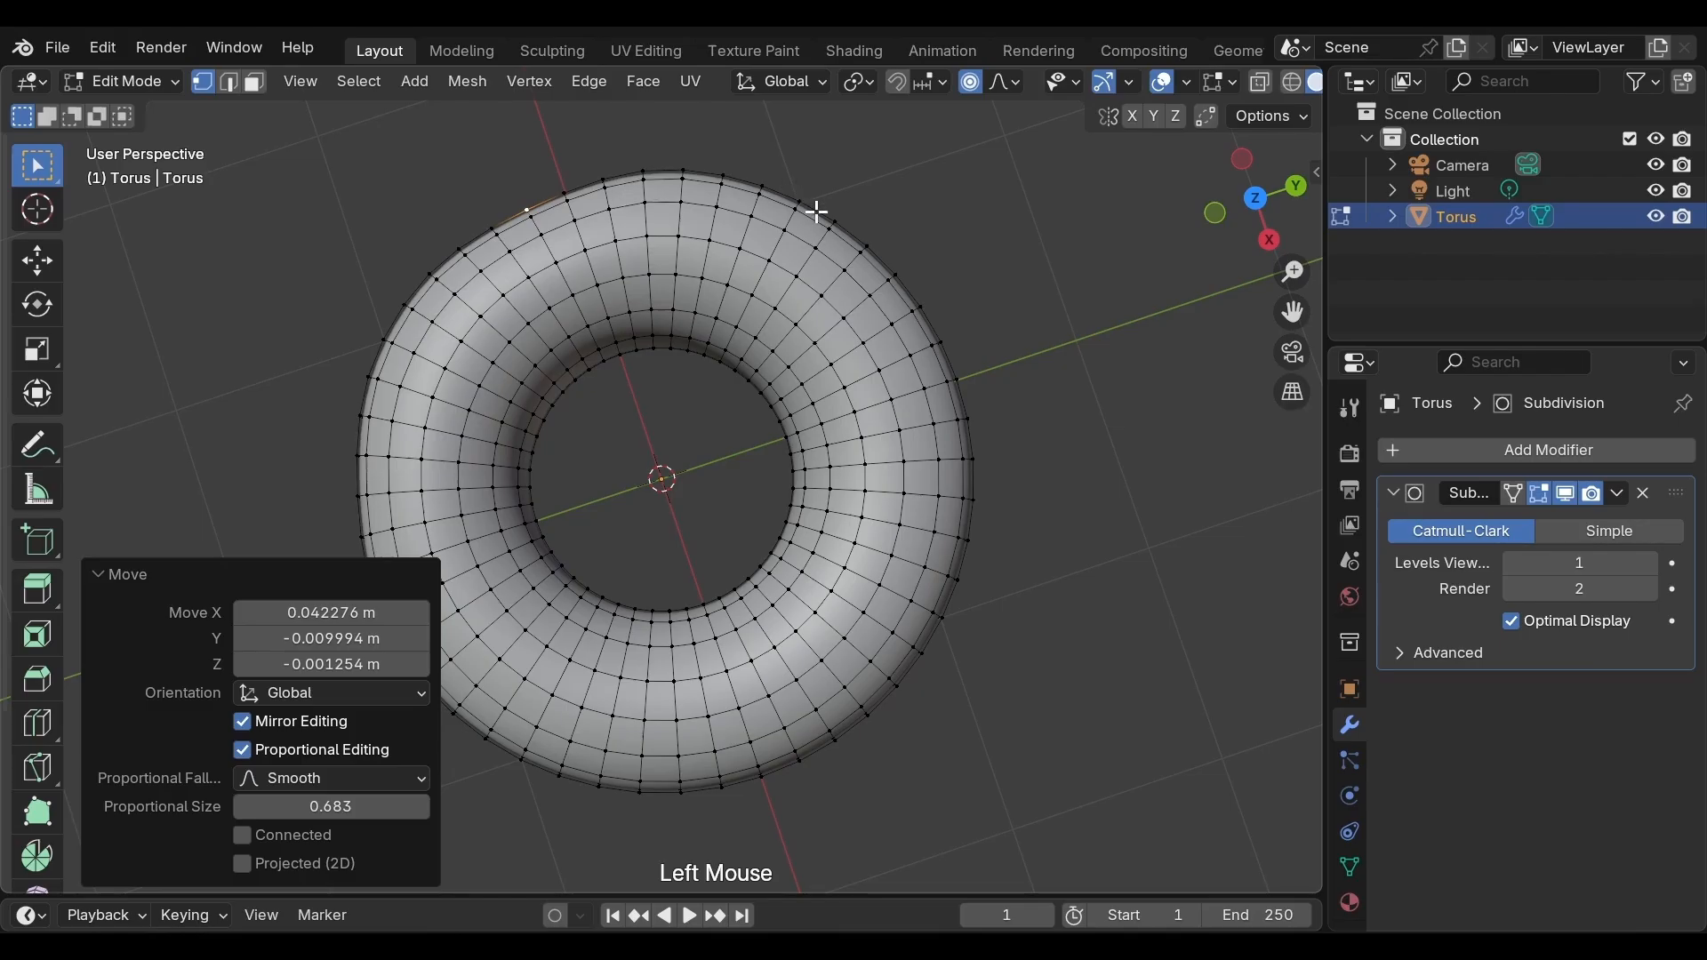
# Move a vertex on the upper right outer rim with a proportional falloff of about 0.83
pyautogui.click(867, 248)
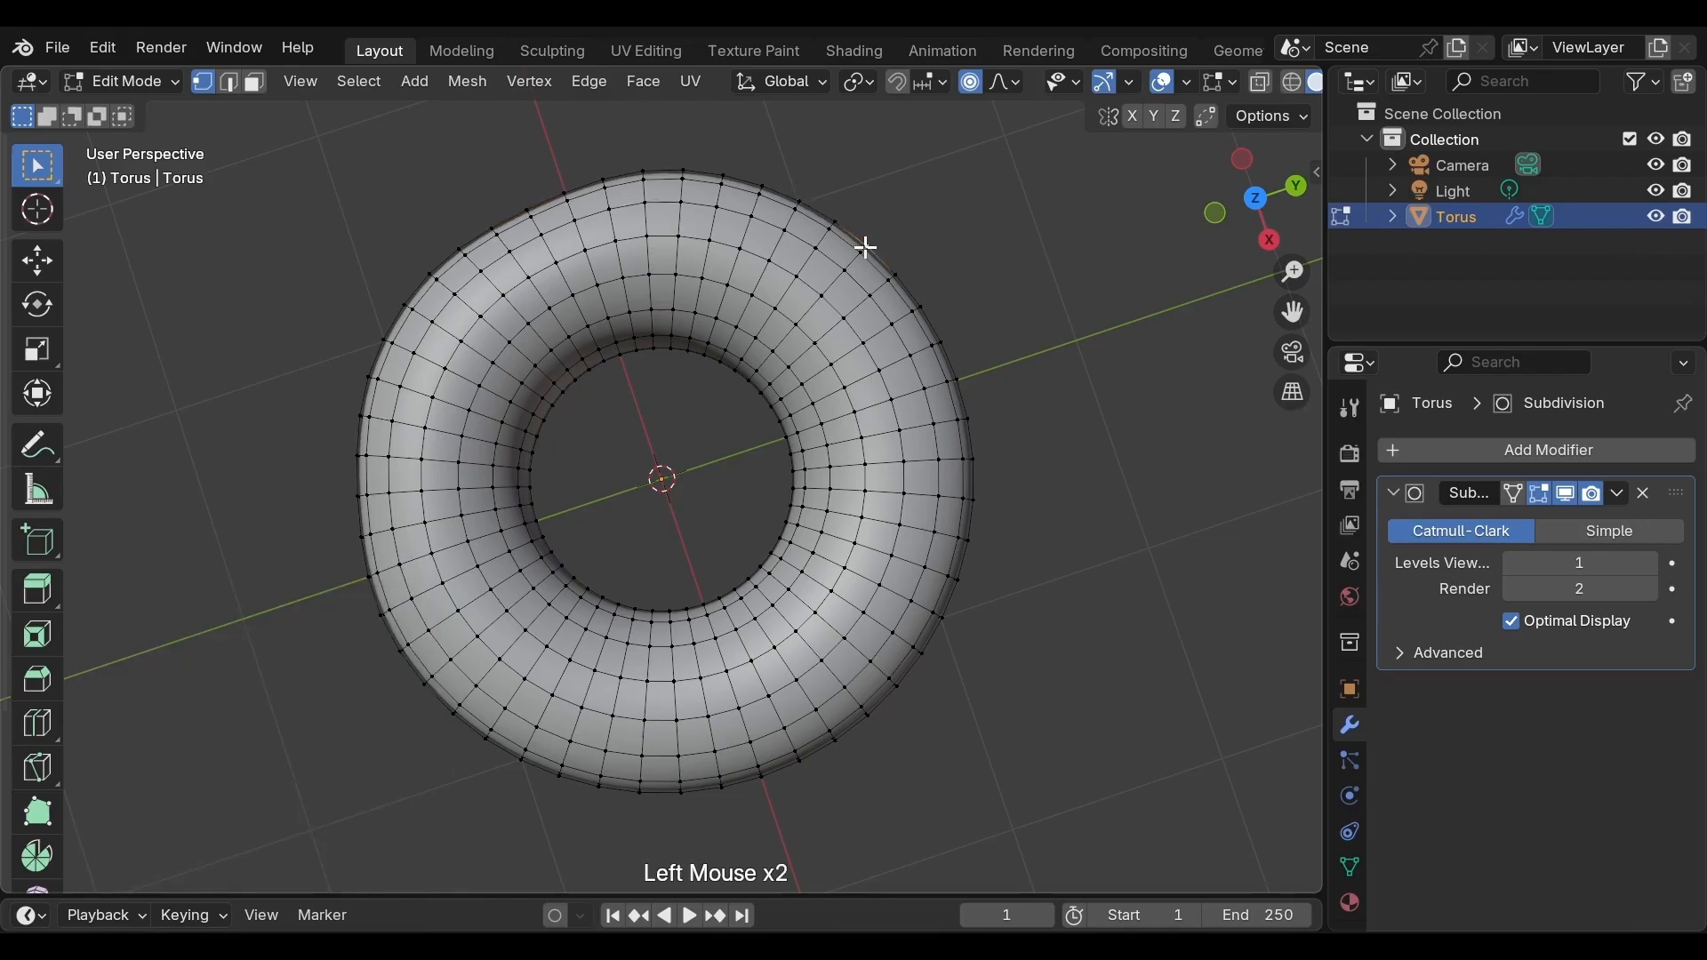
pyautogui.press('g')
pyautogui.scroll(-2, 865, 249)
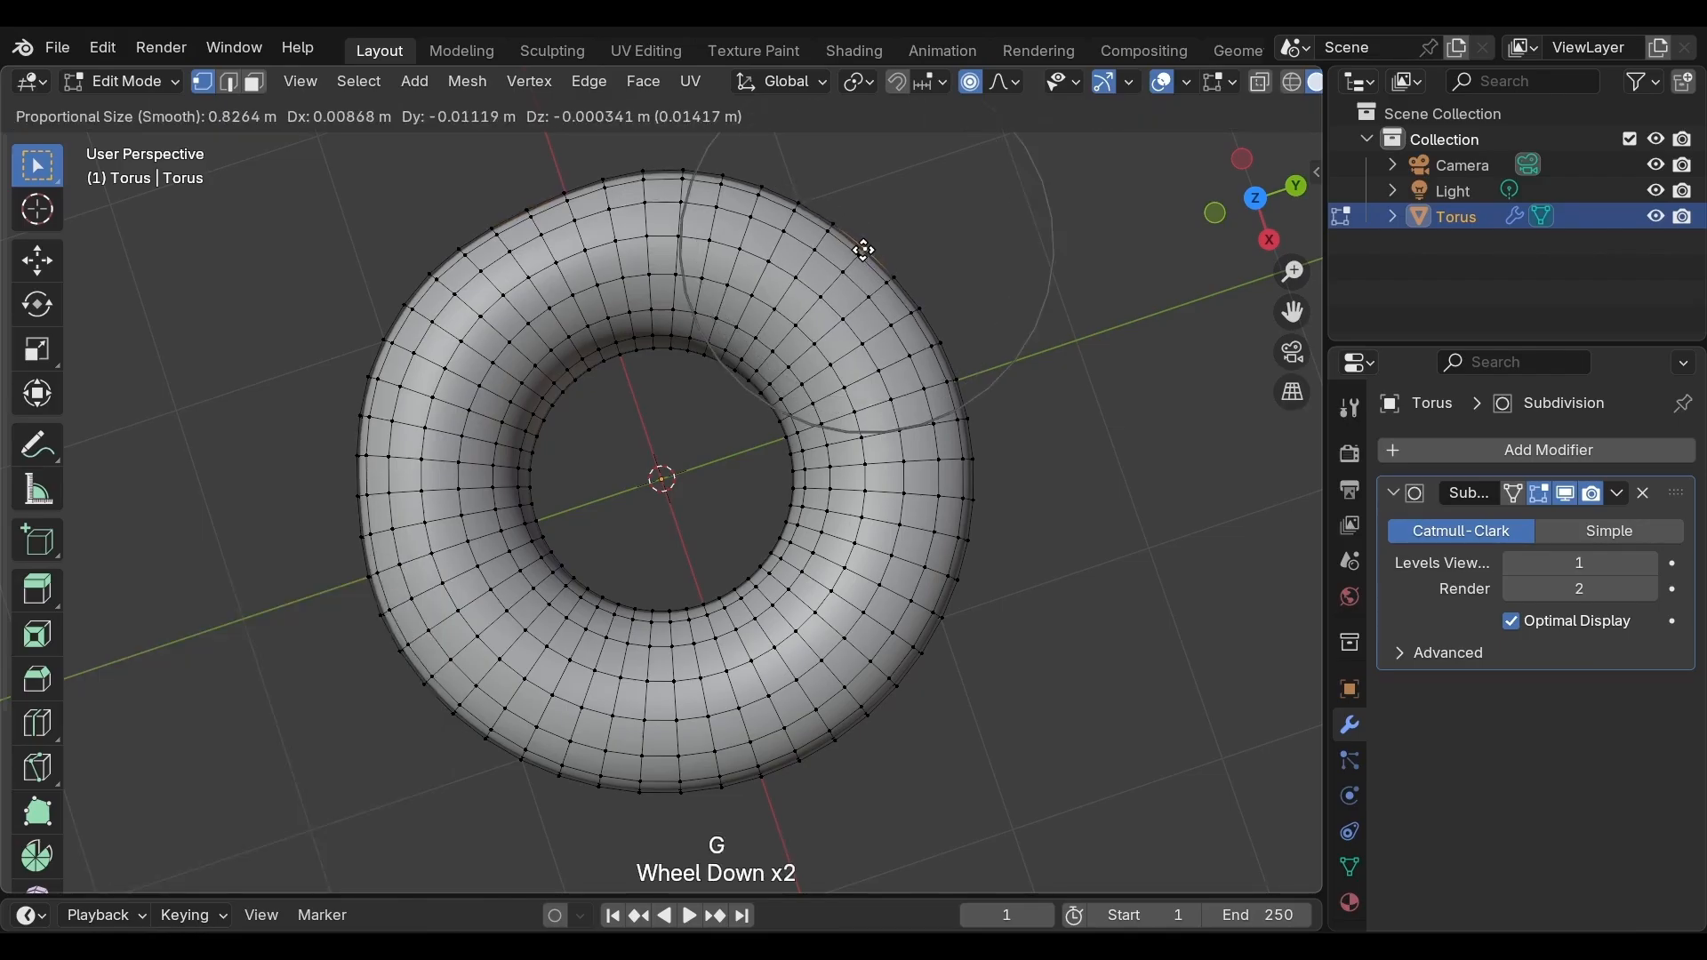
pyautogui.click(863, 250)
# Nudge a vertex on the torus's right outer edge with a proportional falloff of about 0.56
pyautogui.press('g')
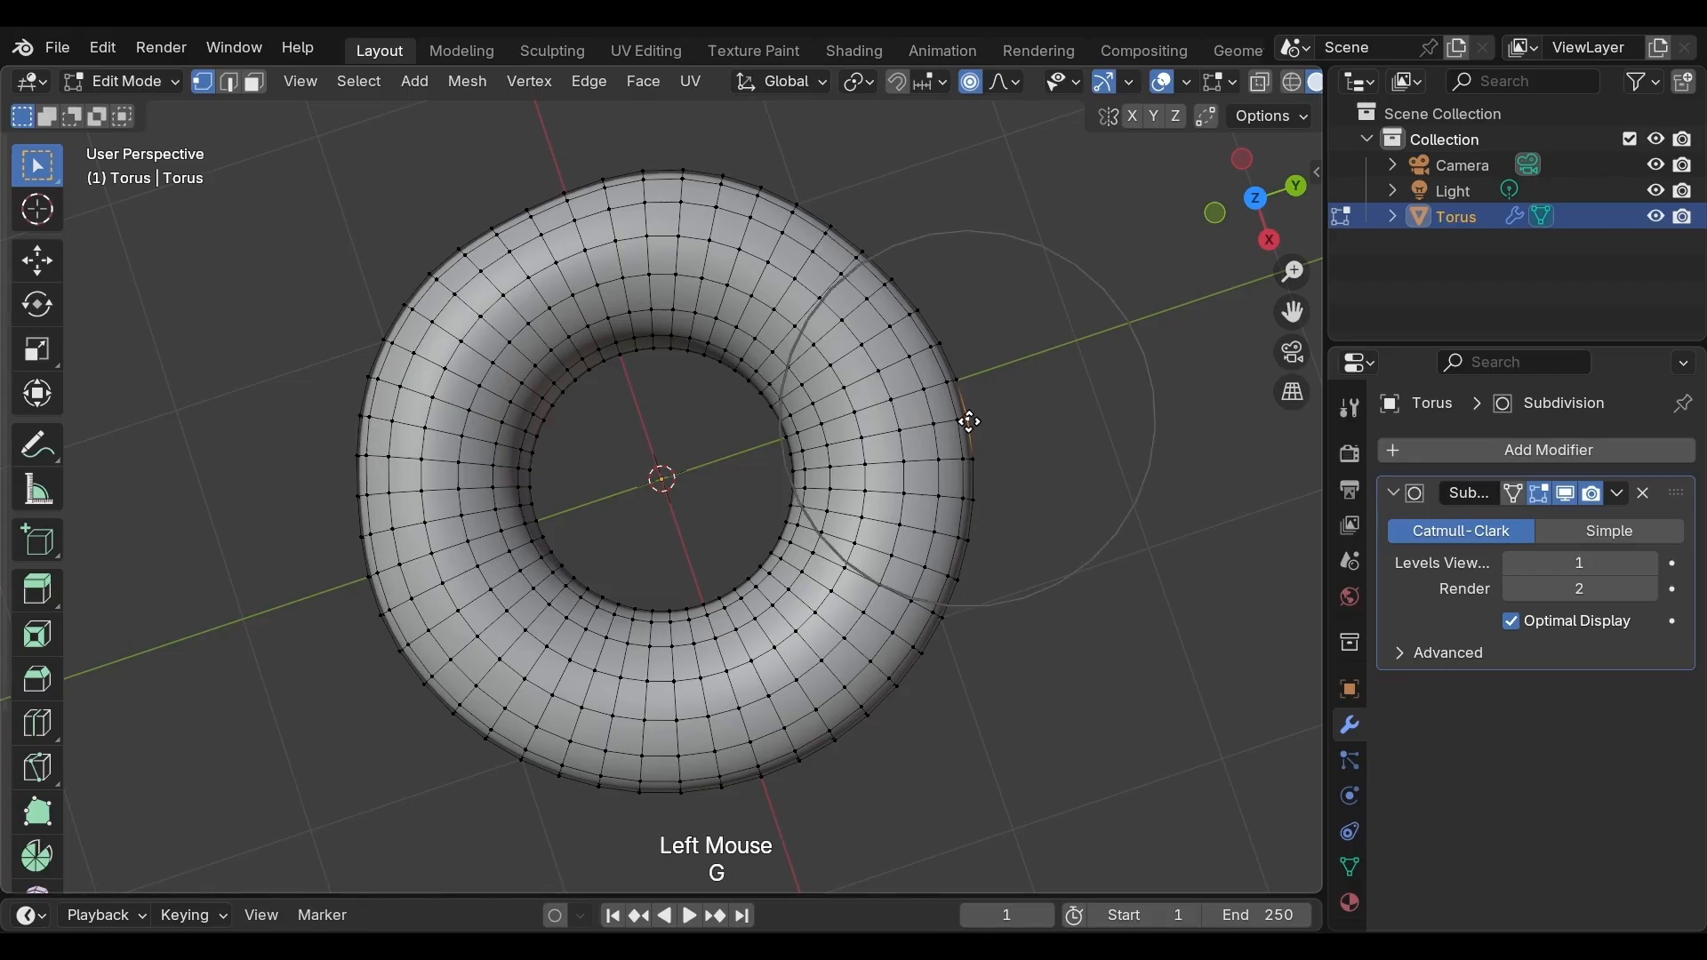
pyautogui.scroll(4, 968, 423)
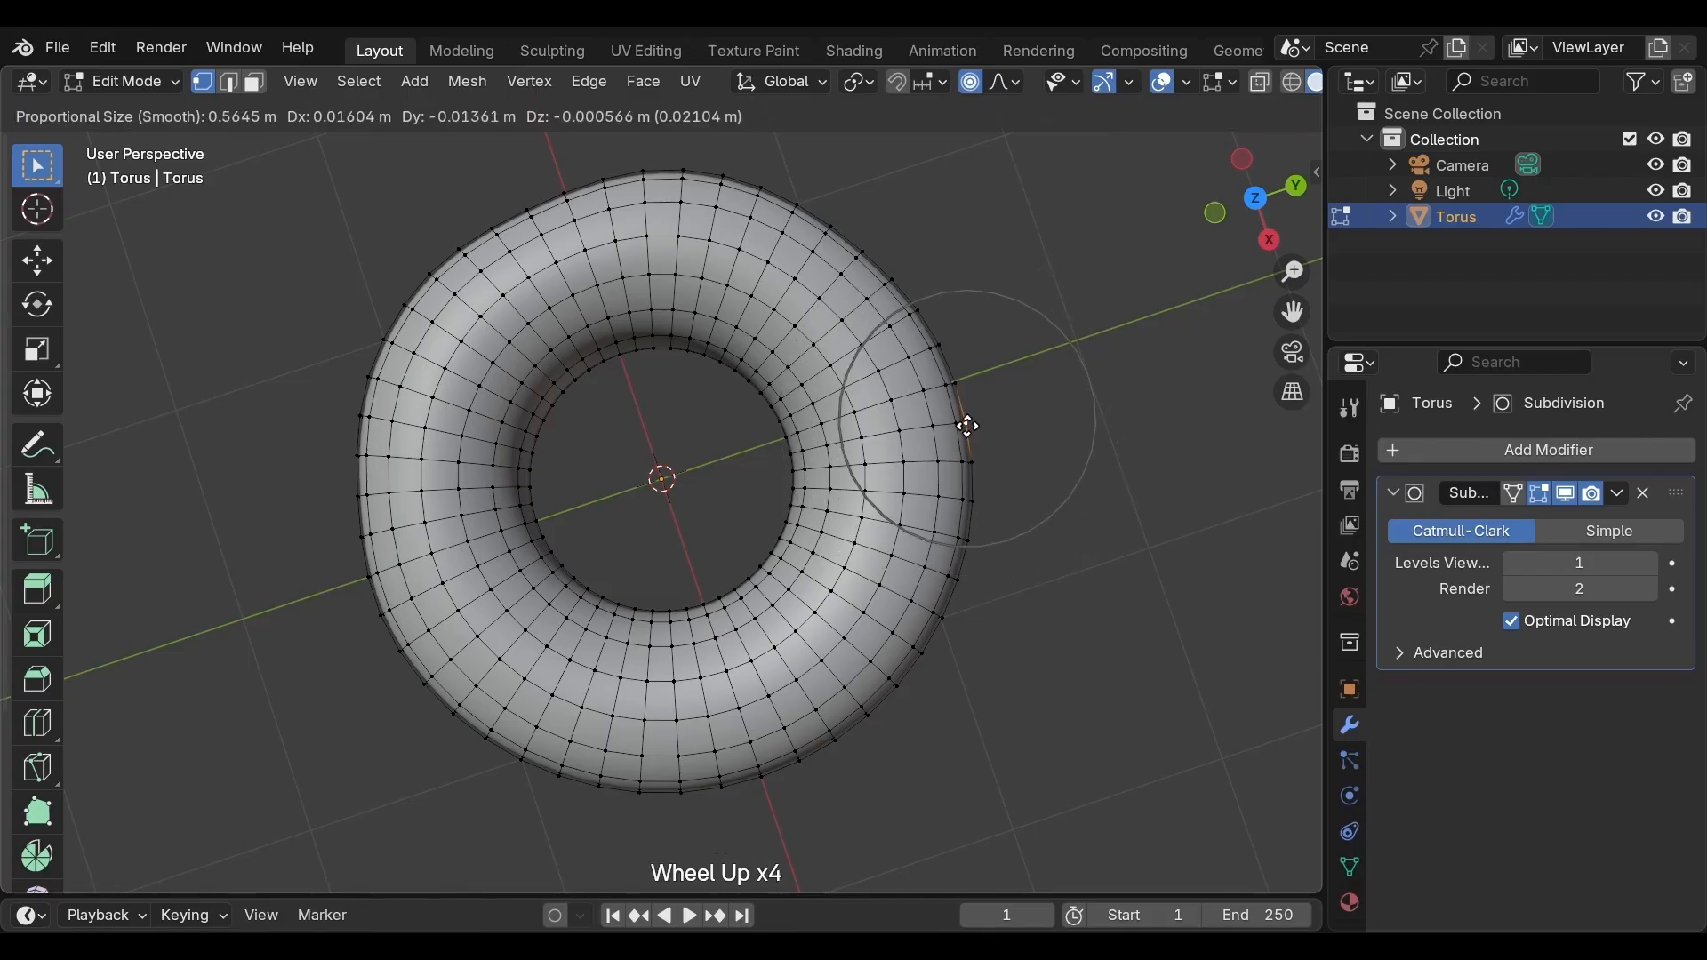
pyautogui.click(966, 420)
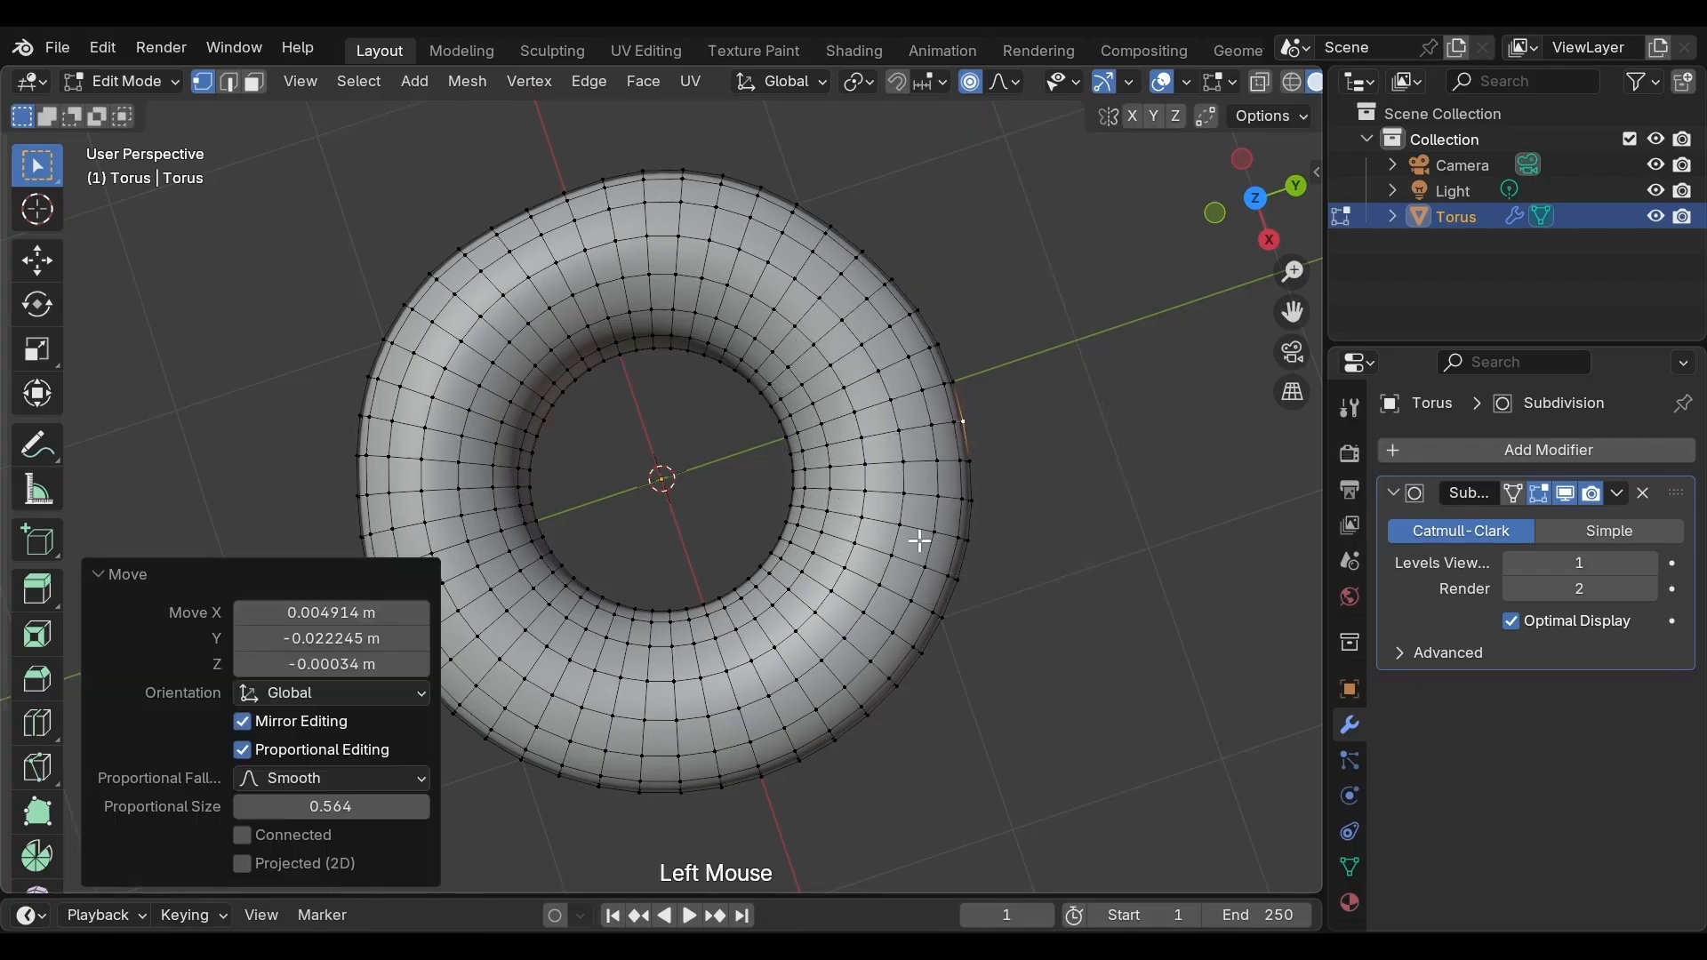
# Select a vertex on the torus's lower outer edge and move it with a proportional falloff of about 1.33
pyautogui.click(620, 802)
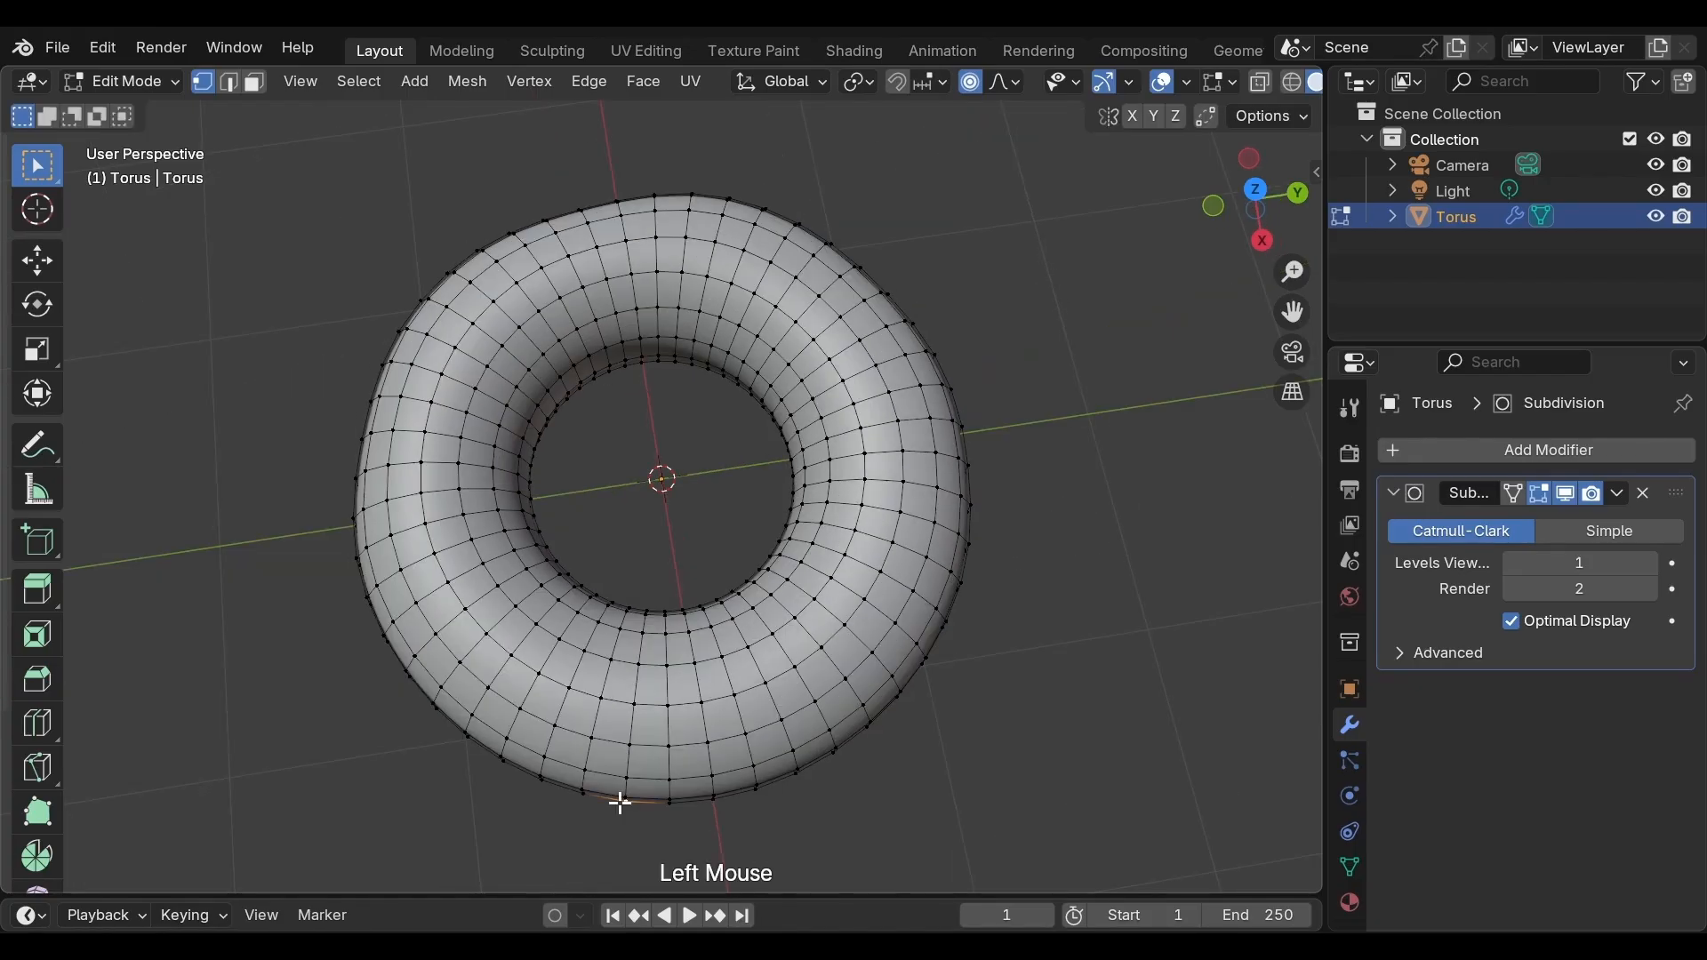
pyautogui.press('g')
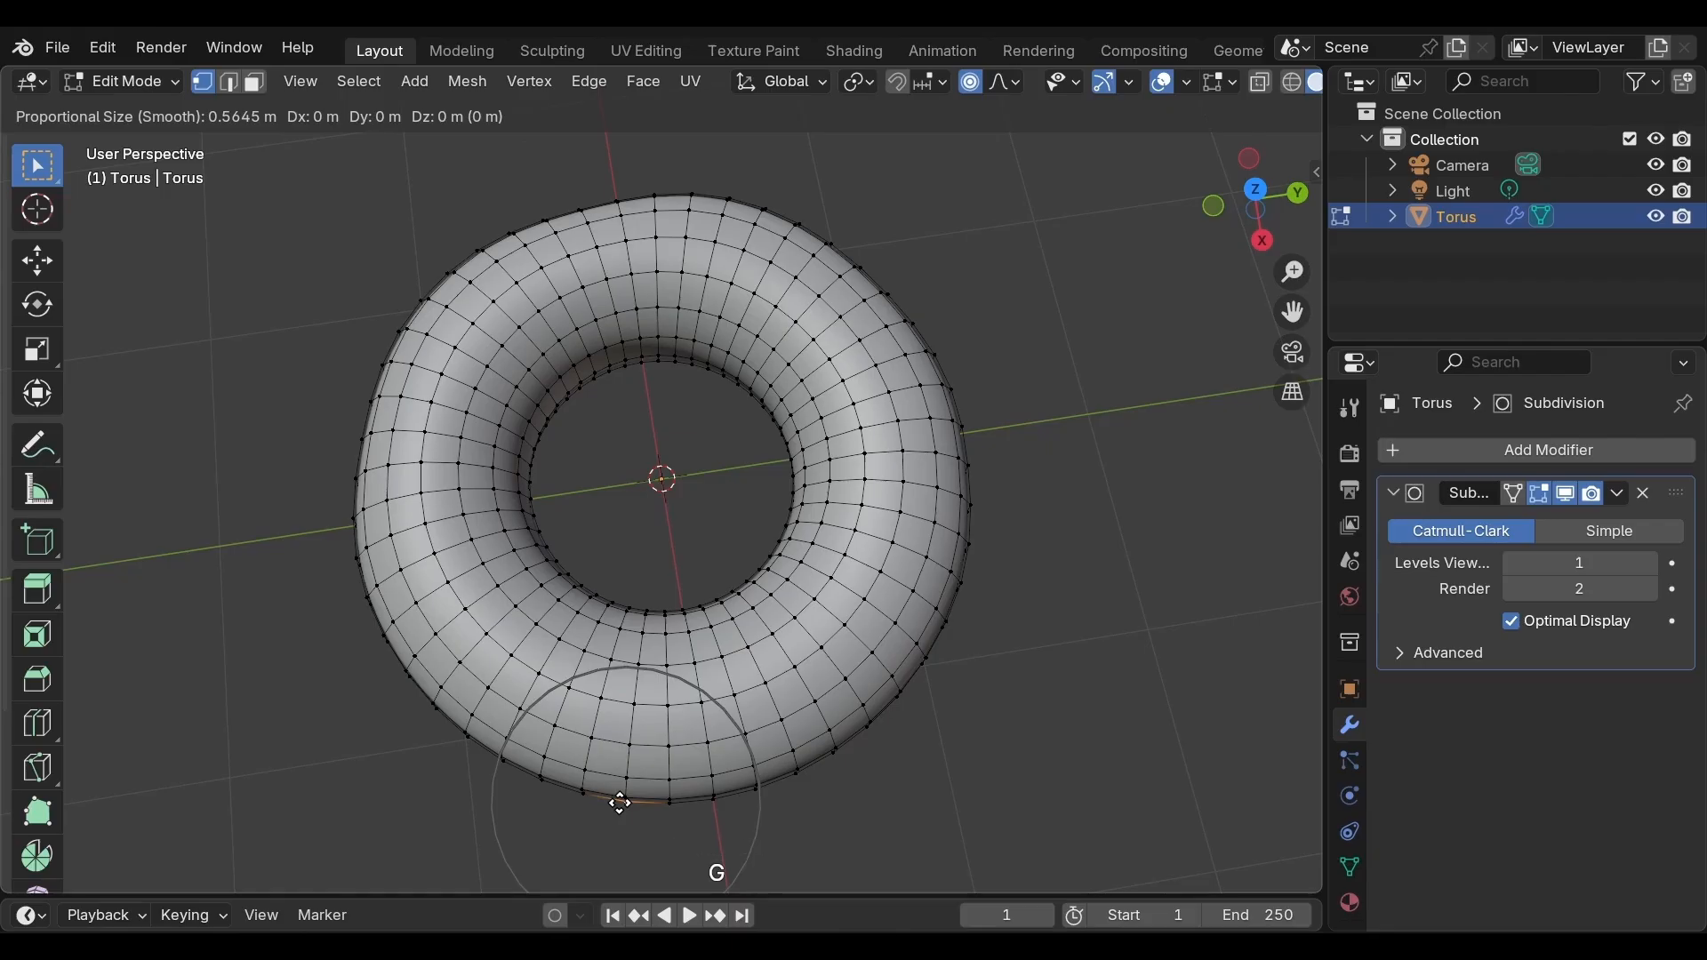
pyautogui.scroll(-5, 619, 803)
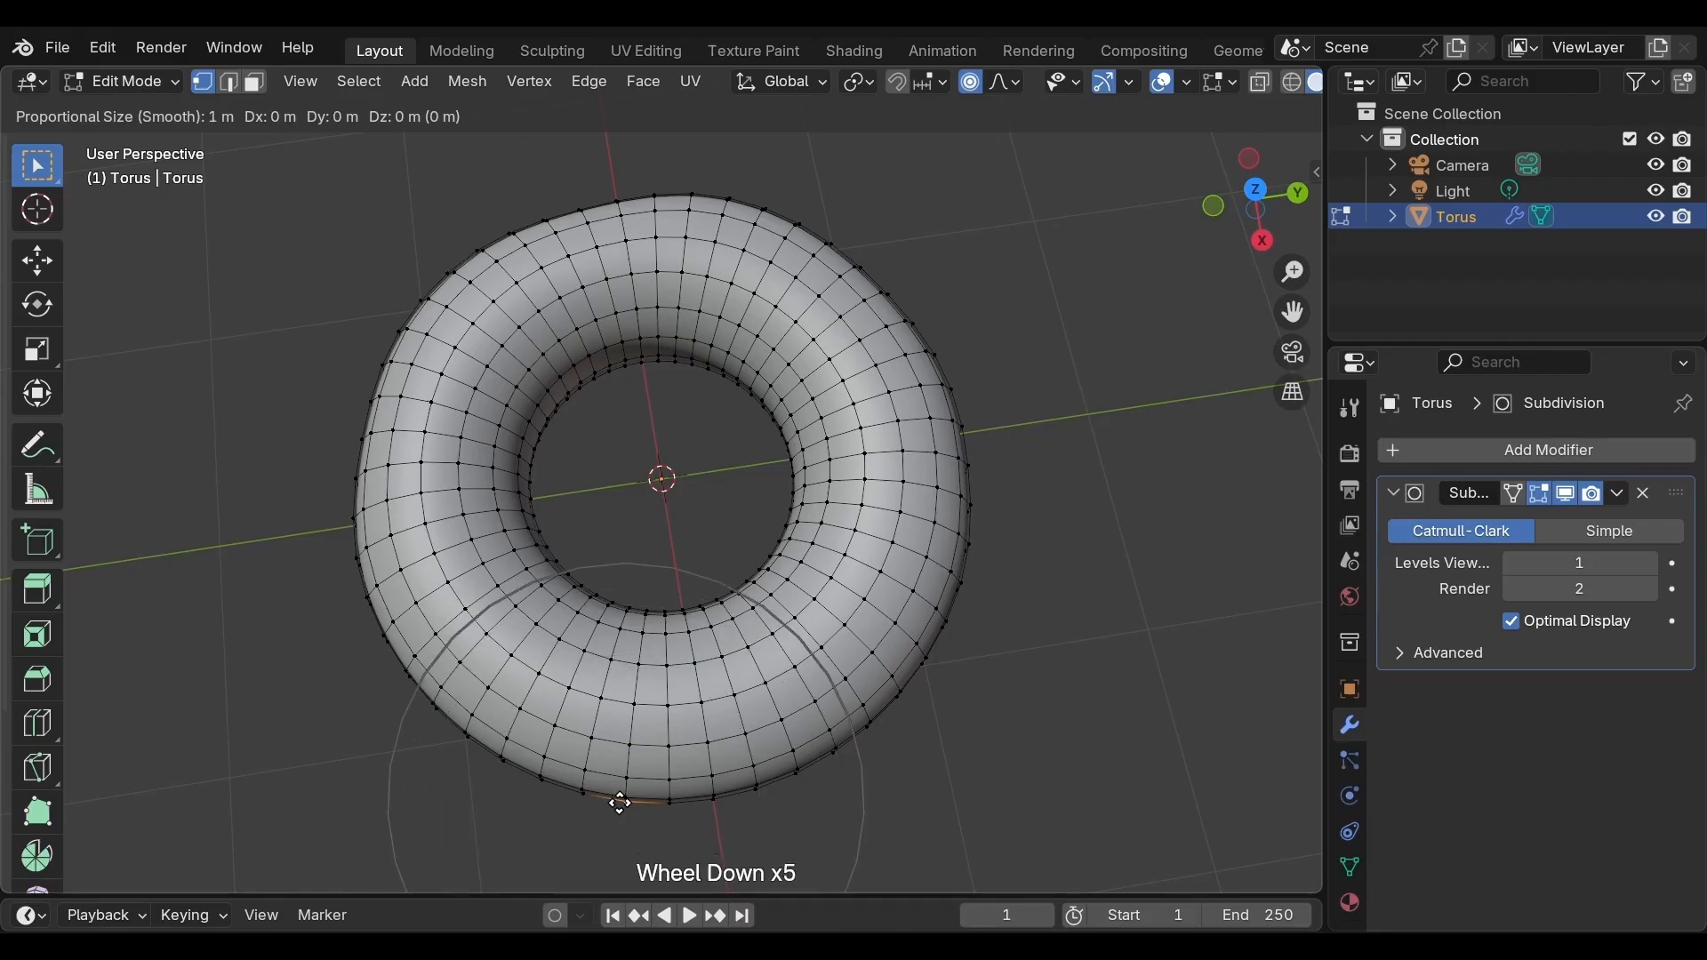
pyautogui.scroll(-3, 620, 803)
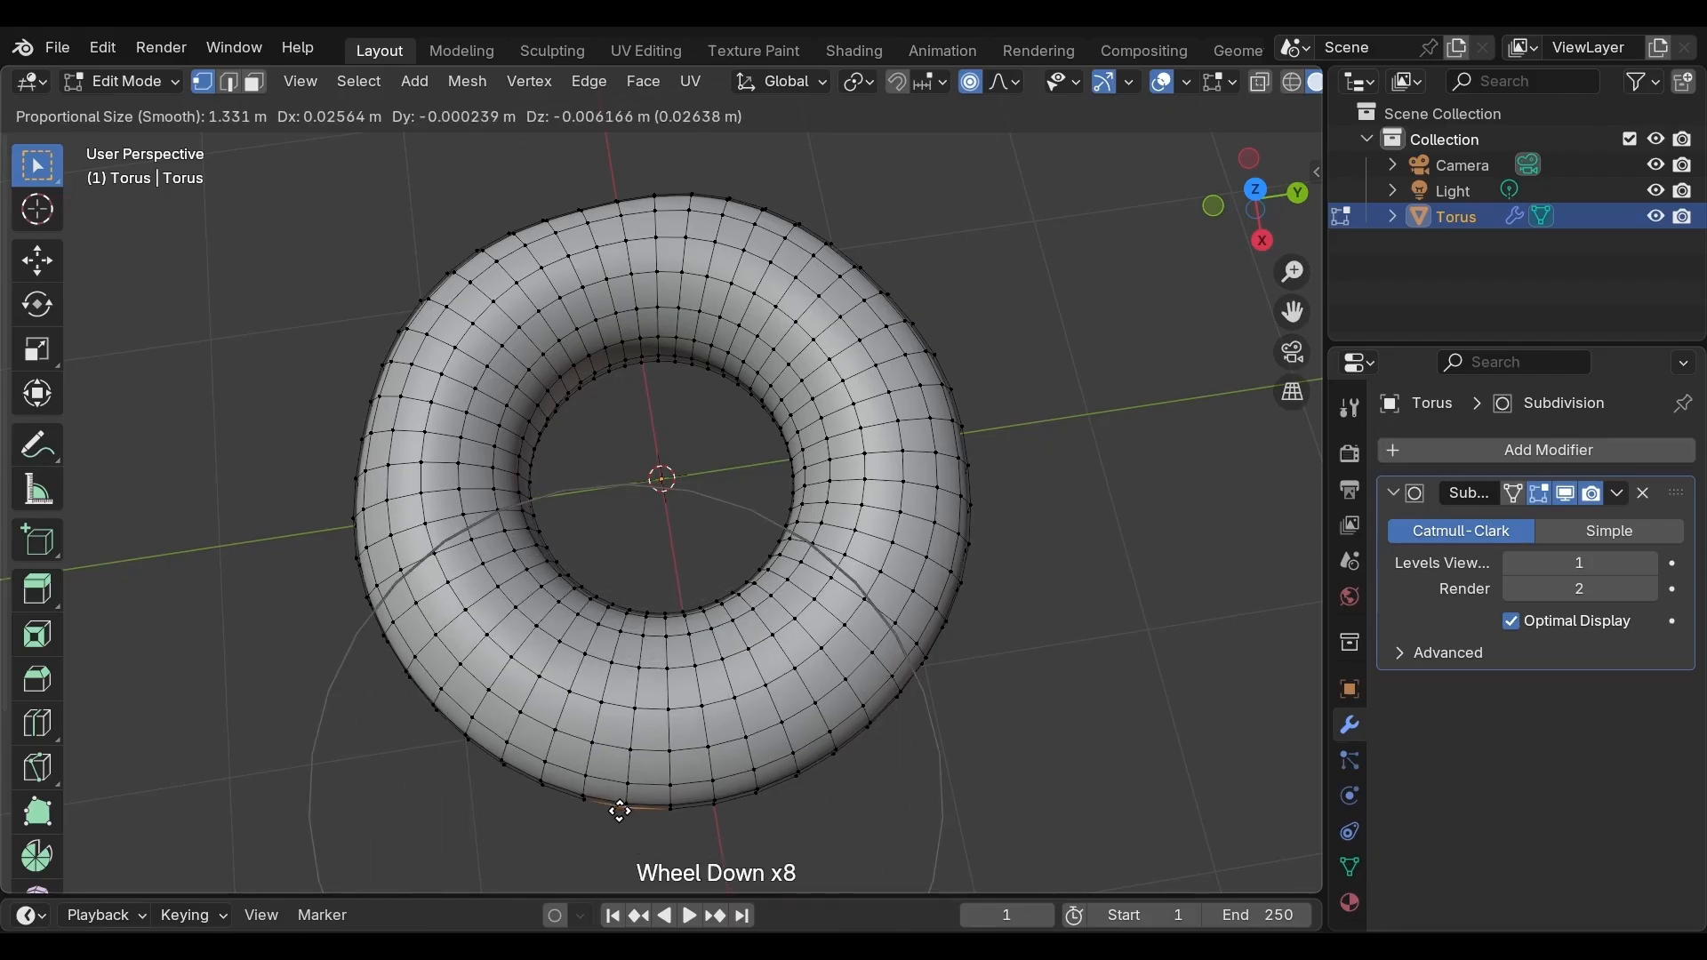
pyautogui.click(620, 812)
# Move a vertex on the lower right outer rim with the proportional falloff reduced to about 0.56
pyautogui.press('g')
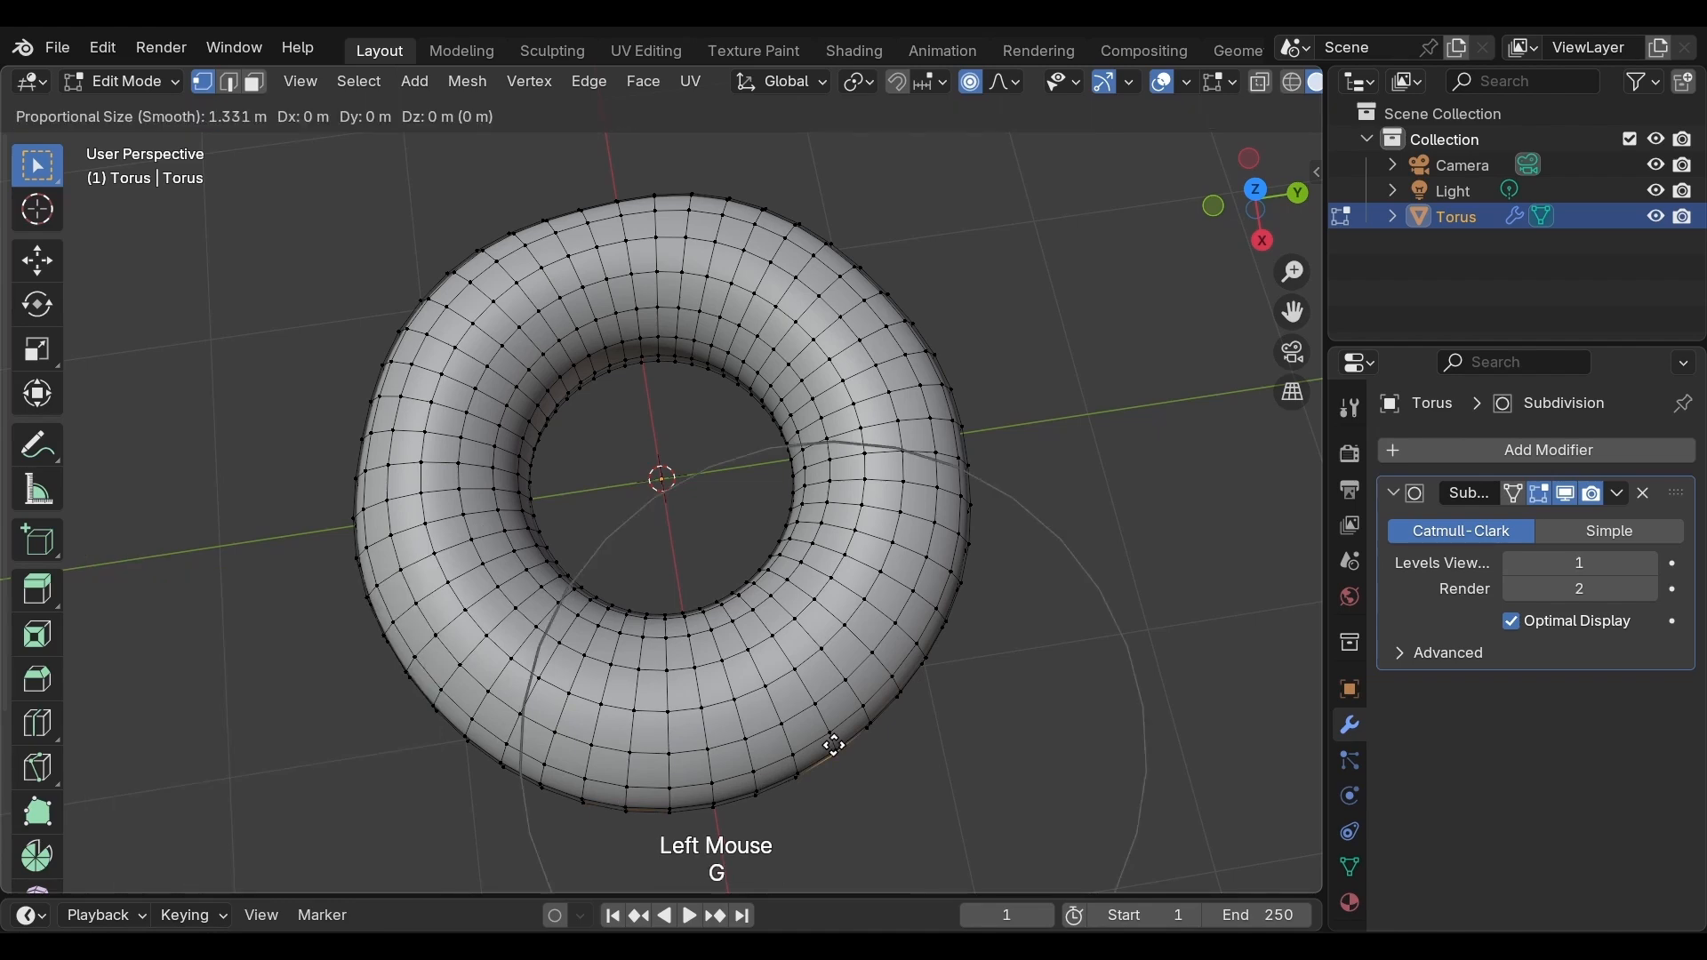
pyautogui.scroll(8, 833, 745)
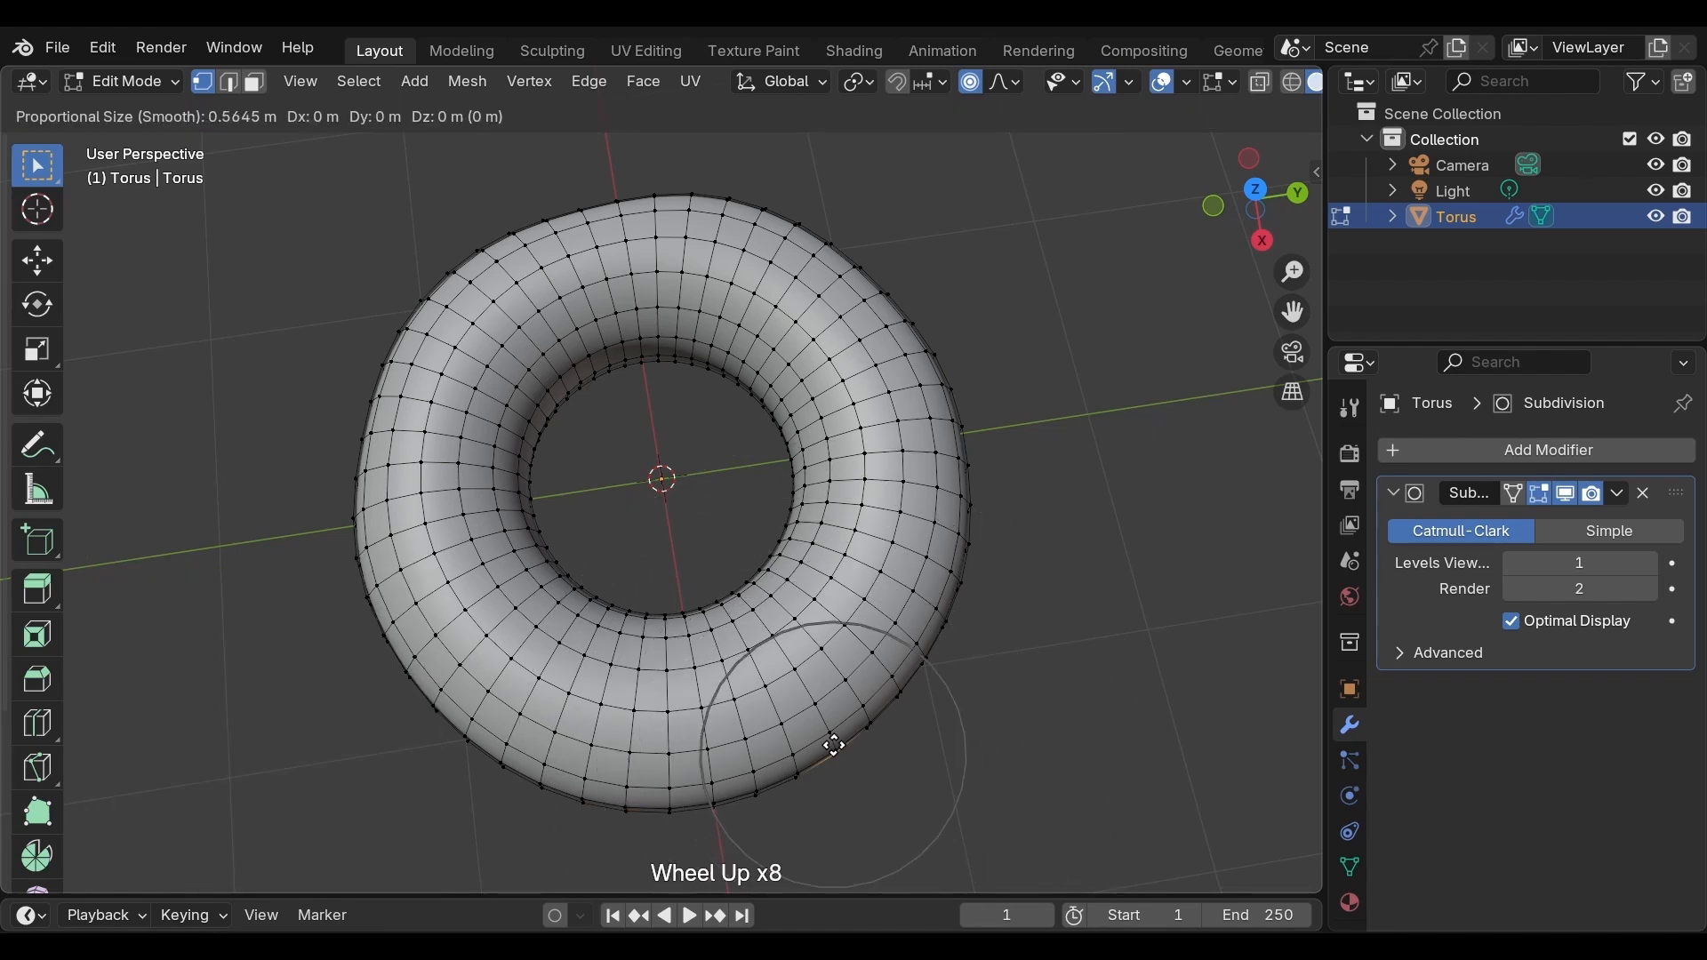
pyautogui.click(842, 743)
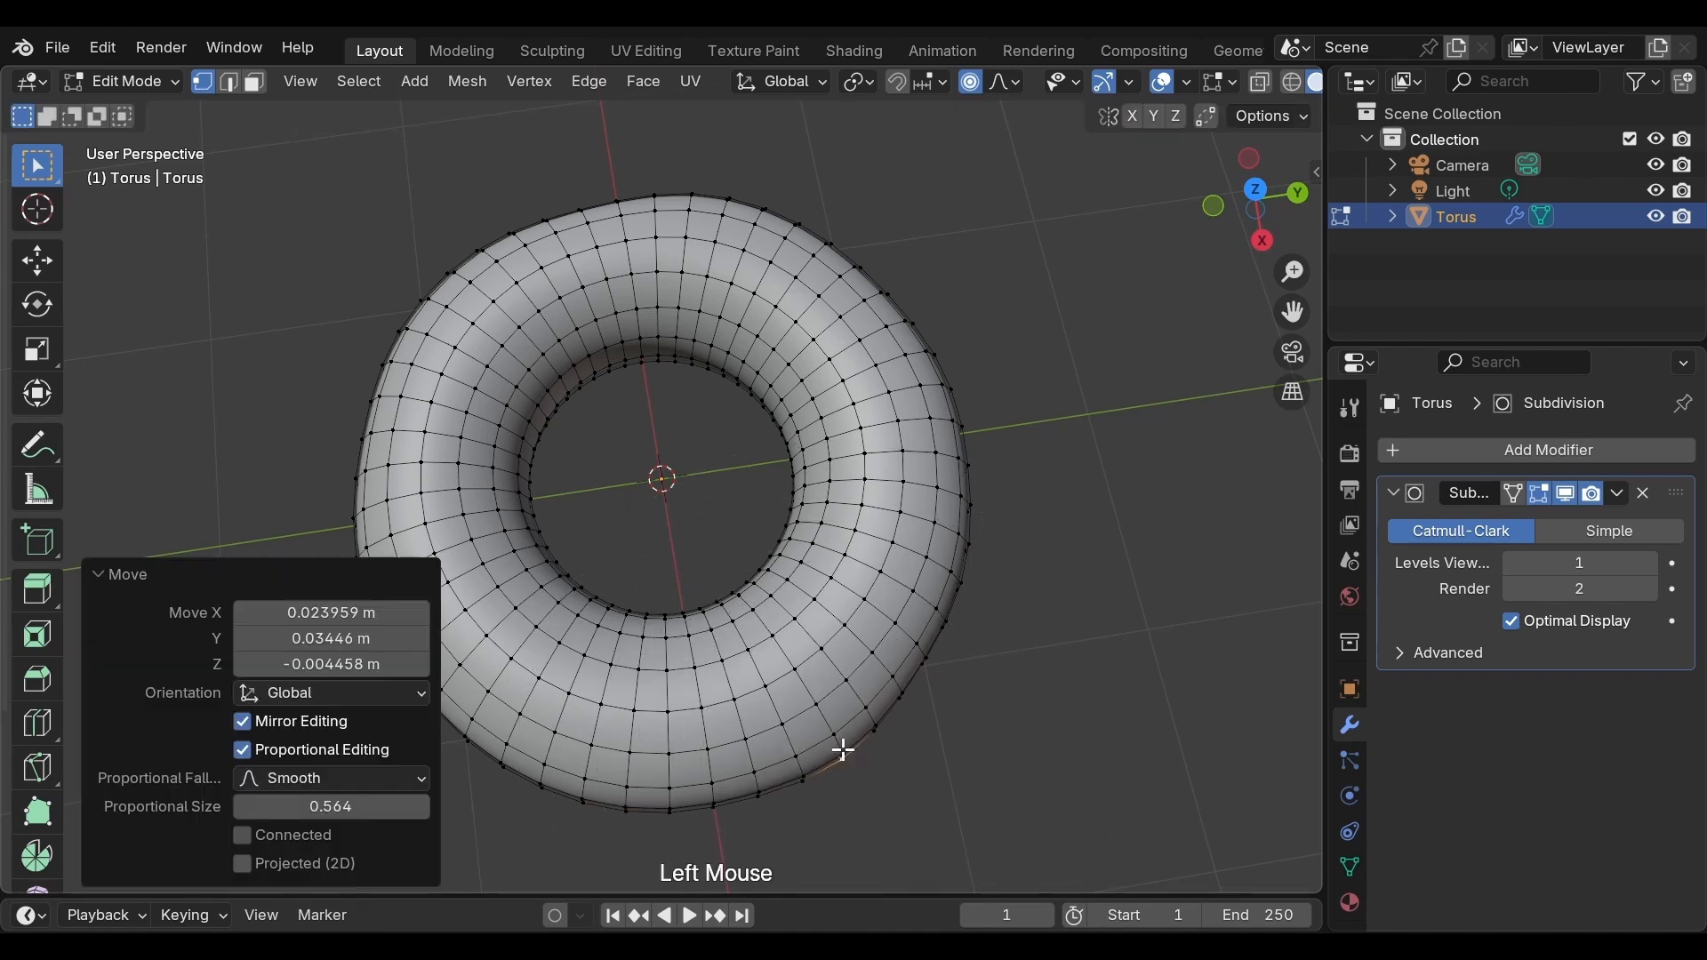
# Raise the selected vertex along Z with a proportional falloff of about 0.83 in a side view
pyautogui.moveTo(937, 670); pyautogui.dragTo(684, 480, button='middle')
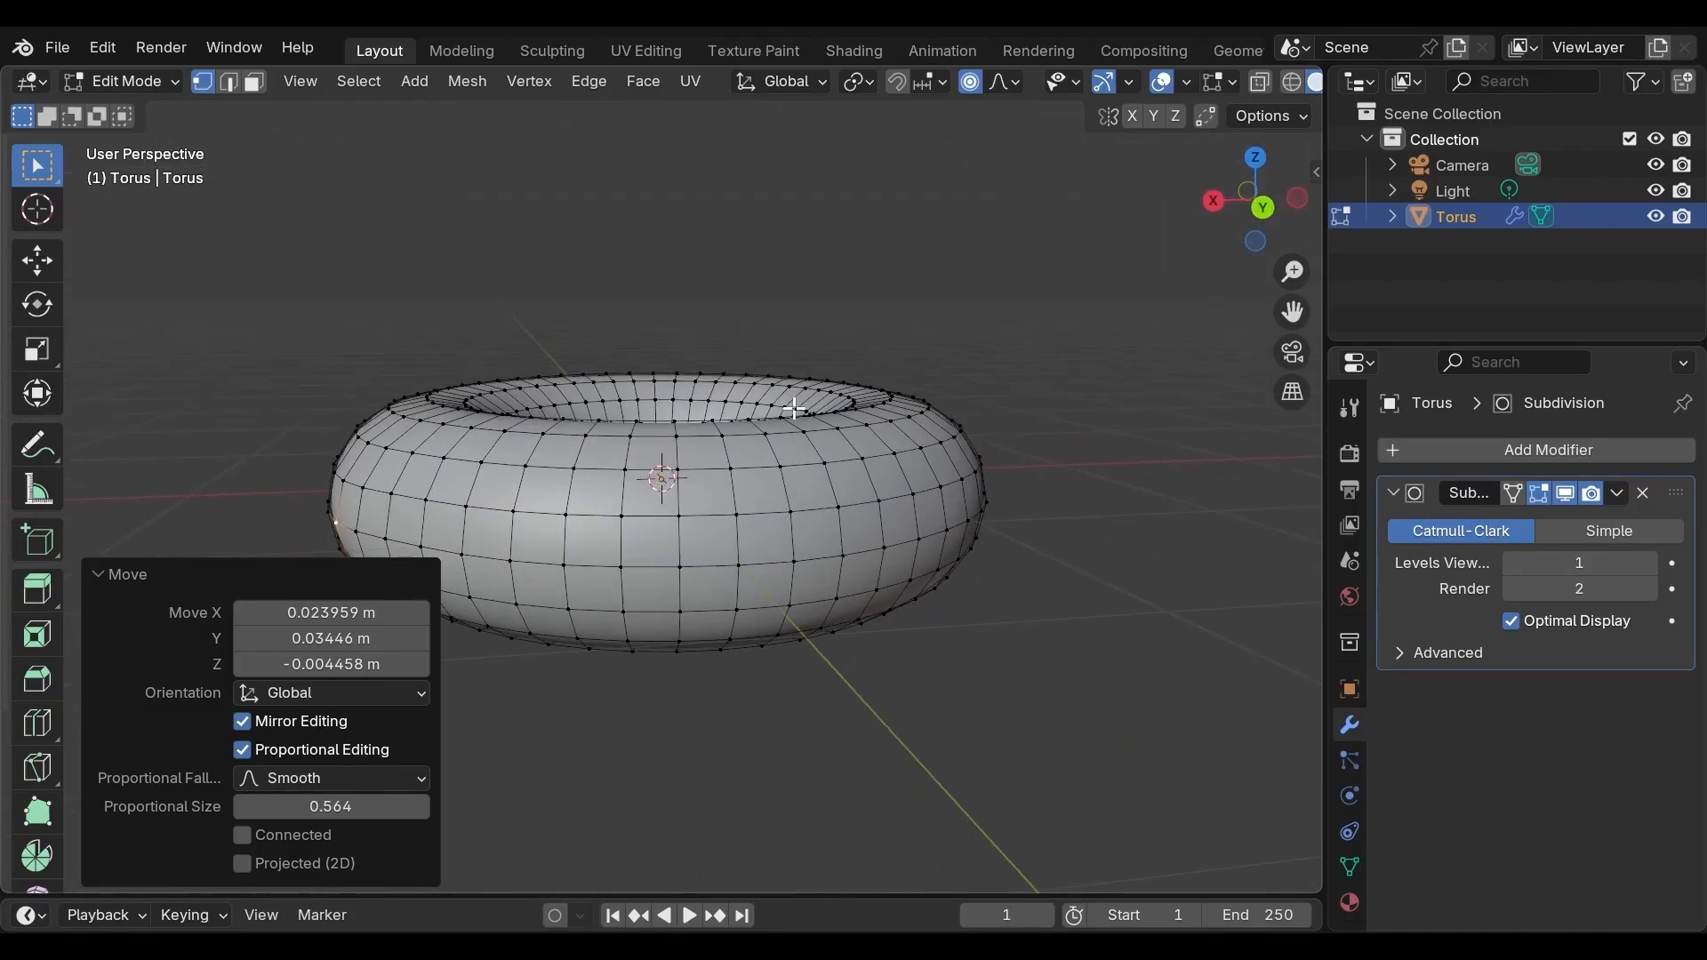
pyautogui.press('g')
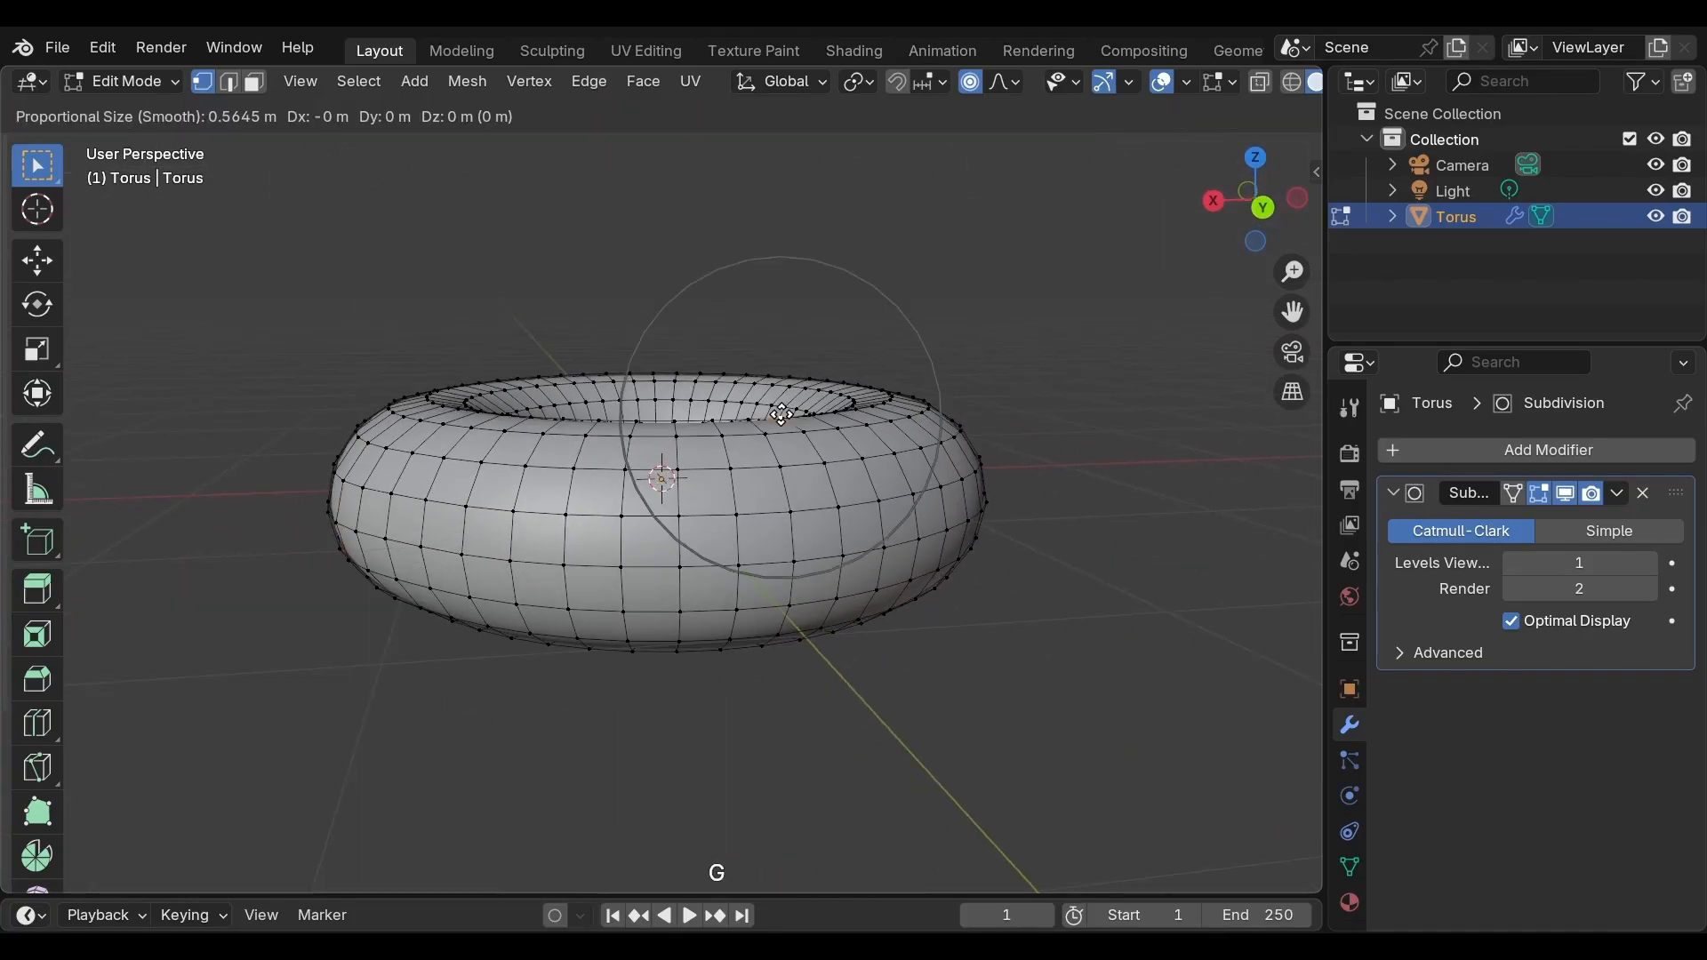
pyautogui.scroll(-1, 781, 415)
pyautogui.scroll(-3, 782, 415)
pyautogui.press('z')
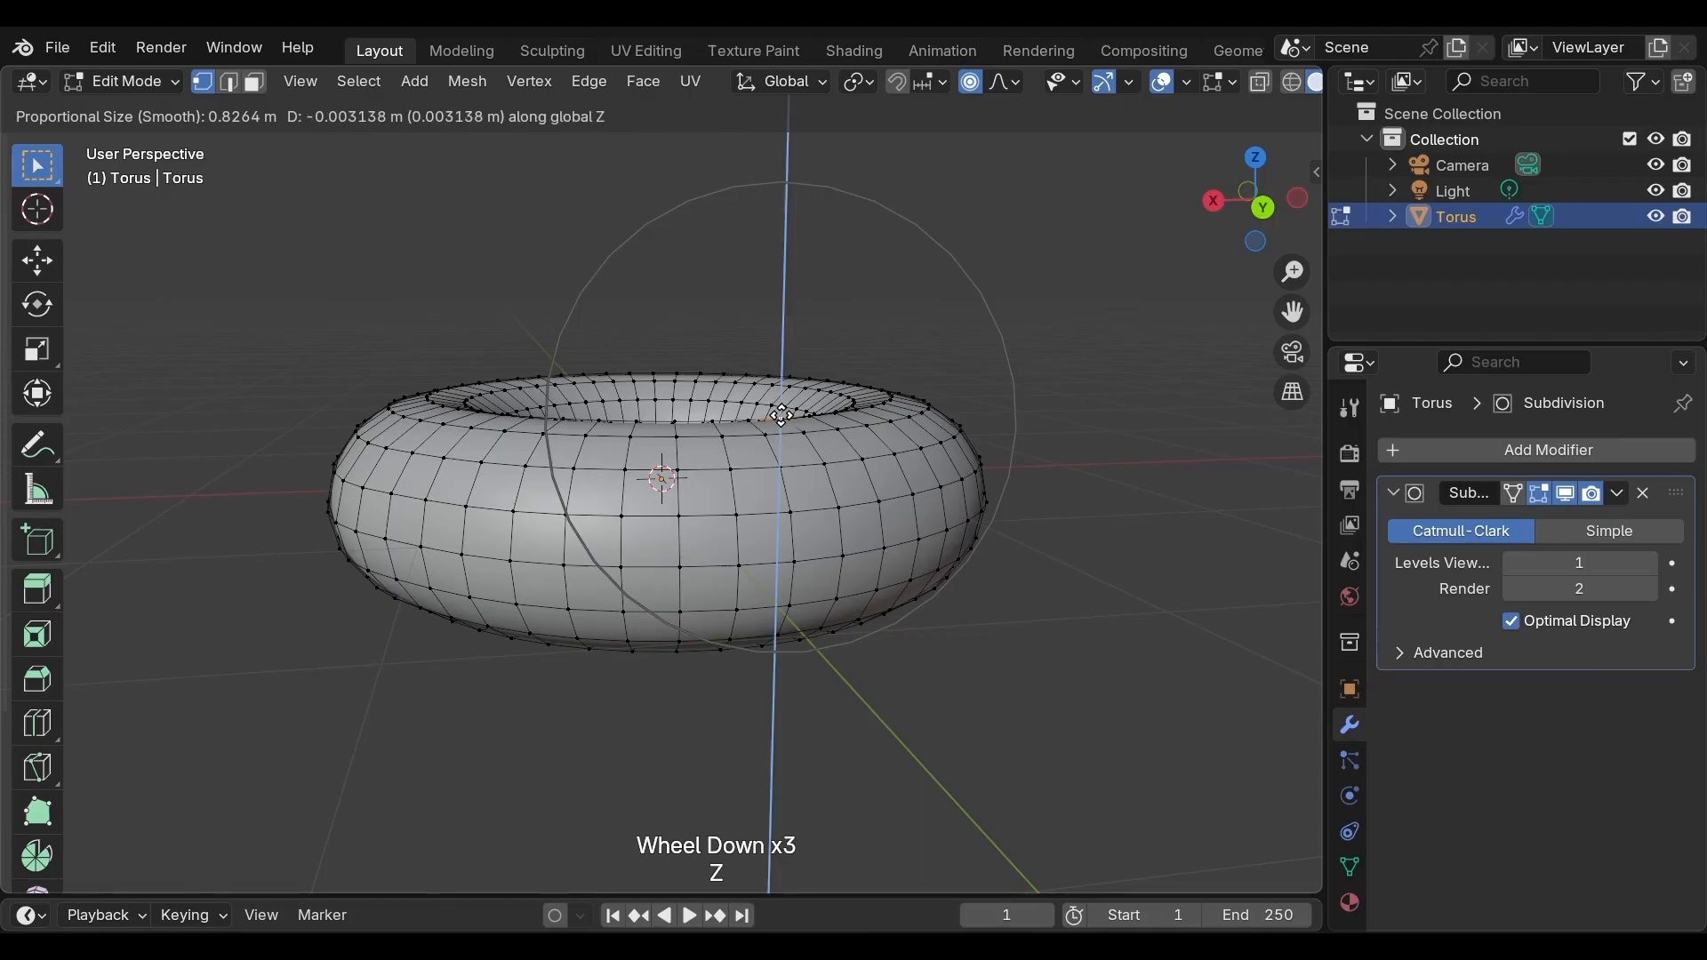
pyautogui.click(782, 406)
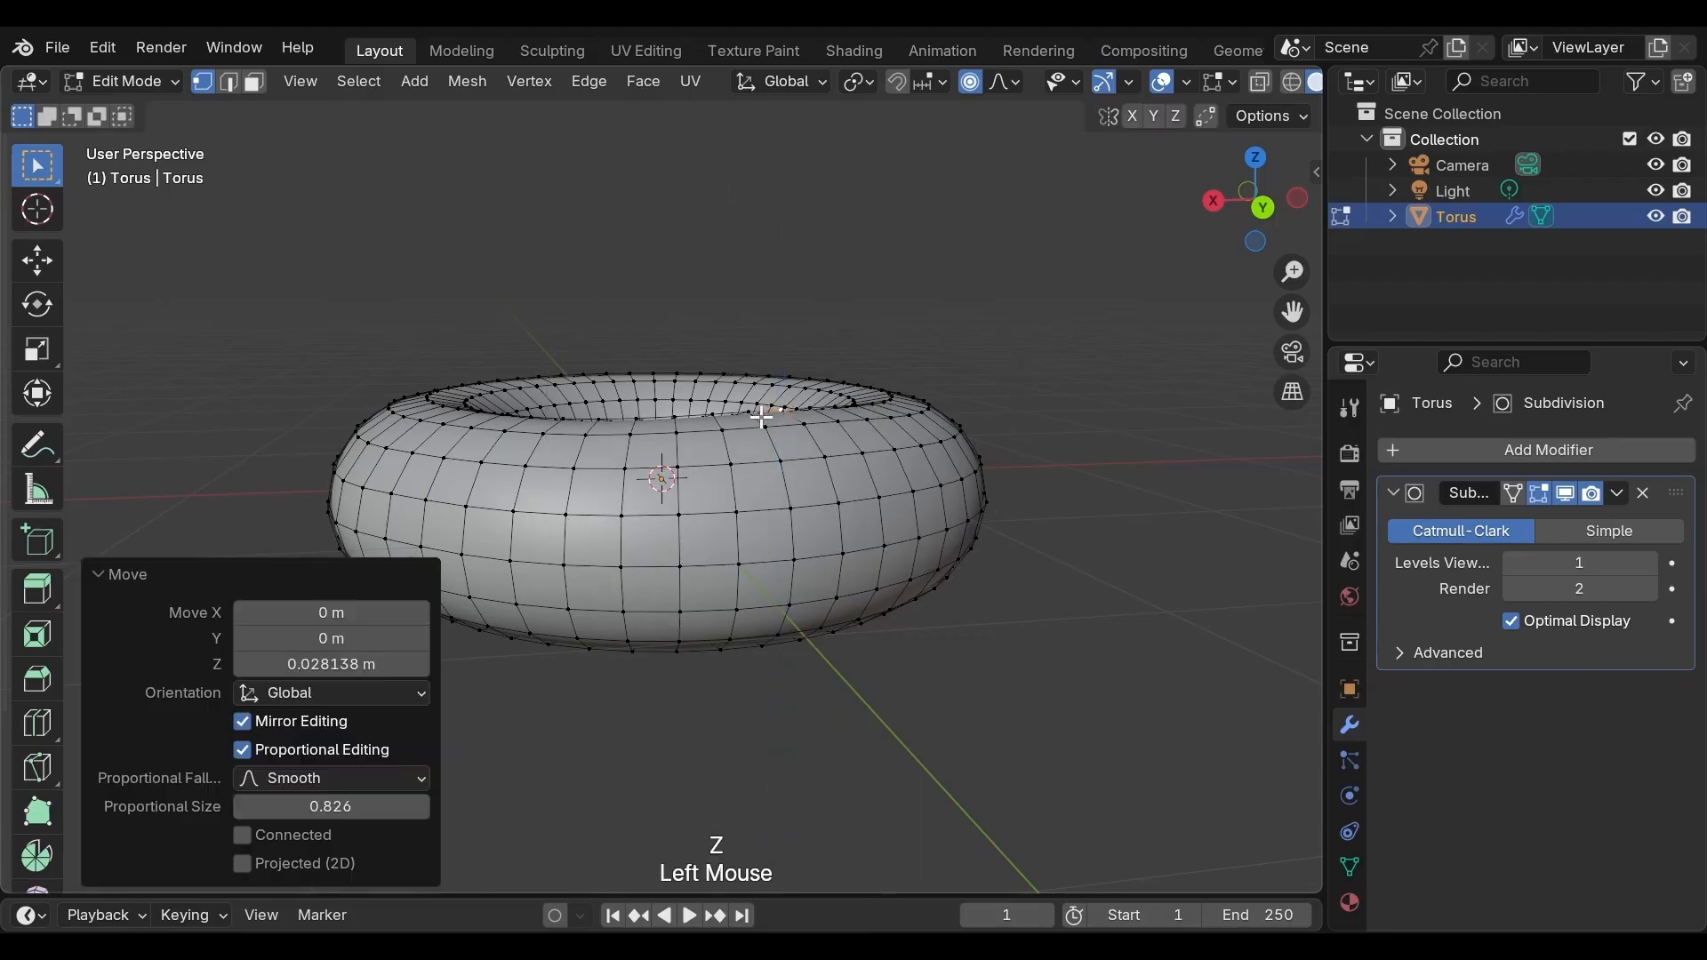
# Select a vertex on the torus's top surface and move it along Z with proportional editing
pyautogui.moveTo(782, 408); pyautogui.dragTo(1056, 415, button='middle')
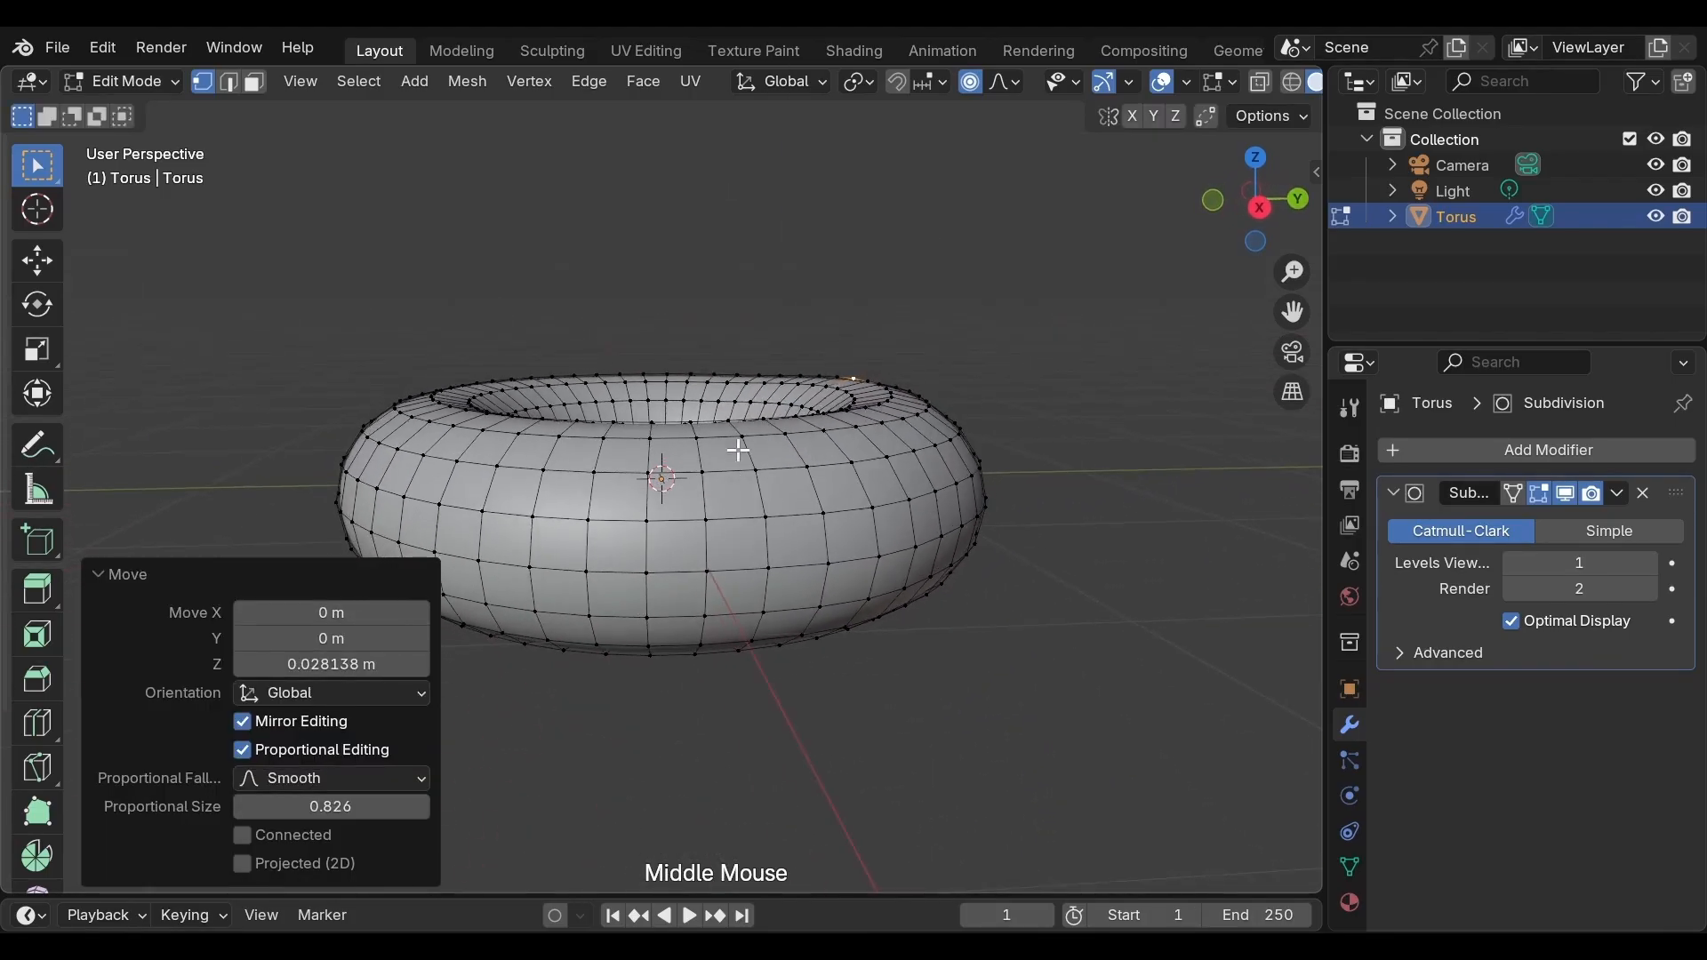
pyautogui.click(692, 424)
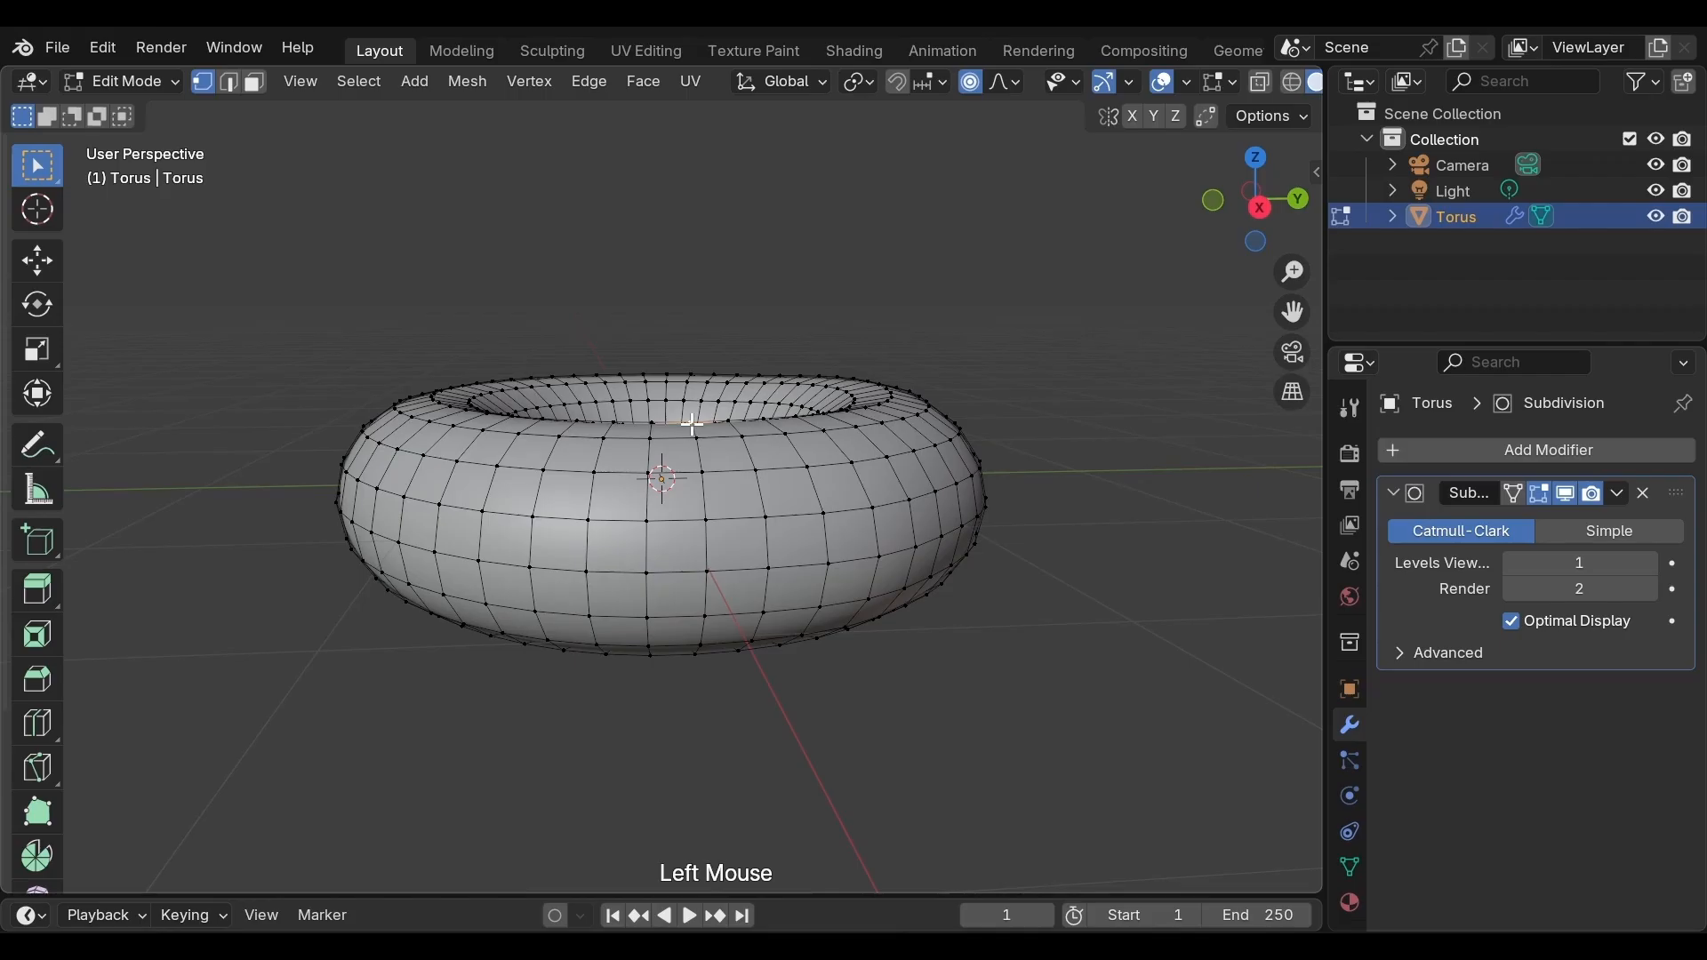
pyautogui.press('g')
pyautogui.press('z')
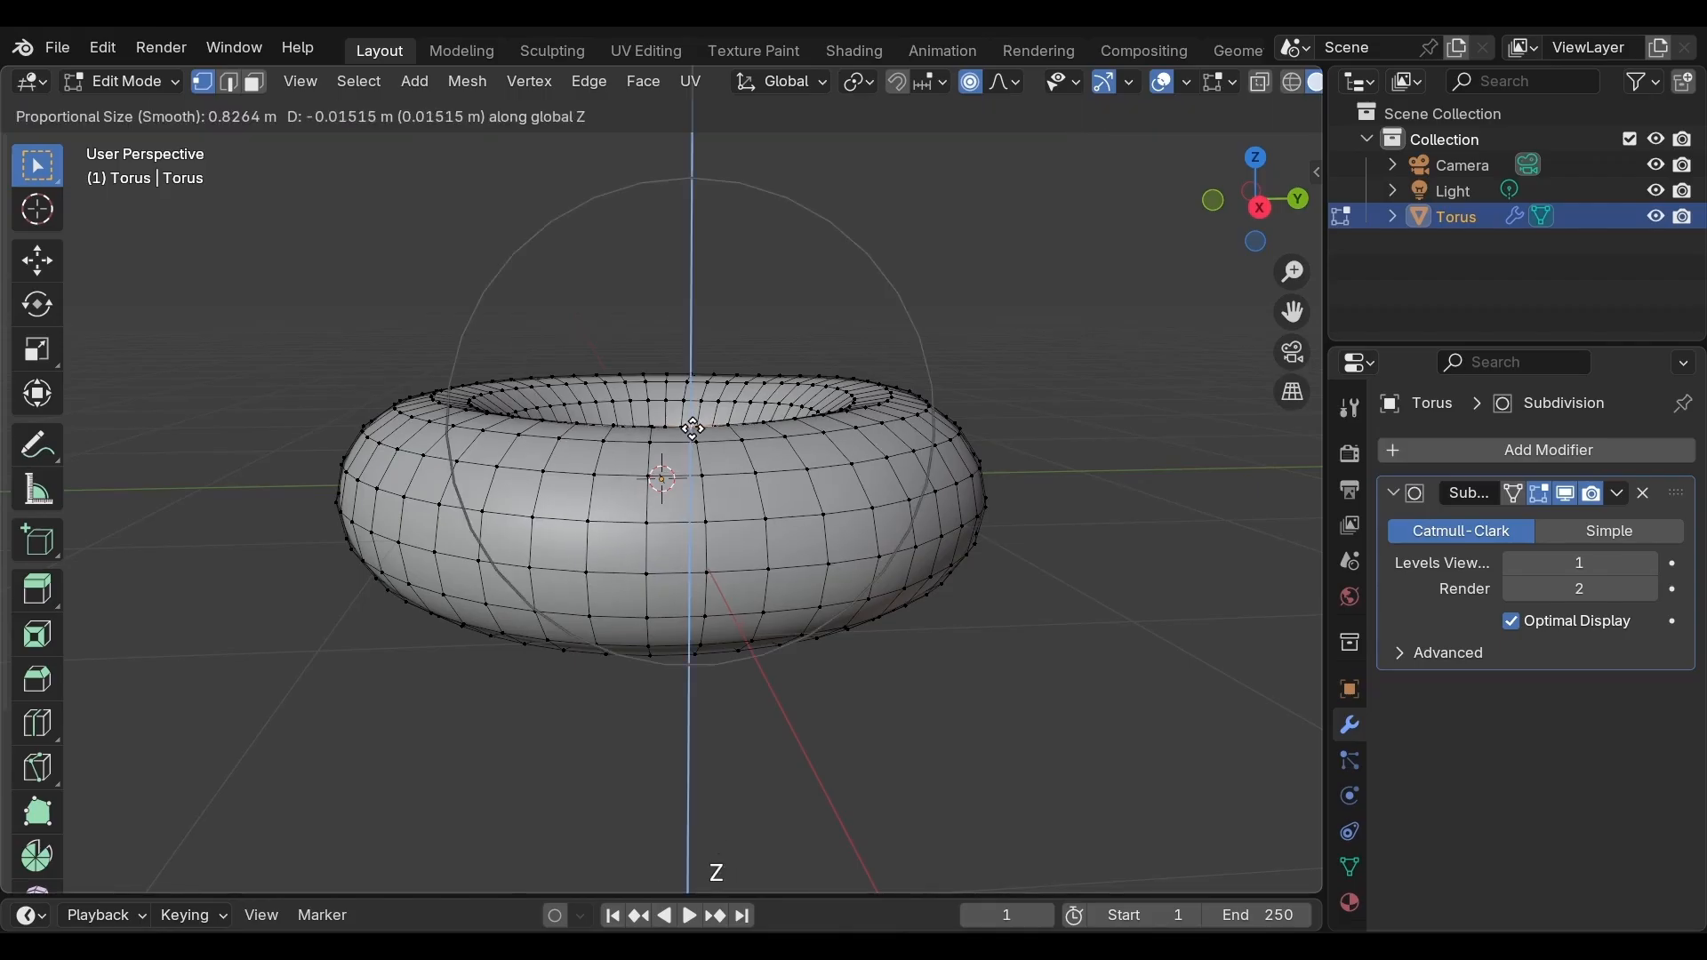
pyautogui.click(691, 437)
# Lower another vertex on the top of the torus slightly along Z
pyautogui.moveTo(794, 429); pyautogui.dragTo(1009, 391, button='middle')
pyautogui.click(666, 412)
pyautogui.press('g')
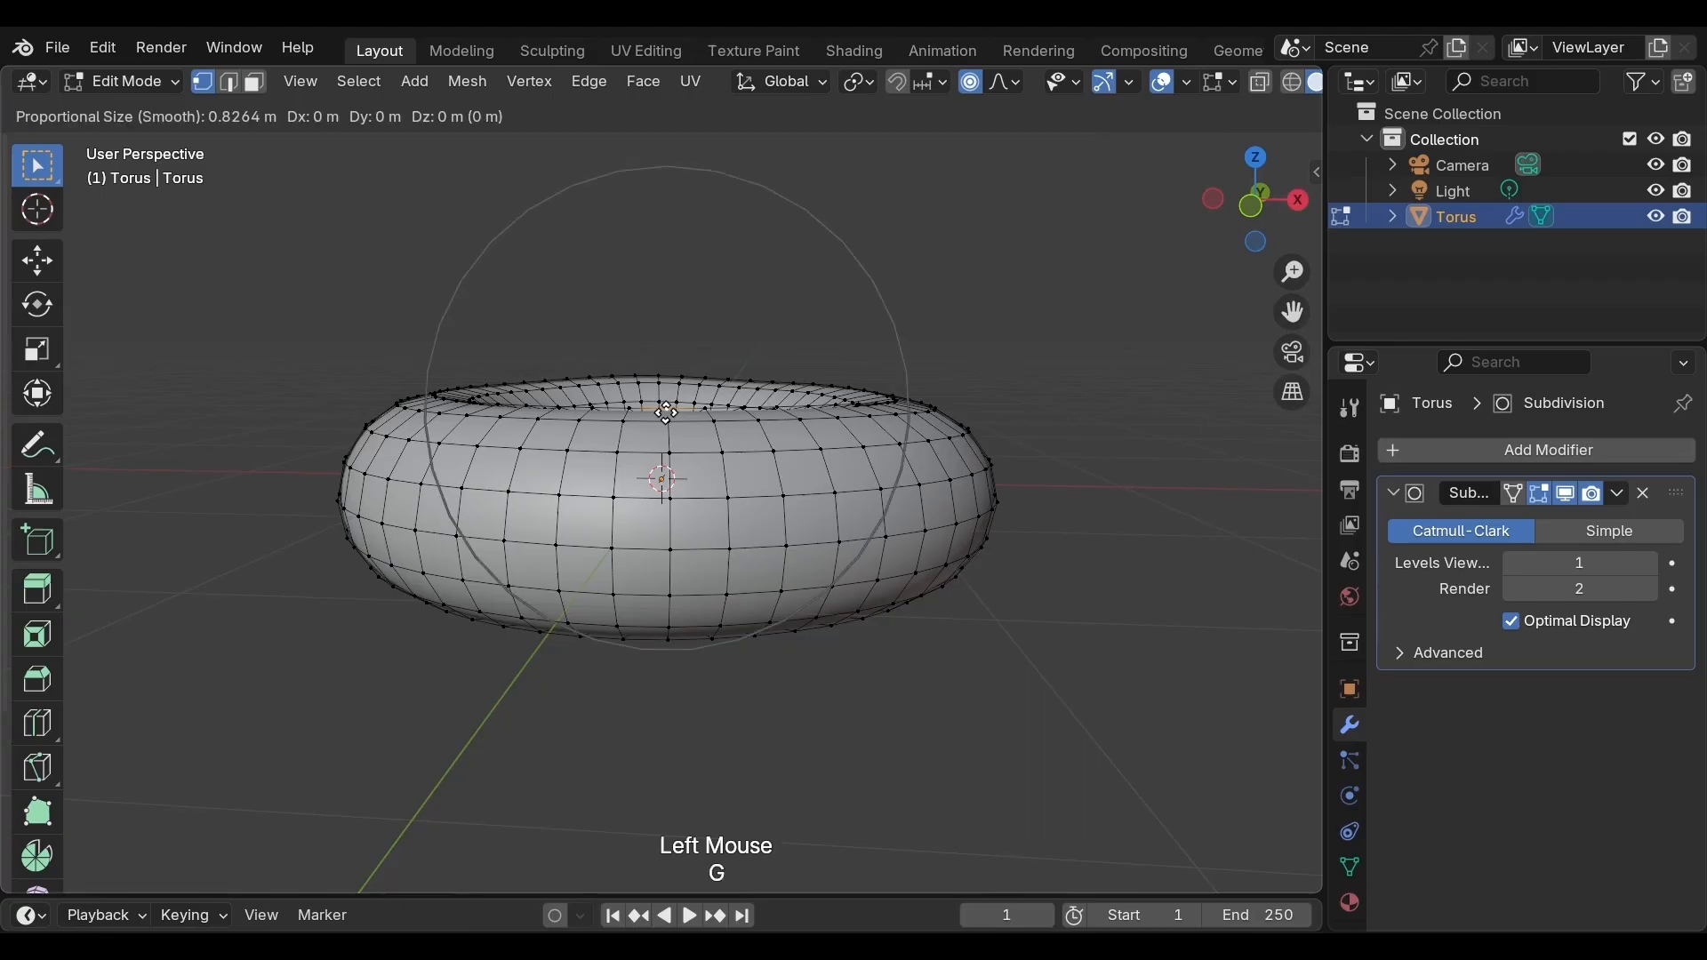
pyautogui.press('z')
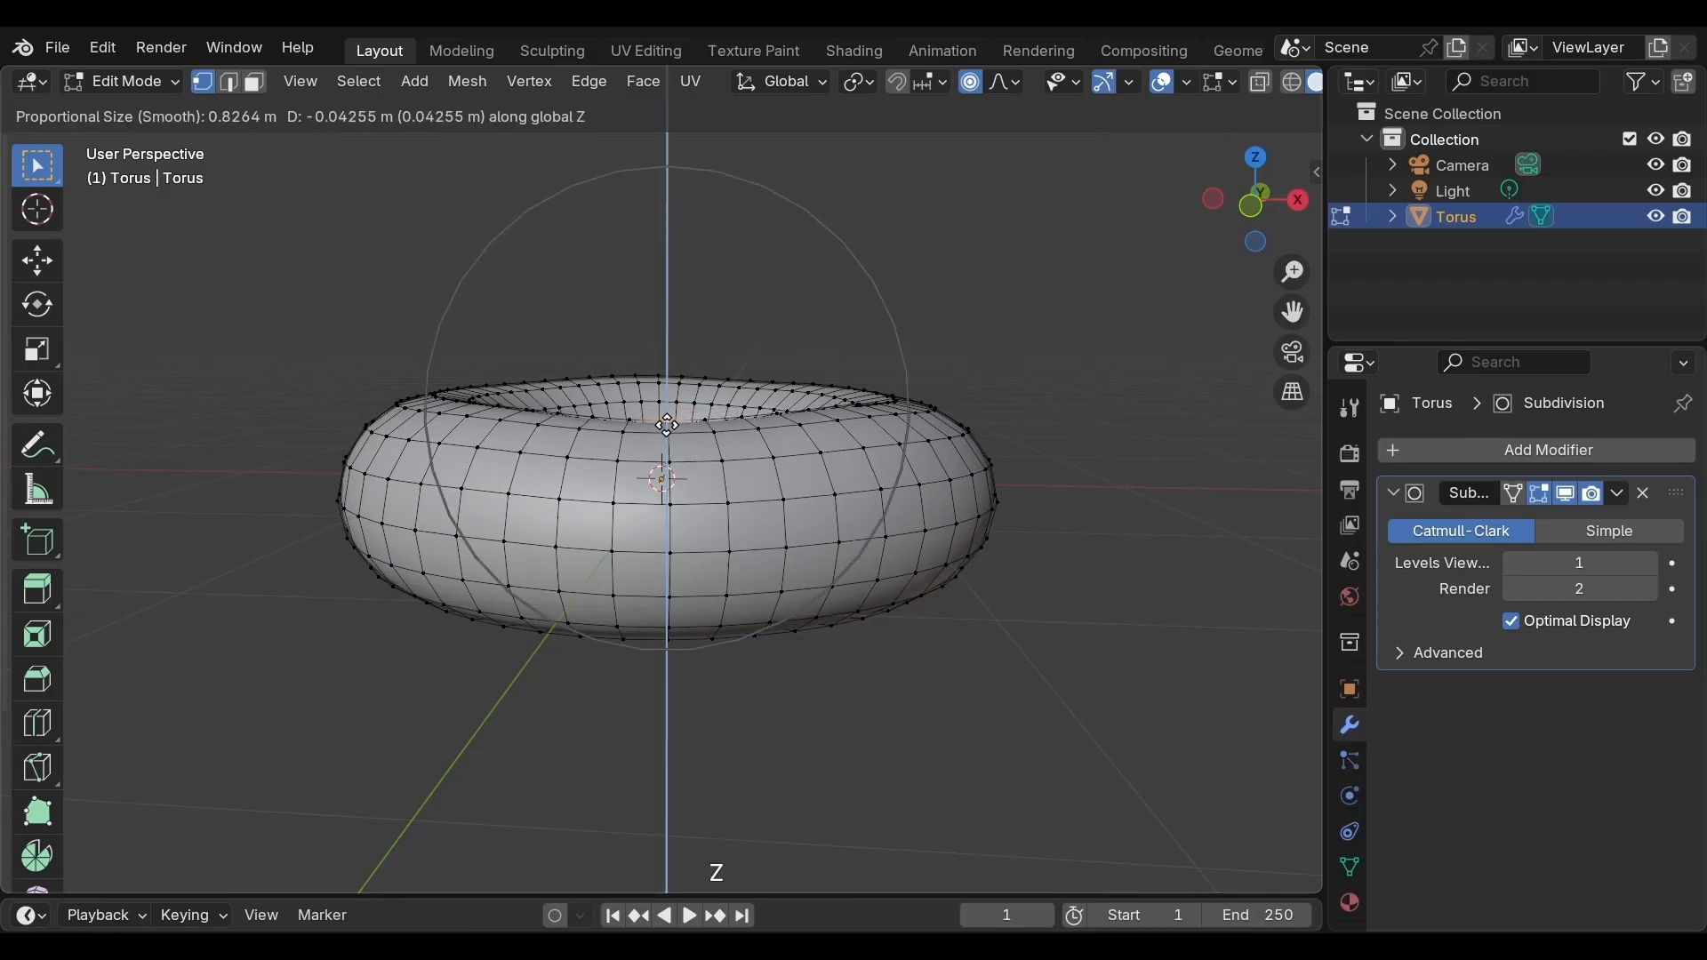
pyautogui.click(668, 417)
# Select a vertex on the inner top rim and raise it slightly along Z
pyautogui.scroll(2, 667, 416)
pyautogui.moveTo(668, 417); pyautogui.dragTo(840, 406, button='middle')
pyautogui.click(722, 451)
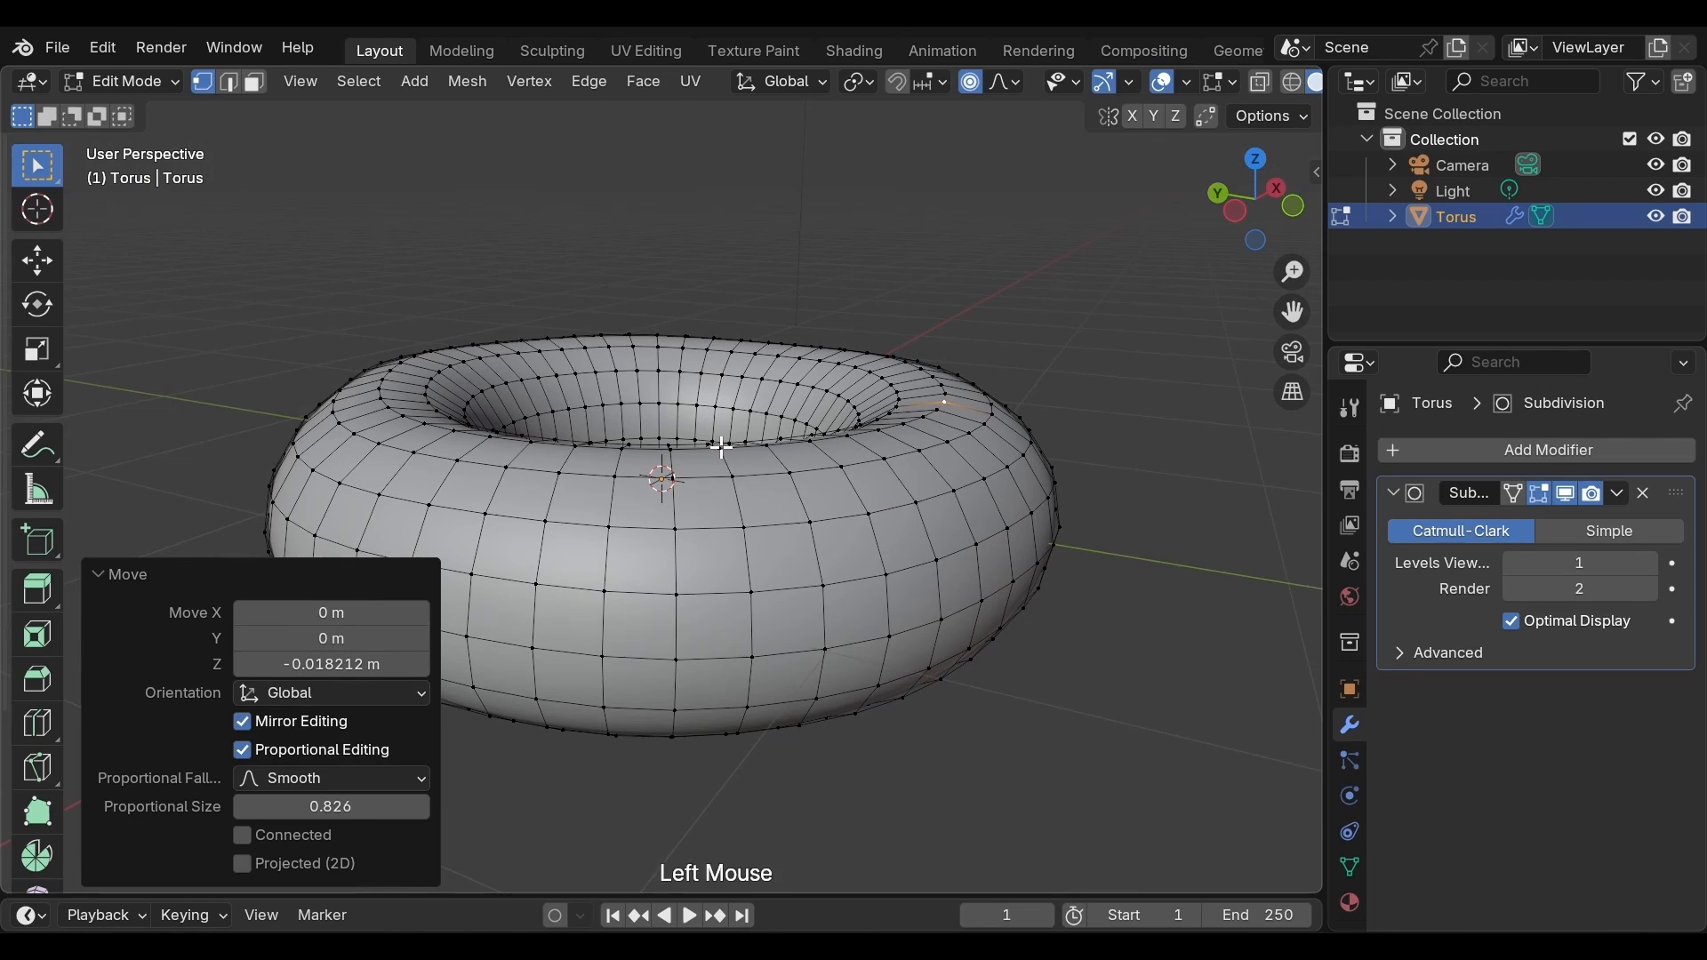
pyautogui.press('g')
pyautogui.press('z')
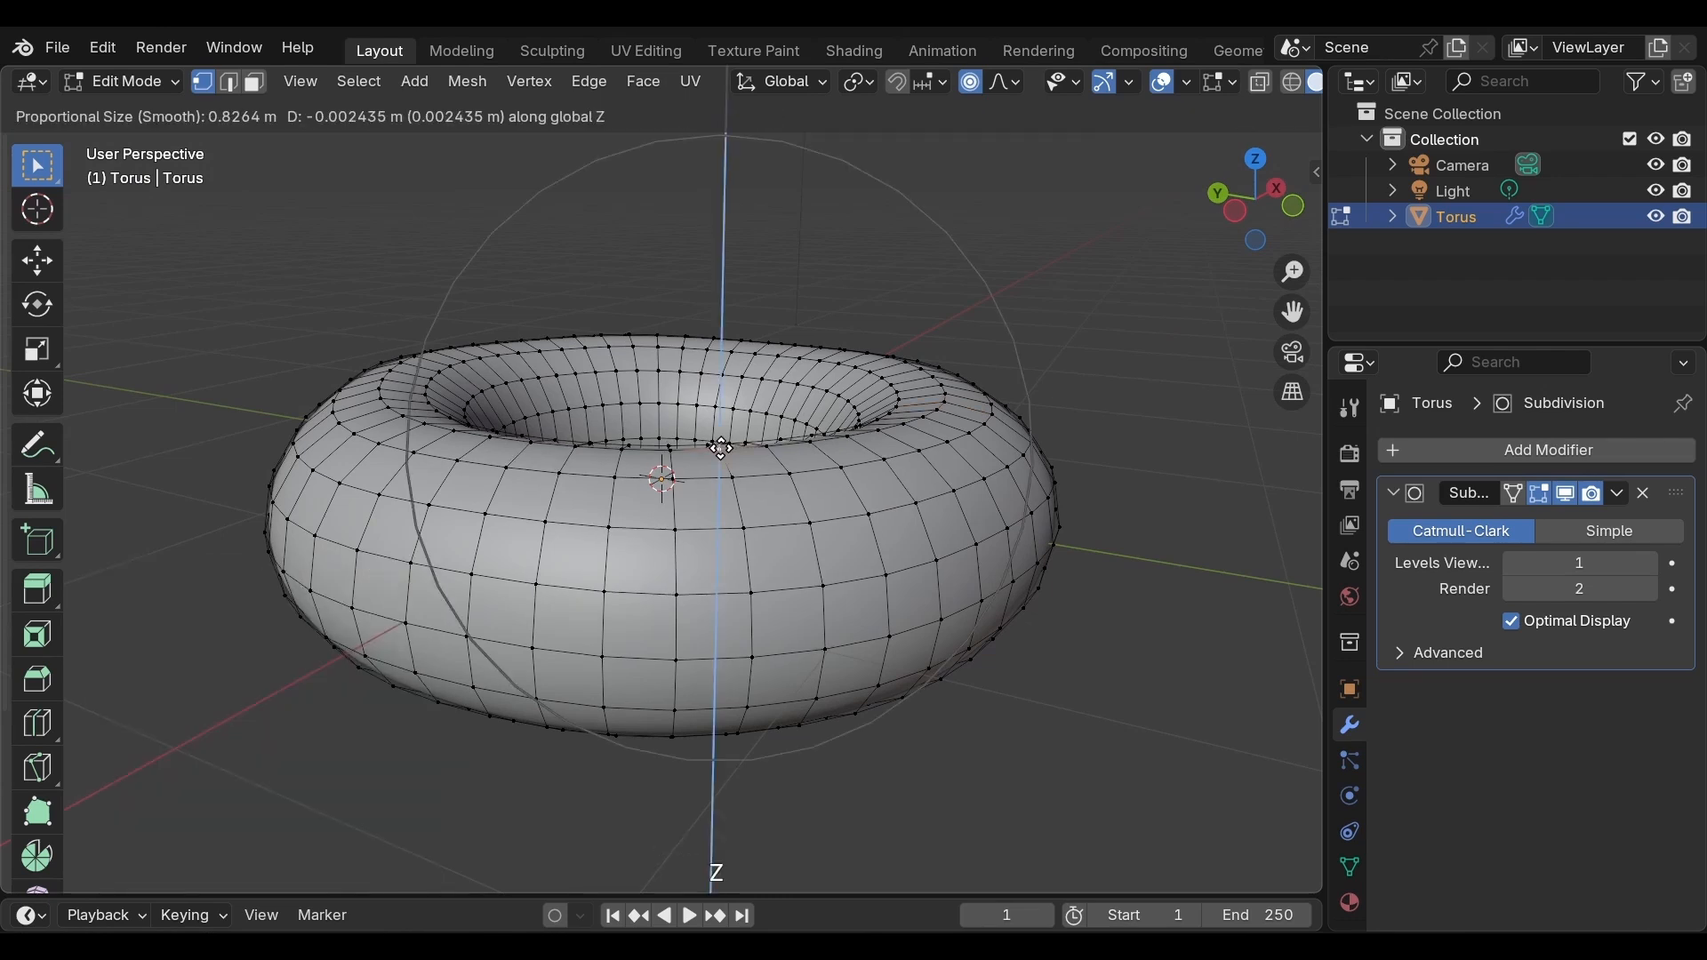
pyautogui.click(719, 443)
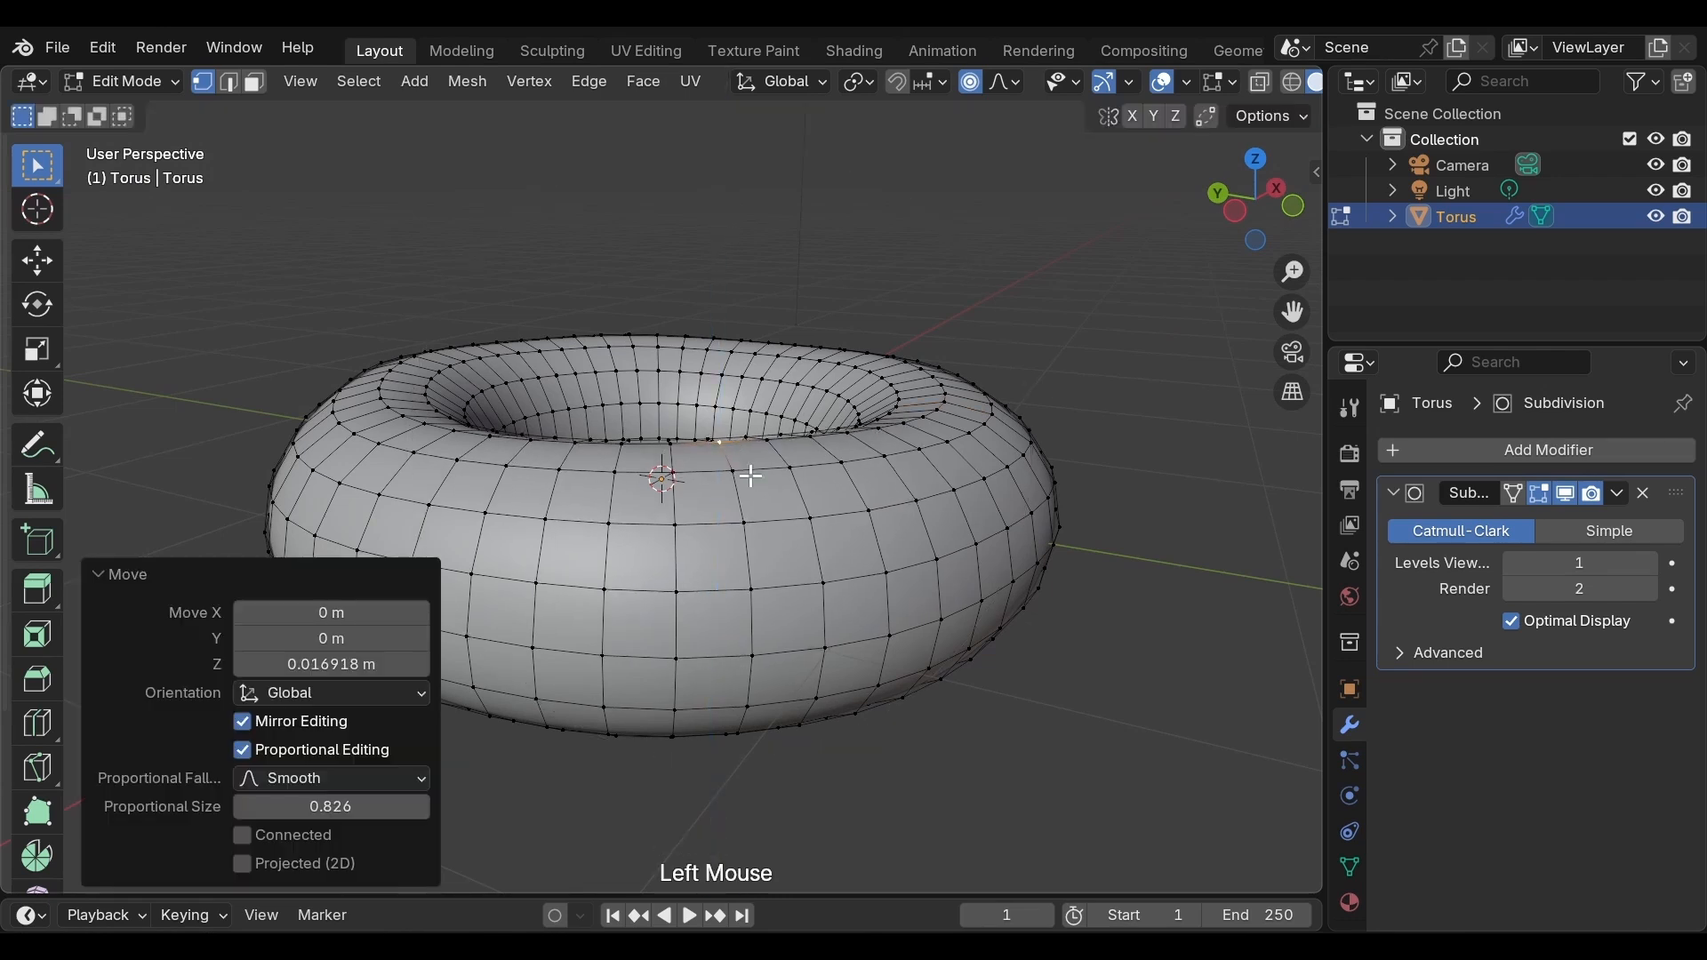
# Select a vertex on the torus's front side and raise it along Z with a falloff of about 0.56
pyautogui.scroll(-2, 762, 497)
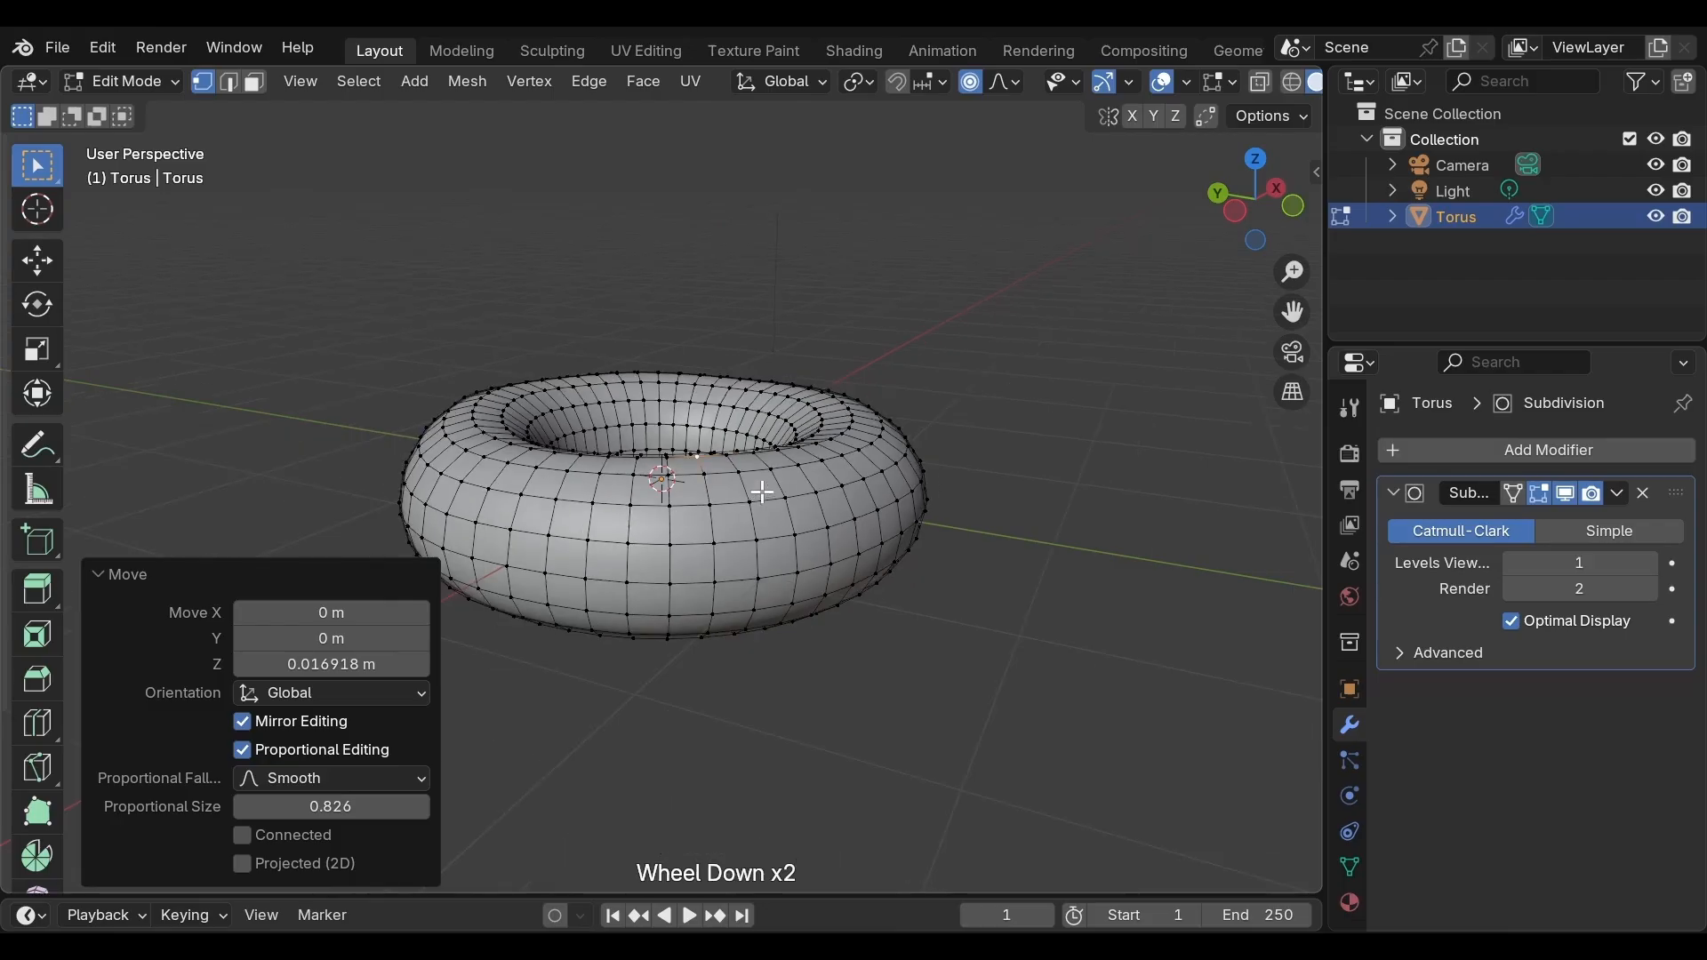
pyautogui.moveTo(761, 495); pyautogui.dragTo(697, 430, button='middle')
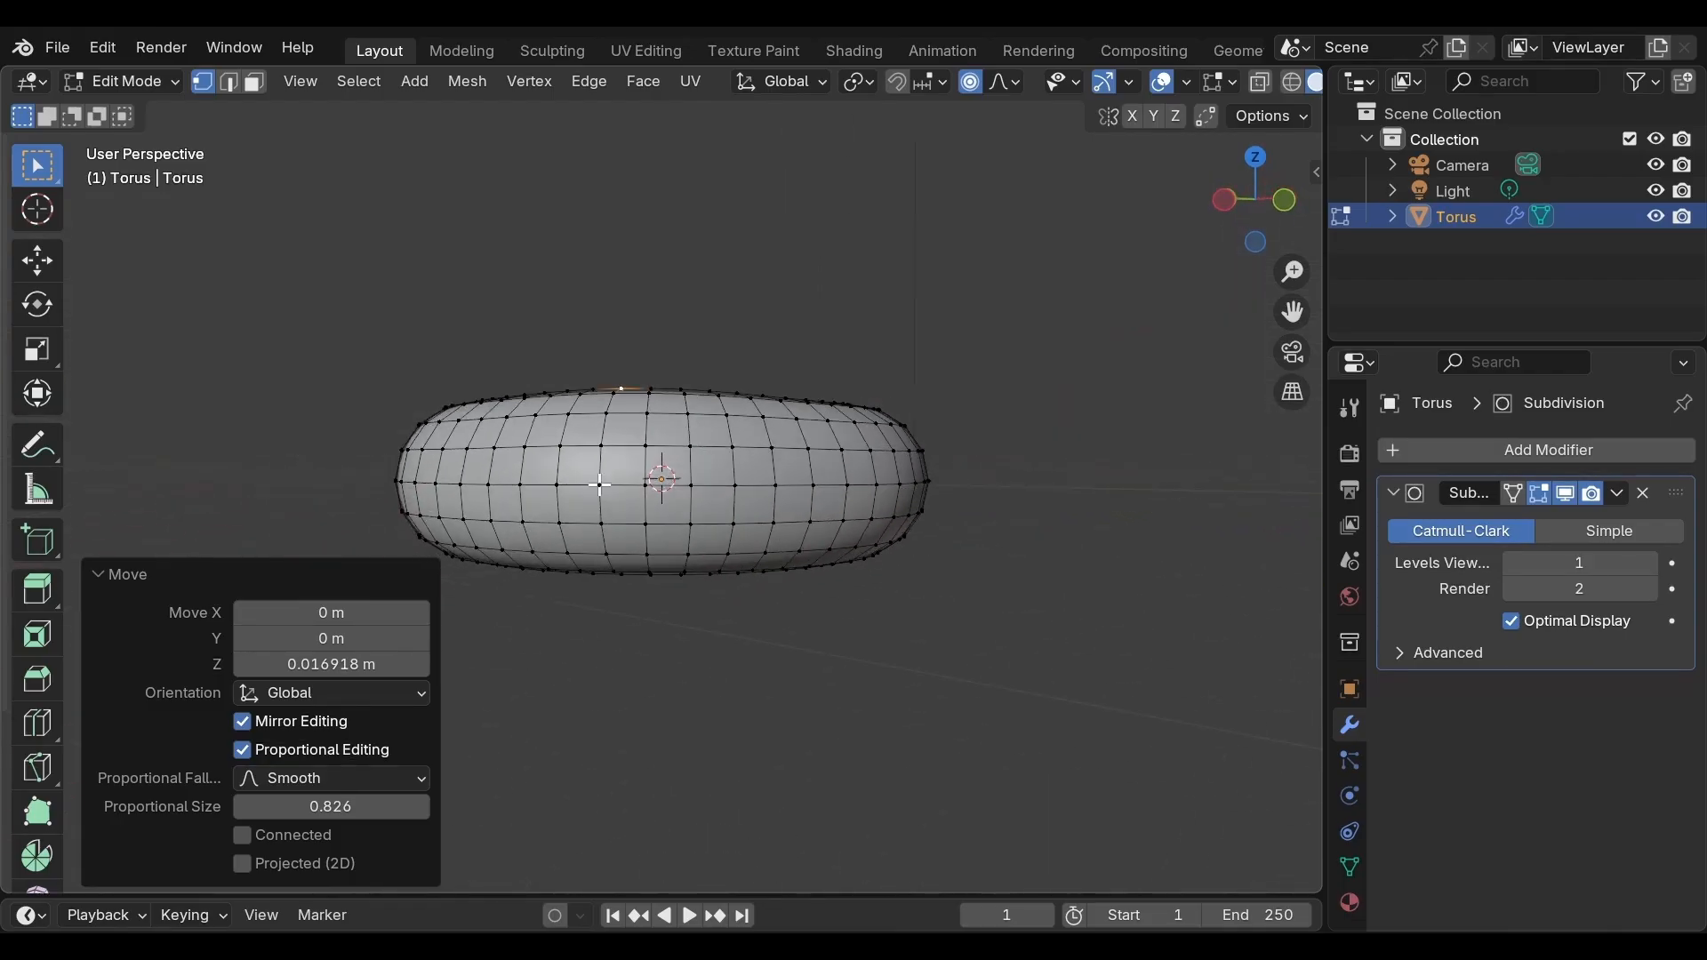
pyautogui.scroll(2, 598, 480)
pyautogui.click(635, 491)
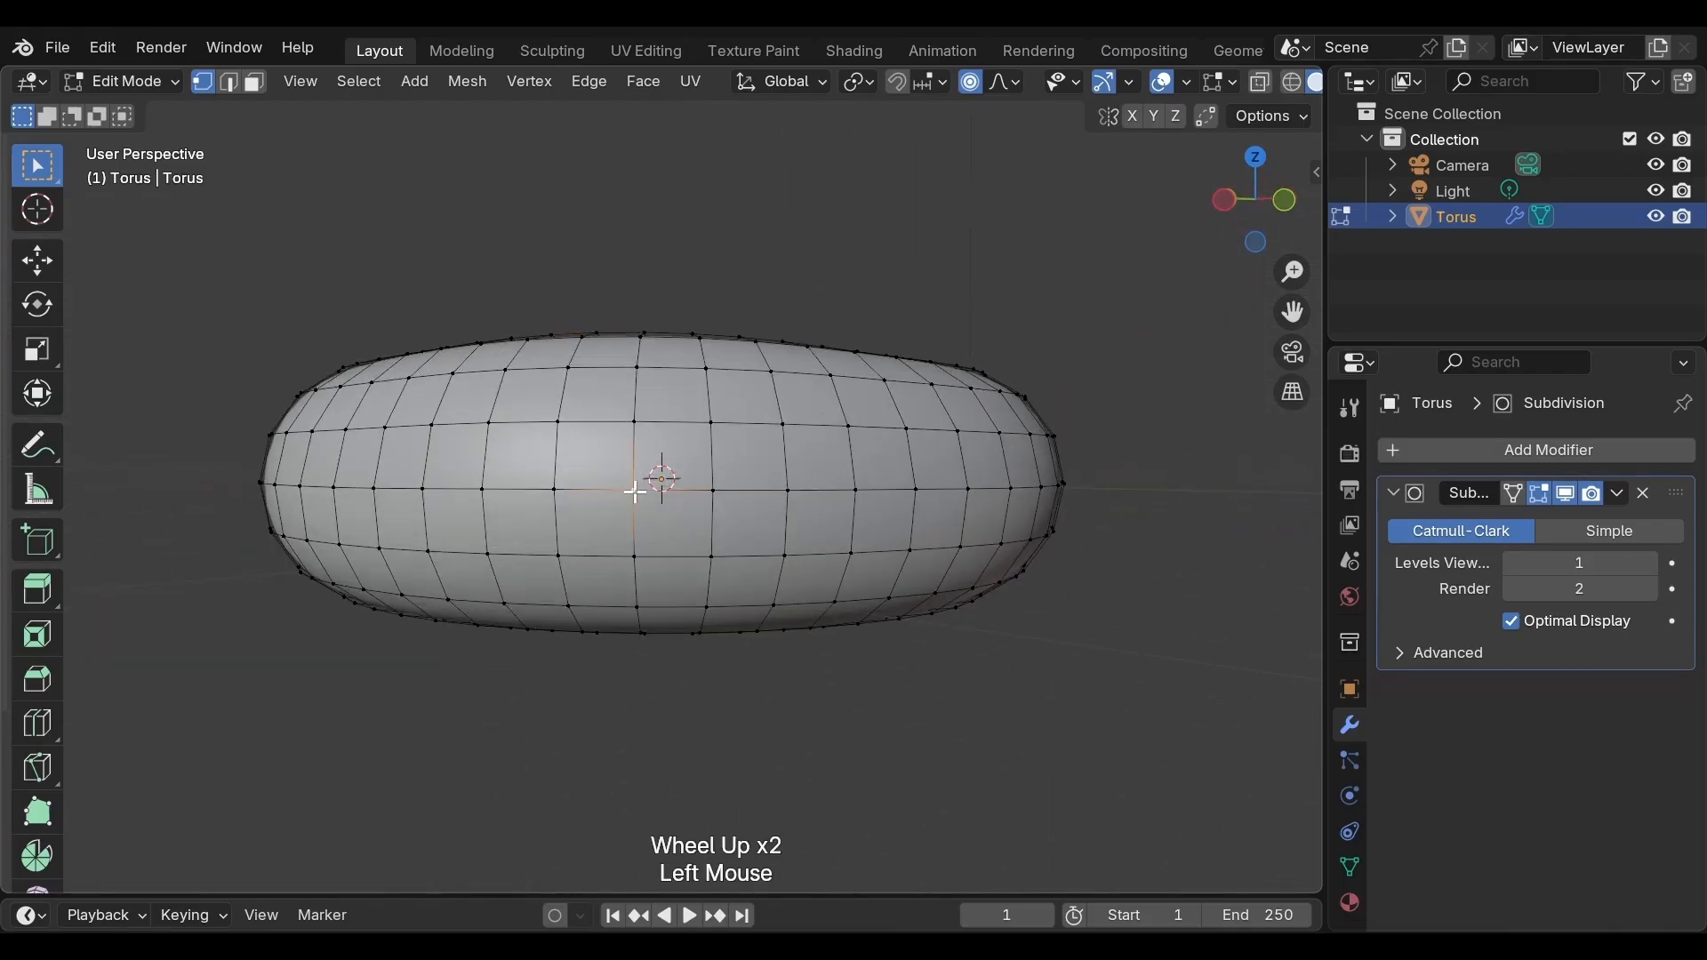
pyautogui.press('g')
pyautogui.scroll(-2, 634, 491)
pyautogui.scroll(3, 634, 492)
pyautogui.scroll(4, 635, 491)
pyautogui.scroll(-1, 633, 490)
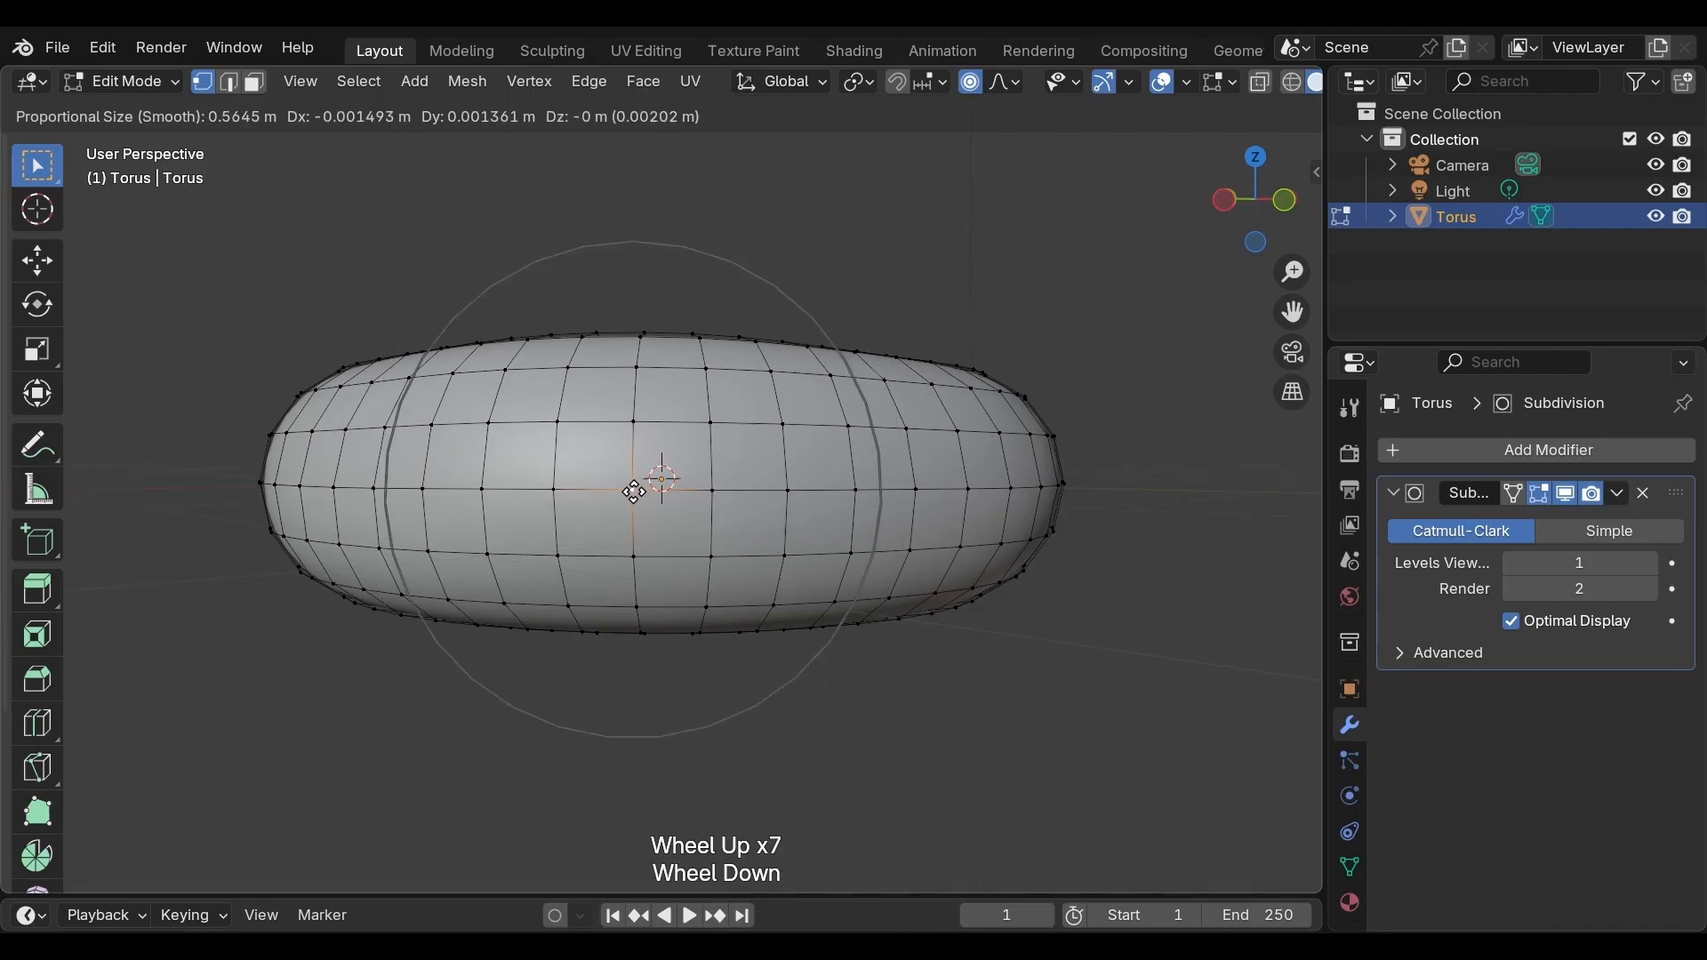
pyautogui.press('z')
pyautogui.click(632, 480)
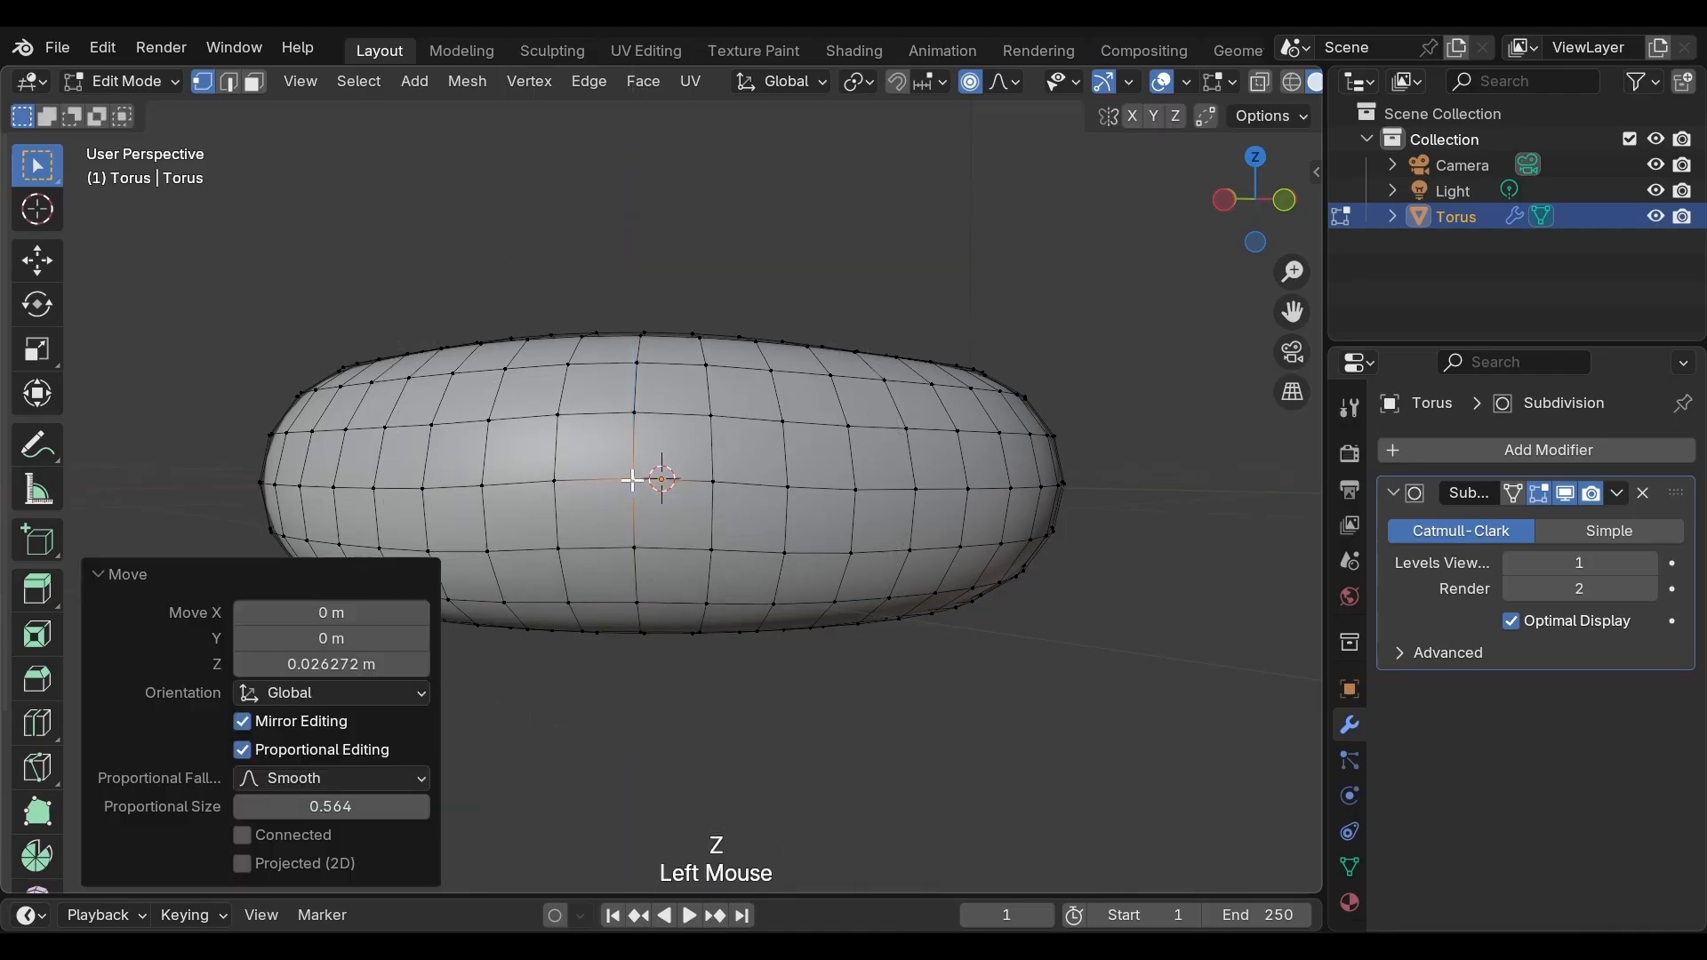
# Select a vertex lower on the front side and move it along Z with proportional editing
pyautogui.moveTo(632, 480); pyautogui.dragTo(941, 491, button='middle')
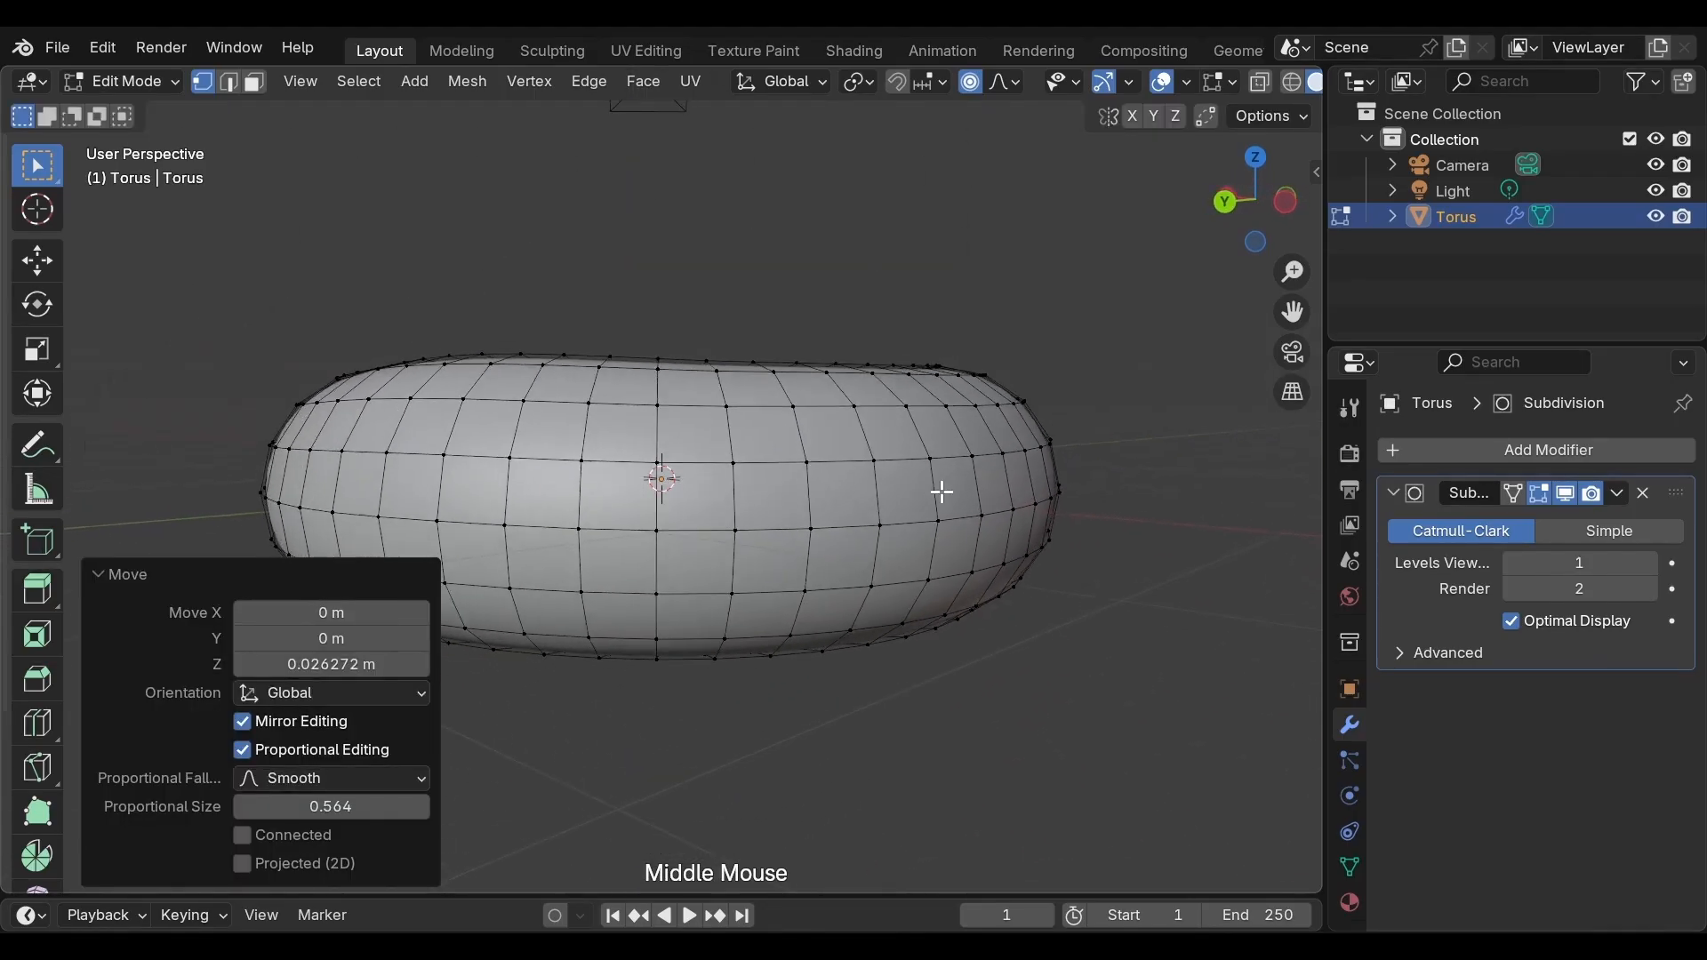
pyautogui.click(736, 531)
pyautogui.press('g')
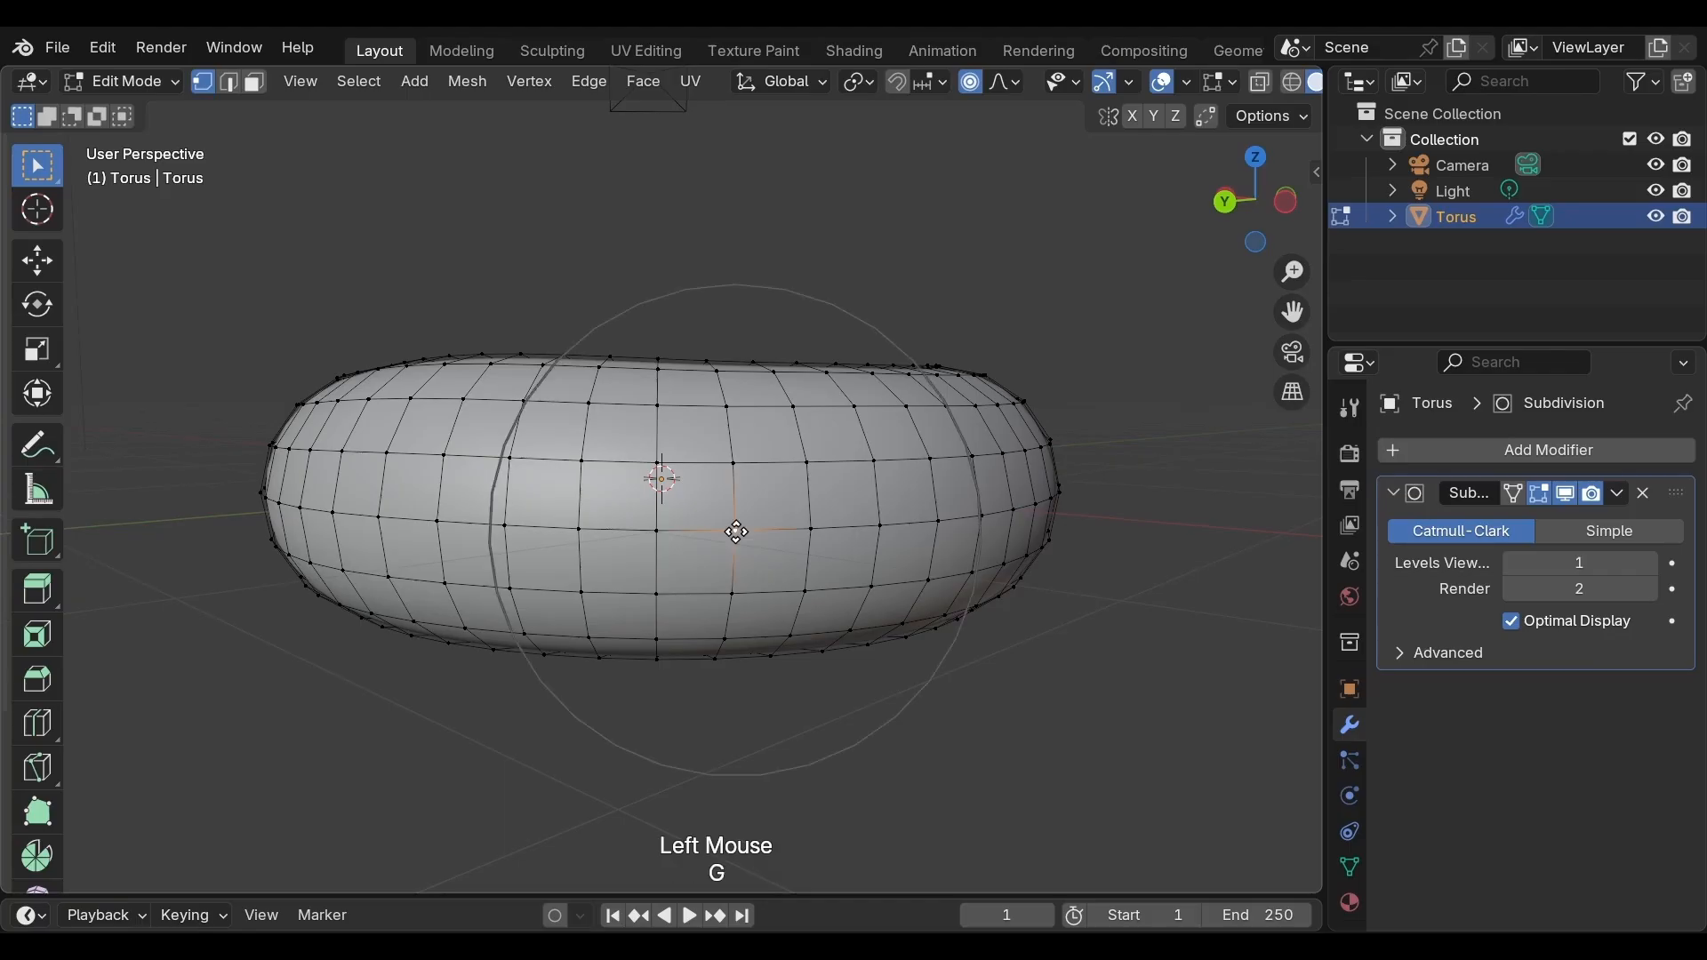
pyautogui.press('z')
pyautogui.click(724, 537)
# Select a neighbouring front vertex and lower it along Z
pyautogui.moveTo(724, 537); pyautogui.dragTo(773, 568, button='middle')
pyautogui.click(685, 530)
pyautogui.press('g')
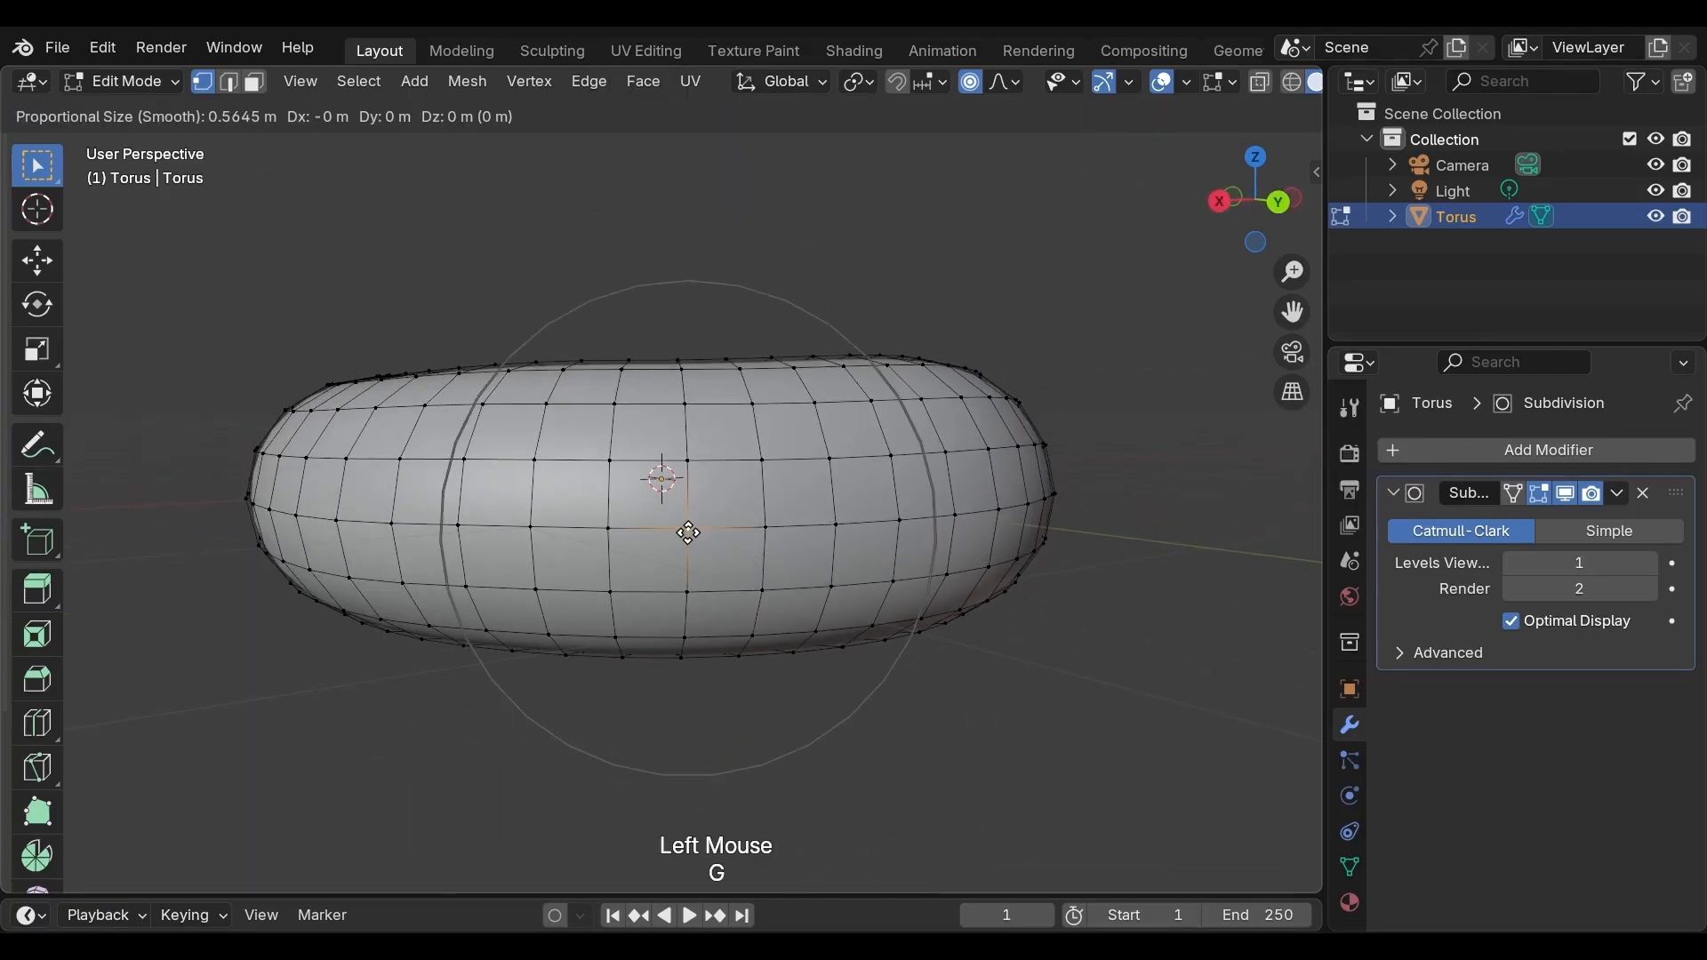
pyautogui.press('z')
pyautogui.click(689, 552)
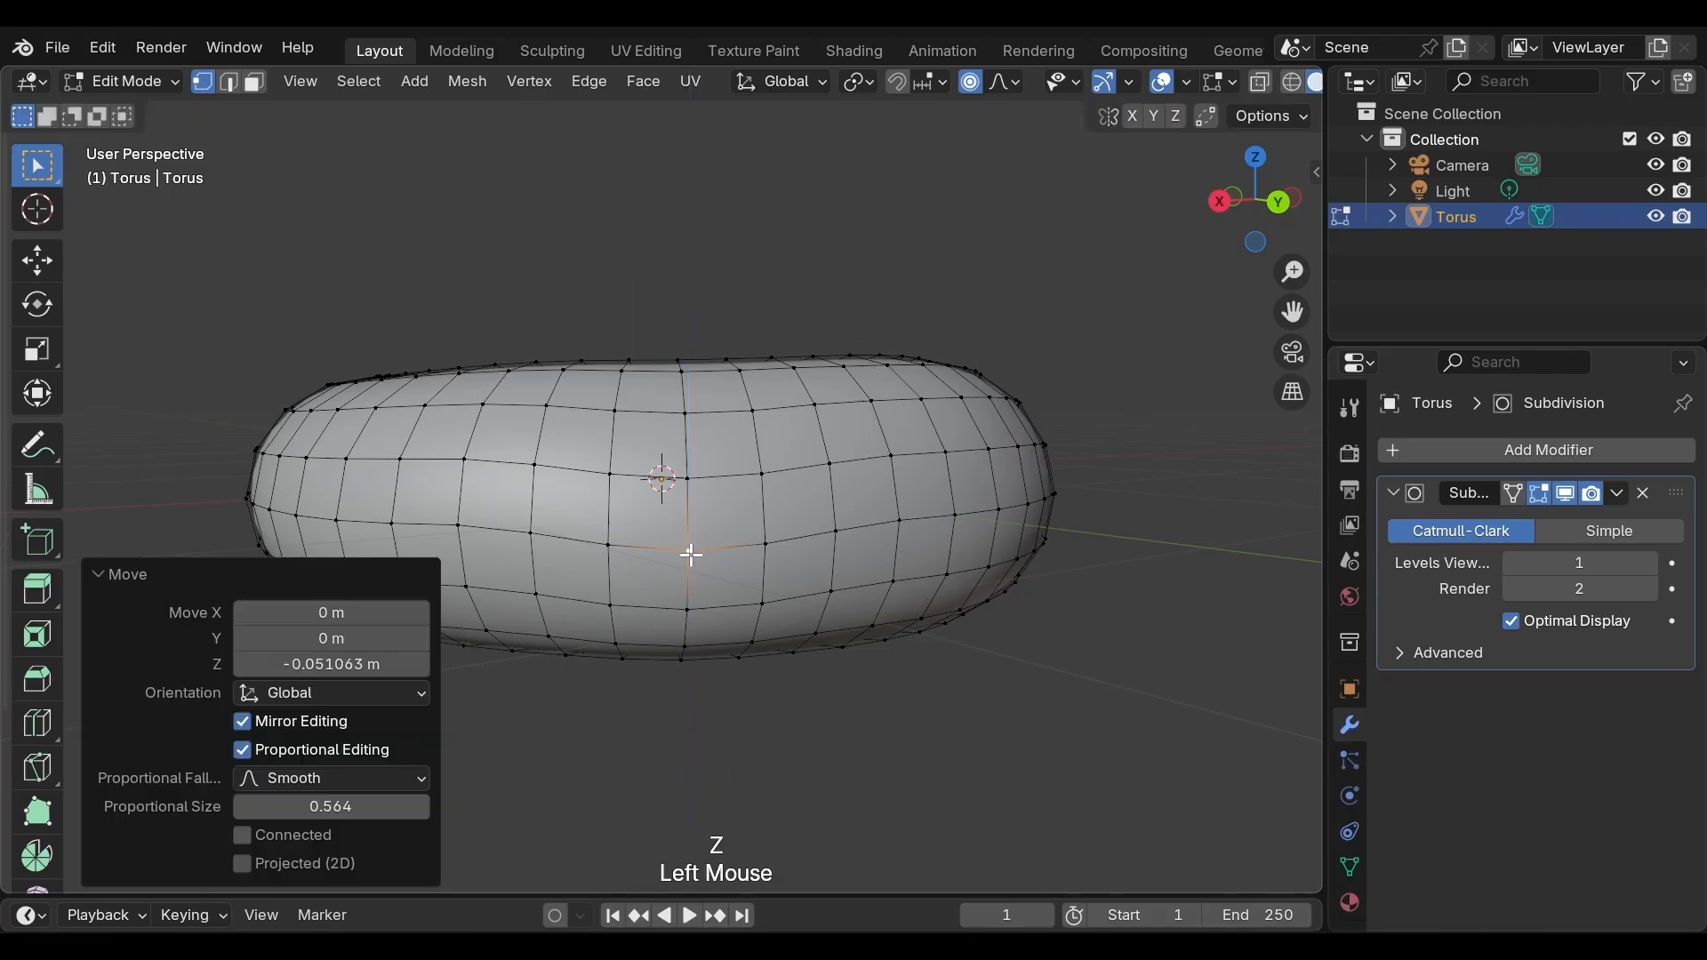
# Select a vertex on the front right side and move it along Z
pyautogui.moveTo(690, 552); pyautogui.dragTo(937, 545, button='middle')
pyautogui.click(841, 526)
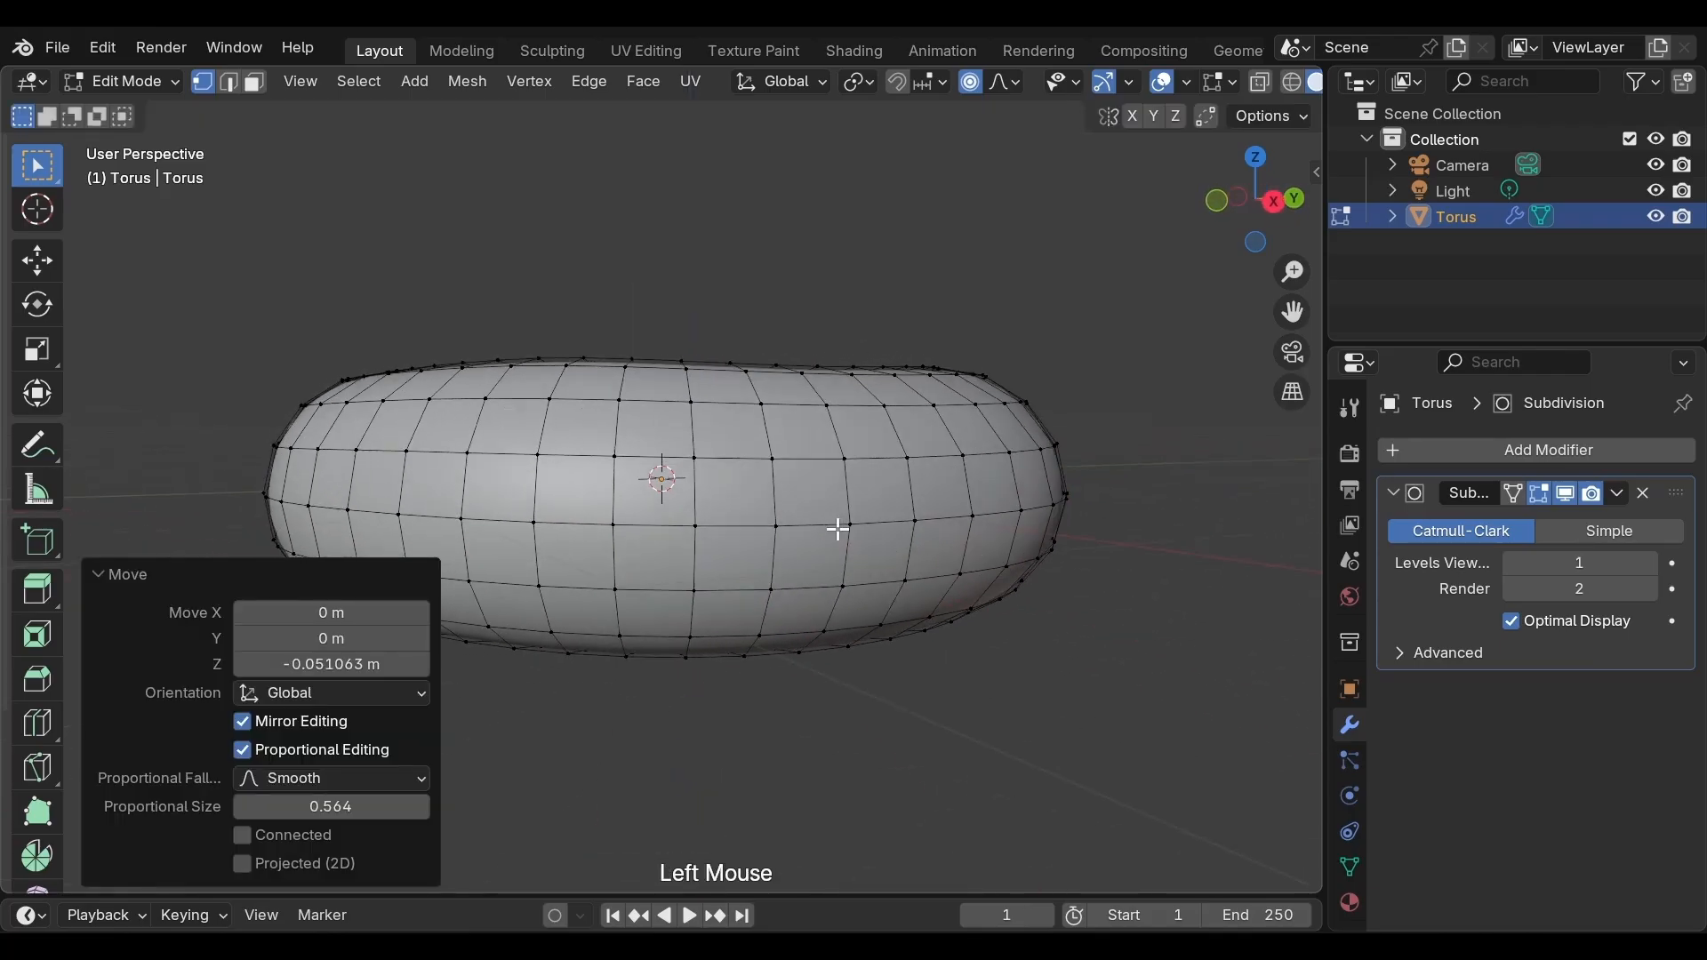
pyautogui.press('g')
pyautogui.press('z')
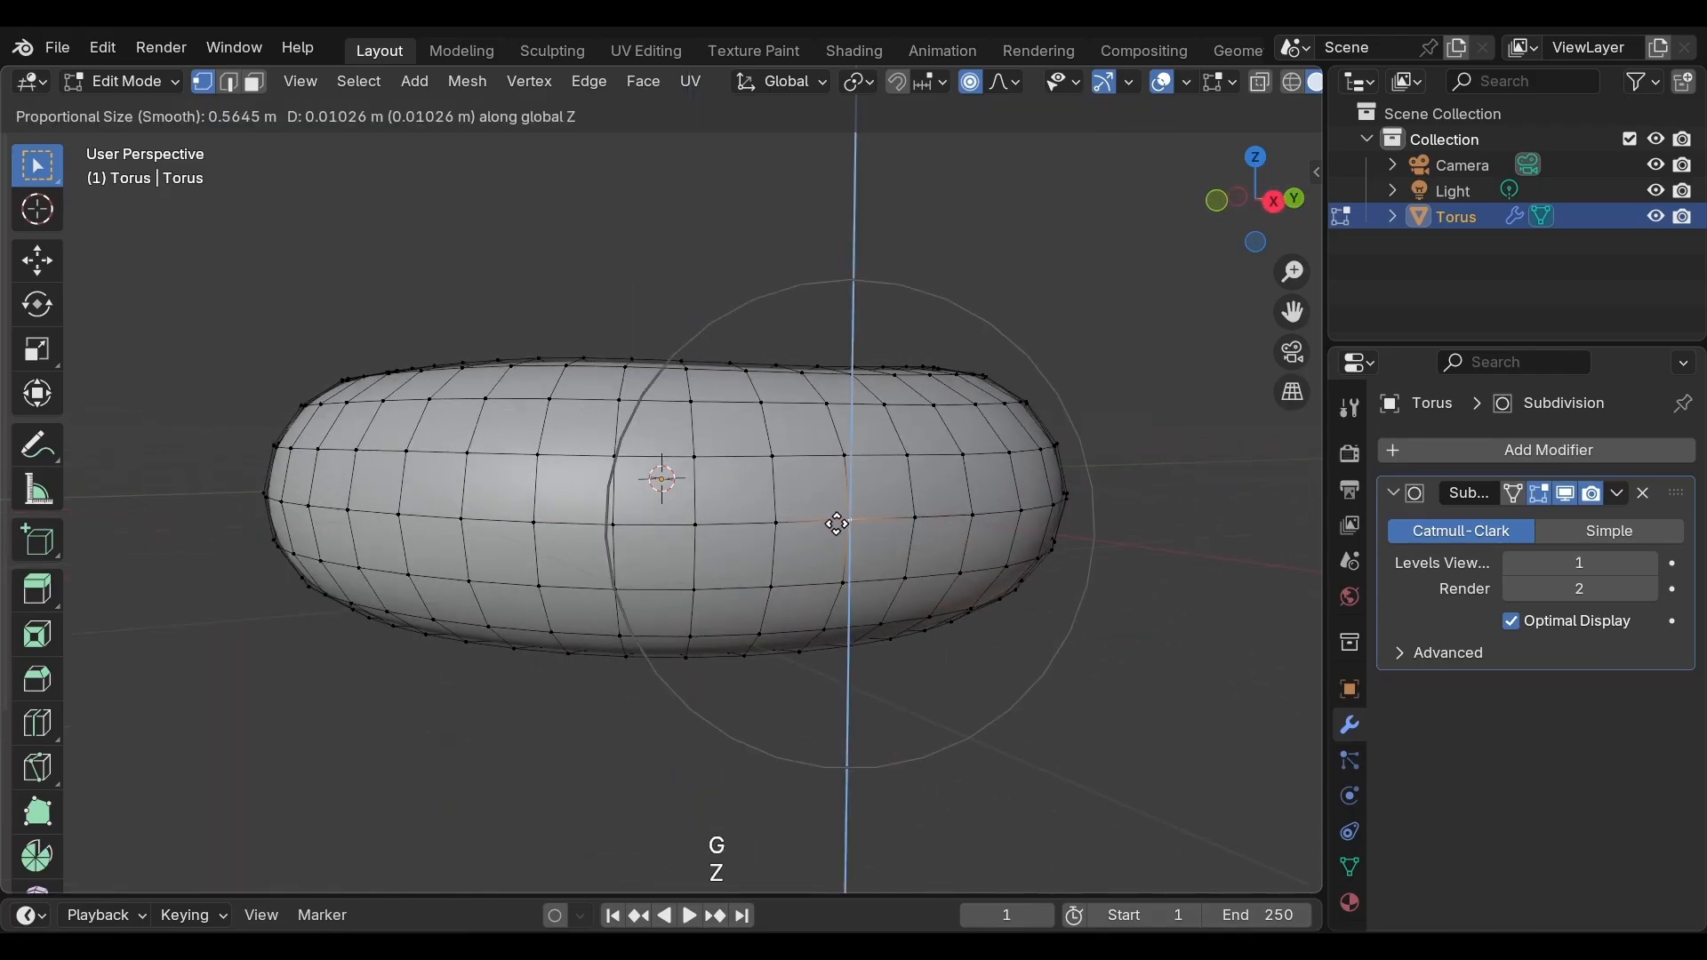
pyautogui.click(838, 533)
# Select a vertex on the torus's bottom edge and lower it along Z with a falloff of about 0.68
pyautogui.moveTo(838, 537); pyautogui.dragTo(678, 583, button='middle')
pyautogui.click(628, 583)
pyautogui.doubleClick(680, 614)
pyautogui.press('g')
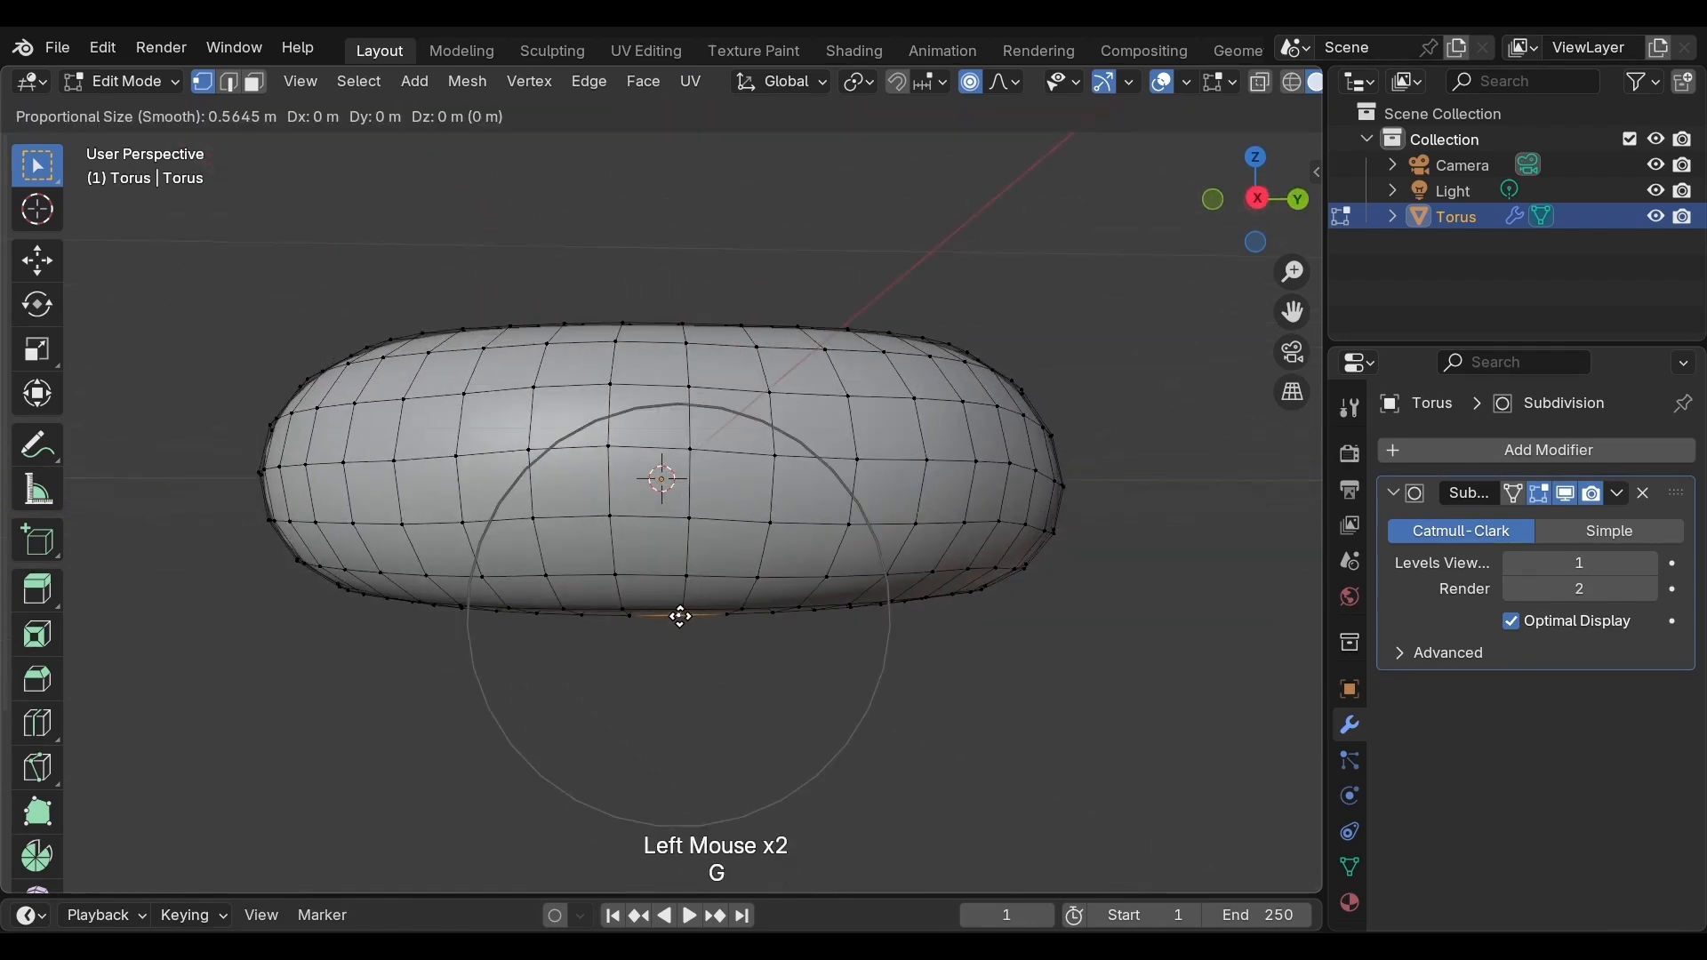
pyautogui.scroll(-4, 680, 616)
pyautogui.scroll(2, 680, 616)
pyautogui.press('z')
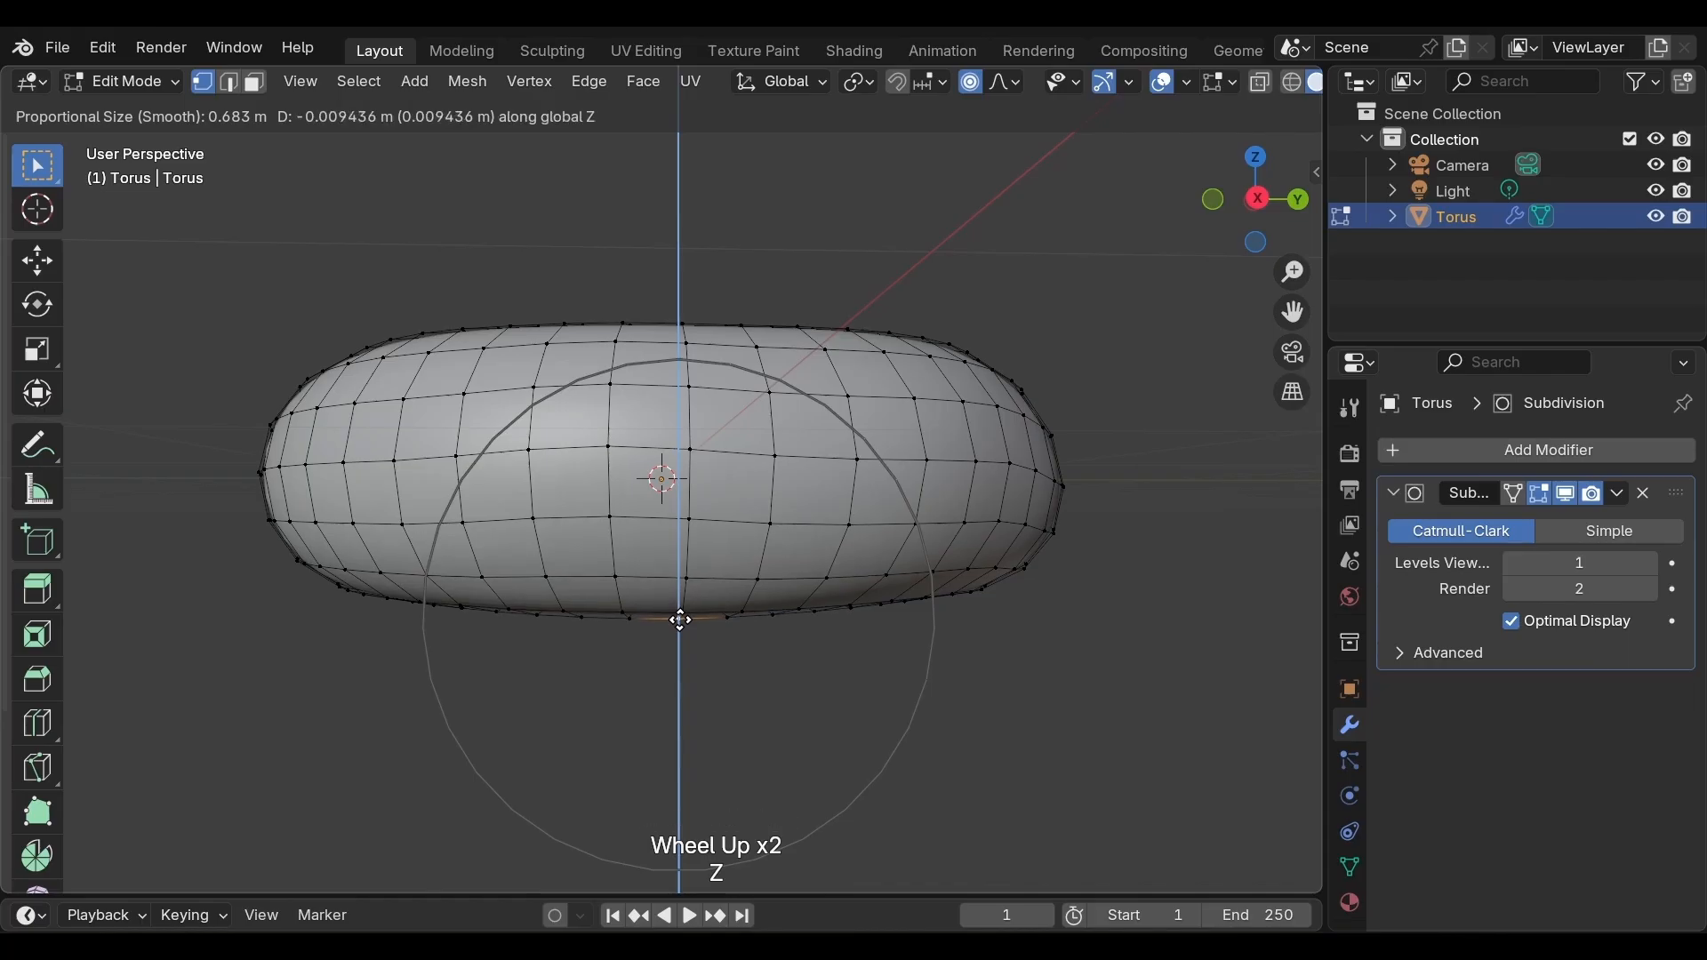
pyautogui.click(680, 628)
# Select a vertex on the inner underside and move it freely with proportional editing
pyautogui.moveTo(600, 615); pyautogui.dragTo(830, 598, button='middle')
pyautogui.moveTo(726, 618); pyautogui.dragTo(909, 584, button='middle')
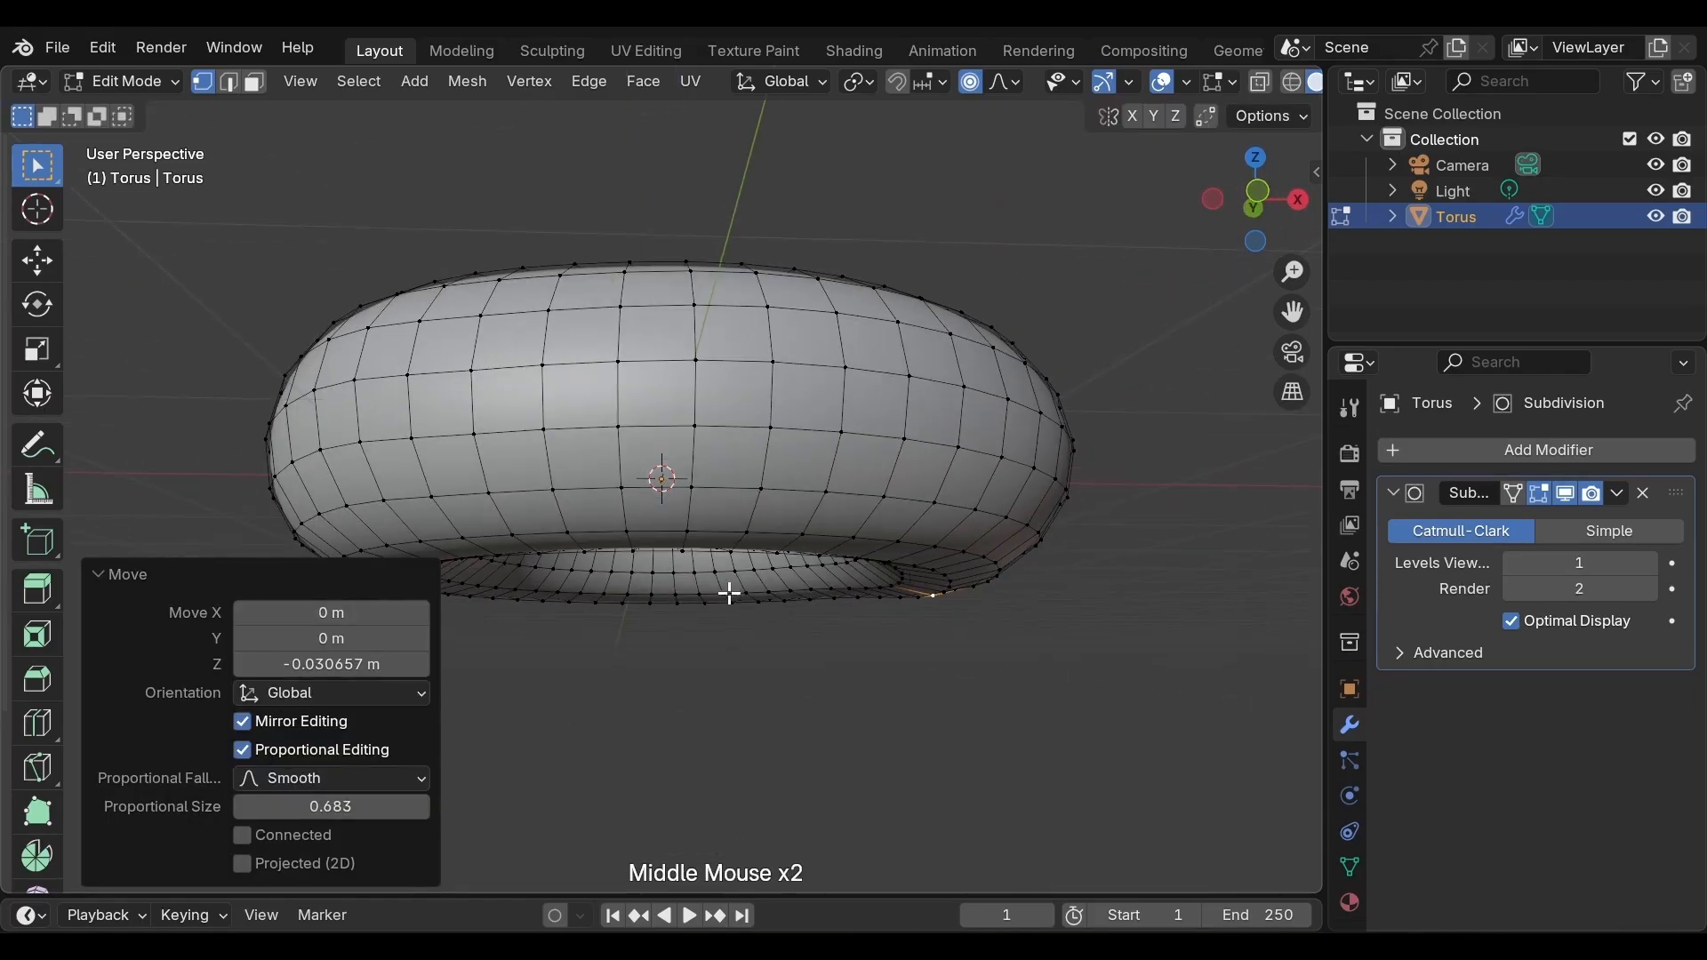
pyautogui.click(632, 551)
pyautogui.press('g')
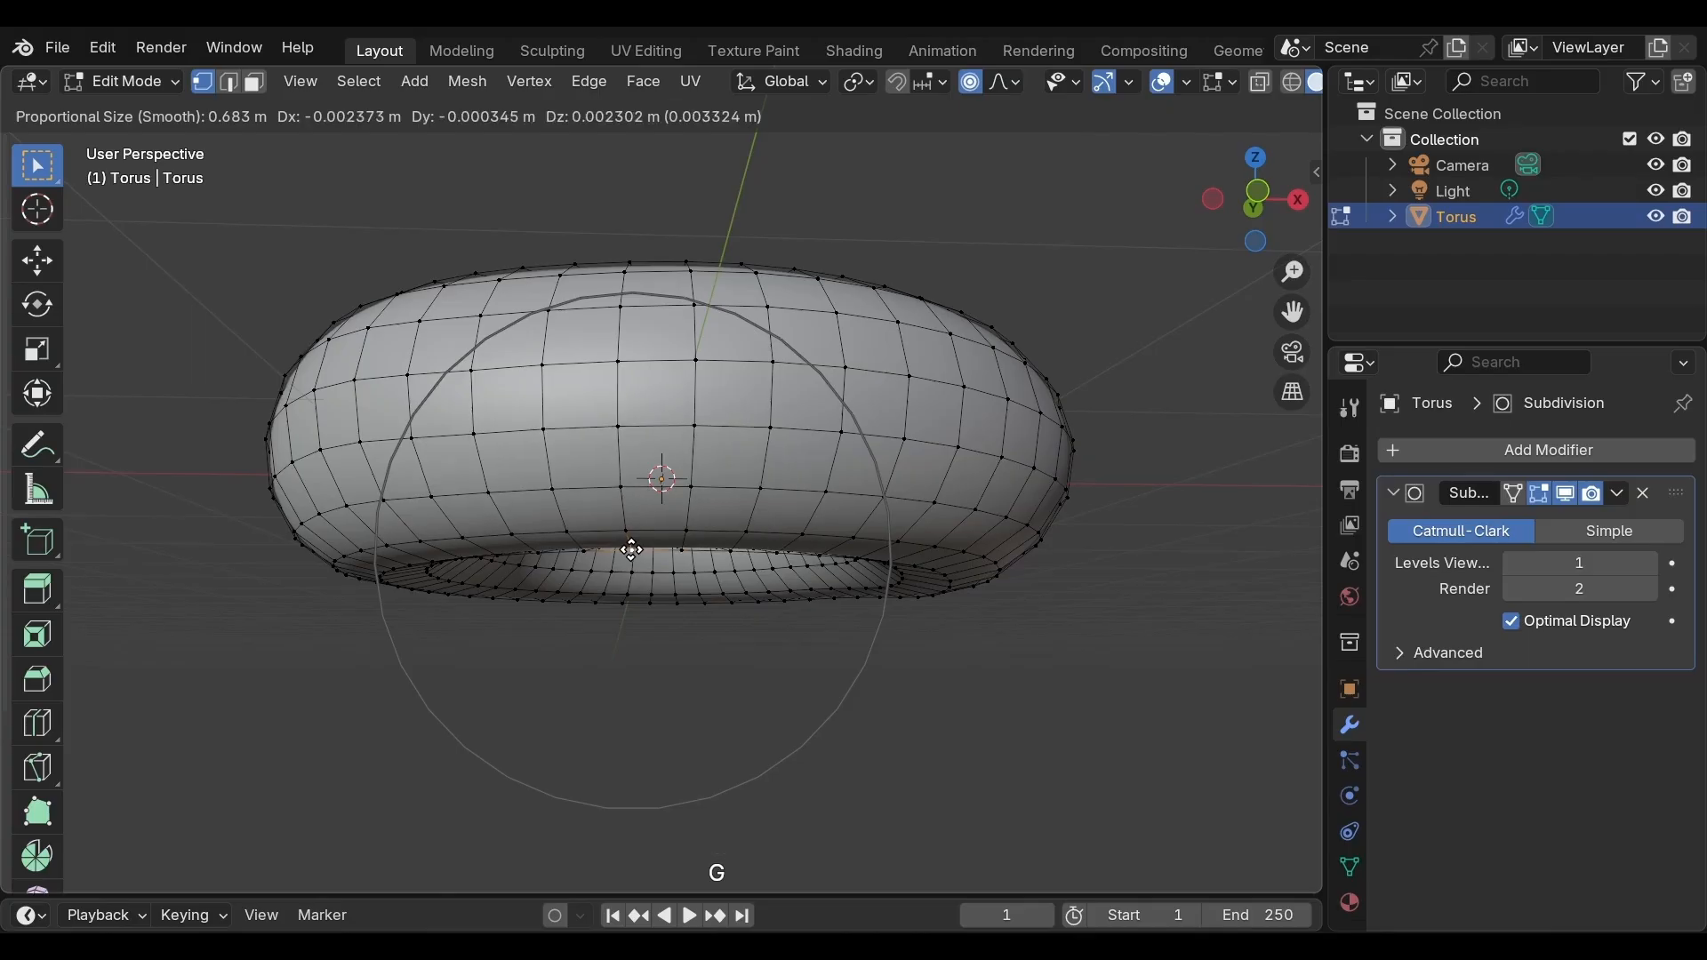
pyautogui.click(632, 538)
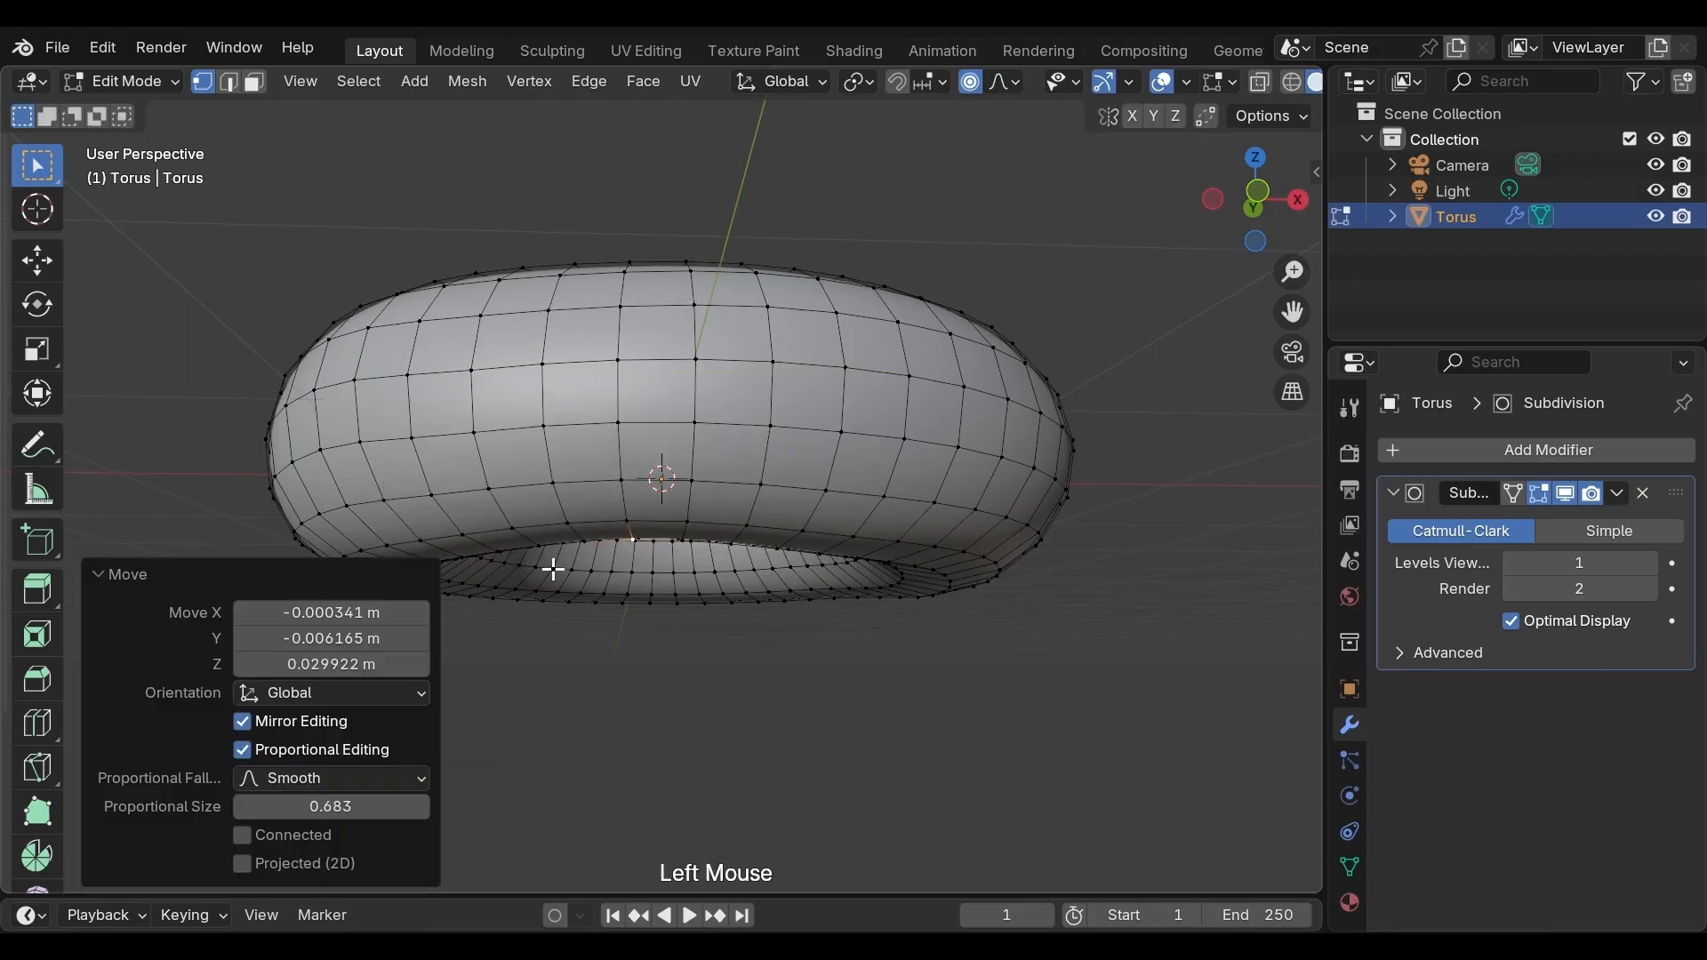
pyautogui.moveTo(553, 570); pyautogui.dragTo(688, 540, button='middle')
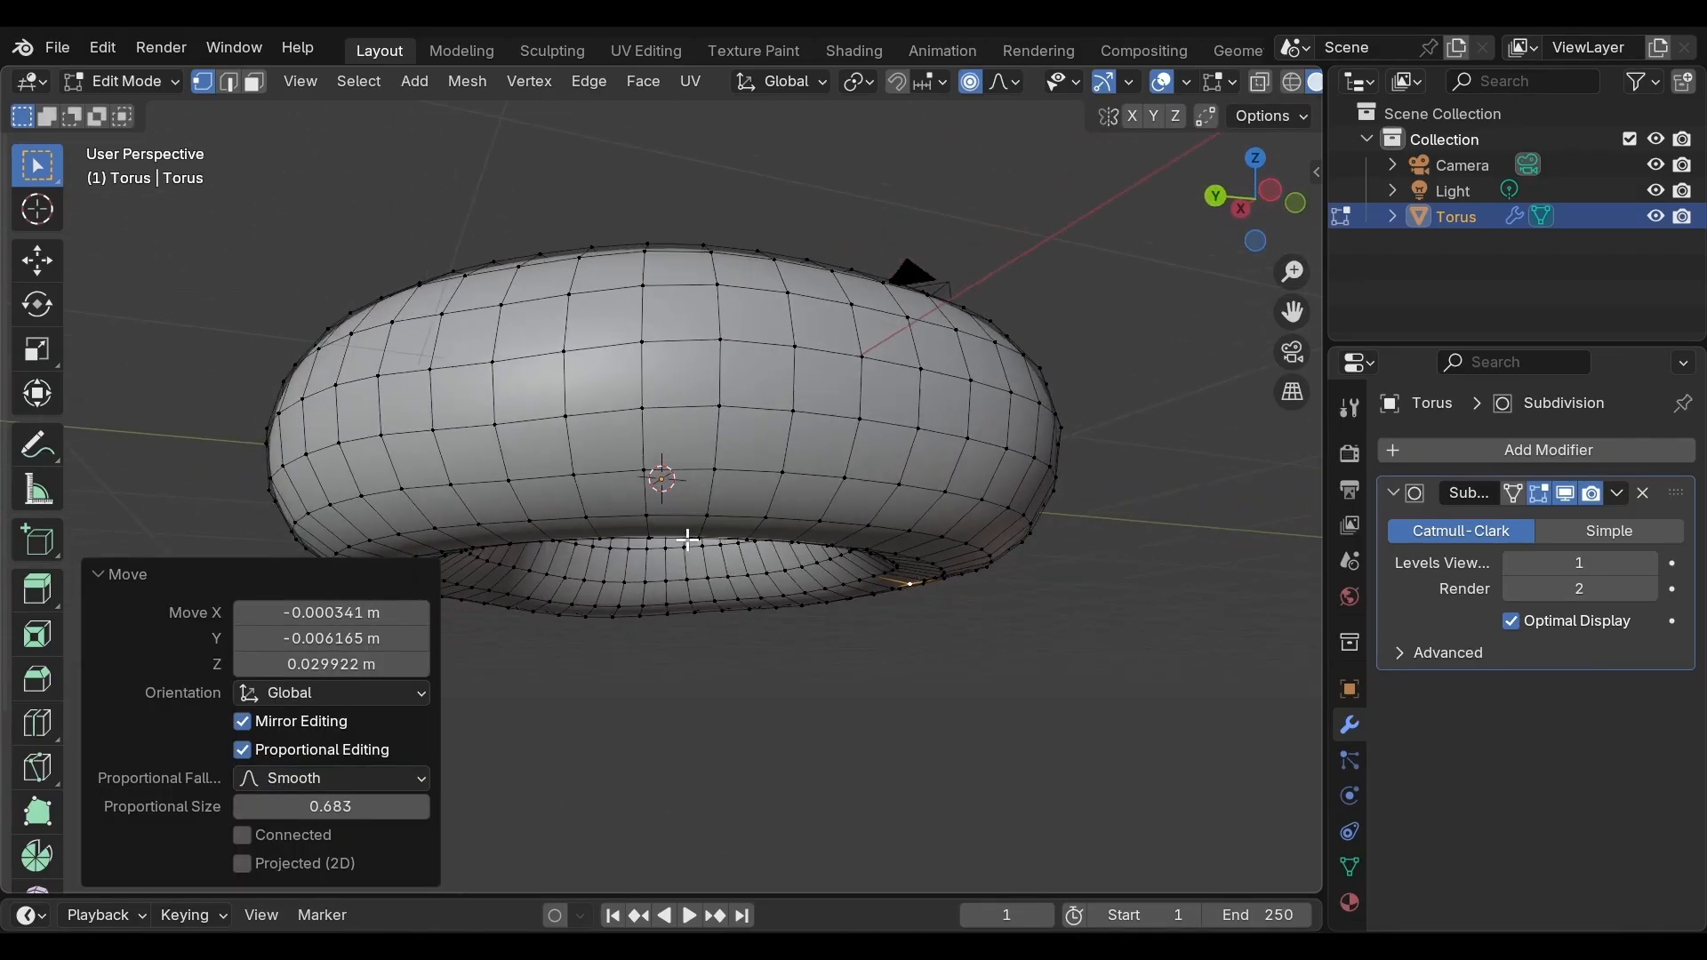
# Select a vertex on the inner underside and raise it slightly with proportional editing
pyautogui.click(649, 542)
pyautogui.press('g')
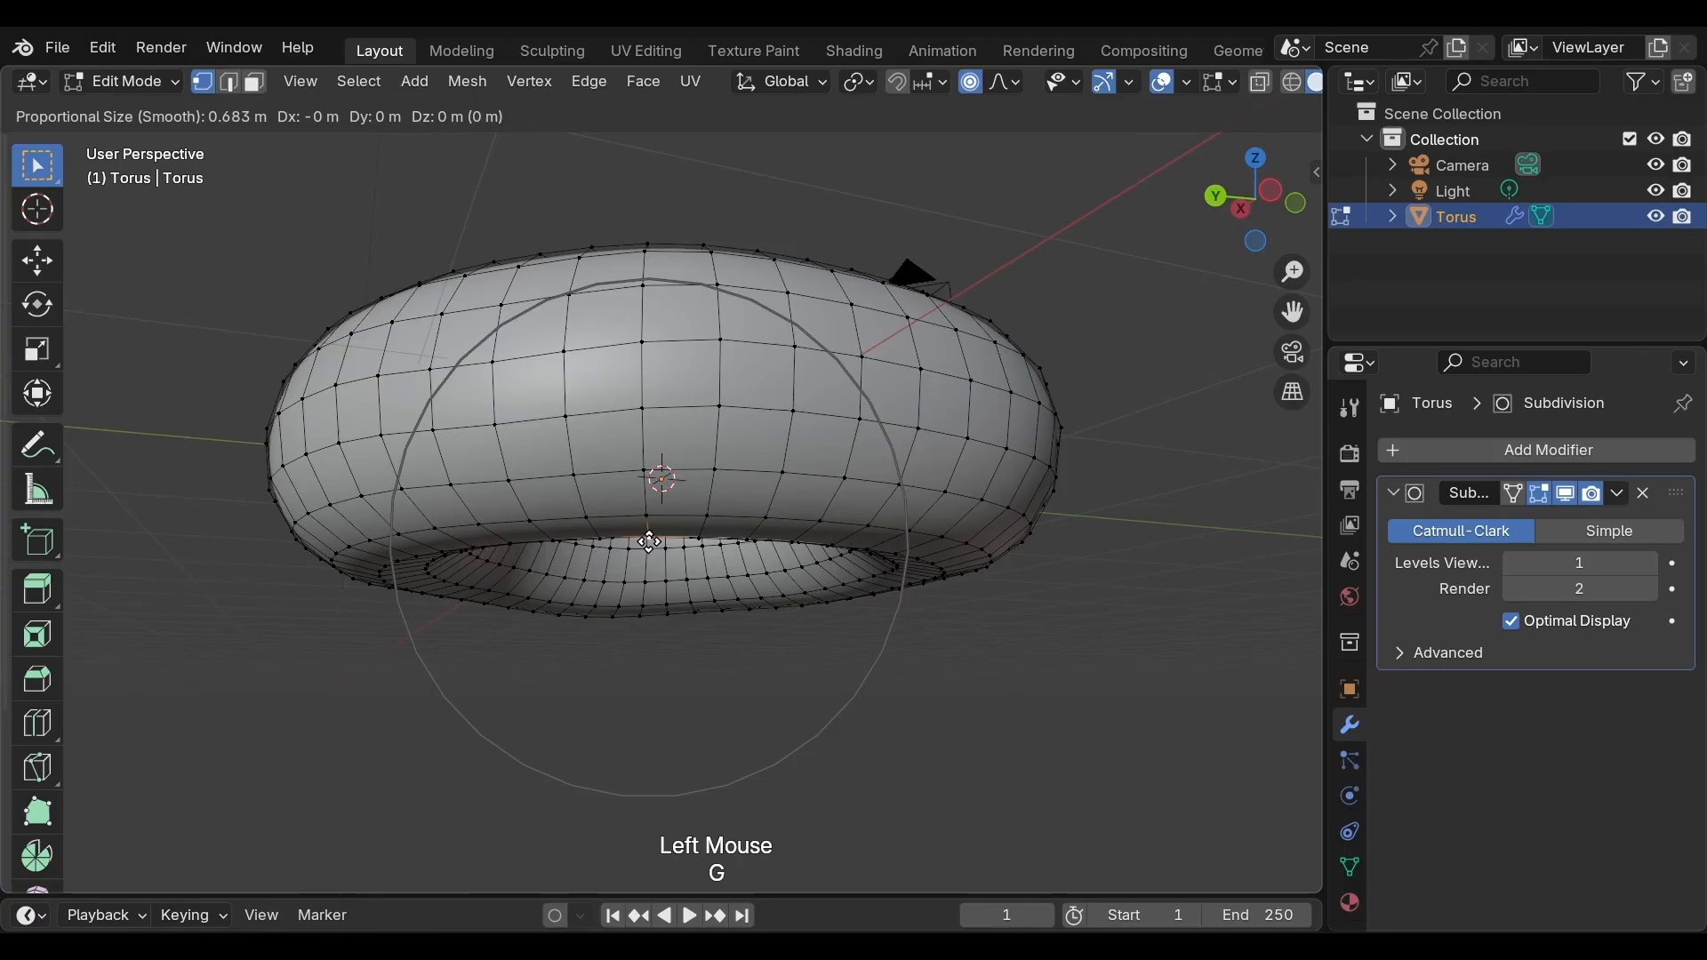
pyautogui.click(650, 530)
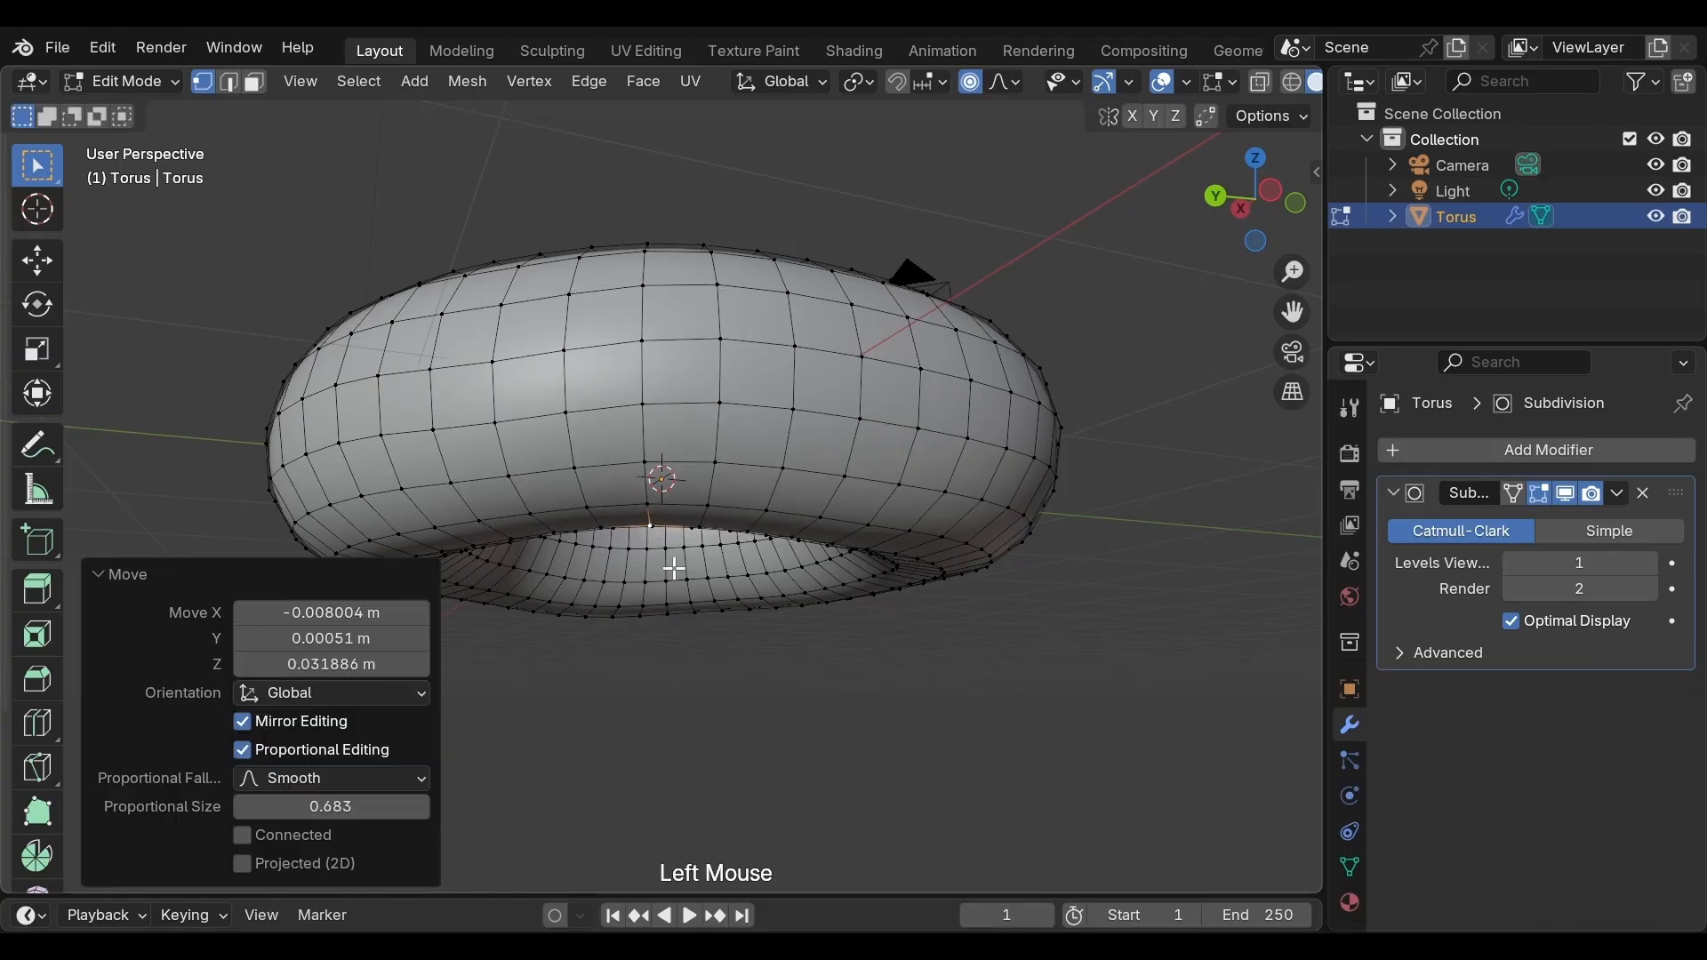
# From a top view, select a vertex on the inner ring and move it outward with proportional editing
pyautogui.moveTo(674, 570); pyautogui.dragTo(775, 498, button='middle')
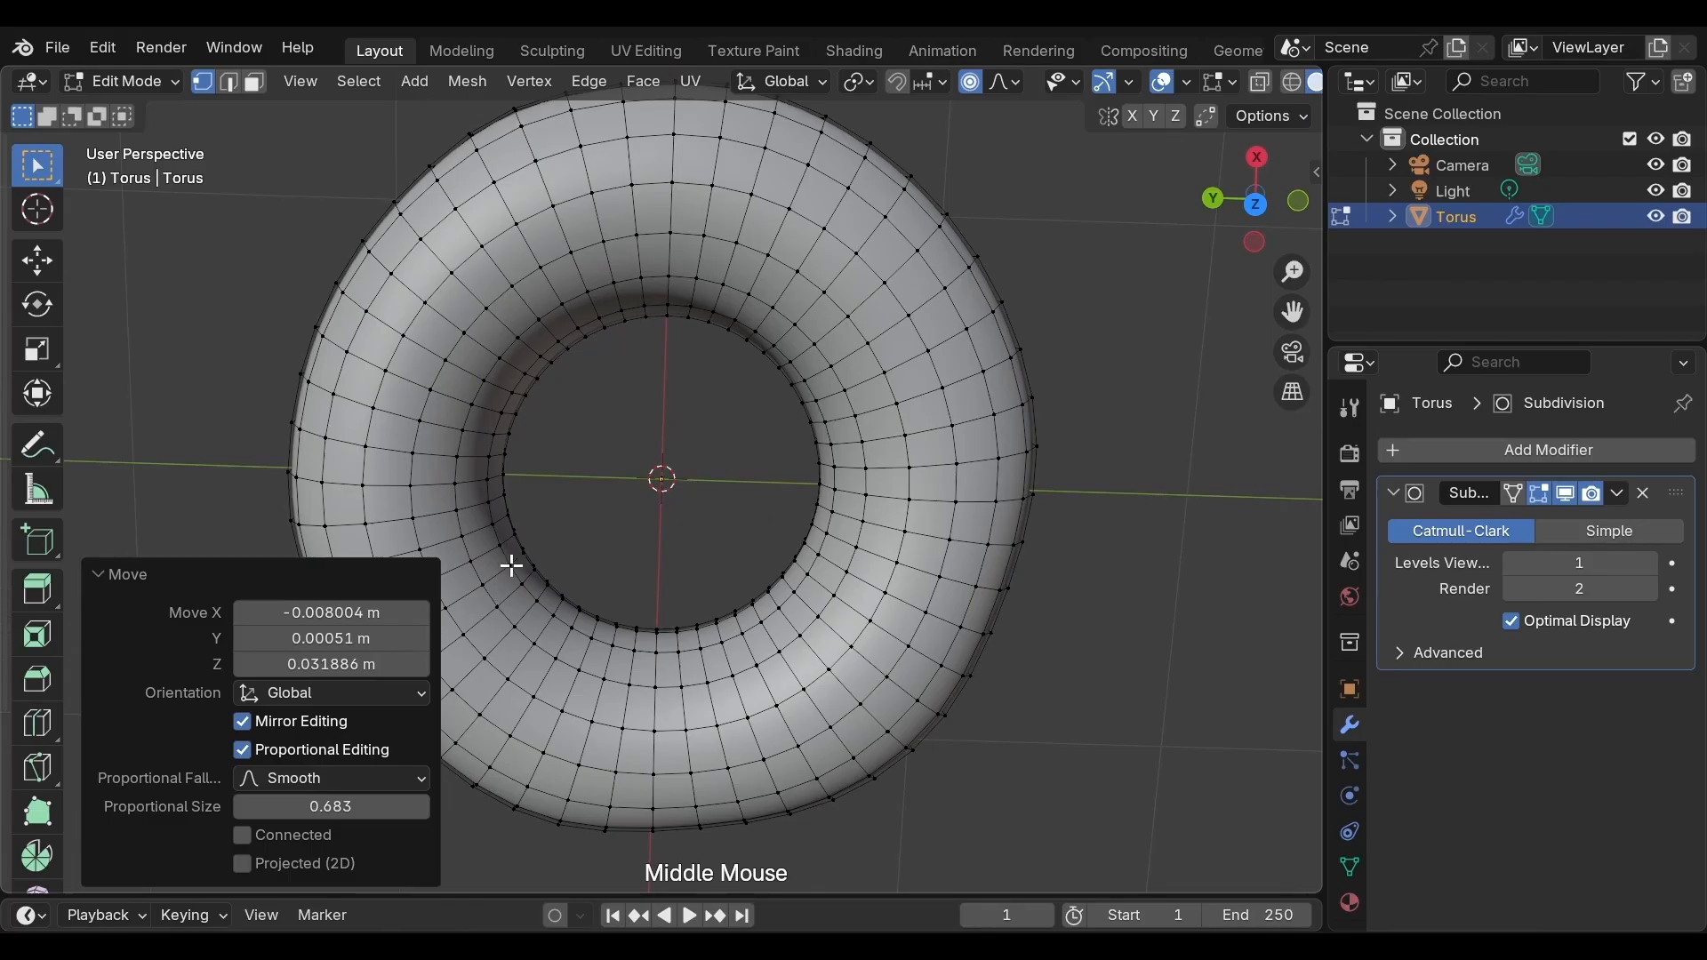
pyautogui.click(518, 392)
pyautogui.press('g')
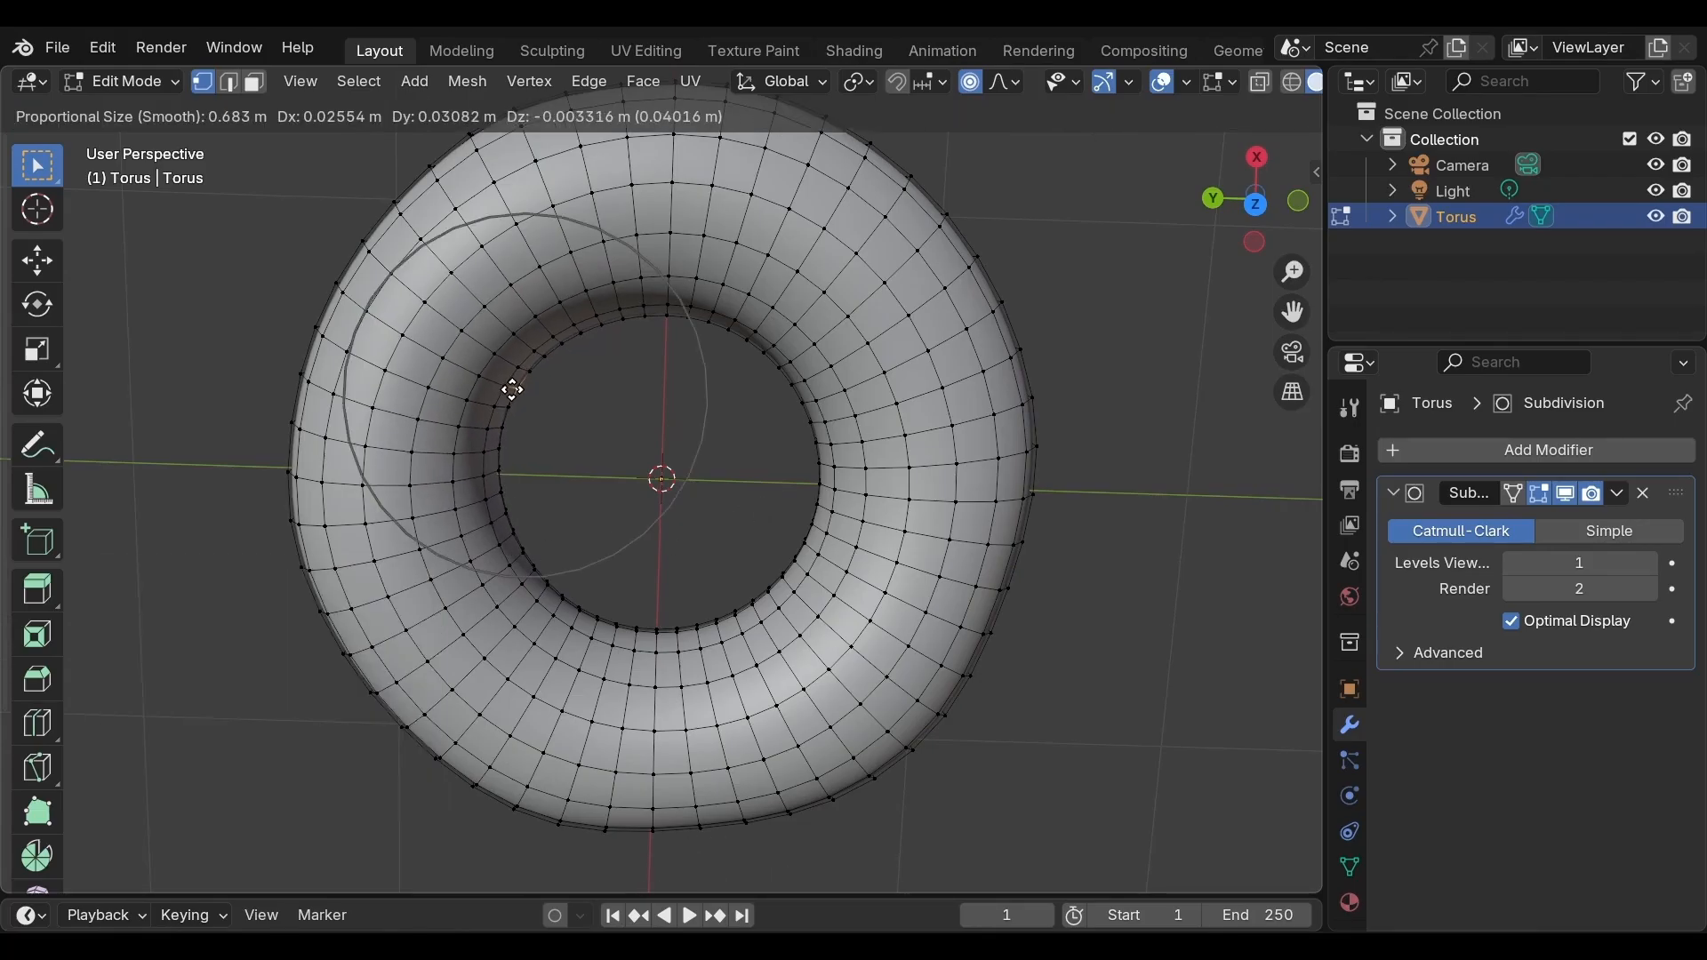
pyautogui.click(512, 389)
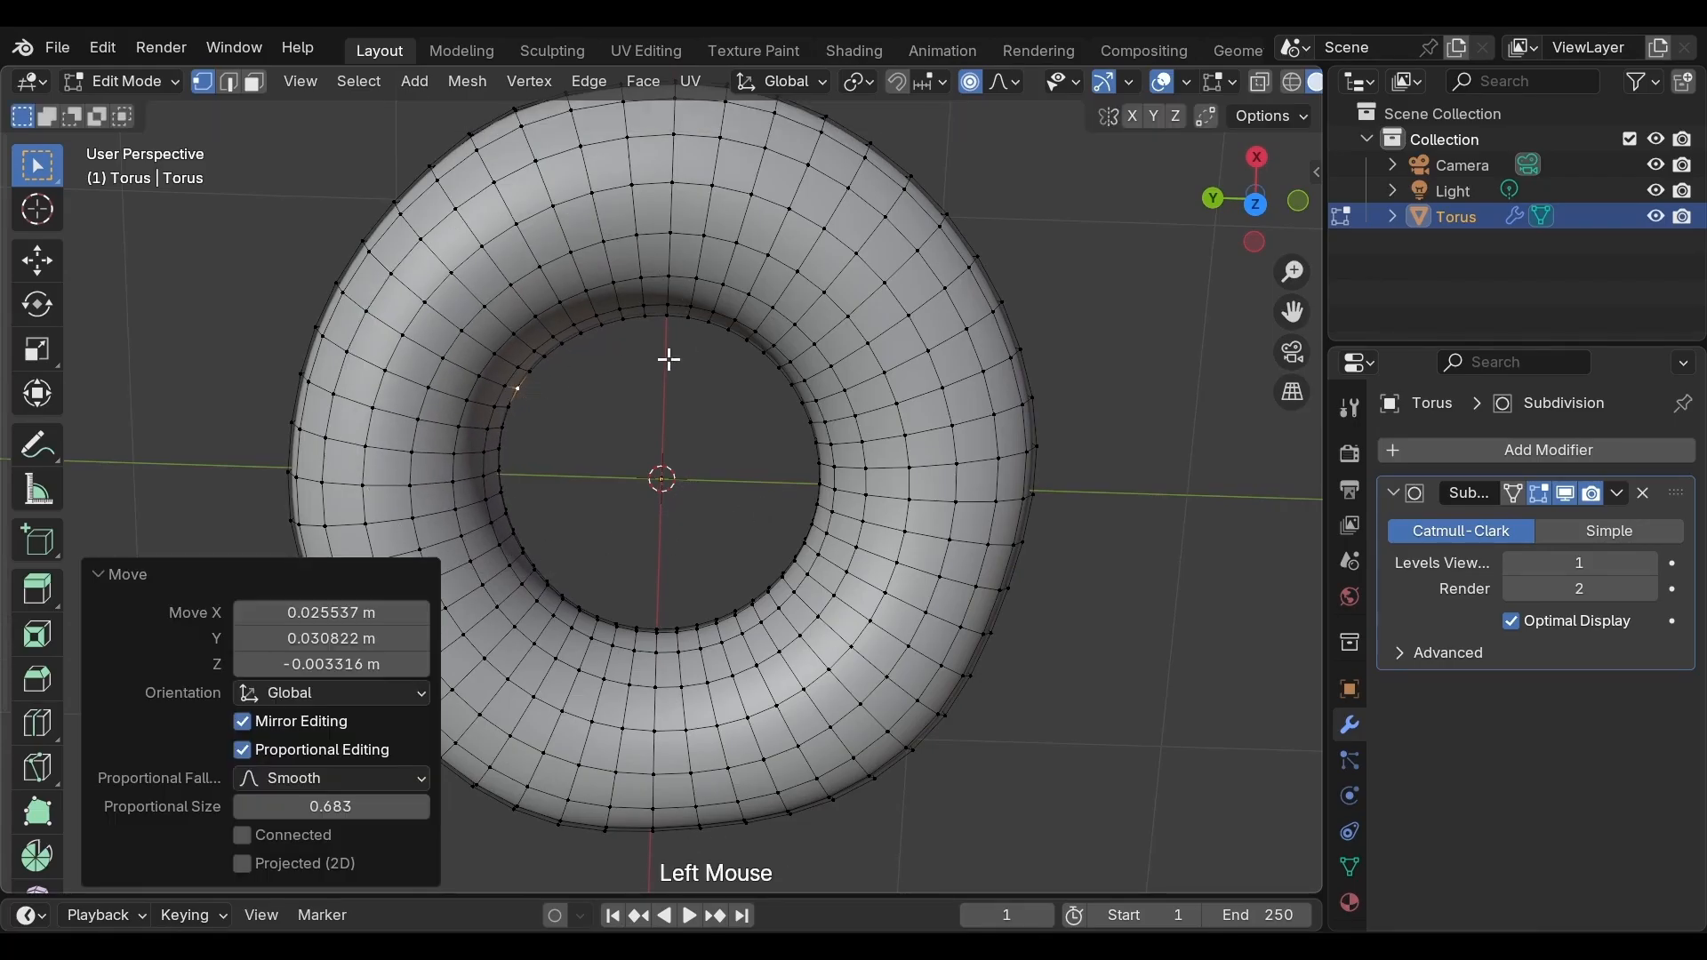
# Select a vertex on the inner top edge and move it with the proportional size reduced to about 0.56
pyautogui.click(708, 322)
pyautogui.press('g')
pyautogui.scroll(-2, 709, 322)
pyautogui.scroll(3, 708, 323)
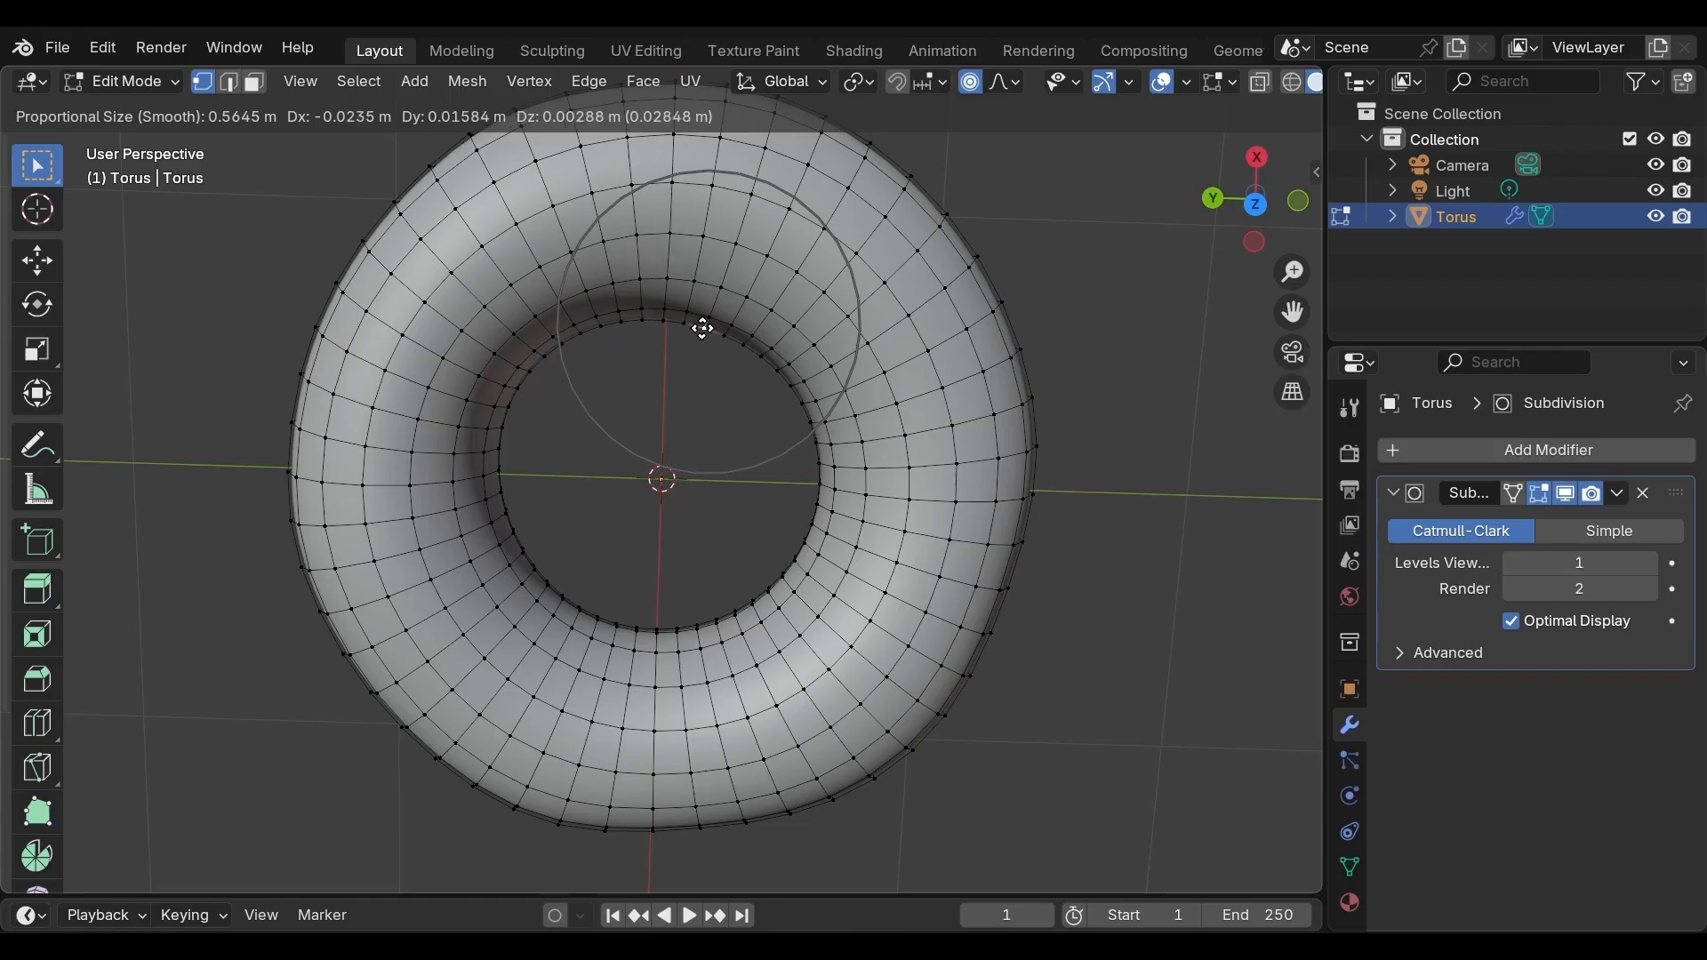
pyautogui.click(702, 328)
# Select a vertex on the right side of the inner ring and move it freely
pyautogui.moveTo(751, 451); pyautogui.dragTo(709, 365, button='middle')
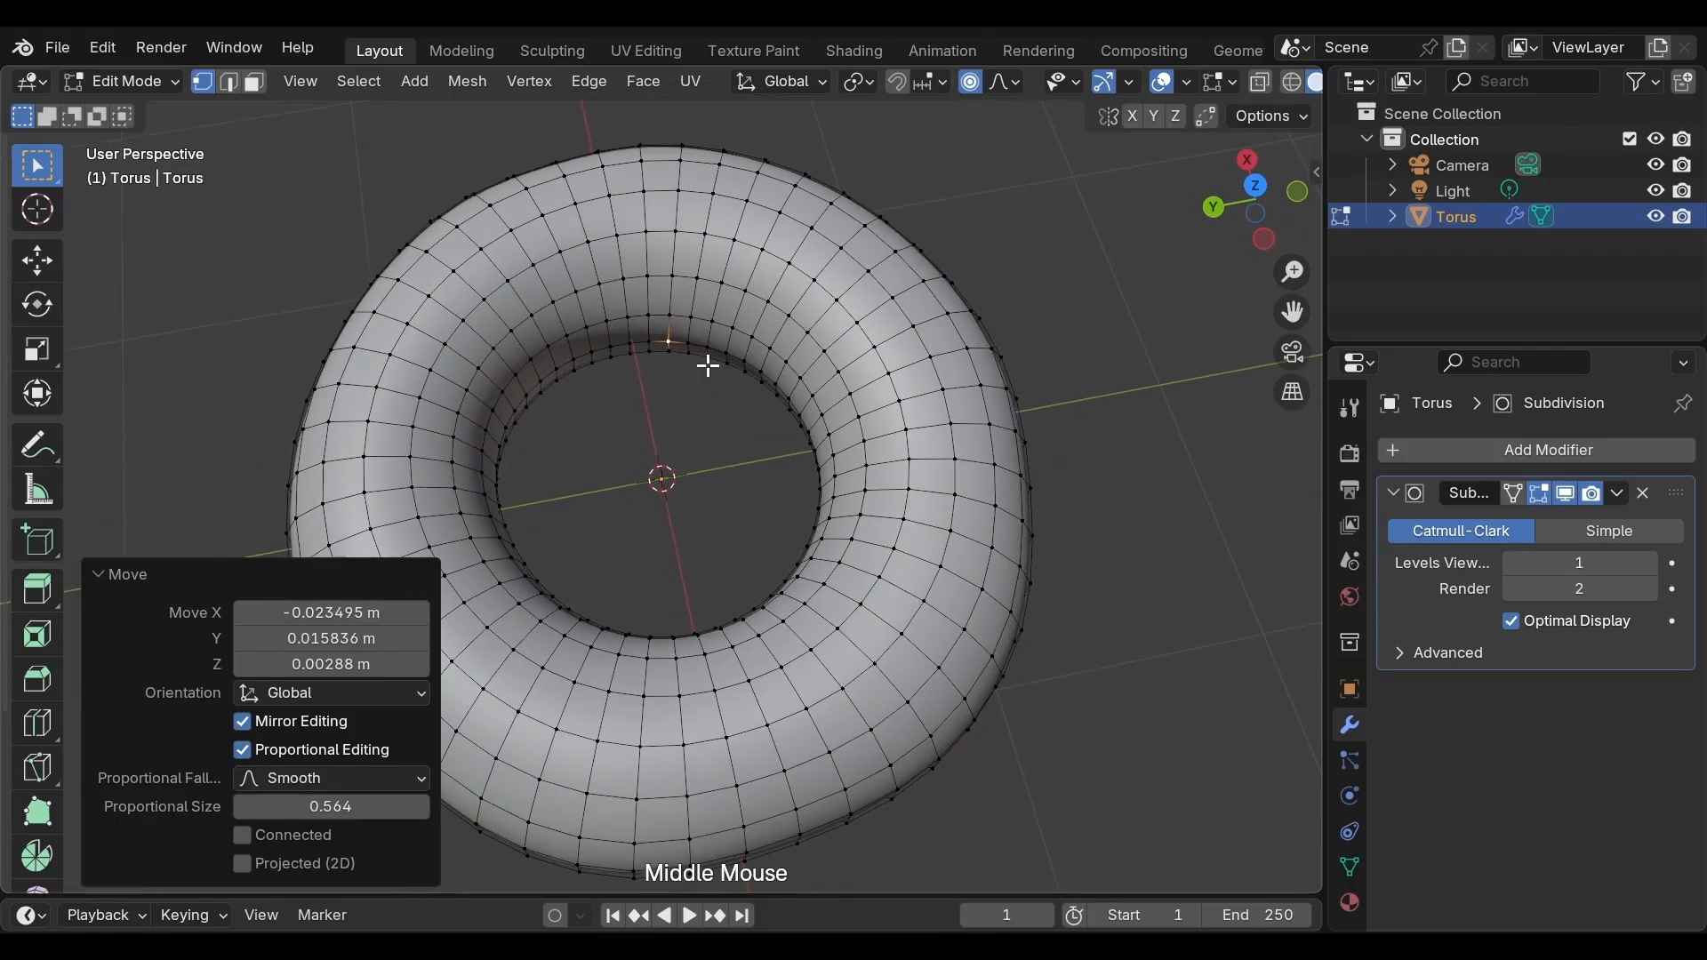
pyautogui.click(822, 464)
pyautogui.press('g')
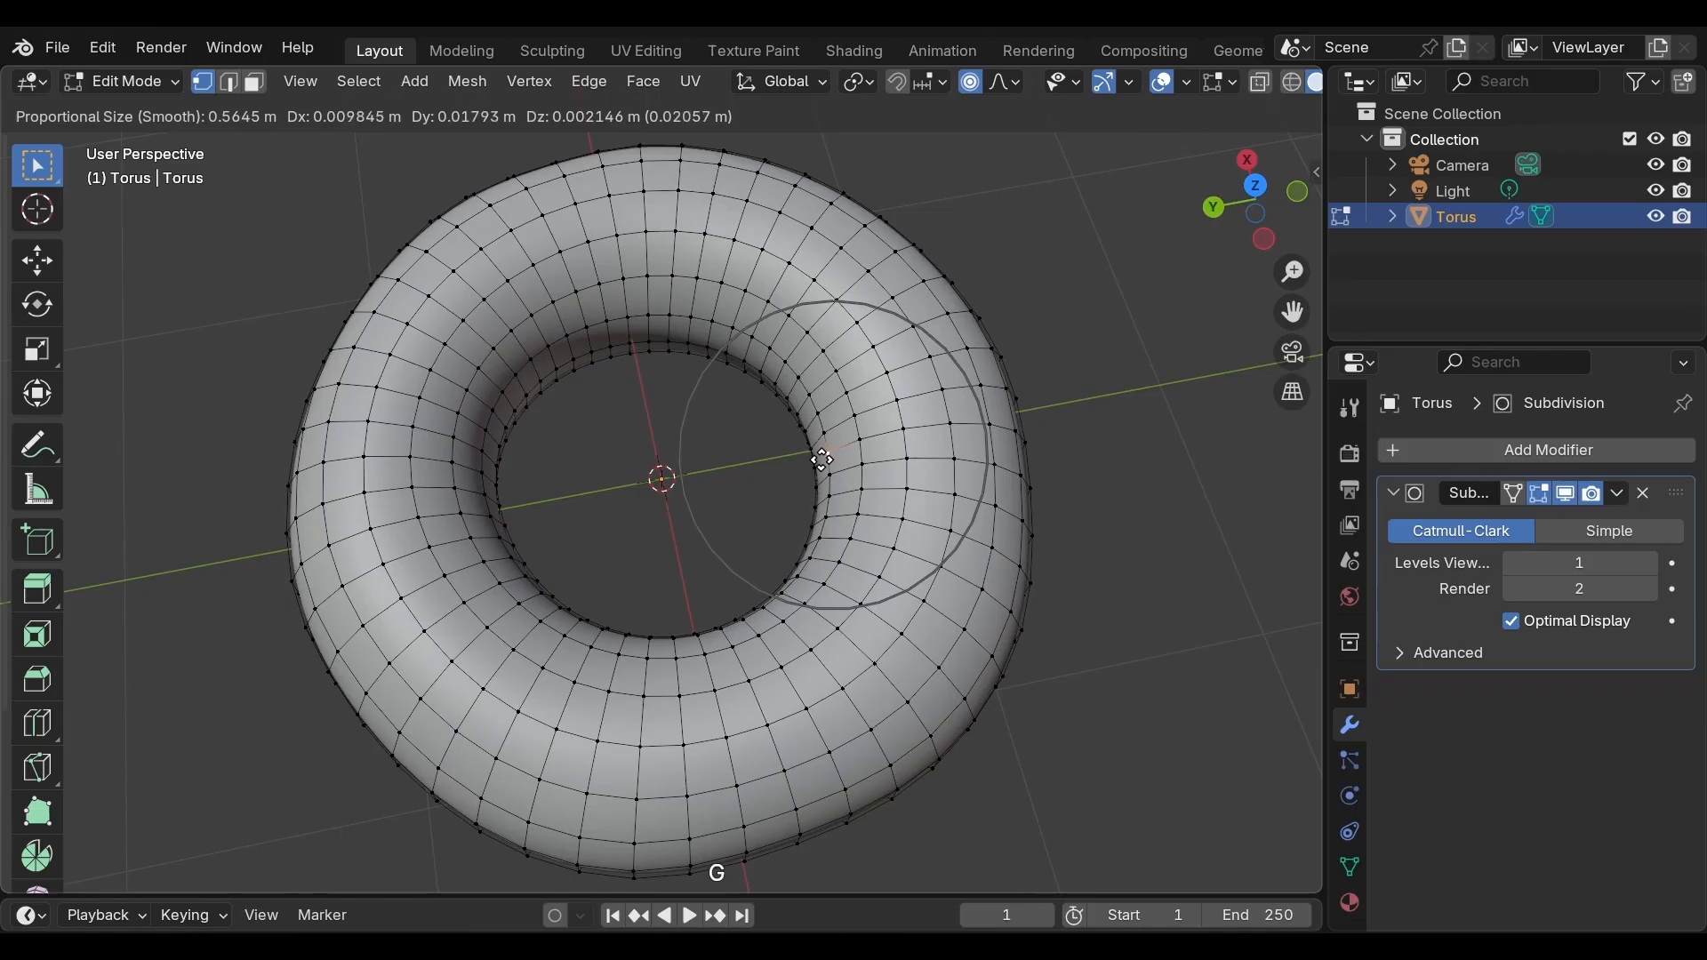
pyautogui.click(816, 466)
# Select a vertex on the lower-left inner ring and nudge it slightly with proportional editing
pyautogui.moveTo(800, 483); pyautogui.dragTo(605, 552, button='middle')
pyautogui.scroll(2, 551, 562)
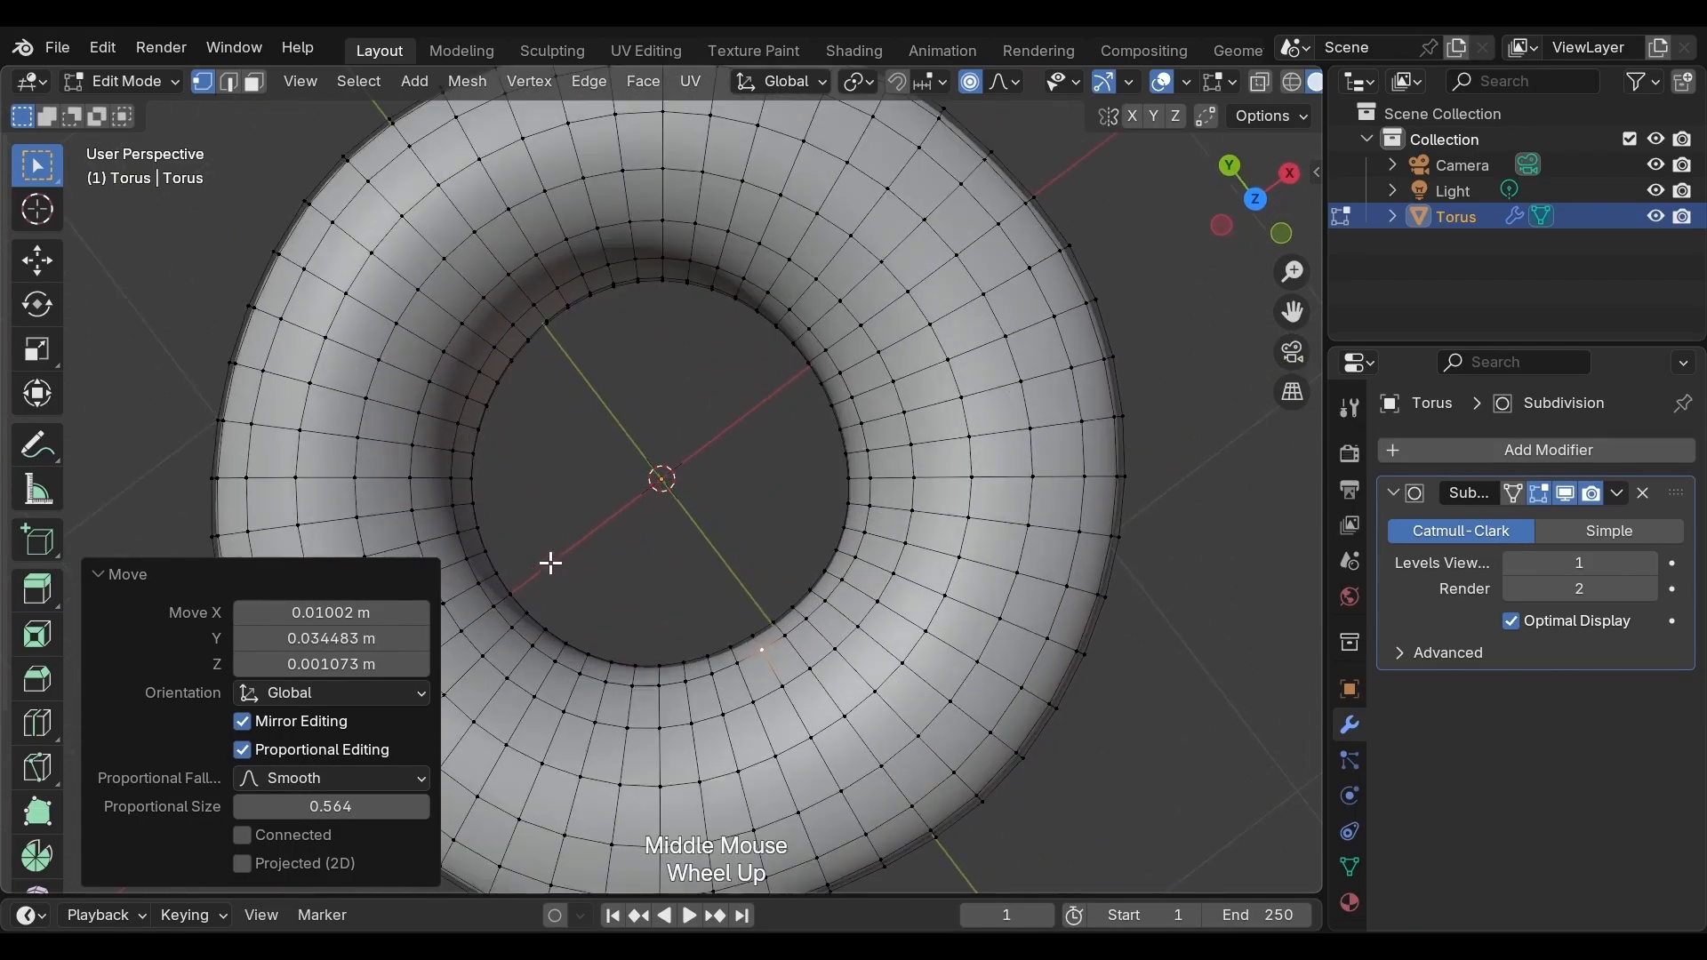
pyautogui.click(507, 598)
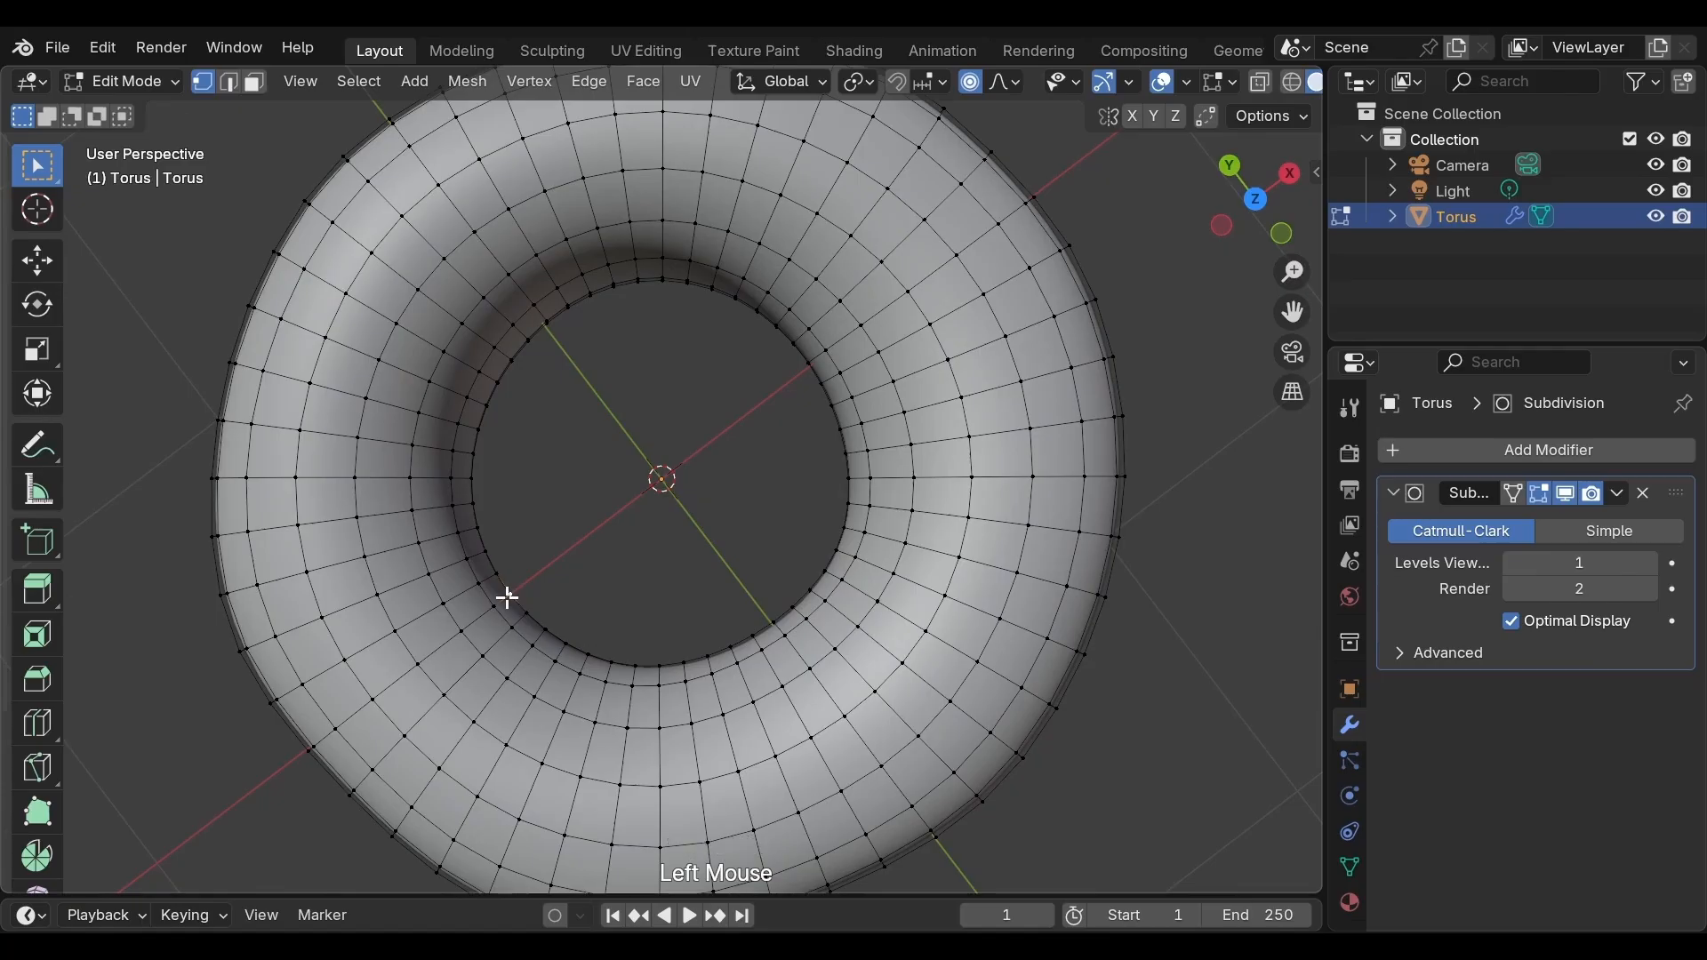
pyautogui.press('g')
pyautogui.click(503, 599)
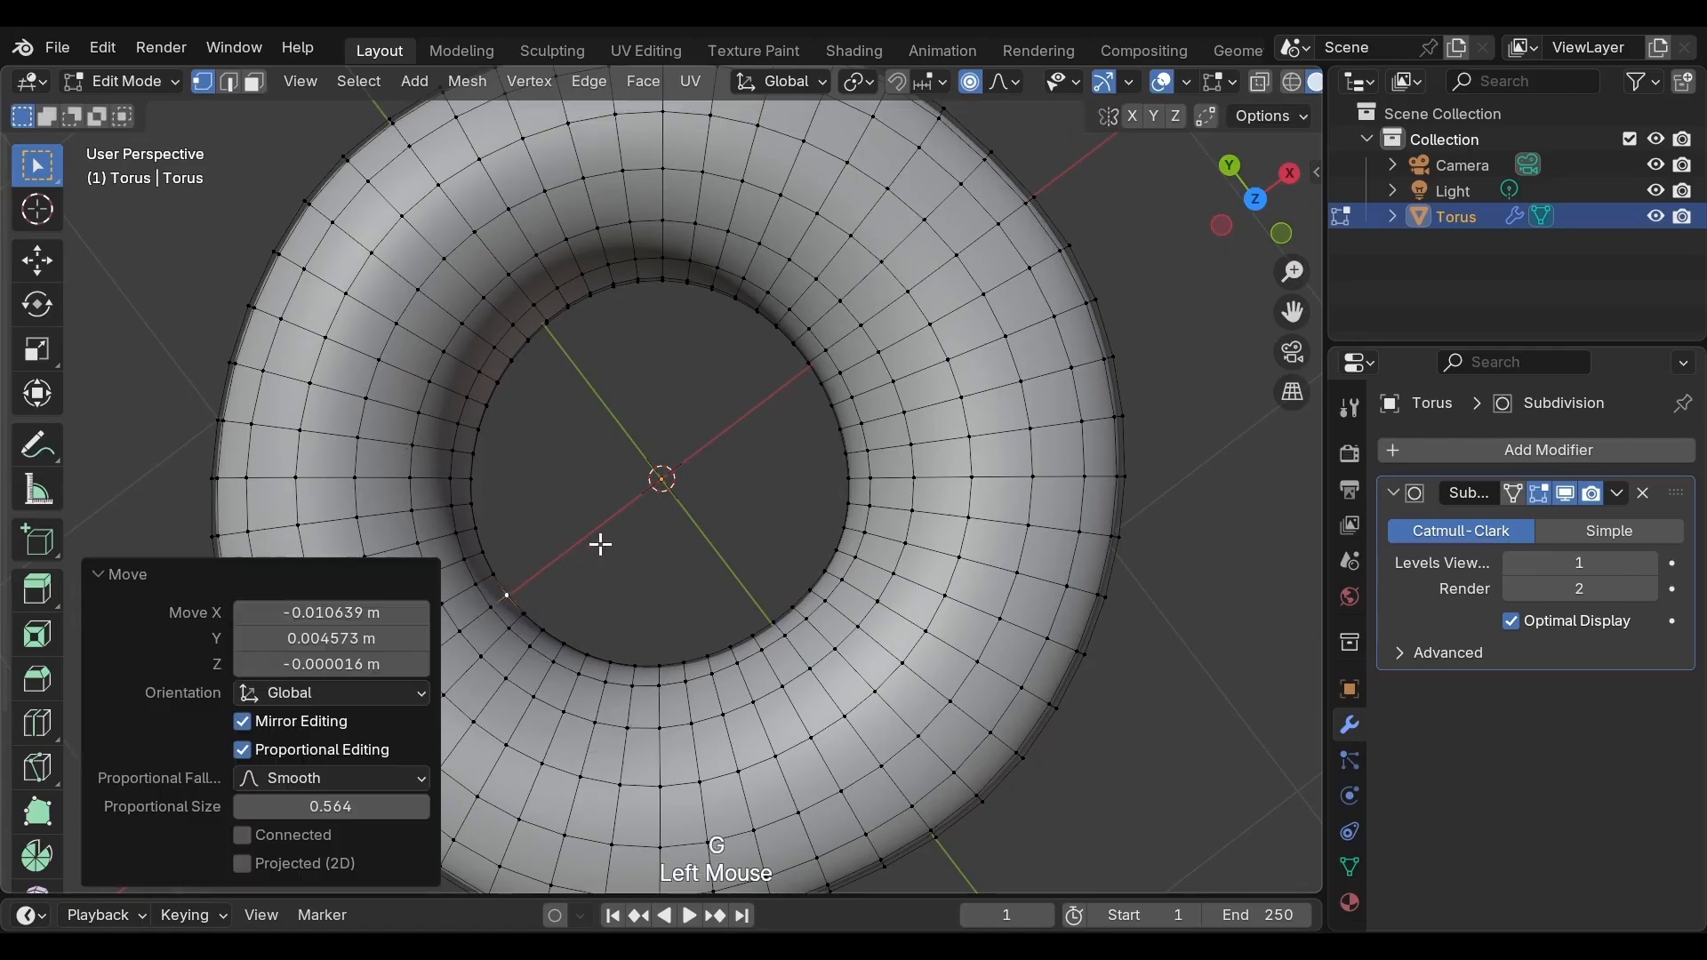
# Select a vertex on the upper-right inner ring and nudge it slightly
pyautogui.click(829, 373)
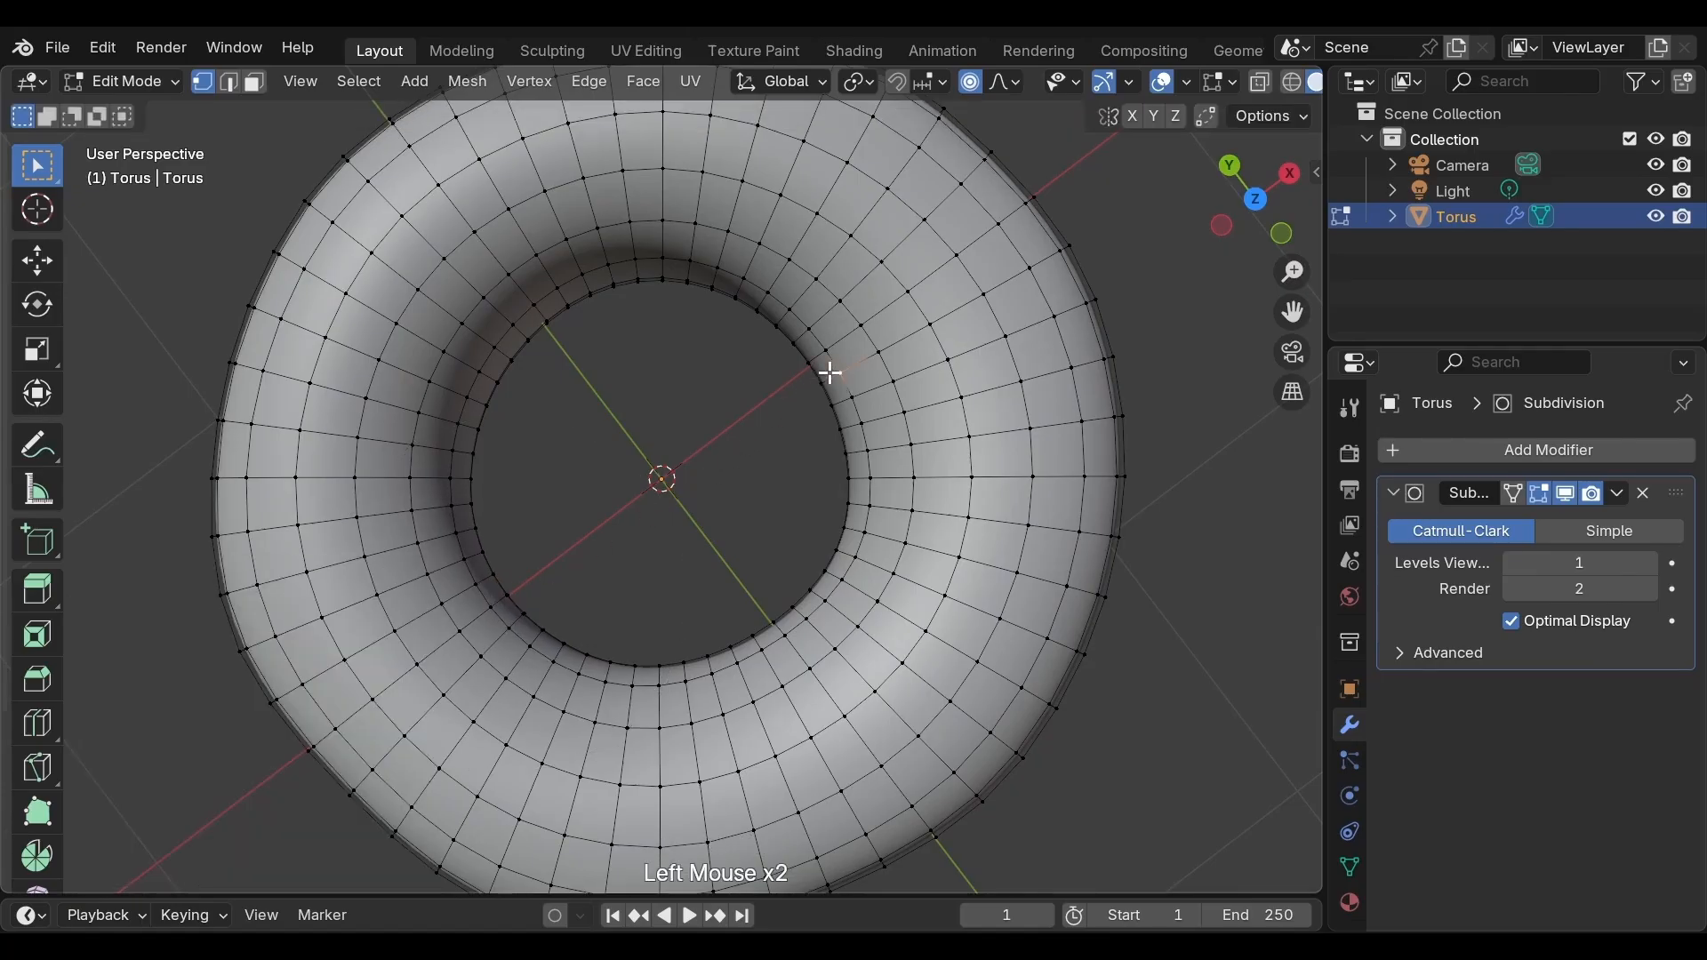
pyautogui.press('g')
pyautogui.click(820, 372)
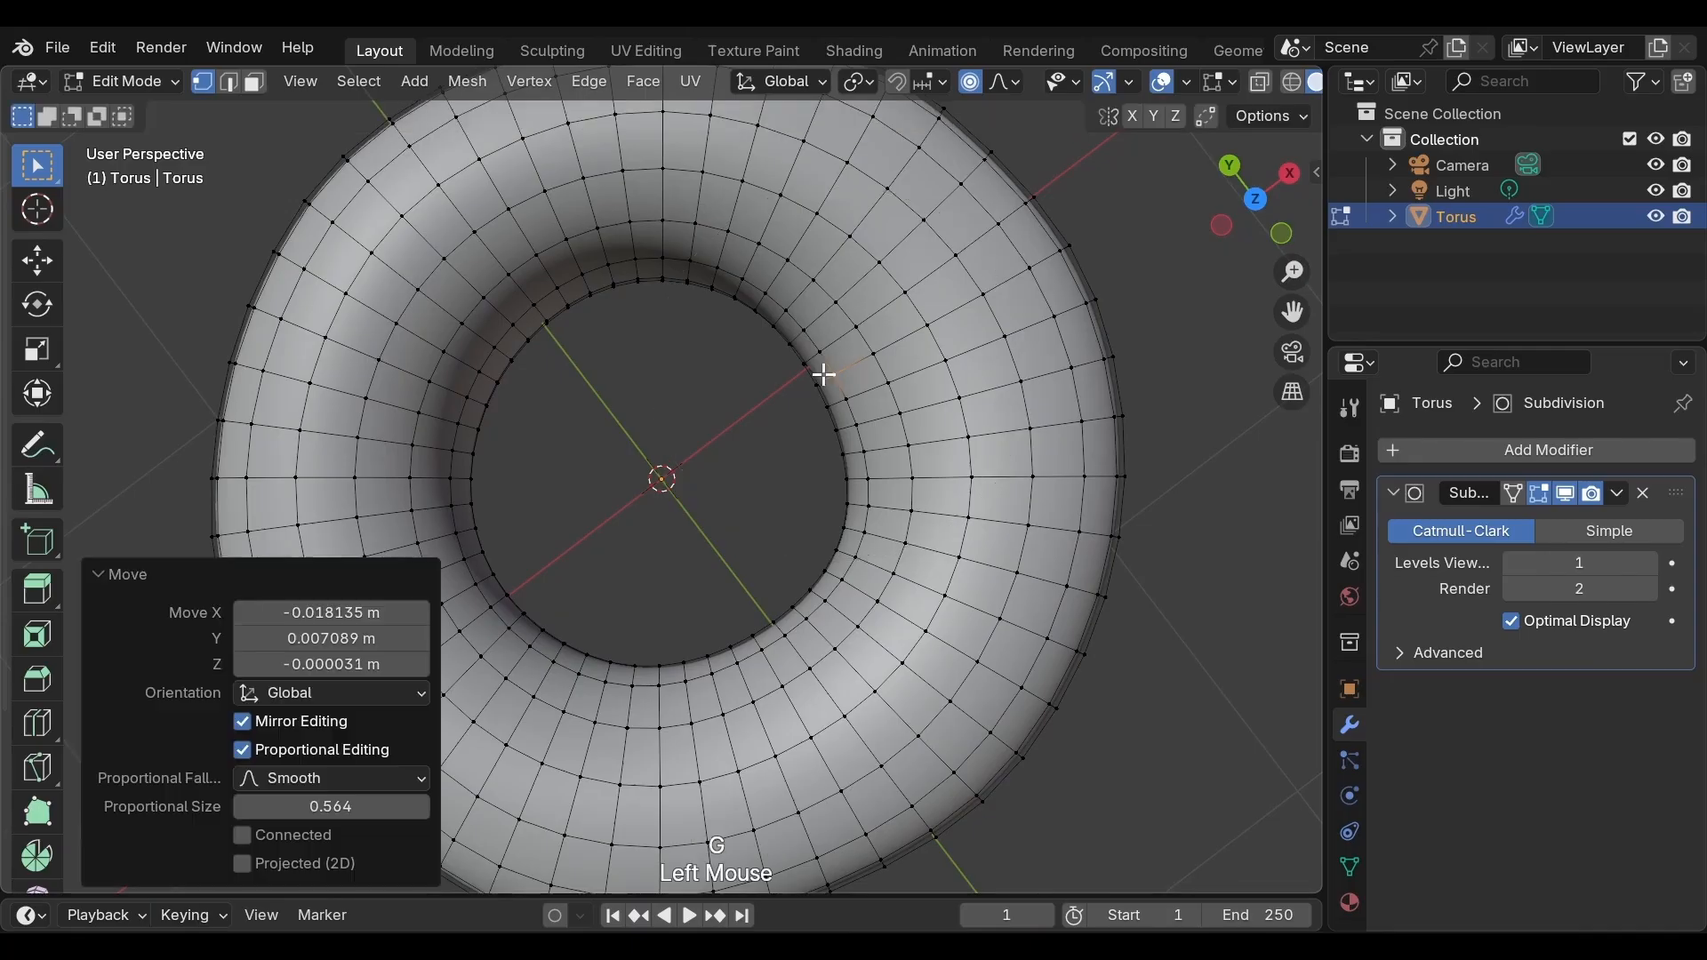
# Switch to Object Mode and inspect the donut's smoothed shape from several angles
pyautogui.scroll(-3, 728, 455)
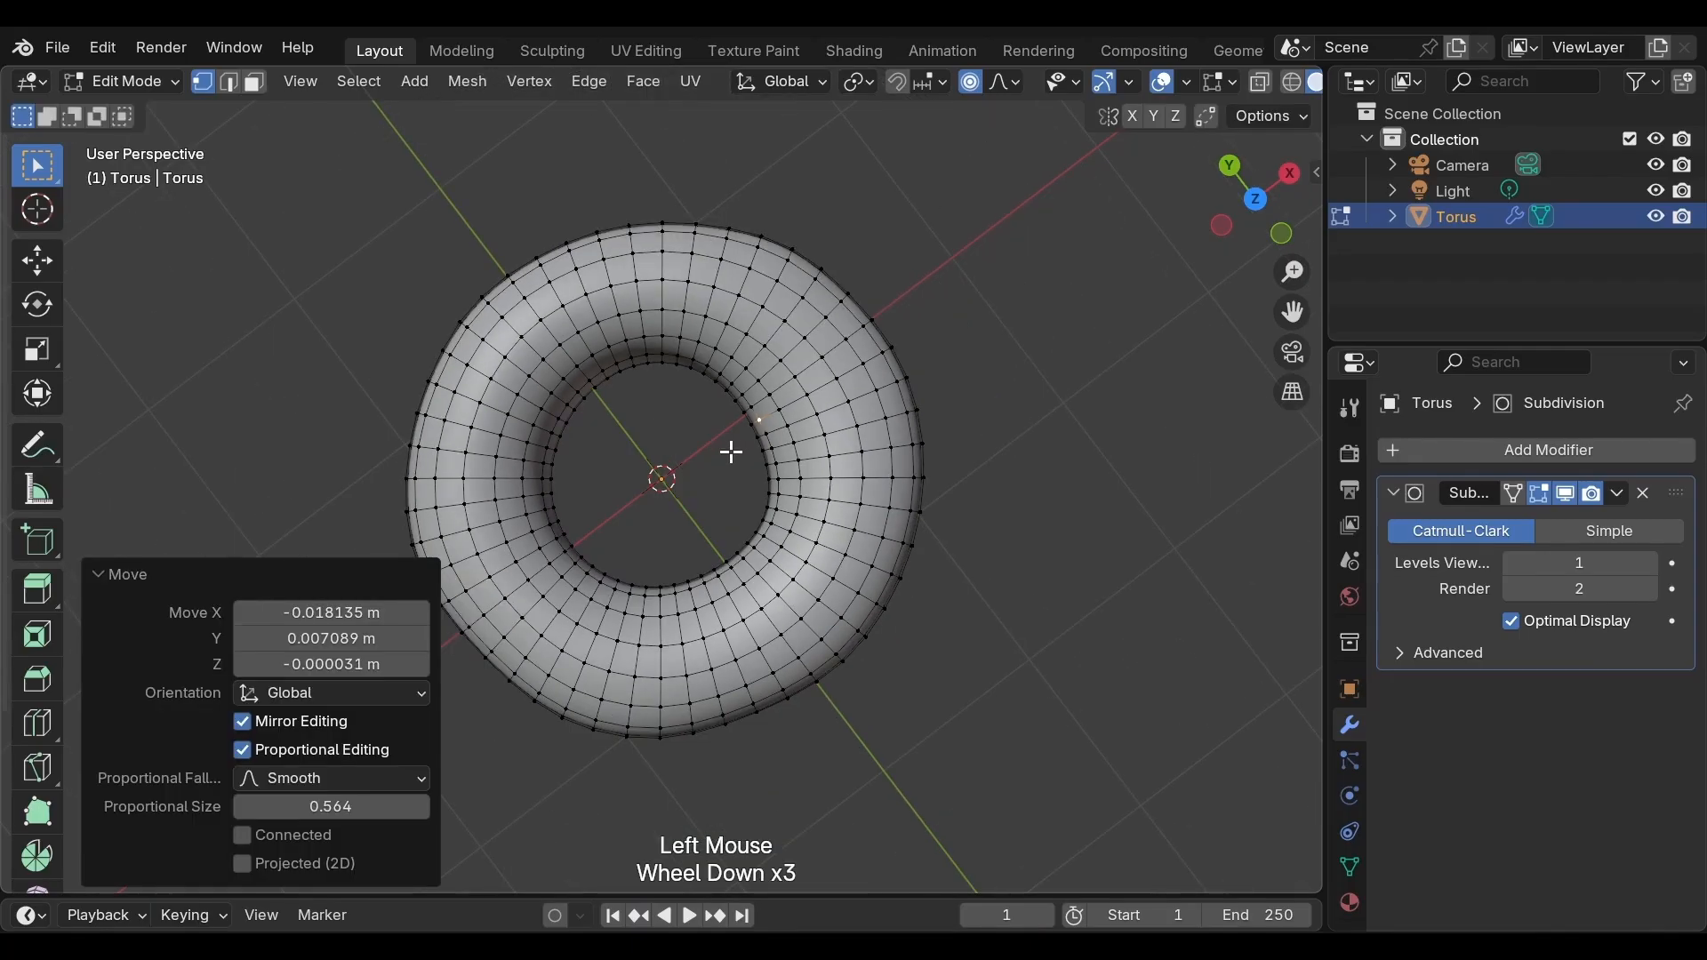
pyautogui.moveTo(731, 452); pyautogui.dragTo(769, 177, button='middle')
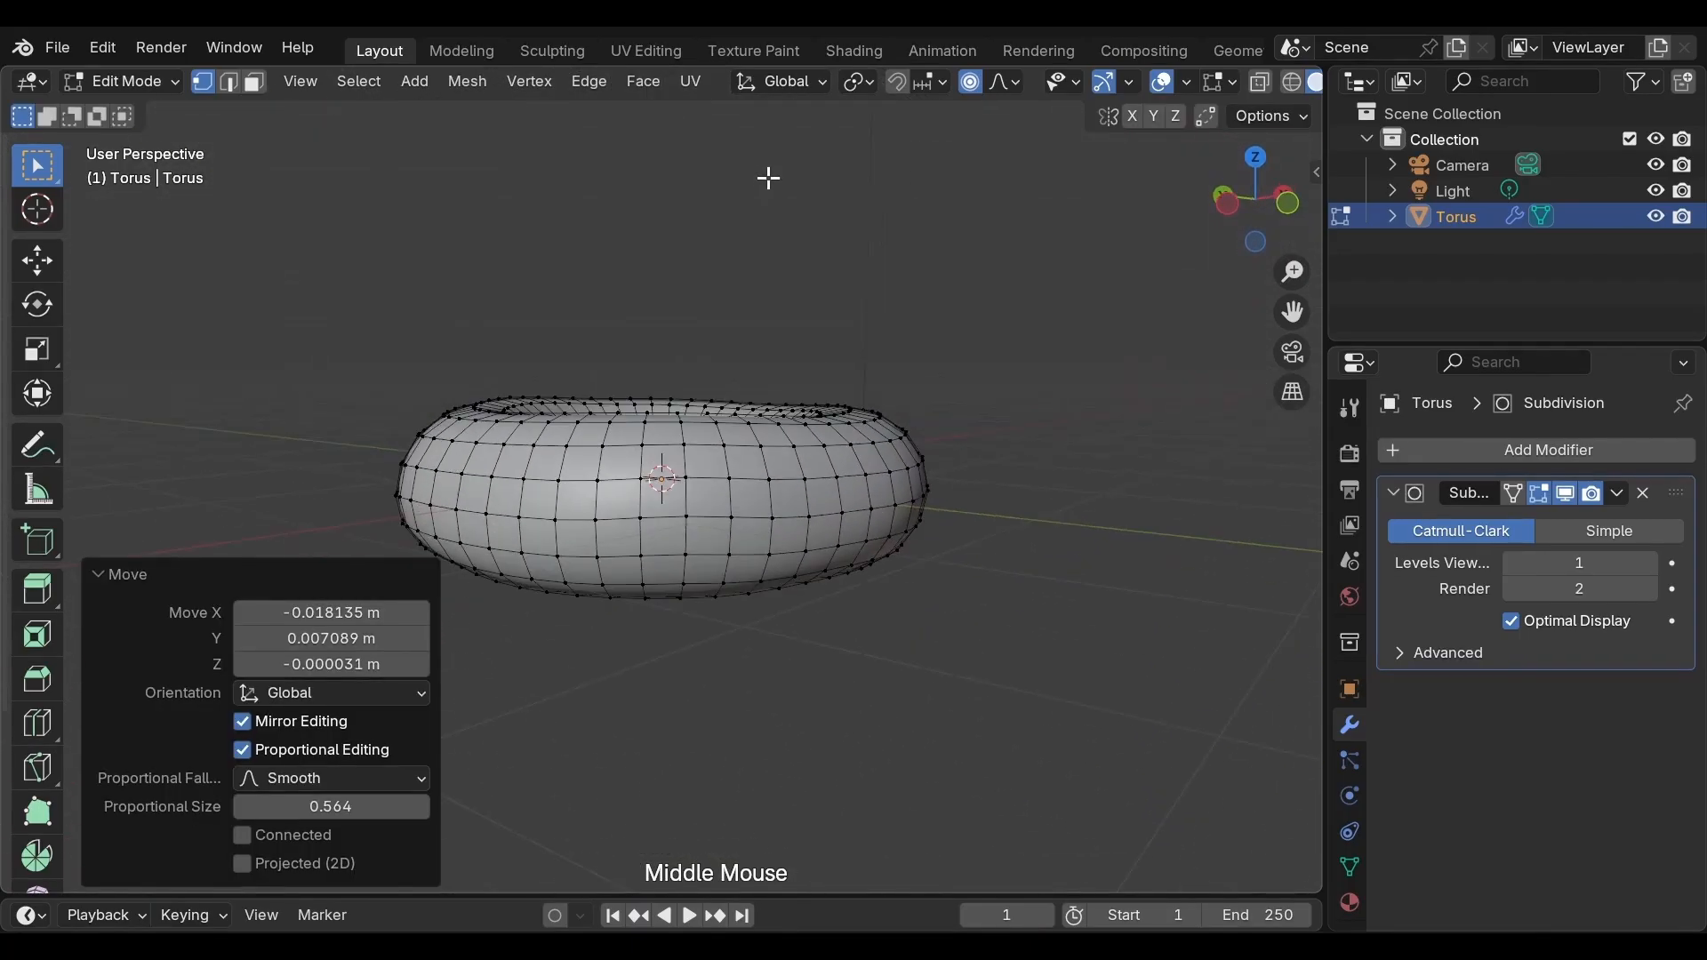
pyautogui.moveTo(857, 496); pyautogui.dragTo(752, 478, button='middle')
pyautogui.click(755, 693)
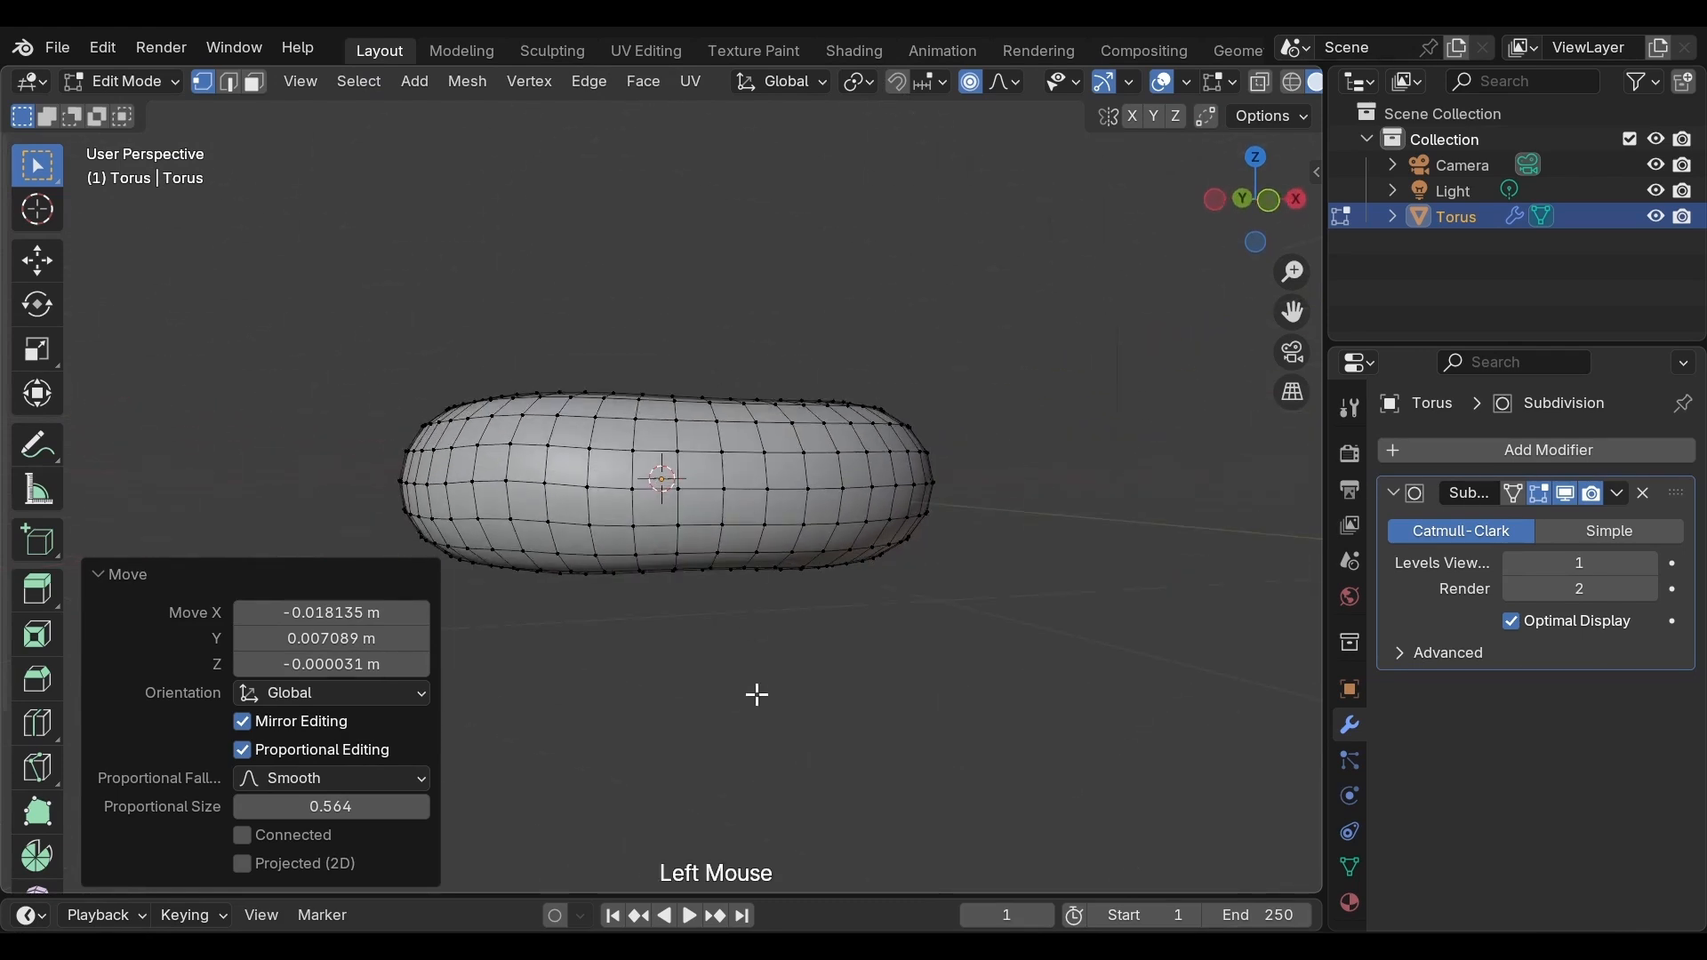
pyautogui.press('Tab')
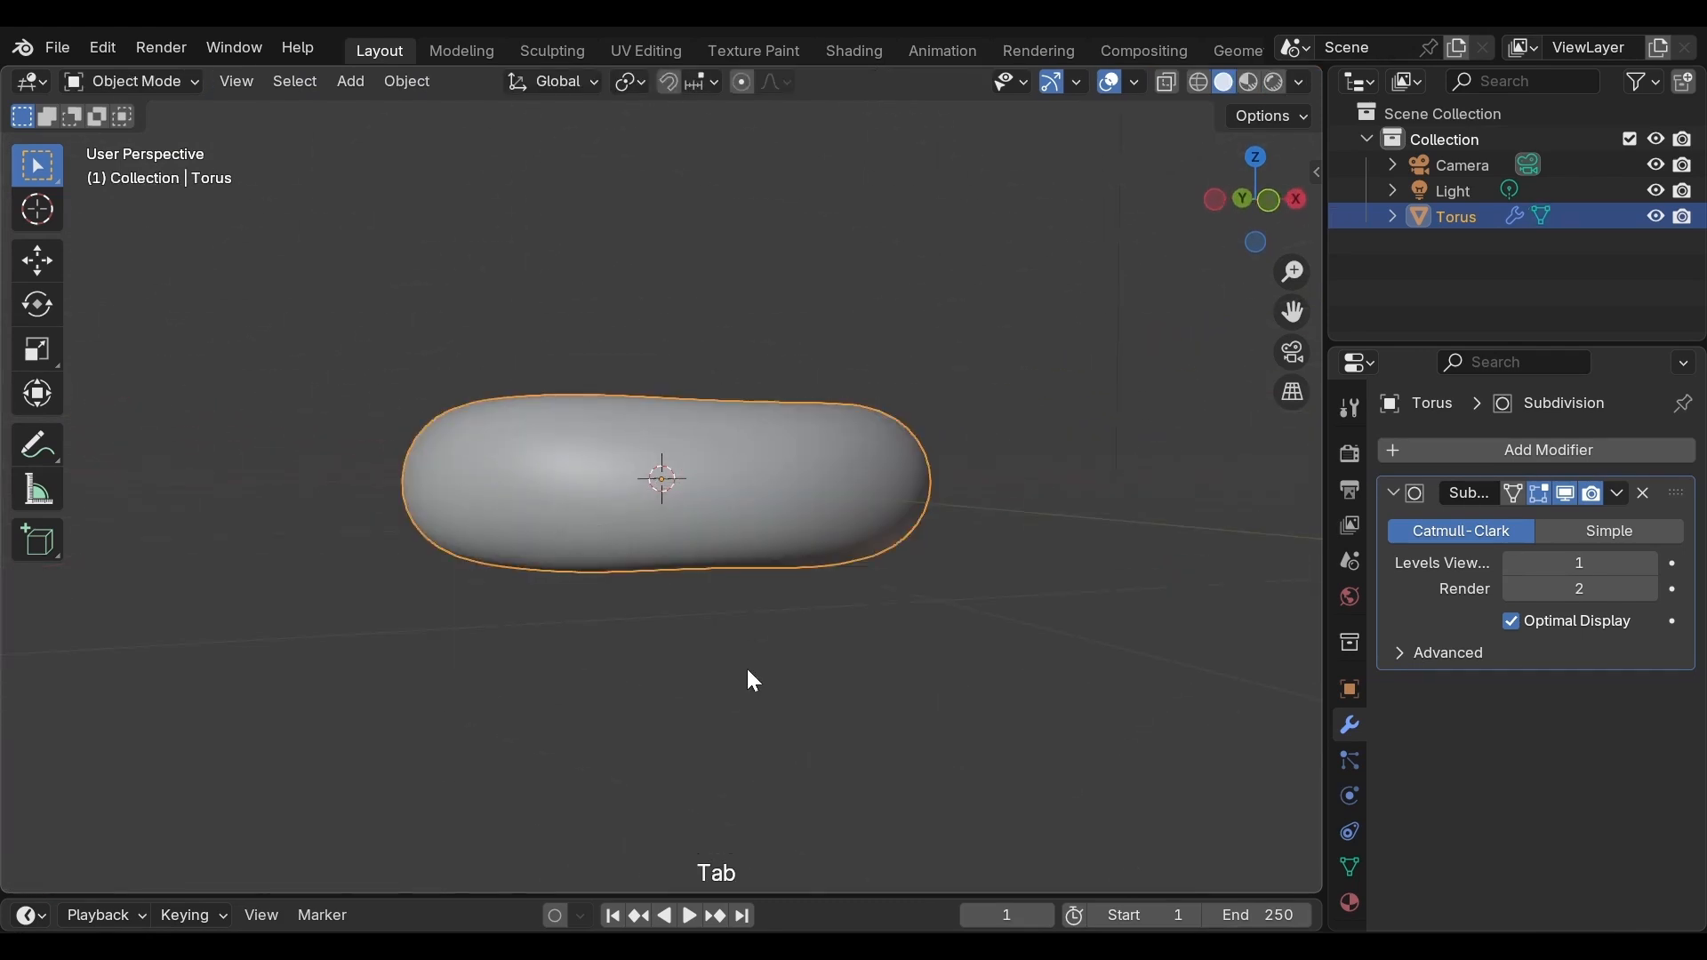
pyautogui.moveTo(750, 678); pyautogui.dragTo(788, 761, button='middle')
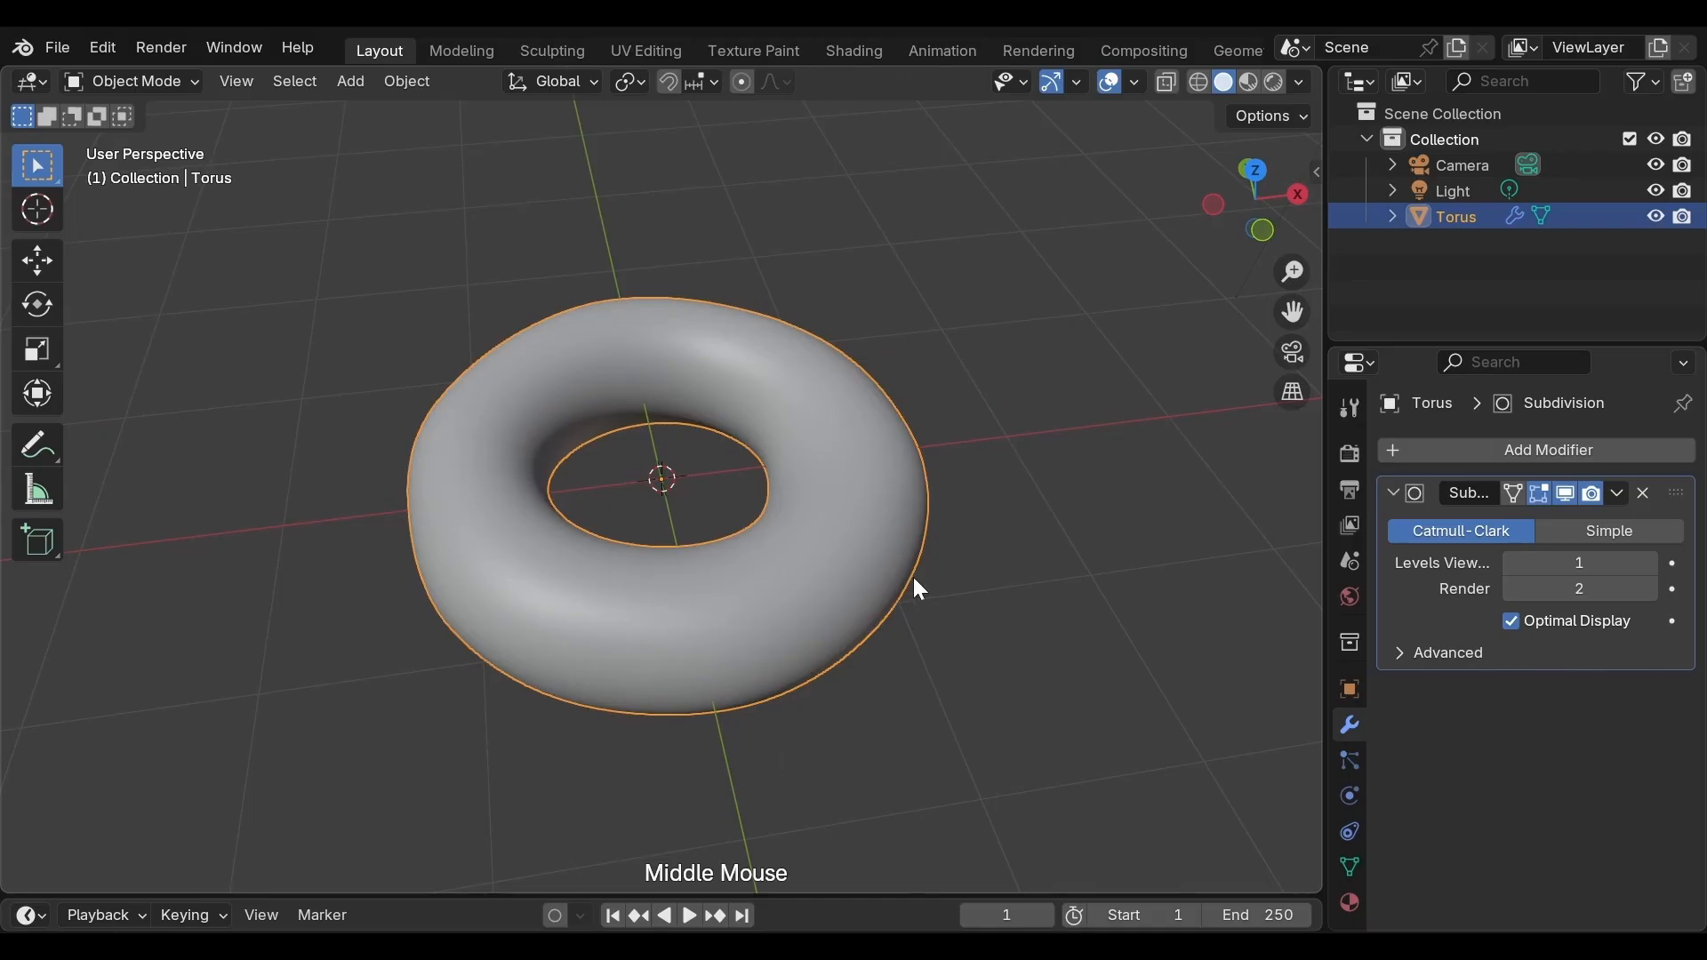
pyautogui.moveTo(914, 585); pyautogui.dragTo(579, 743, button='middle')
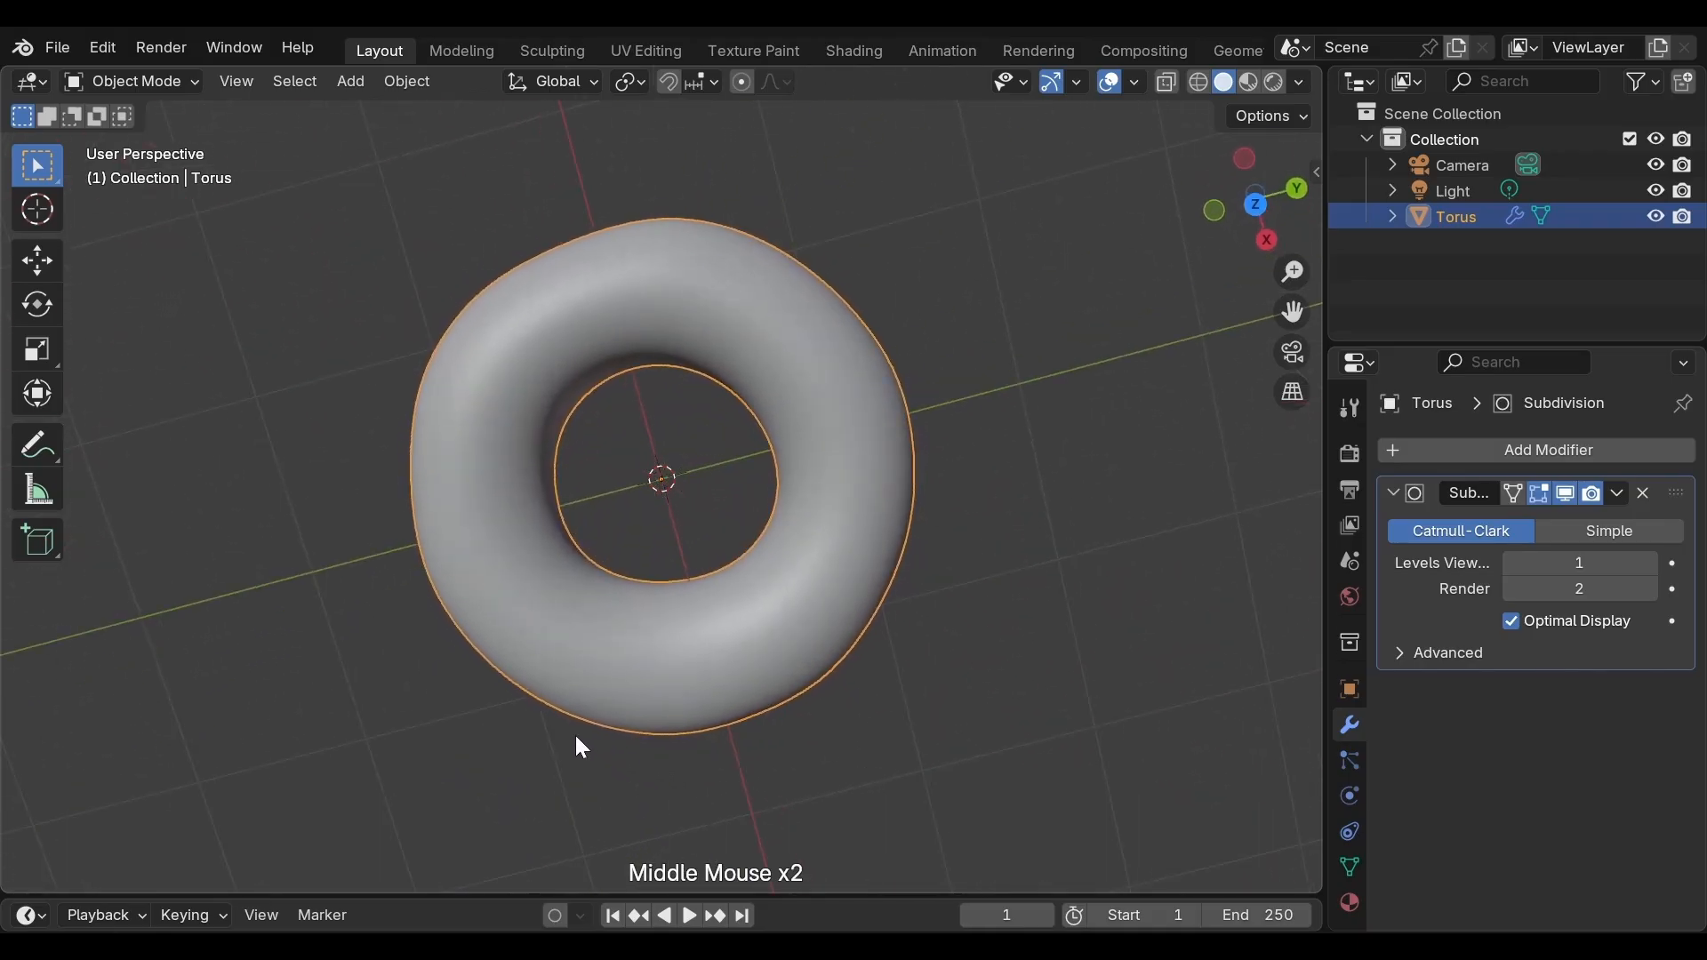
pyautogui.moveTo(783, 554); pyautogui.dragTo(839, 256, button='middle')
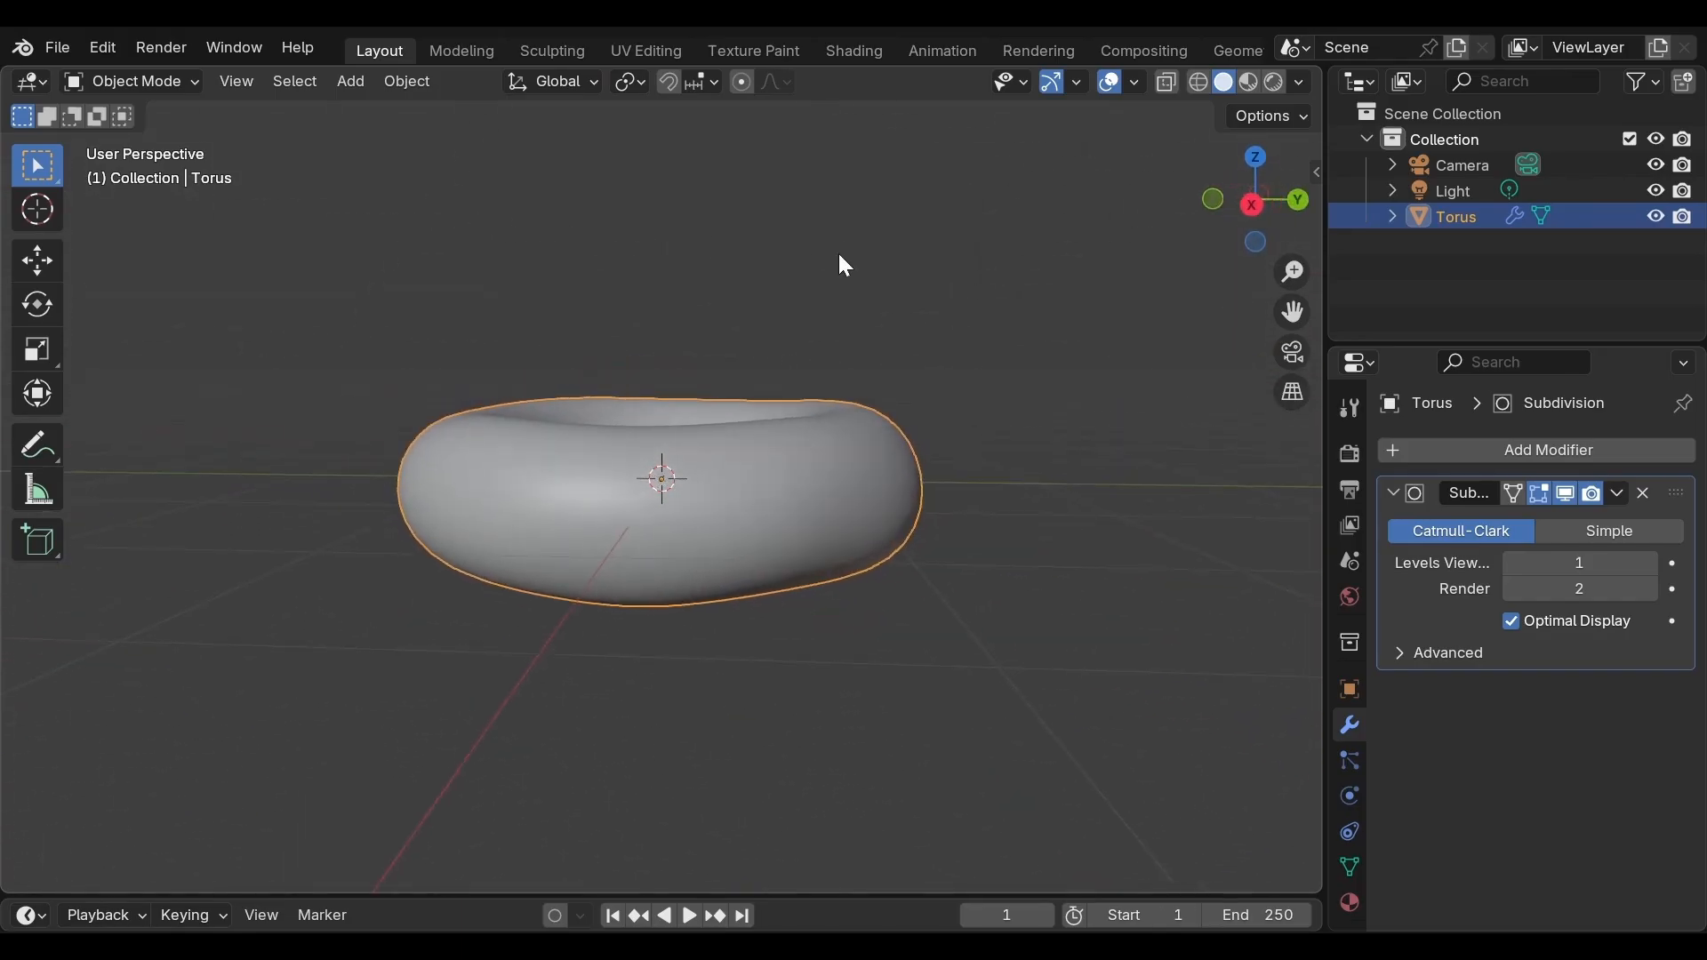
pyautogui.scroll(-1, 803, 415)
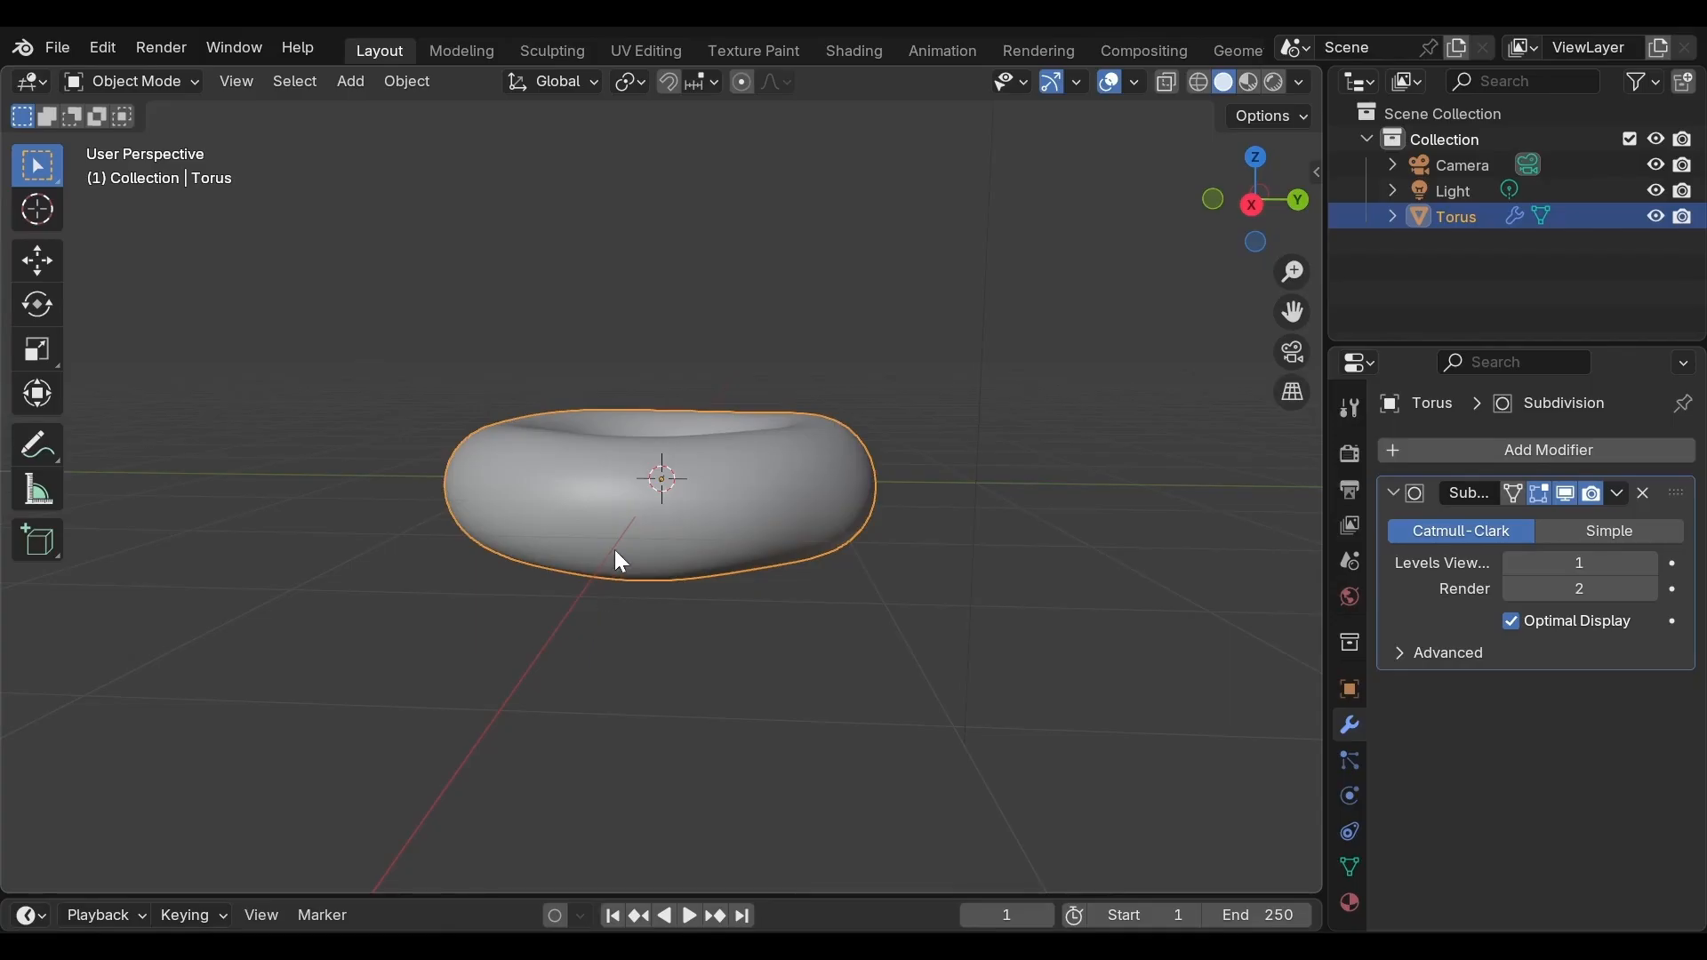
# Return to Edit Mode, select the torus's middle edge loop, turn off proportional editing and scale the loop to about 0.97
pyautogui.moveTo(804, 529); pyautogui.dragTo(808, 526, button='middle')
pyautogui.press('Tab')
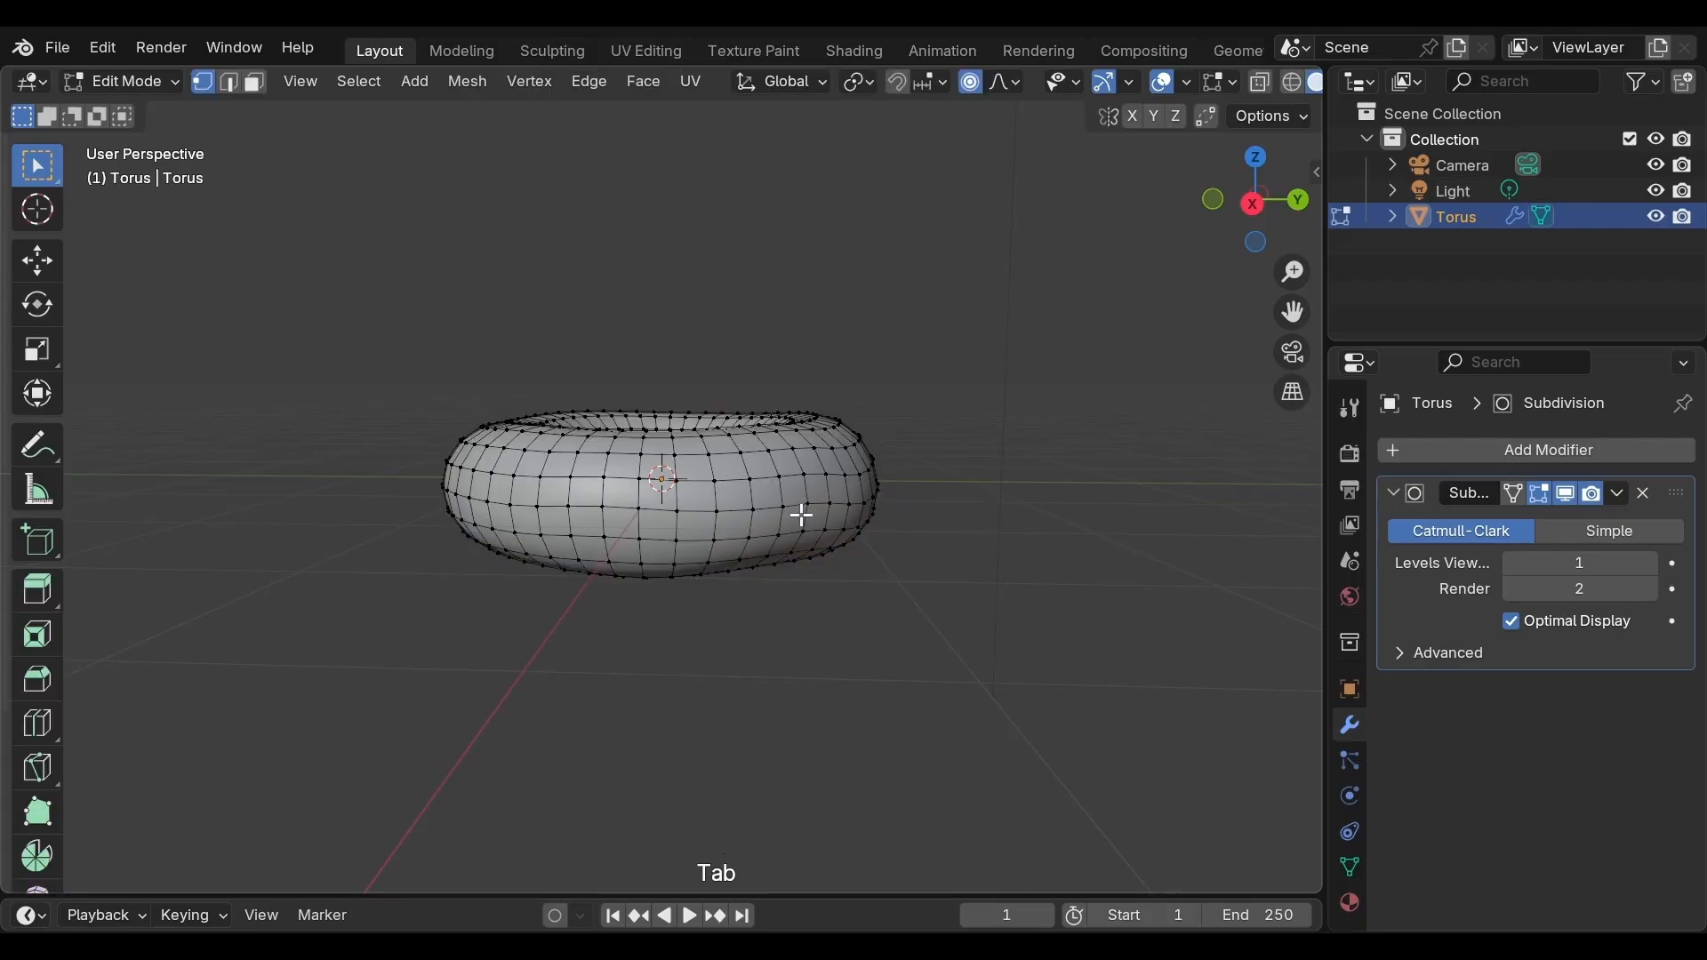
pyautogui.scroll(3, 802, 514)
pyautogui.moveTo(794, 517); pyautogui.dragTo(800, 503, button='middle')
pyautogui.scroll(1, 800, 504)
pyautogui.scroll(-1, 800, 503)
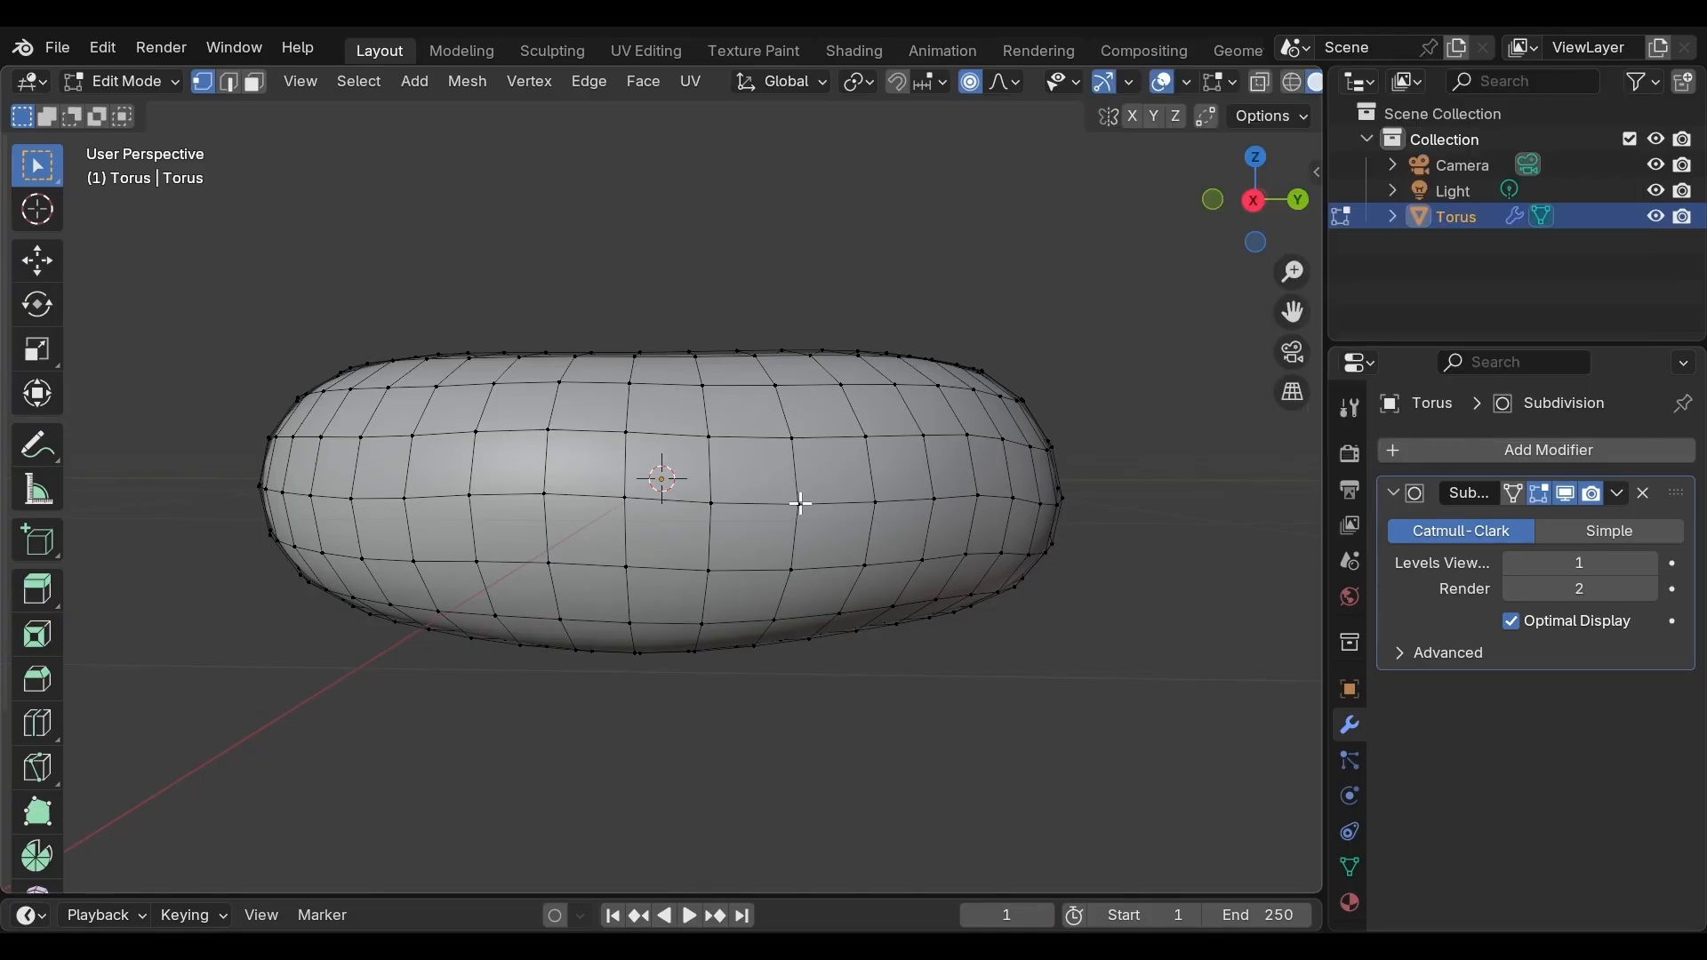
pyautogui.click(800, 503)
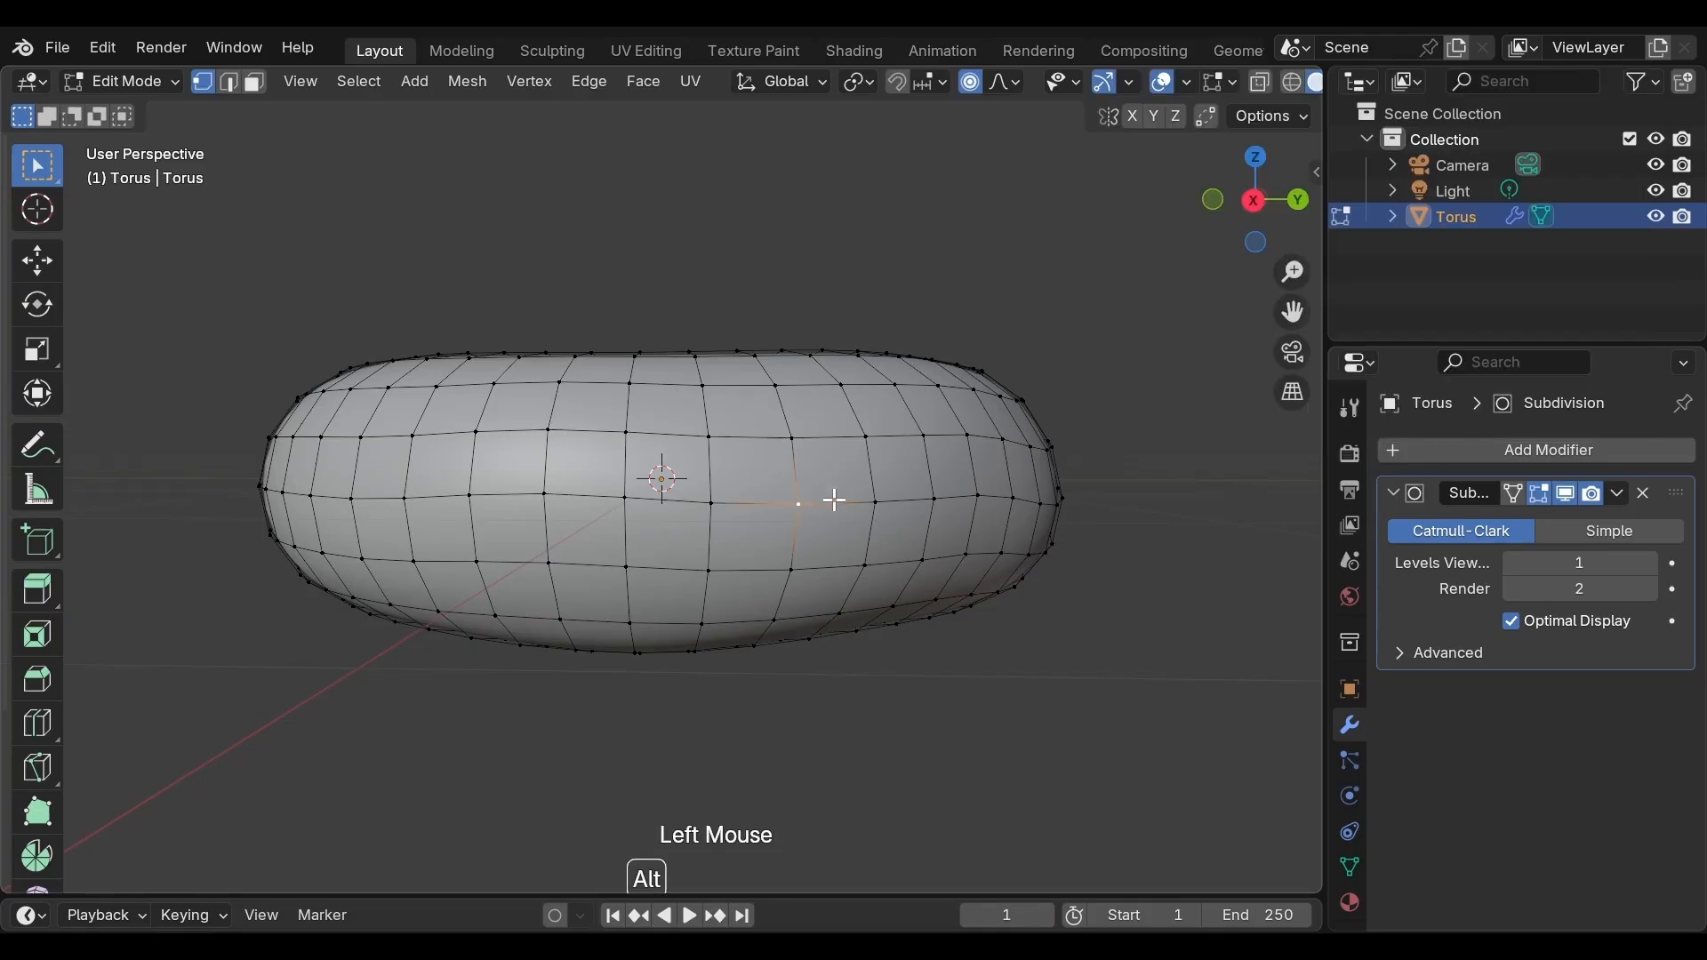
pyautogui.keyDown('alt'); pyautogui.click(833, 501); pyautogui.keyUp('alt')
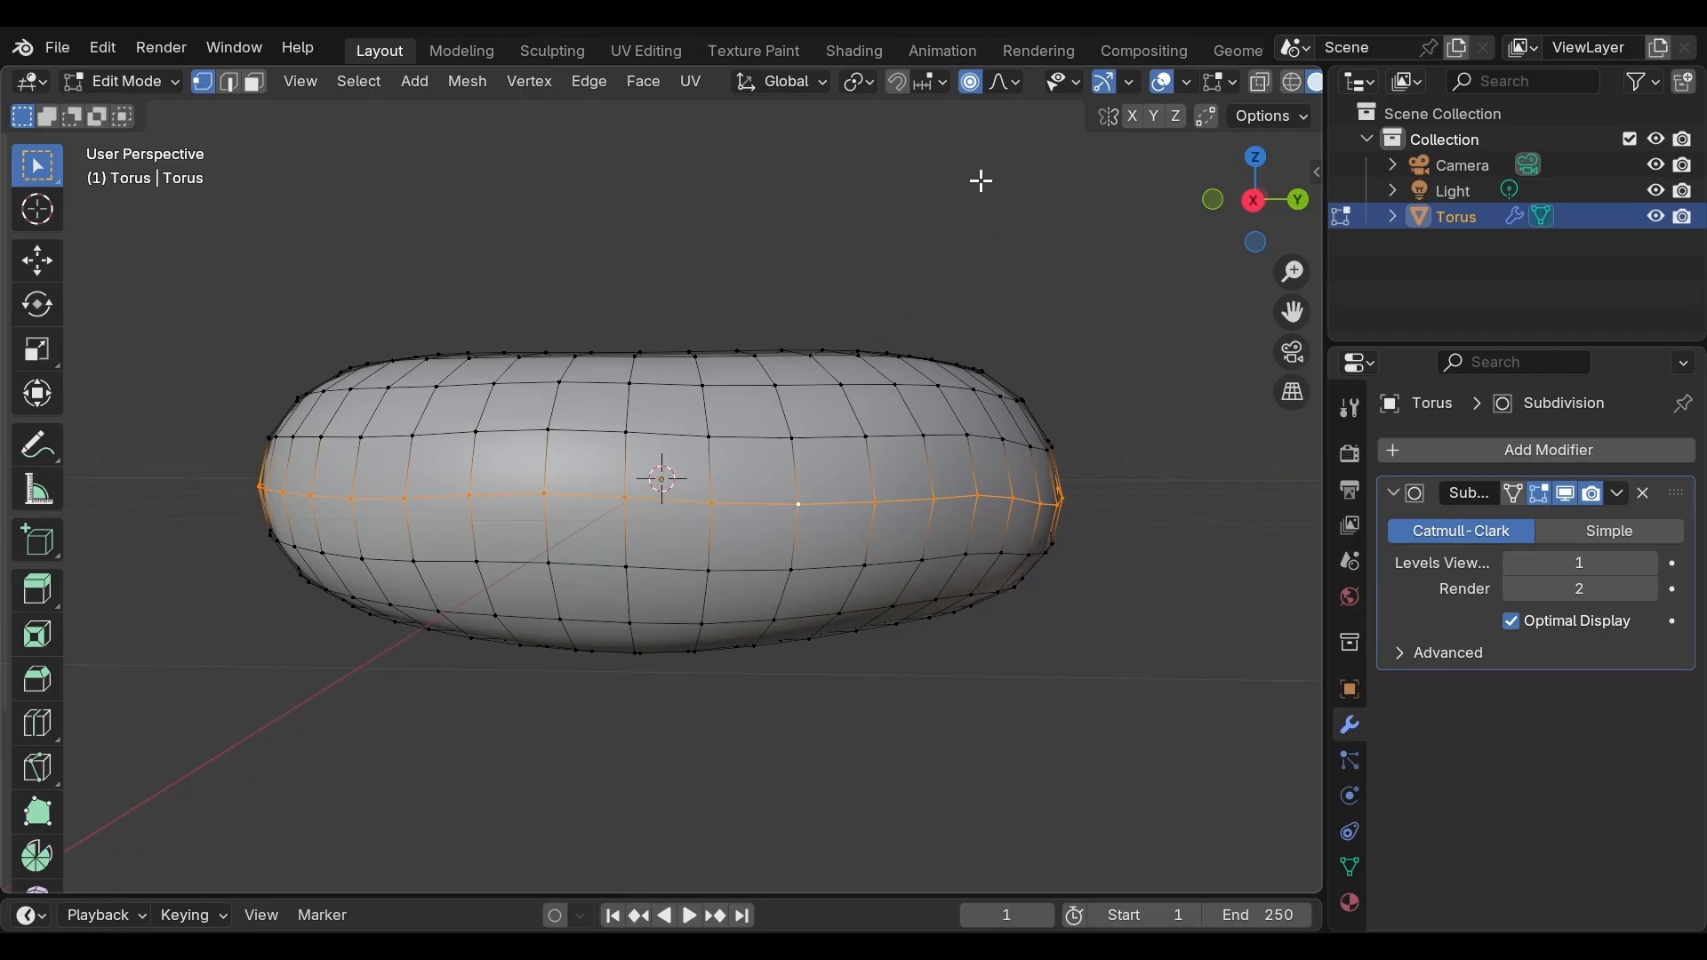
pyautogui.click(969, 87)
pyautogui.press('s')
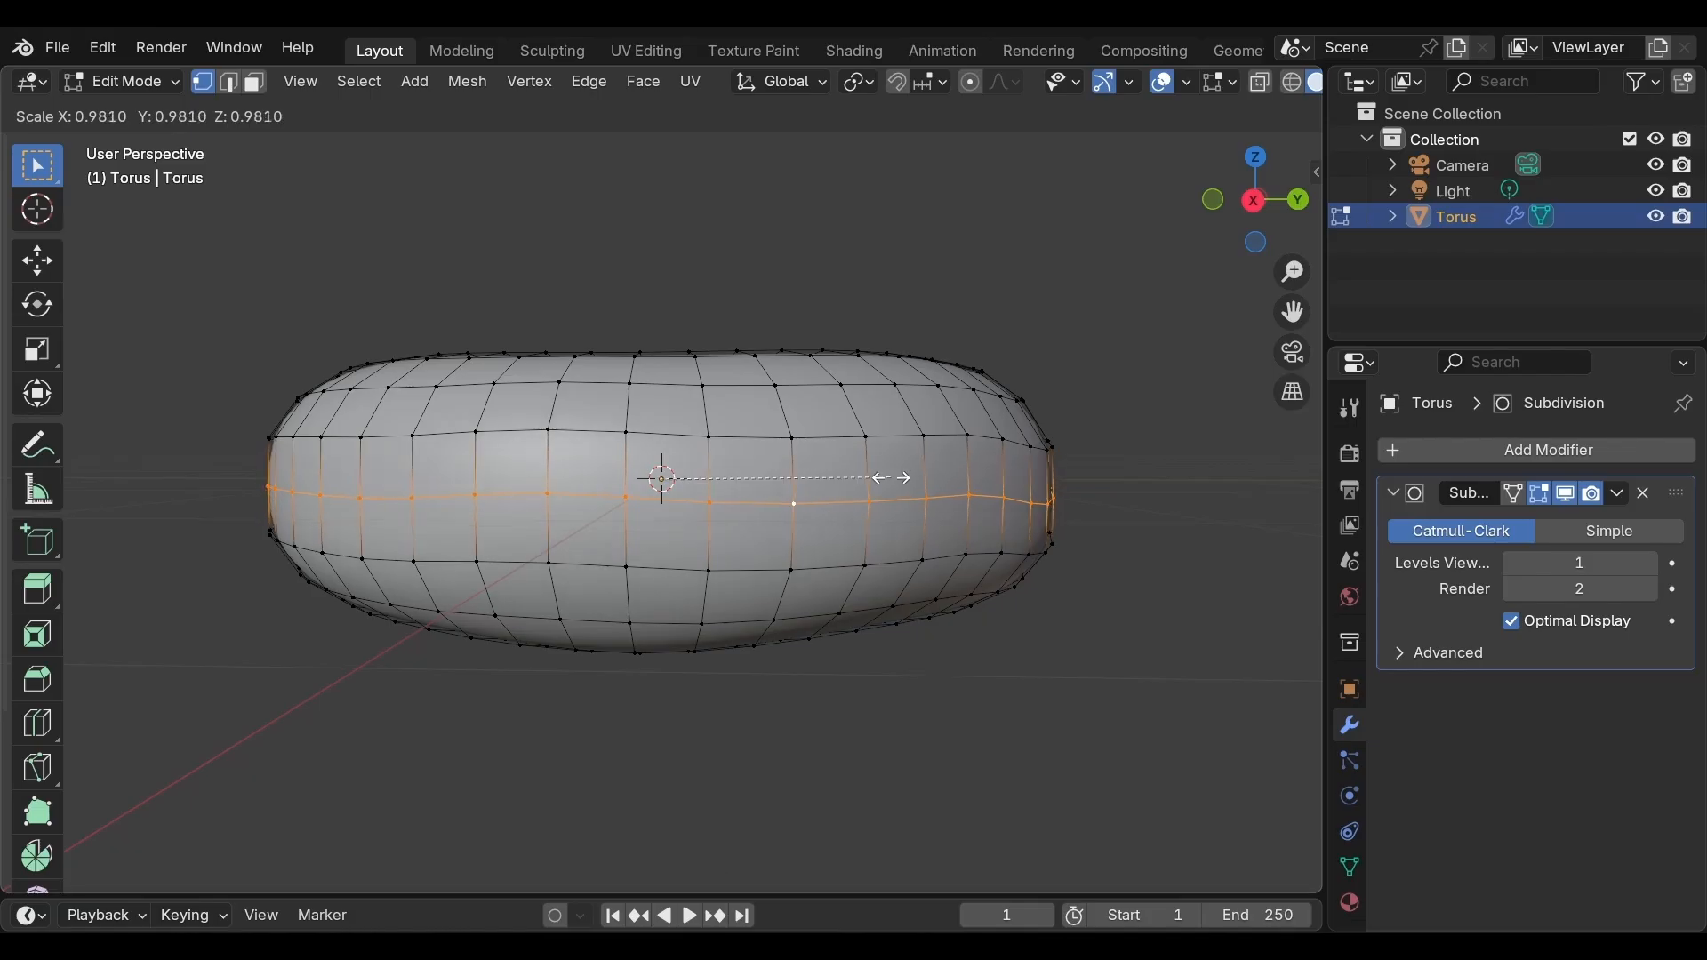
pyautogui.press('shift')
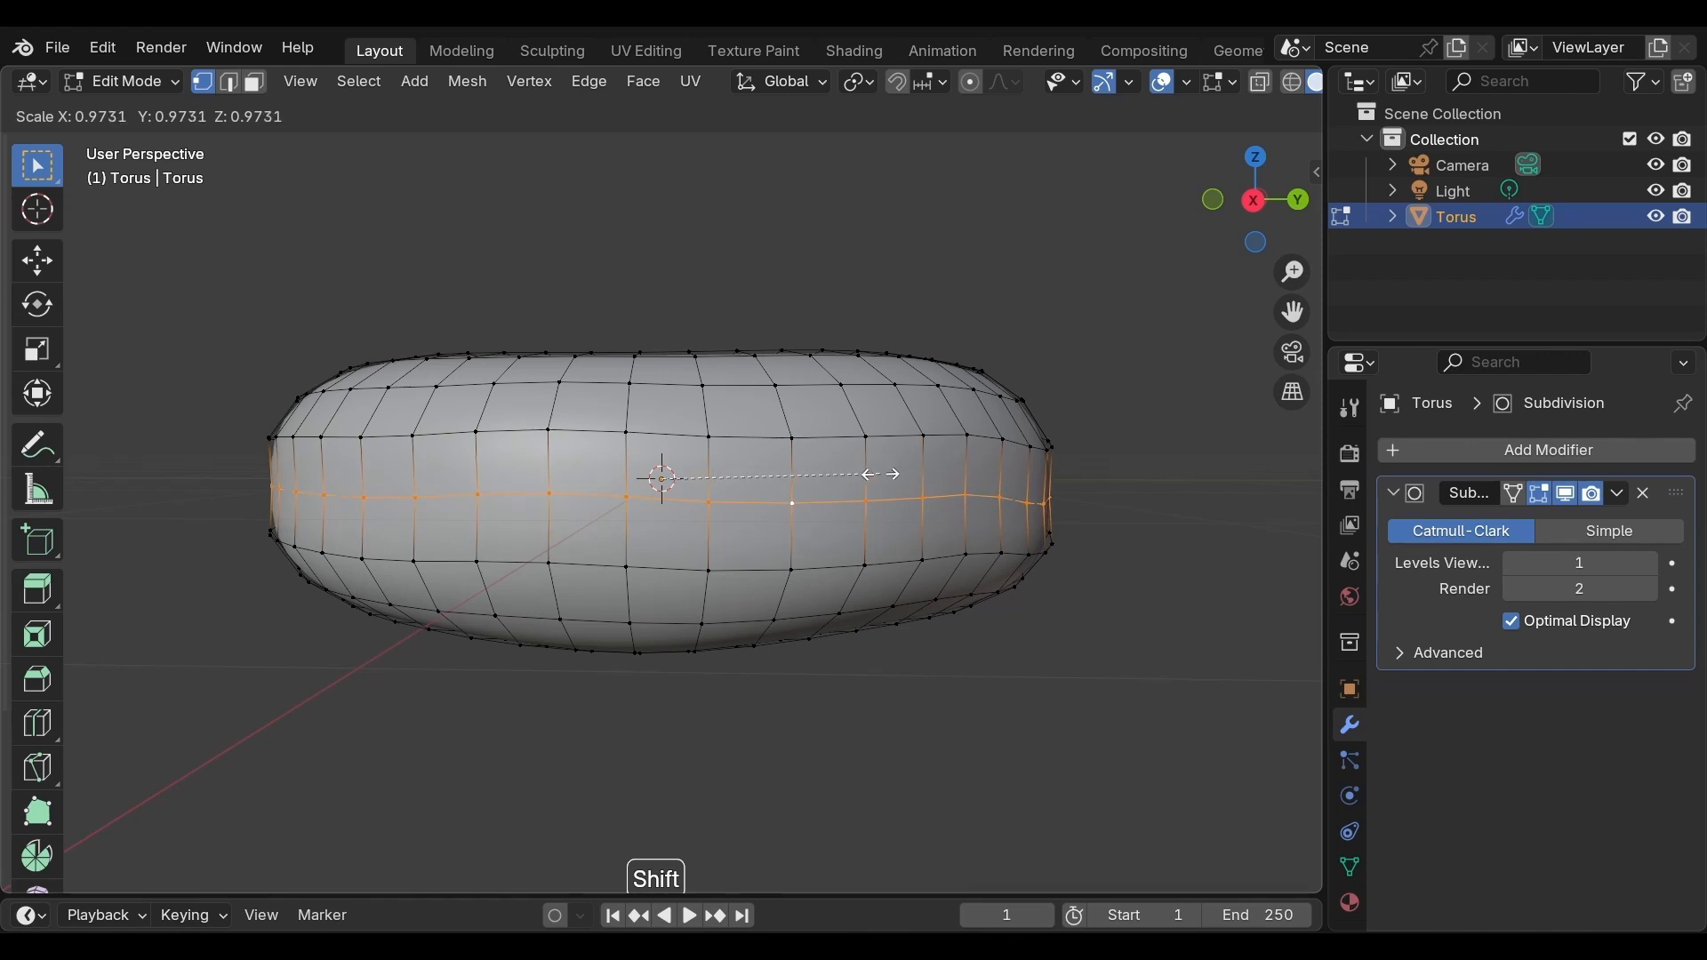
pyautogui.click(882, 474)
# Add a loop cut slid toward the torus's top and scale the new loop up to about 1.02
pyautogui.click(882, 475)
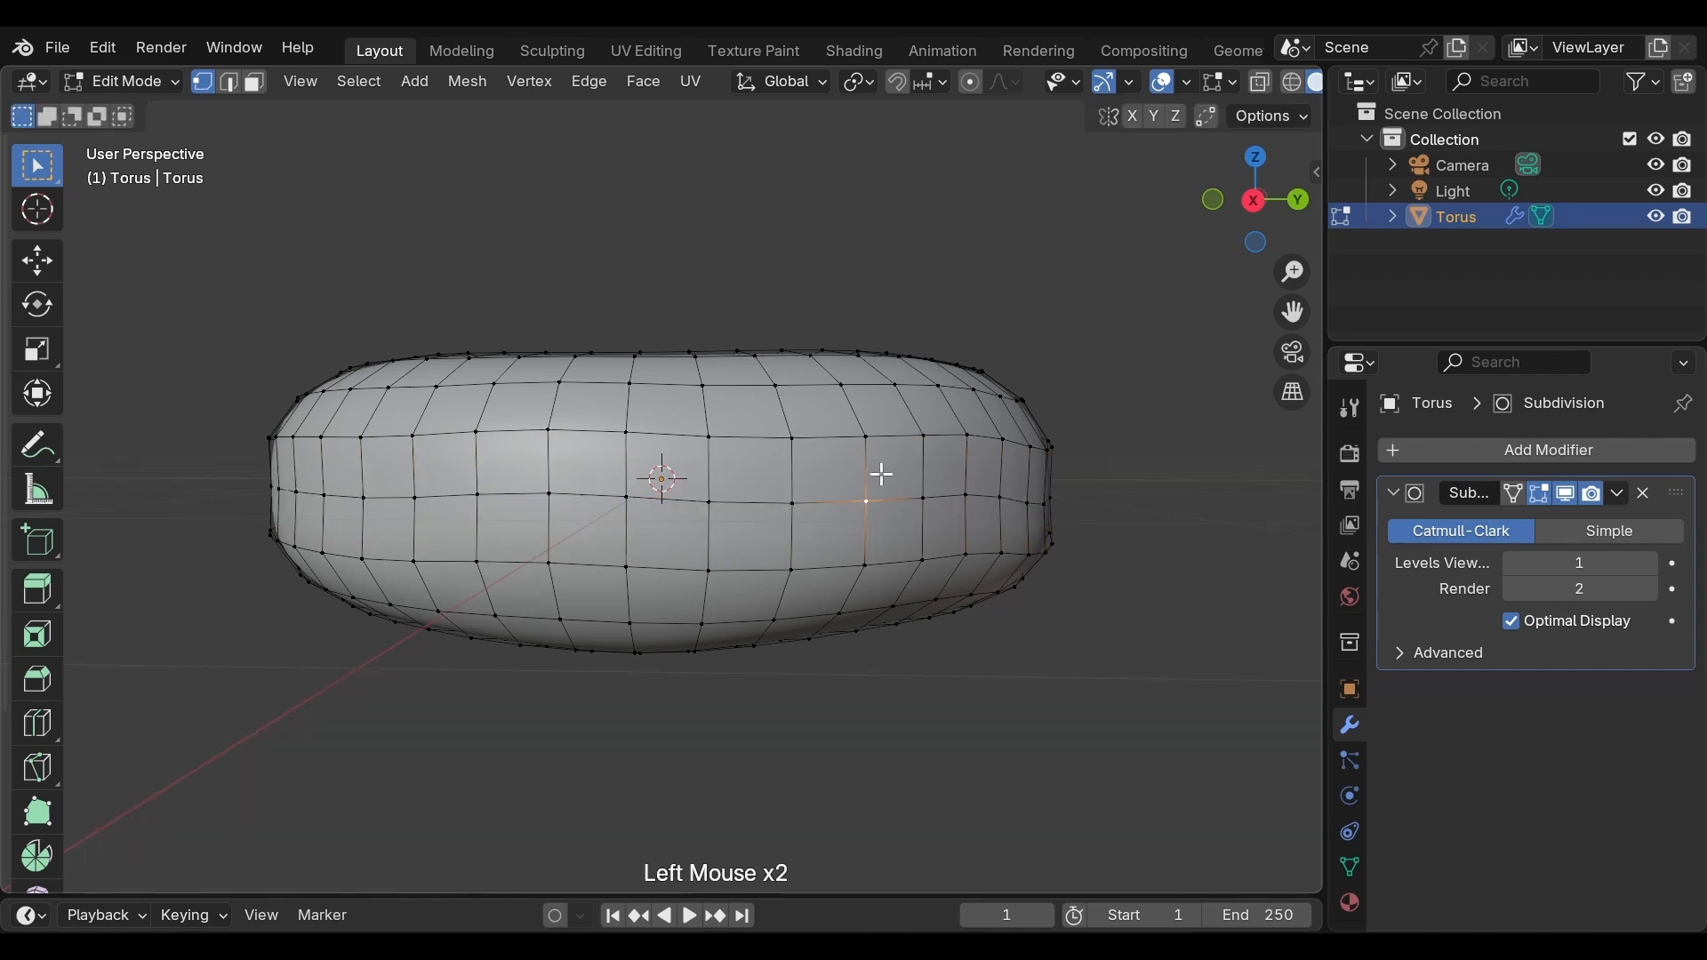
pyautogui.moveTo(883, 474); pyautogui.dragTo(871, 513, button='middle')
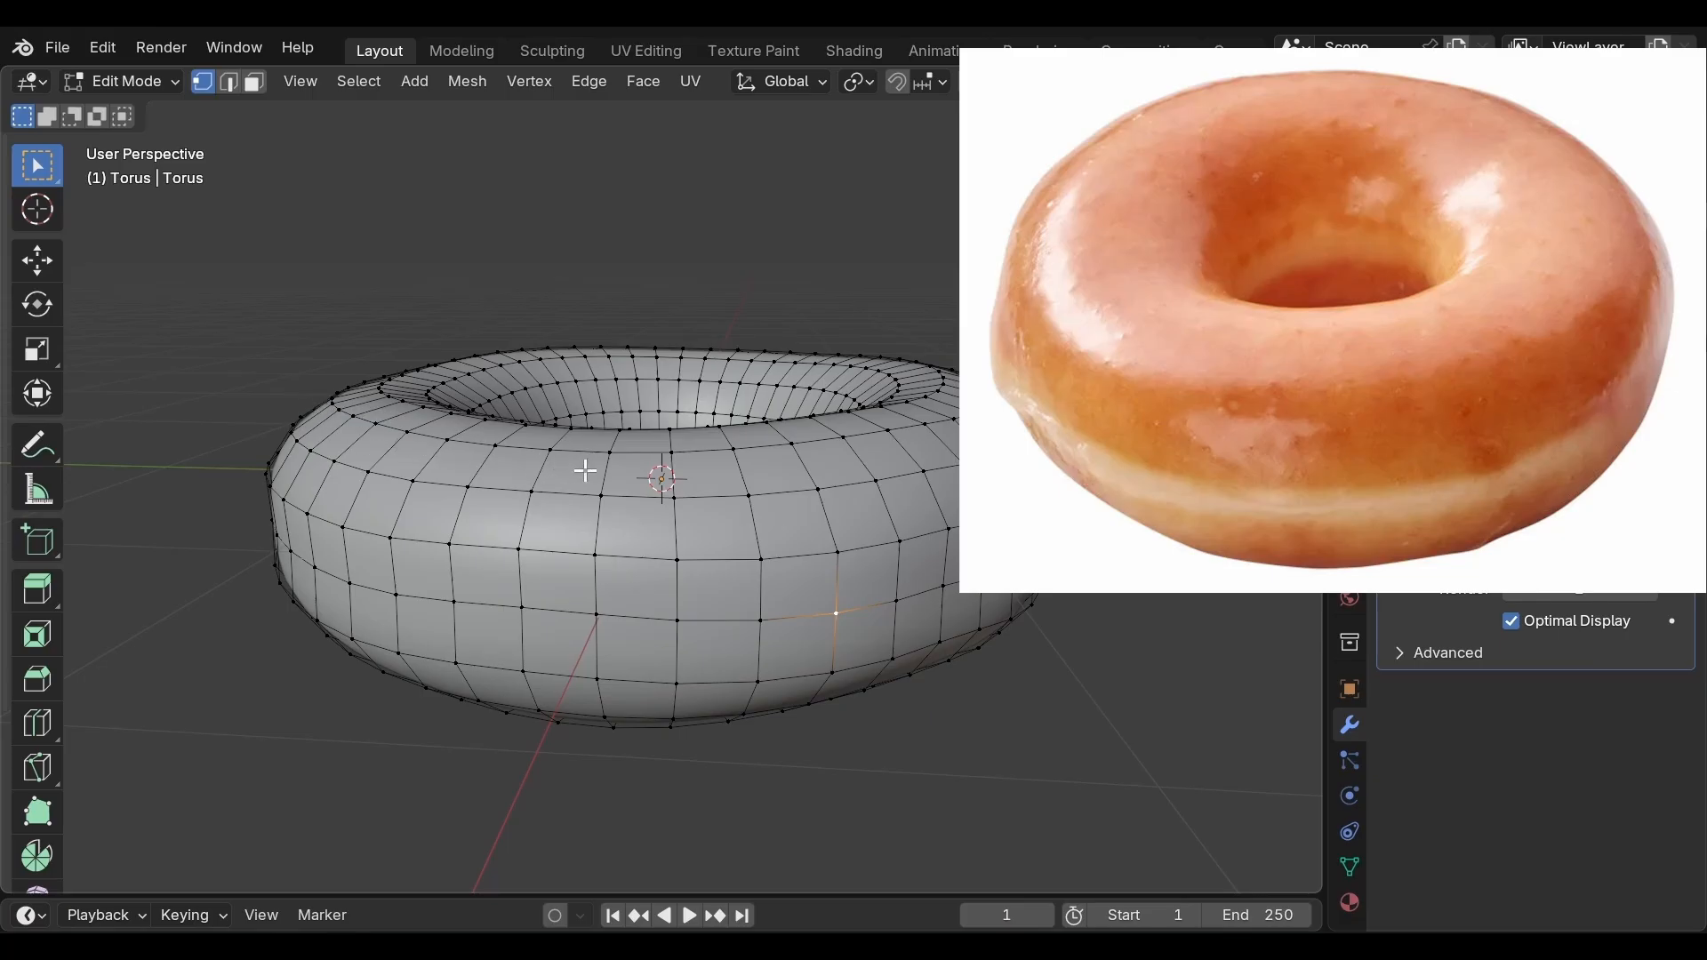
pyautogui.click(672, 498)
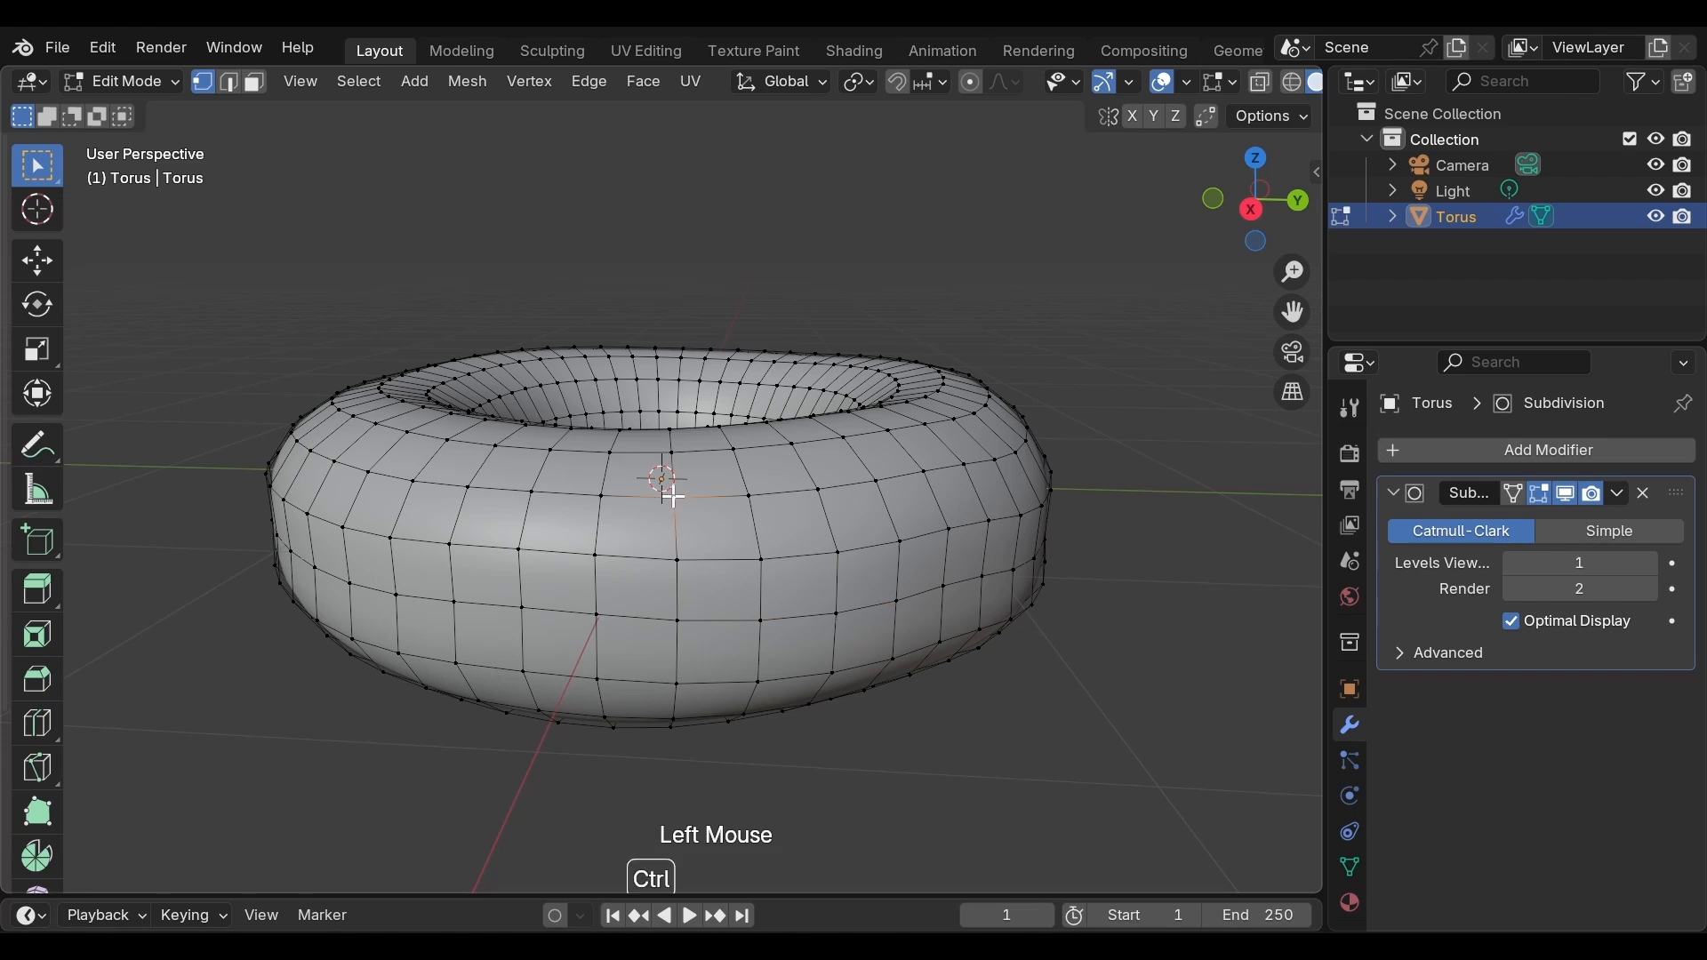
pyautogui.hotkey('ctrl', 'r')
pyautogui.click(672, 498)
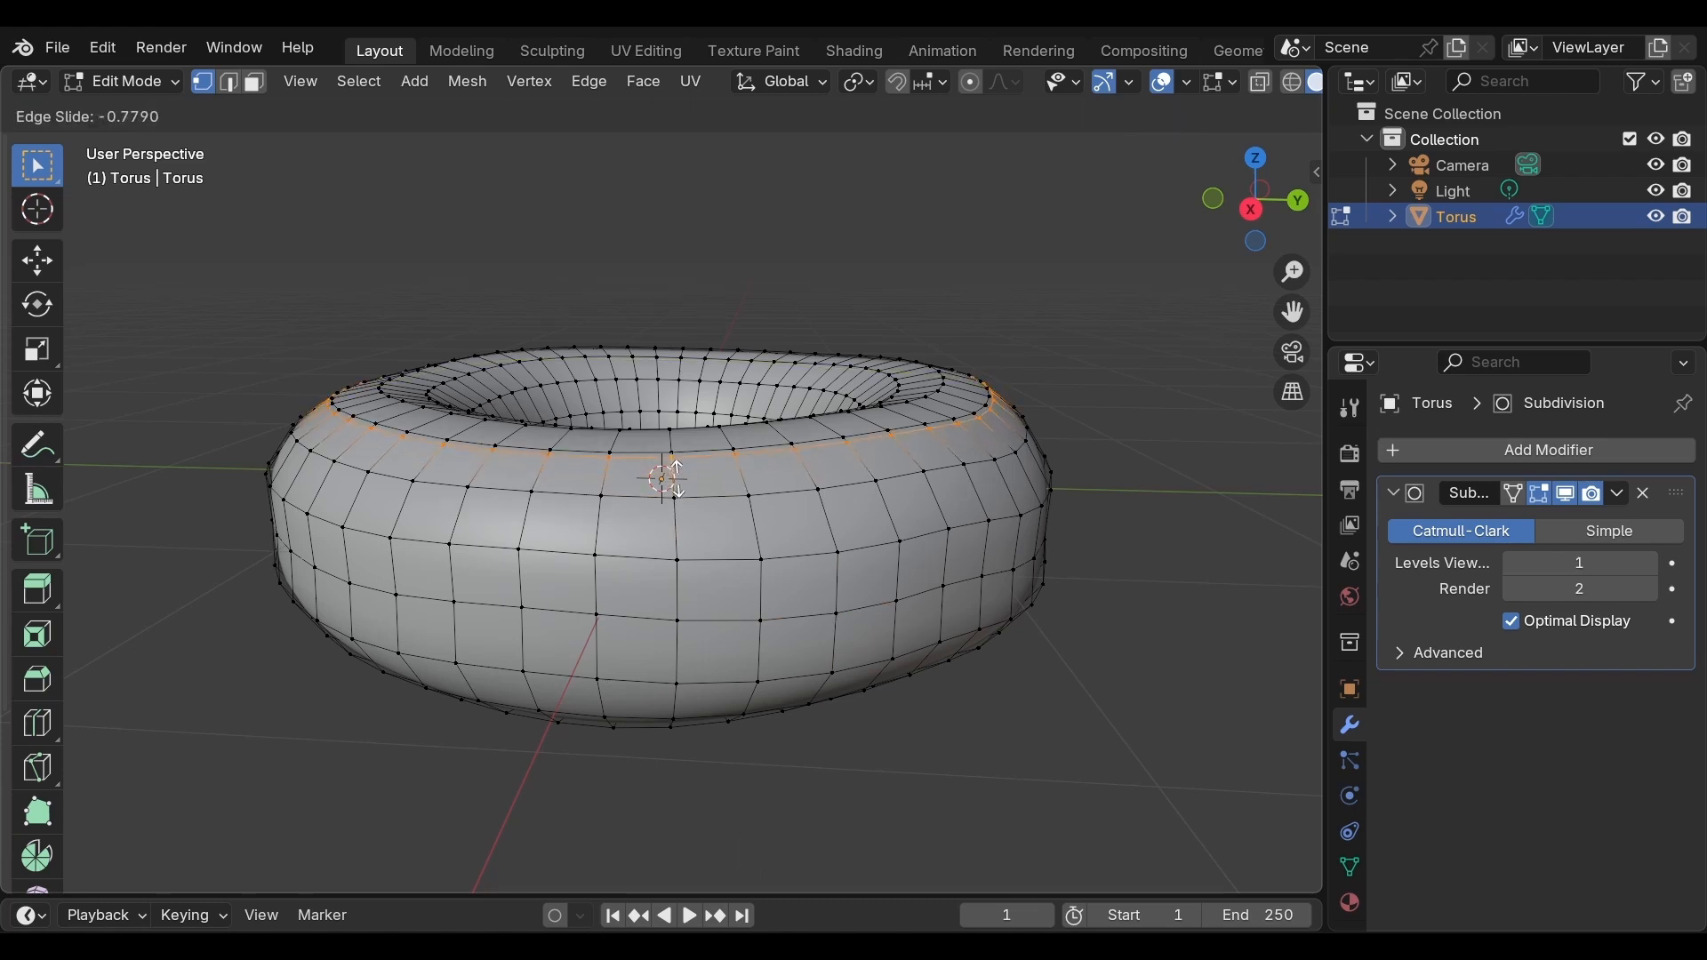
pyautogui.click(675, 479)
pyautogui.press('s')
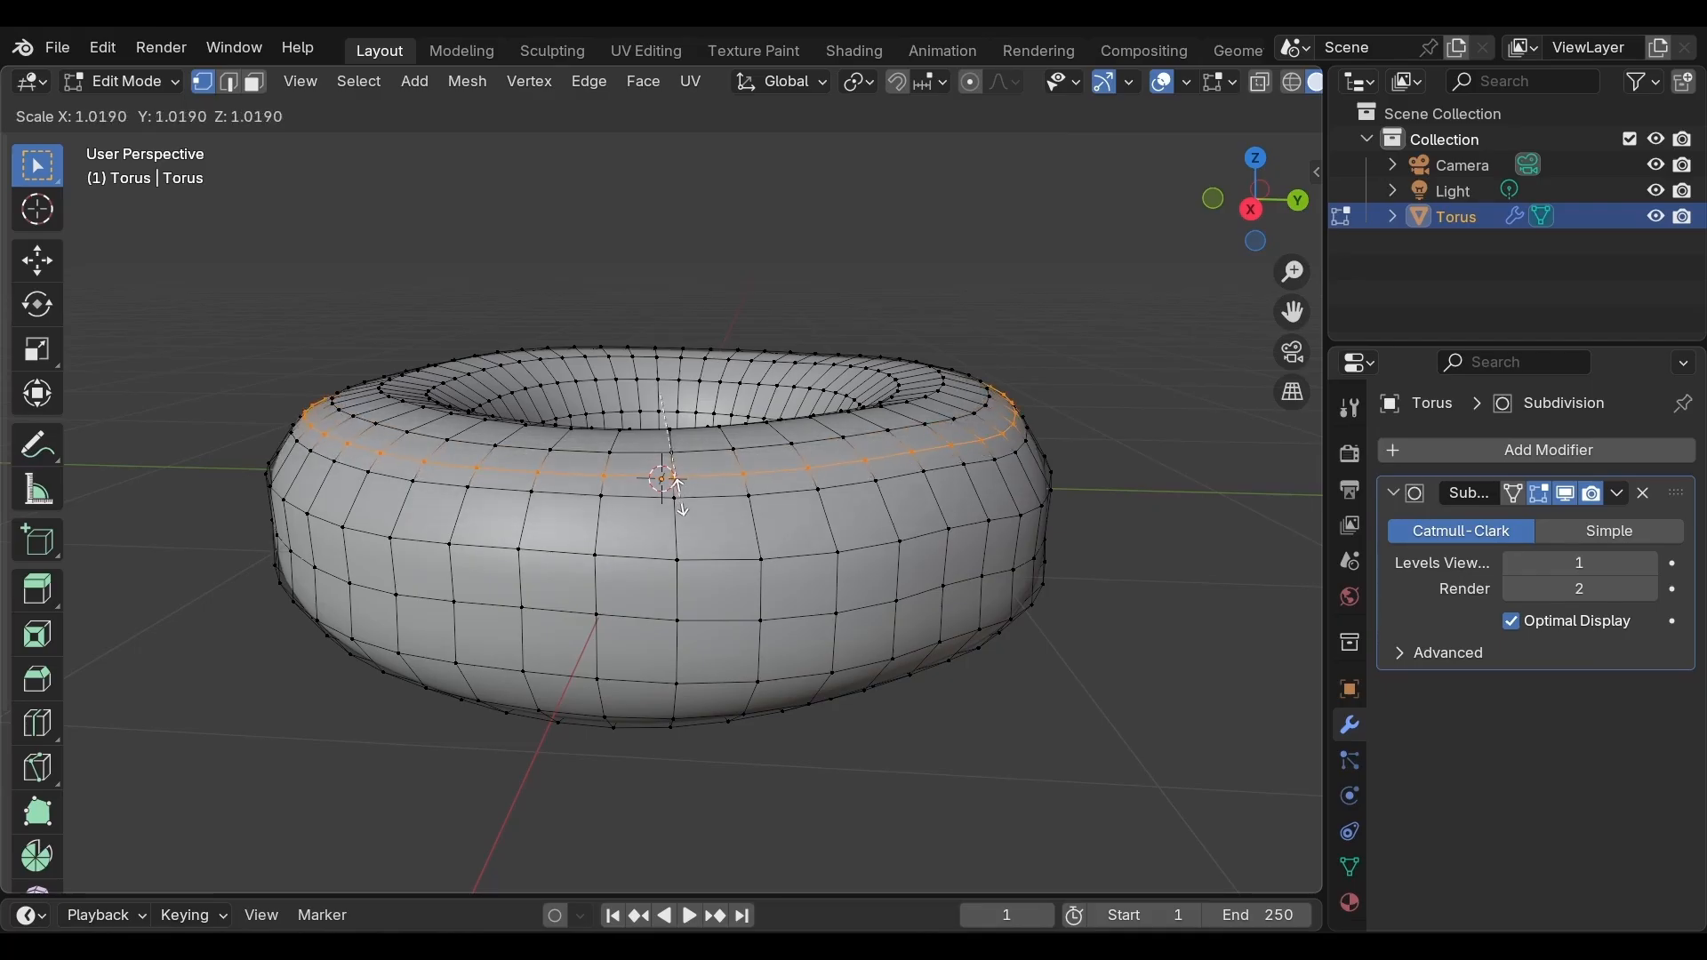
pyautogui.click(680, 490)
# Add a loop cut slid toward the torus's underside and scale the new loop up to about 1.006
pyautogui.moveTo(678, 533); pyautogui.dragTo(698, 438, button='middle')
pyautogui.click(700, 476)
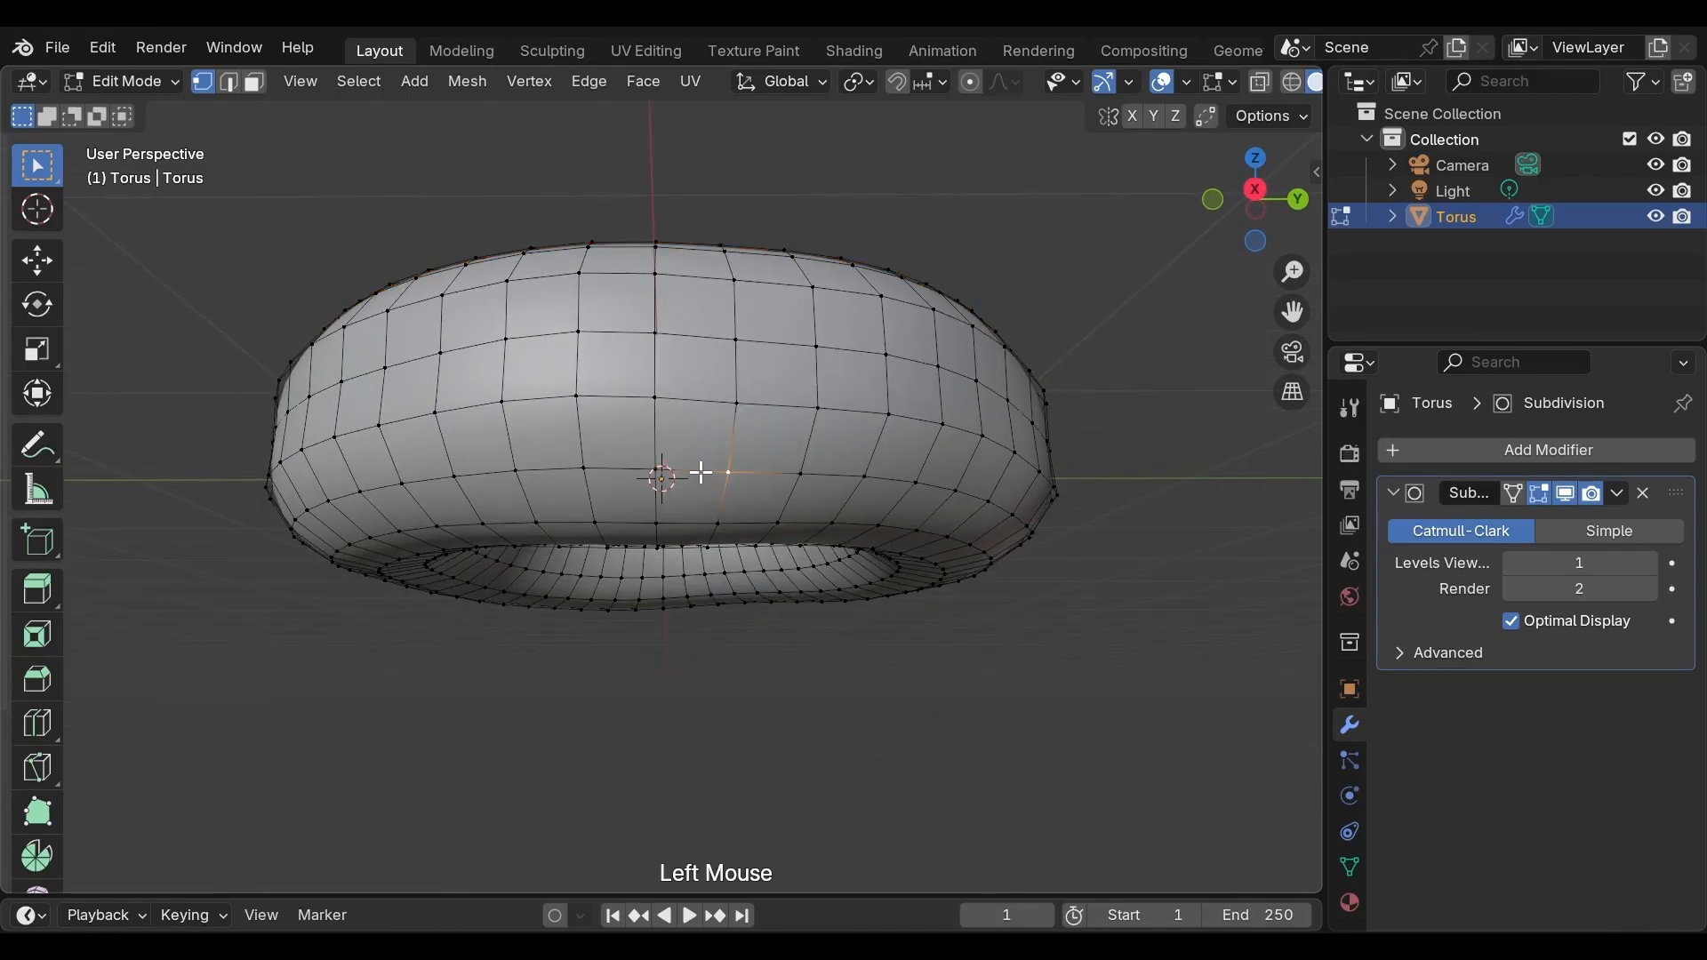
pyautogui.hotkey('ctrl', 'r')
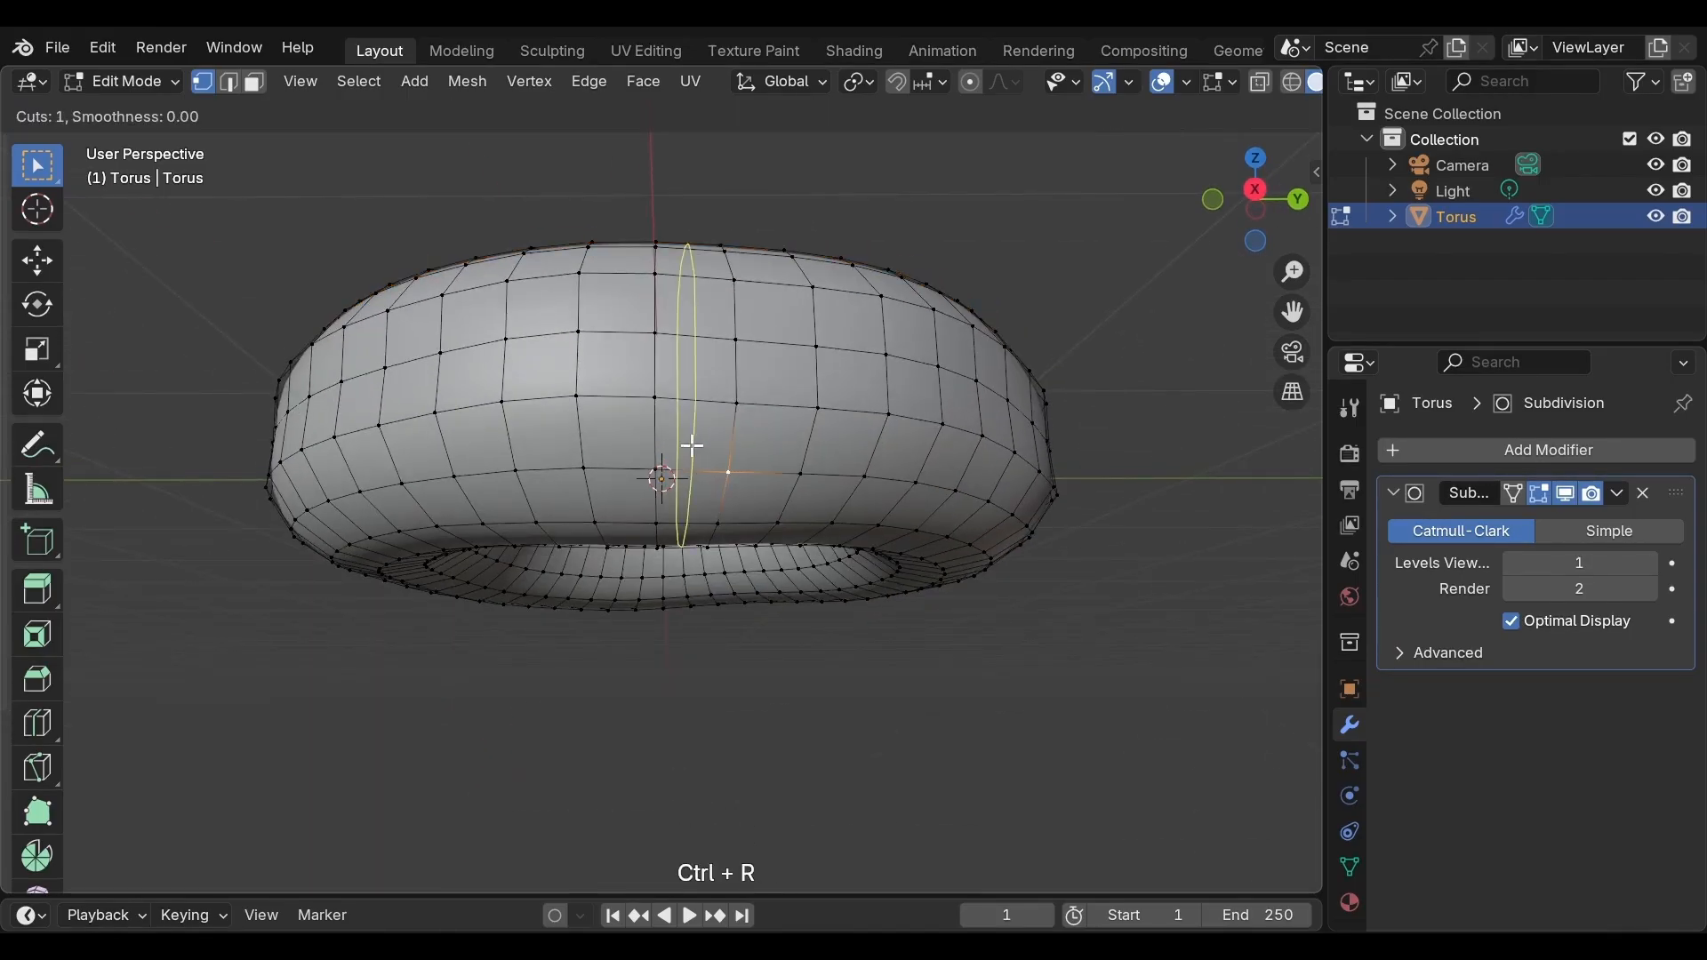
pyautogui.click(672, 447)
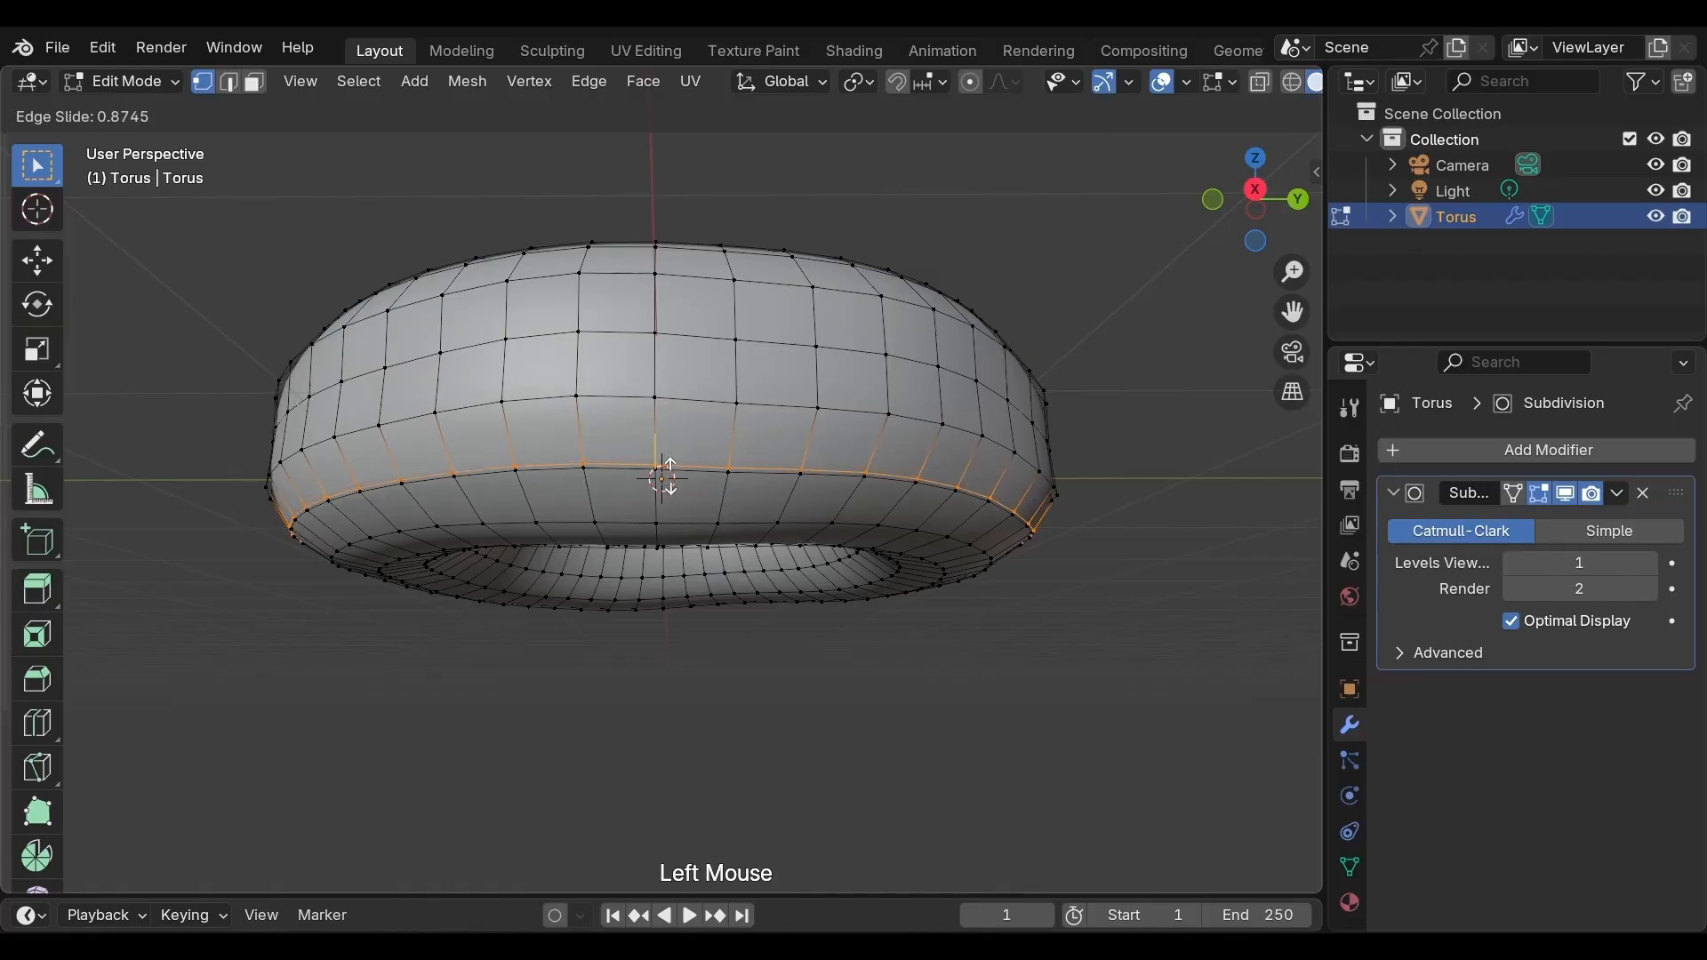
pyautogui.press('s')
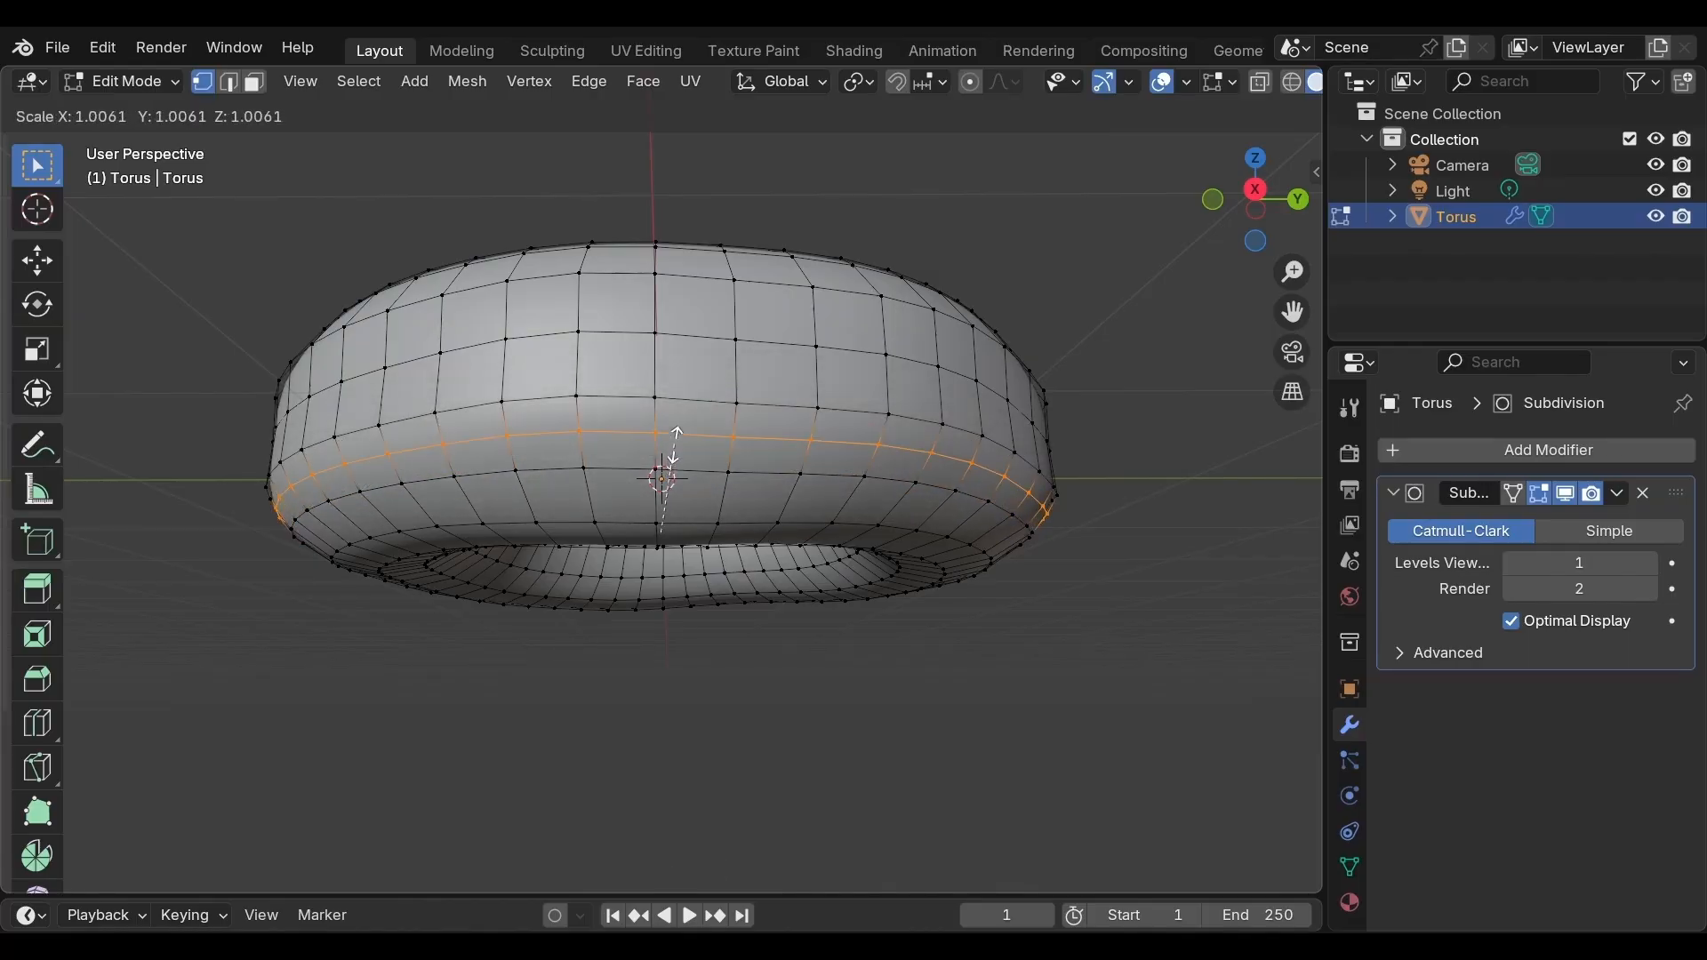
pyautogui.click(676, 449)
pyautogui.moveTo(712, 427); pyautogui.dragTo(781, 373, button='middle')
pyautogui.scroll(-1, 786, 424)
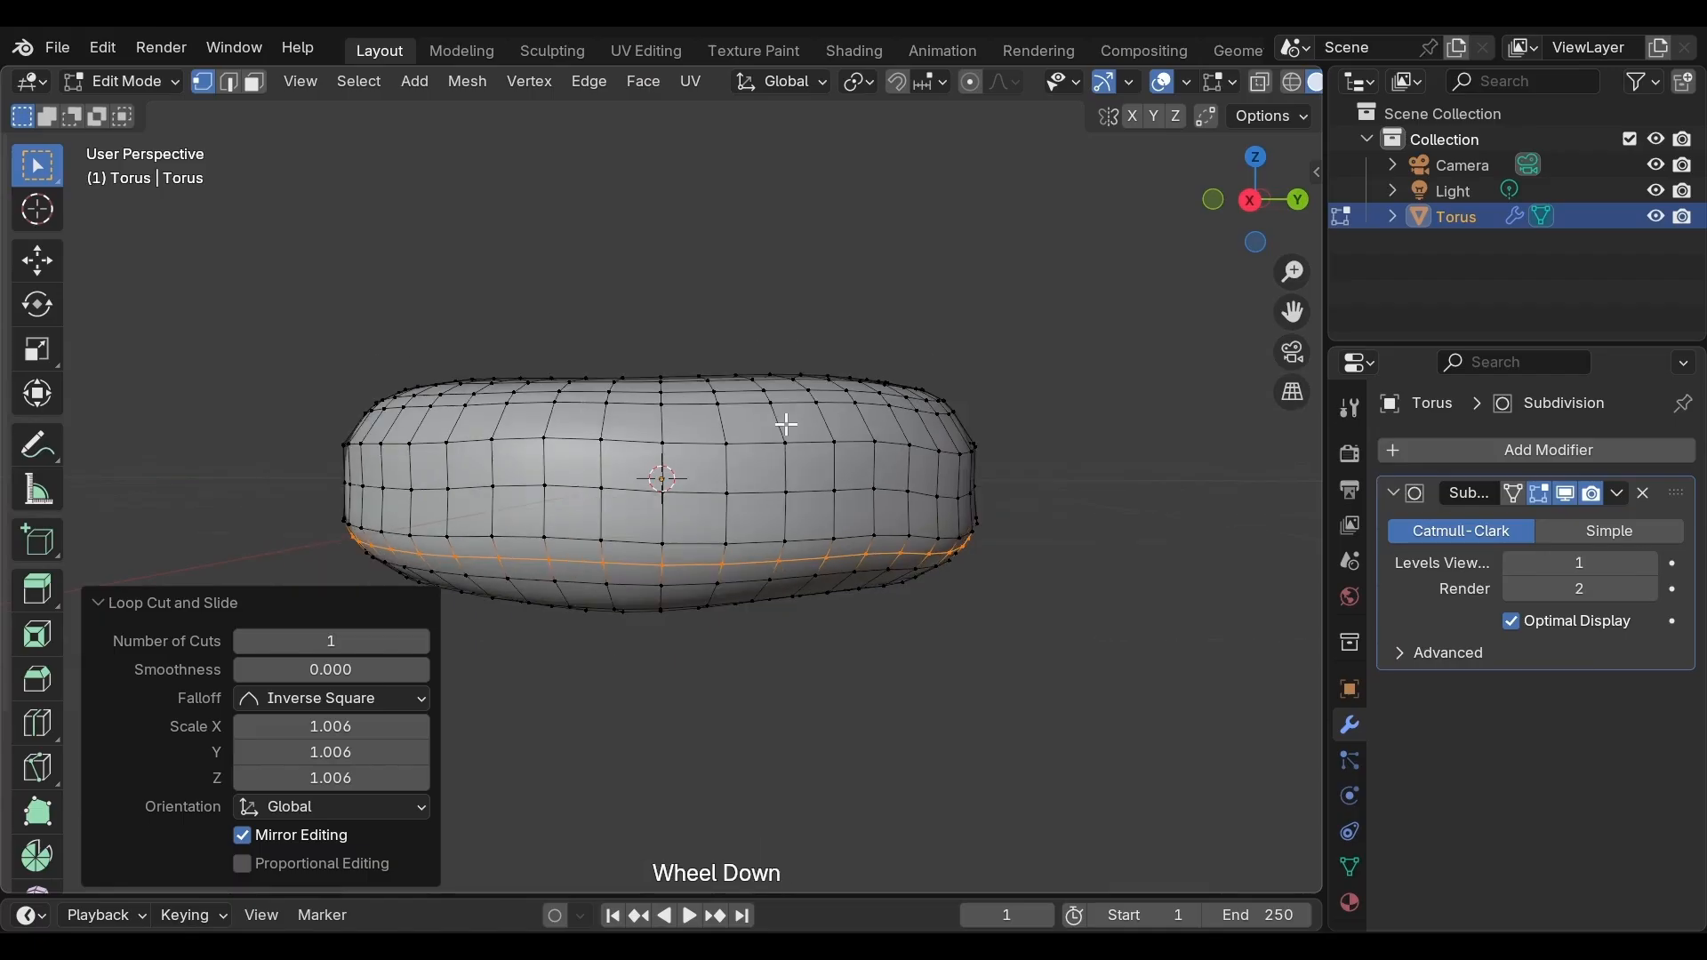
# In wireframe side view, box-select the torus's lower half and scale it up to about 1.008
pyautogui.press('z')
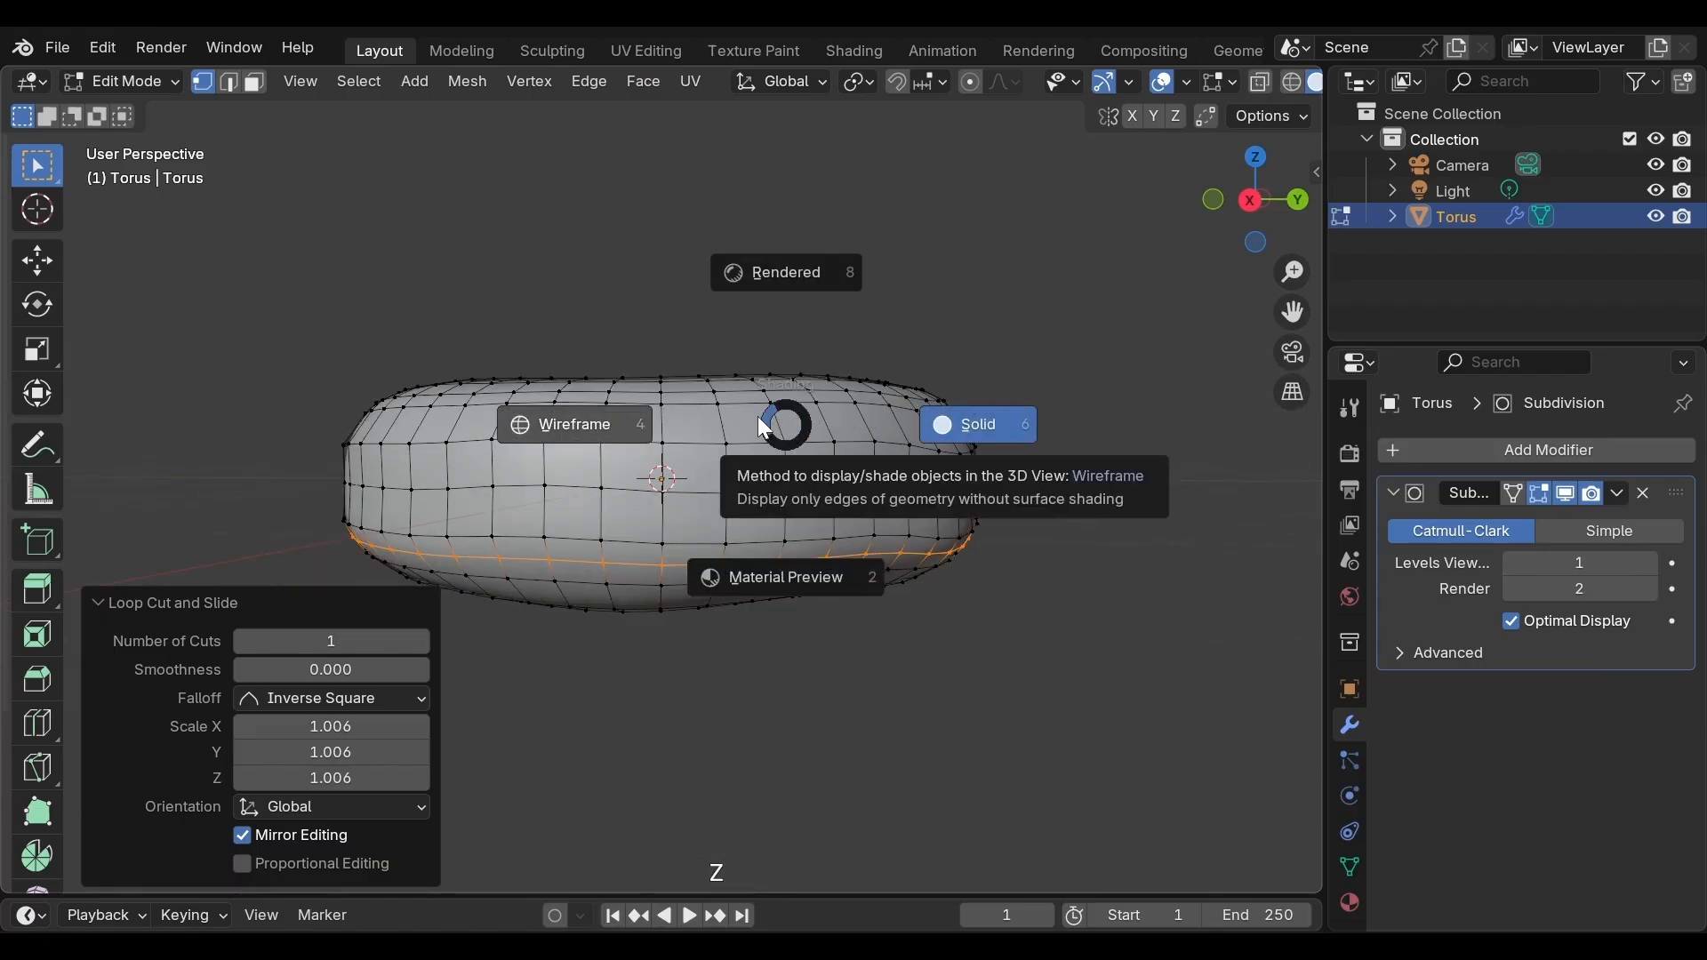
pyautogui.click(758, 416)
pyautogui.click(756, 315)
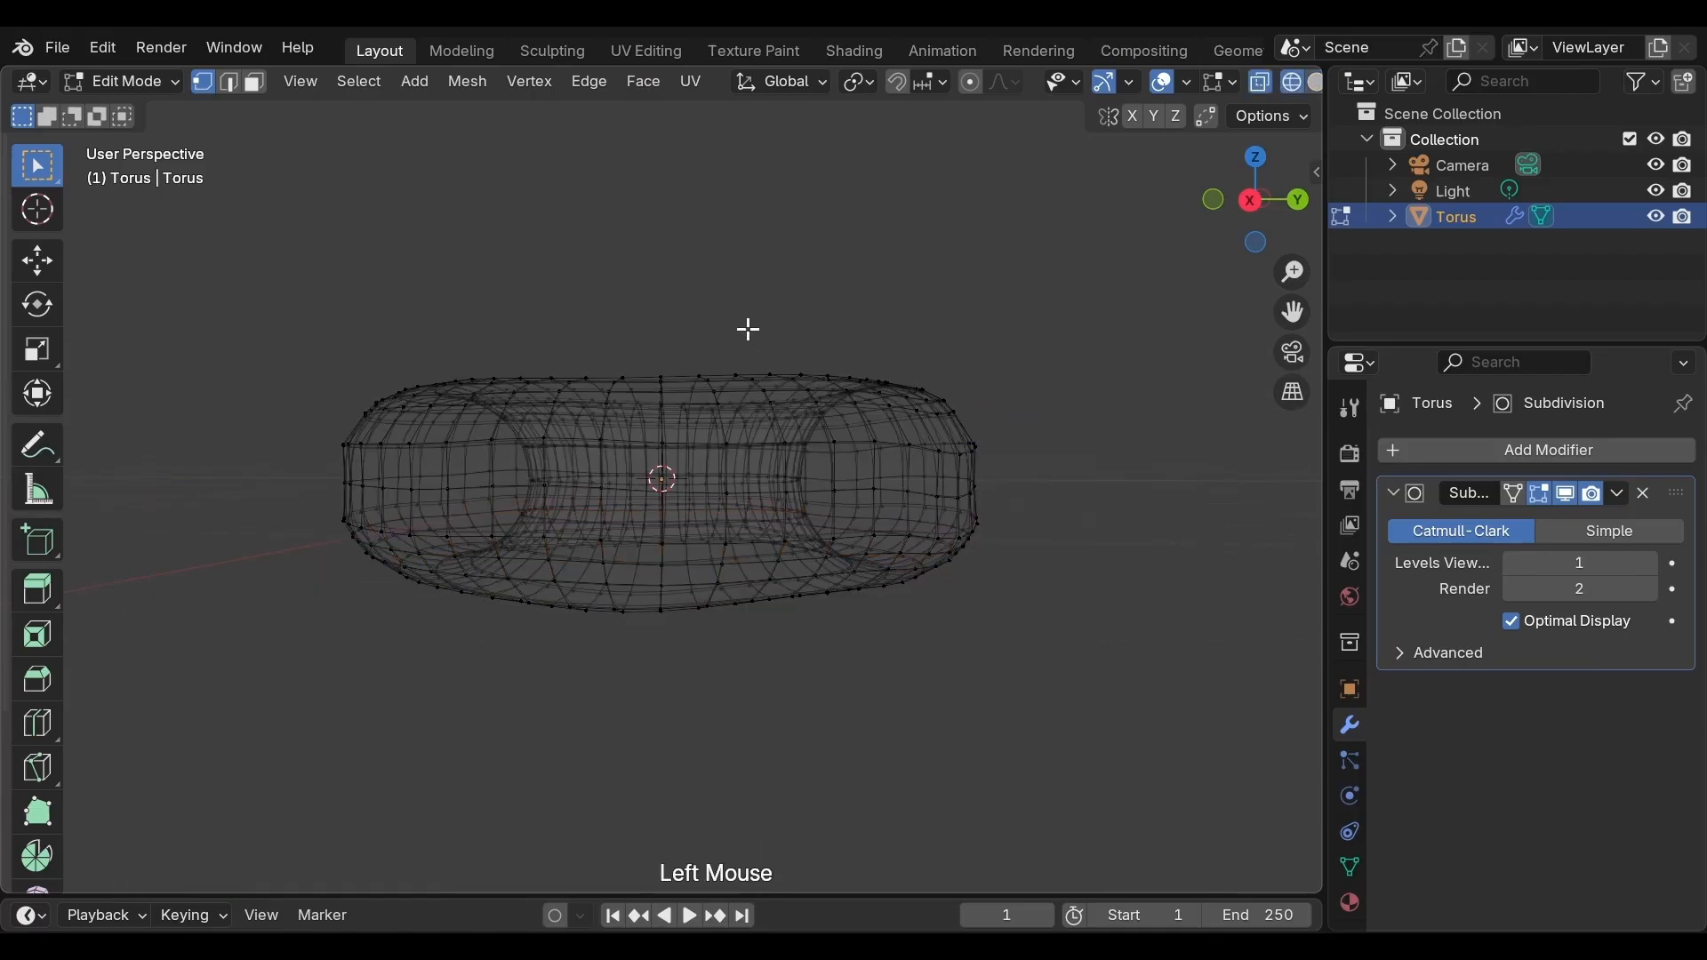
pyautogui.click(1250, 201)
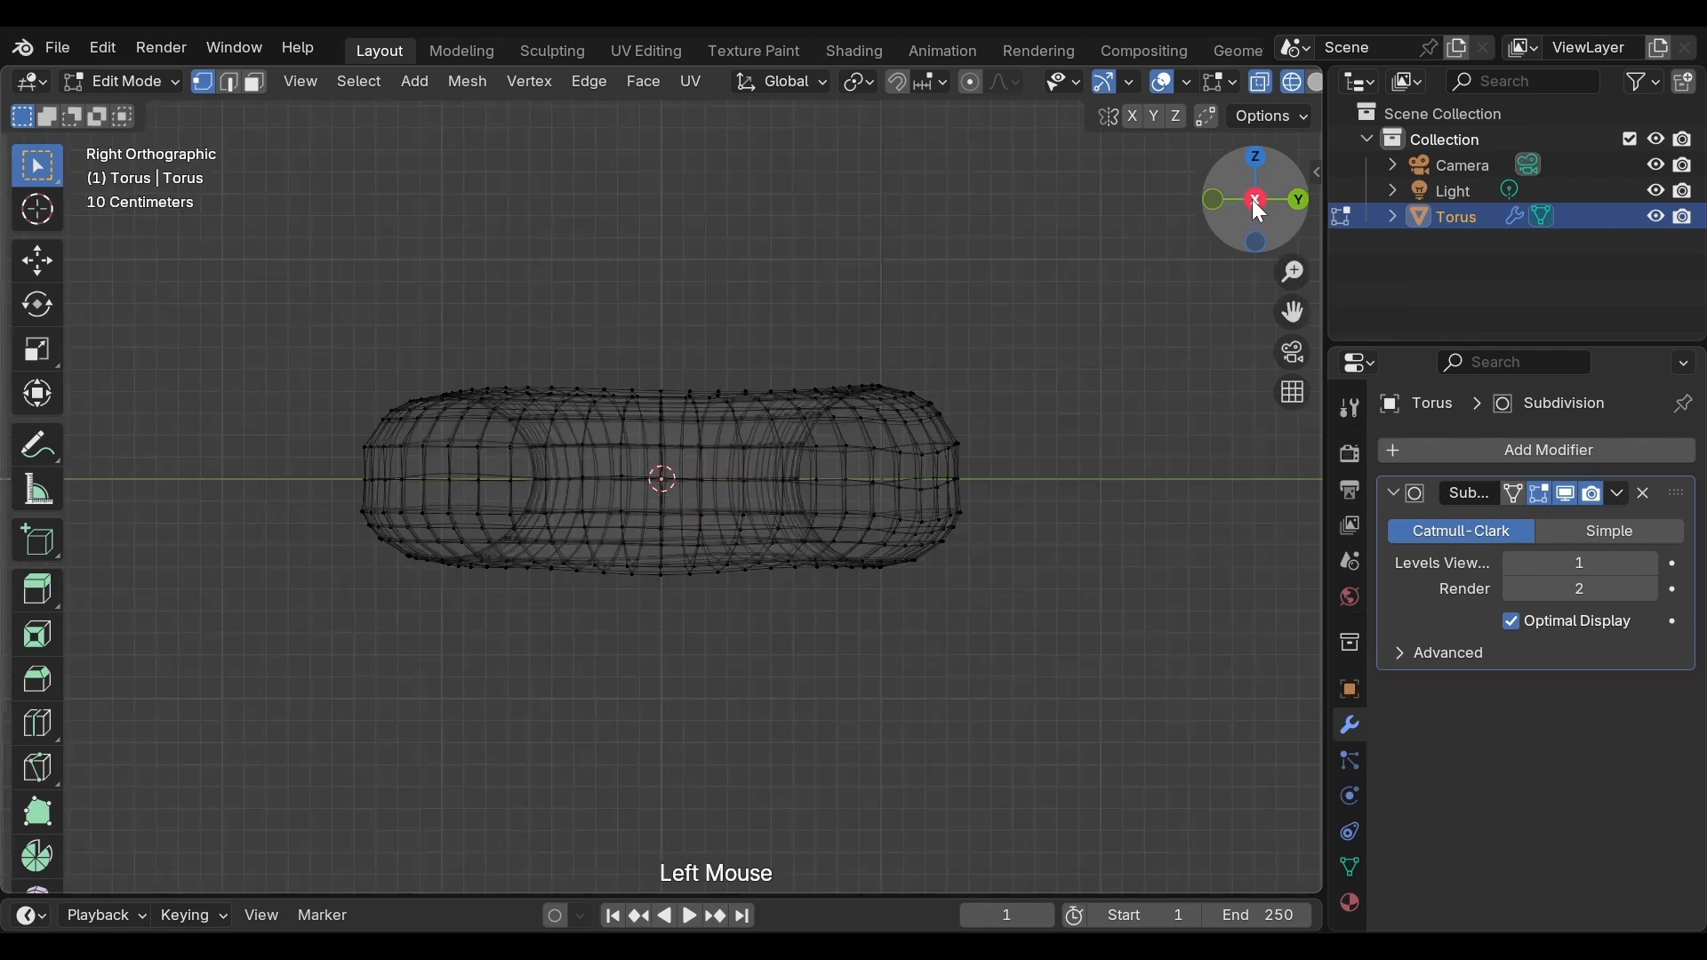
pyautogui.scroll(-2, 892, 472)
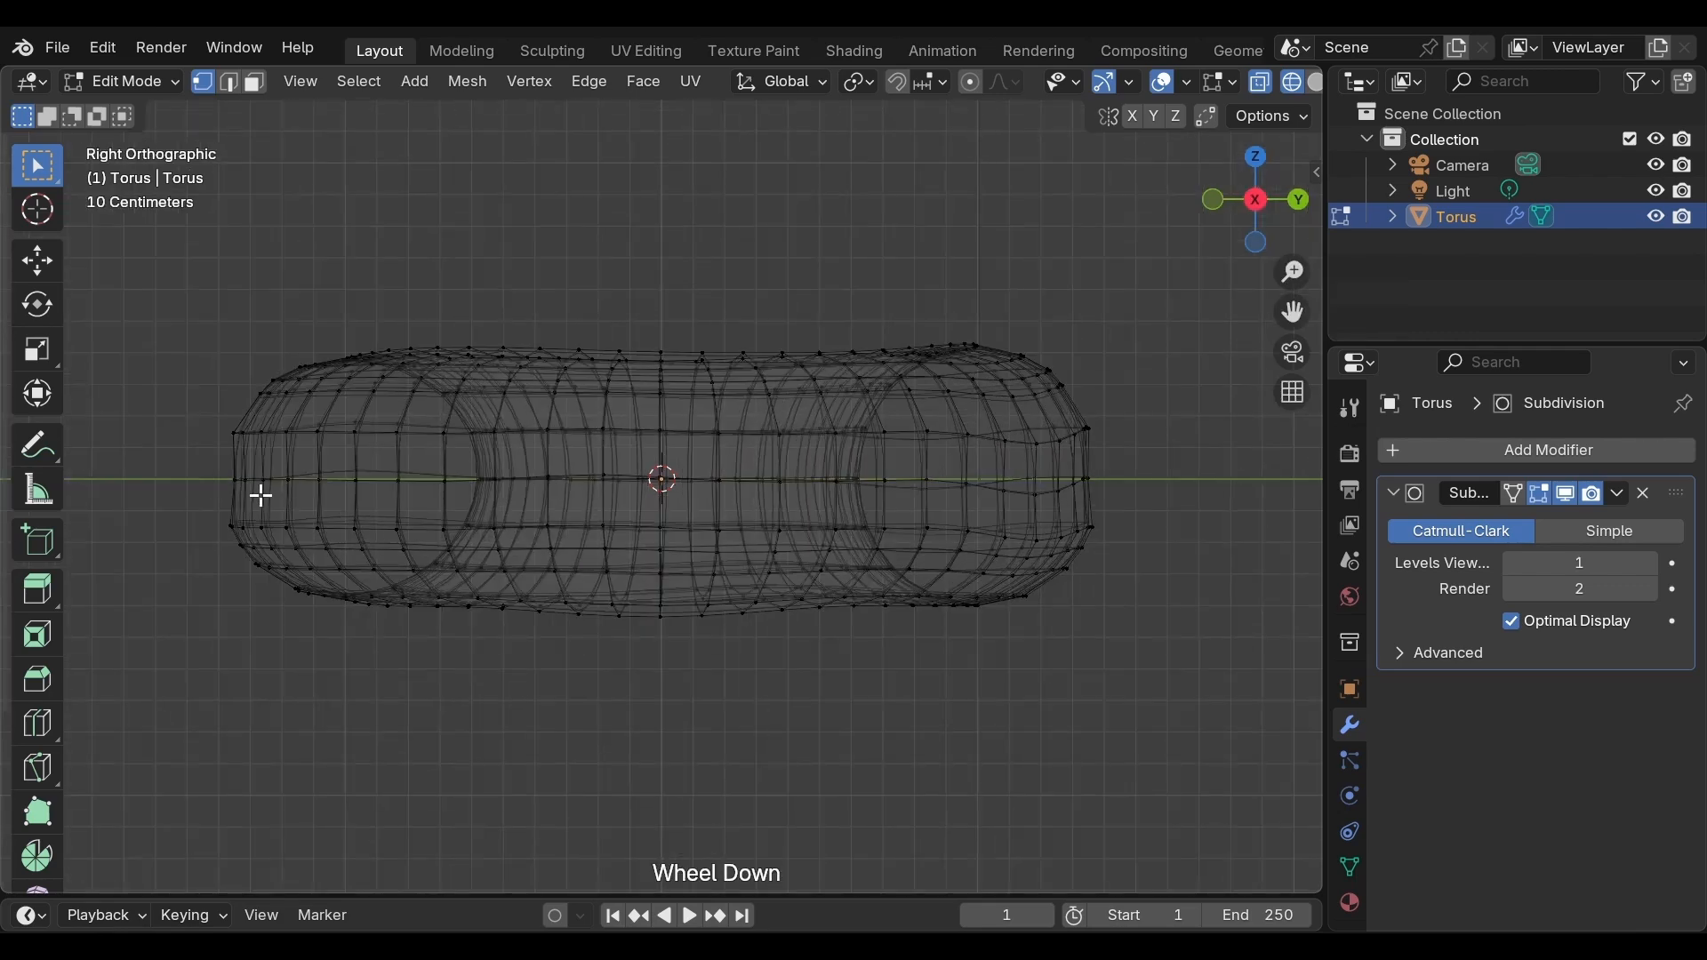
pyautogui.moveTo(160, 459); pyautogui.dragTo(1265, 699)
pyautogui.press('s')
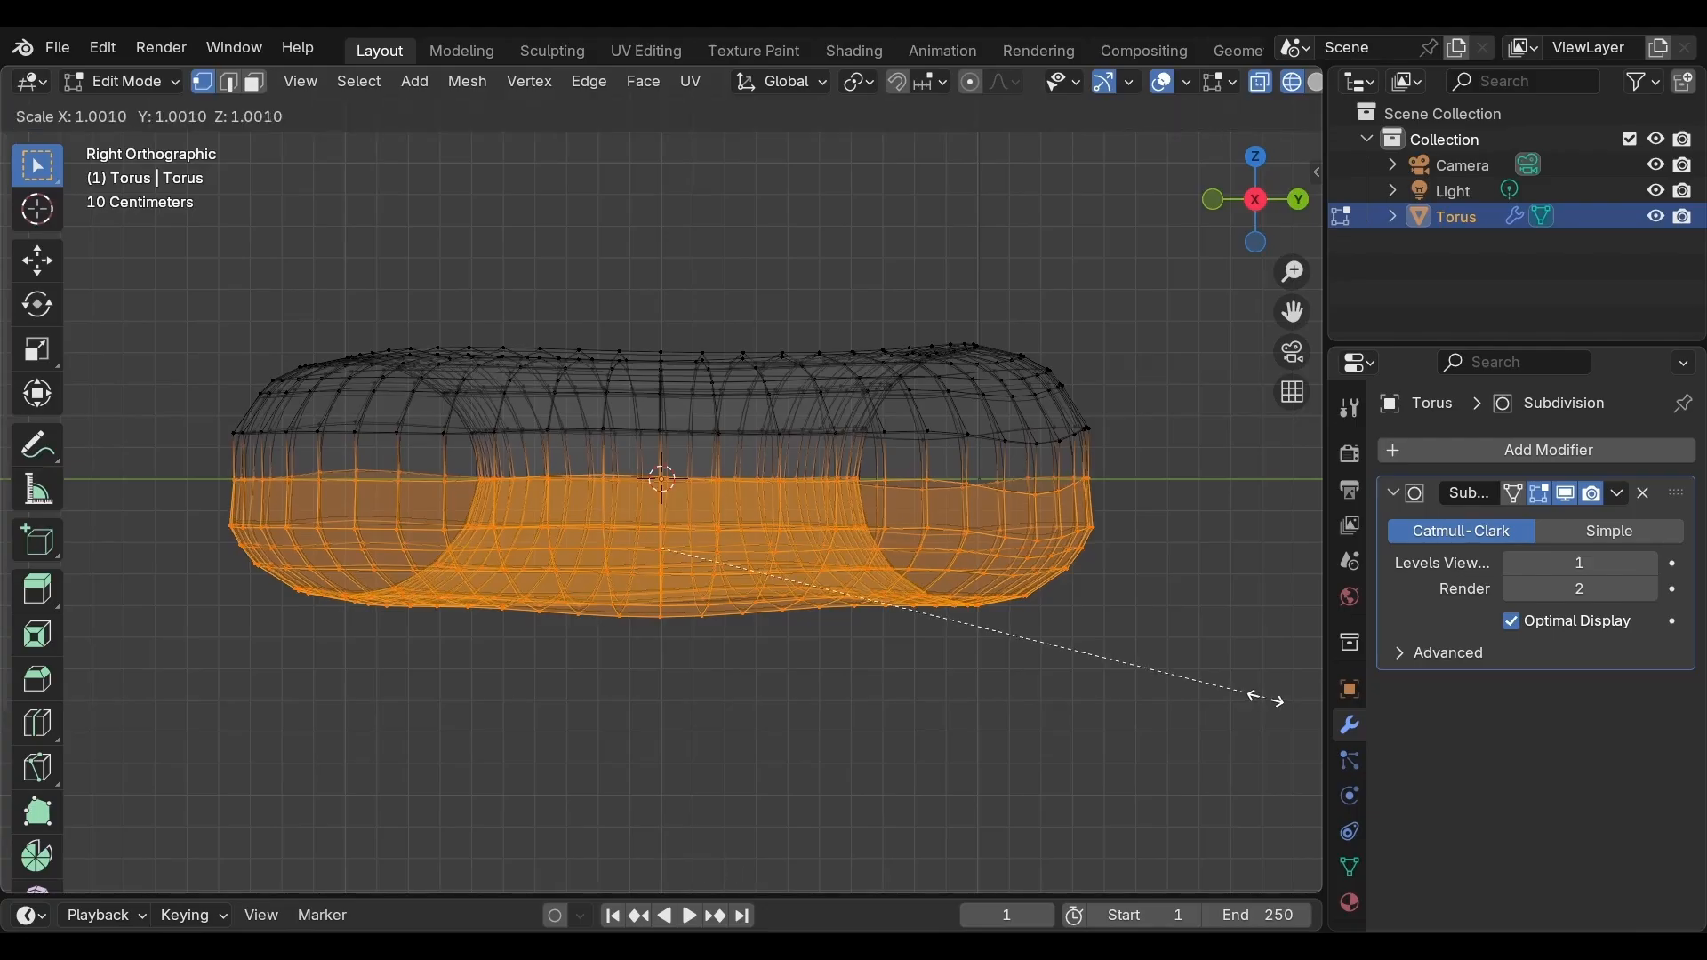
pyautogui.press('shift')
pyautogui.keyDown('shift'); pyautogui.click(1280, 696); pyautogui.keyUp('shift')
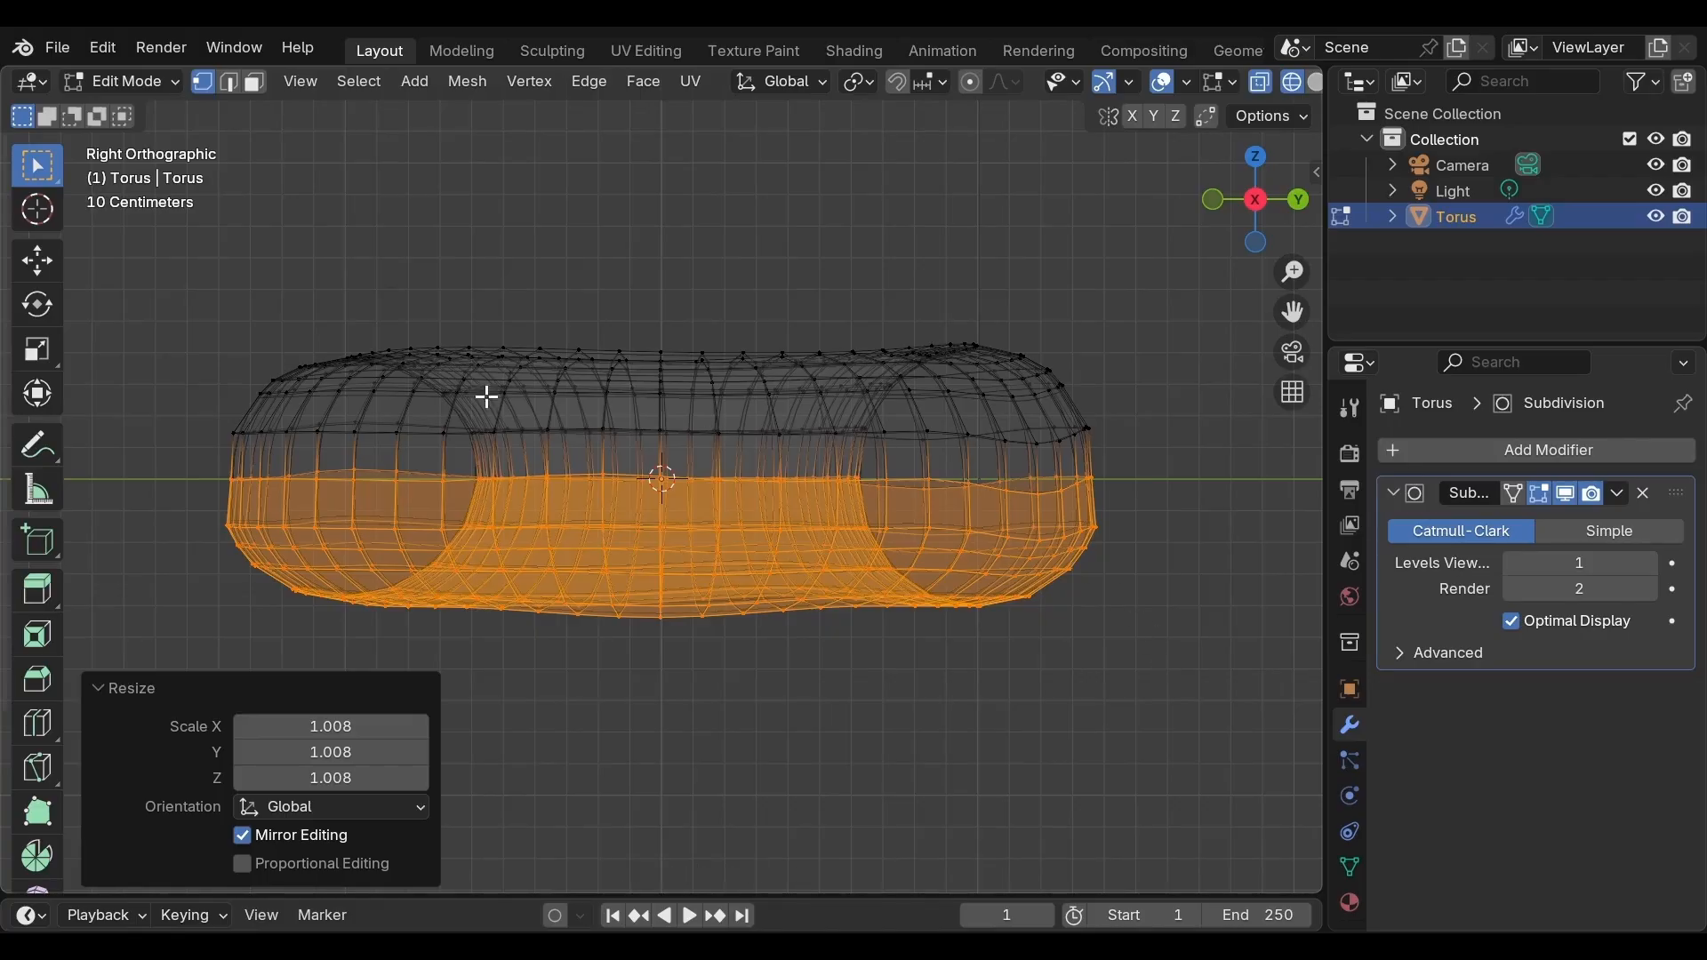
# Box-select the torus's upper half and scale it down to about 0.992
pyautogui.click(138, 307)
pyautogui.moveTo(139, 306); pyautogui.dragTo(1123, 500)
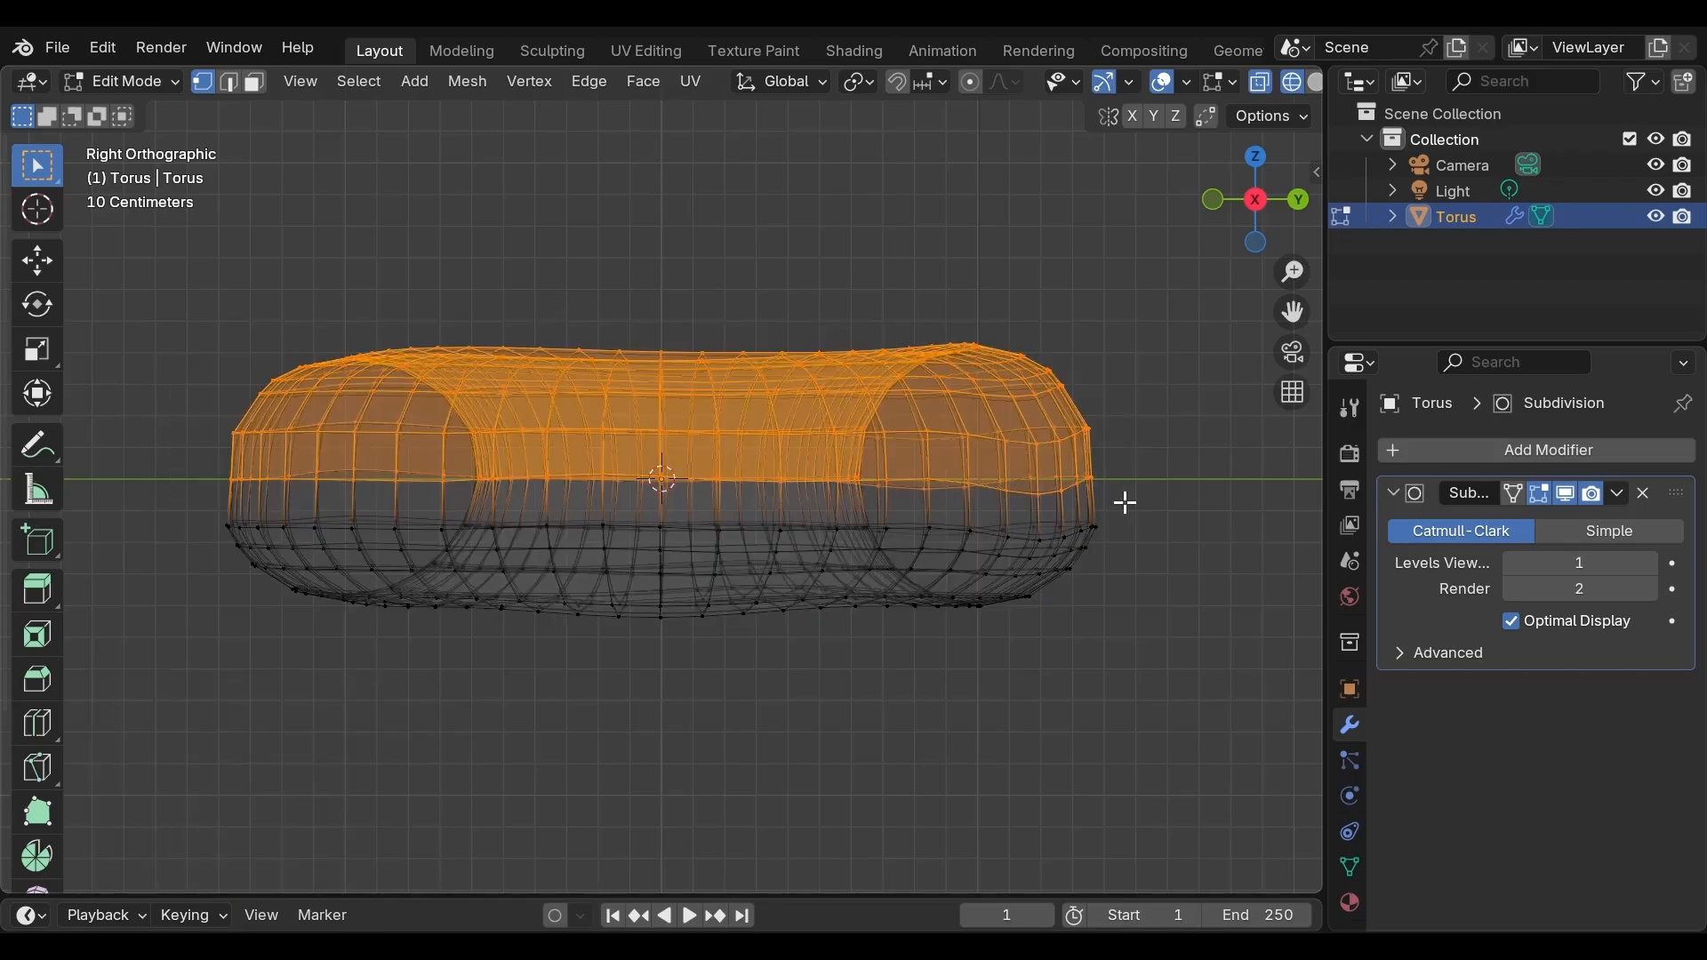
pyautogui.press('s')
pyautogui.press('shift')
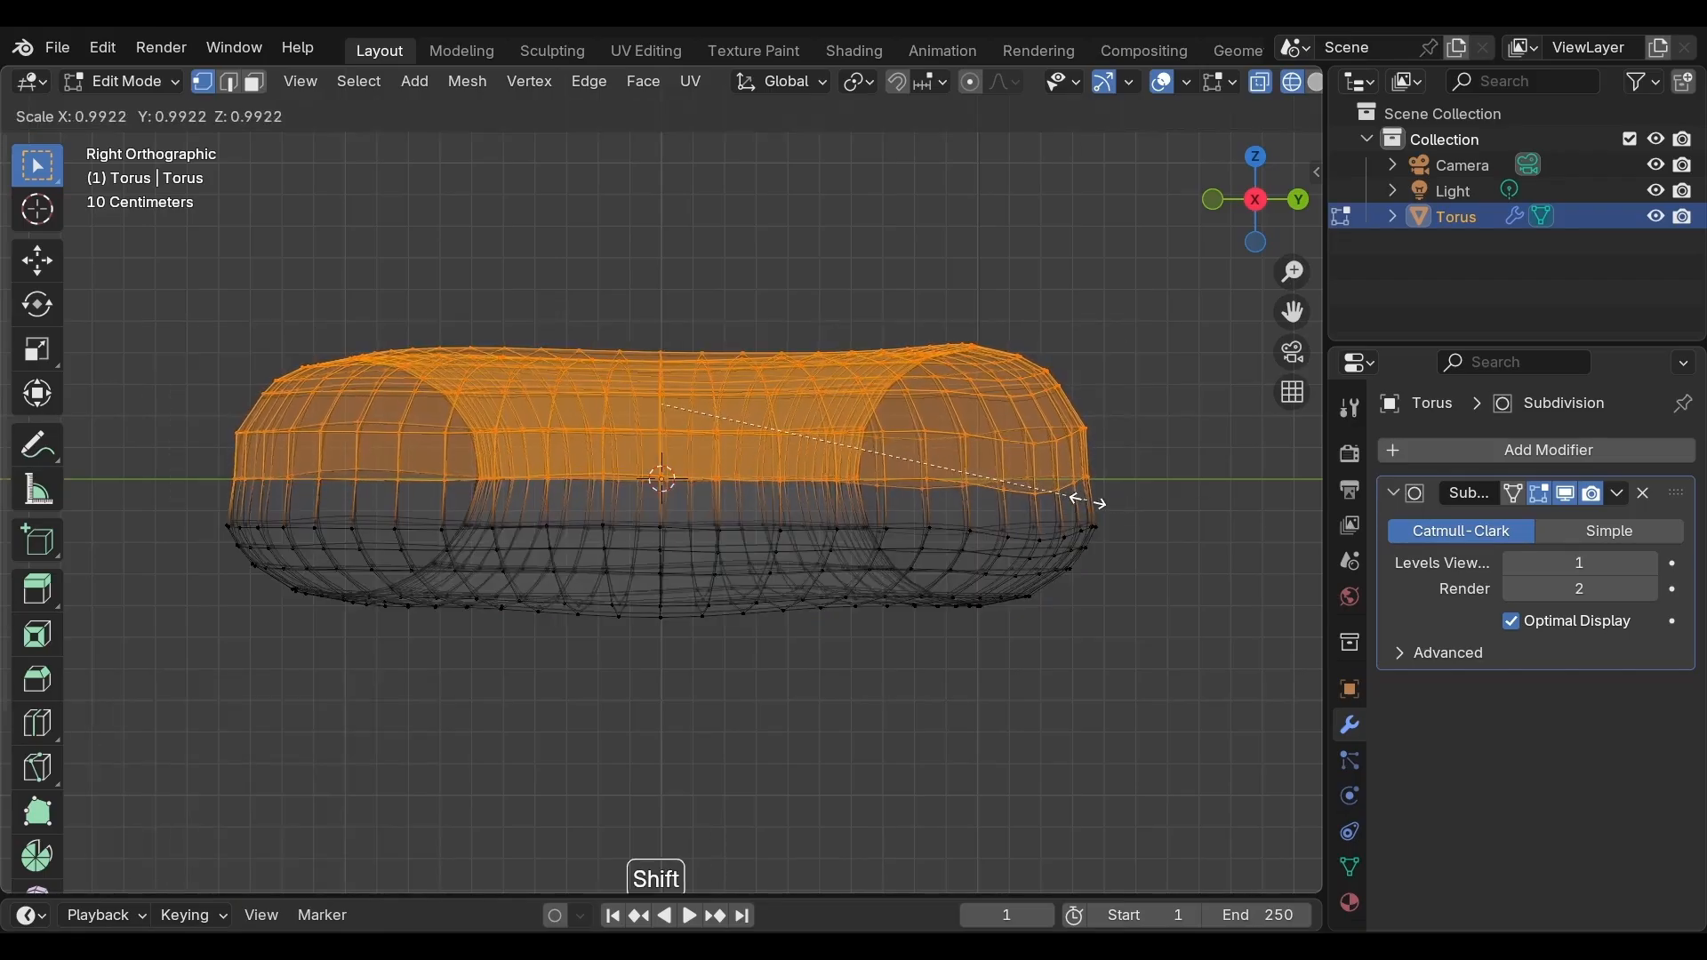
pyautogui.keyDown('shift'); pyautogui.click(1085, 499); pyautogui.keyUp('shift')
pyautogui.click(1170, 365)
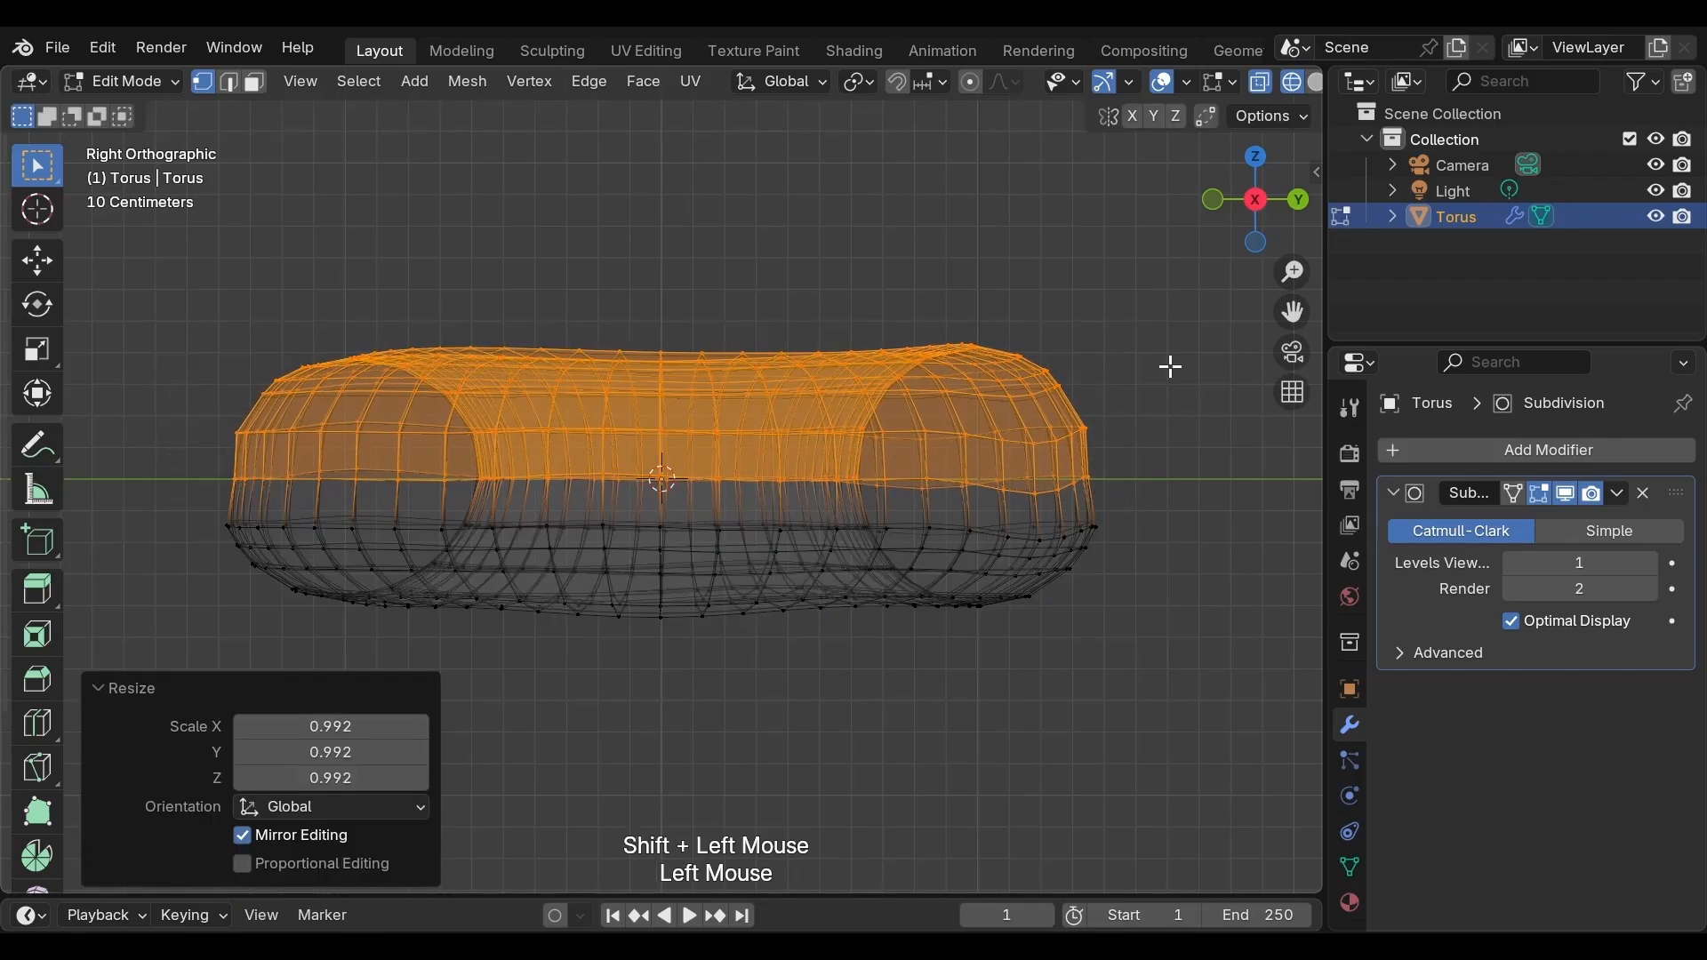
# Return to Object Mode with solid shading and inspect the reshaped donut from several angles
pyautogui.press('Tab')
pyautogui.press('z')
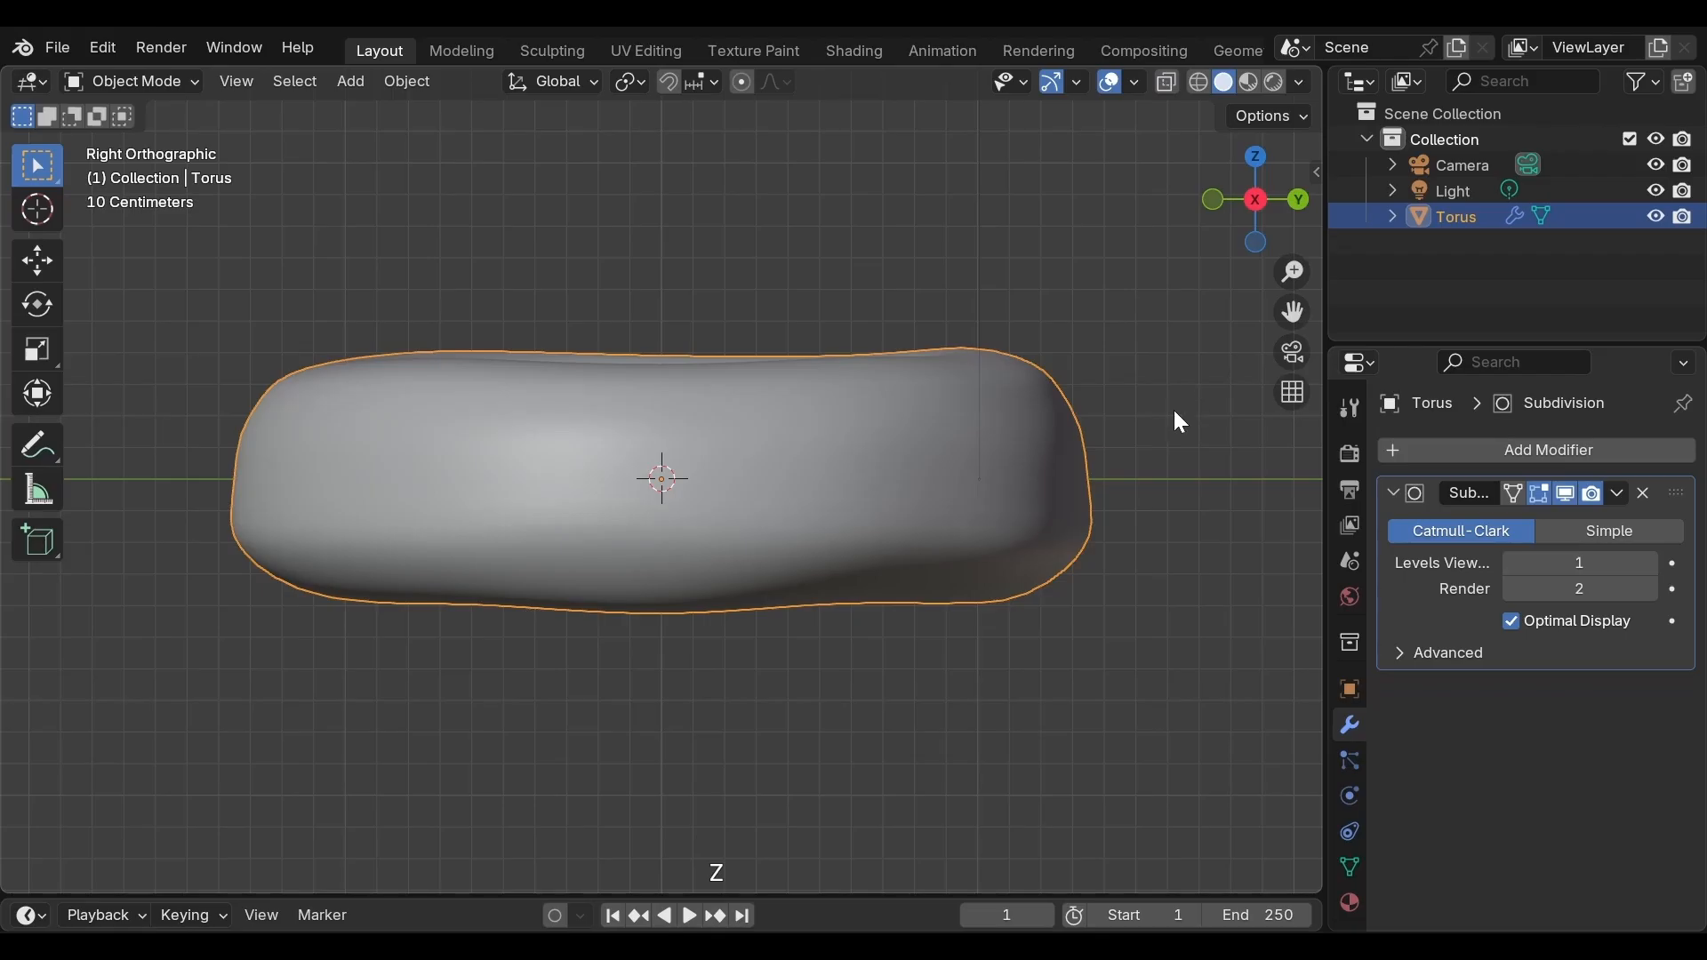
pyautogui.moveTo(1174, 412); pyautogui.dragTo(1131, 439, button='middle')
pyautogui.scroll(-2, 664, 537)
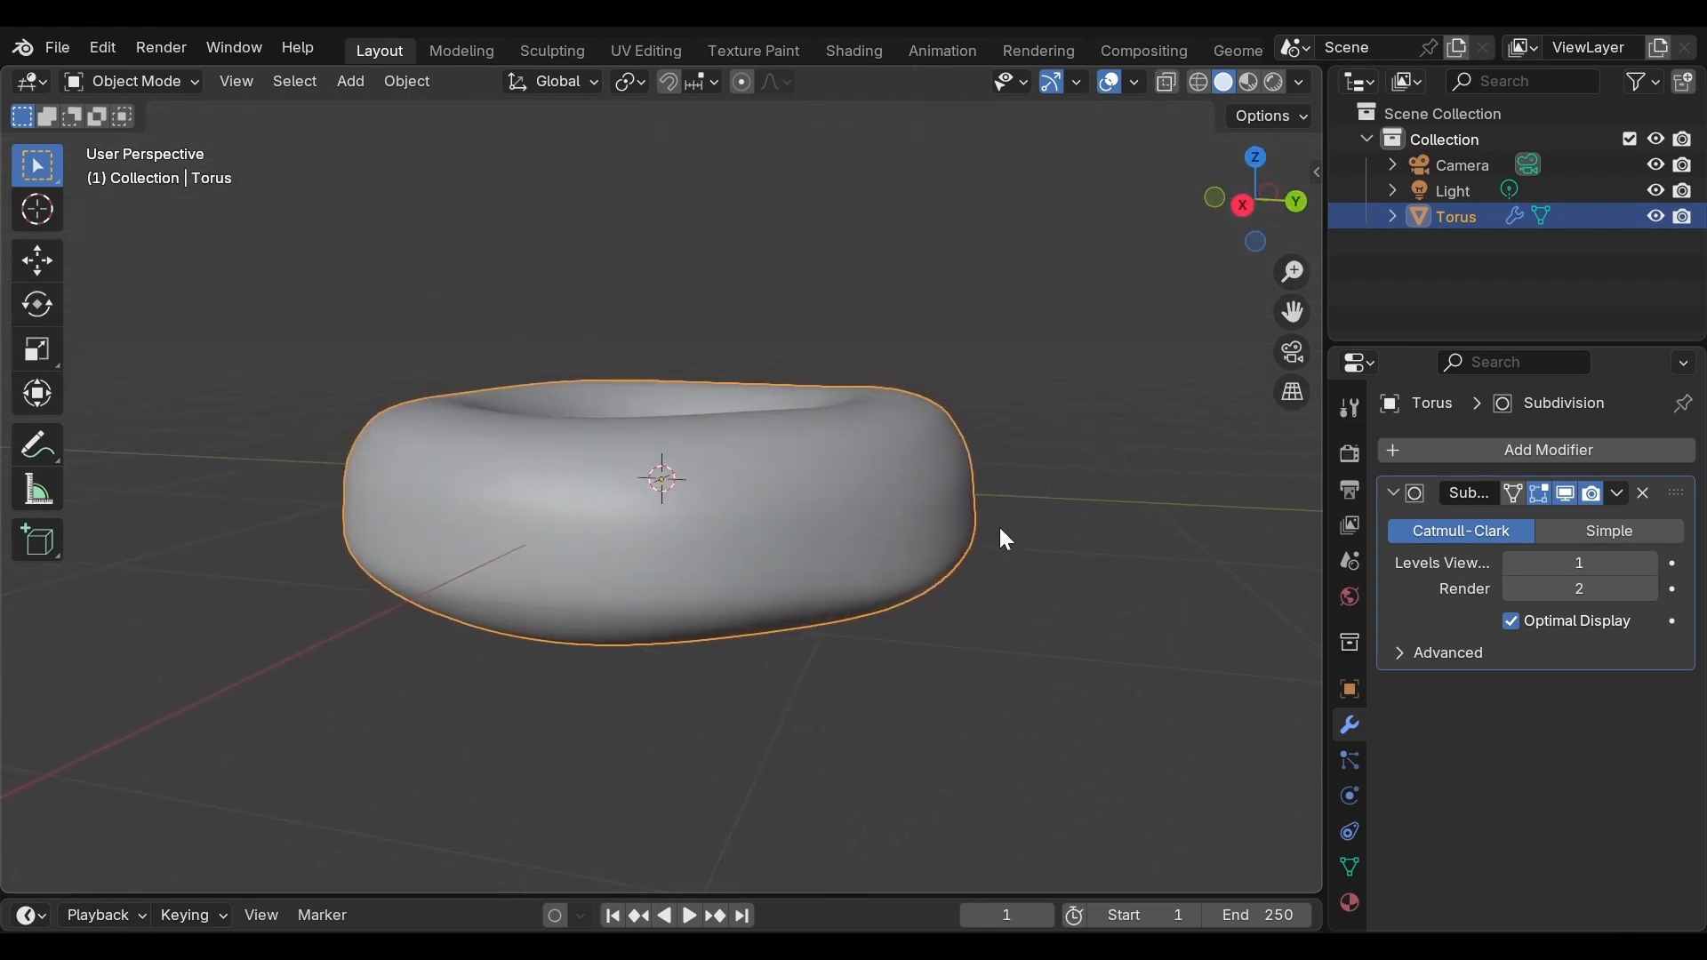
pyautogui.moveTo(734, 545); pyautogui.dragTo(796, 527, button='middle')
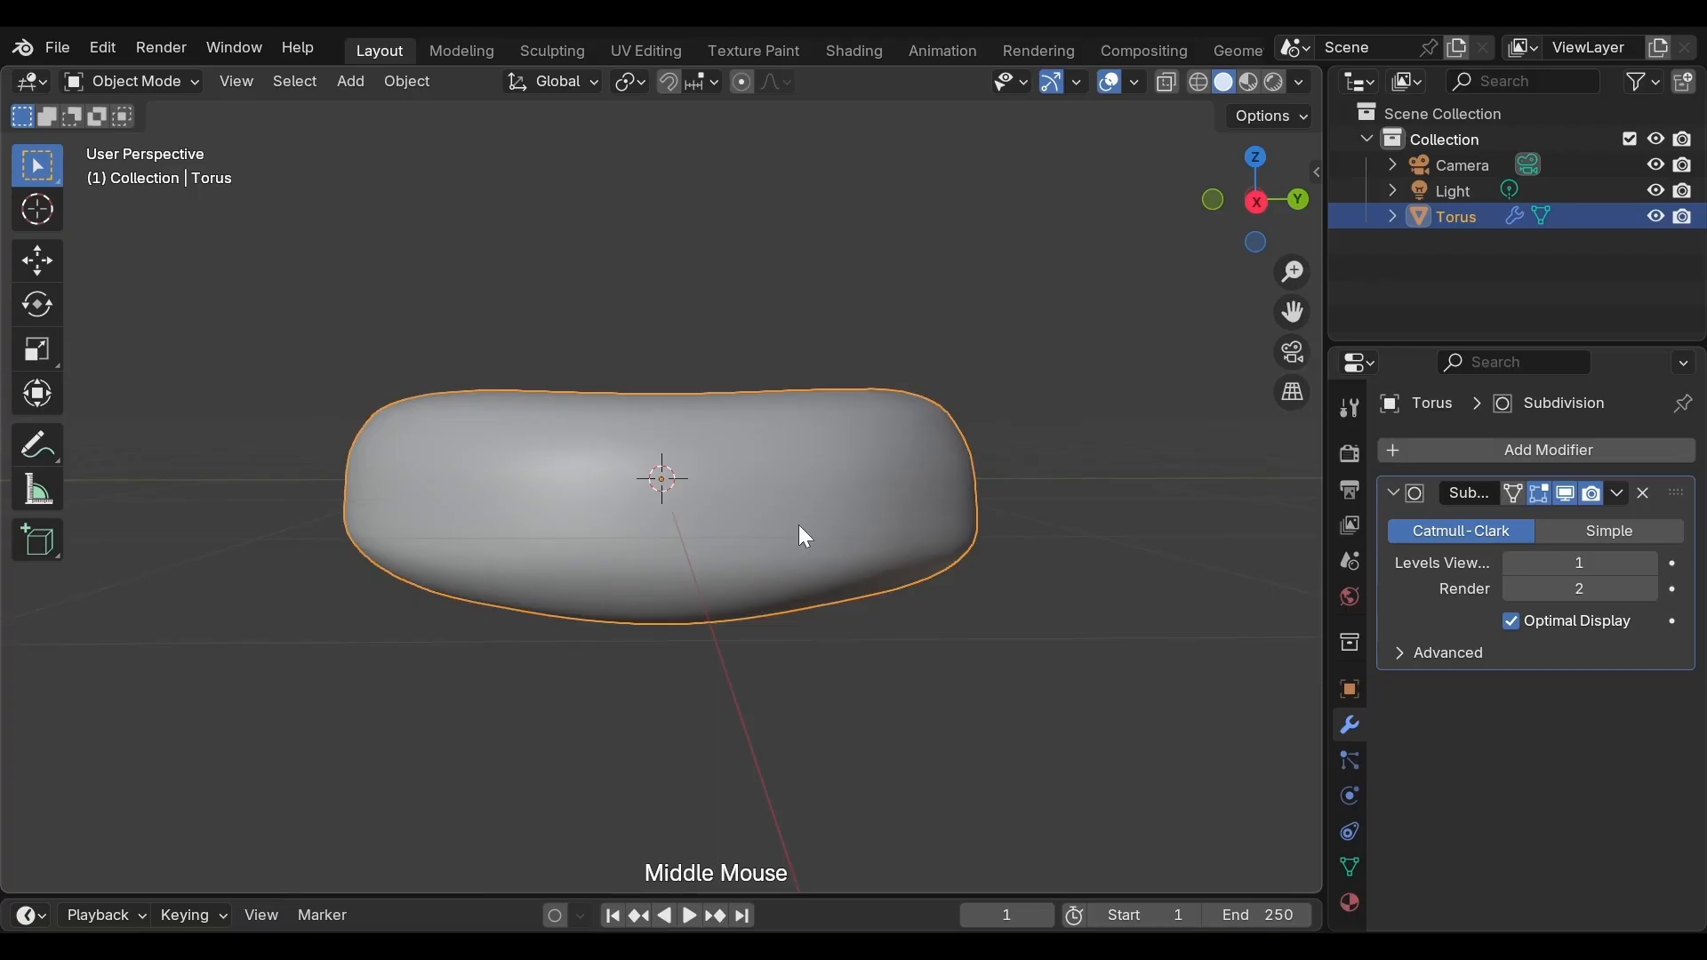
pyautogui.moveTo(802, 536); pyautogui.dragTo(860, 537, button='middle')
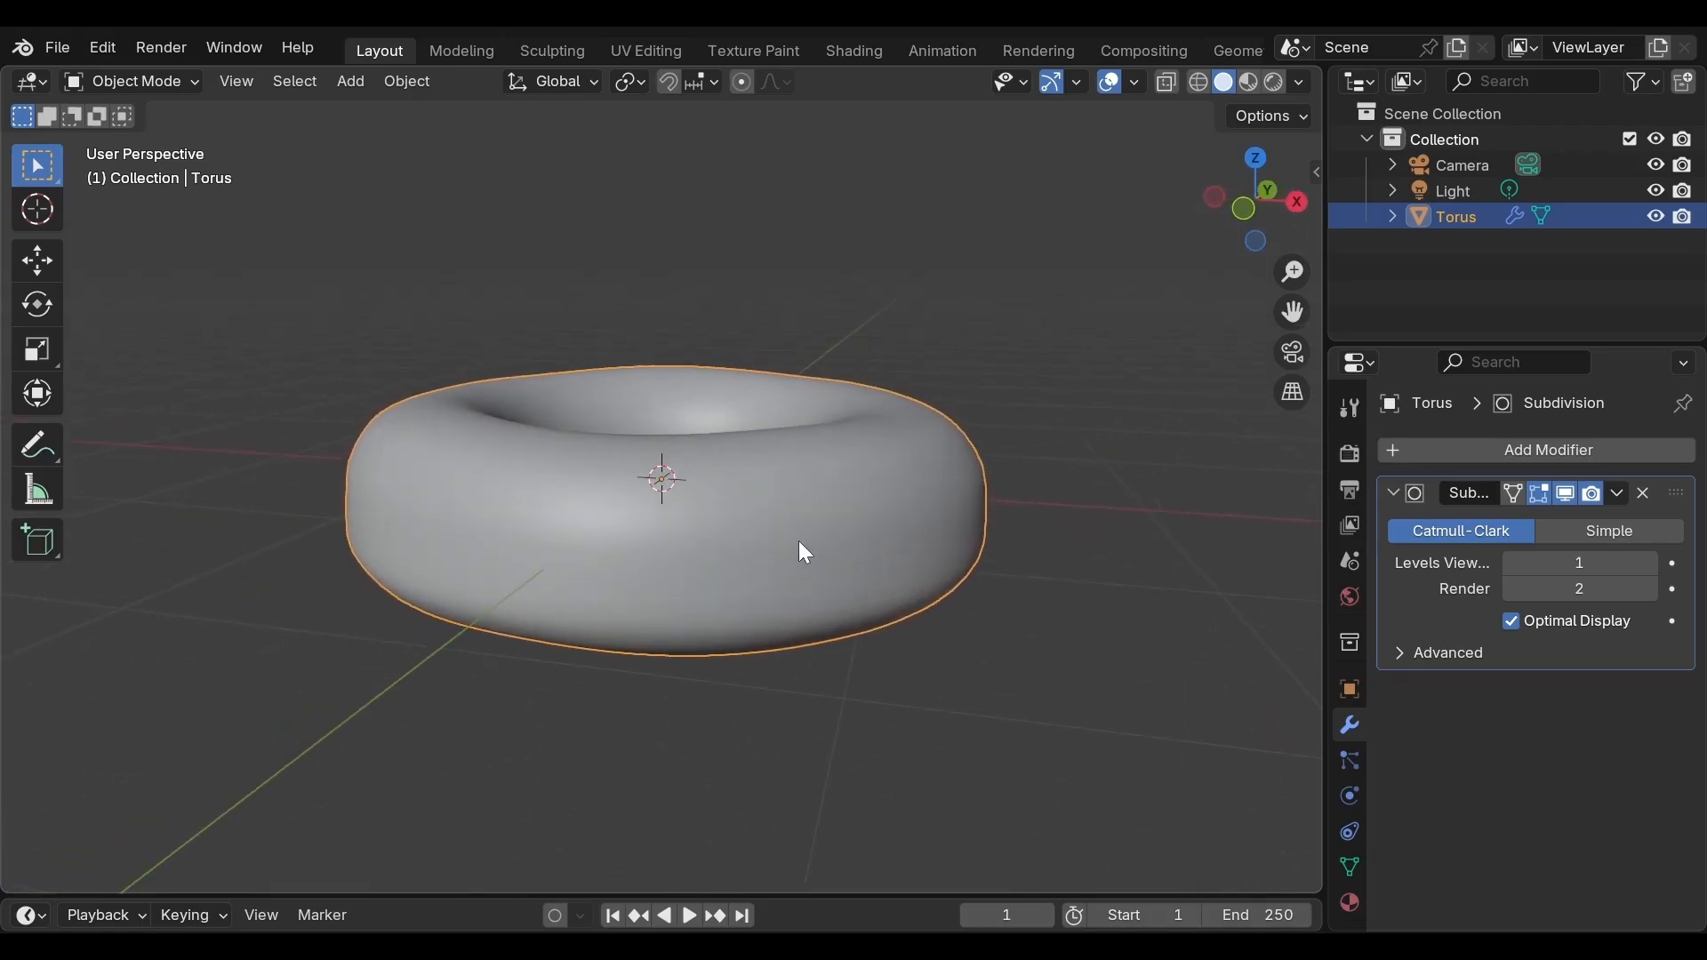
# Duplicate the torus in place and rename the original object donut
pyautogui.hotkey('shift', 'd')
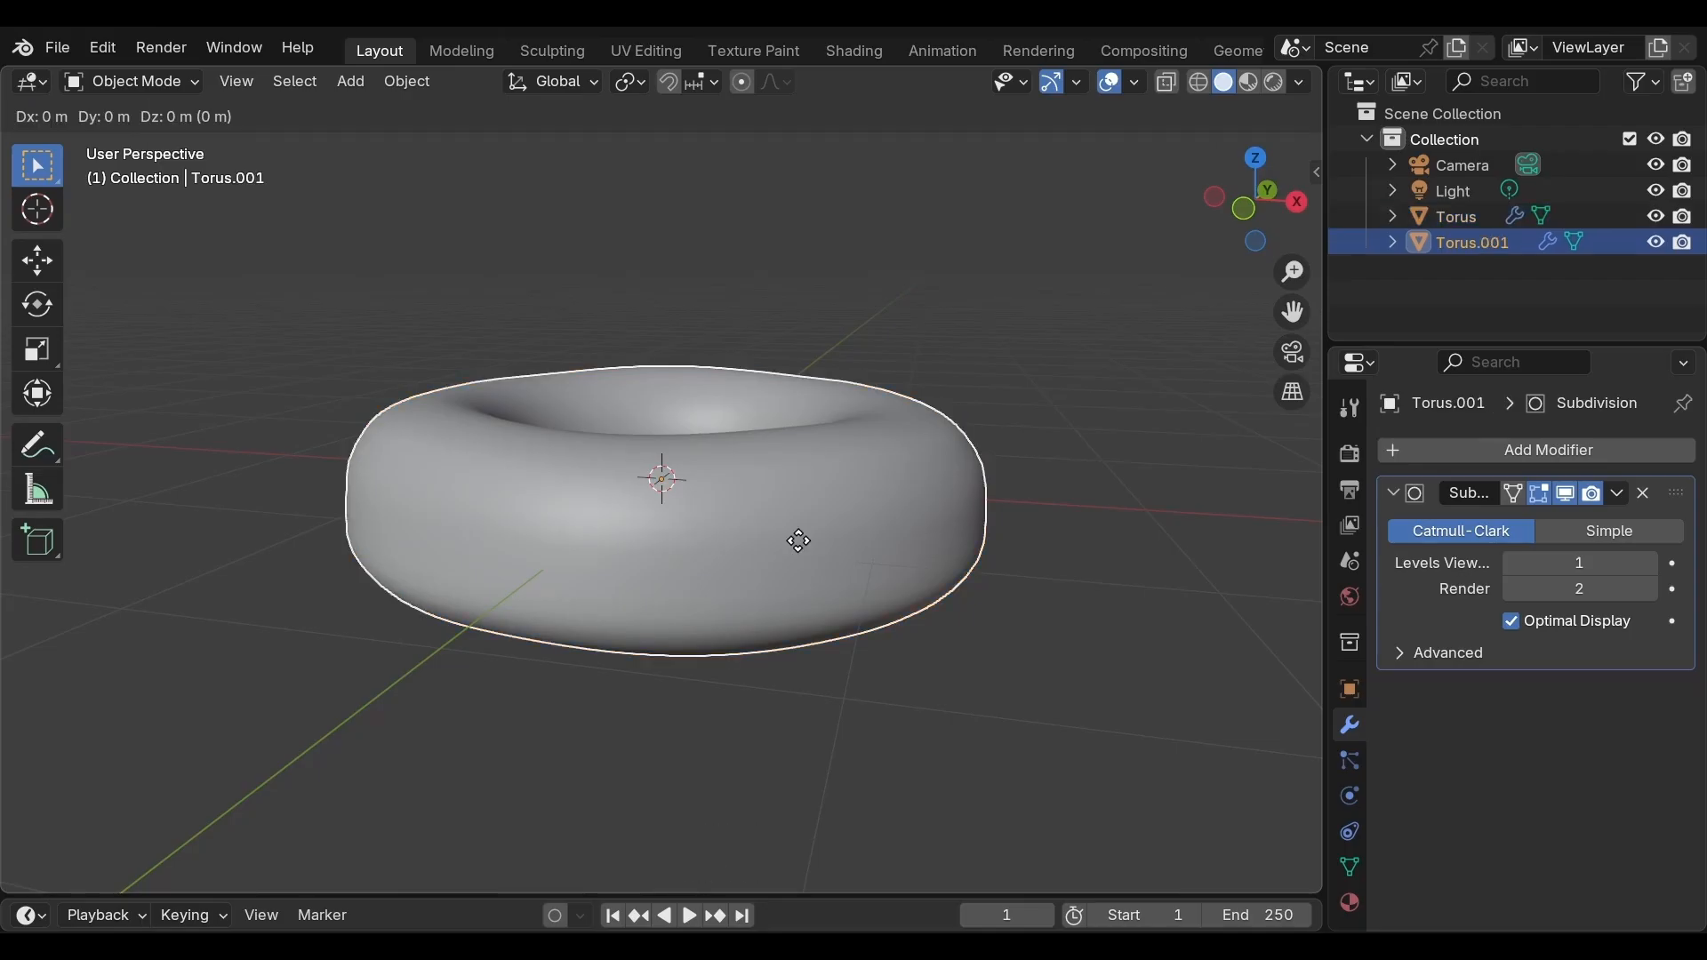
pyautogui.press('Escape')
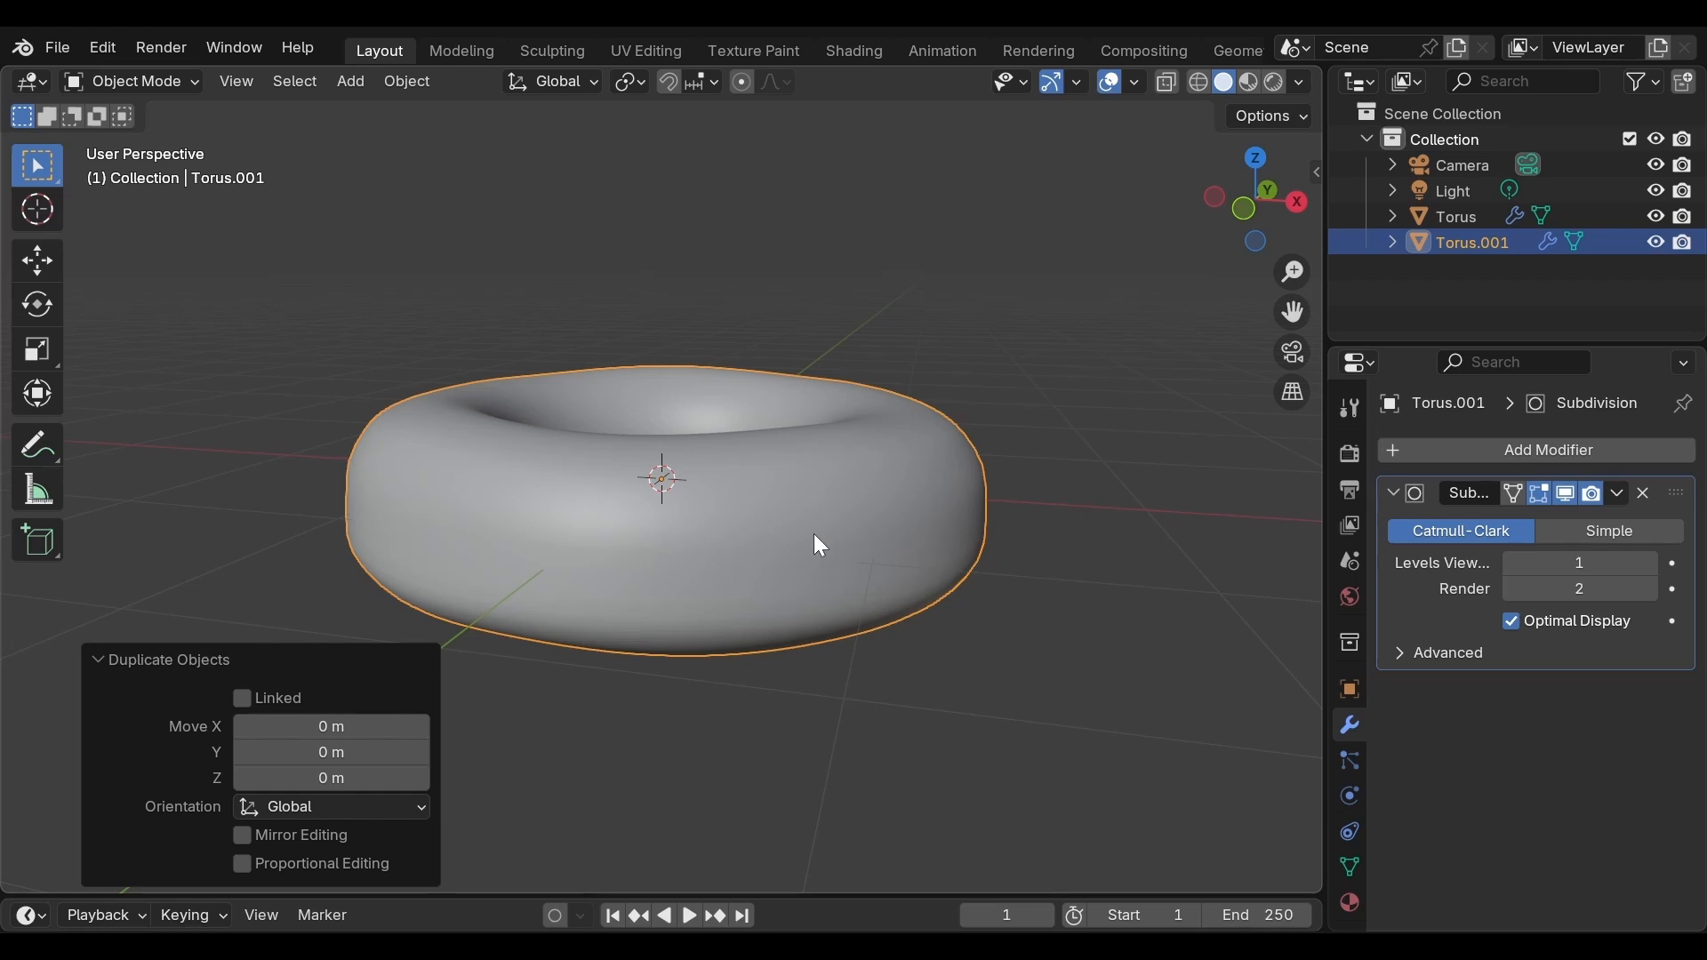
pyautogui.doubleClick(1465, 215)
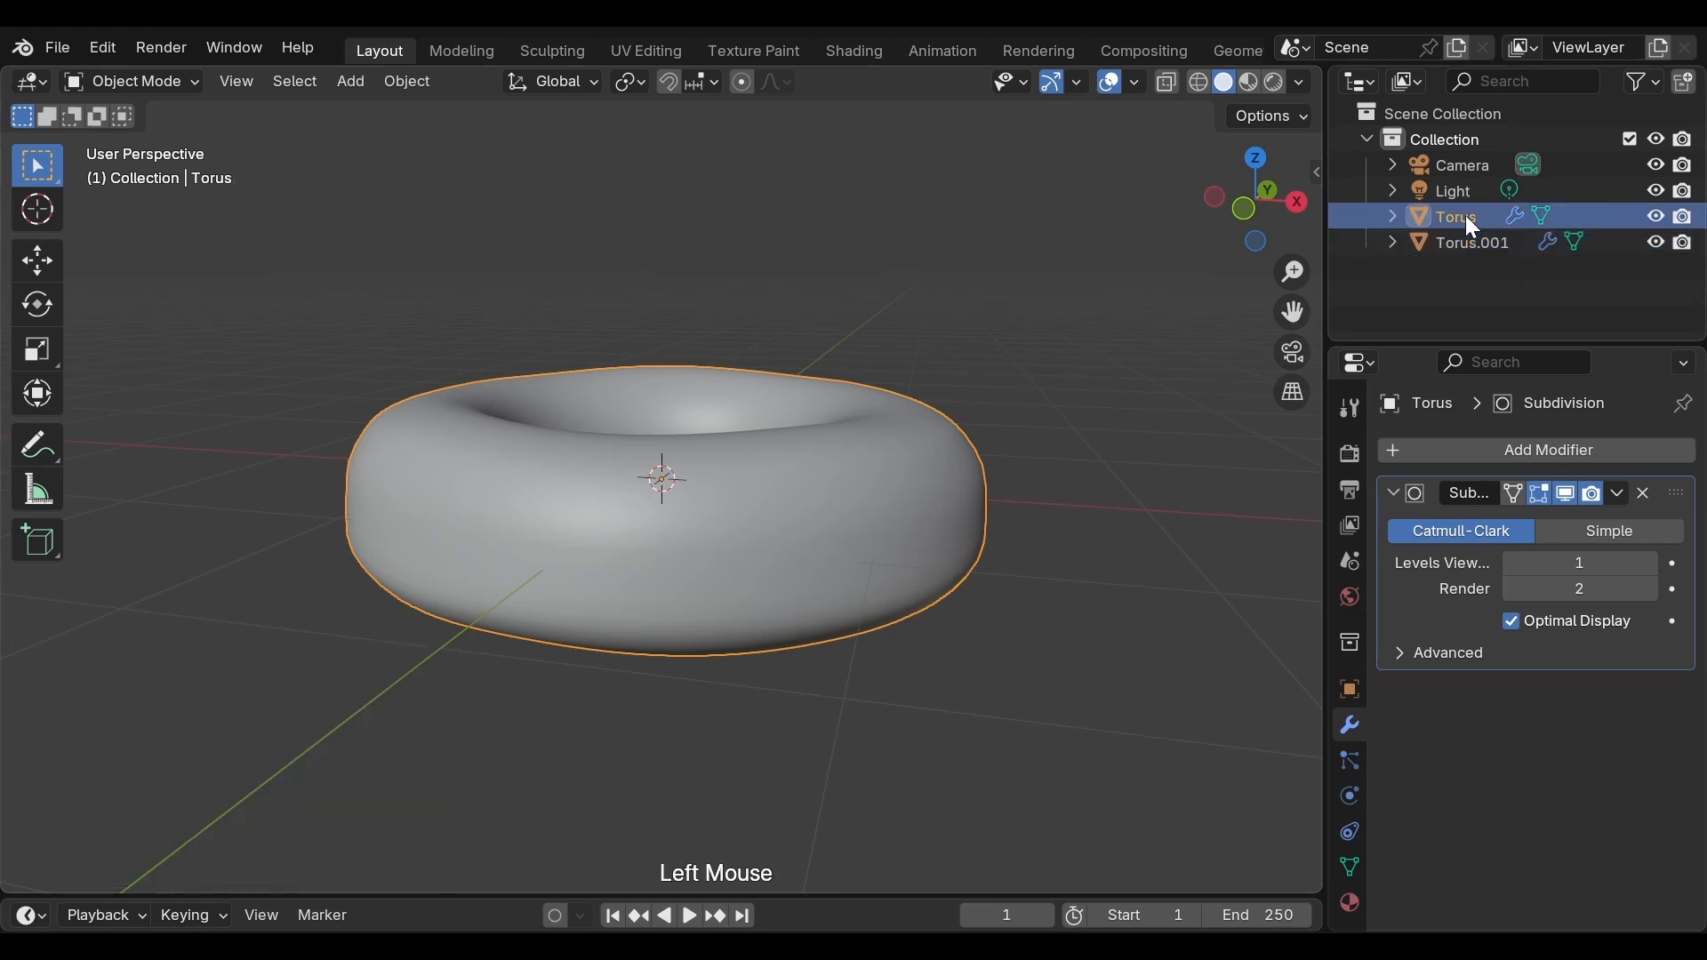
pyautogui.write('donut')
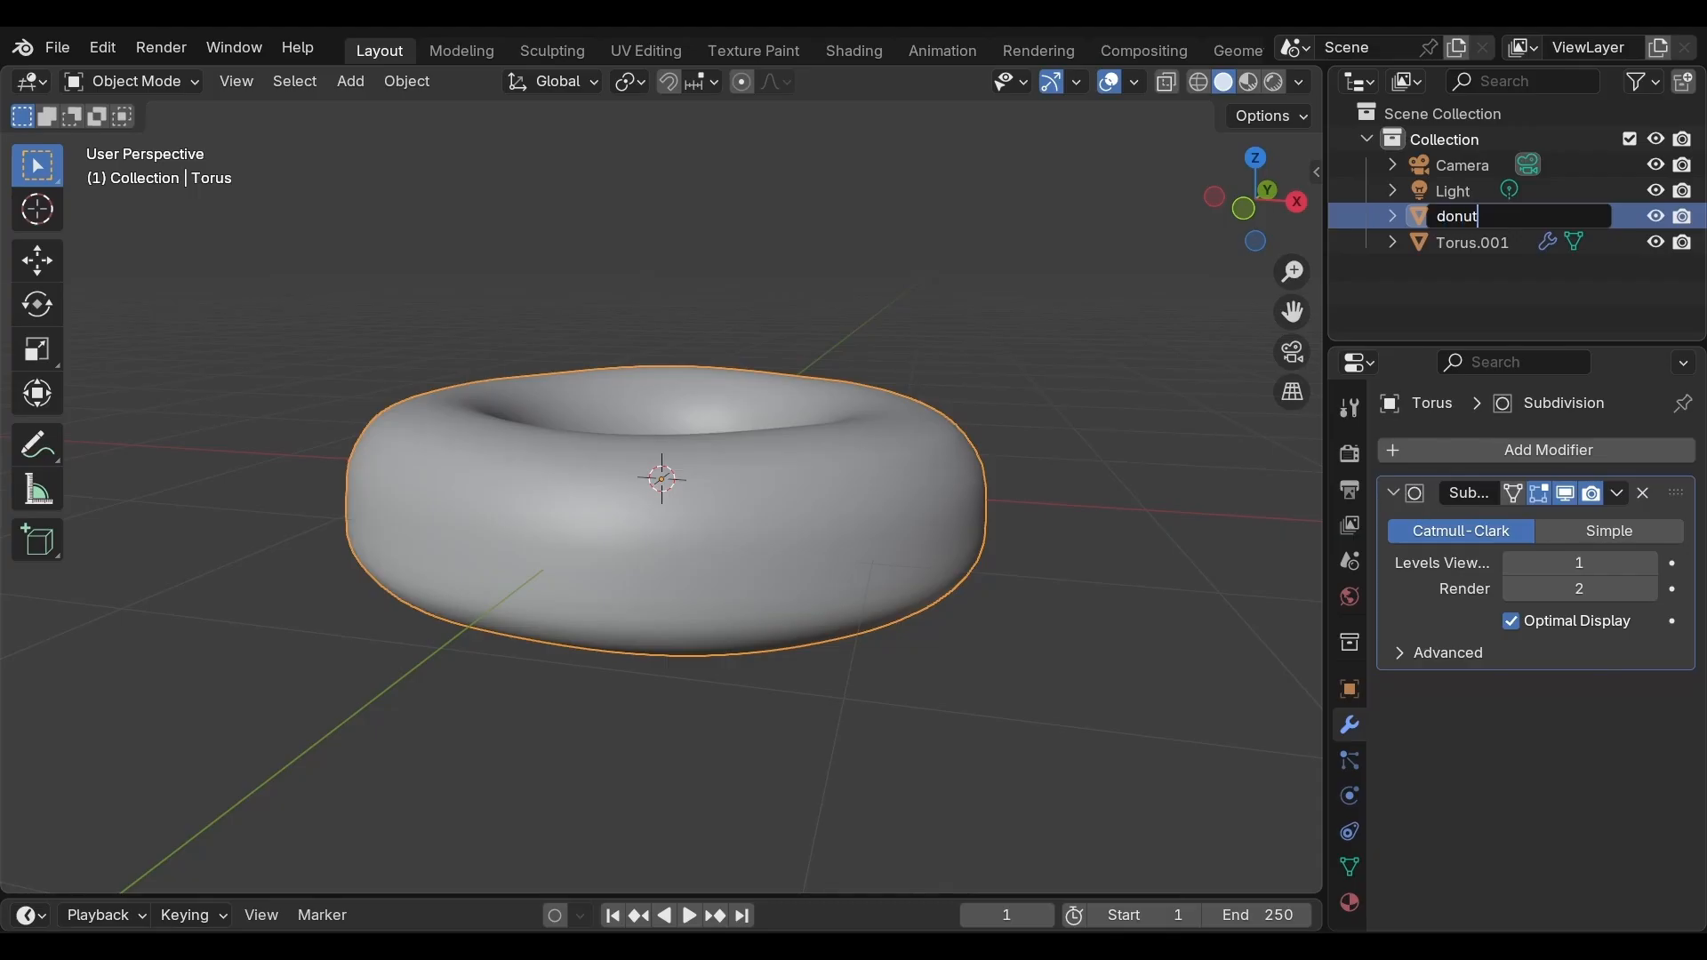
# Rename the duplicated object glaze
pyautogui.doubleClick(1472, 241)
pyautogui.write('glaze')
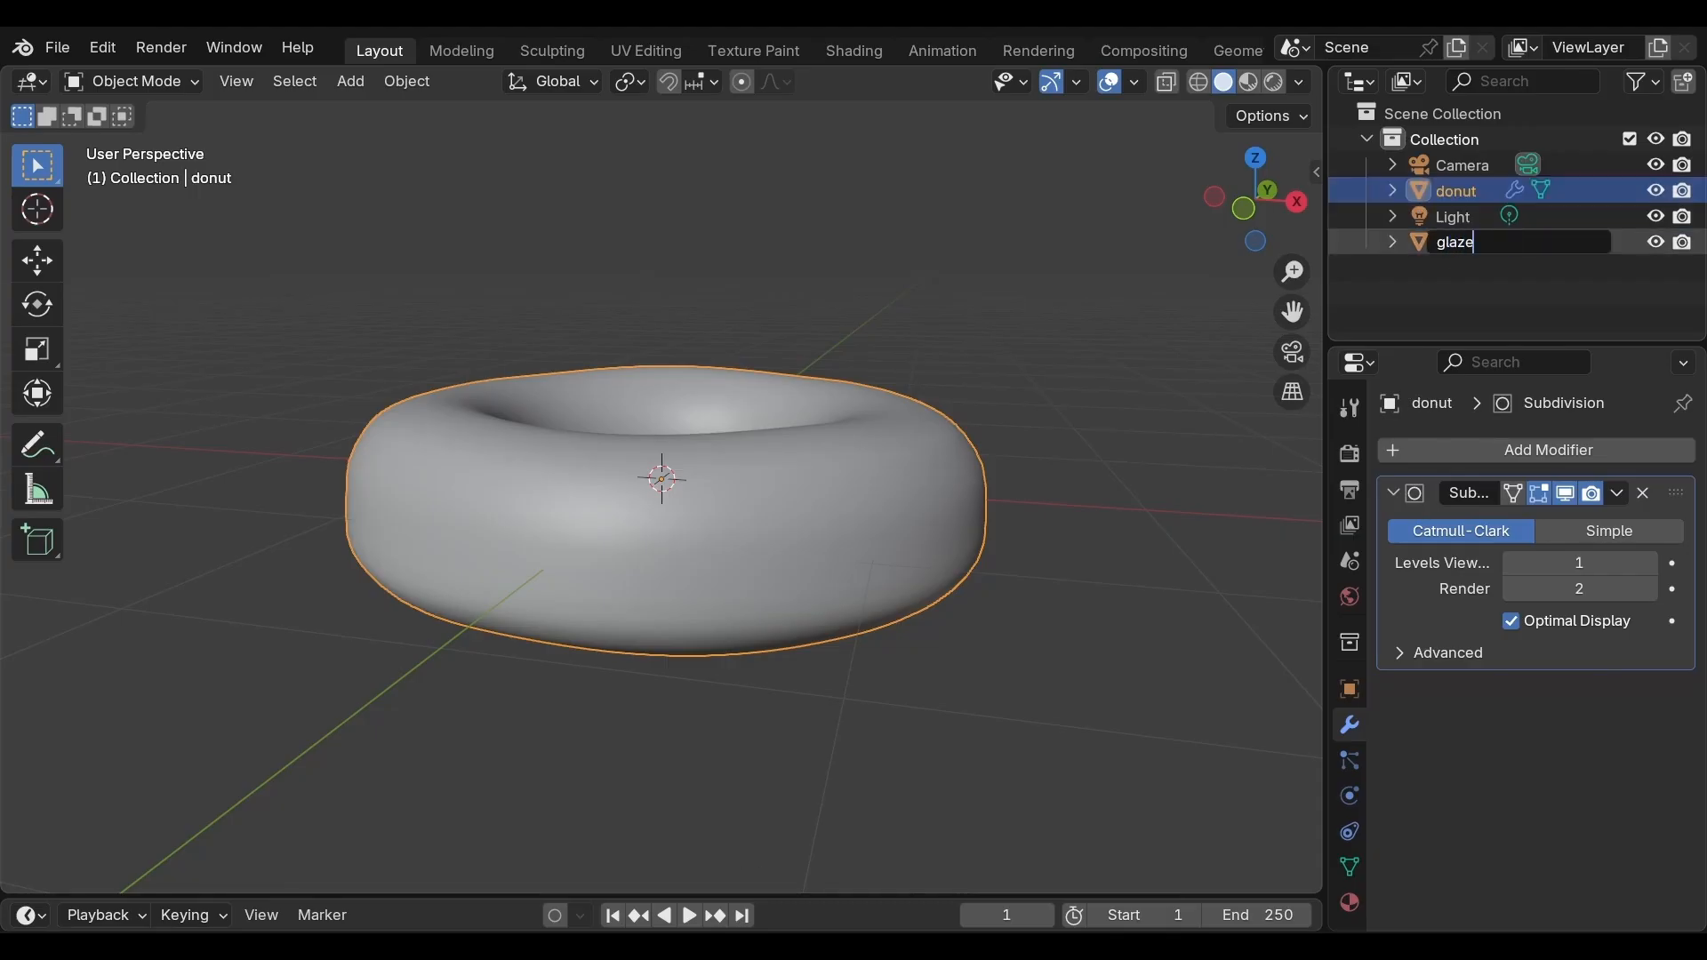
pyautogui.press('Return')
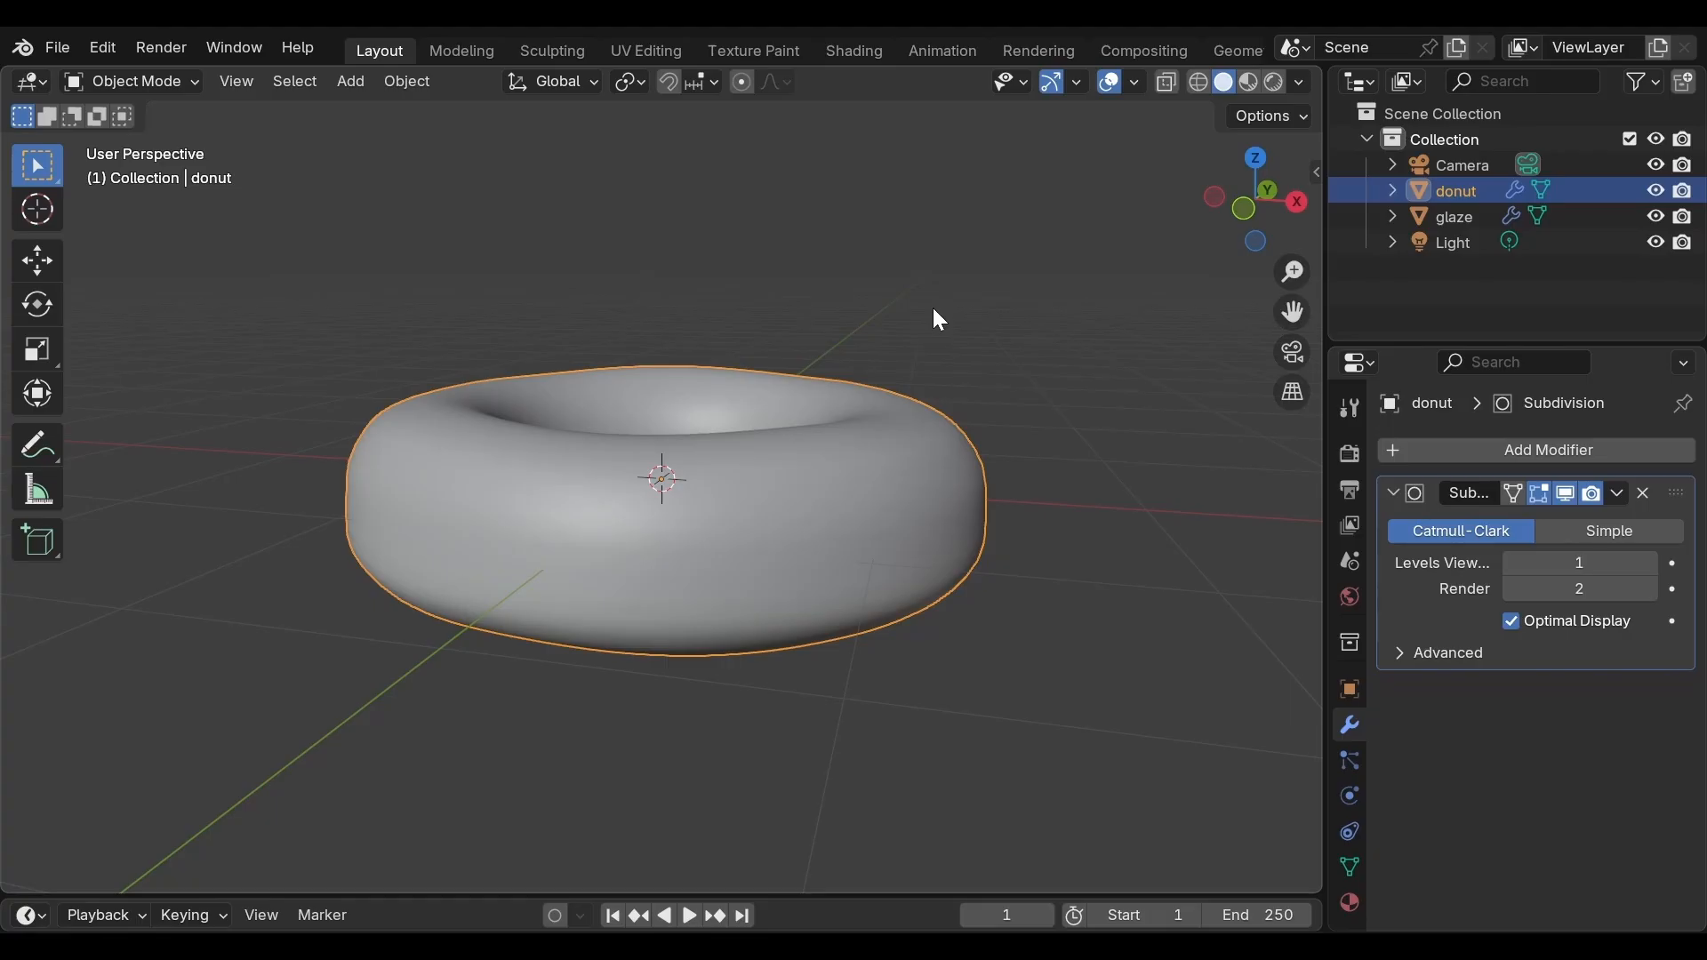
# Edit the glaze object and delete the vertices of its lower half, selected in wireframe side view
pyautogui.moveTo(933, 311); pyautogui.dragTo(903, 366, button='middle')
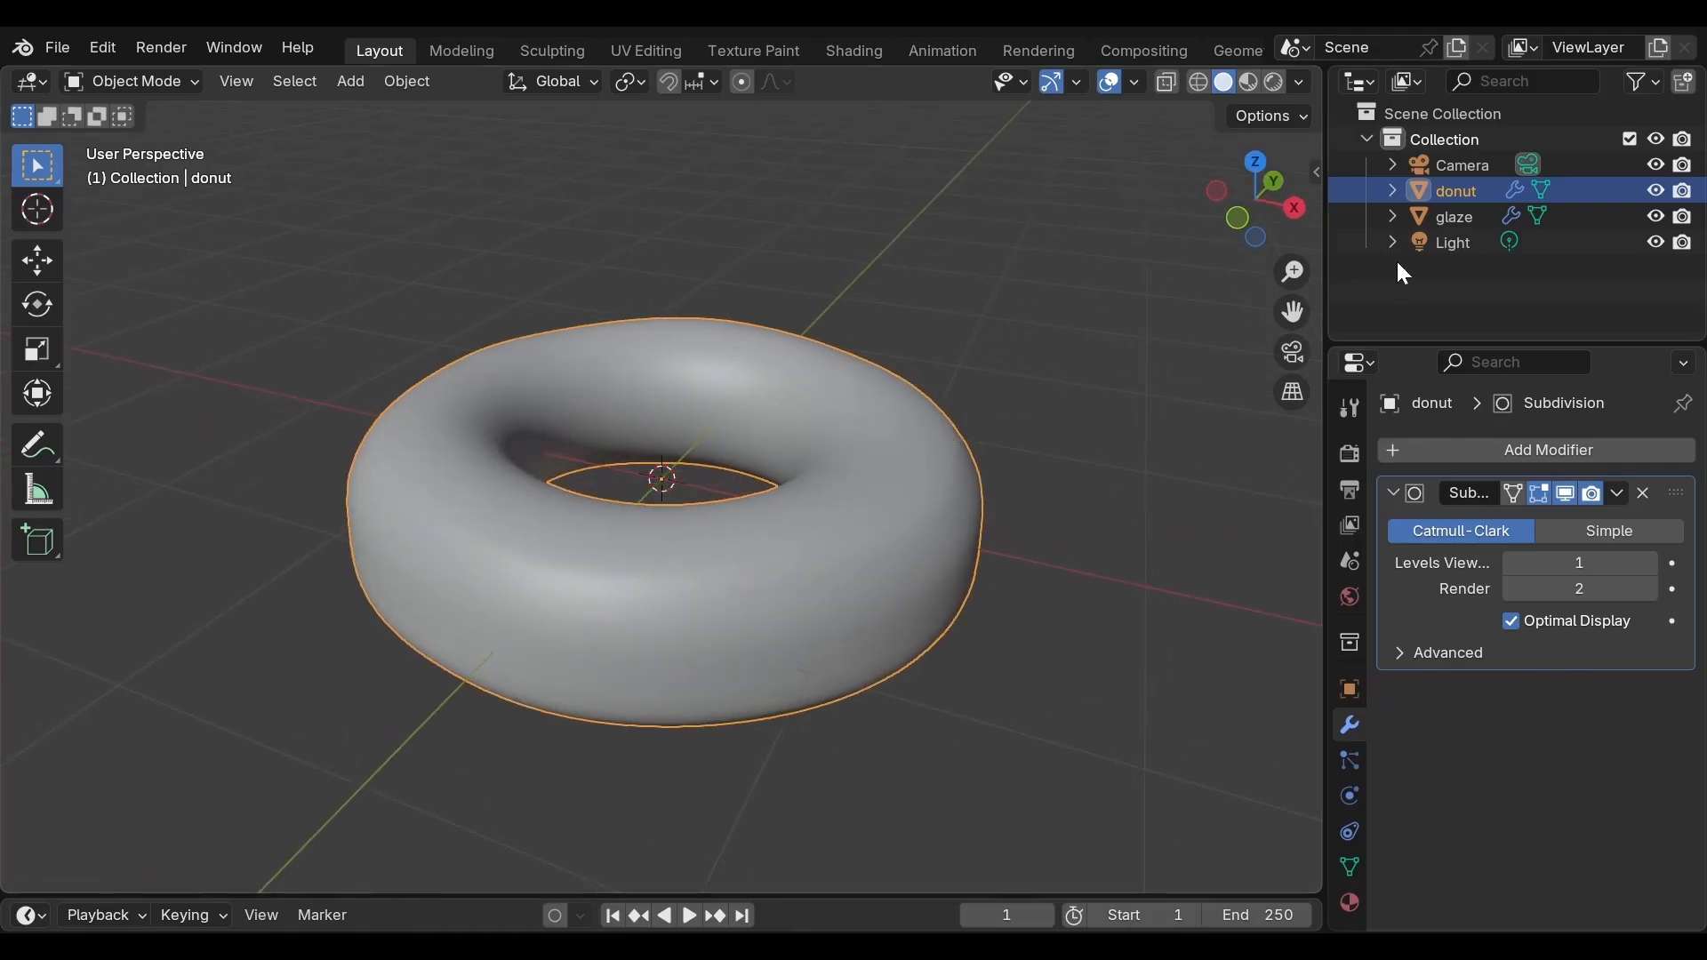
pyautogui.click(1456, 216)
pyautogui.press('Tab')
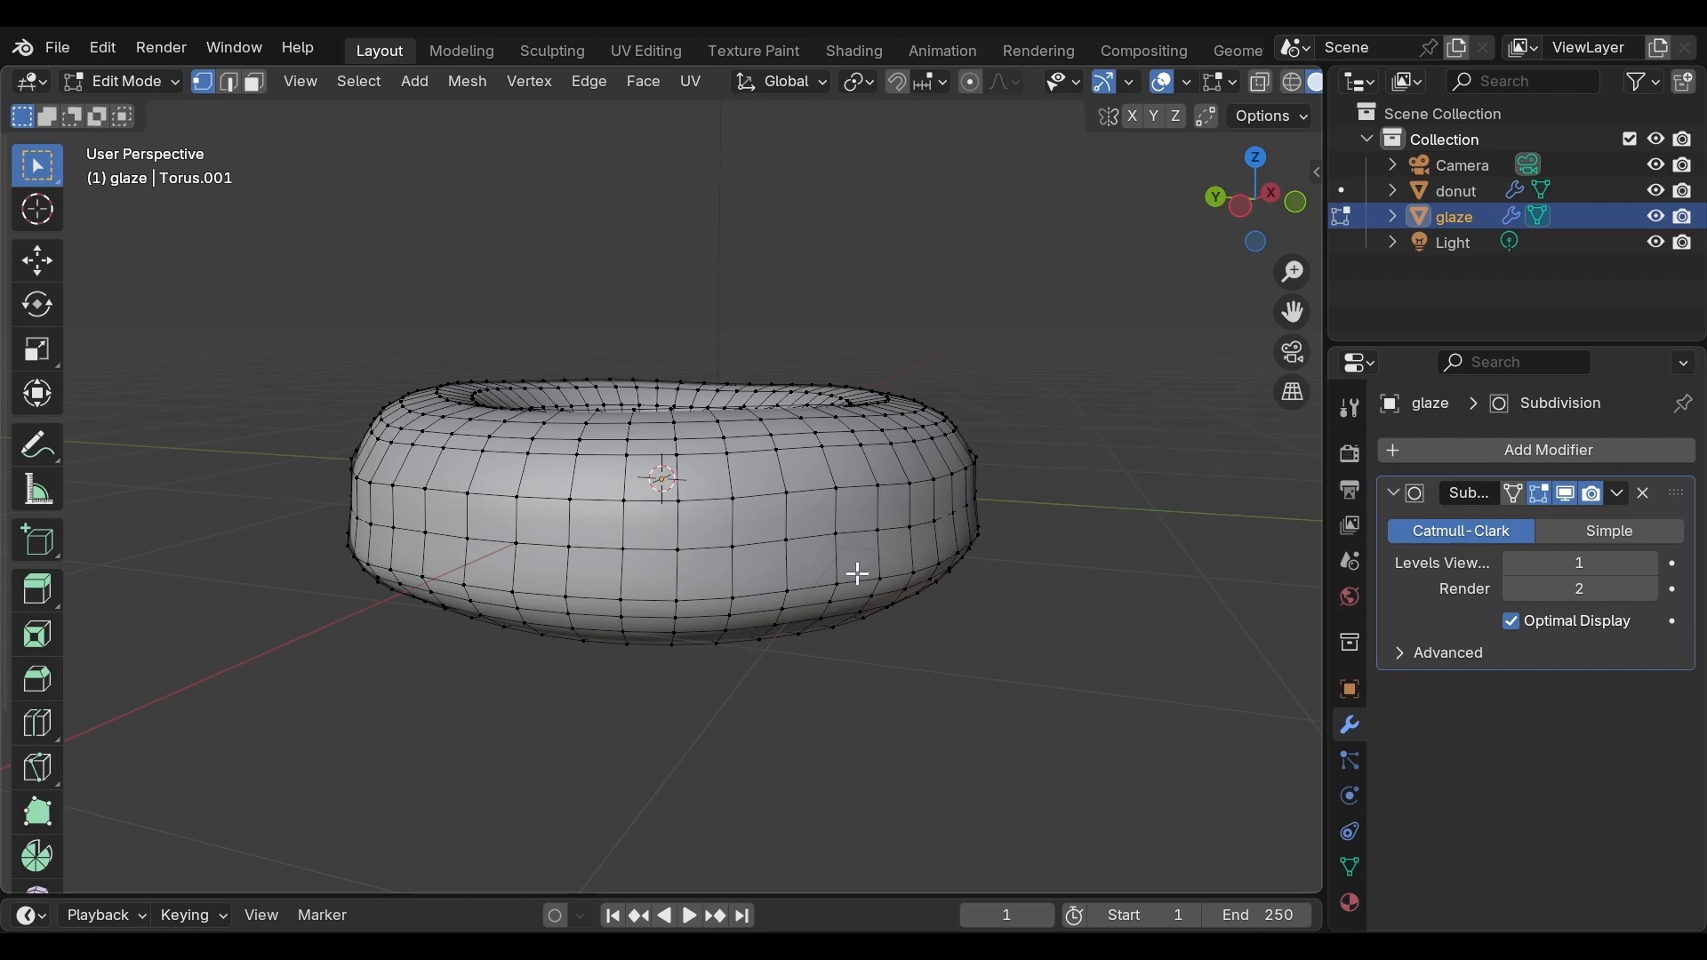
pyautogui.press('z')
pyautogui.click(771, 570)
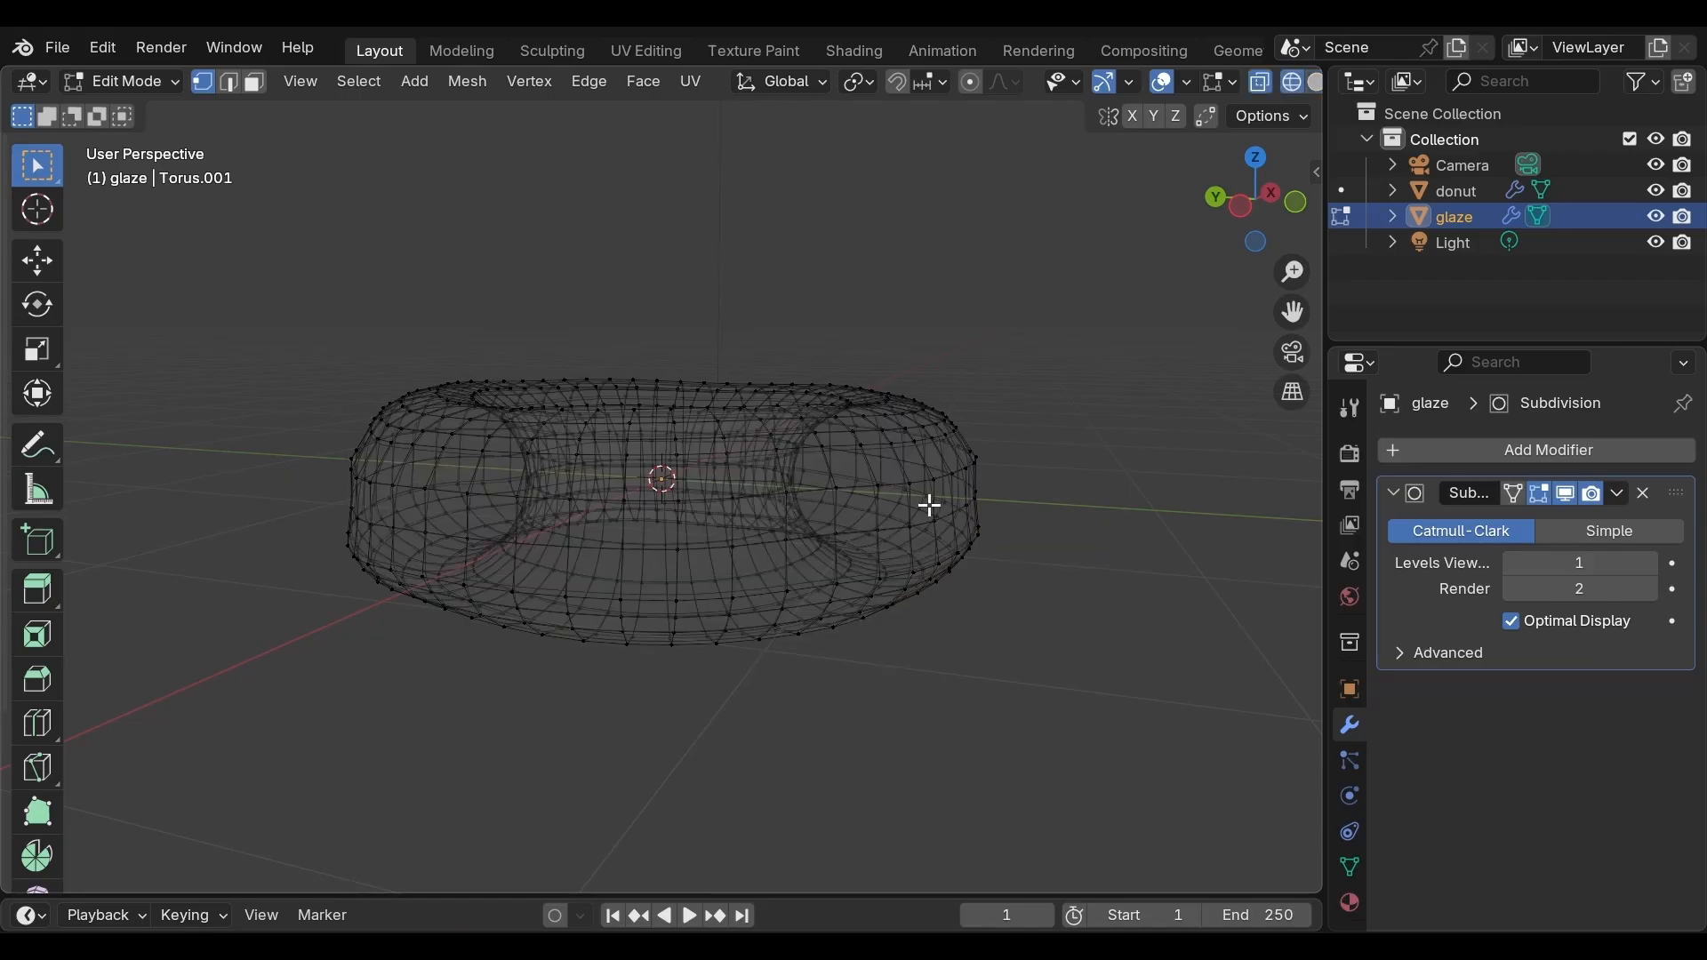
pyautogui.moveTo(882, 518); pyautogui.dragTo(1067, 522, button='middle')
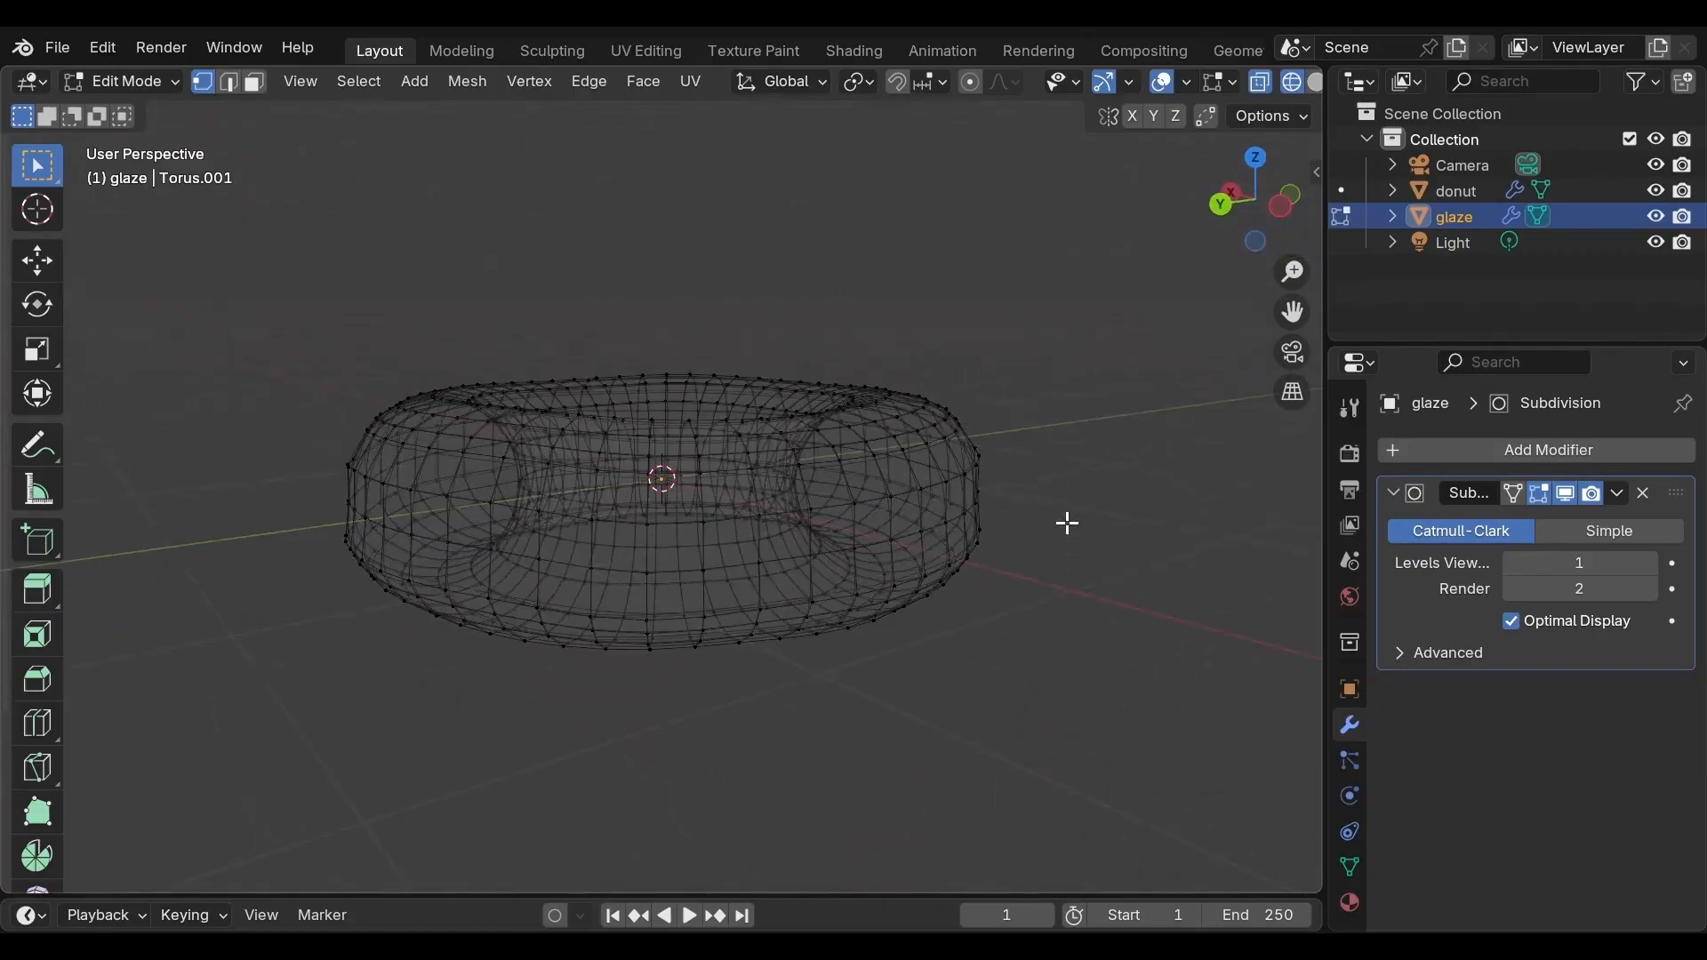
pyautogui.click(1232, 190)
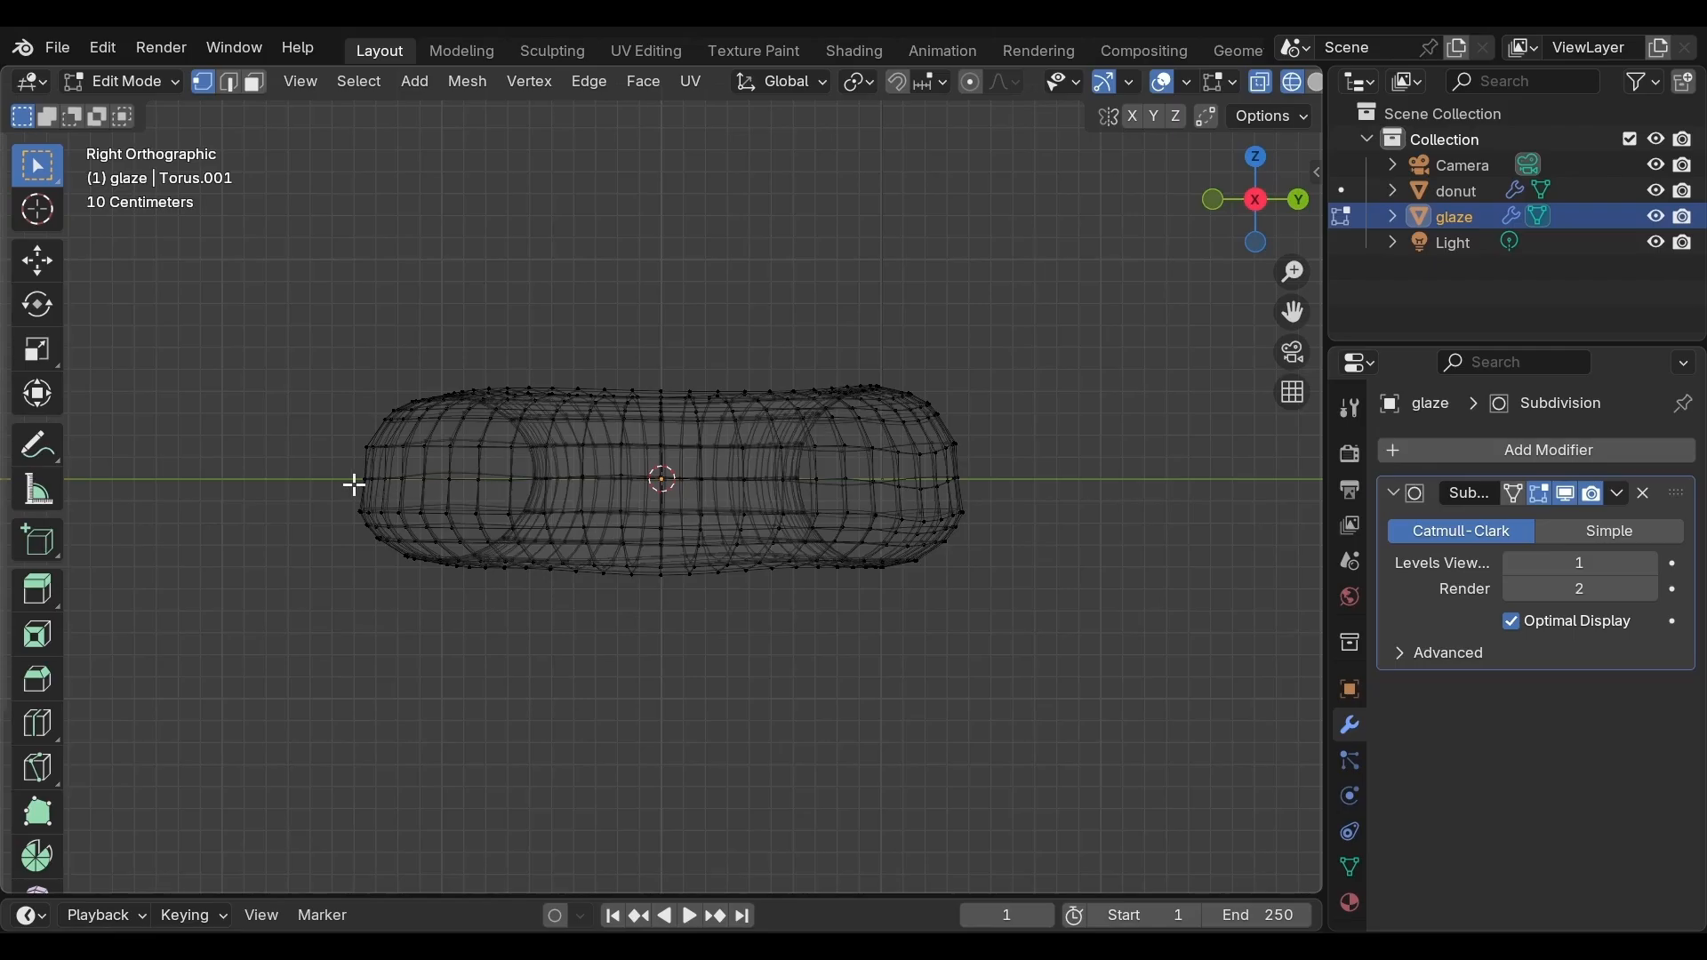
pyautogui.click(310, 468)
pyautogui.moveTo(310, 468); pyautogui.dragTo(1031, 591)
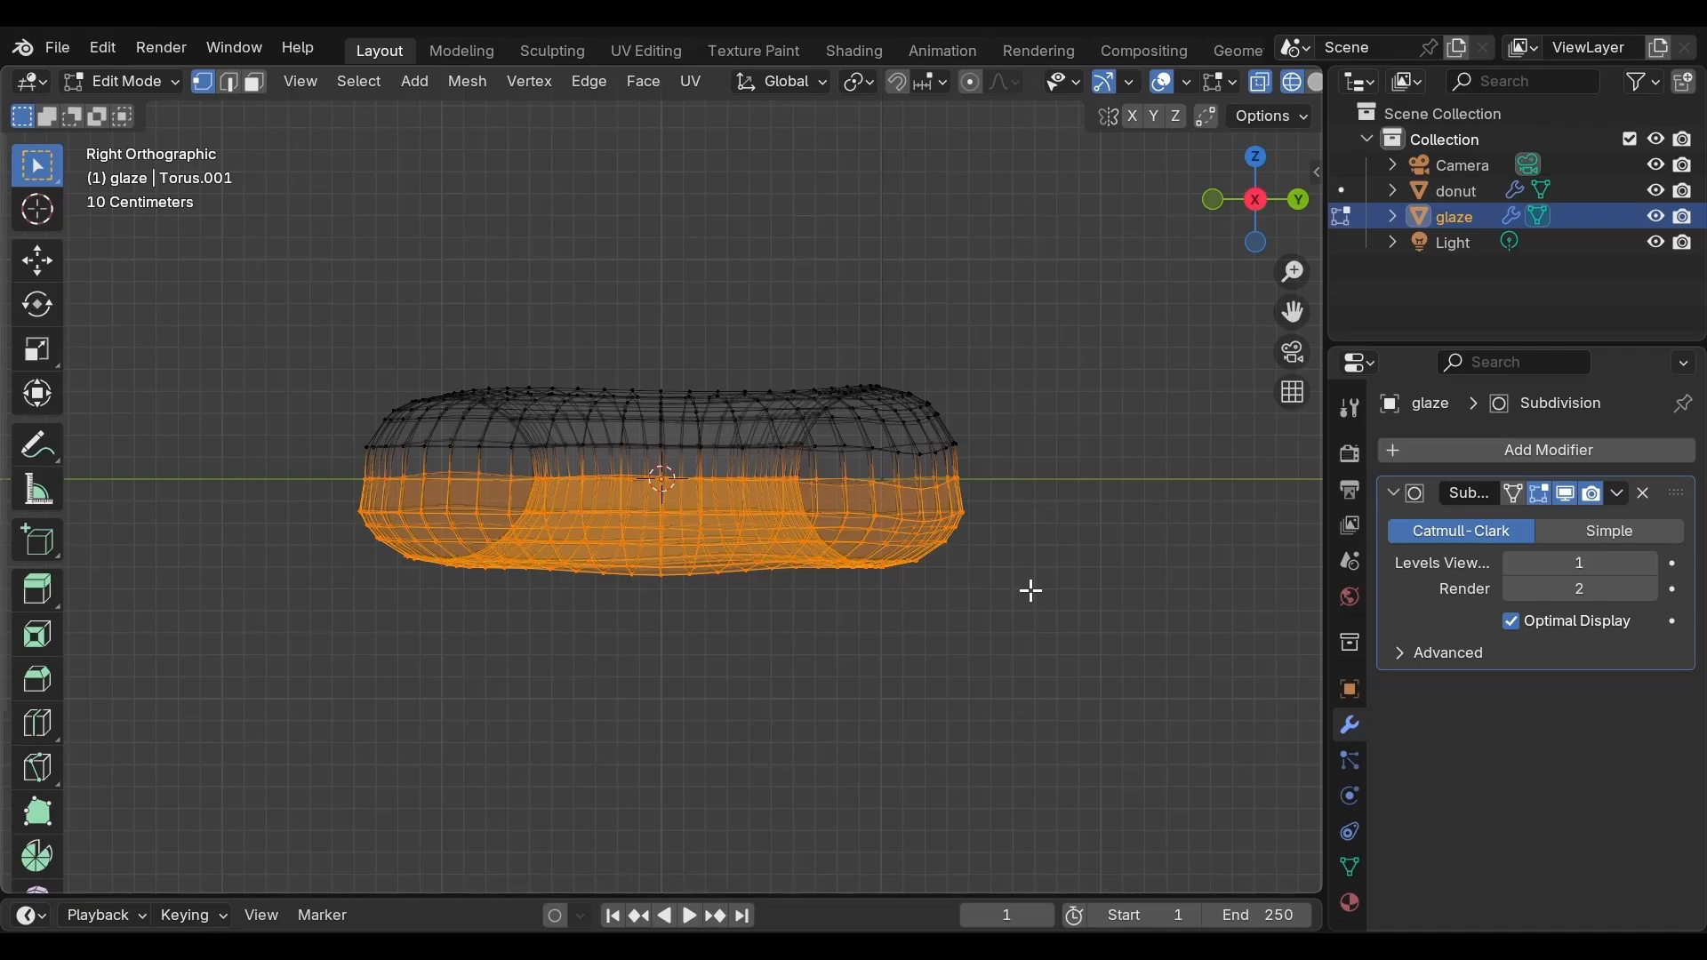
pyautogui.press('x')
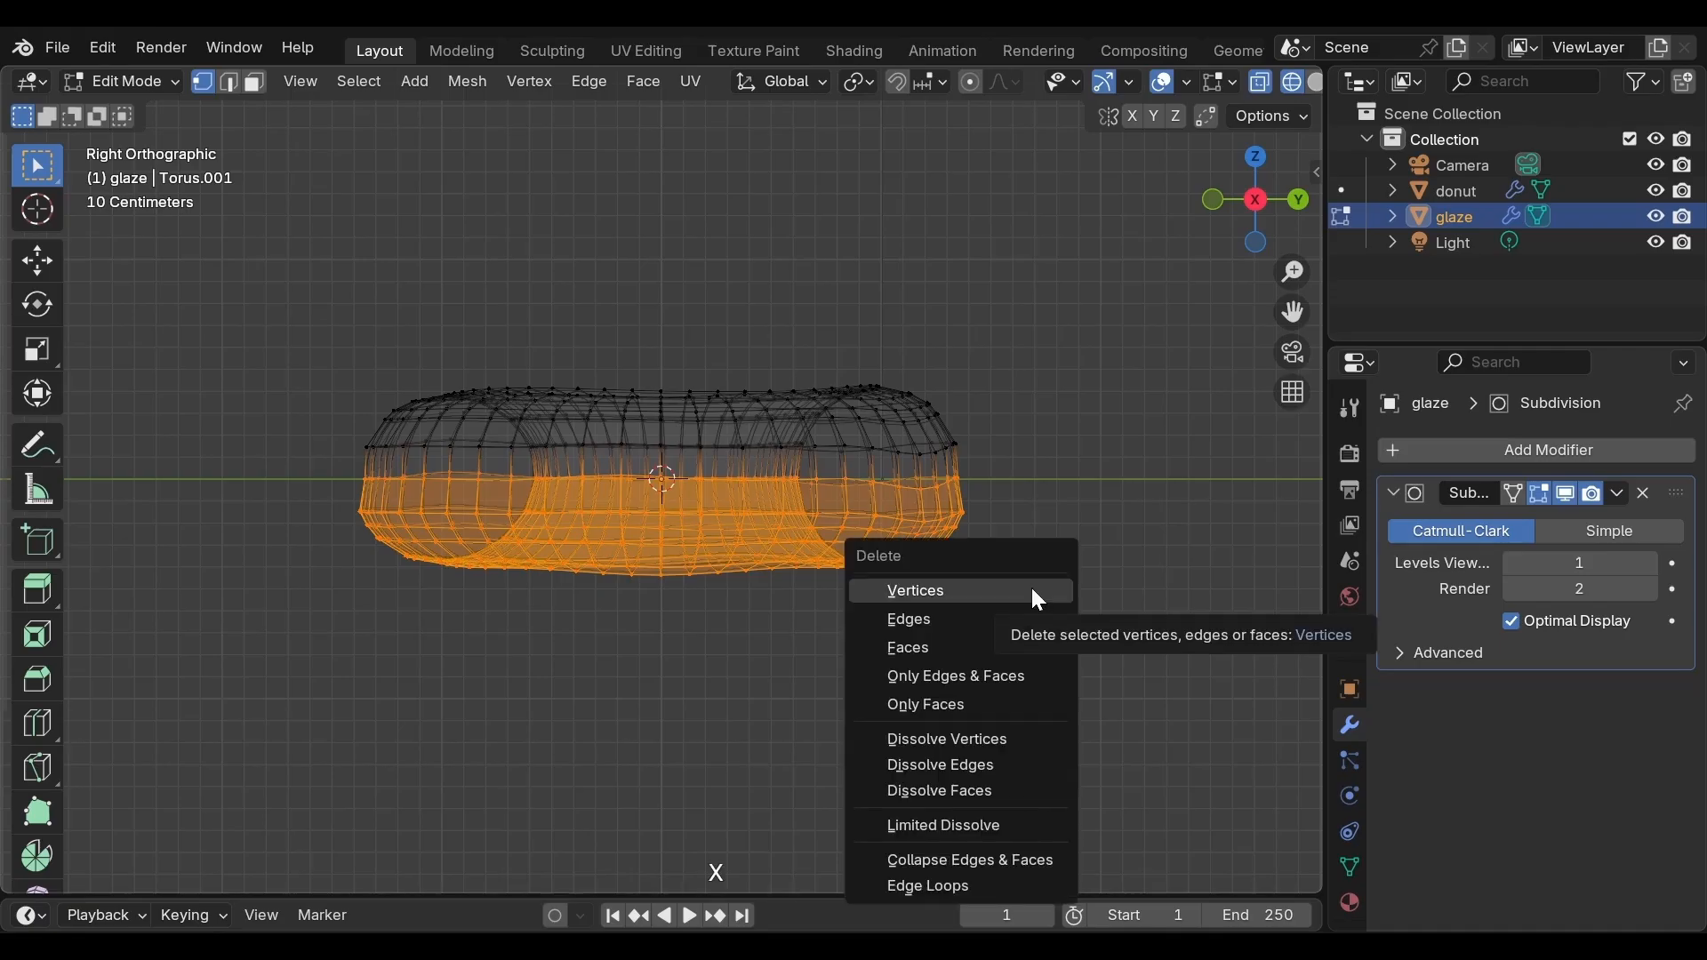
pyautogui.click(1031, 585)
# Switch back to solid shading and Object Mode and inspect the glaze sitting on the donut
pyautogui.press('z')
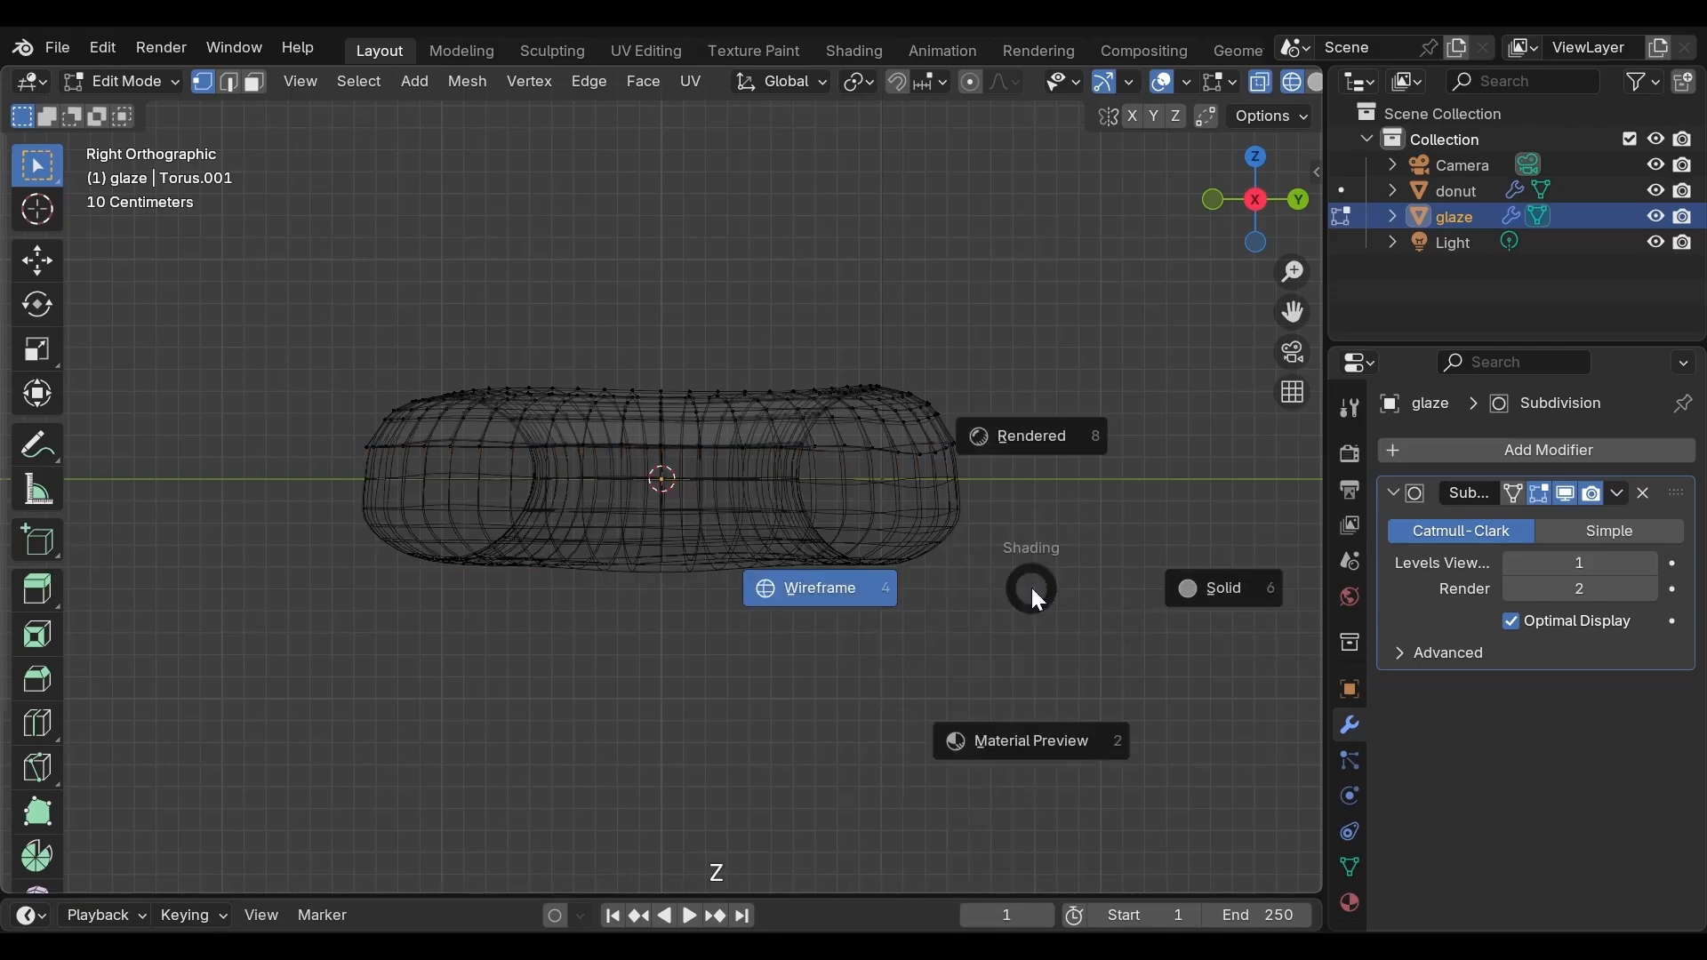
pyautogui.click(1119, 587)
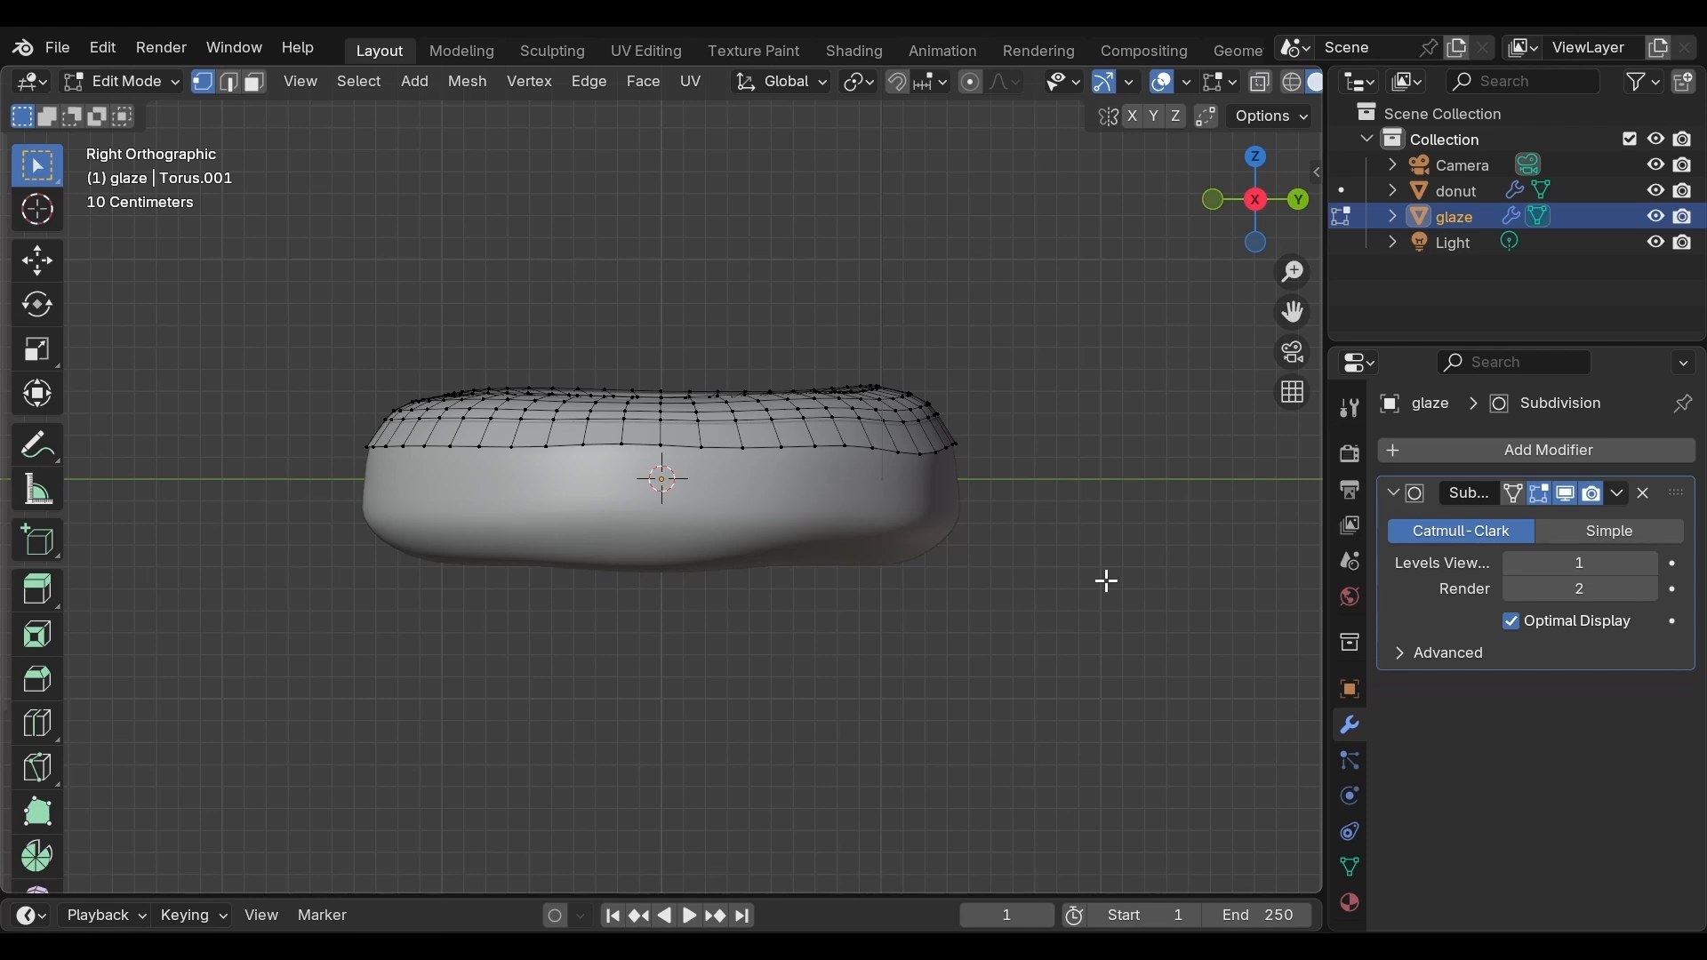
pyautogui.press('Tab')
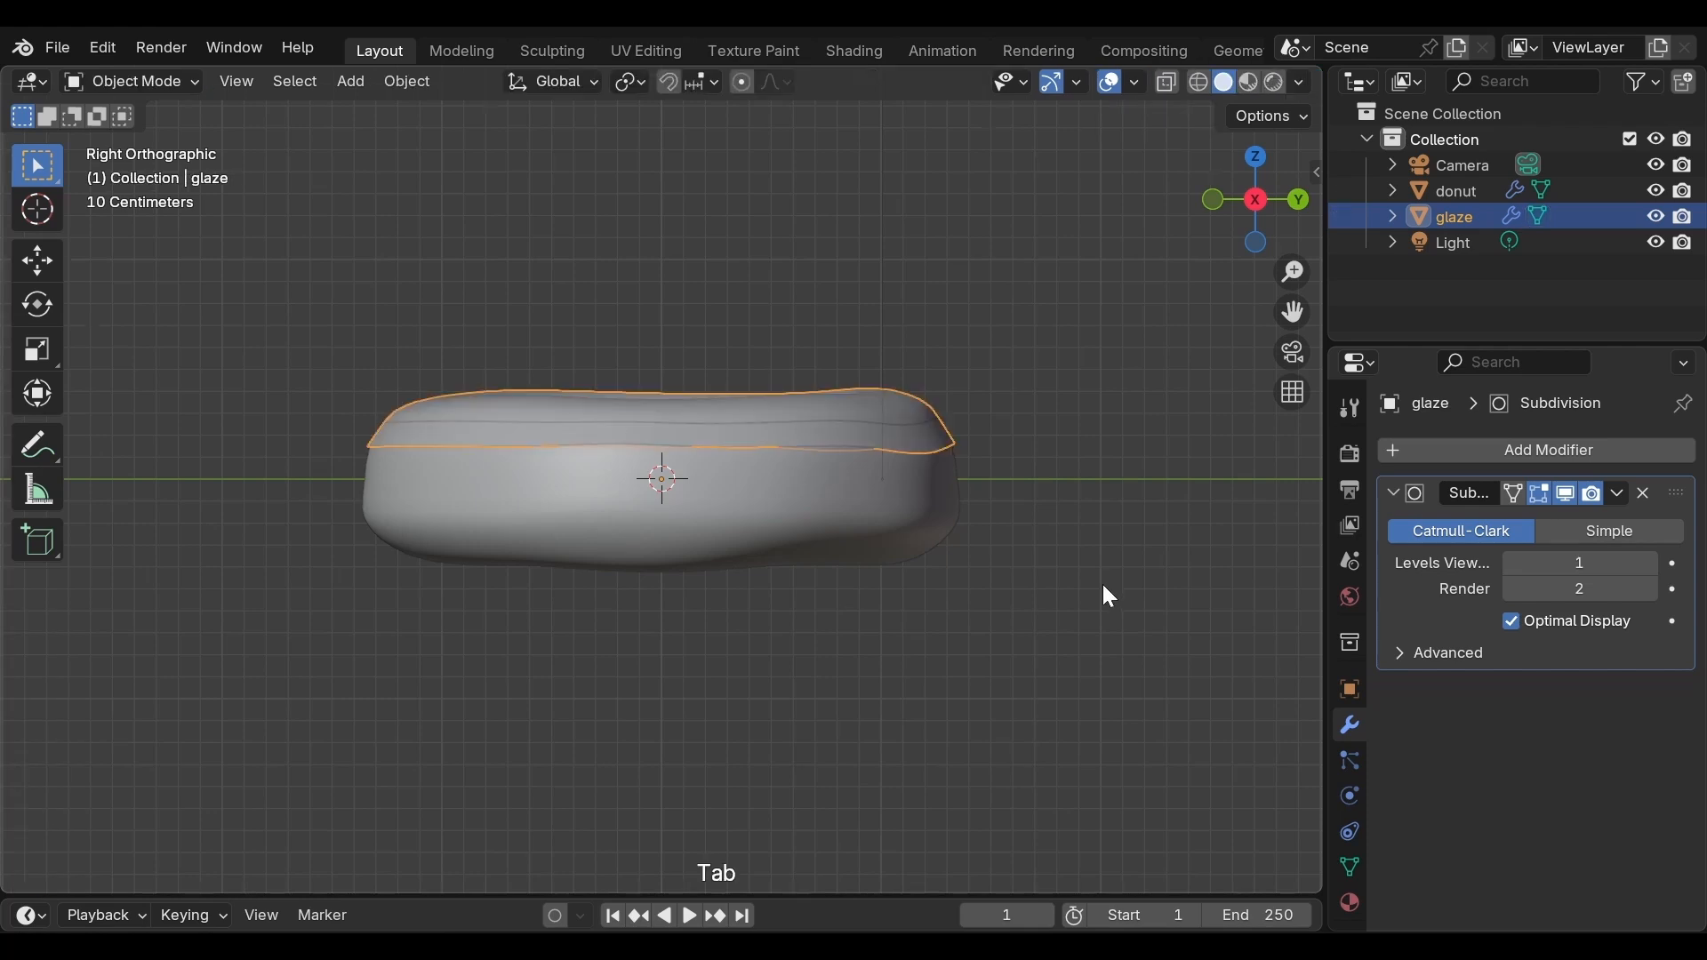
pyautogui.moveTo(1105, 591); pyautogui.dragTo(400, 674, button='middle')
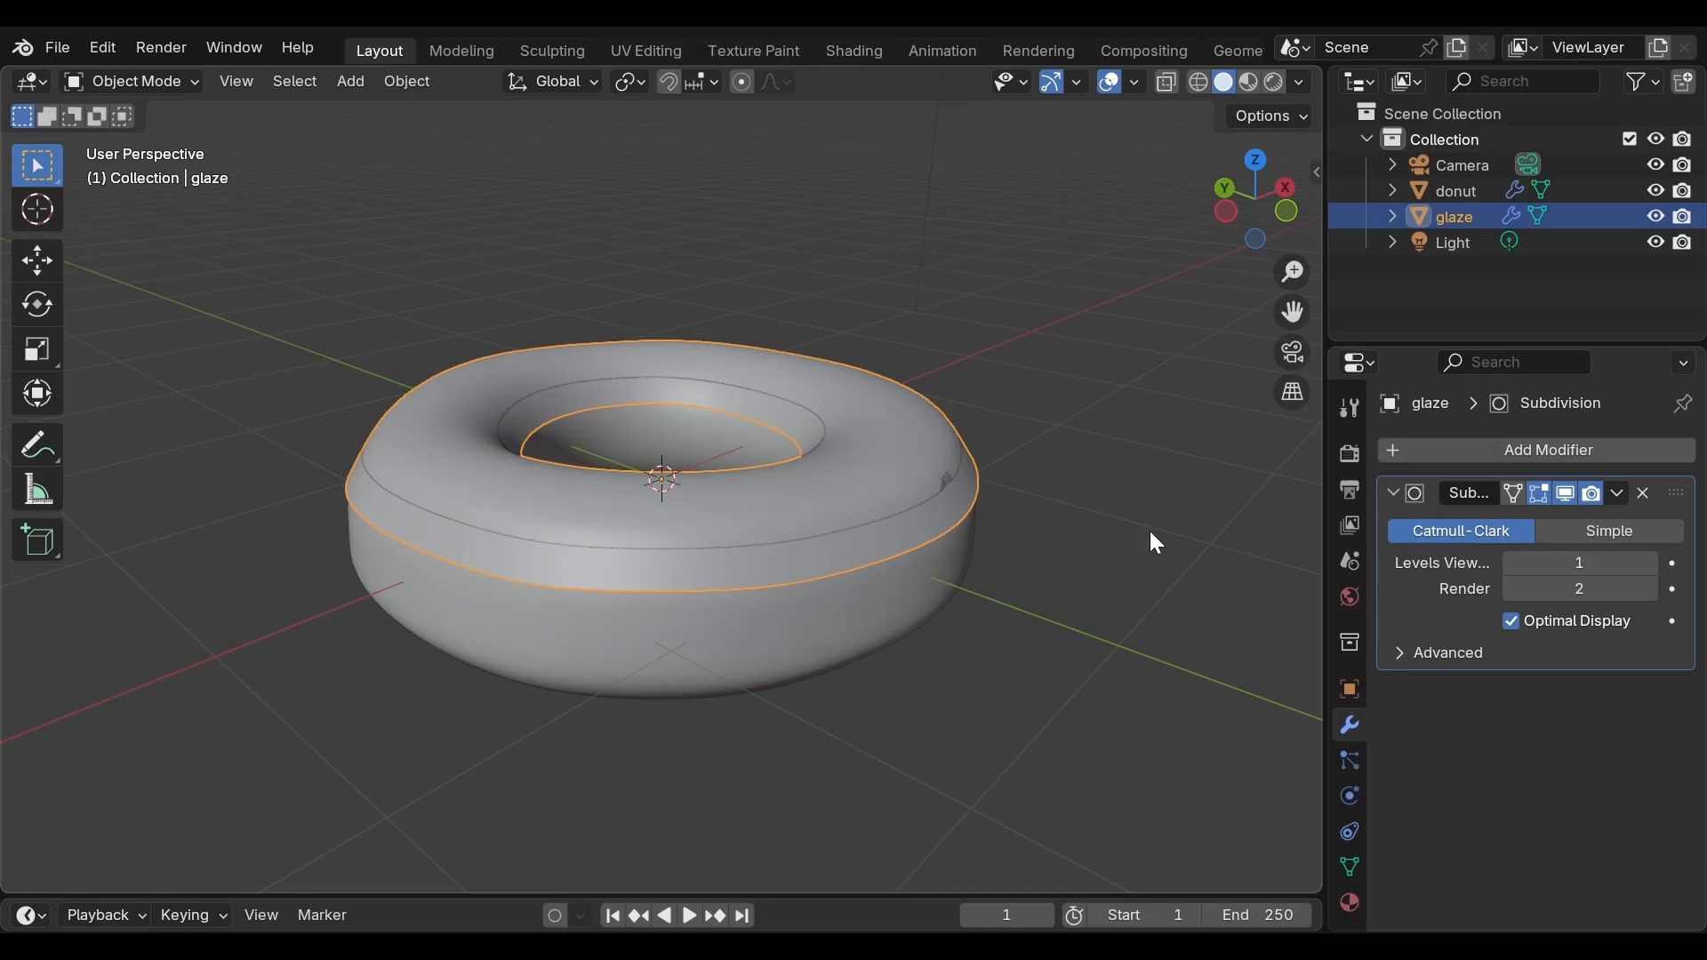
# Add a Solidify modifier to the glaze and set its offset to 1
pyautogui.click(1495, 452)
pyautogui.moveTo(1438, 538)
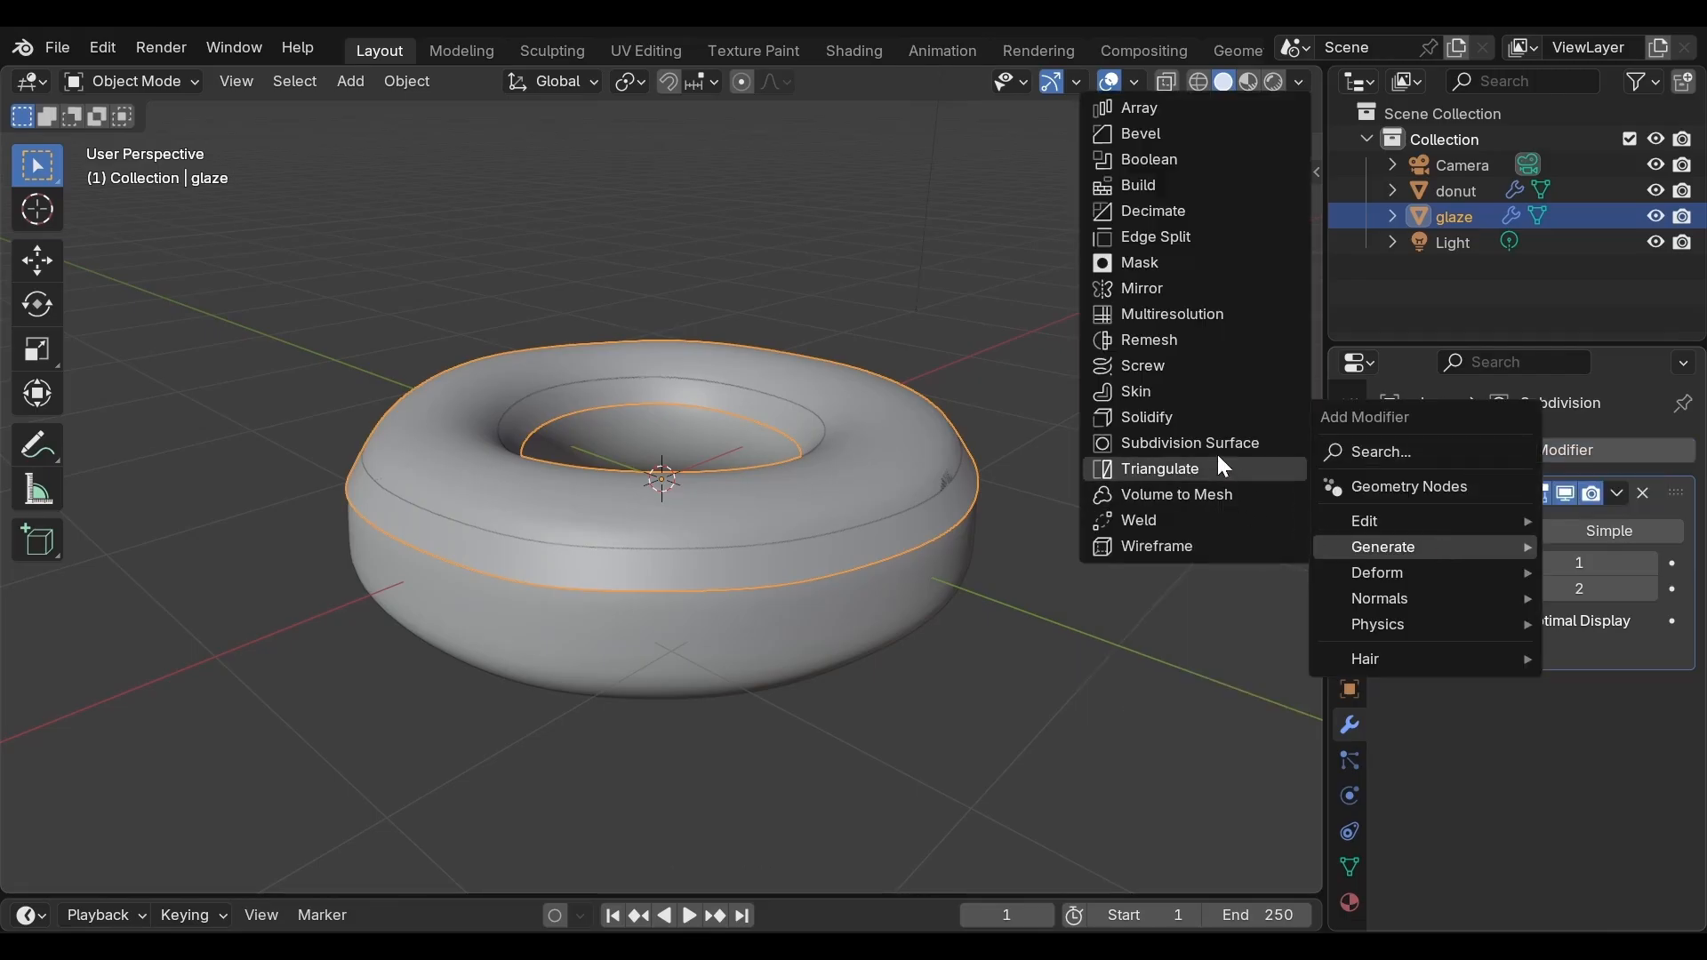
pyautogui.click(1218, 418)
pyautogui.moveTo(1528, 823); pyautogui.dragTo(1689, 824)
pyautogui.click(1581, 792)
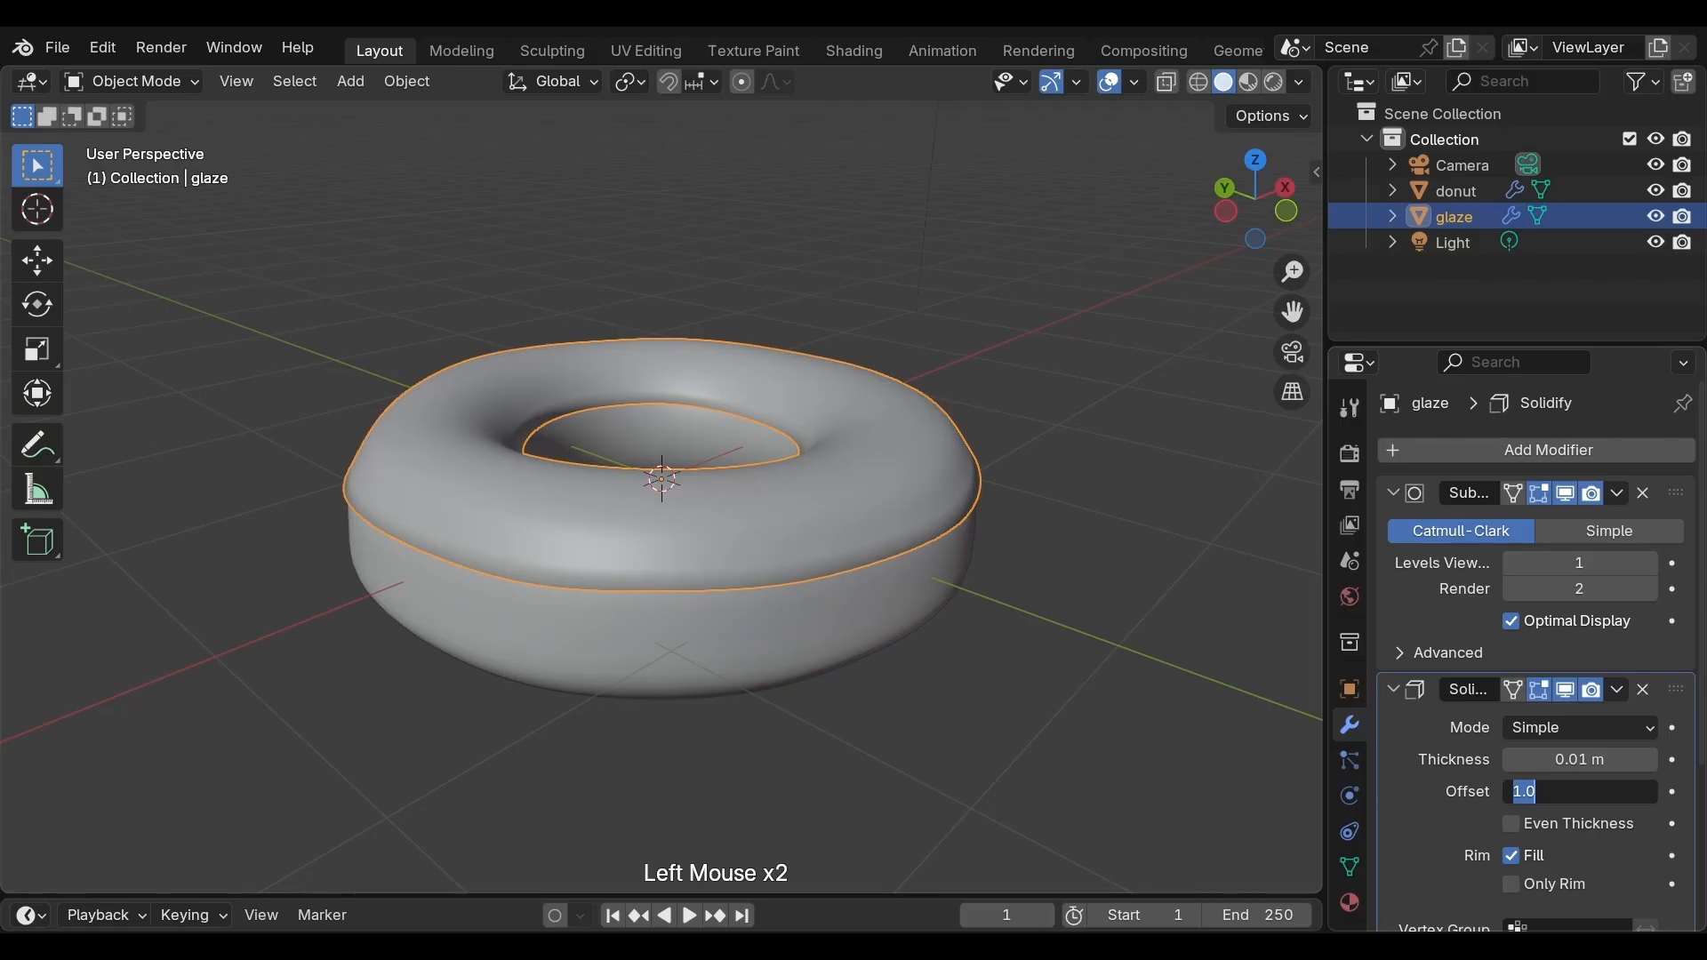
pyautogui.click(1440, 790)
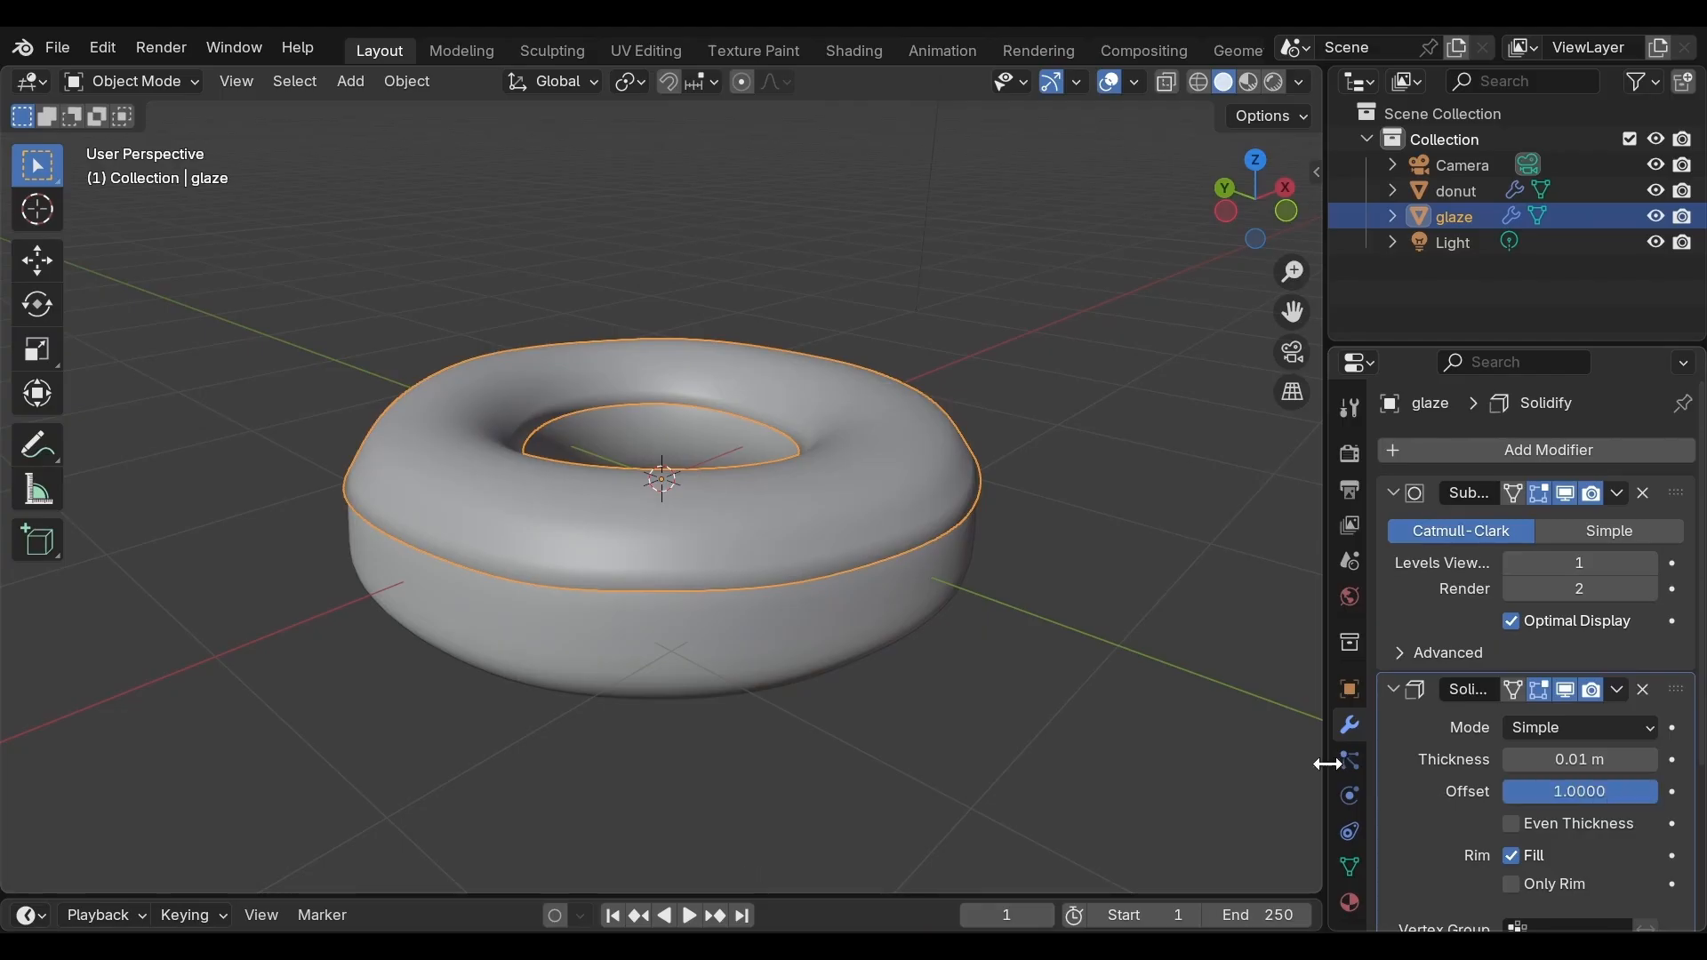
# Set the Solidify thickness to 0.04 m while viewing the glaze from the side
pyautogui.moveTo(1043, 686); pyautogui.dragTo(1028, 602, button='middle')
pyautogui.scroll(2, 1031, 603)
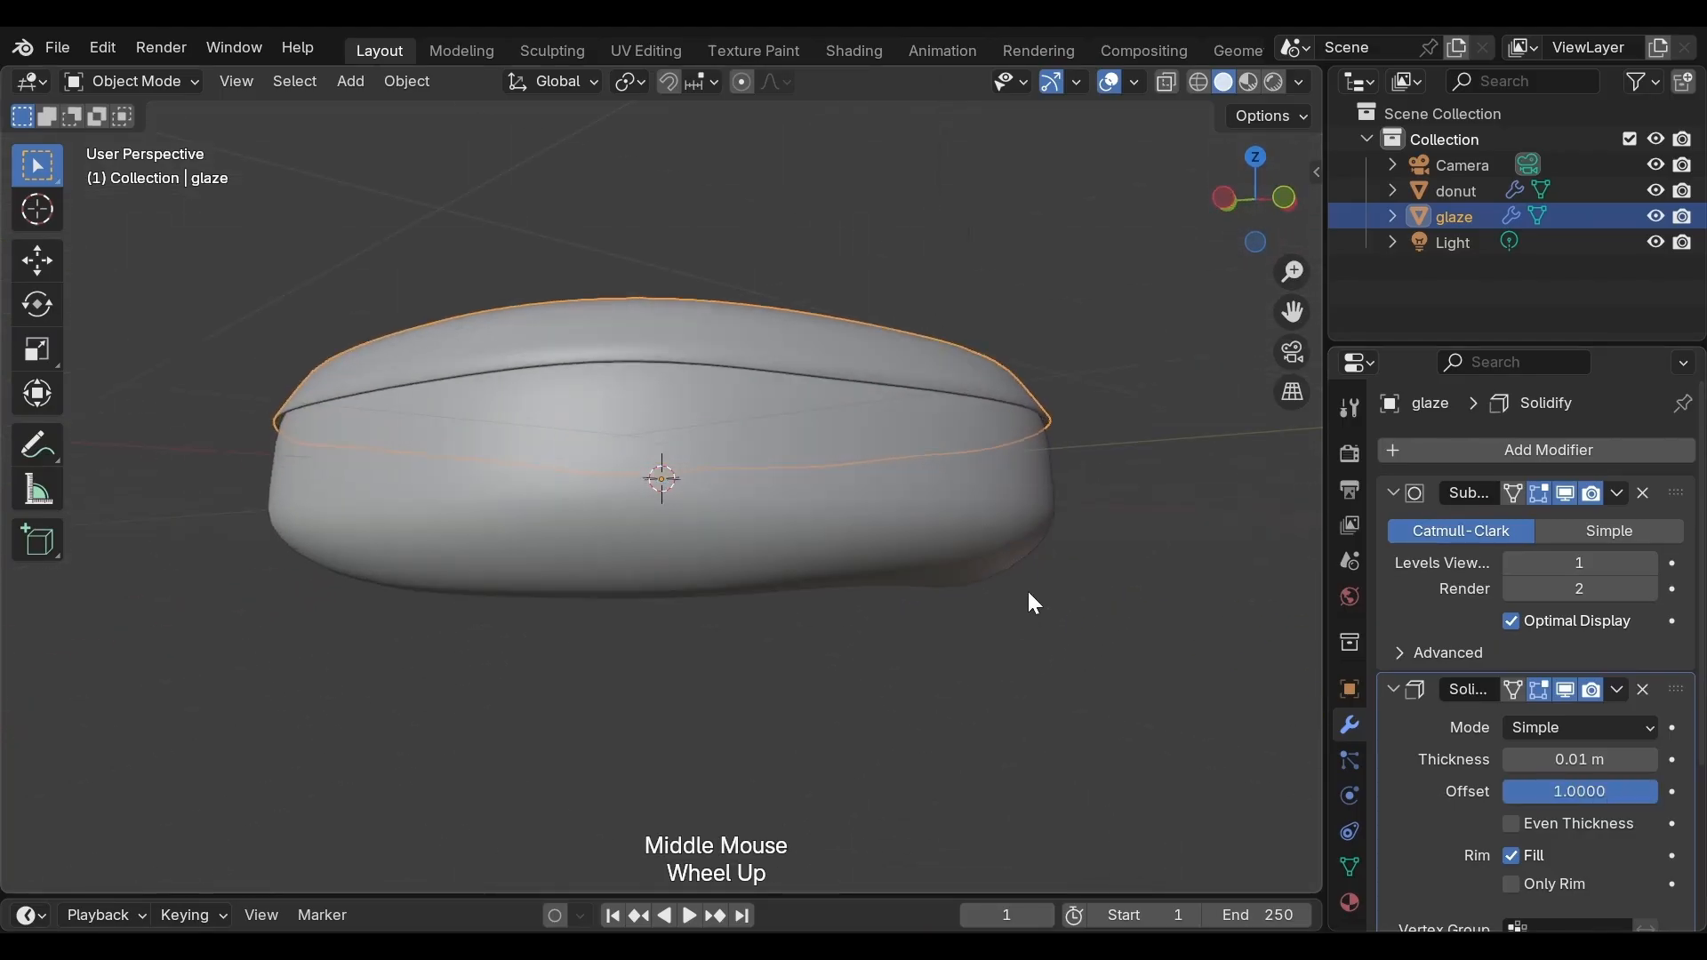
pyautogui.click(1651, 759)
pyautogui.click(1651, 759)
pyautogui.click(1651, 759)
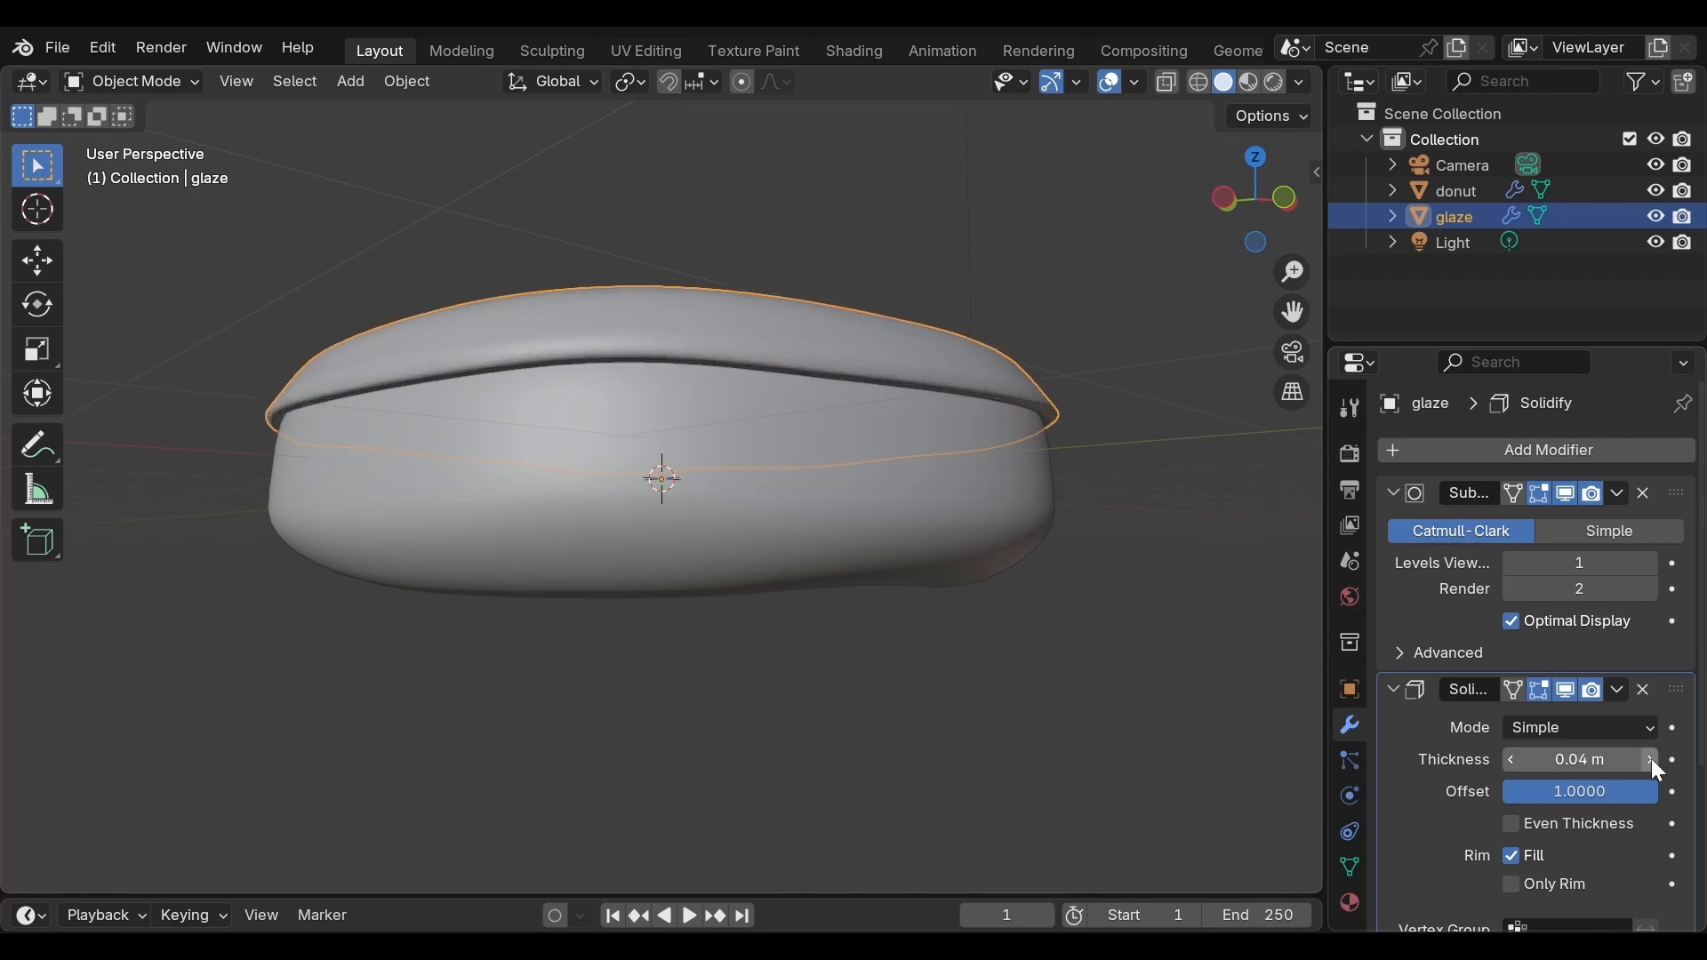
pyautogui.click(1651, 759)
pyautogui.click(1651, 759)
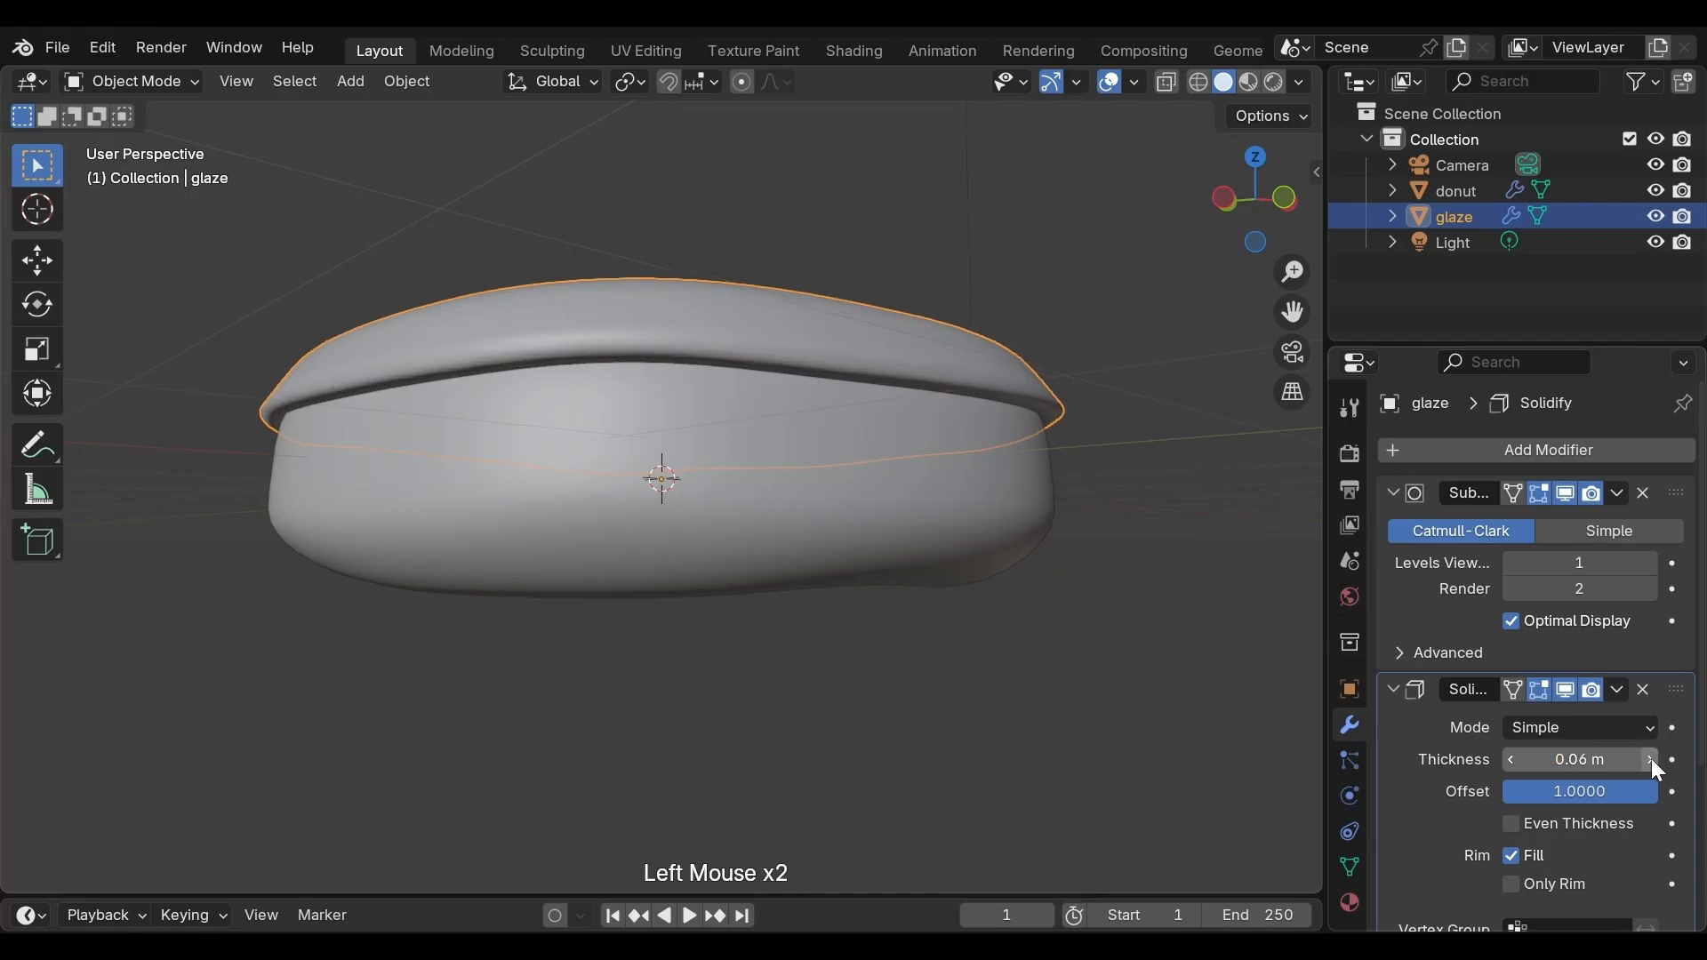
pyautogui.click(1517, 761)
pyautogui.click(1516, 761)
pyautogui.click(1517, 761)
pyautogui.click(1516, 761)
pyautogui.click(1517, 761)
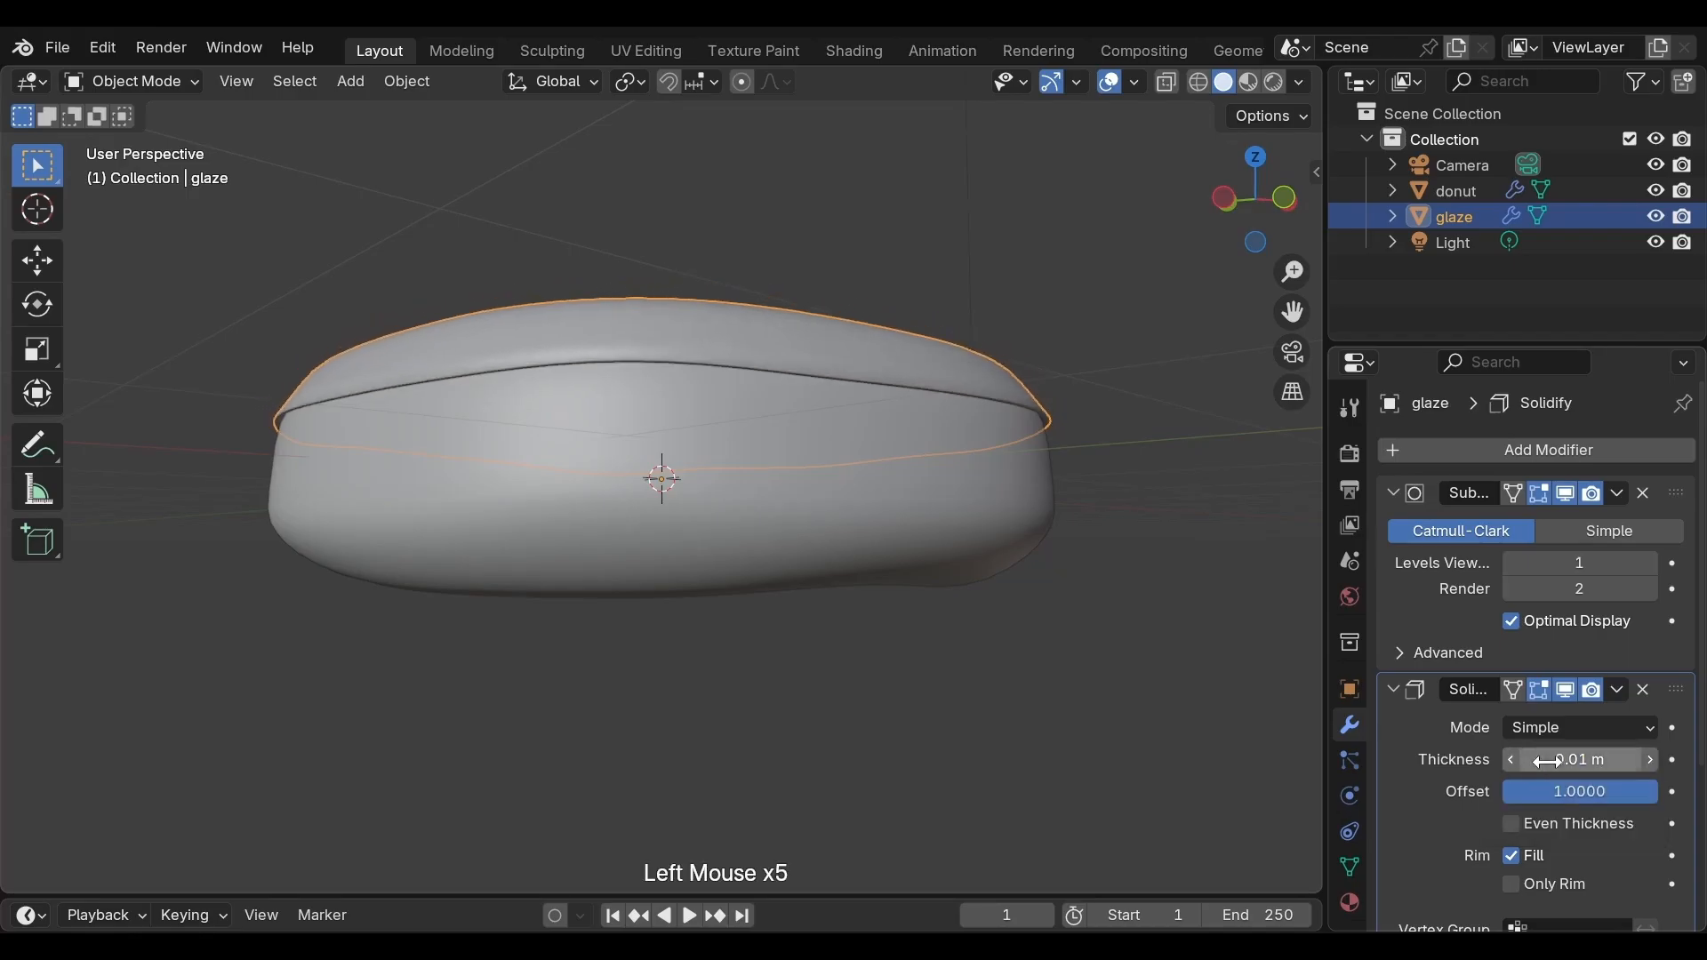
pyautogui.click(1516, 761)
pyautogui.click(1651, 759)
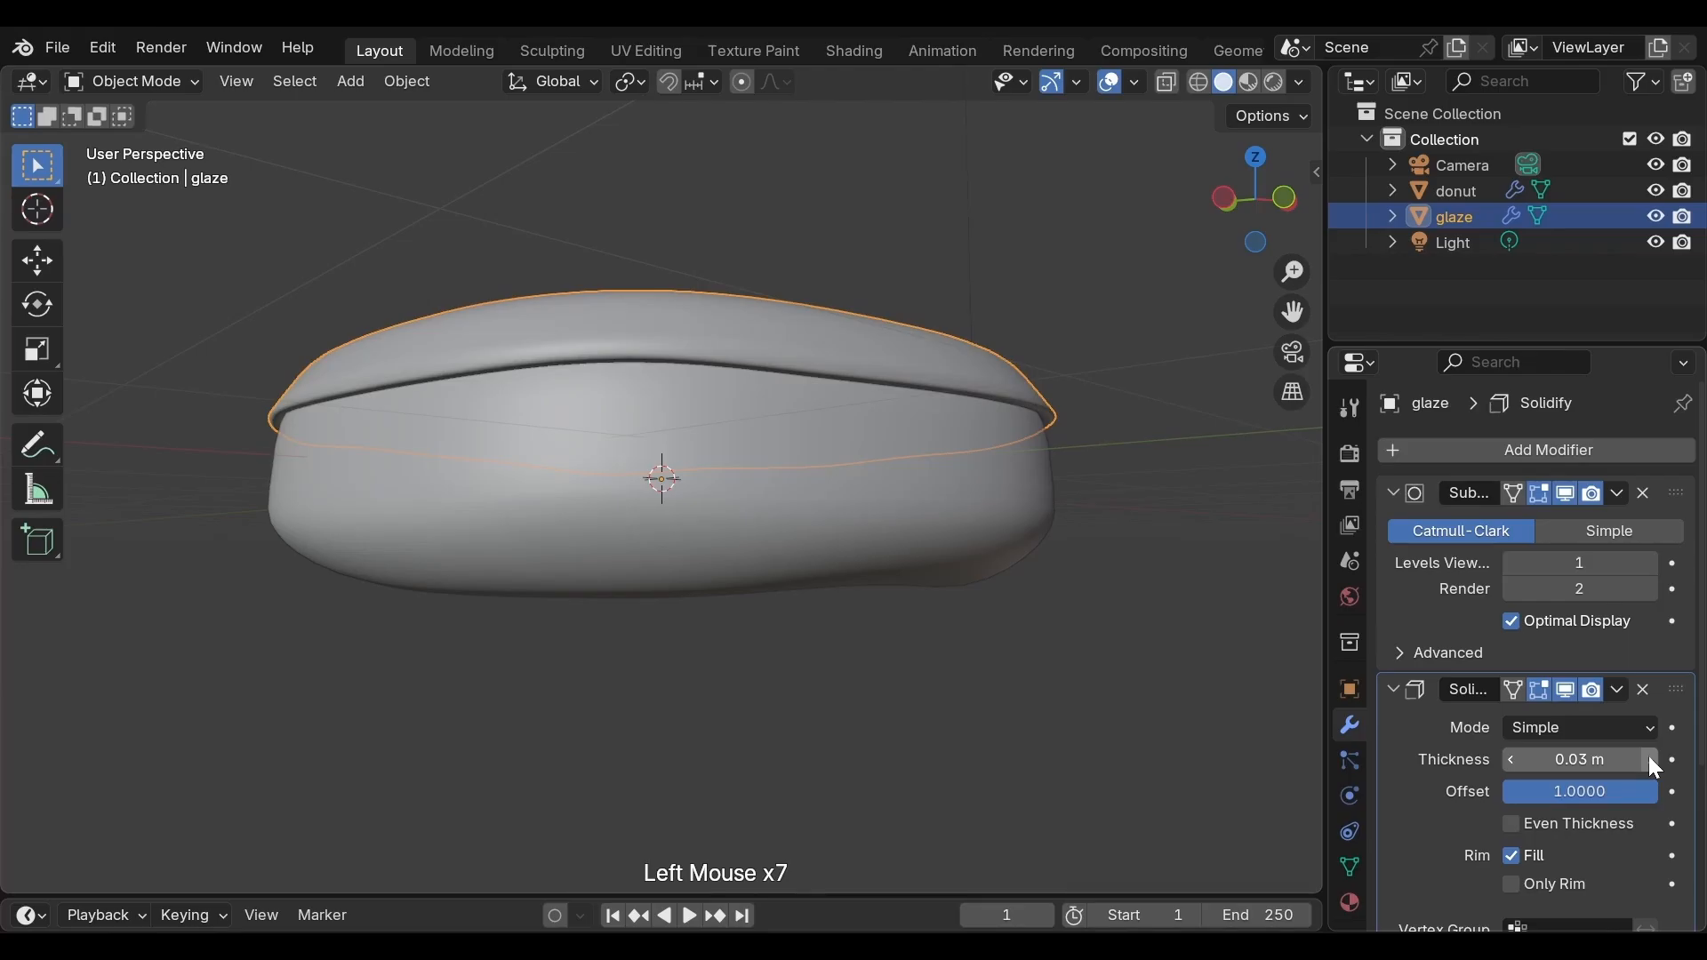
pyautogui.click(1651, 759)
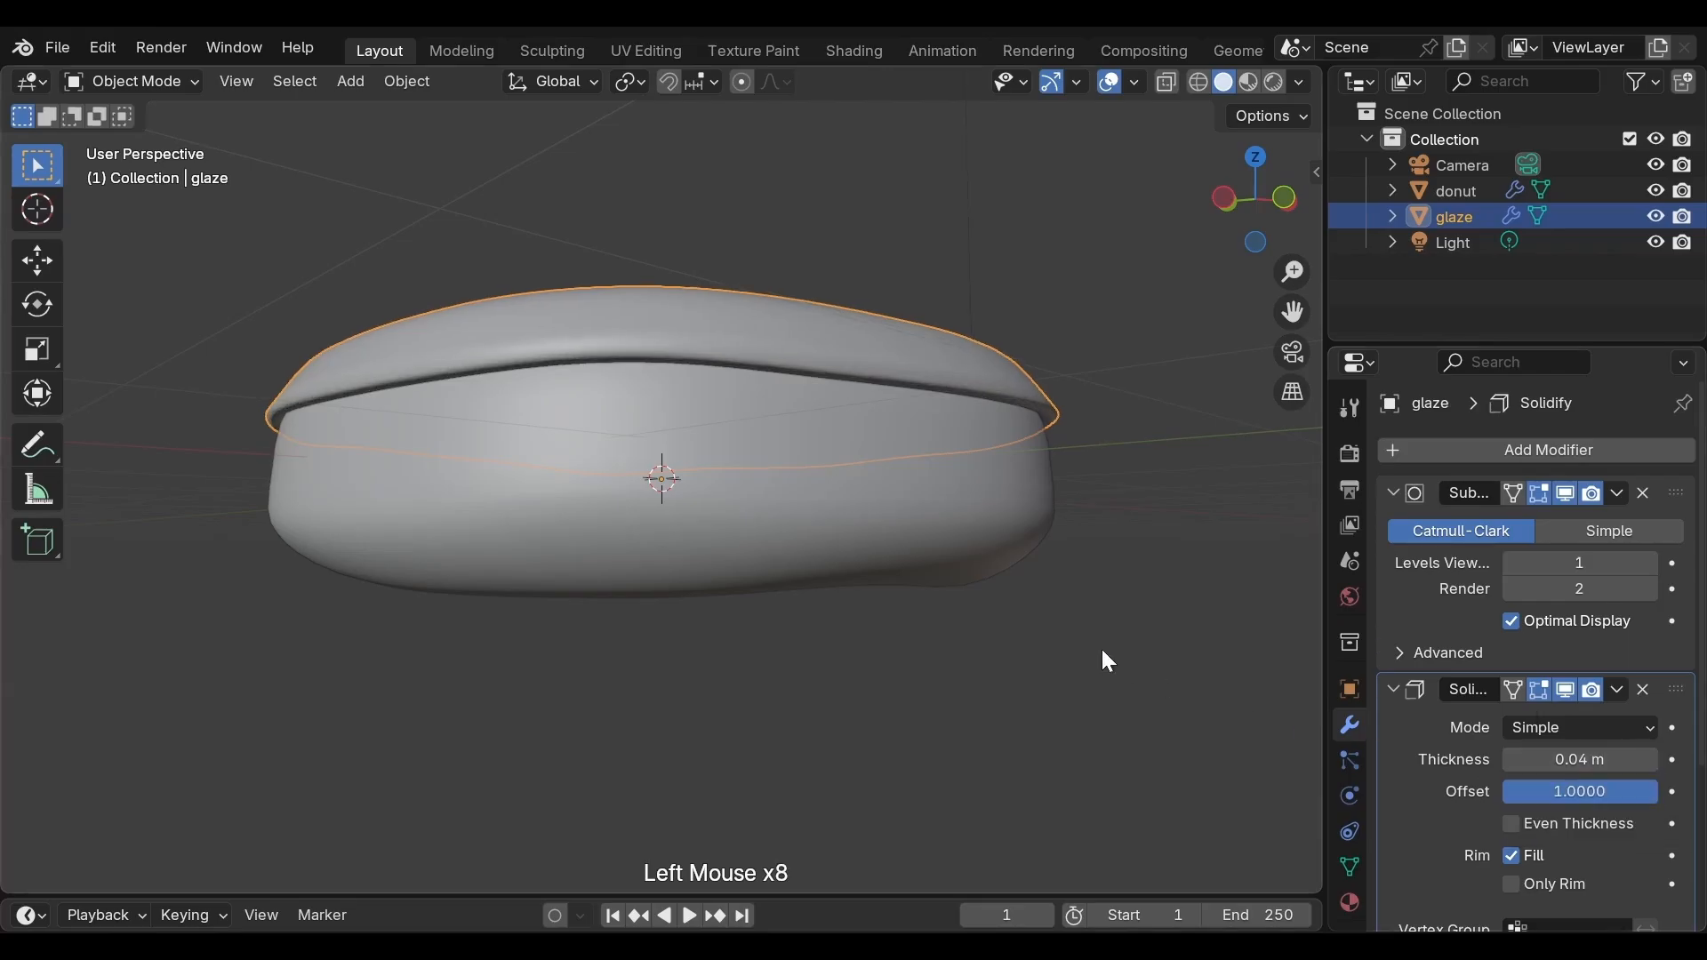
# Deselect everything and orbit around to inspect the glaze's thickness on the donut
pyautogui.click(1123, 558)
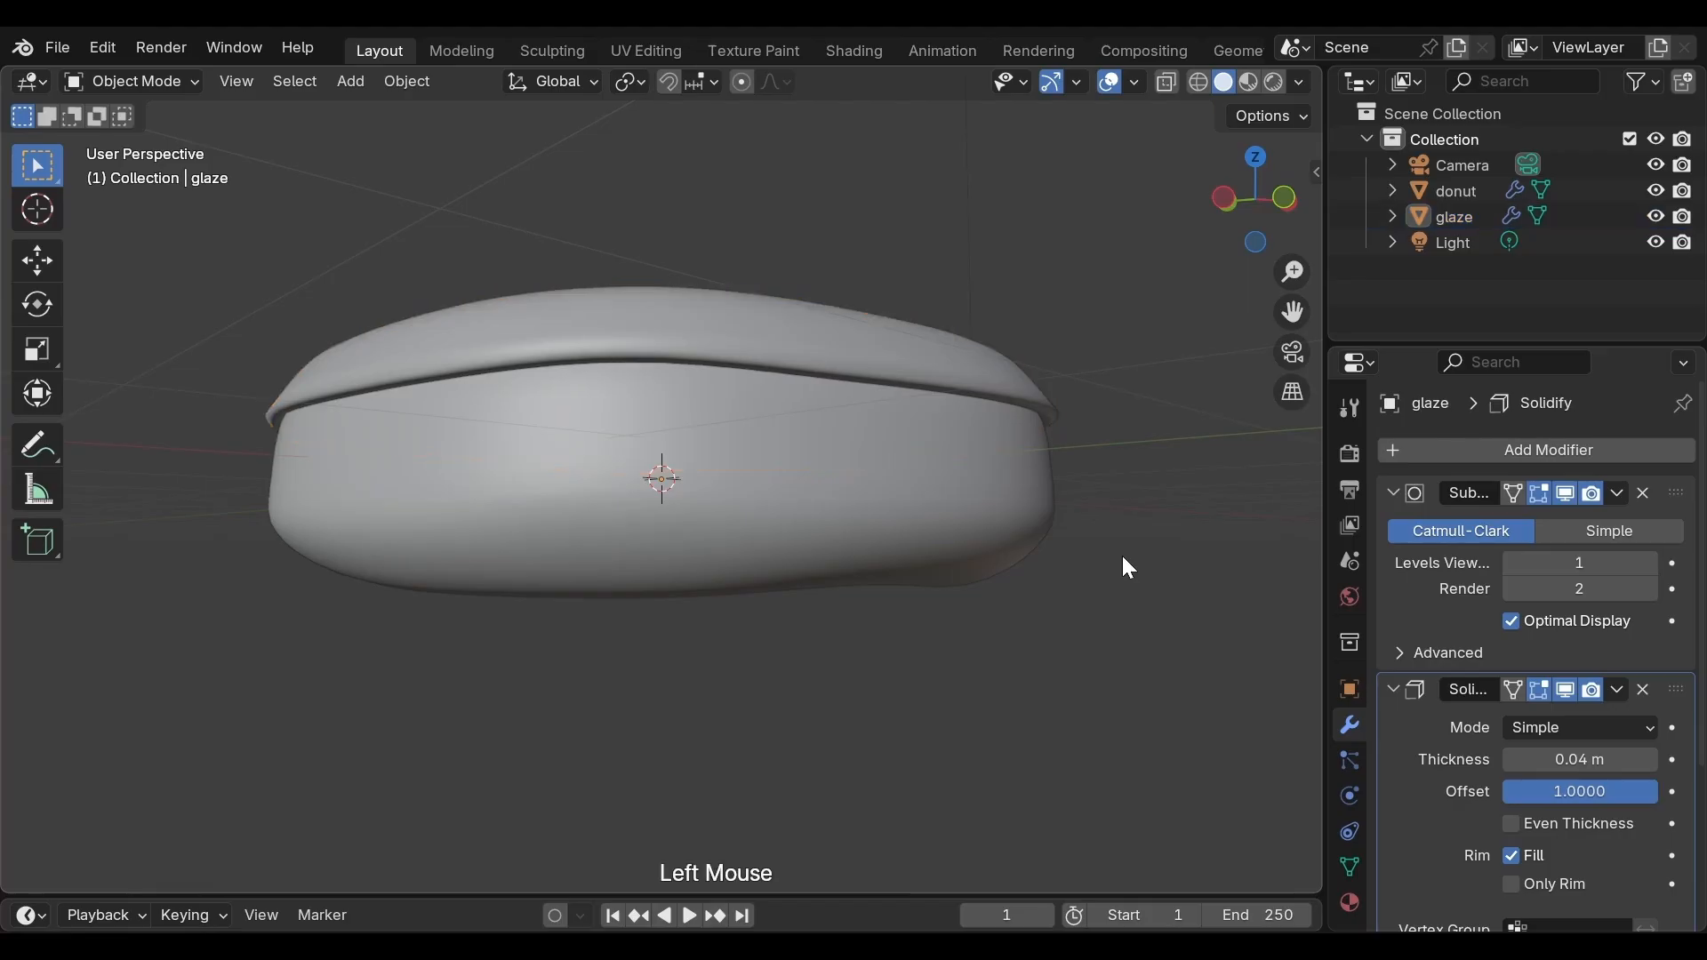
pyautogui.moveTo(1122, 557); pyautogui.dragTo(865, 578, button='middle')
pyautogui.scroll(1, 889, 582)
pyautogui.scroll(-2, 908, 584)
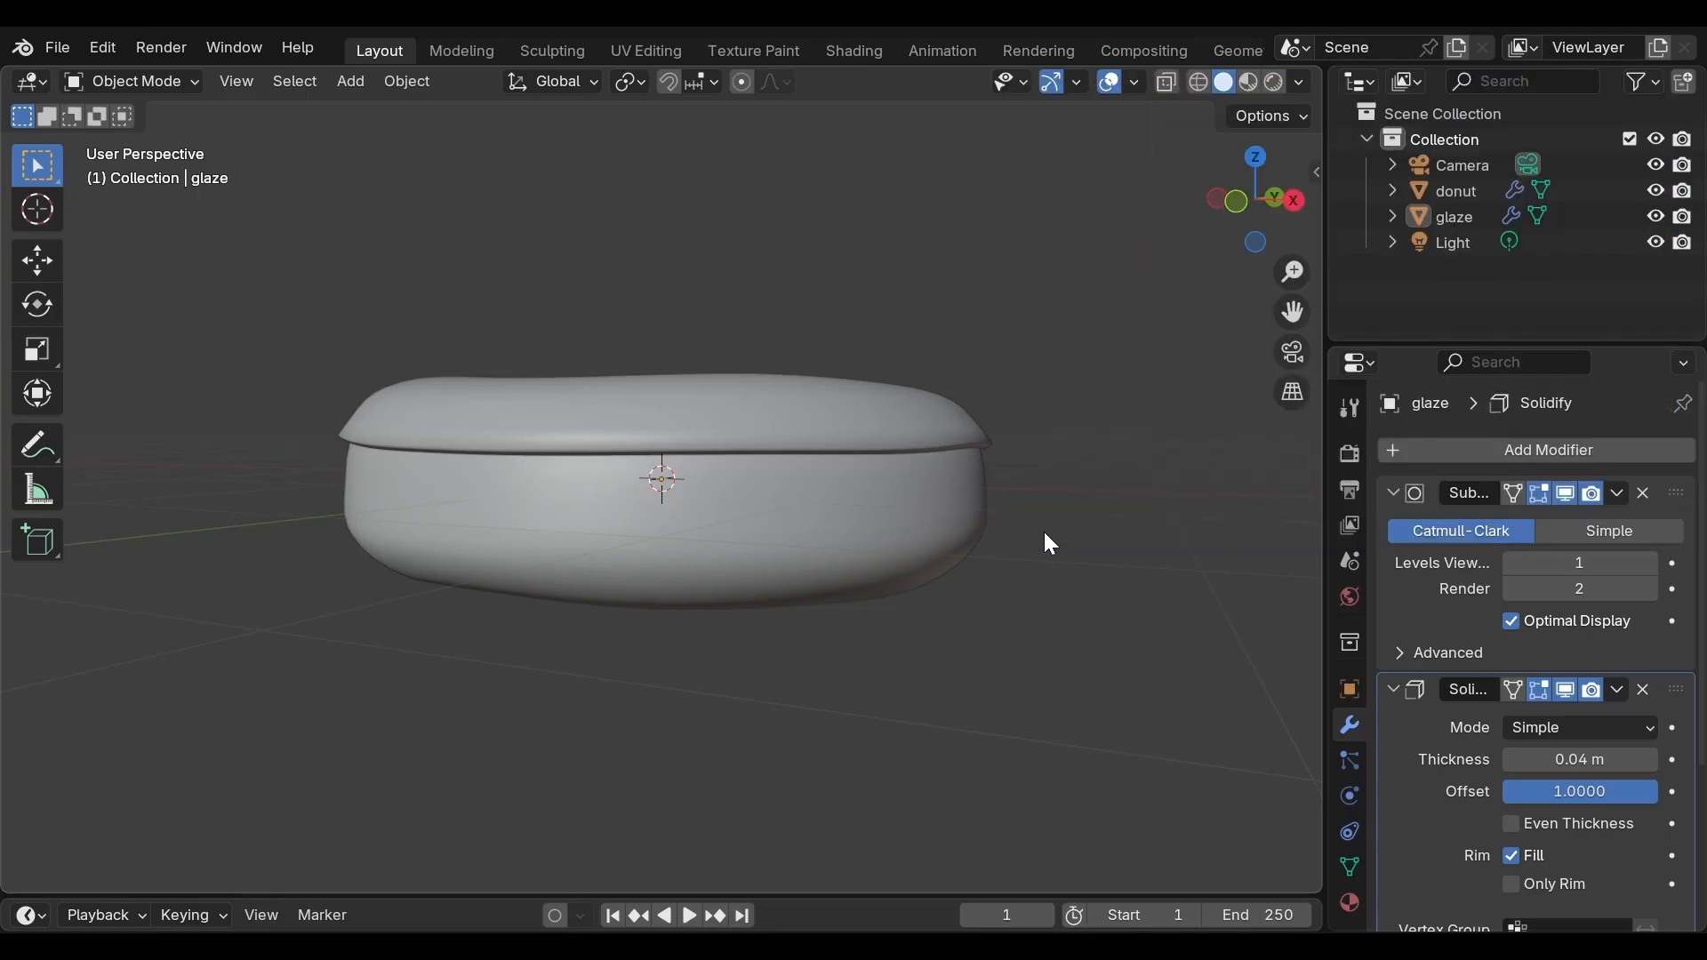
# Select the glaze, enter Edit Mode and enable the Solidify modifier's on-cage display
pyautogui.click(930, 436)
pyautogui.press('Tab')
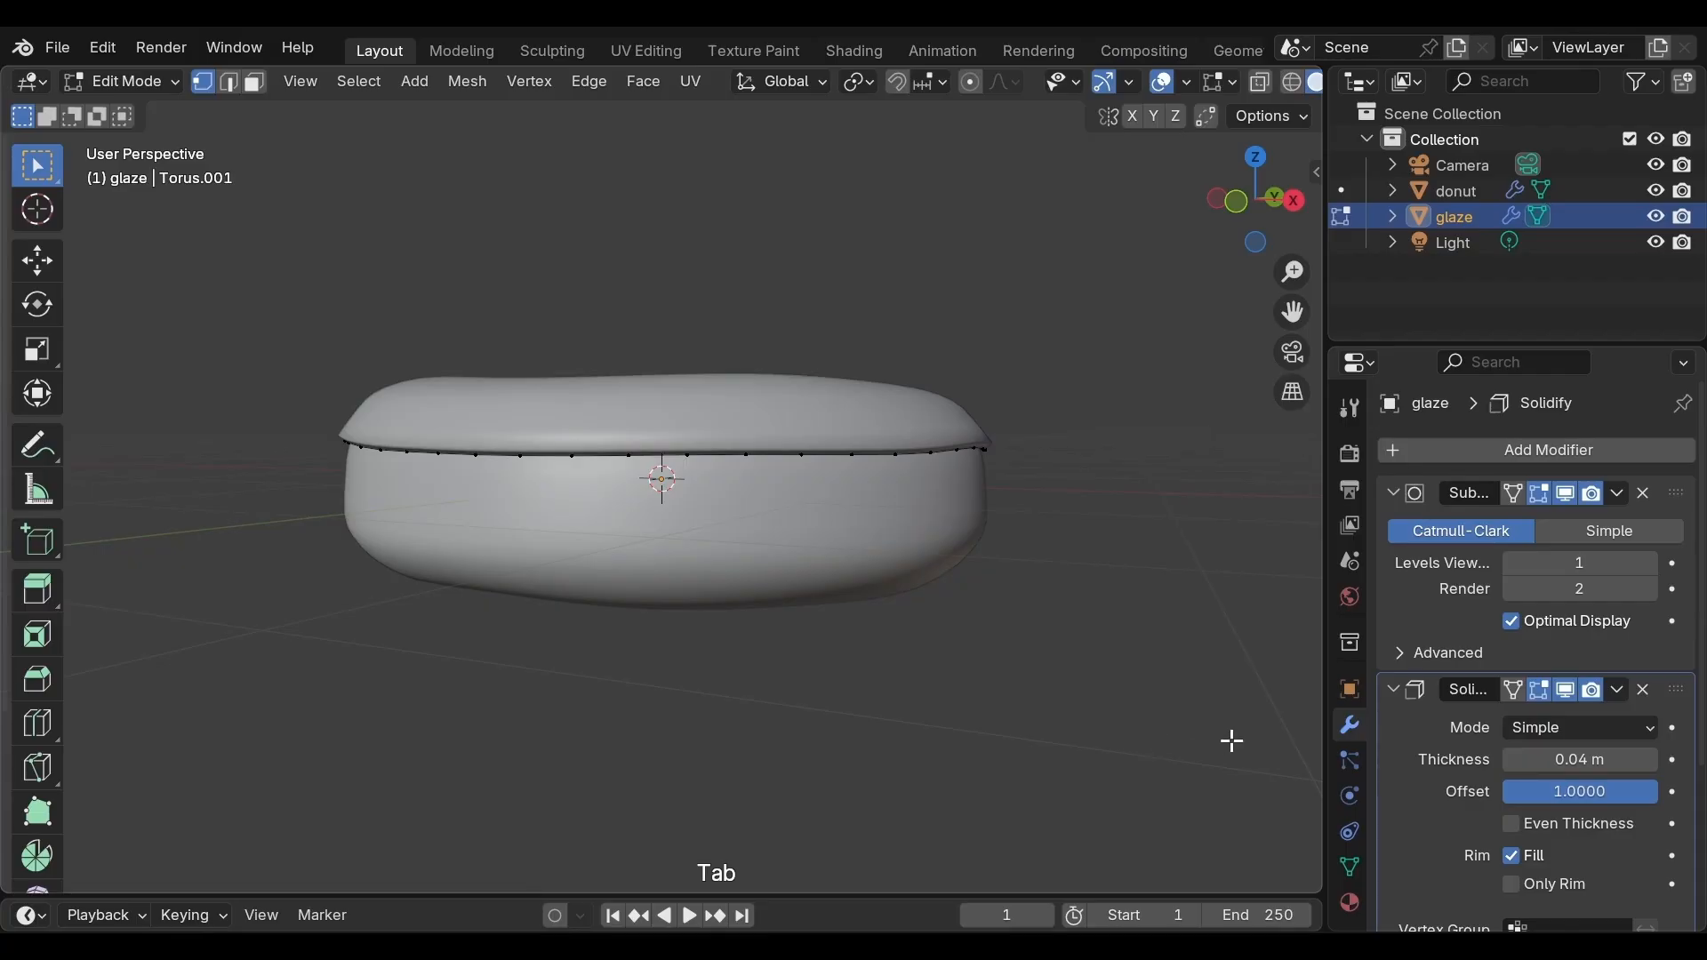
pyautogui.click(1512, 689)
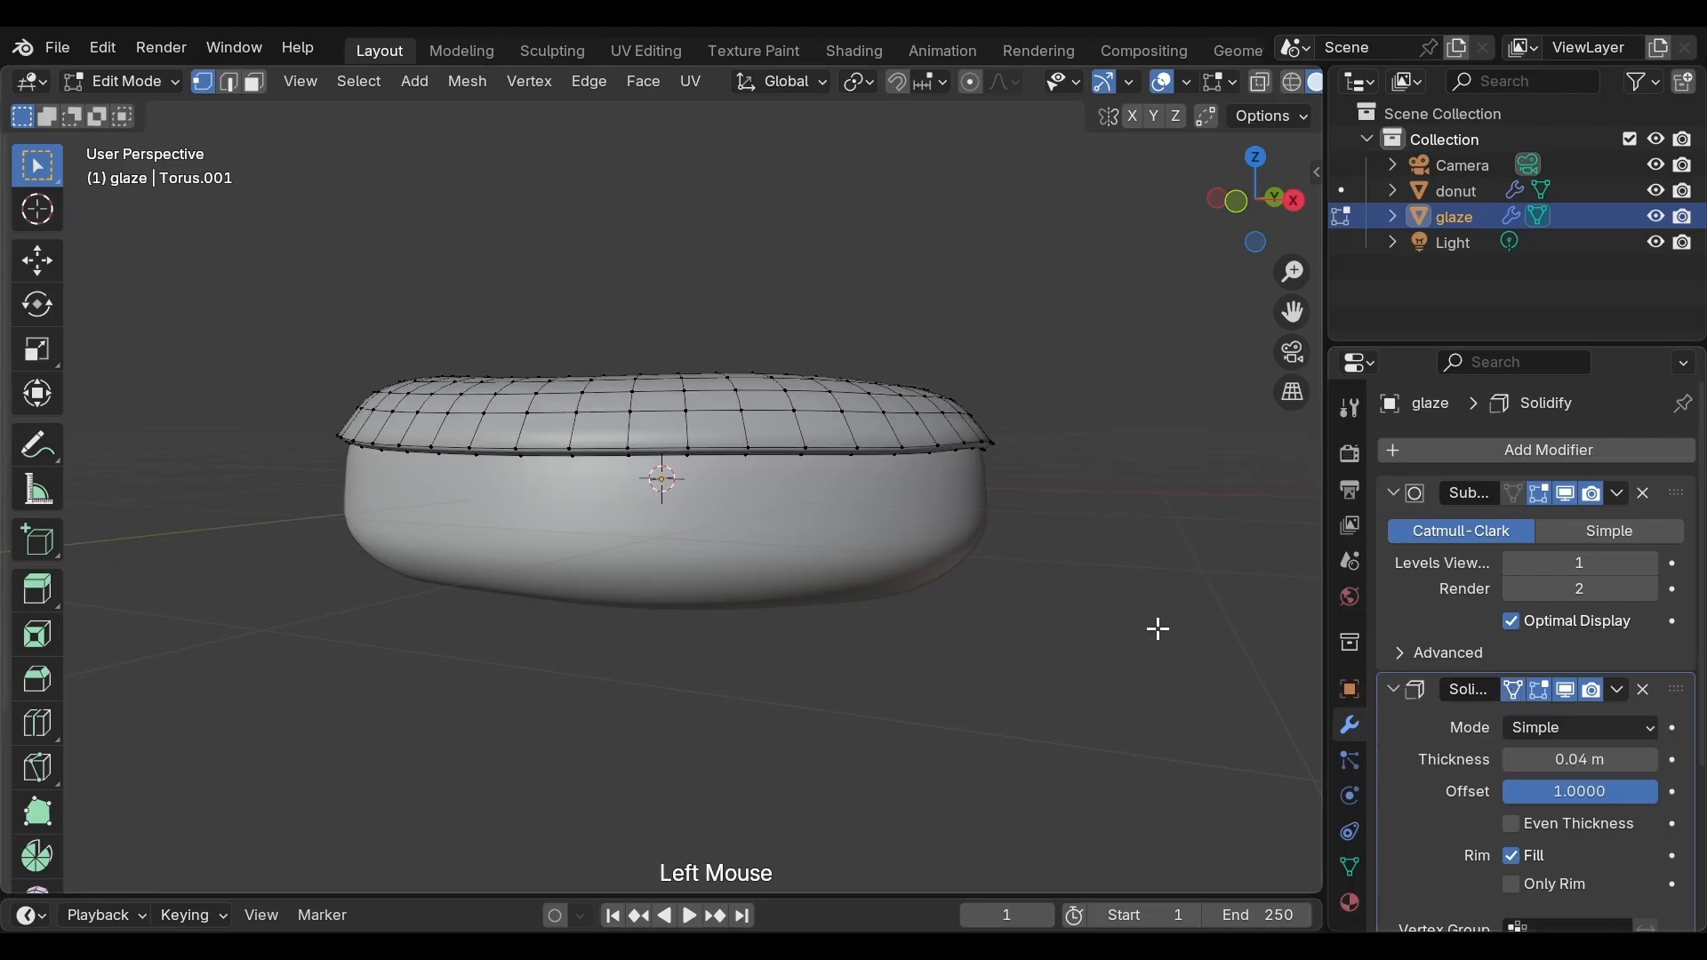
# Turn on proportional editing and try moving the selected edge vertex down into a drip
pyautogui.scroll(3, 1156, 625)
pyautogui.press('o')
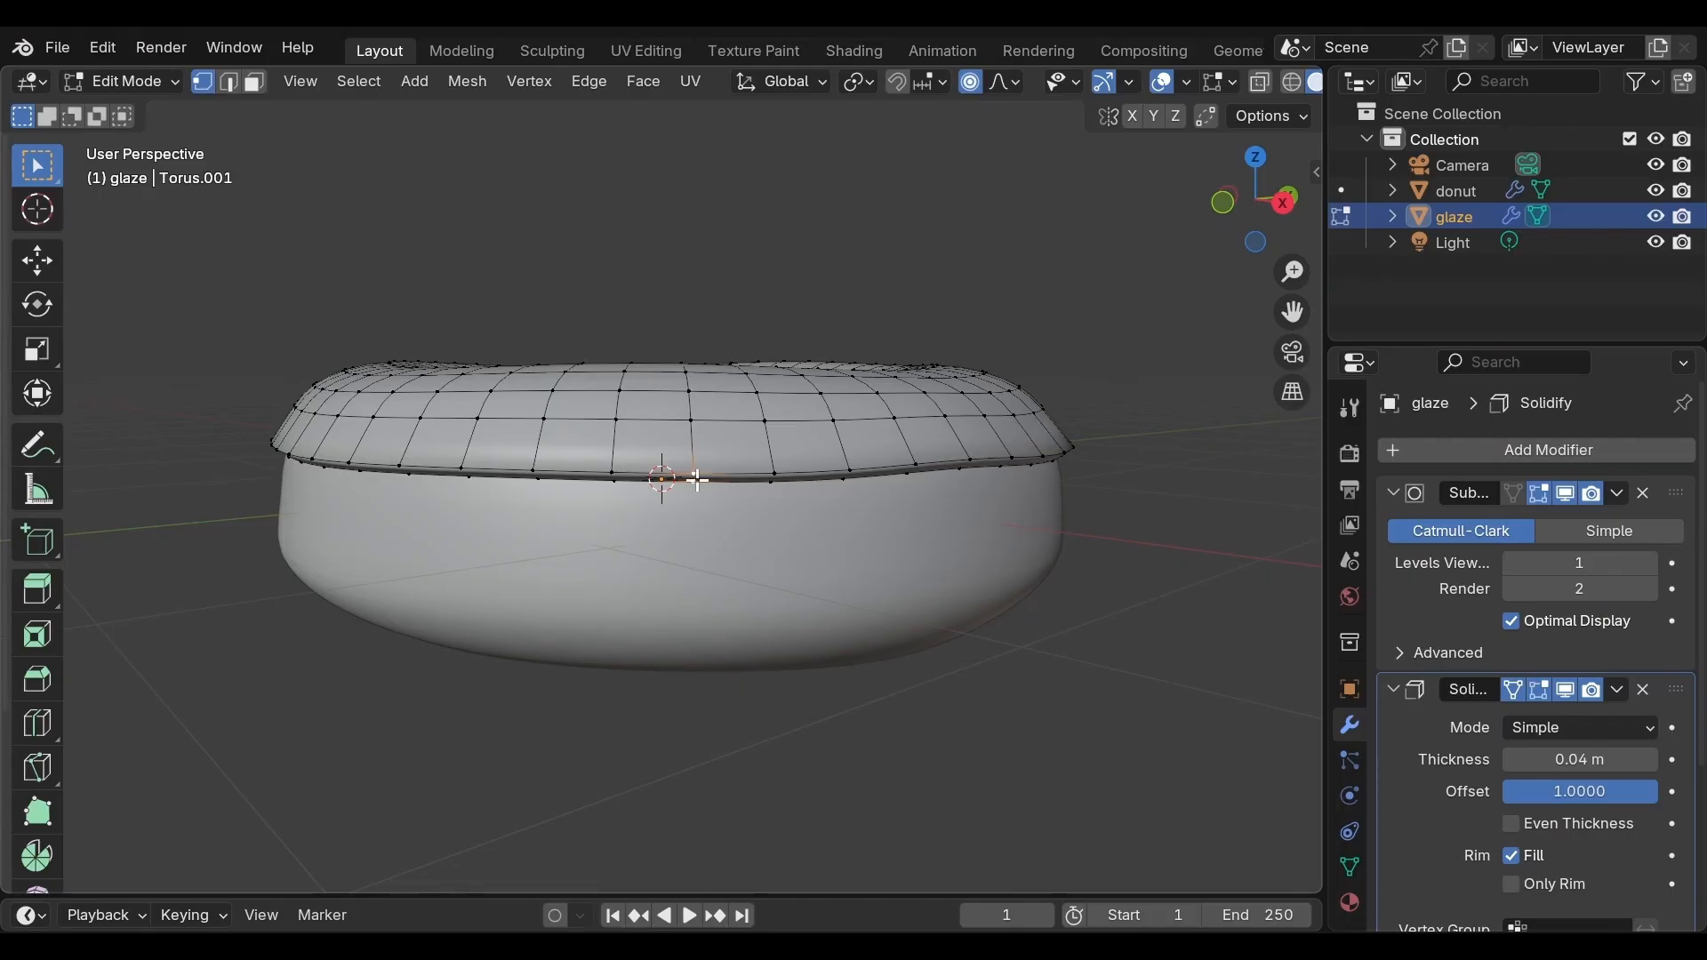
pyautogui.press('g')
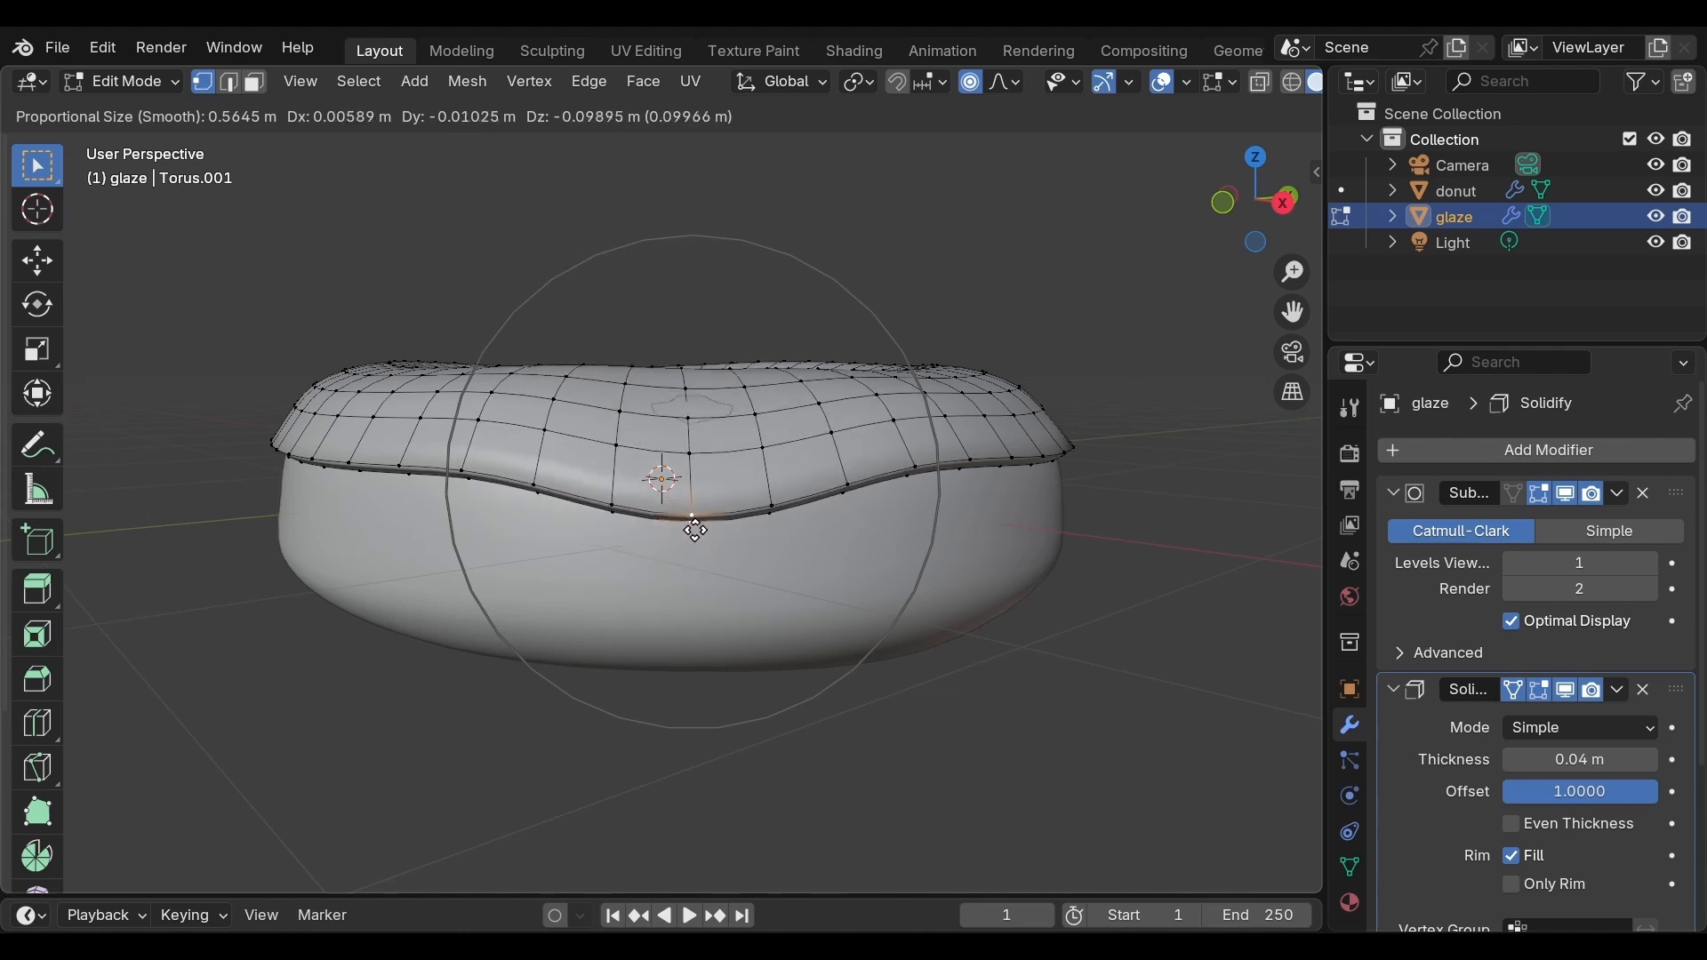
pyautogui.click(695, 539)
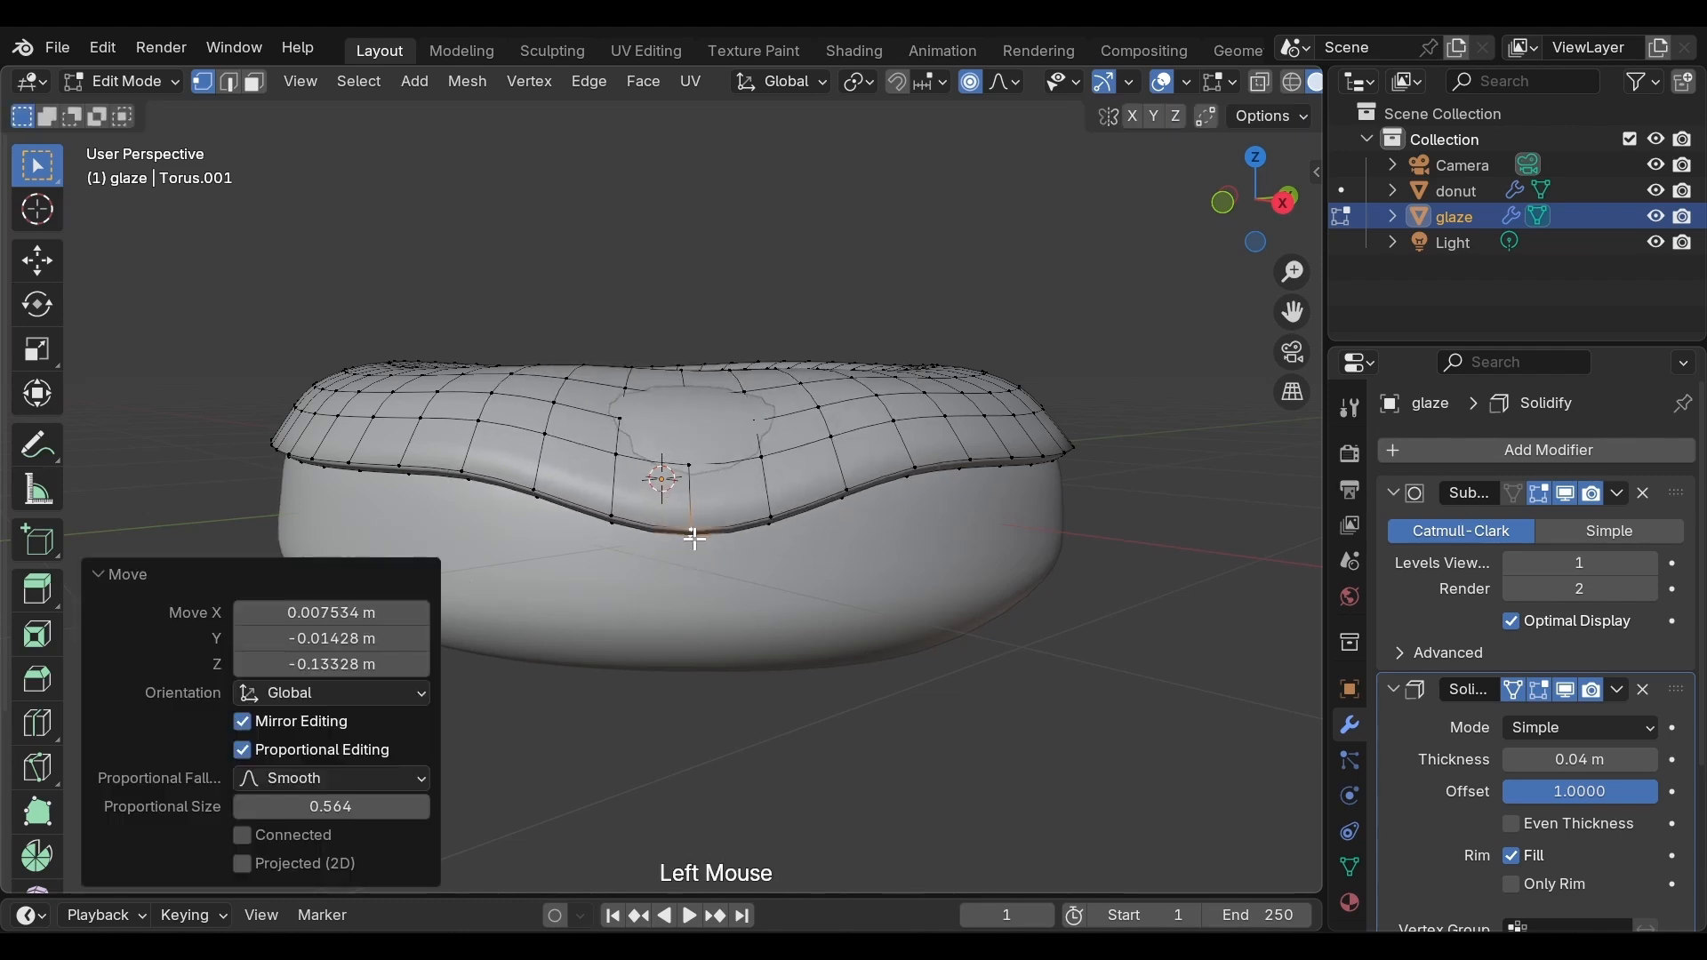
pyautogui.hotkey('ctrl', 'z')
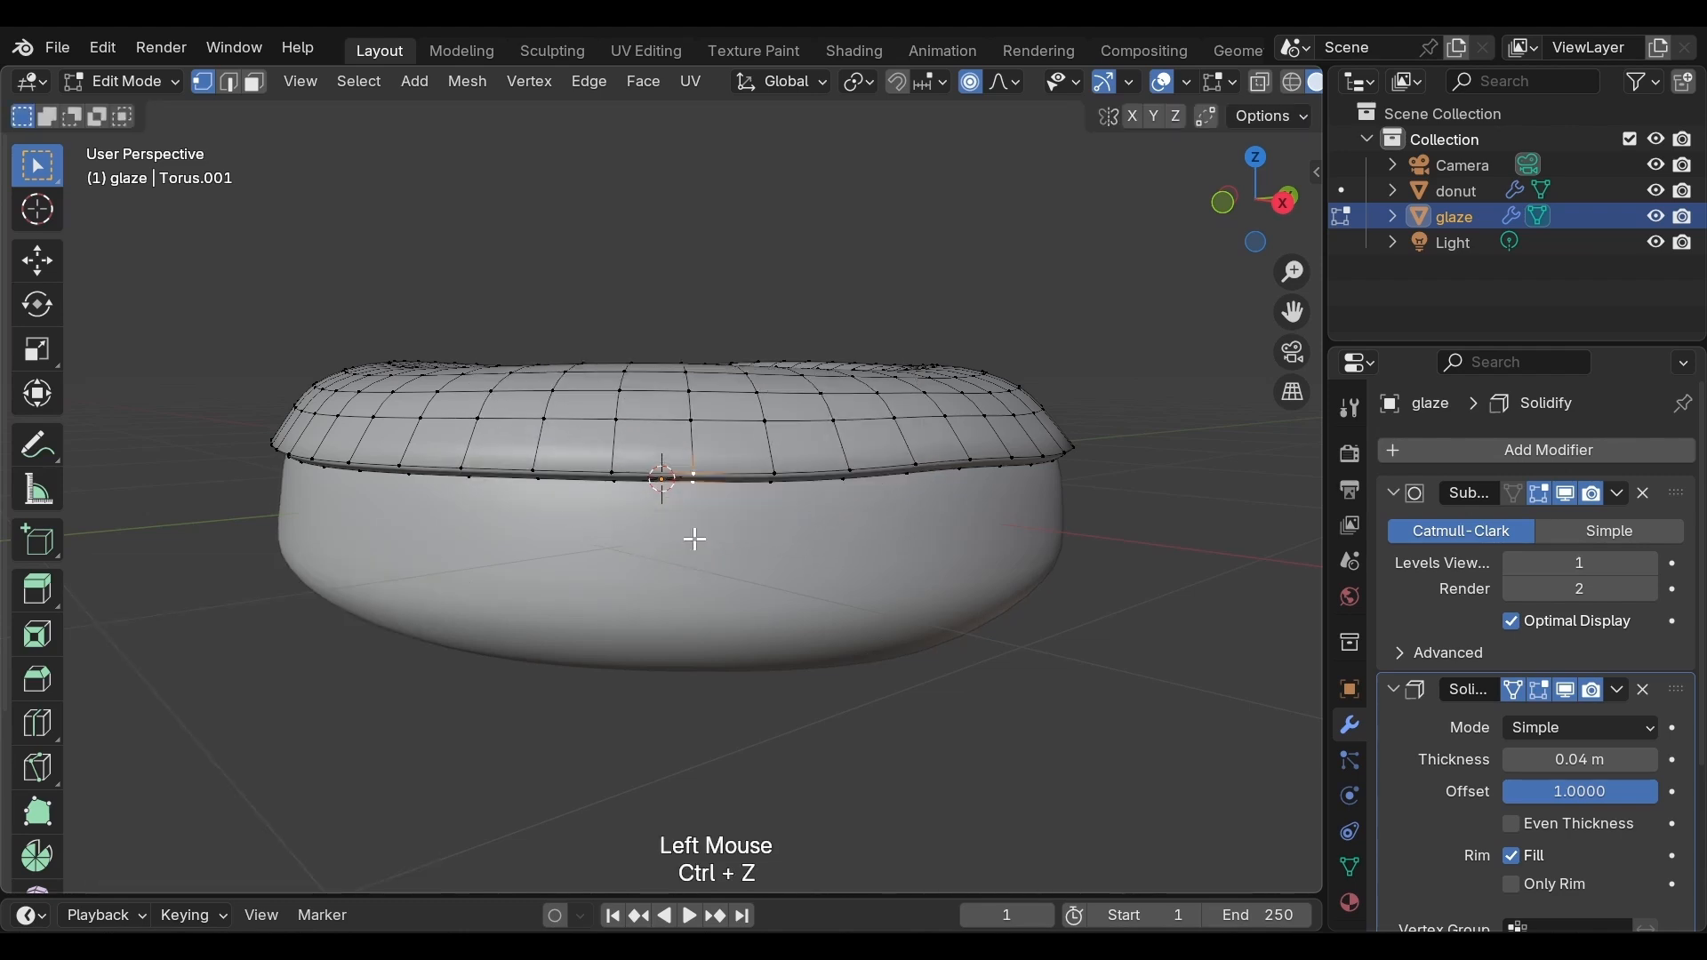
# Enable snapping and set the snap target for individual elements to Face Project
pyautogui.click(896, 83)
pyautogui.click(935, 82)
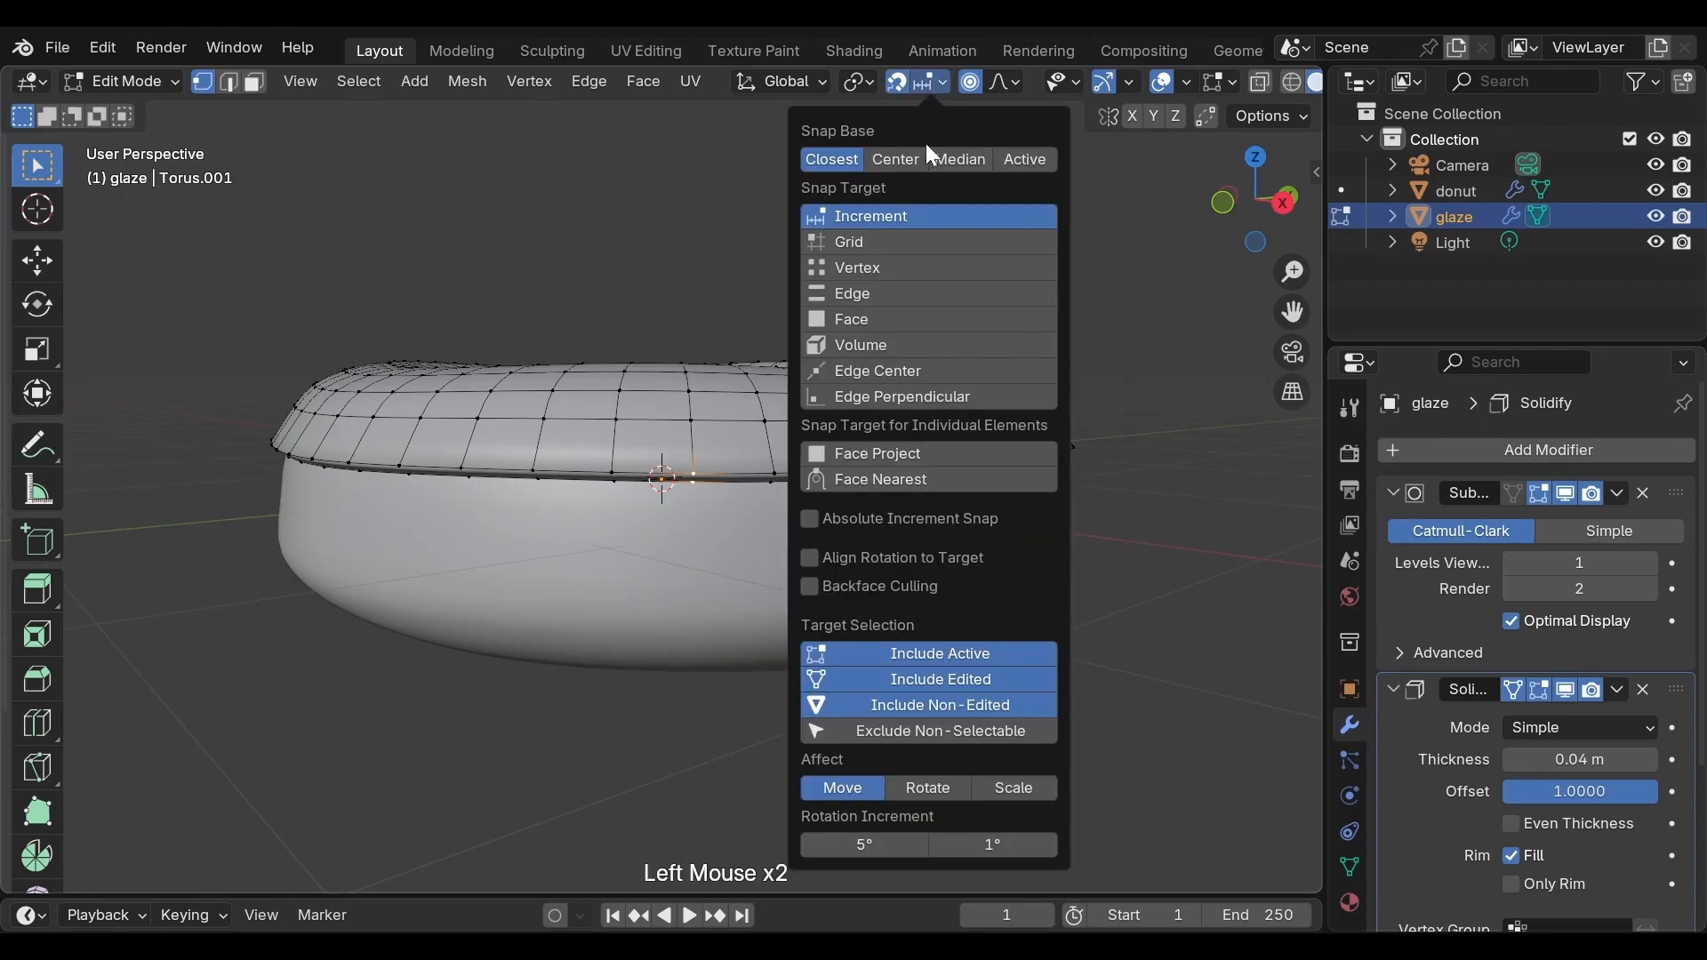
pyautogui.click(848, 452)
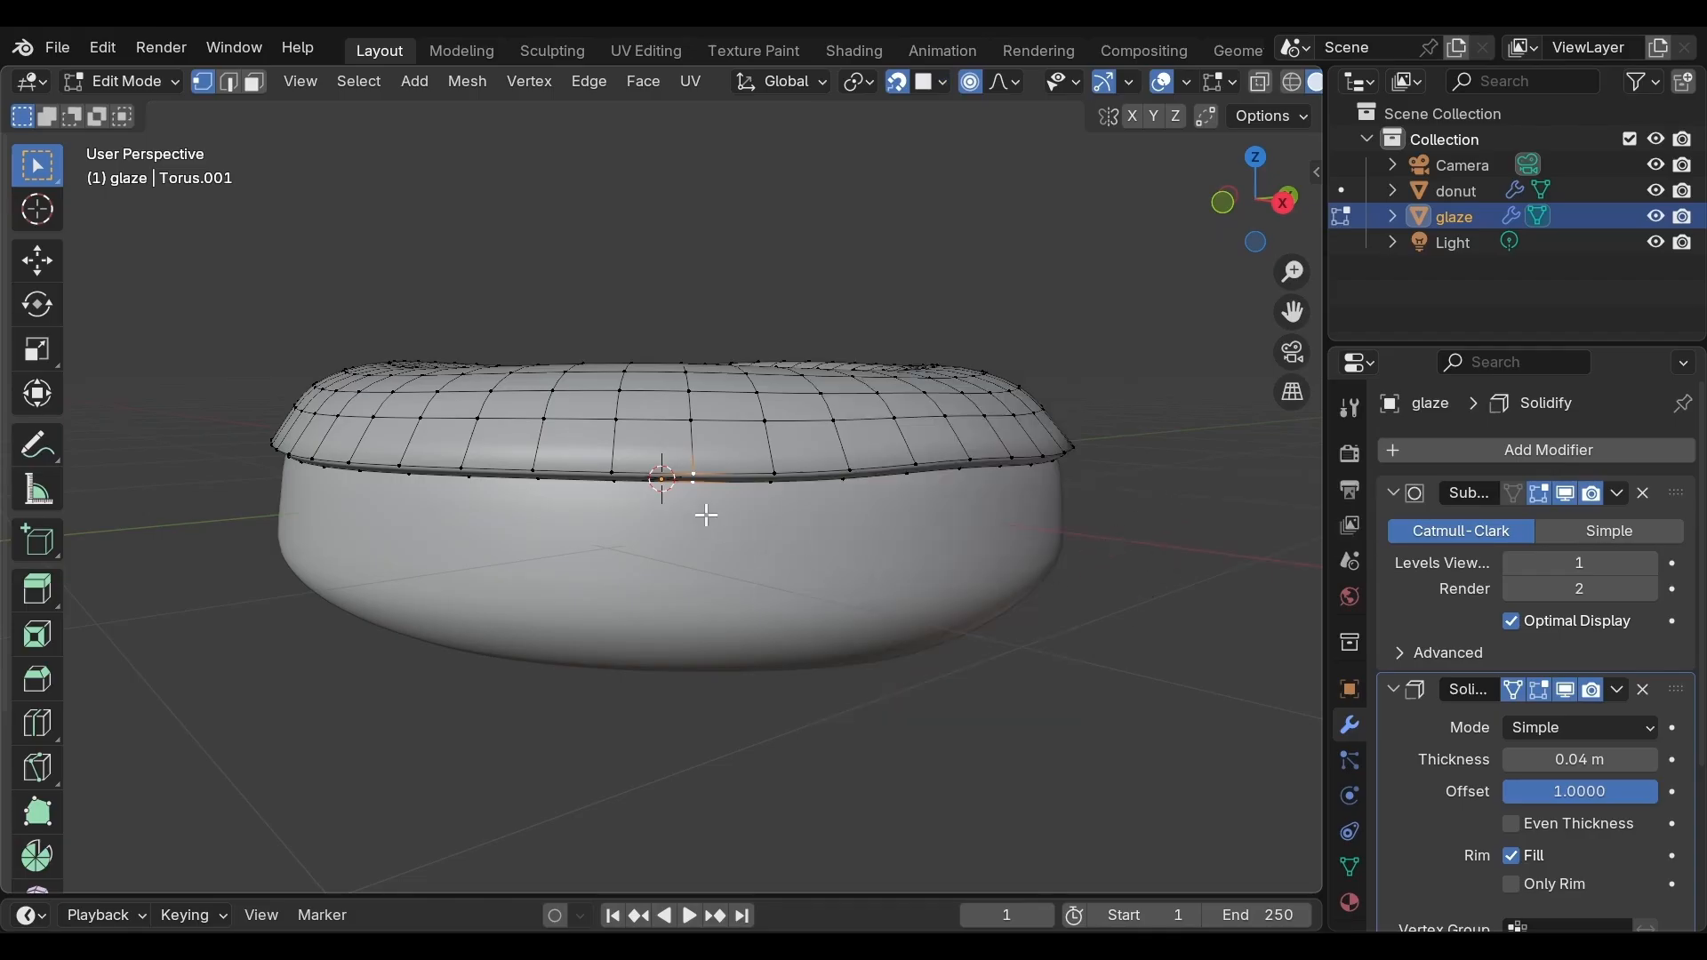
# Try moving the selected vertex down again with face-project snapping
pyautogui.press('g')
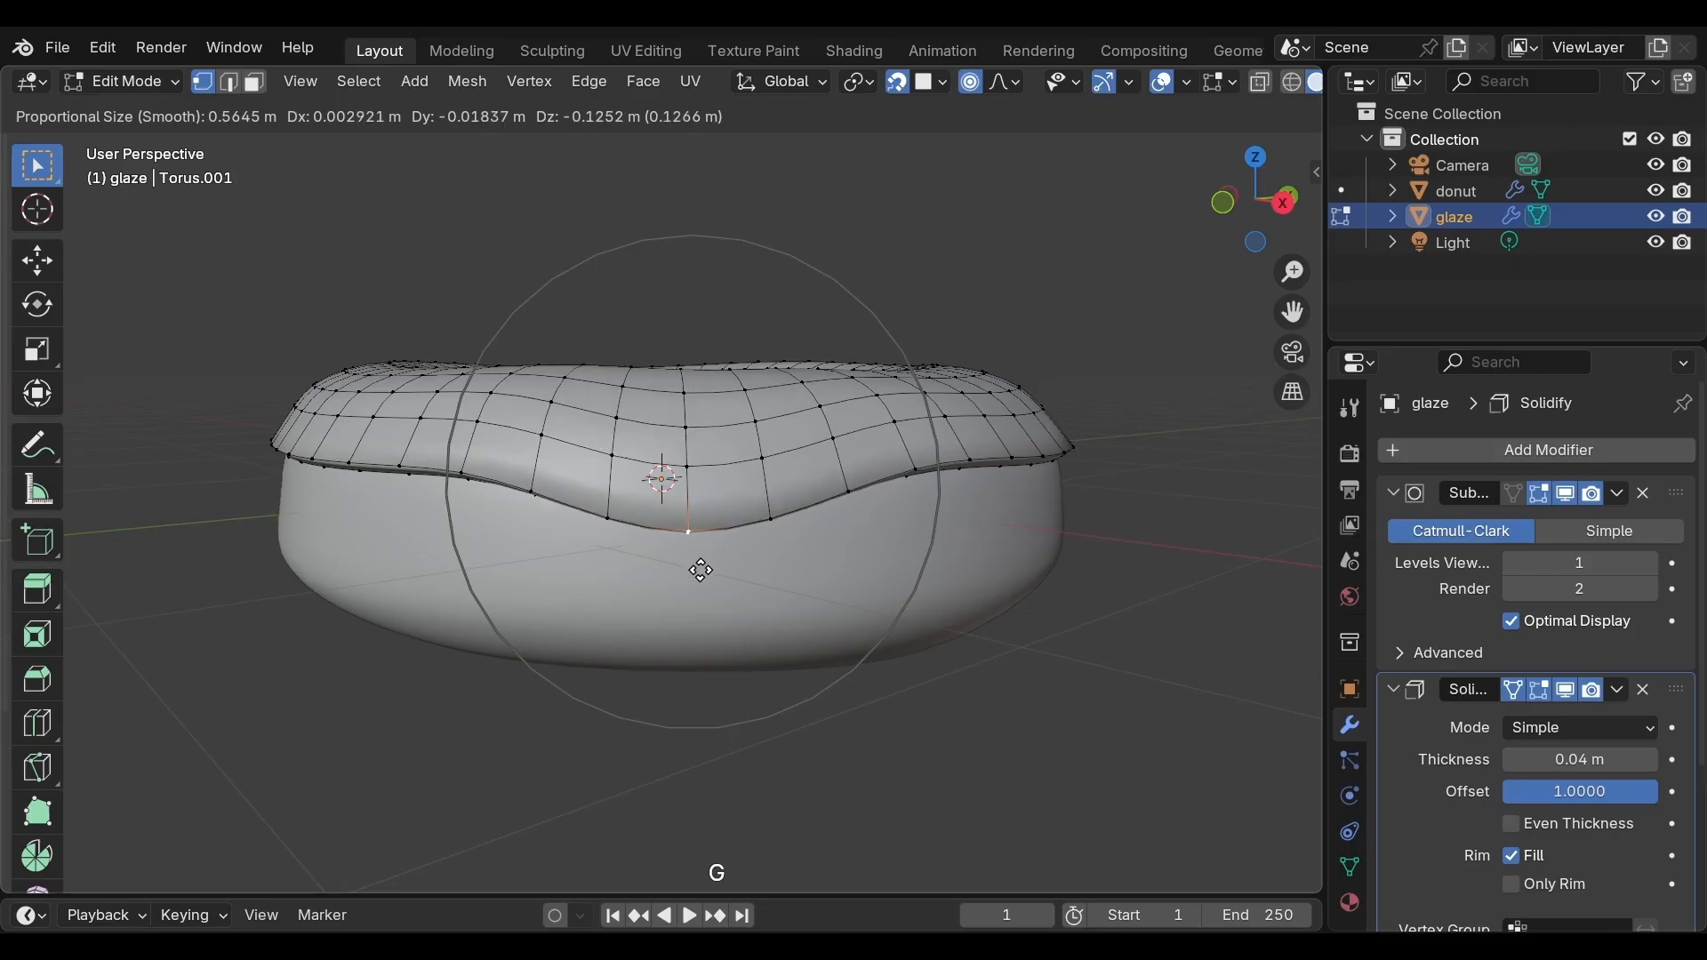
pyautogui.click(701, 569)
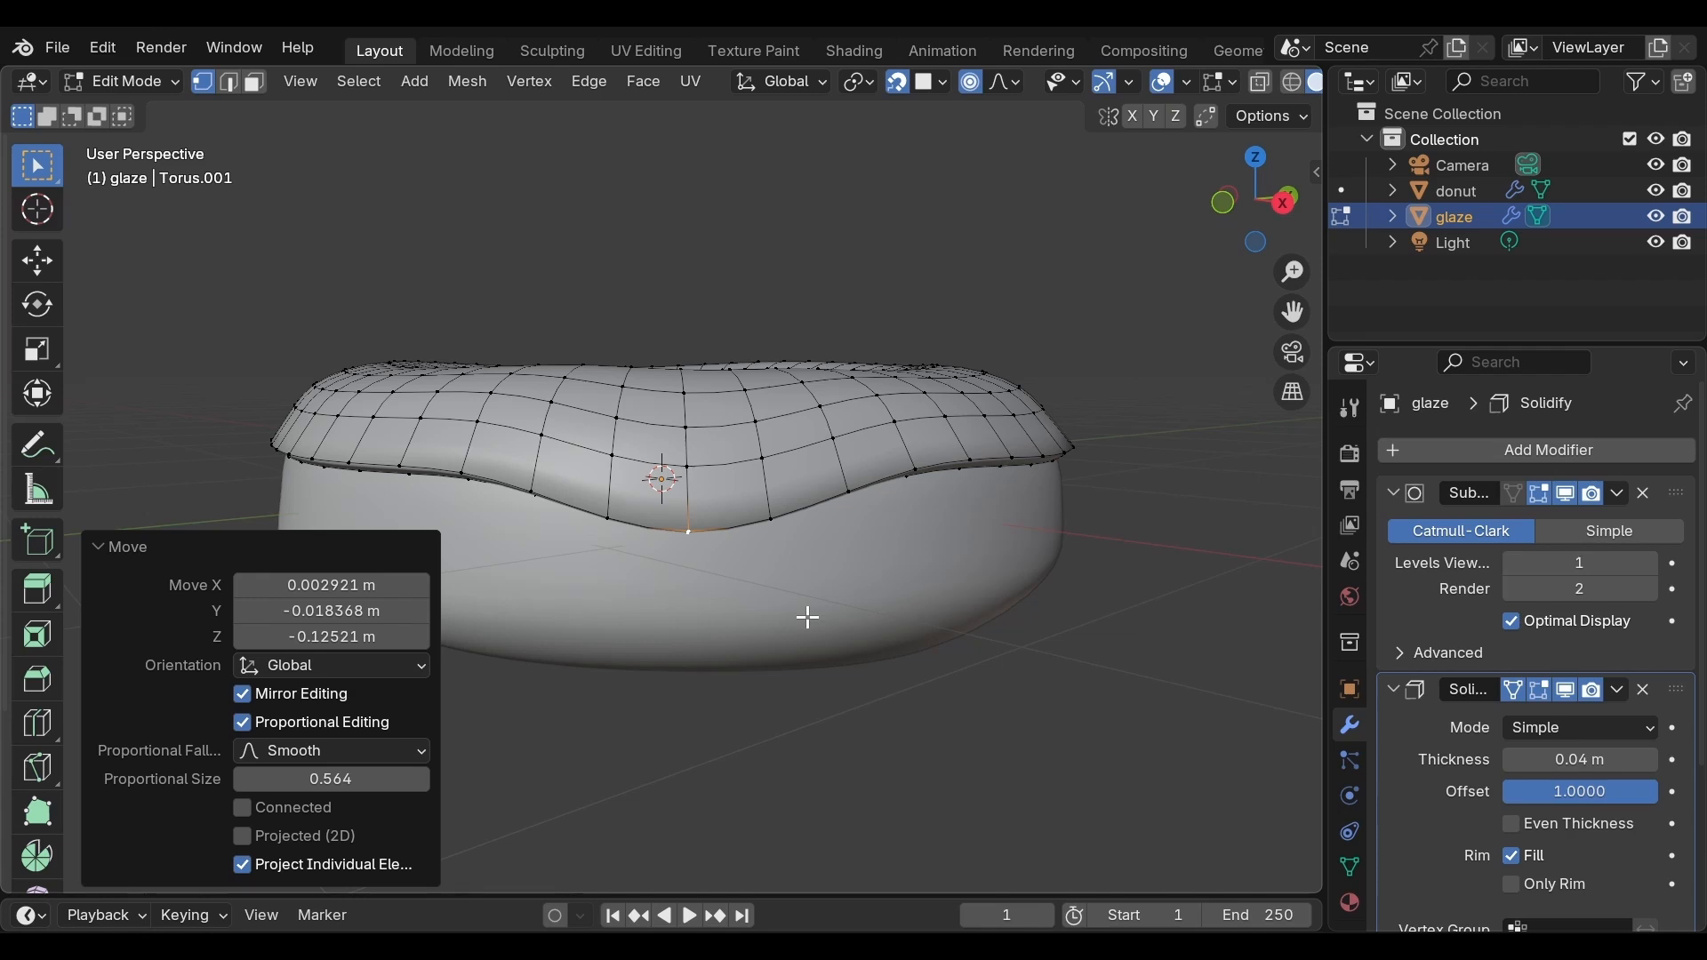
pyautogui.hotkey('ctrl', 'z')
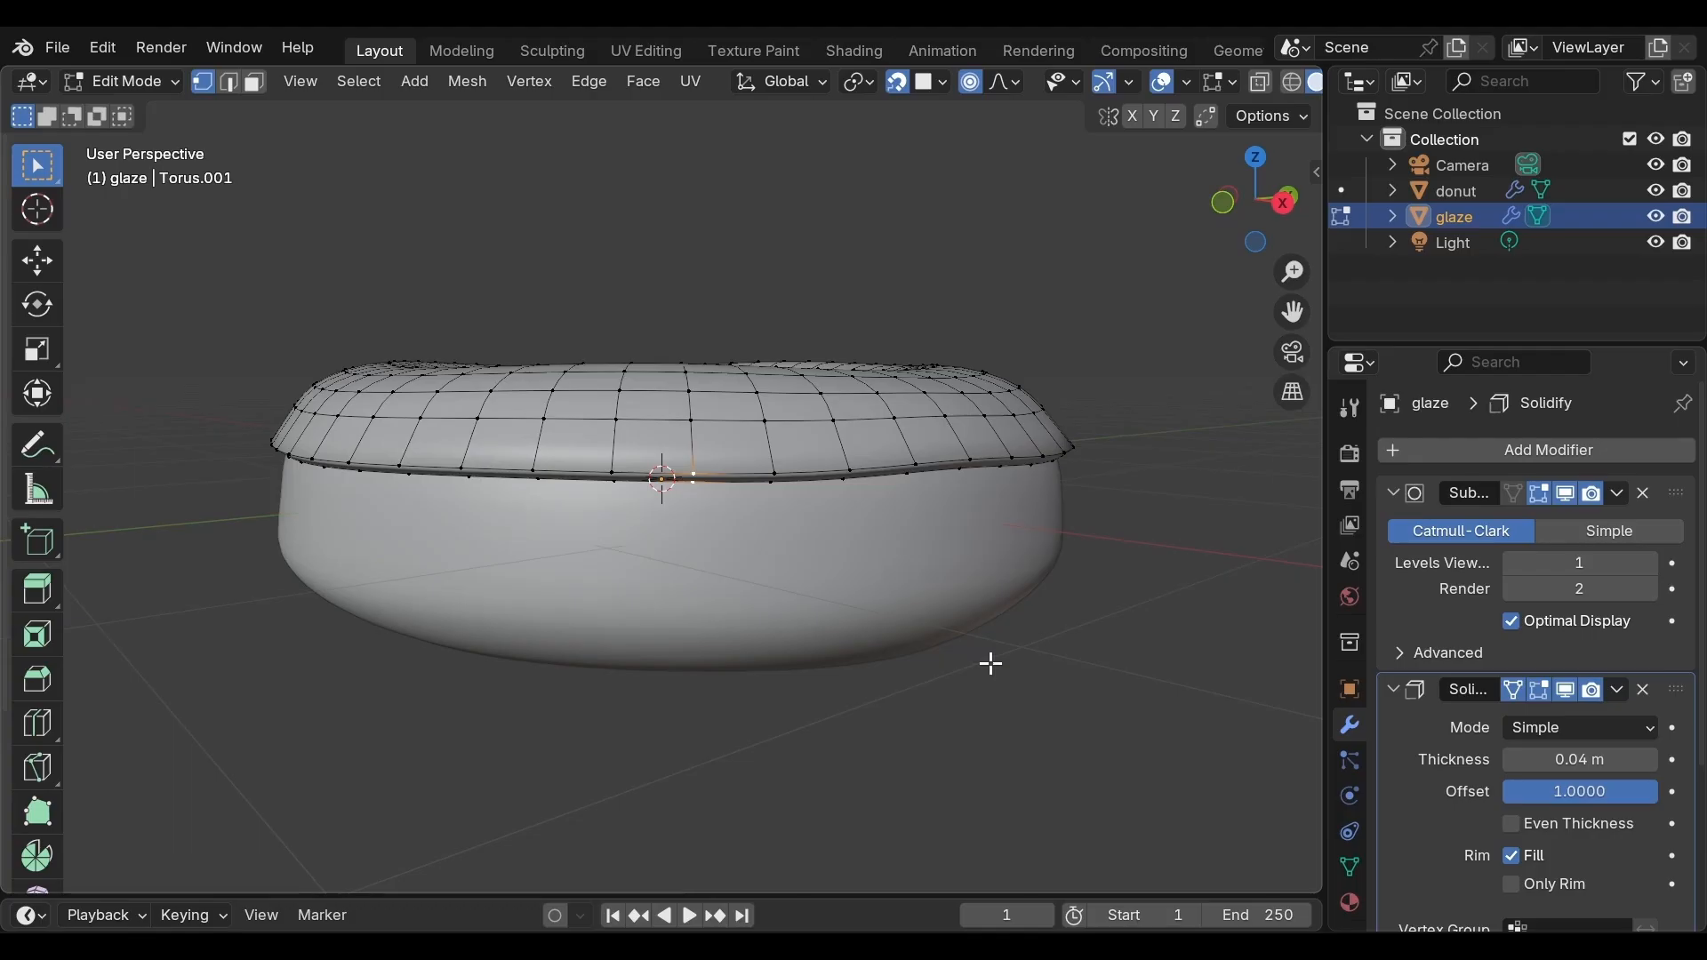
# Return to Object Mode and apply the glaze's Subdivision modifier
pyautogui.press('Tab')
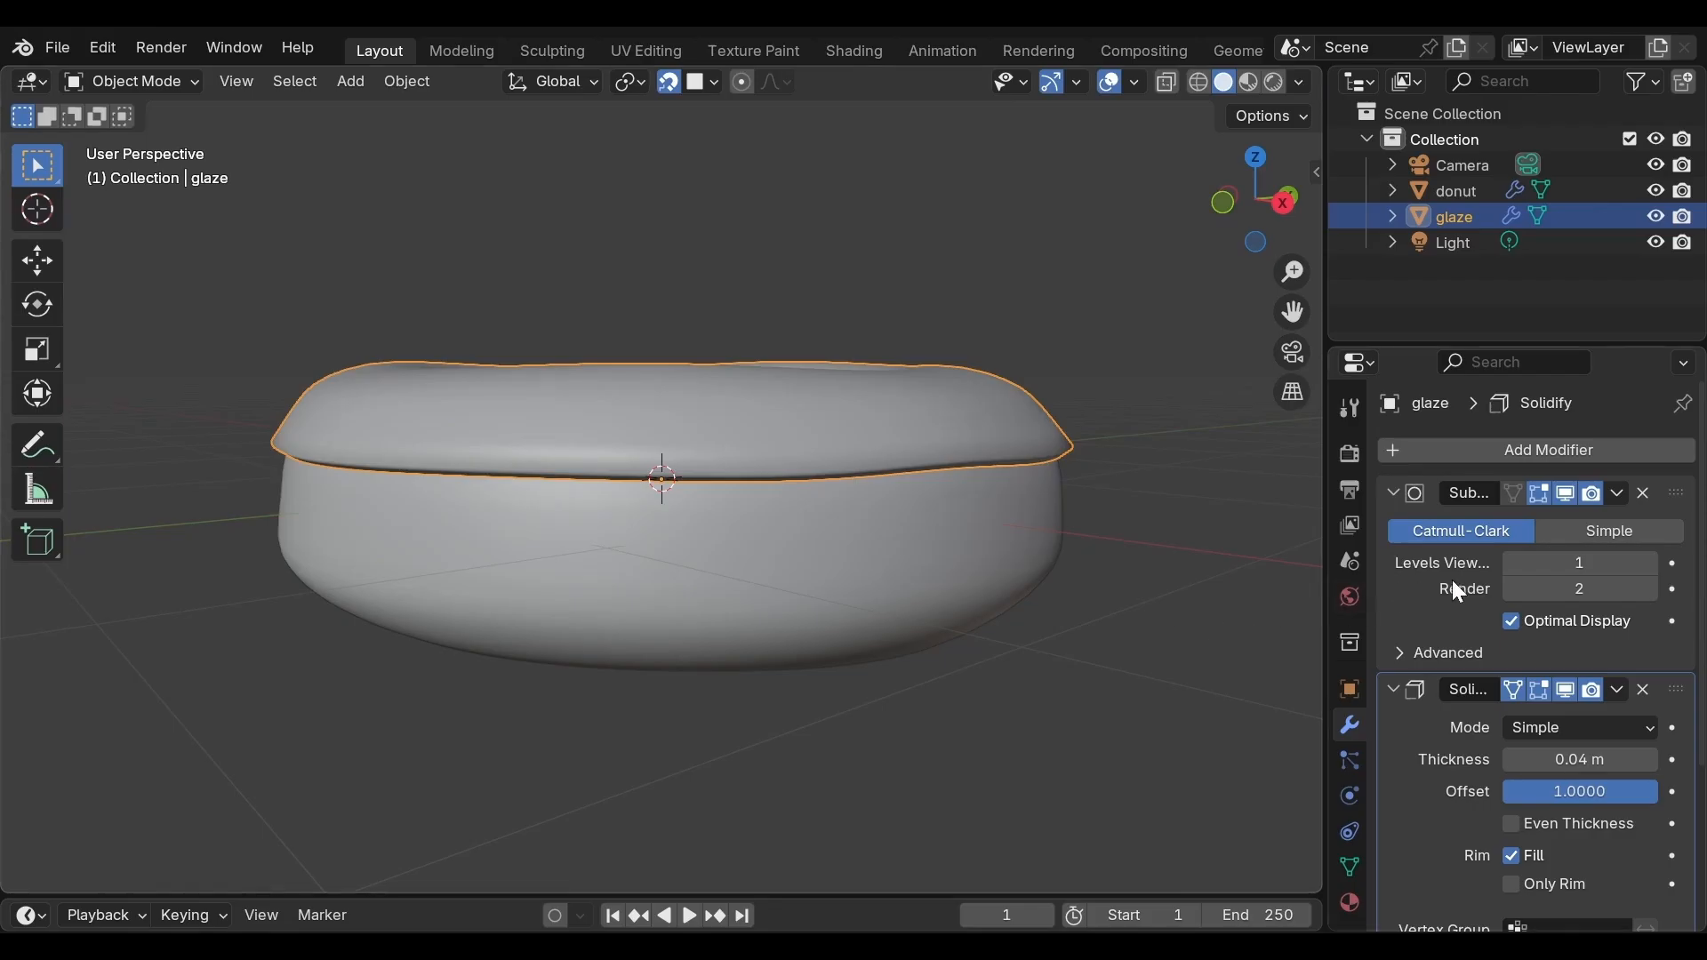
pyautogui.click(1618, 493)
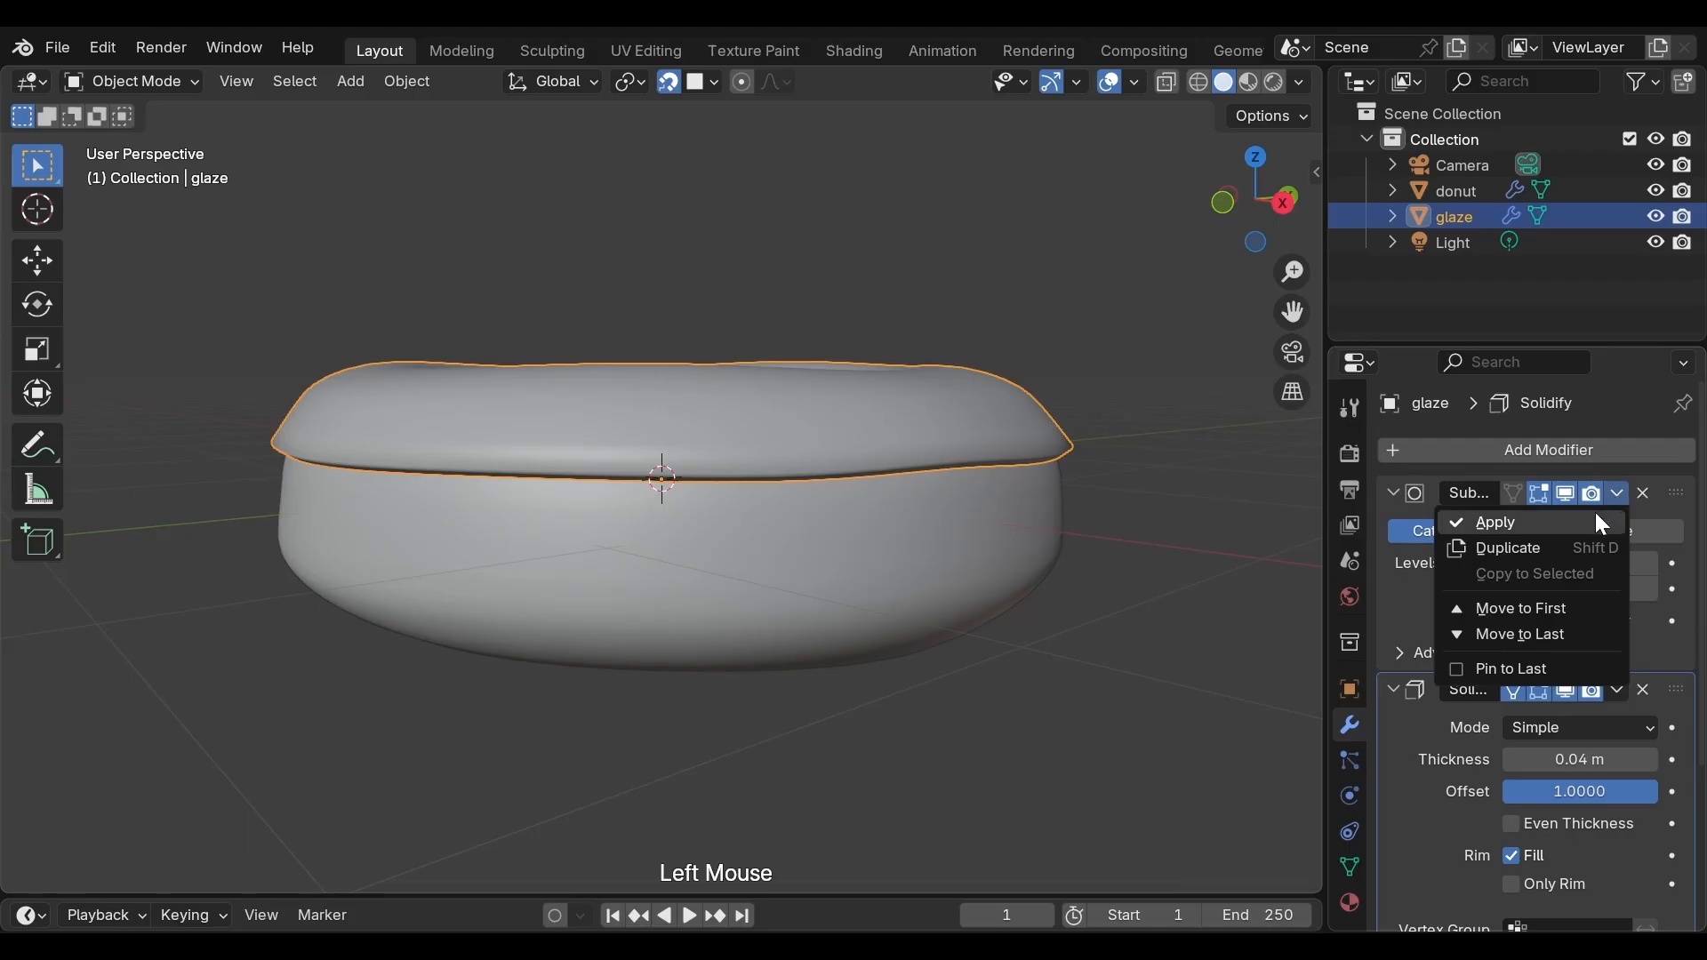
pyautogui.click(1570, 524)
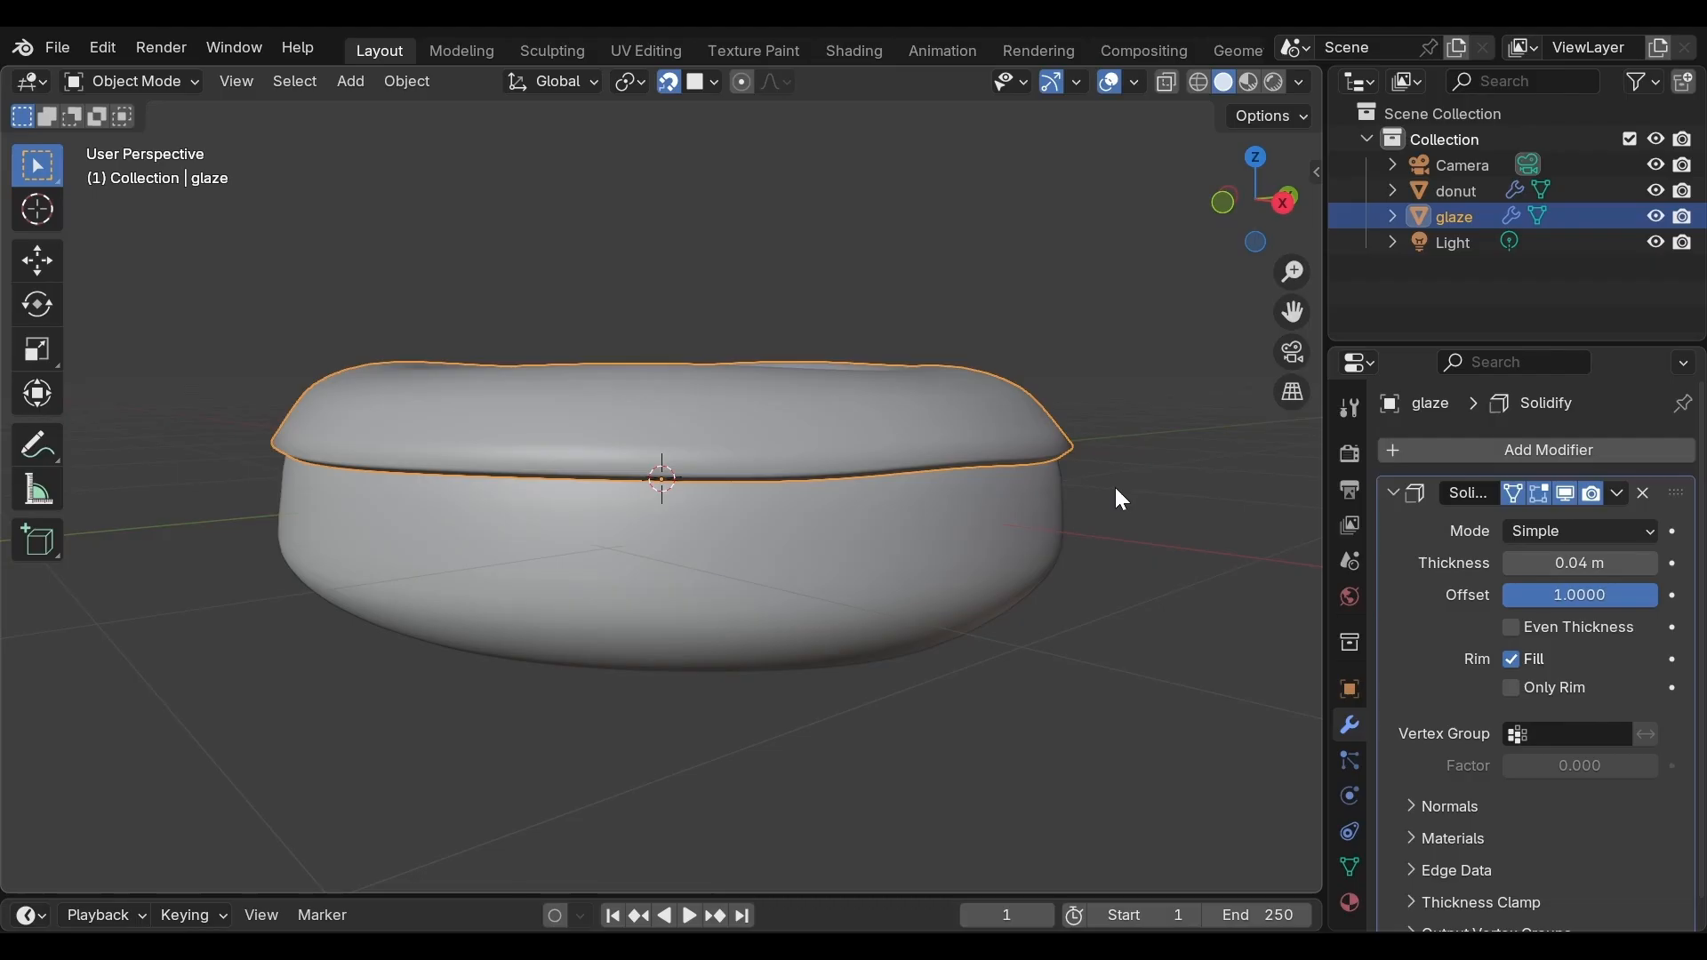
# Enter Edit Mode on the glaze and select a vertex on its lower edge
pyautogui.press('Tab')
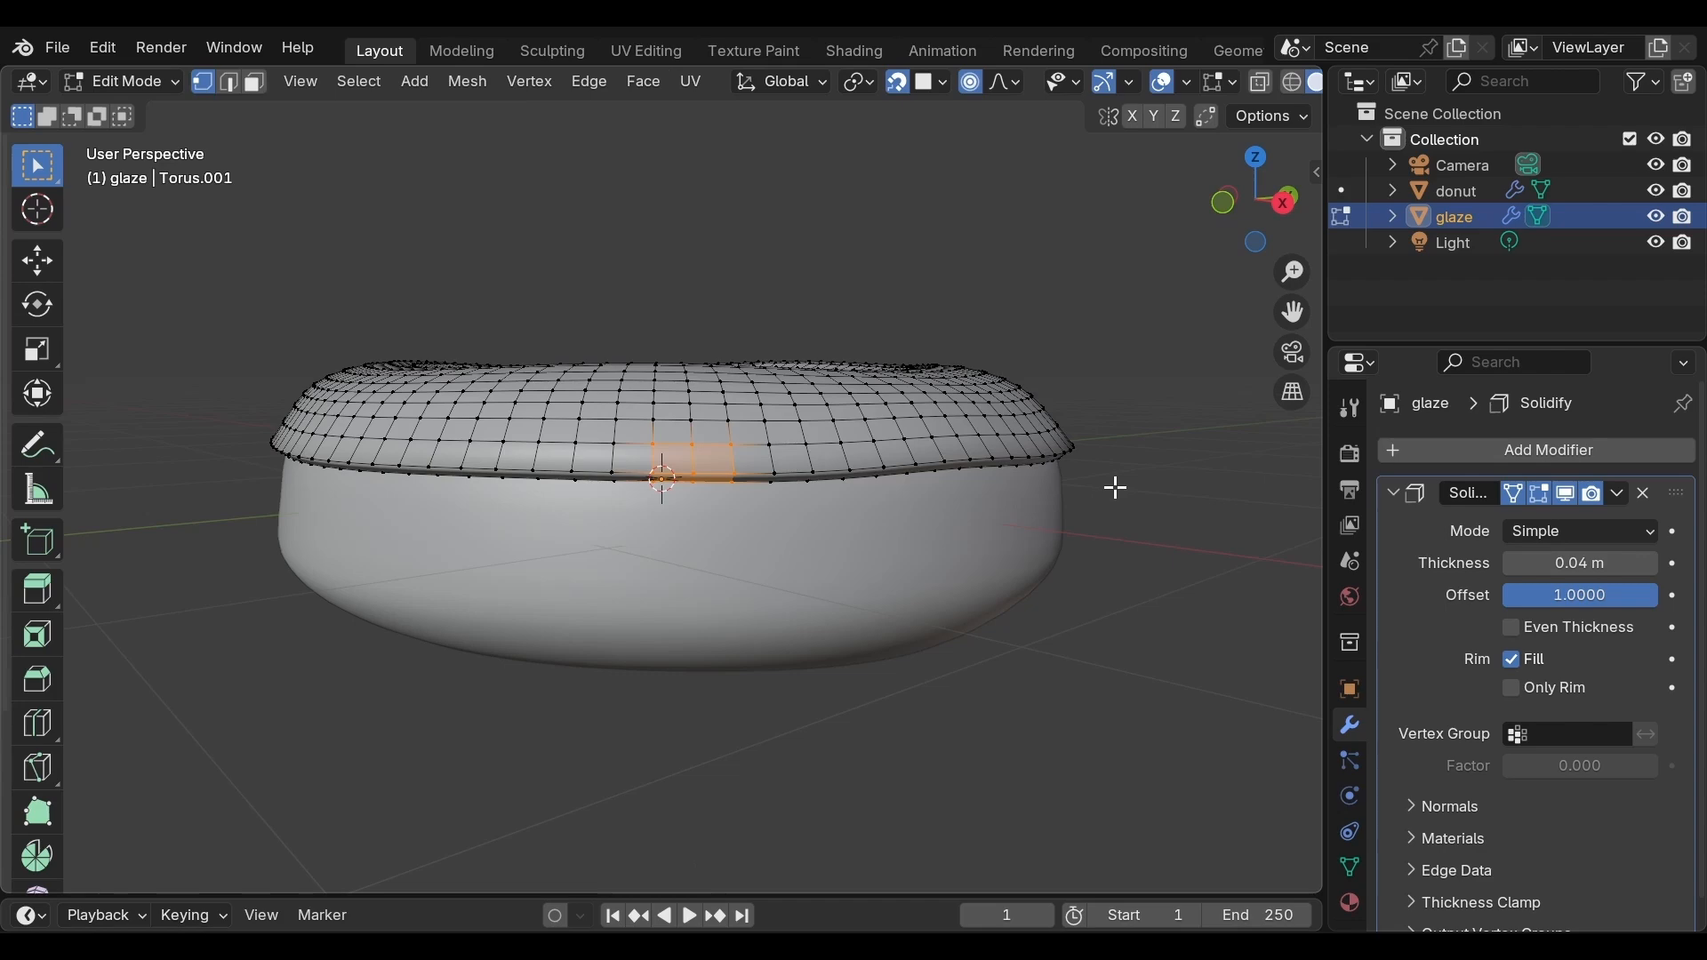
pyautogui.scroll(2, 1117, 488)
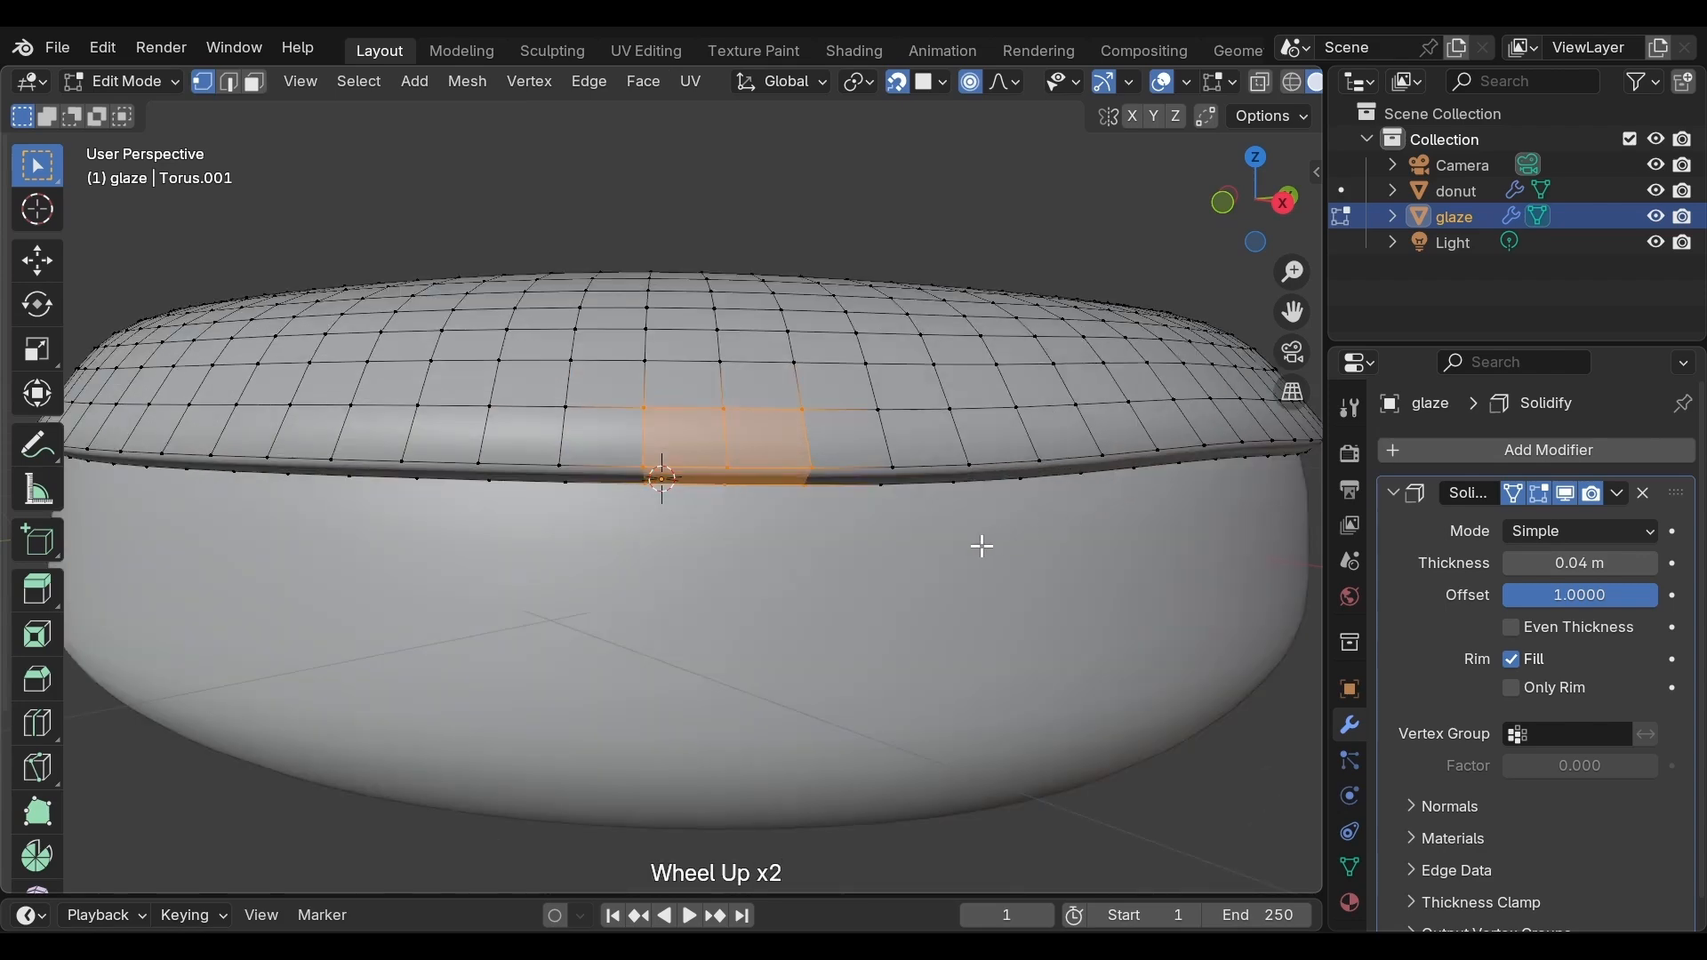
pyautogui.moveTo(982, 545)
pyautogui.mouseDown(button='middle')
pyautogui.moveTo(960, 530)
pyautogui.moveTo(956, 552)
pyautogui.moveTo(977, 547)
pyautogui.mouseUp(button='middle')
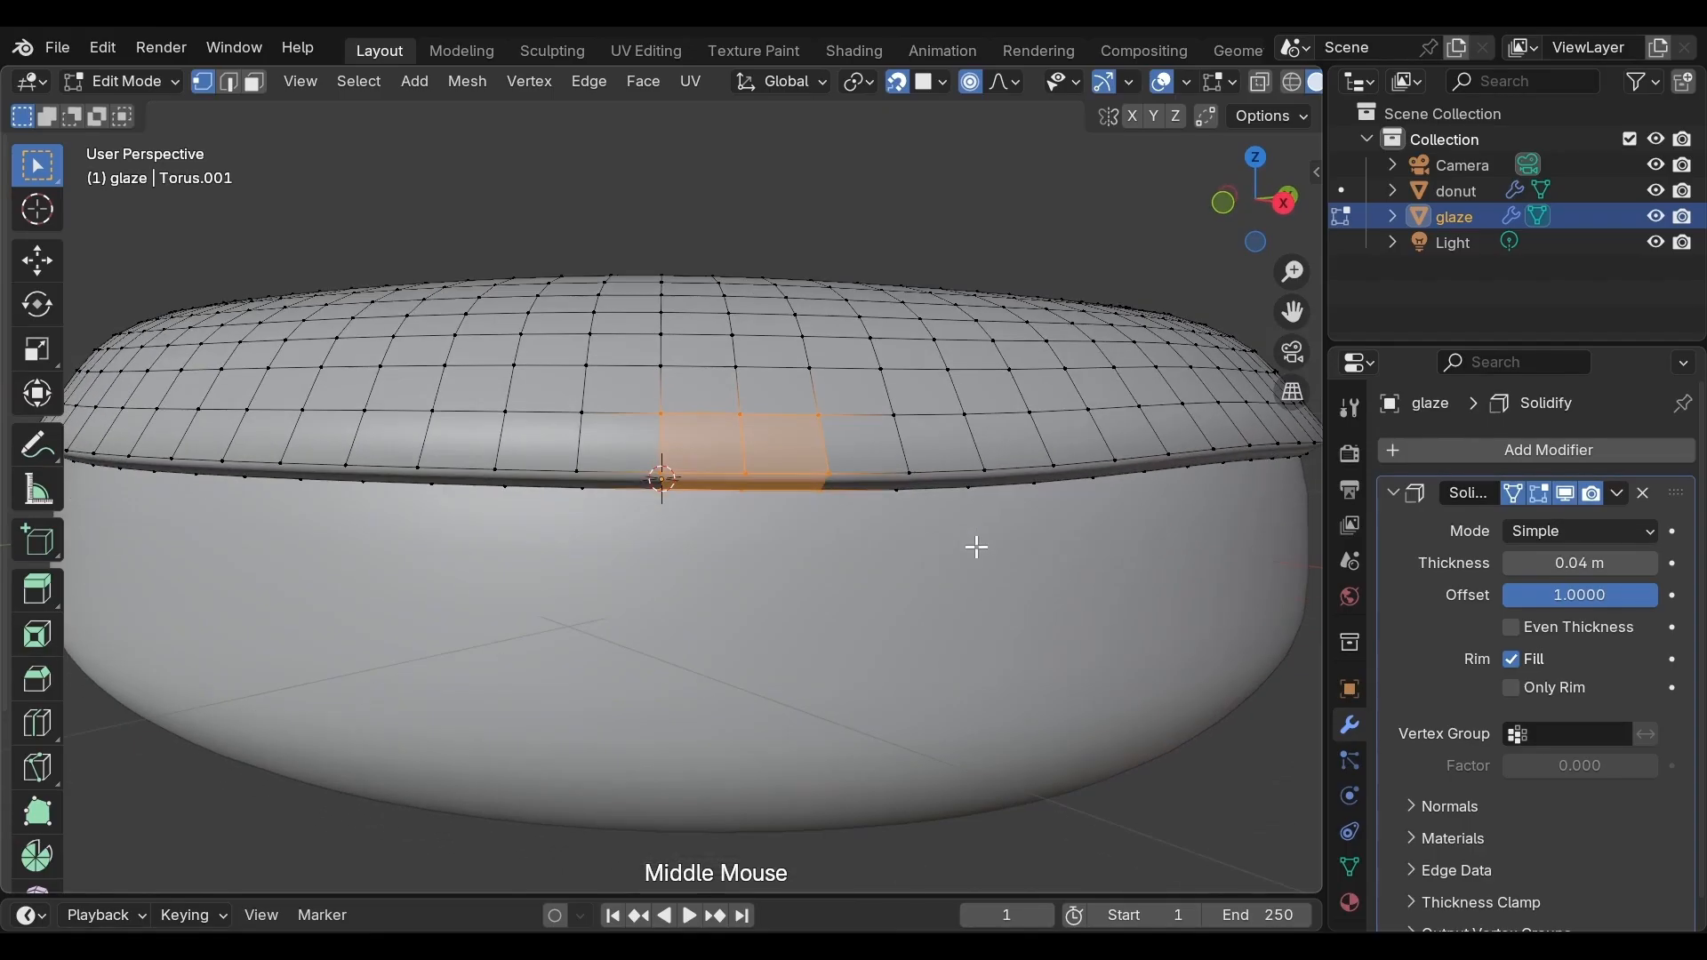
pyautogui.scroll(-1, 969, 549)
pyautogui.scroll(1, 969, 549)
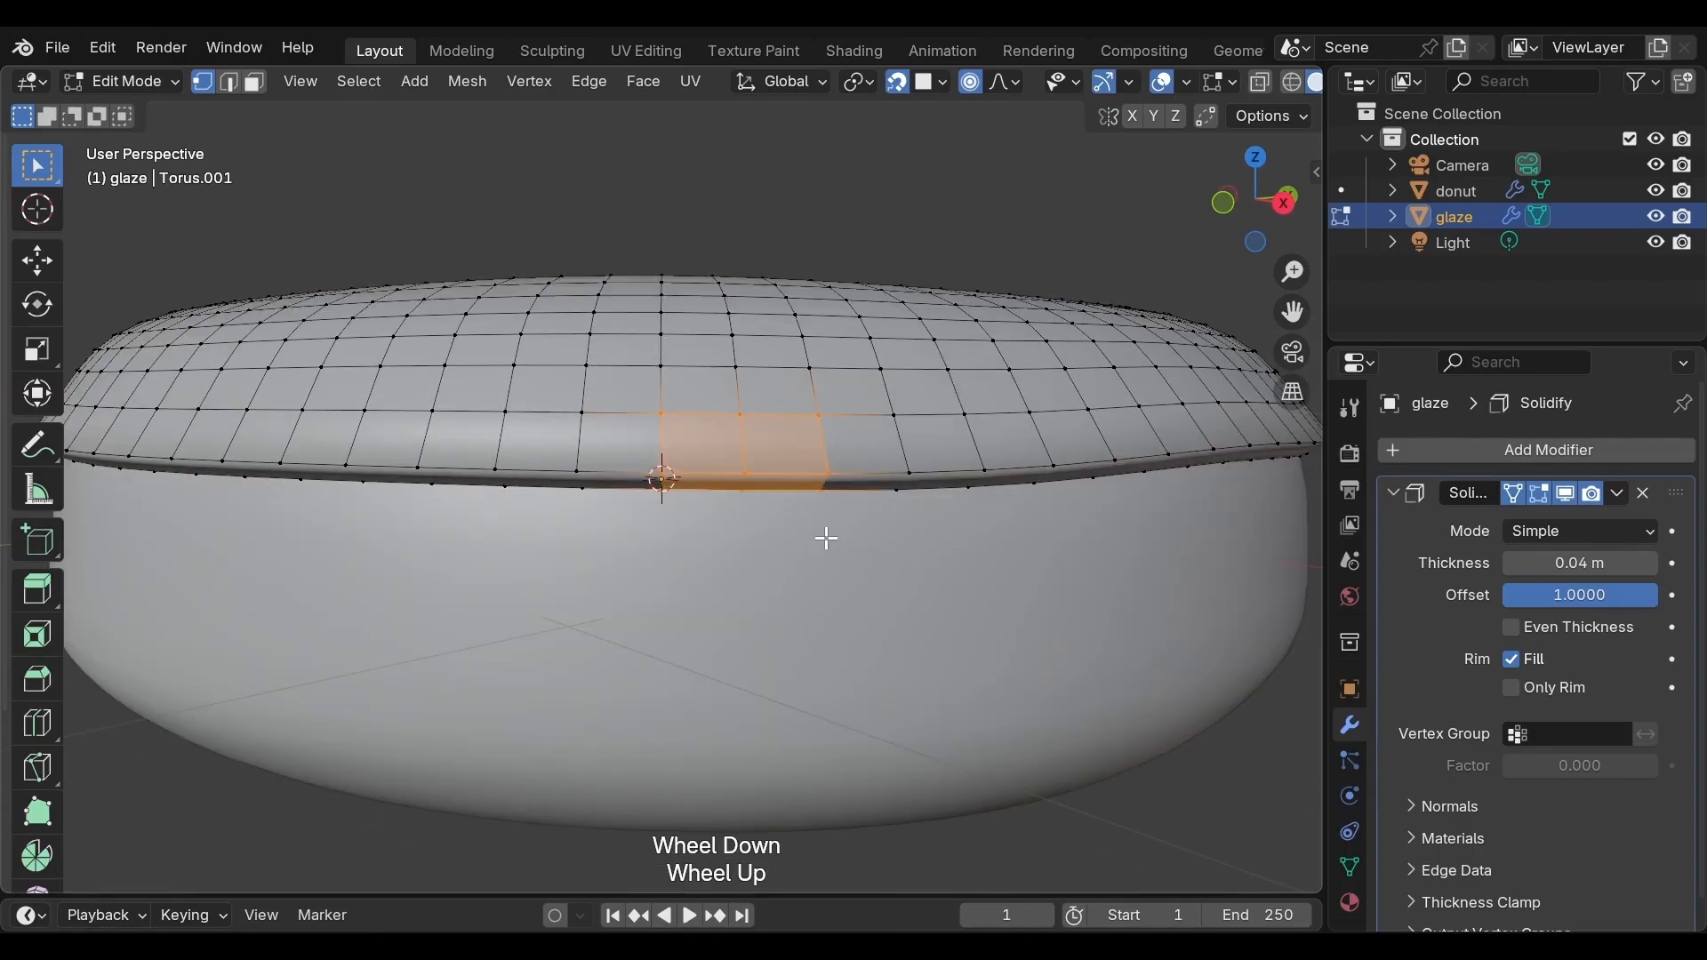
pyautogui.click(749, 474)
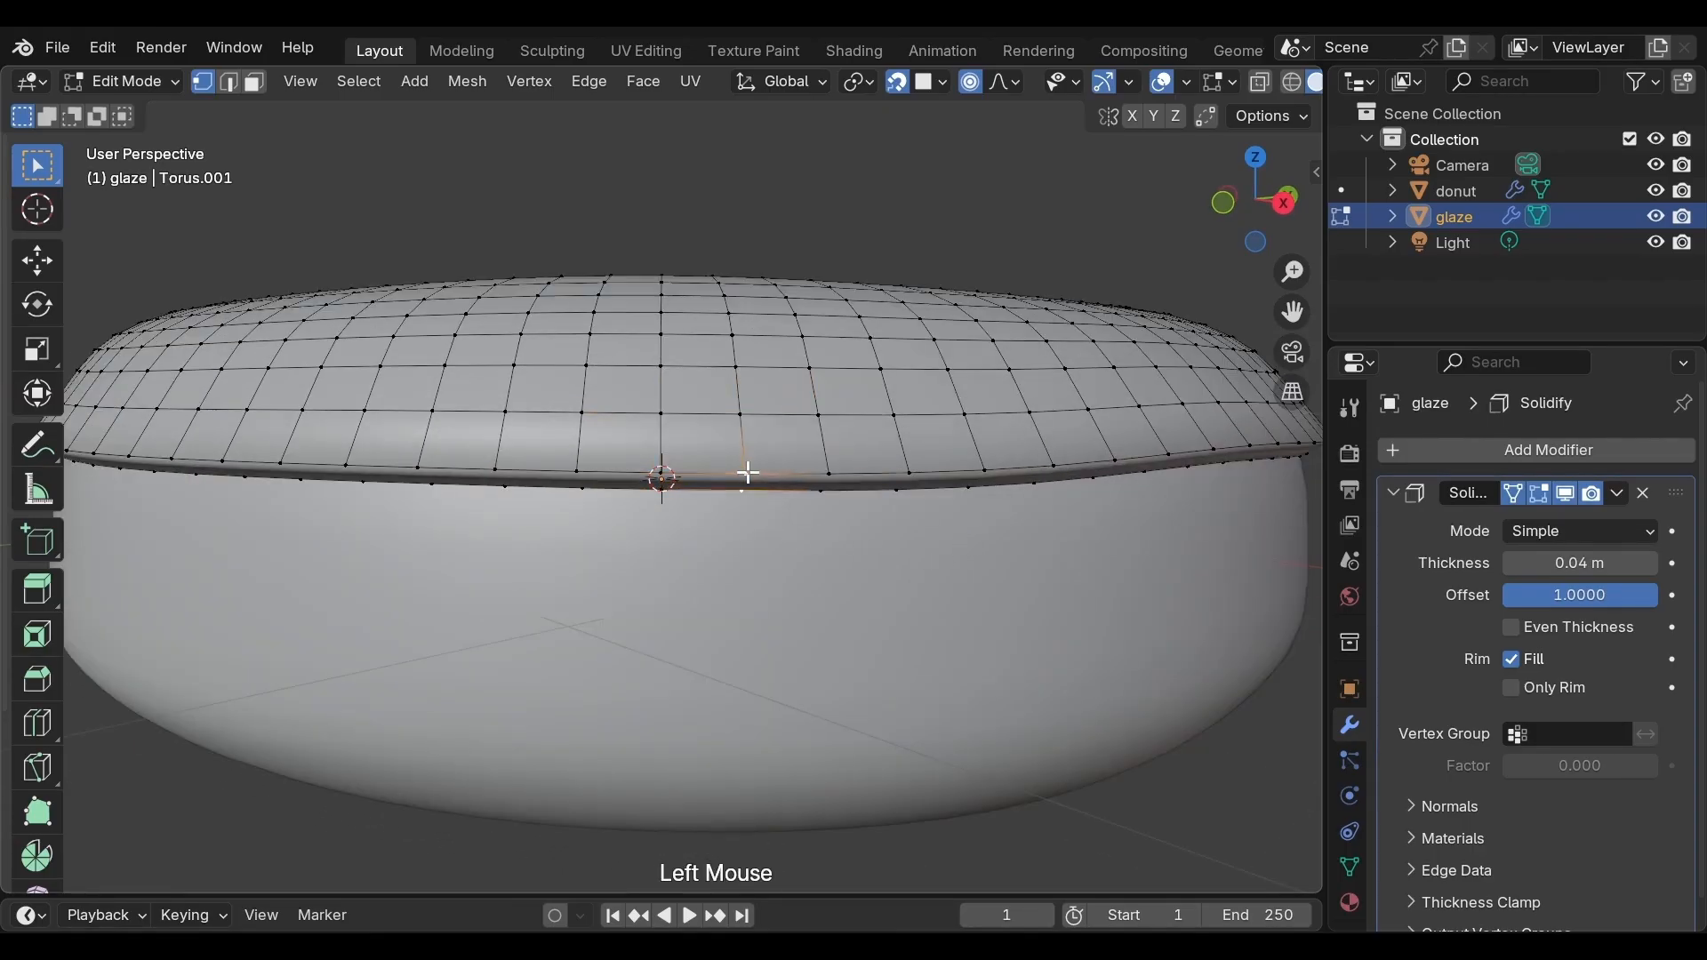
# Try pulling the selected vertex down into a drip with proportional editing
pyautogui.press('g')
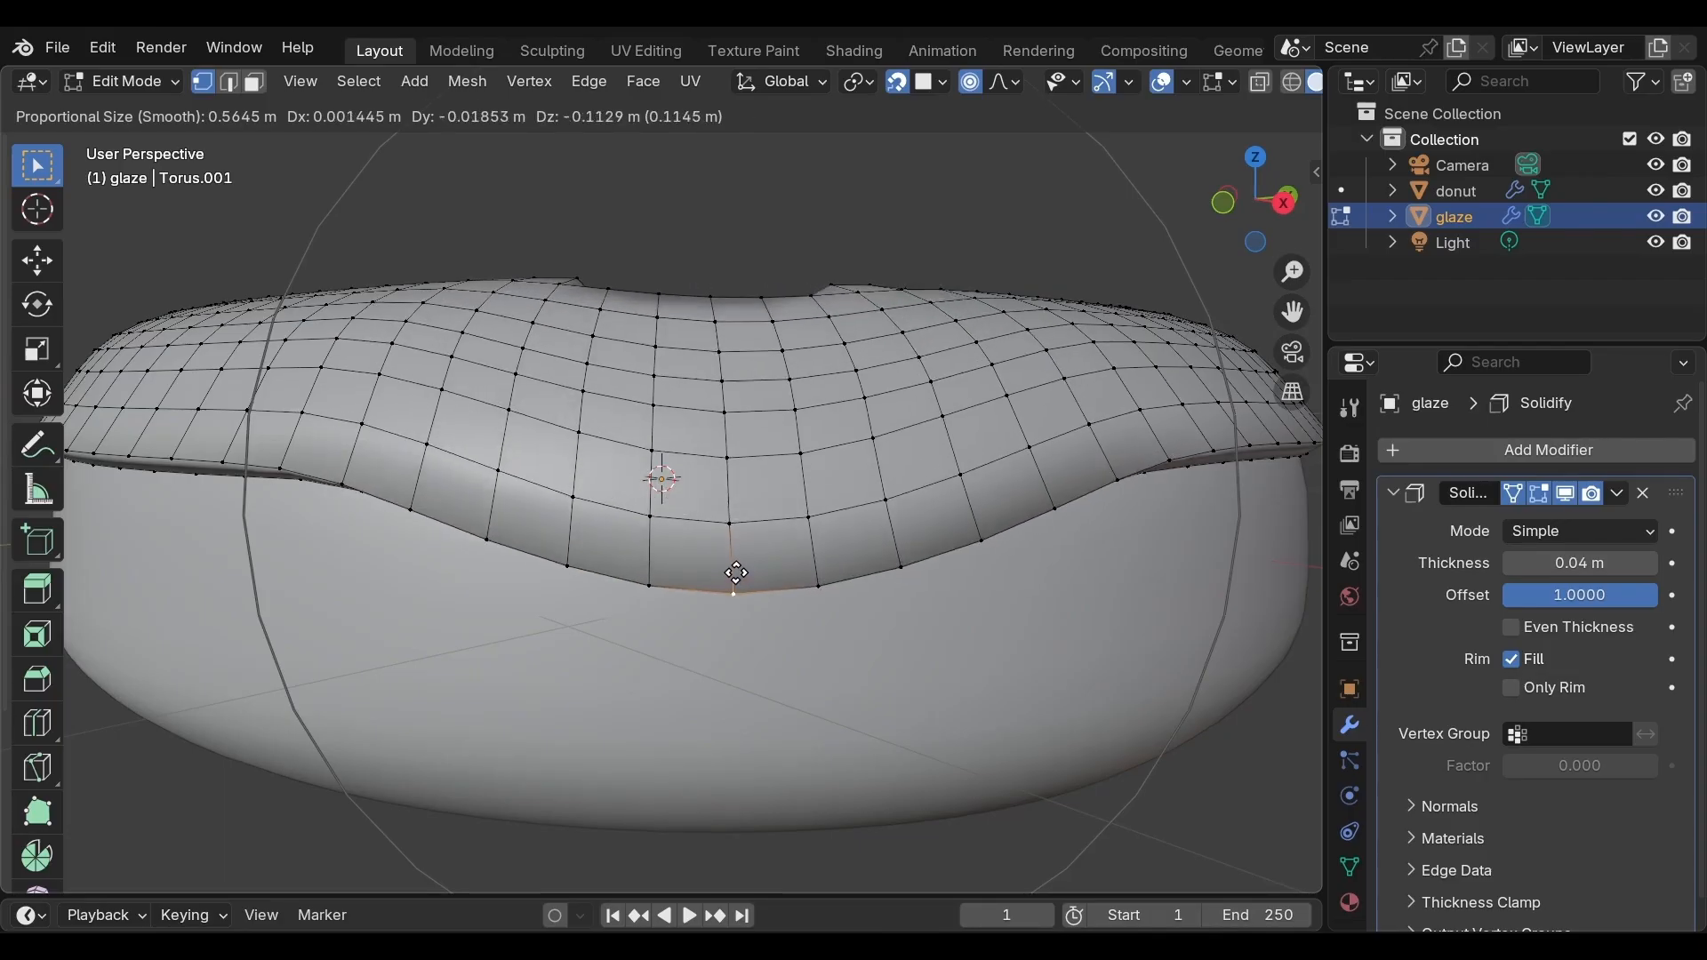
pyautogui.click(740, 563)
pyautogui.moveTo(741, 563); pyautogui.dragTo(762, 657, button='middle')
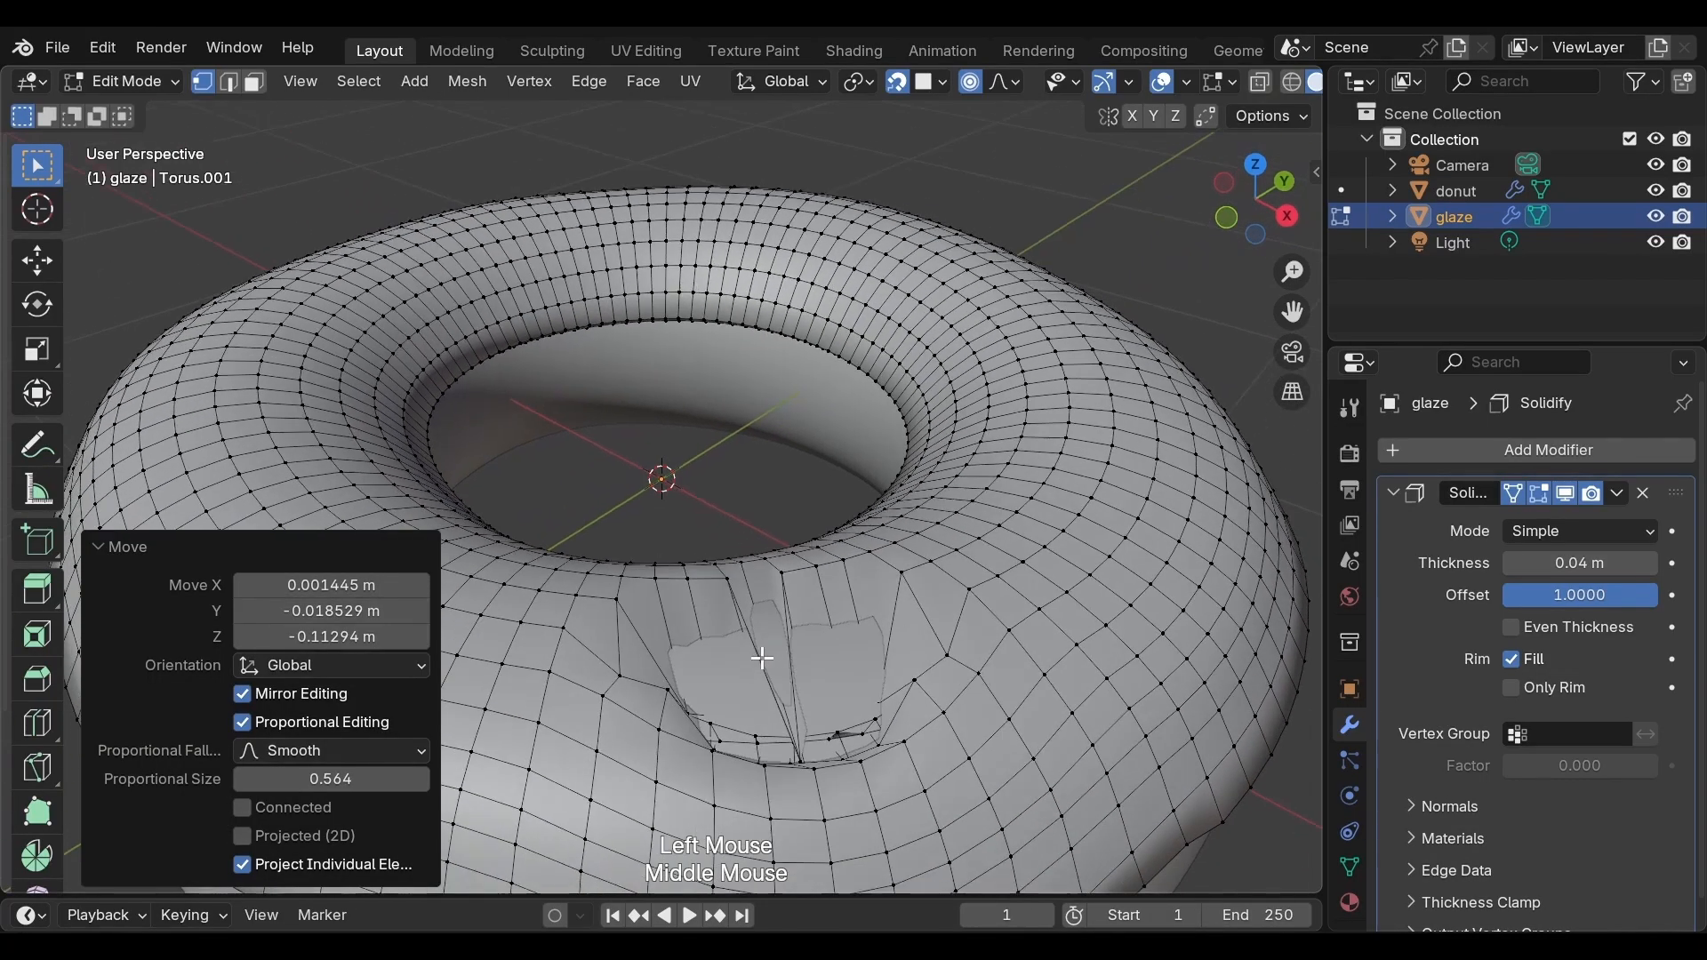
pyautogui.scroll(-2, 762, 658)
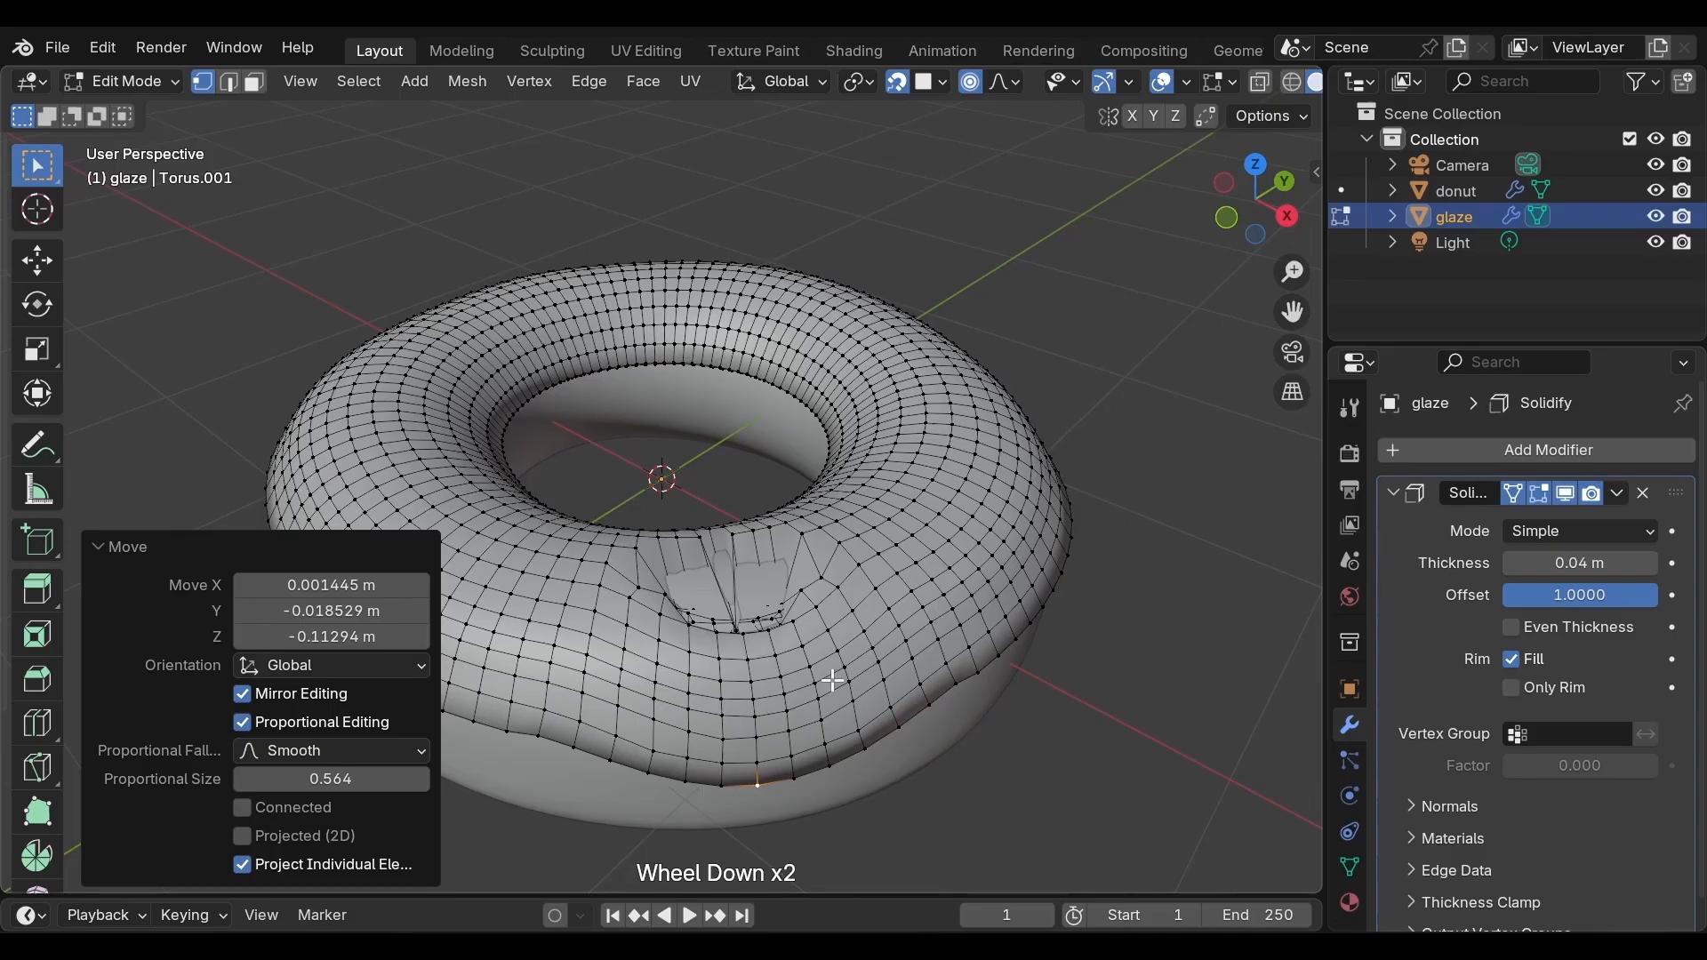
pyautogui.press('ctrl')
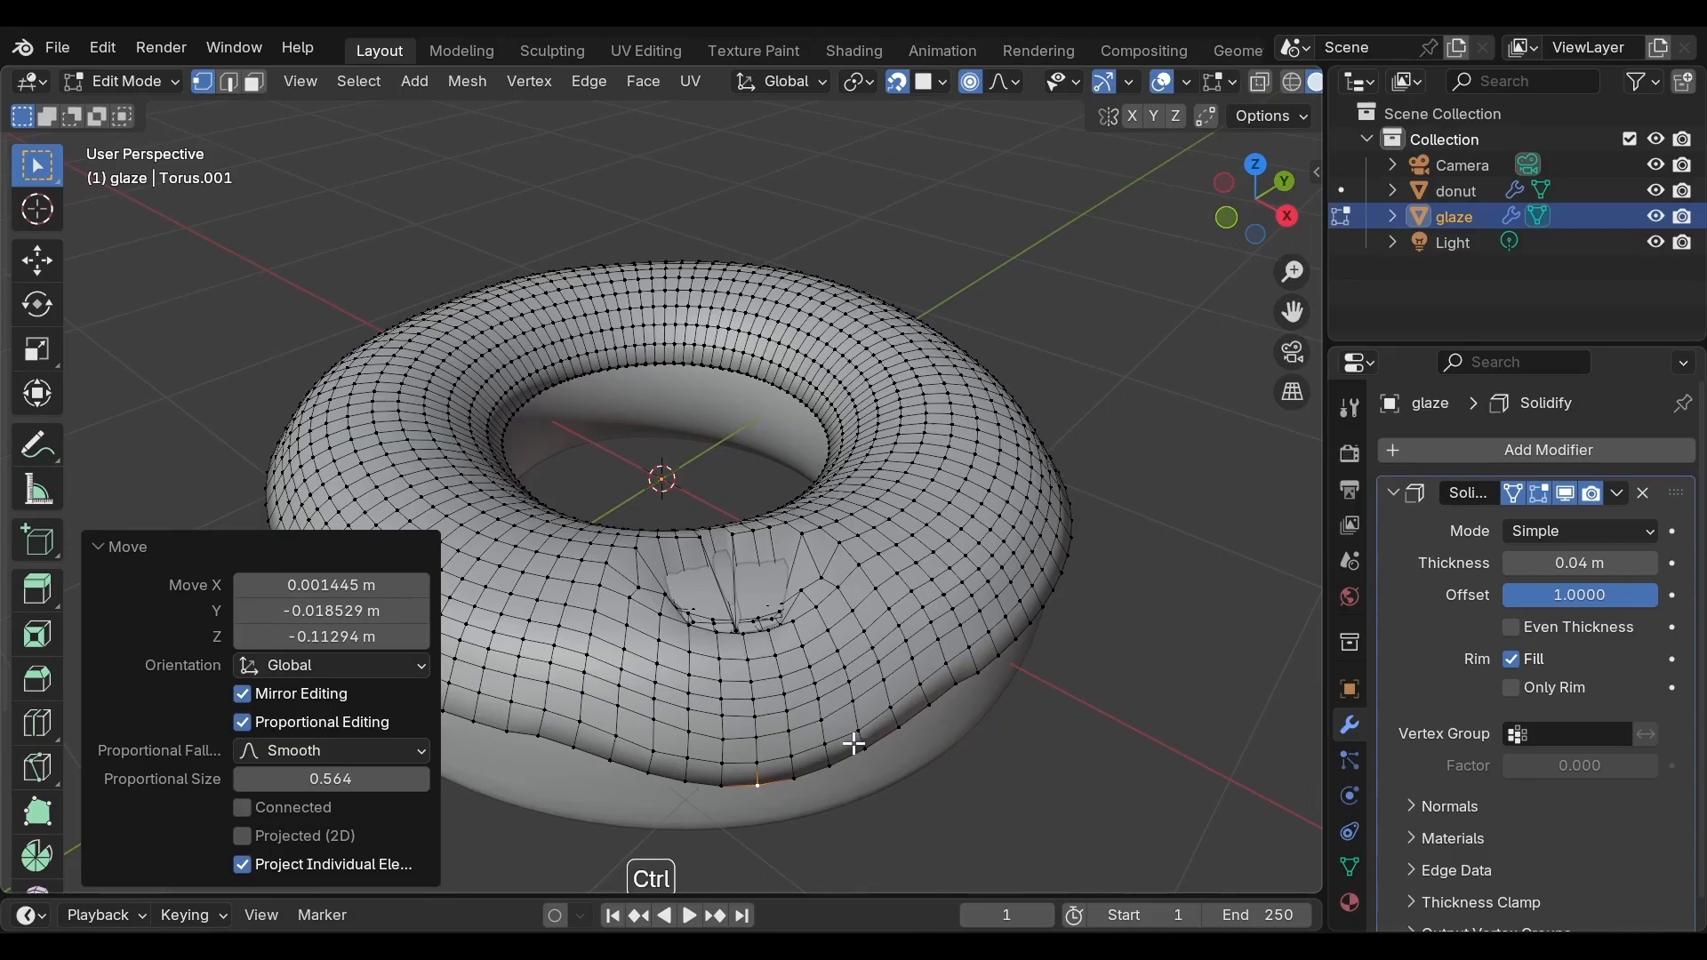
pyautogui.hotkey('ctrl', 'z')
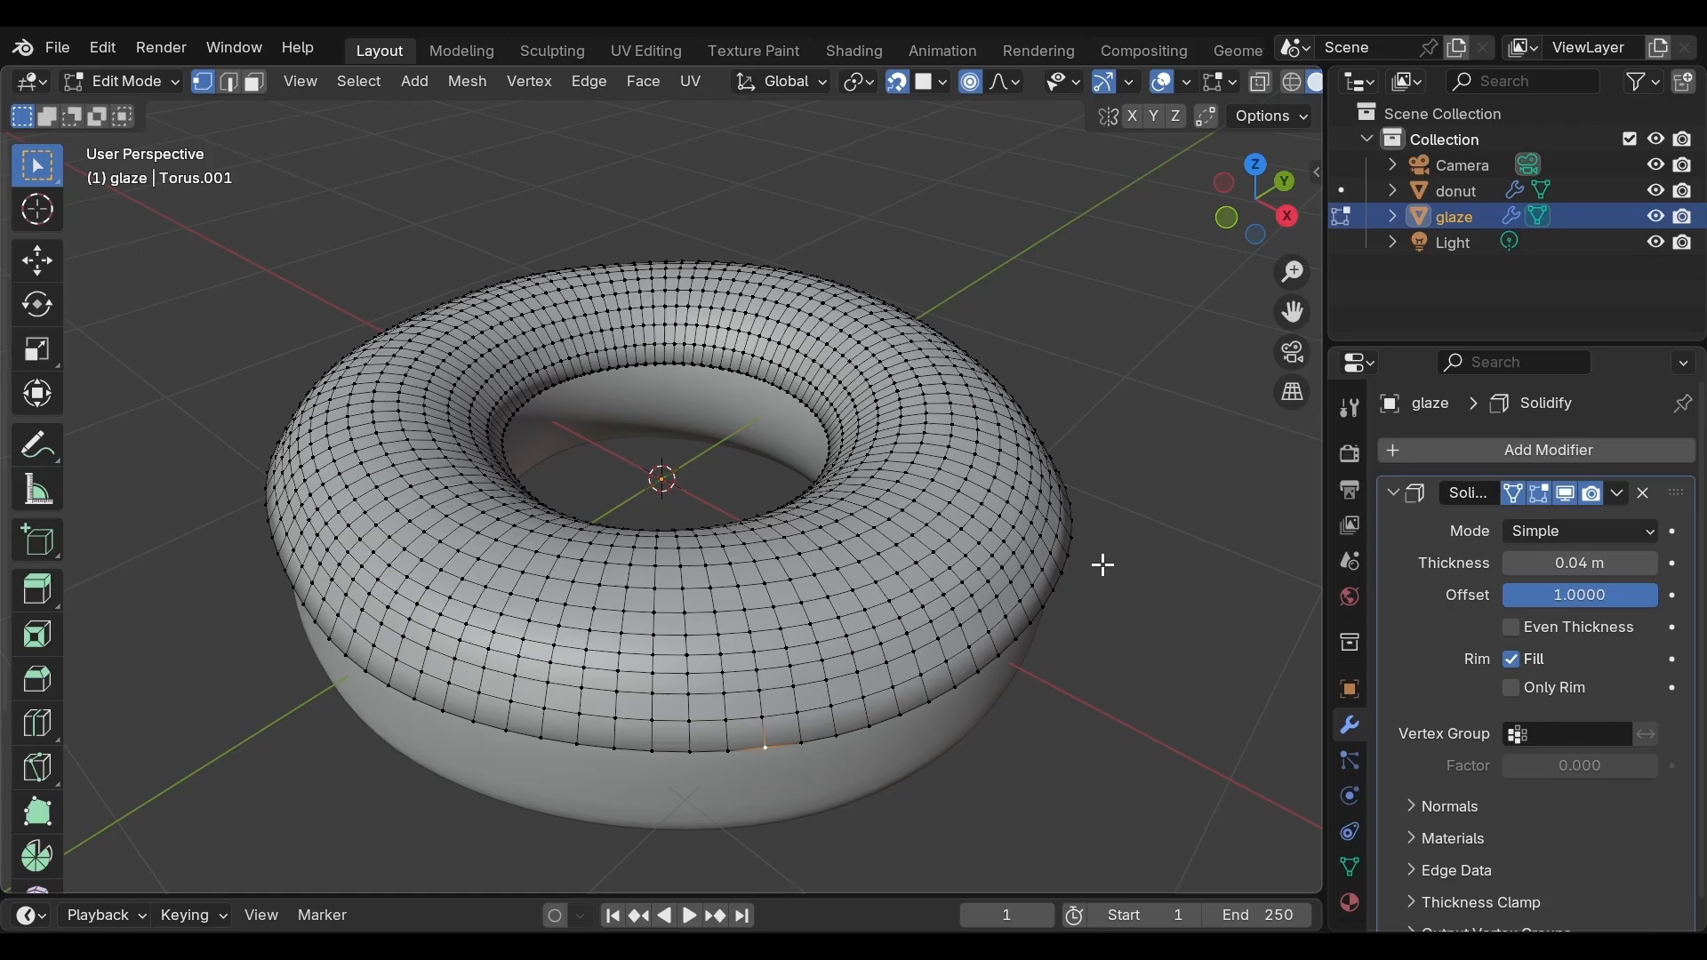
# From the top view, select the glaze's inner edge loops around the hole and hide them
pyautogui.click(1258, 167)
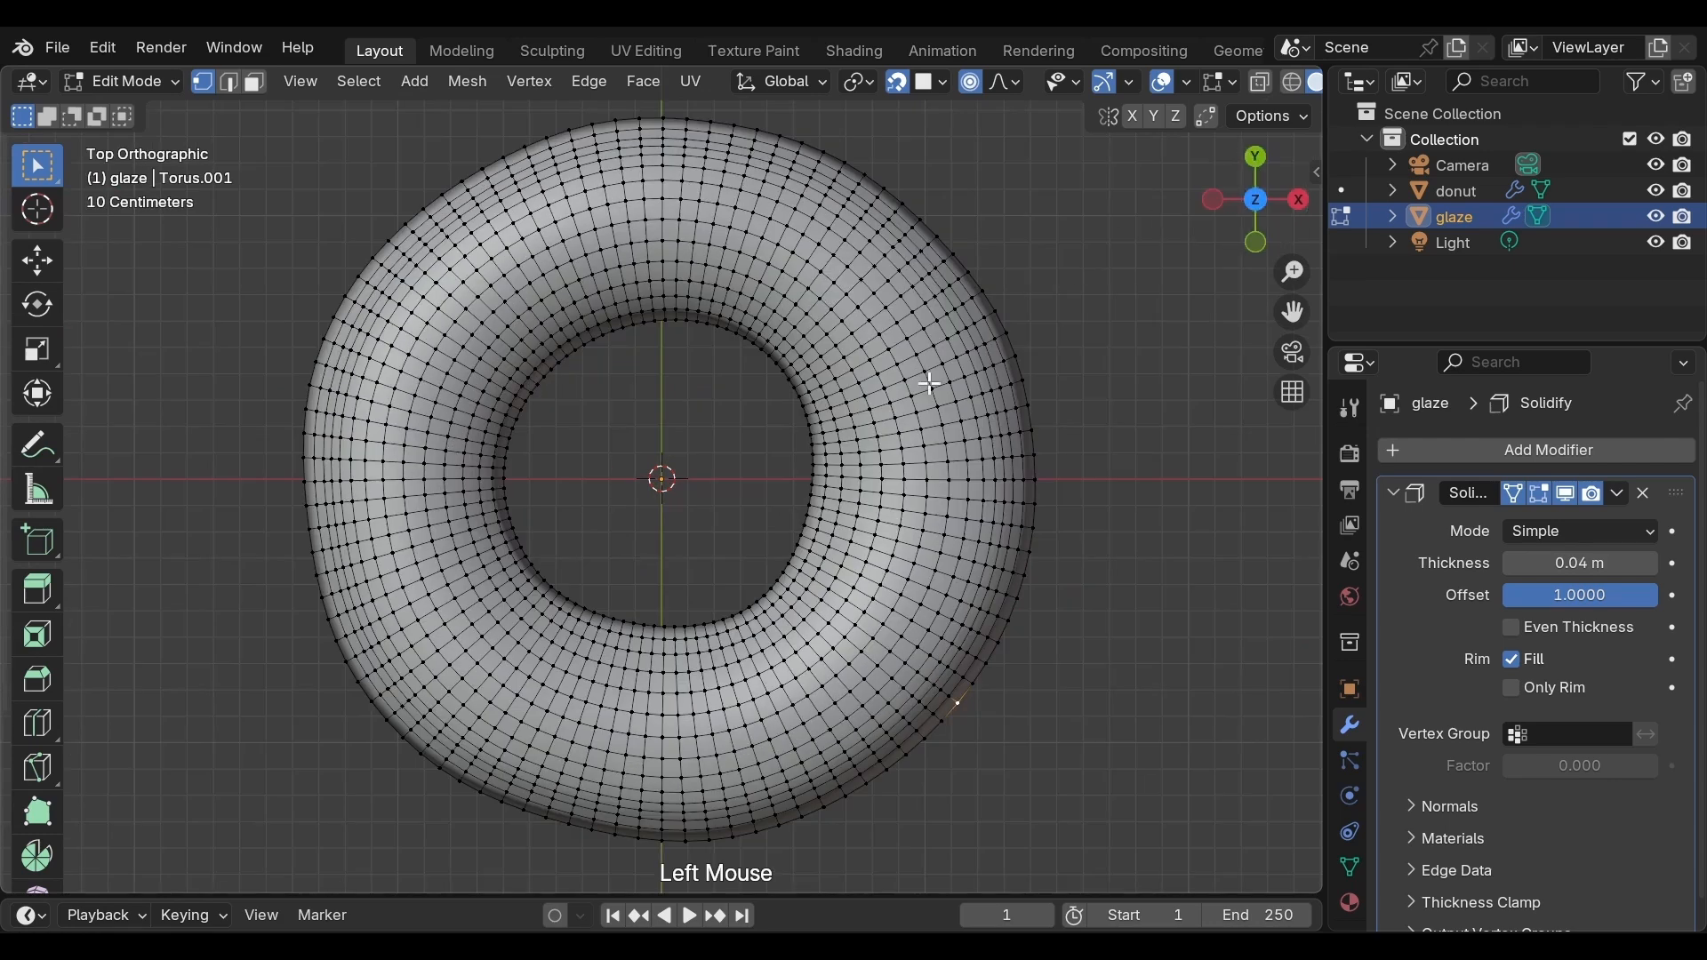
pyautogui.scroll(5, 870, 440)
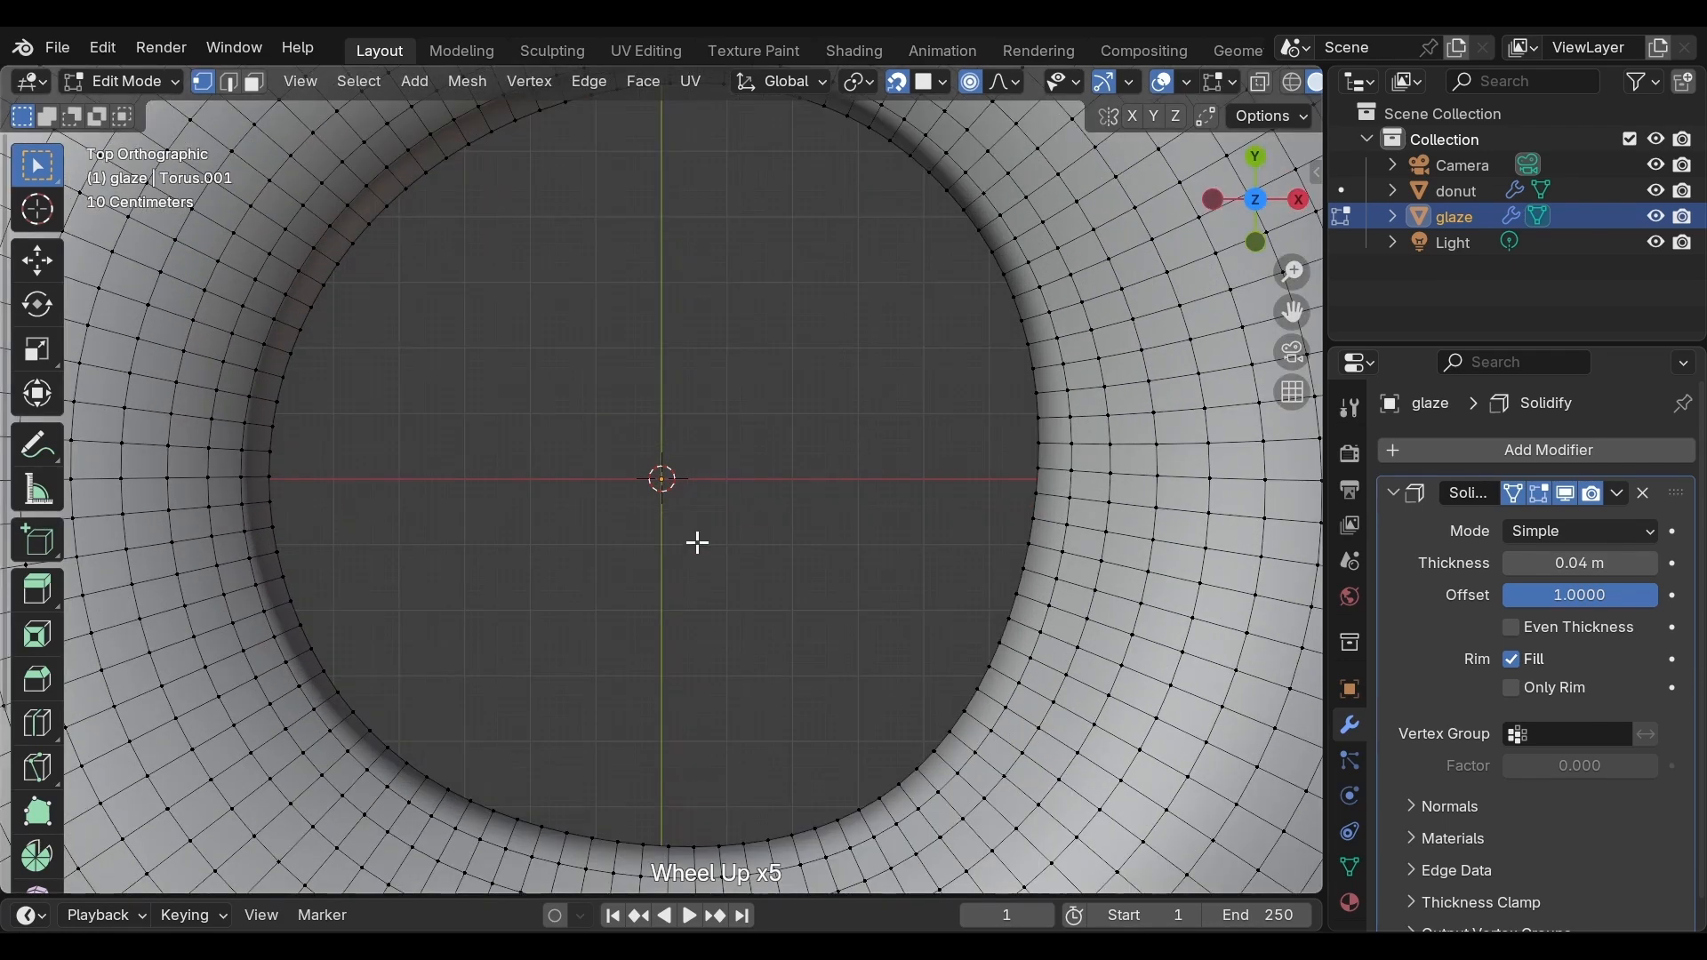
pyautogui.keyDown('alt'); pyautogui.click(331, 677); pyautogui.keyUp('alt')
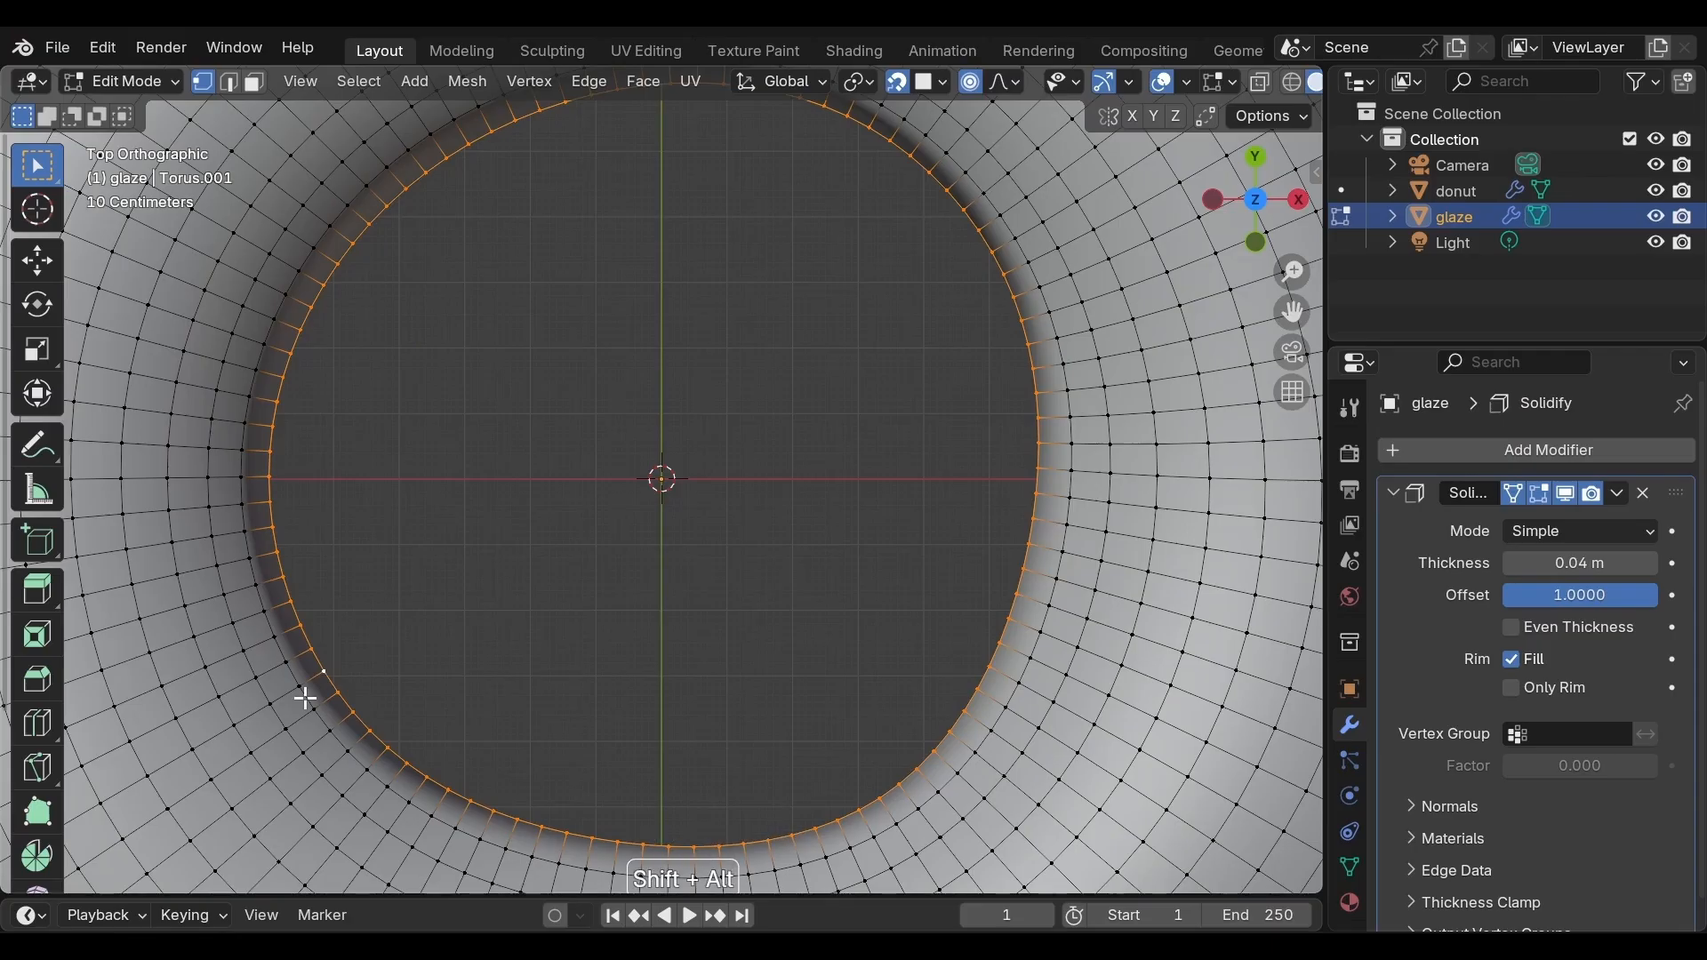
pyautogui.keyDown('alt'); pyautogui.keyDown('shift'); pyautogui.click(305, 697); pyautogui.keyUp('shift'); pyautogui.keyUp('alt')
pyautogui.keyDown('alt'); pyautogui.keyDown('shift'); pyautogui.click(269, 721); pyautogui.keyUp('shift'); pyautogui.keyUp('alt')
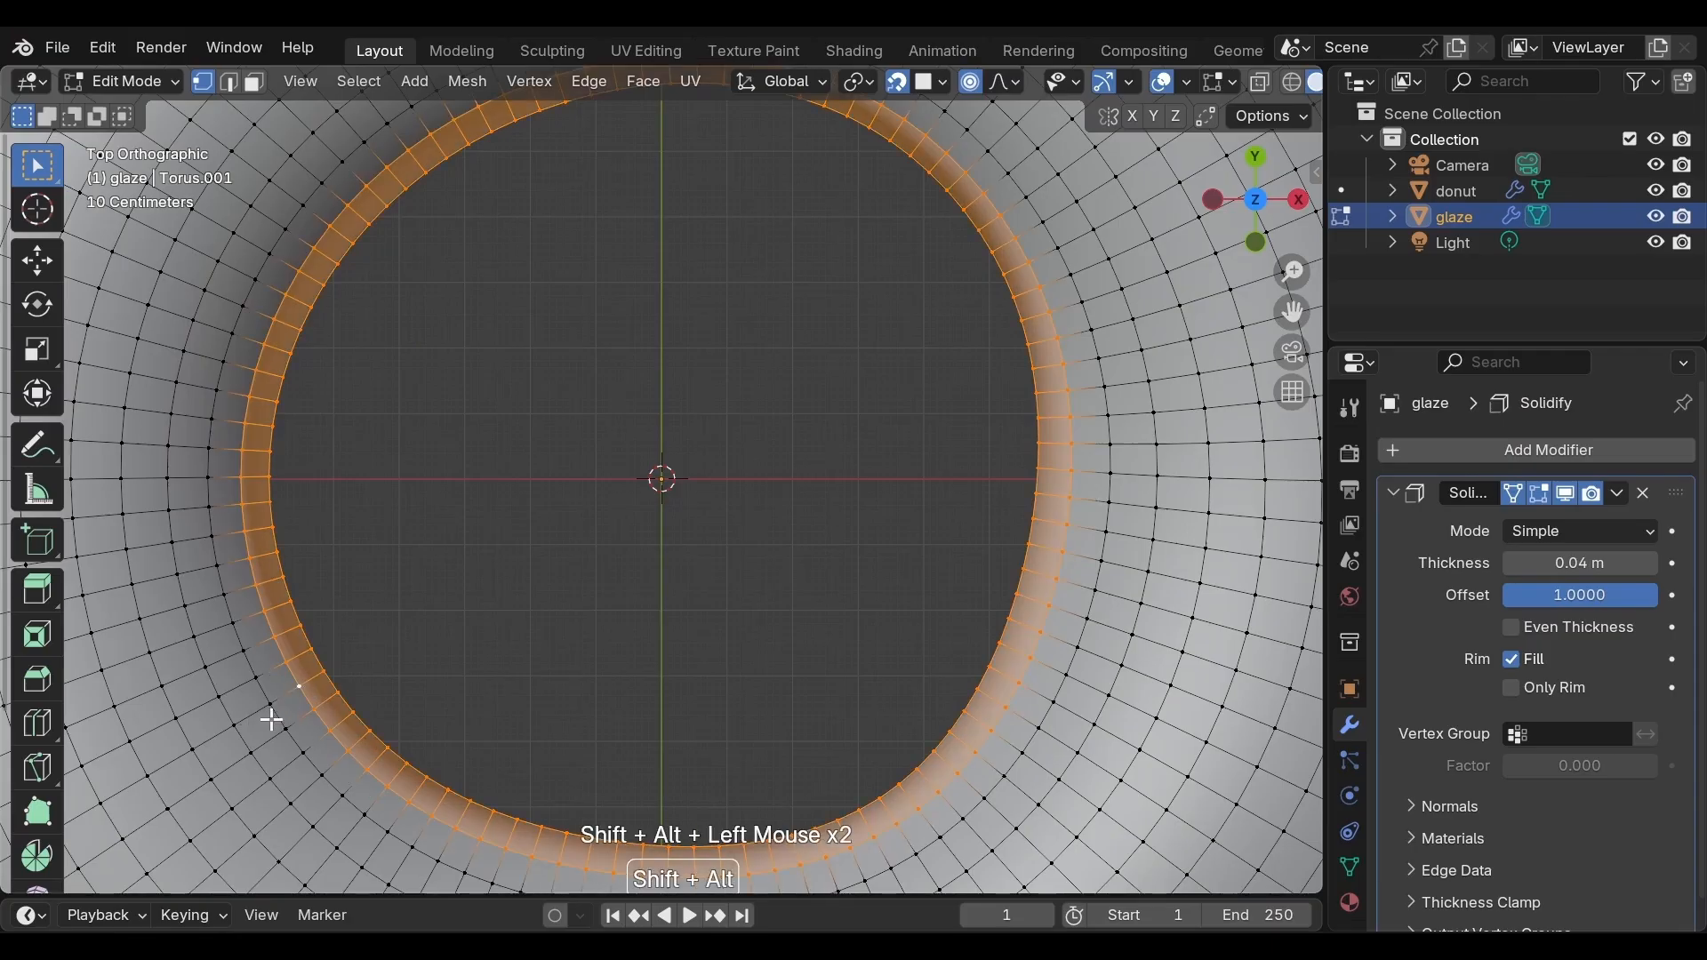
pyautogui.keyDown('alt'); pyautogui.keyDown('shift'); pyautogui.click(200, 747); pyautogui.keyUp('shift'); pyautogui.keyUp('alt')
pyautogui.keyDown('alt'); pyautogui.keyDown('shift'); pyautogui.click(202, 753); pyautogui.keyUp('shift'); pyautogui.keyUp('alt')
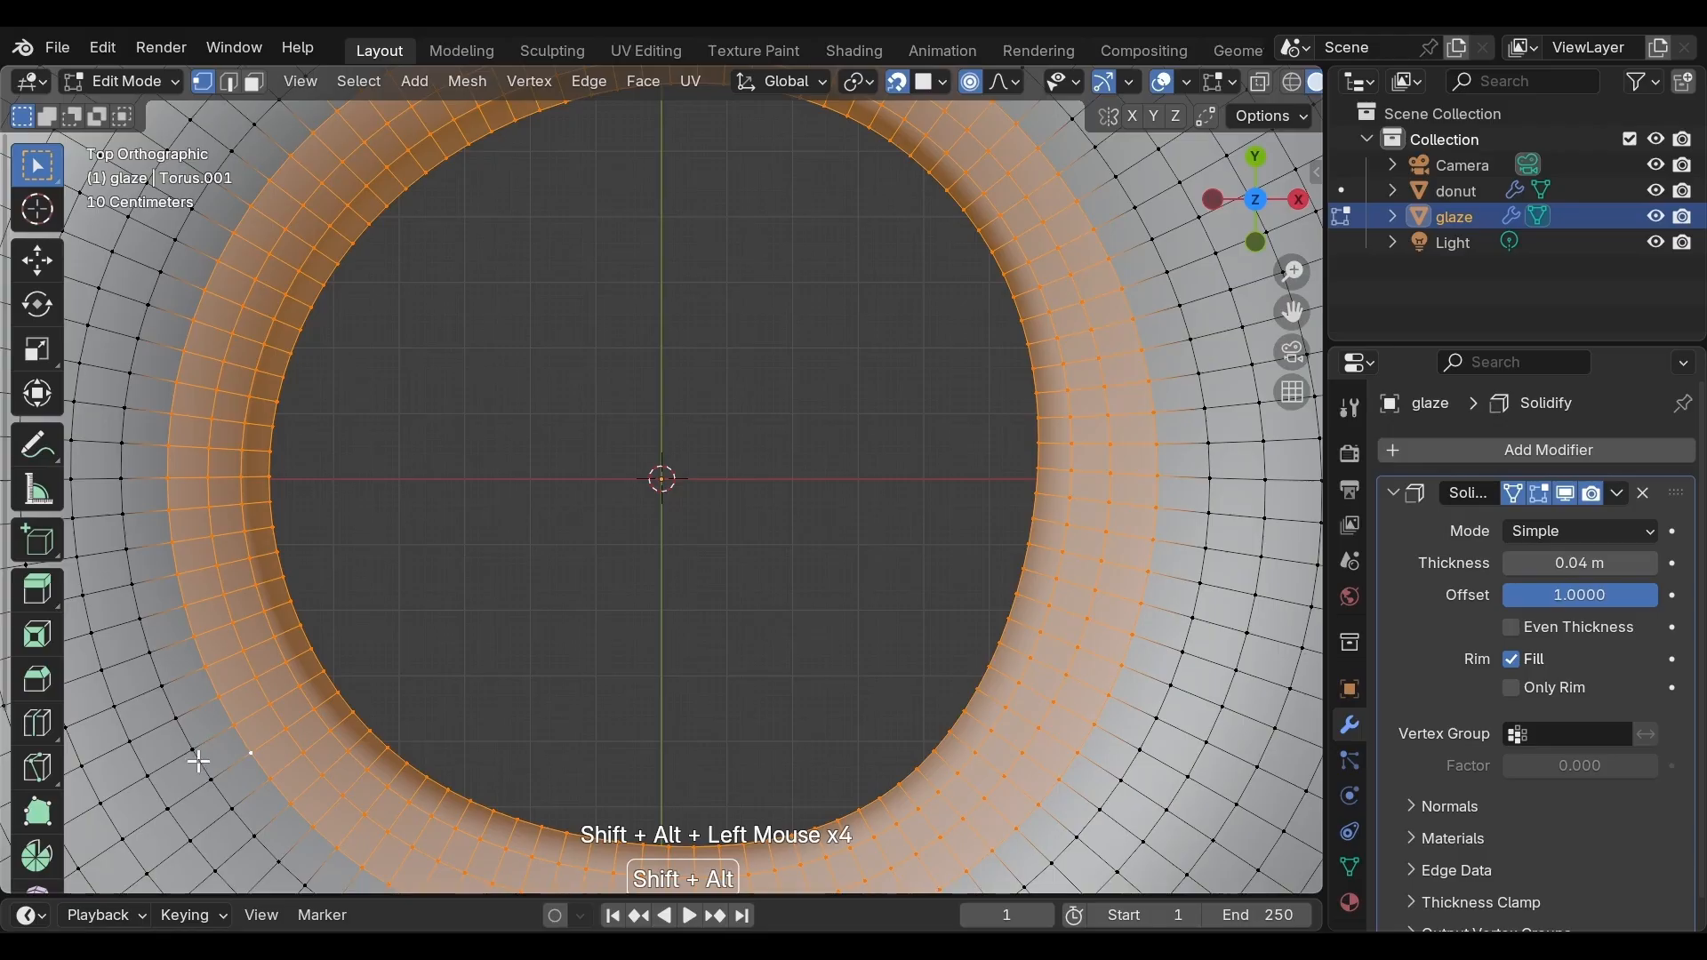
pyautogui.scroll(-2, 627, 585)
pyautogui.scroll(-2, 631, 578)
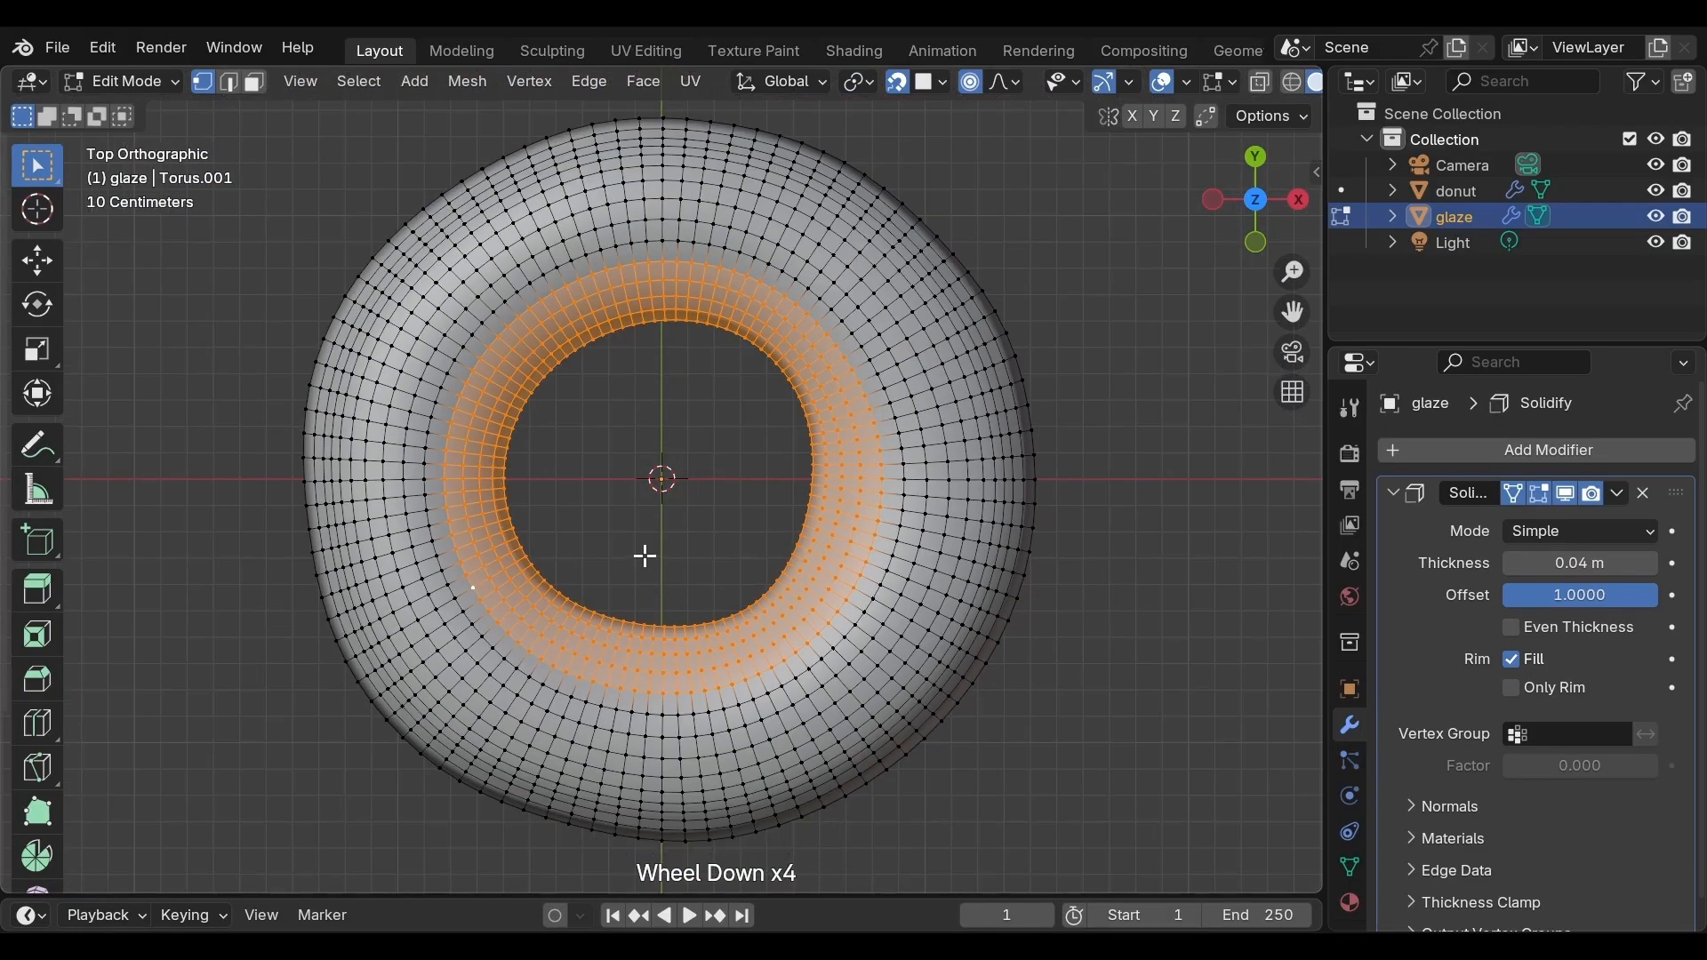
pyautogui.moveTo(643, 556); pyautogui.dragTo(628, 317, button='middle')
pyautogui.press('h')
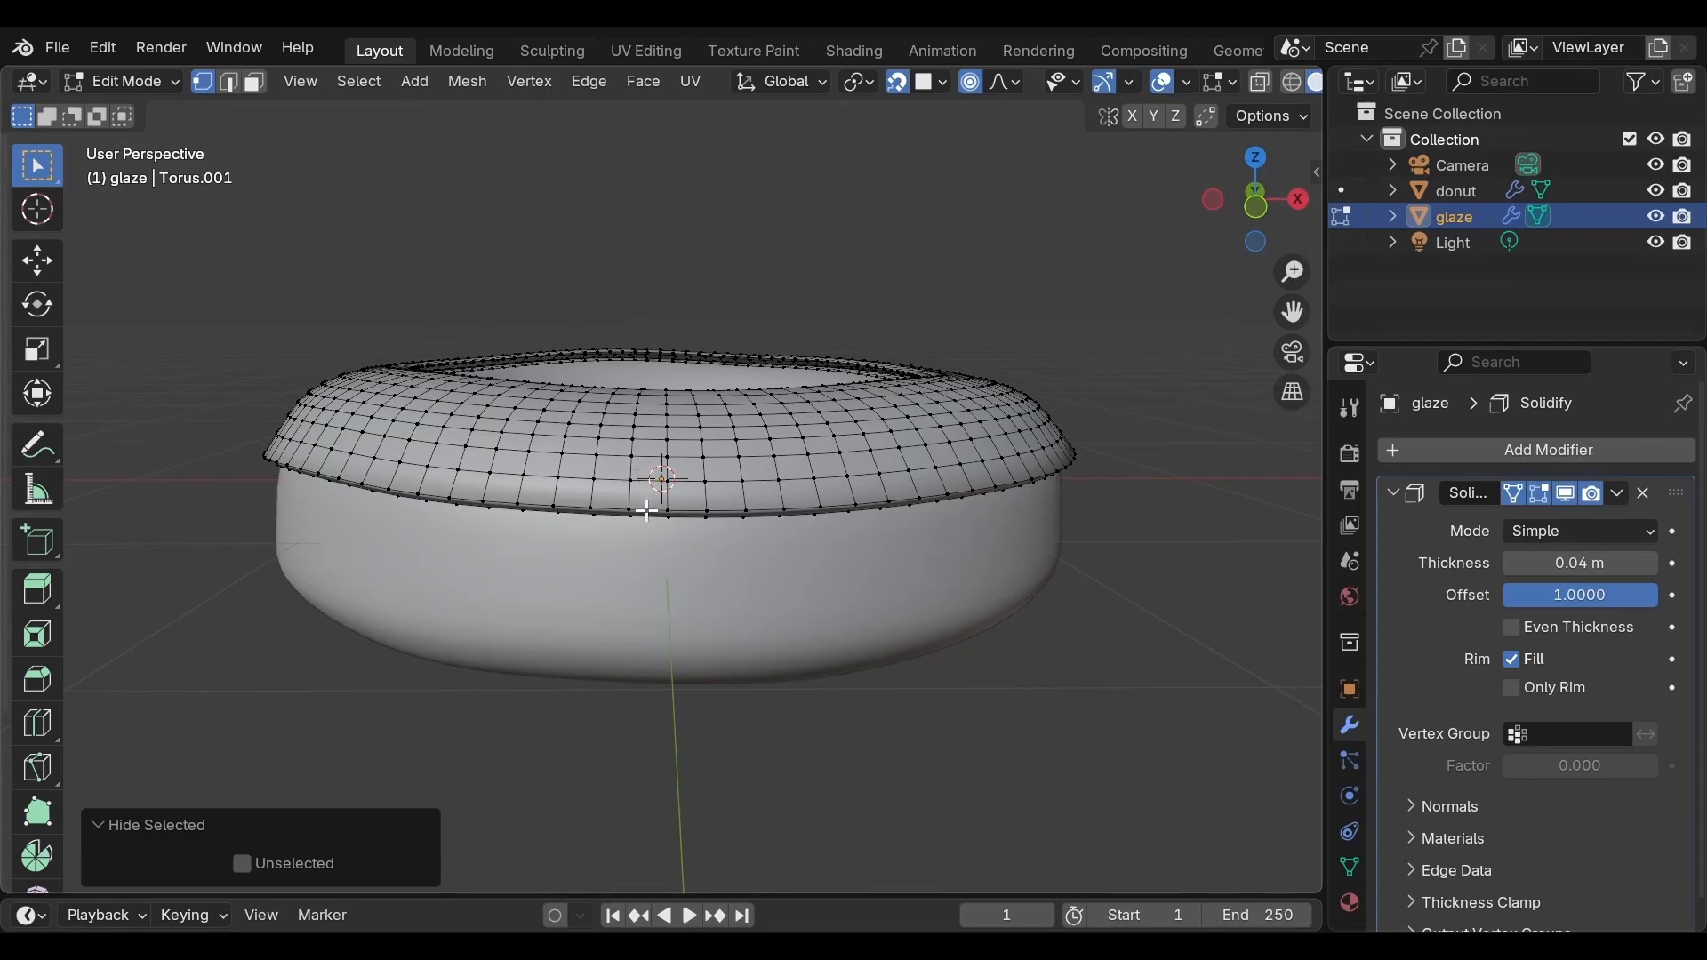
# Pull the selected lower-edge vertex down about 0.116 m along Z with proportional editing into a drip
pyautogui.scroll(-2, 648, 506)
pyautogui.moveTo(654, 511); pyautogui.dragTo(740, 732, button='middle')
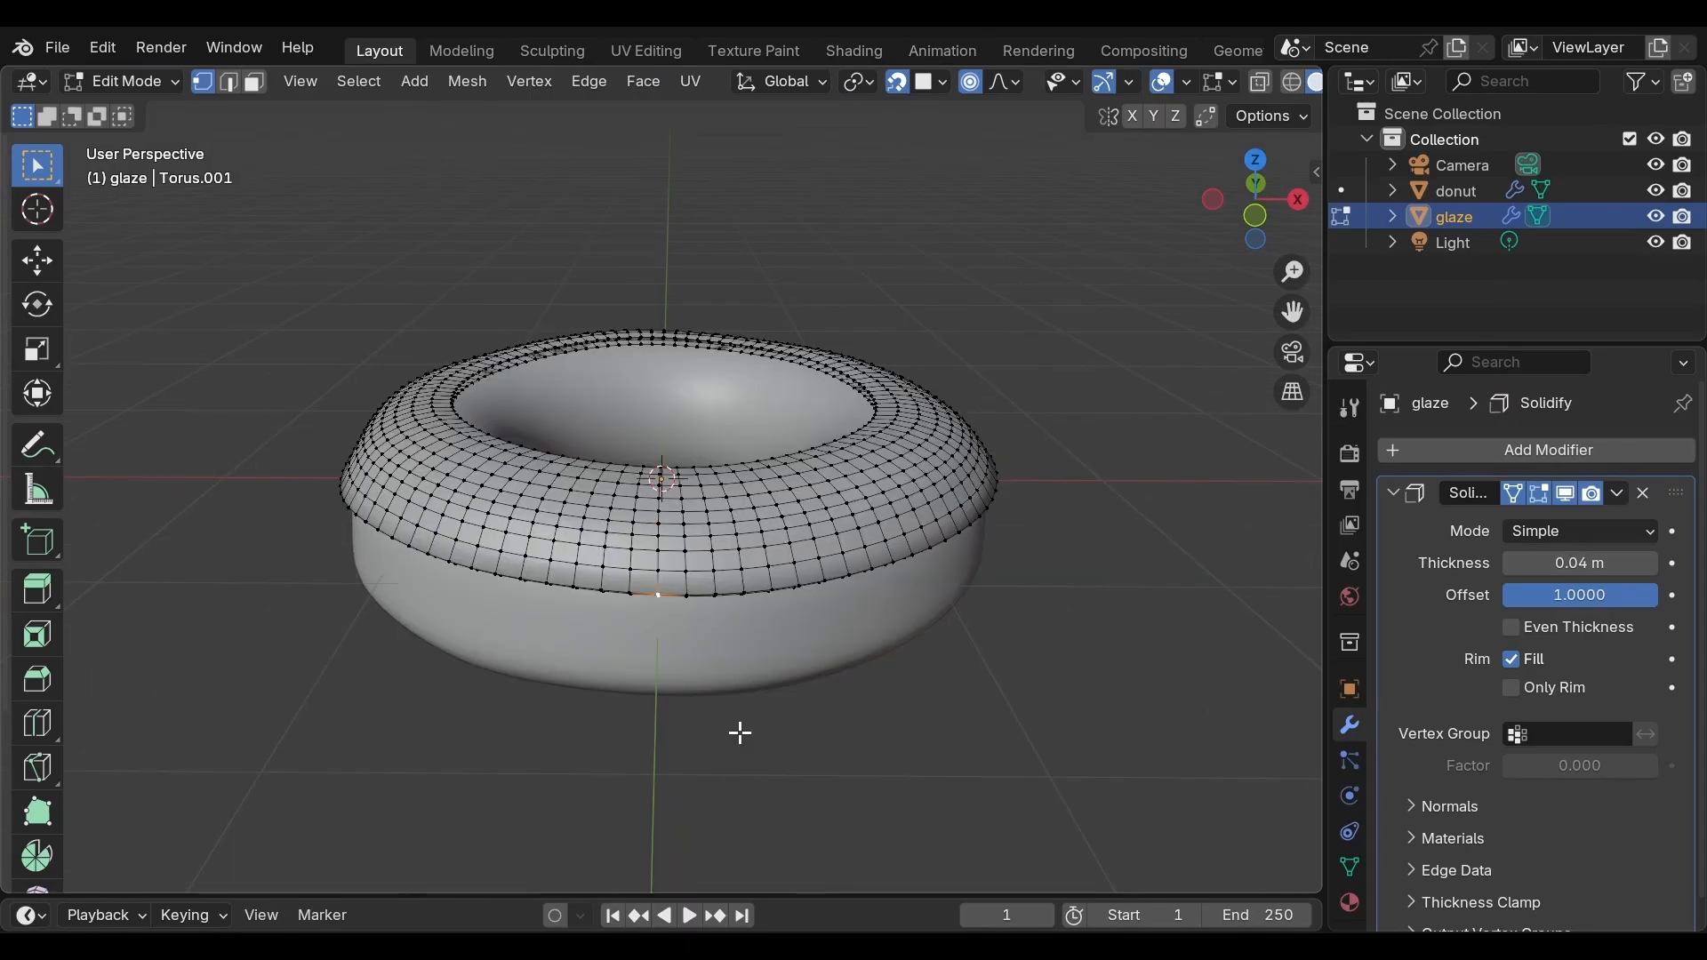
pyautogui.press('g')
pyautogui.press('z')
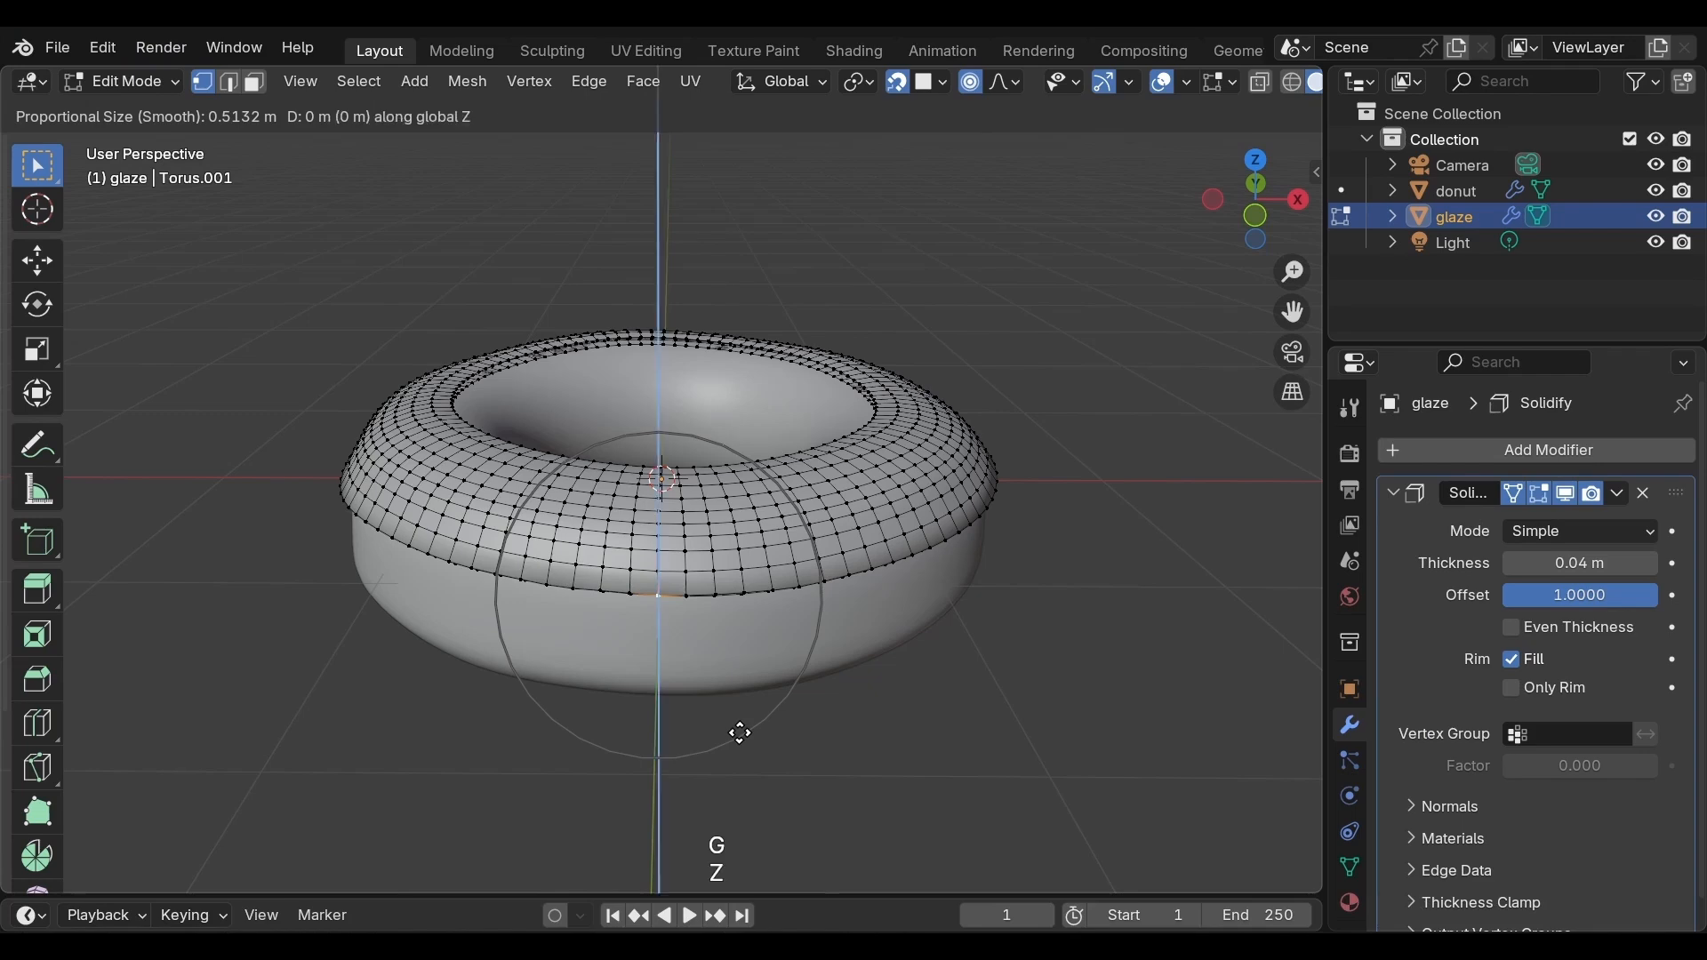
pyautogui.click(898, 716)
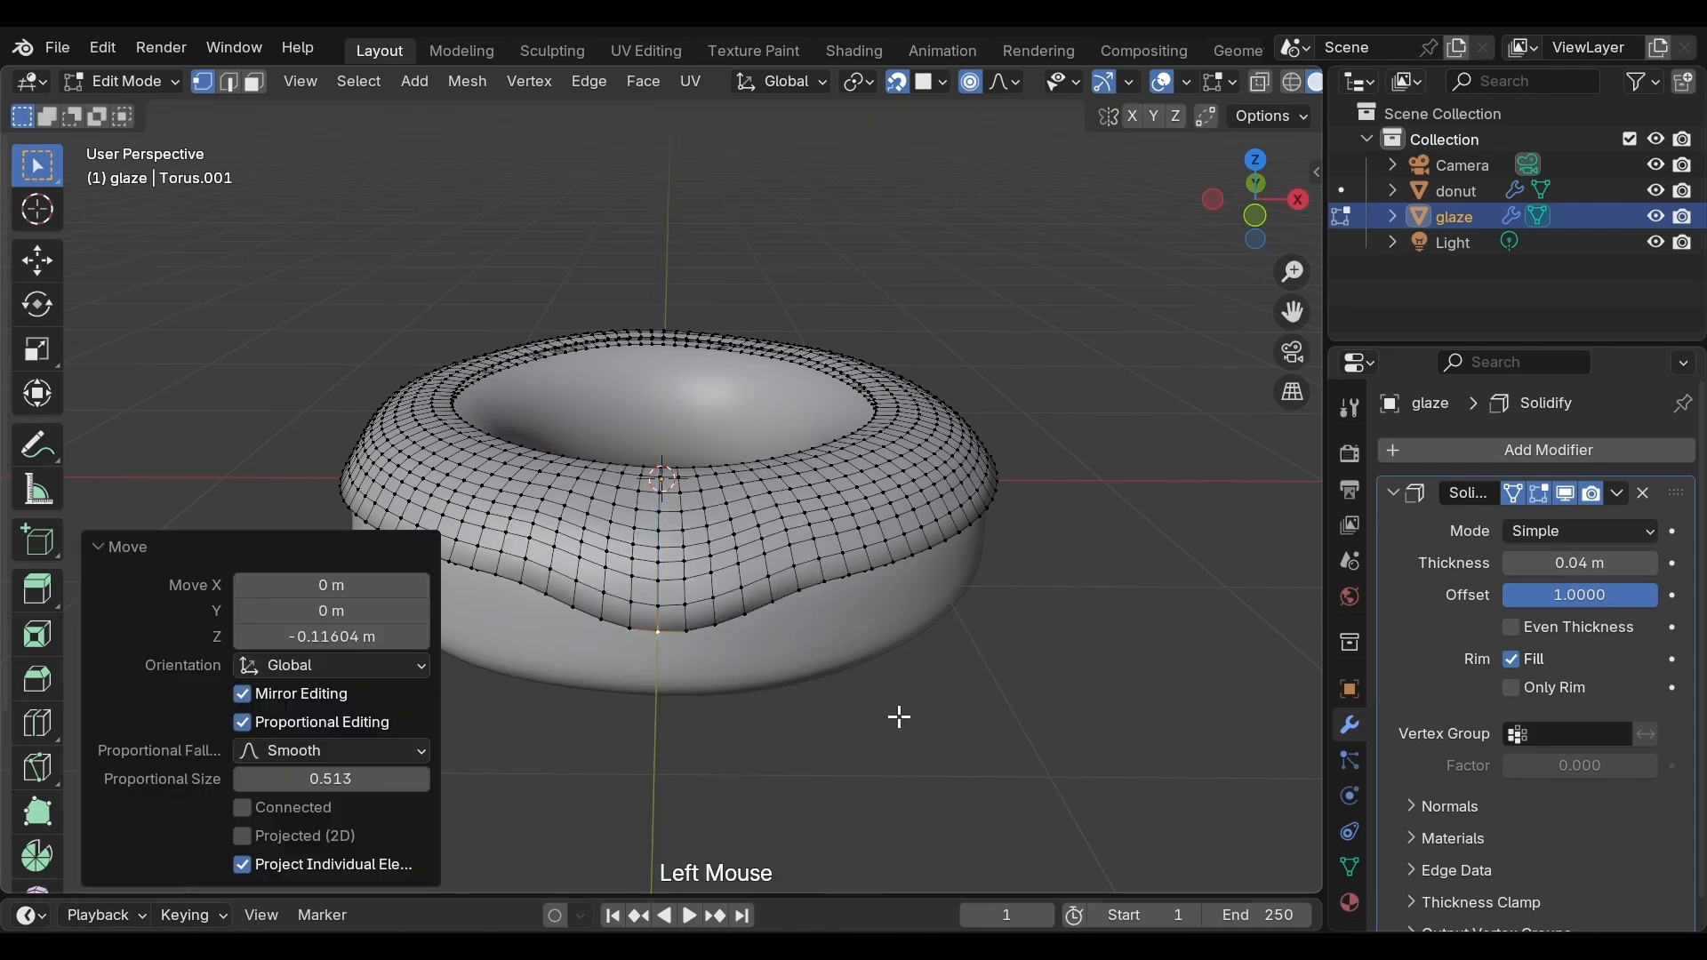
# Select another vertex on the glaze's lower edge and pull it down about 0.08 m along Z with a smaller proportional size
pyautogui.moveTo(898, 717); pyautogui.dragTo(796, 690, button='middle')
pyautogui.scroll(2, 660, 572)
pyautogui.click(666, 572)
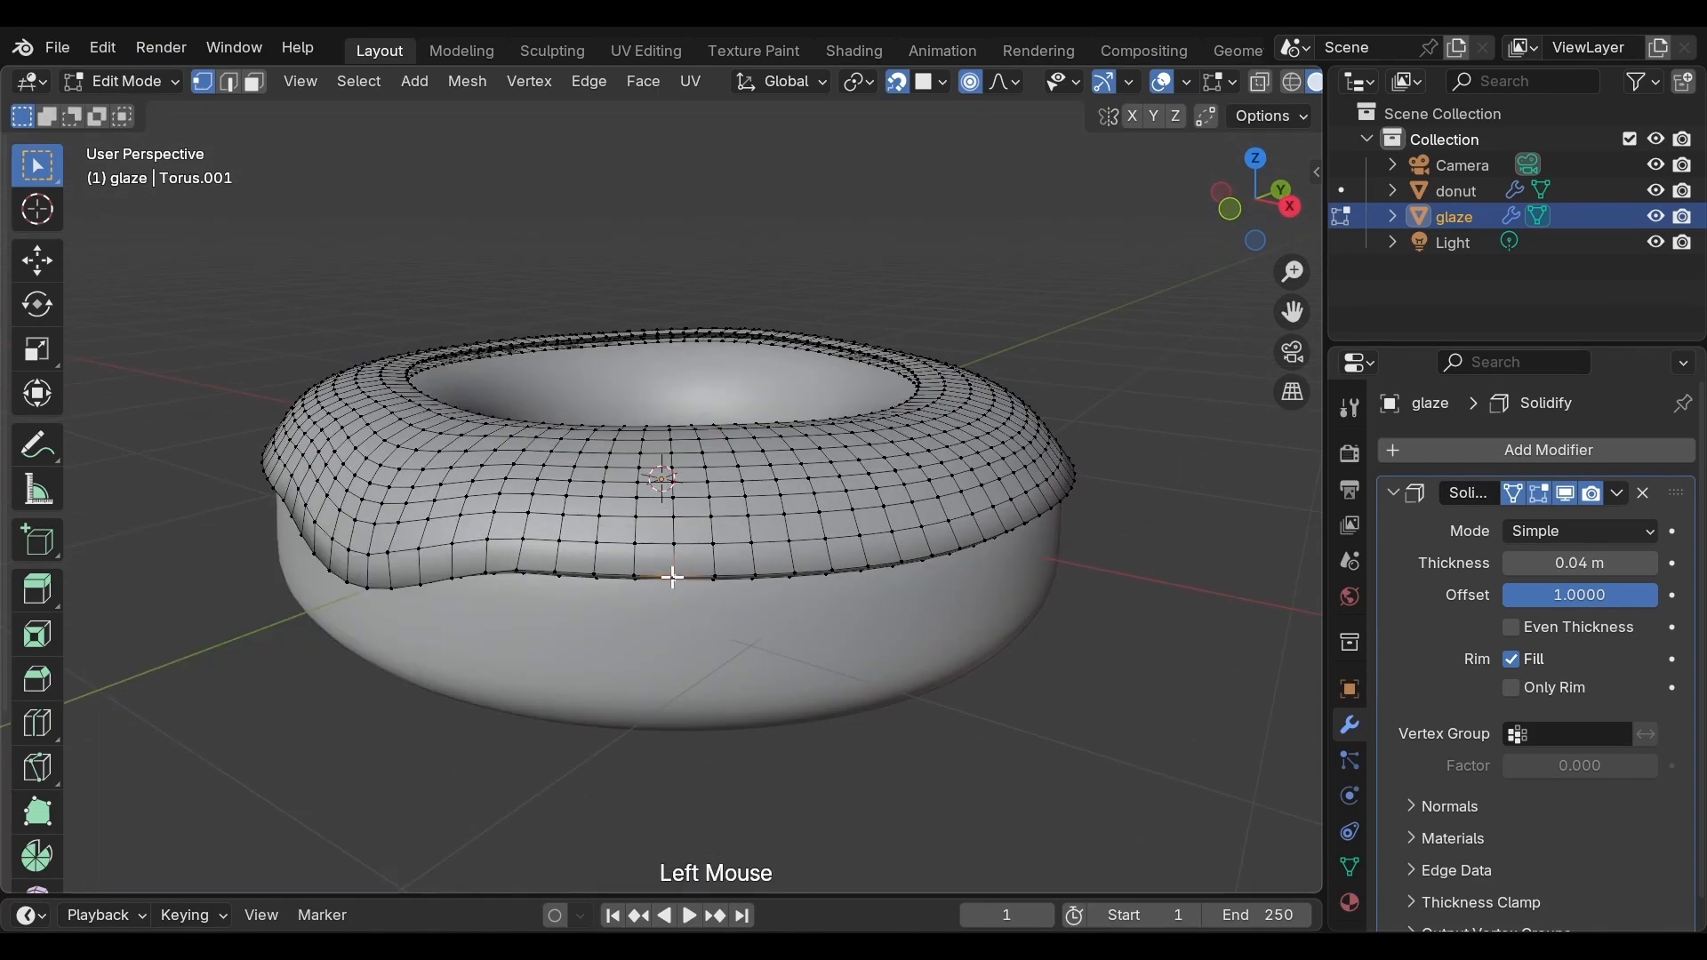
pyautogui.press('g')
pyautogui.scroll(4, 673, 577)
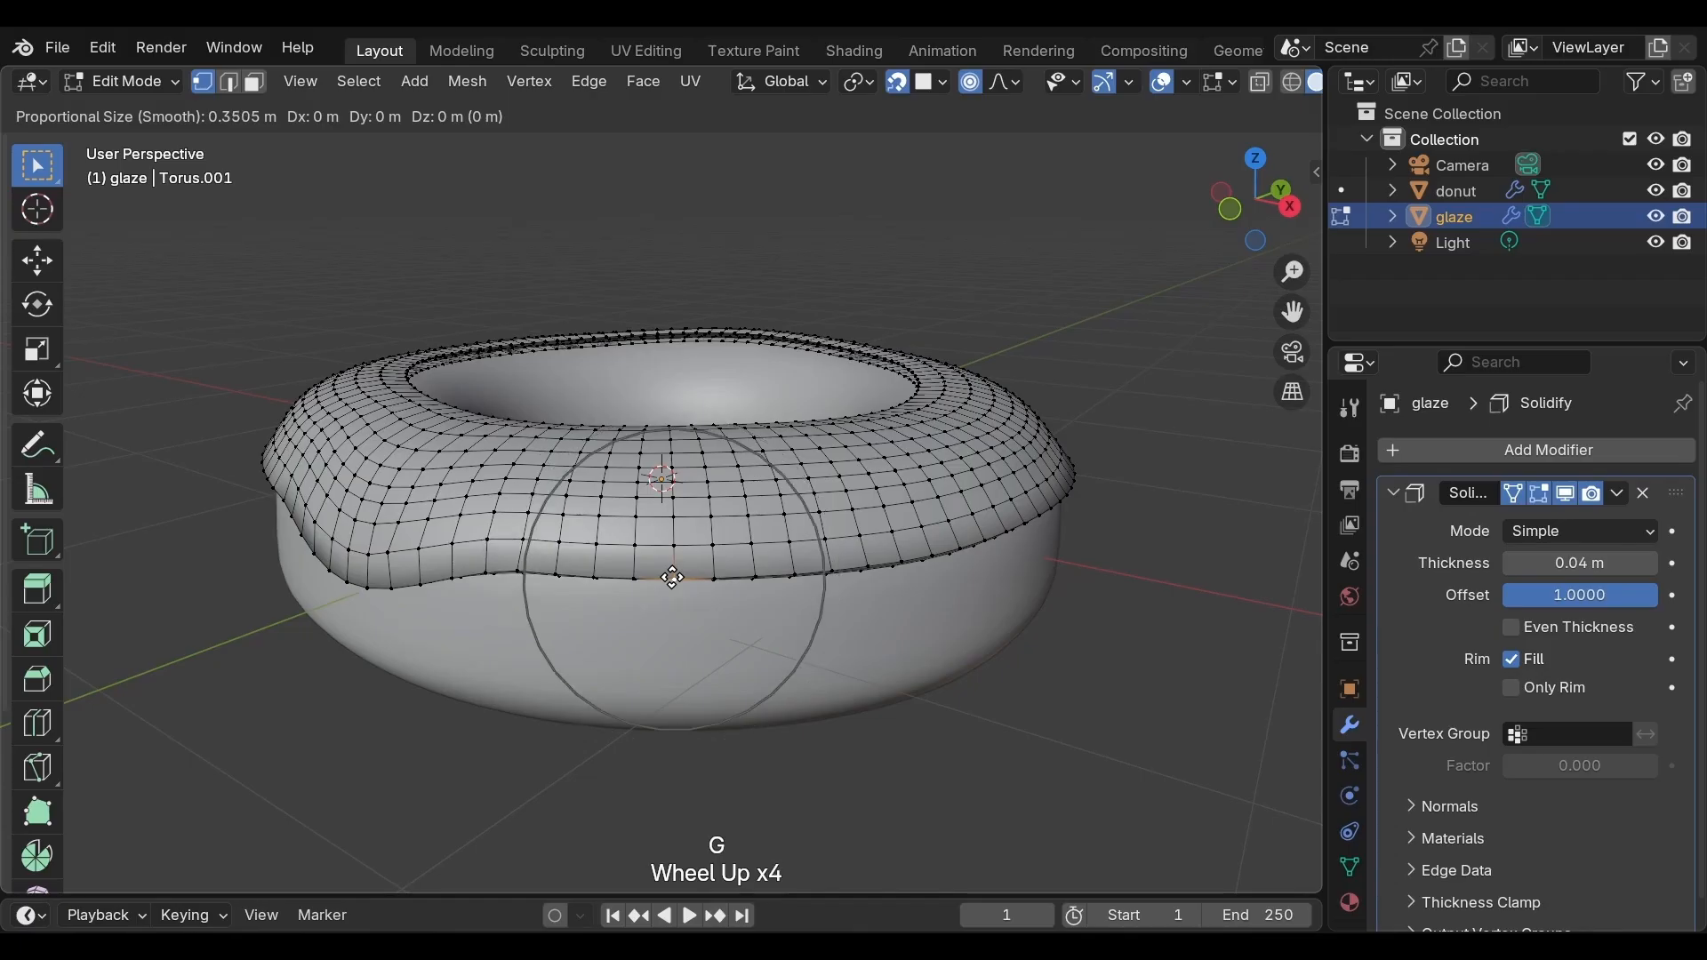
pyautogui.press('z')
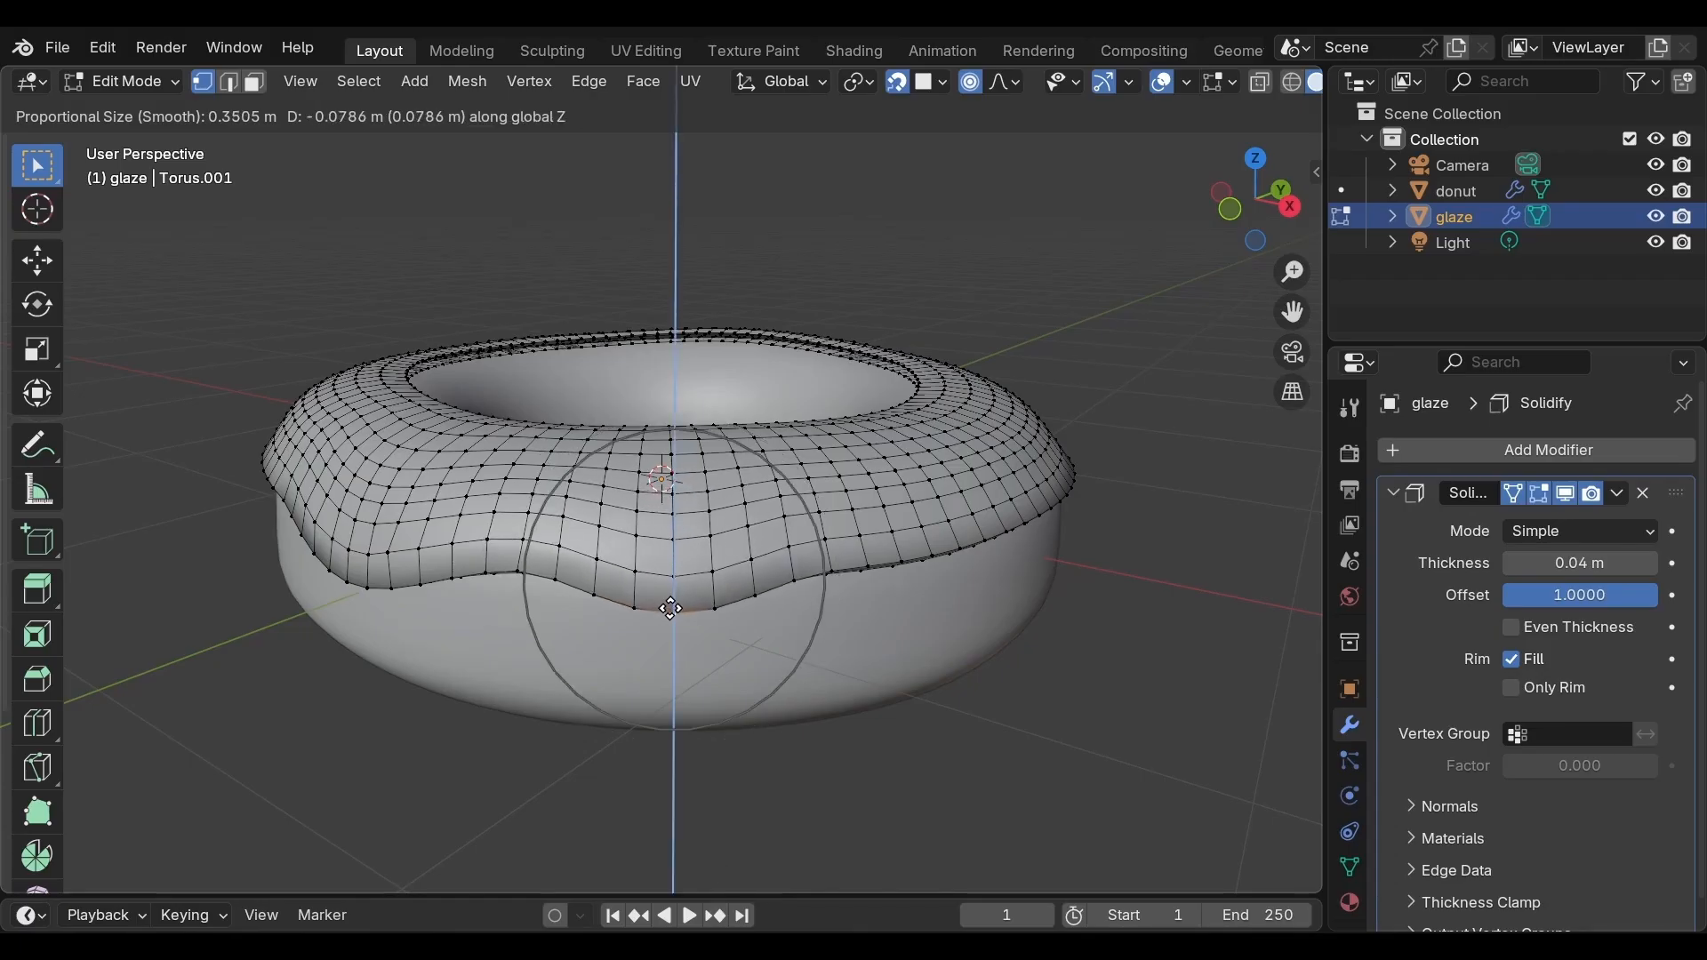
pyautogui.click(671, 610)
# Select a neighbouring lower-edge vertex and pull it down about 0.06 m along Z with proportional size about 0.22
pyautogui.moveTo(869, 617); pyautogui.dragTo(800, 610, button='middle')
pyautogui.click(697, 557)
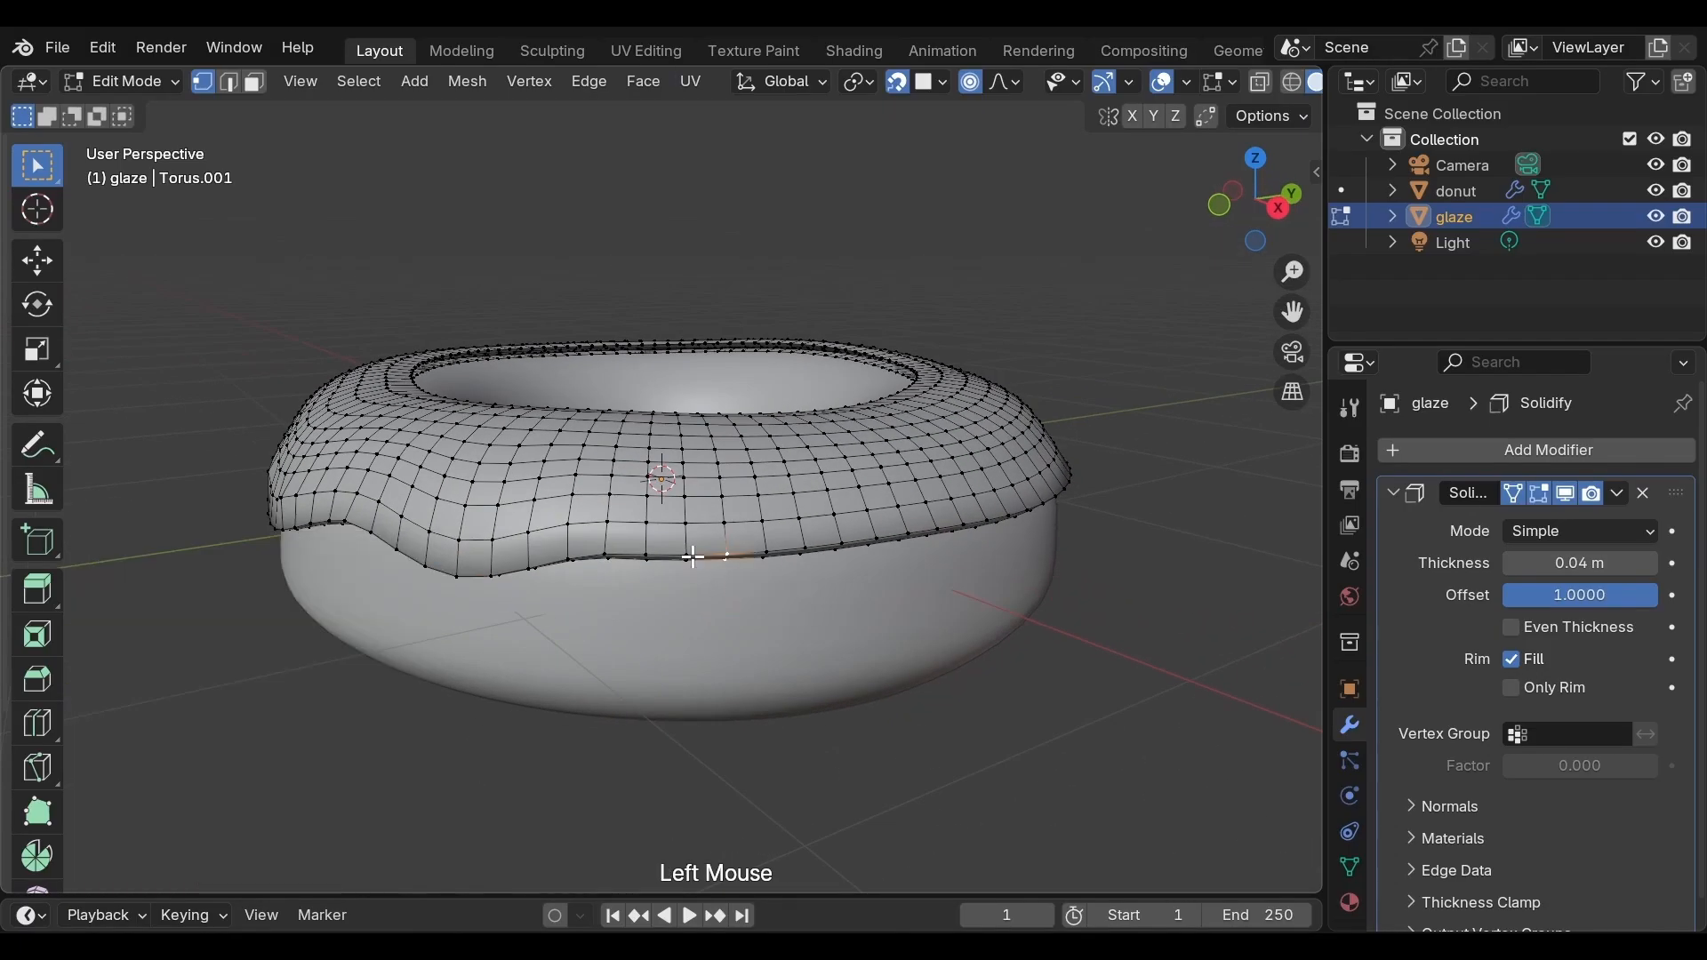
pyautogui.click(693, 557)
pyautogui.press('g')
pyautogui.scroll(5, 693, 557)
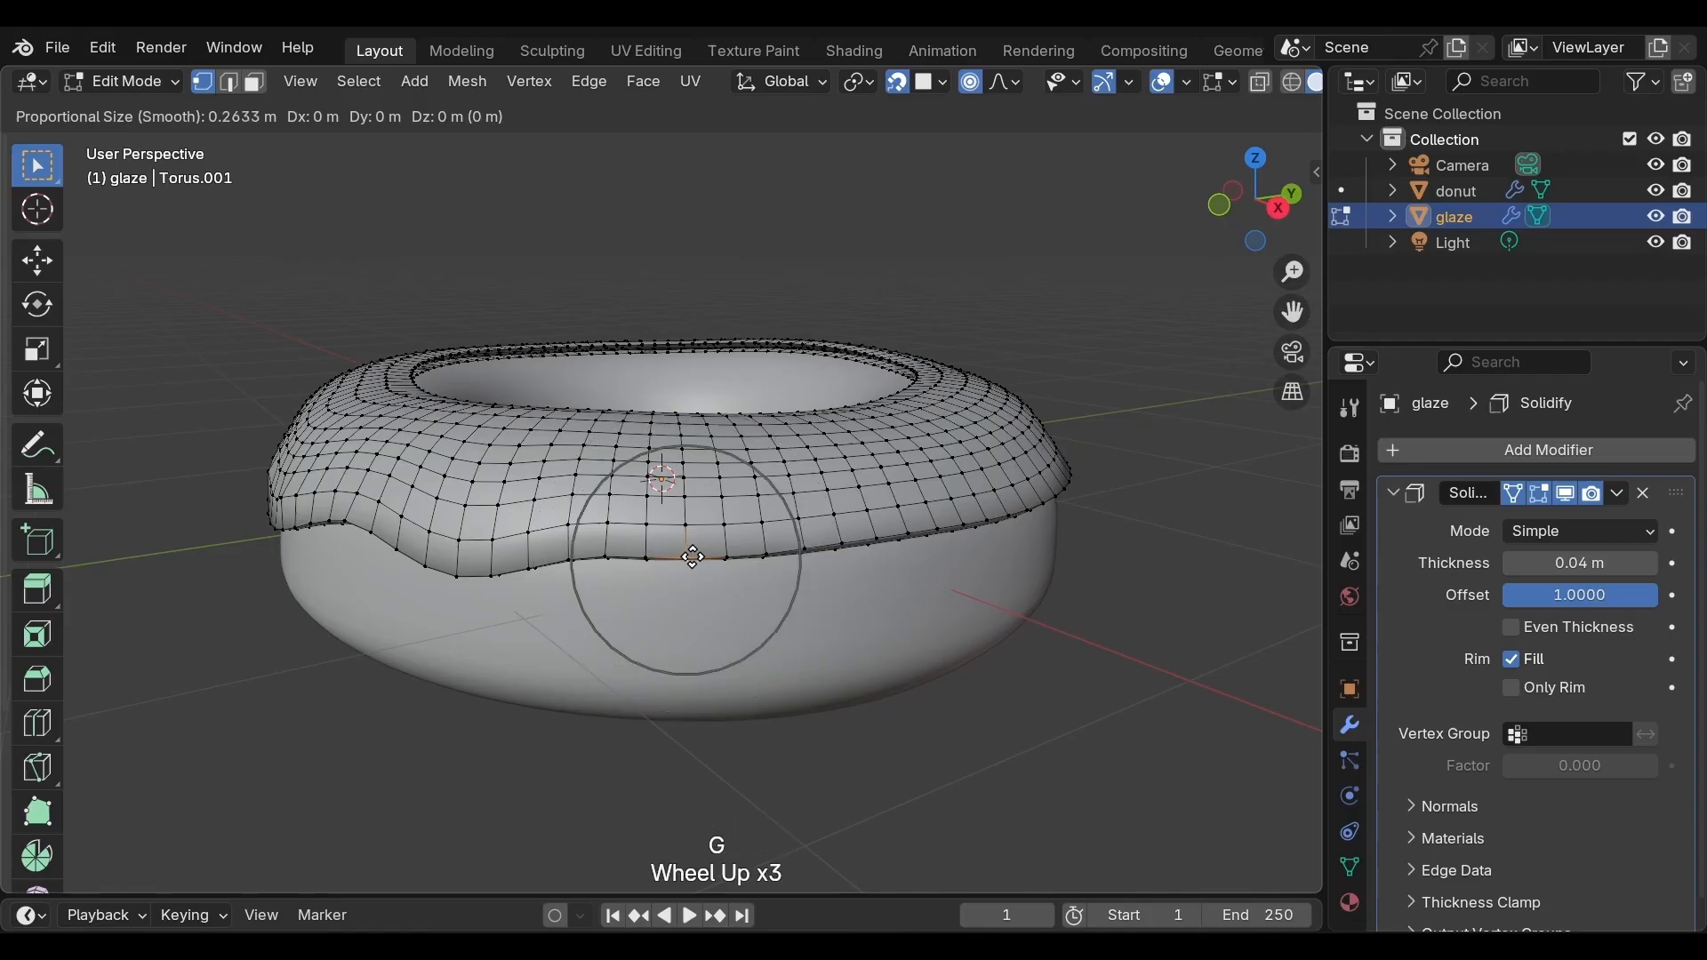
pyautogui.press('z')
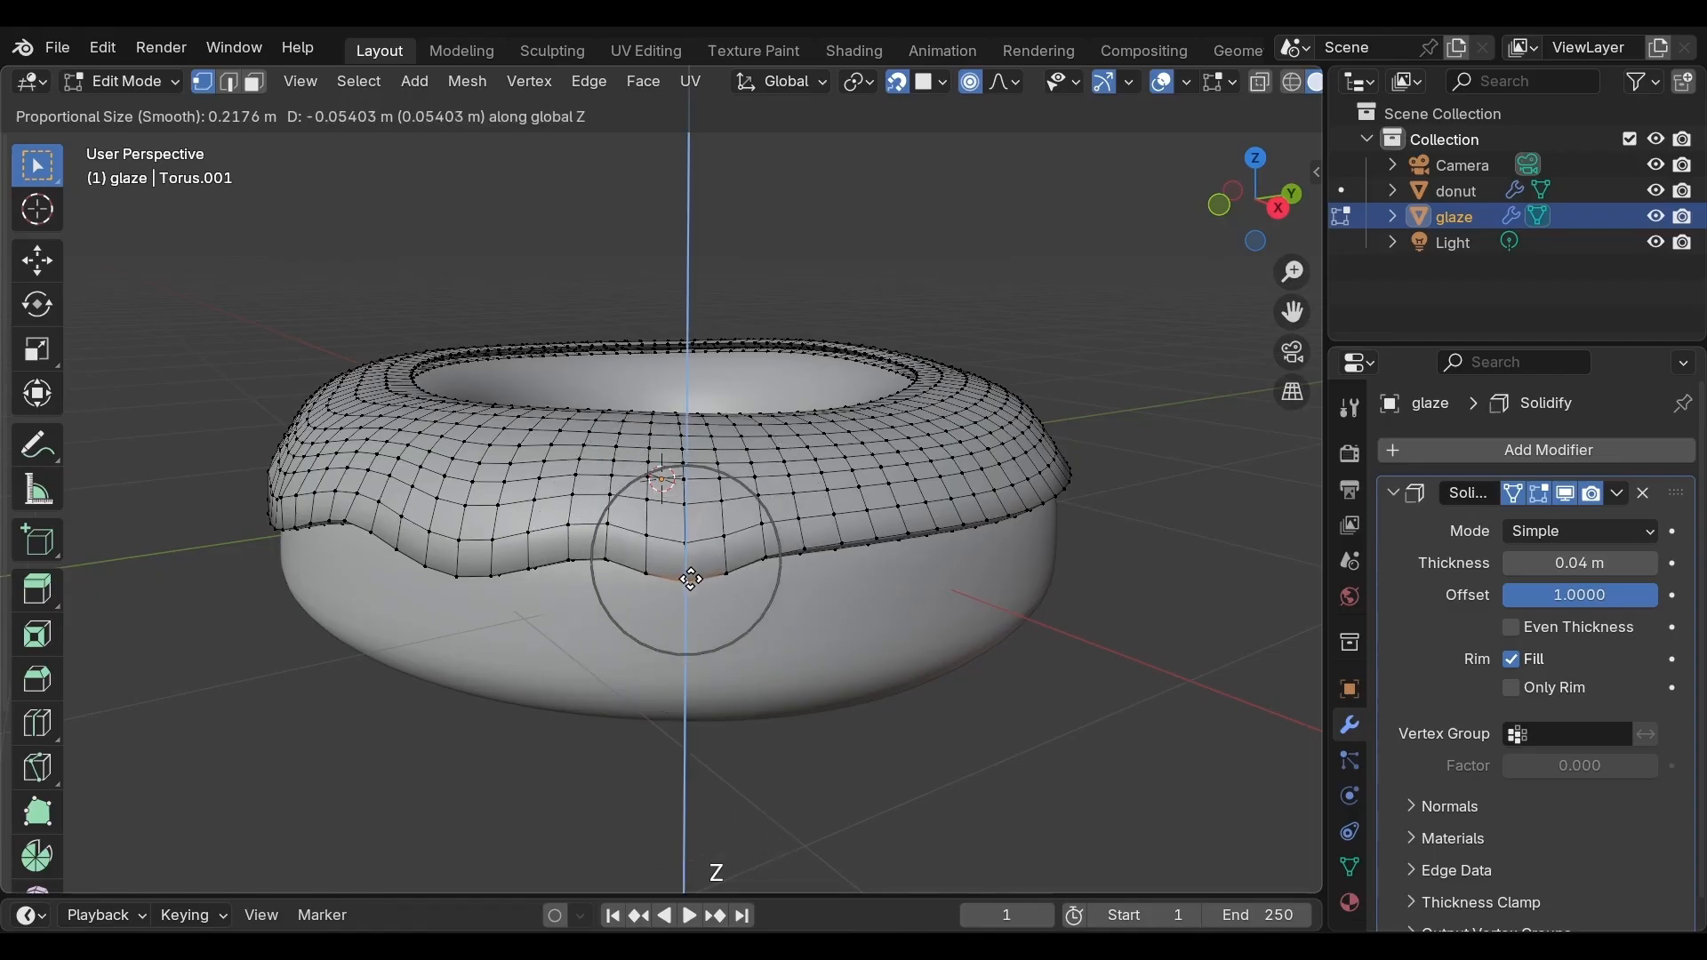
pyautogui.click(690, 576)
# Select a nearby lower-edge vertex and drag it down about 0.045 m along Z as a short drip
pyautogui.moveTo(853, 587); pyautogui.dragTo(789, 587, button='middle')
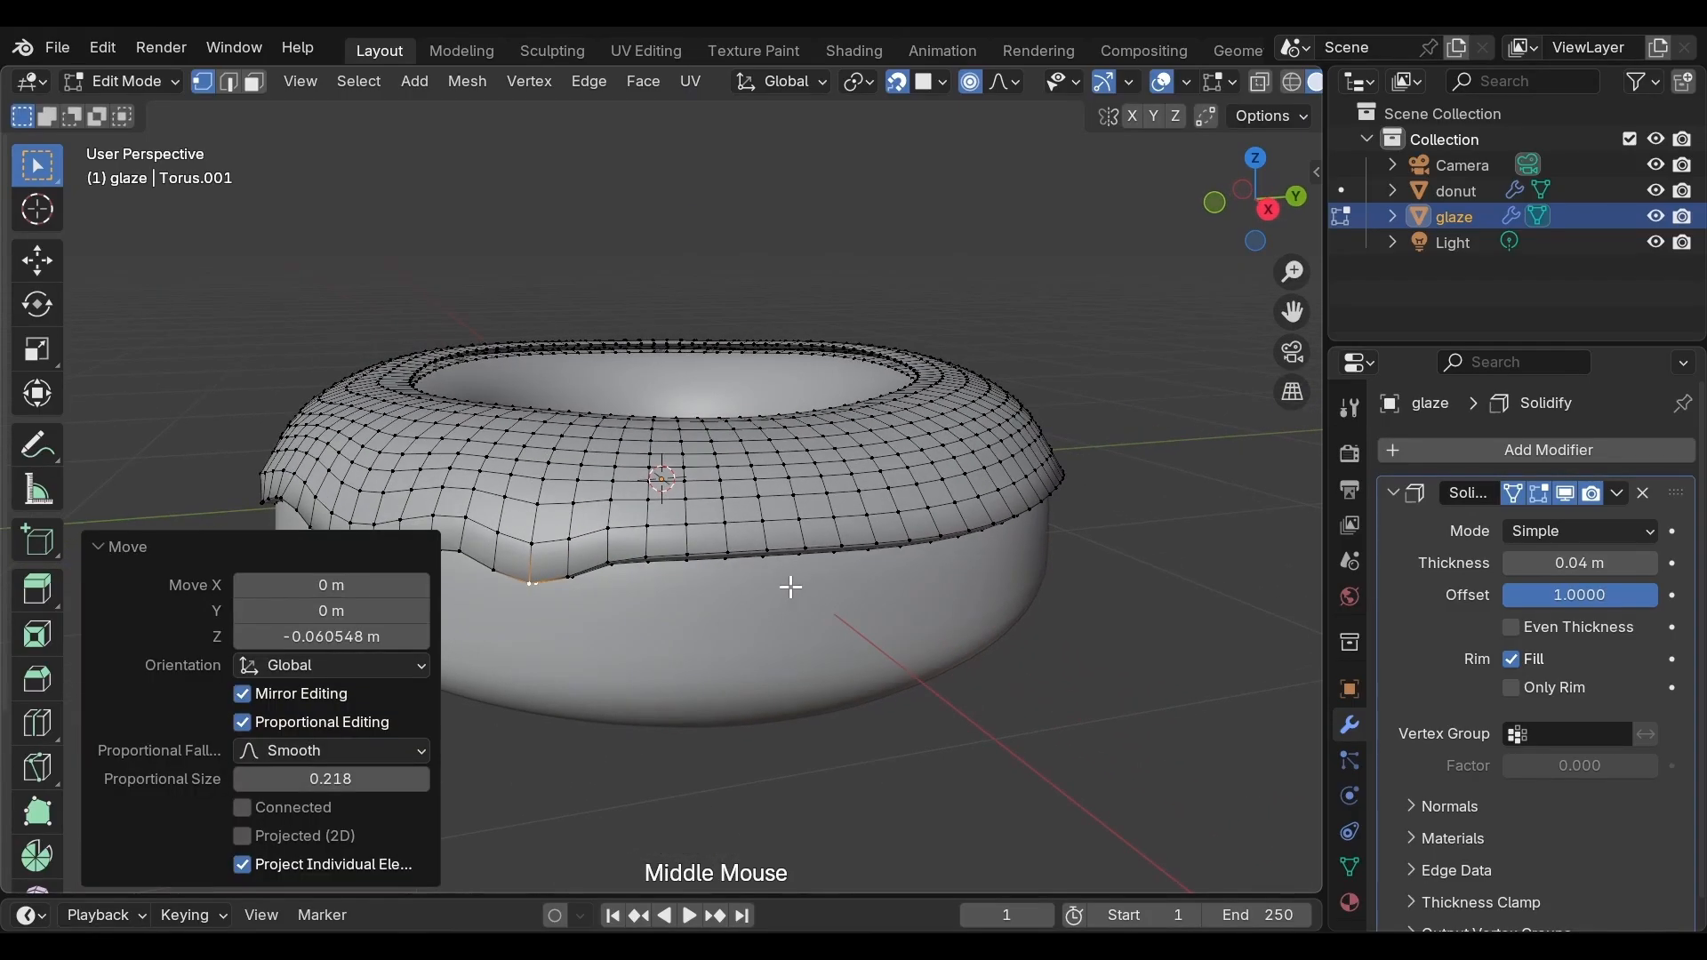
pyautogui.click(686, 557)
pyautogui.press('g')
pyautogui.scroll(3, 687, 554)
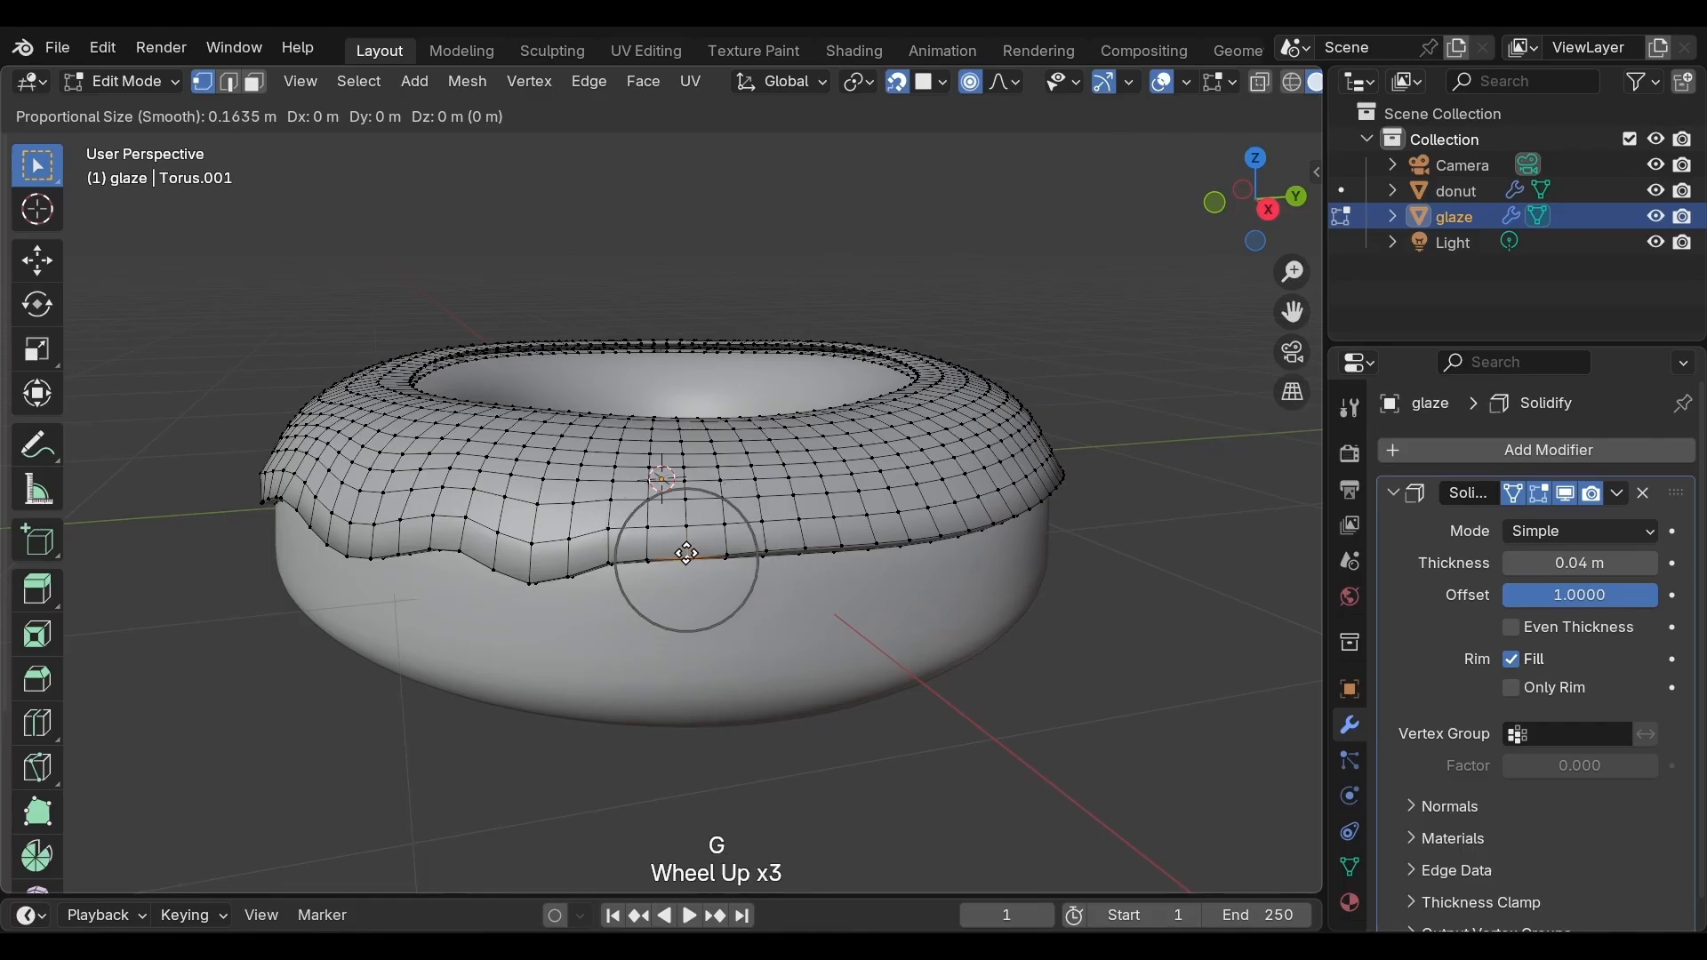
pyautogui.press('z')
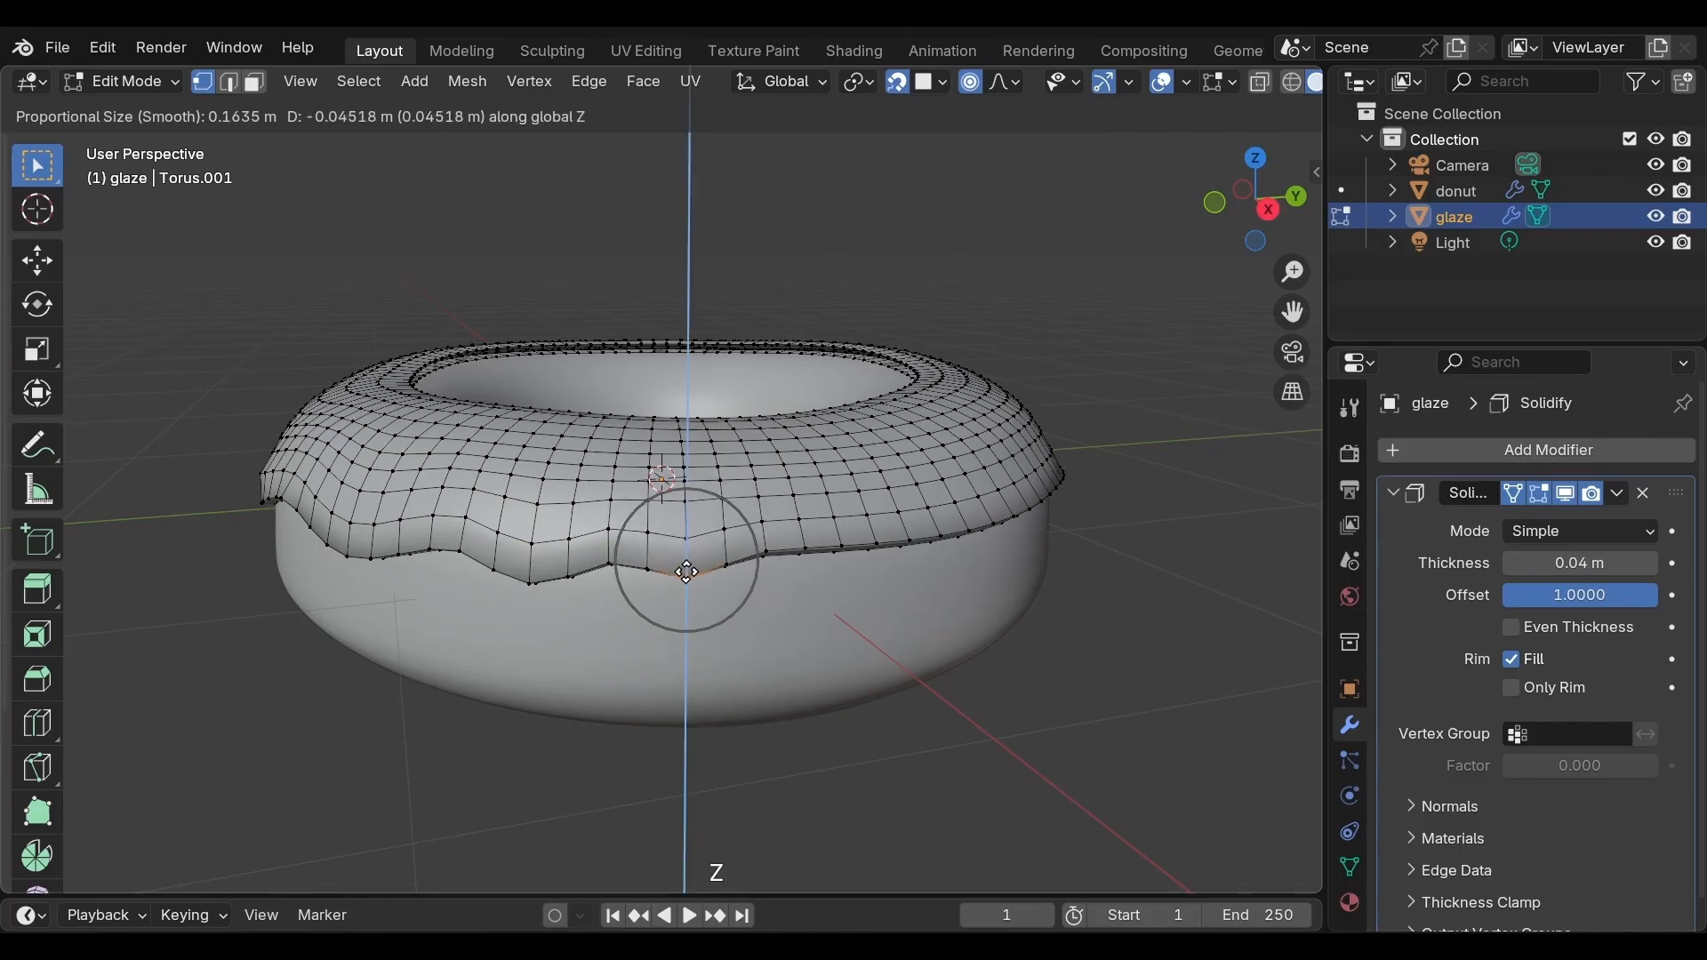
pyautogui.click(668, 589)
# Select another lower-edge vertex and pull it down about 0.12 m along Z with proportional size about 0.32
pyautogui.moveTo(667, 588); pyautogui.dragTo(1037, 586, button='middle')
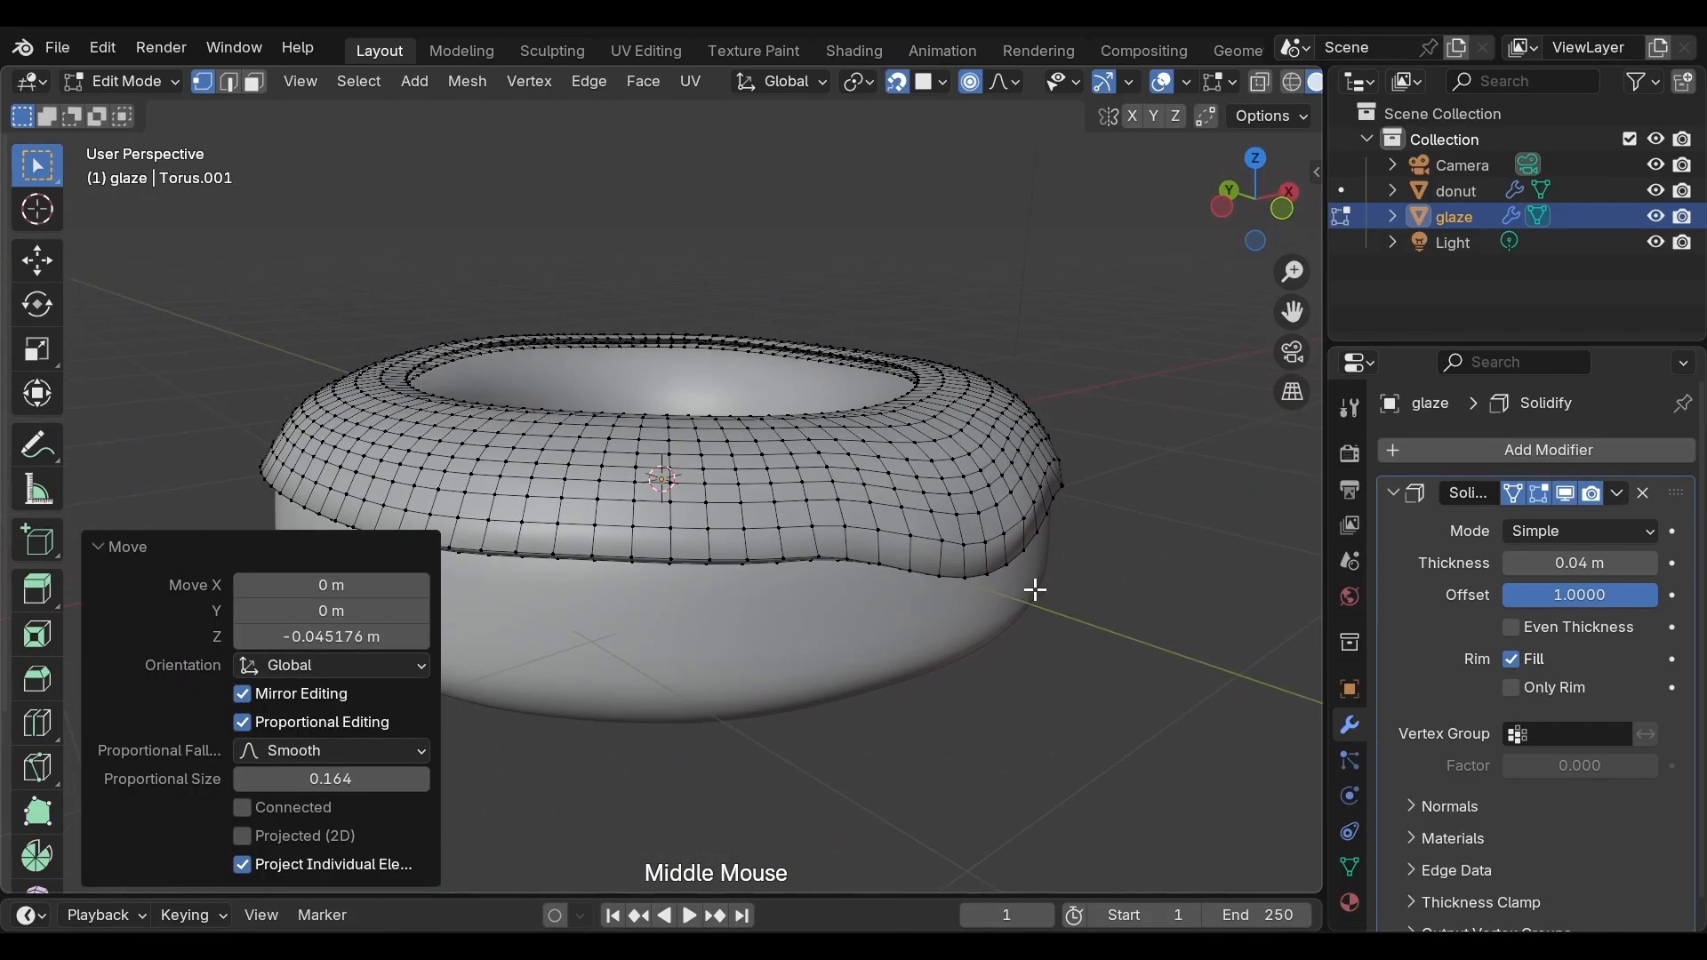
pyautogui.click(676, 562)
pyautogui.press('g')
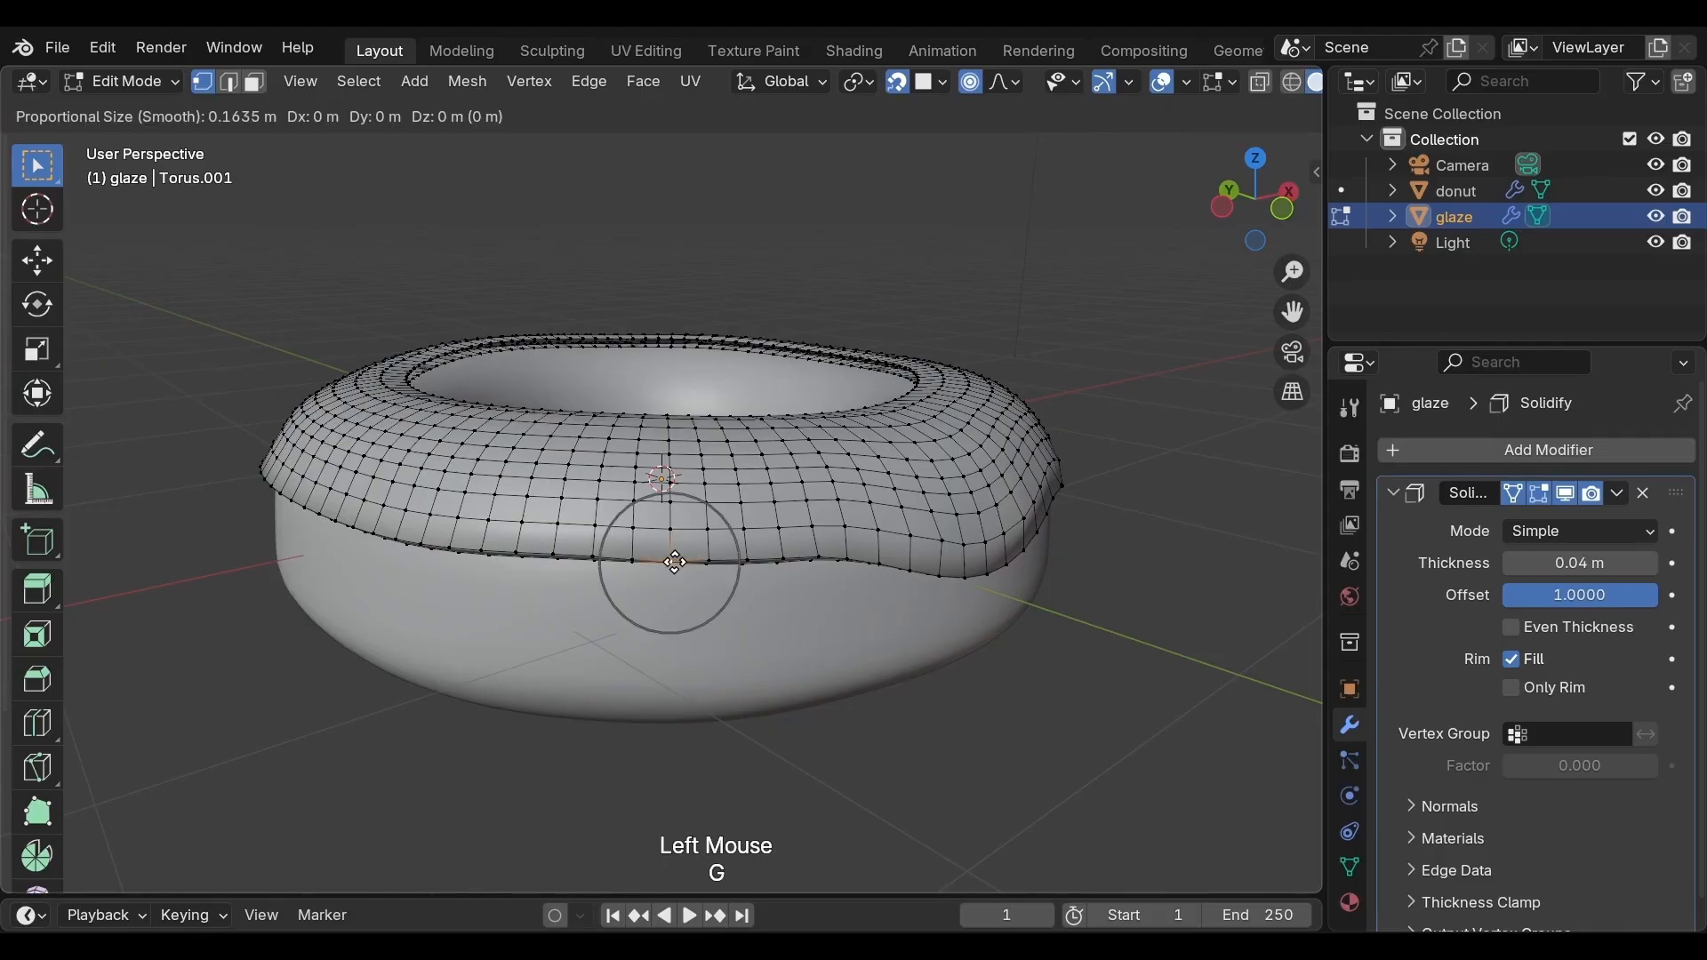
pyautogui.scroll(-2, 676, 563)
pyautogui.scroll(-5, 676, 562)
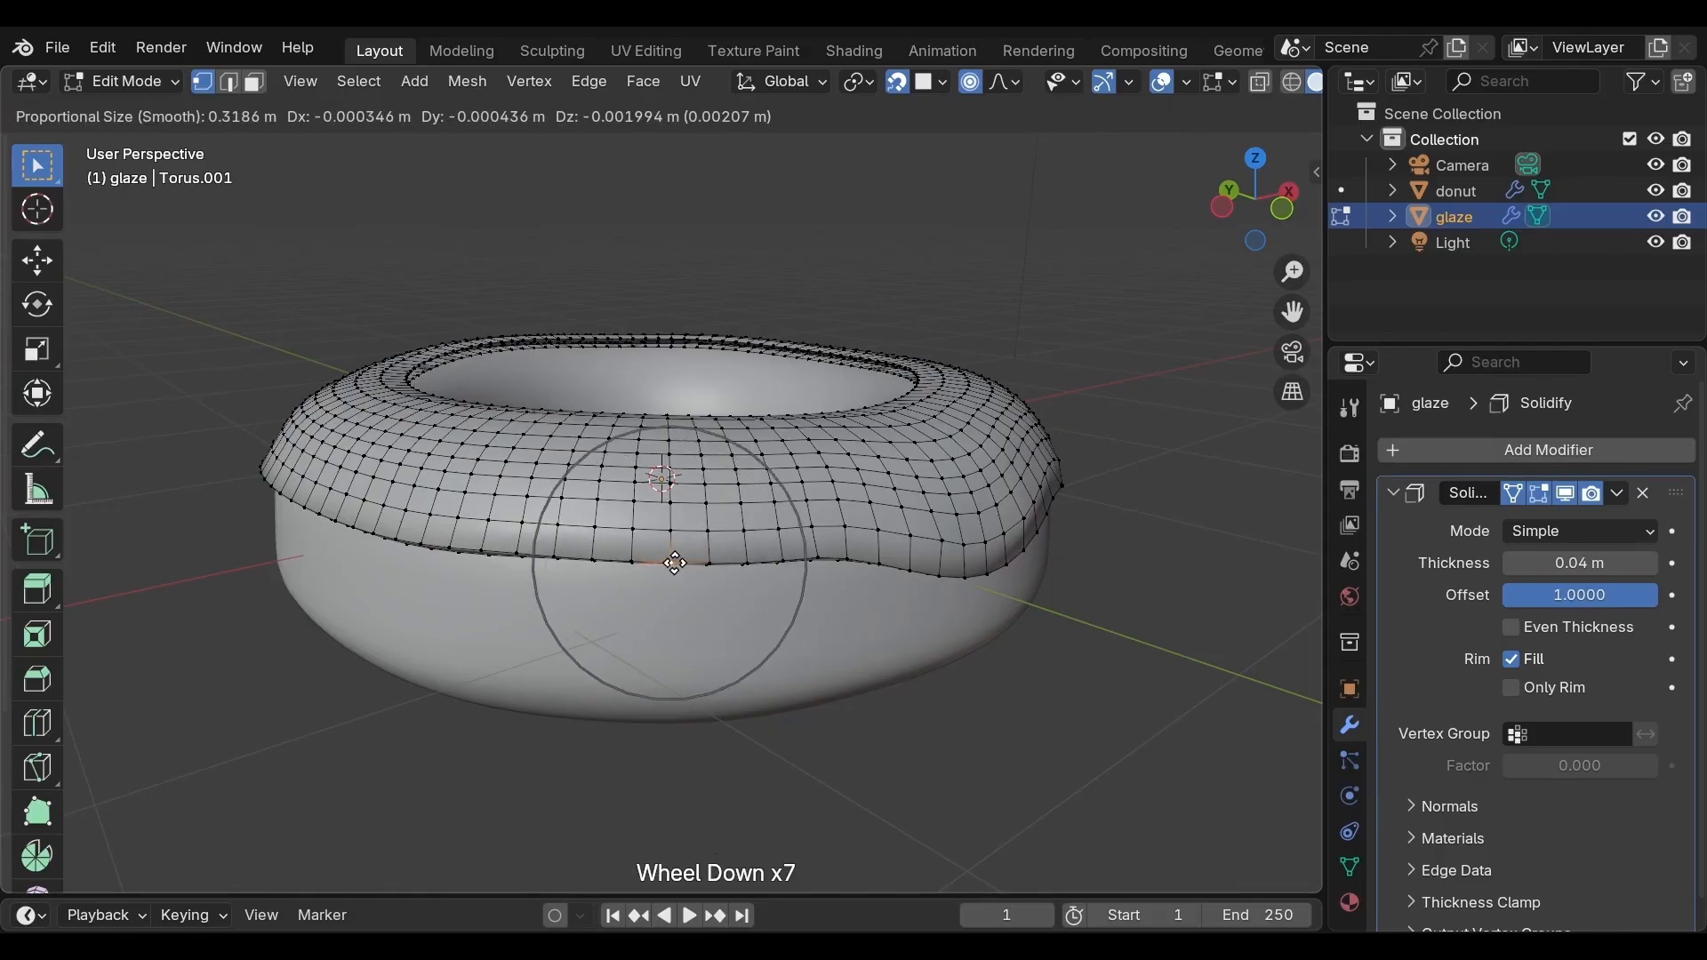
pyautogui.scroll(1, 675, 563)
pyautogui.press('z')
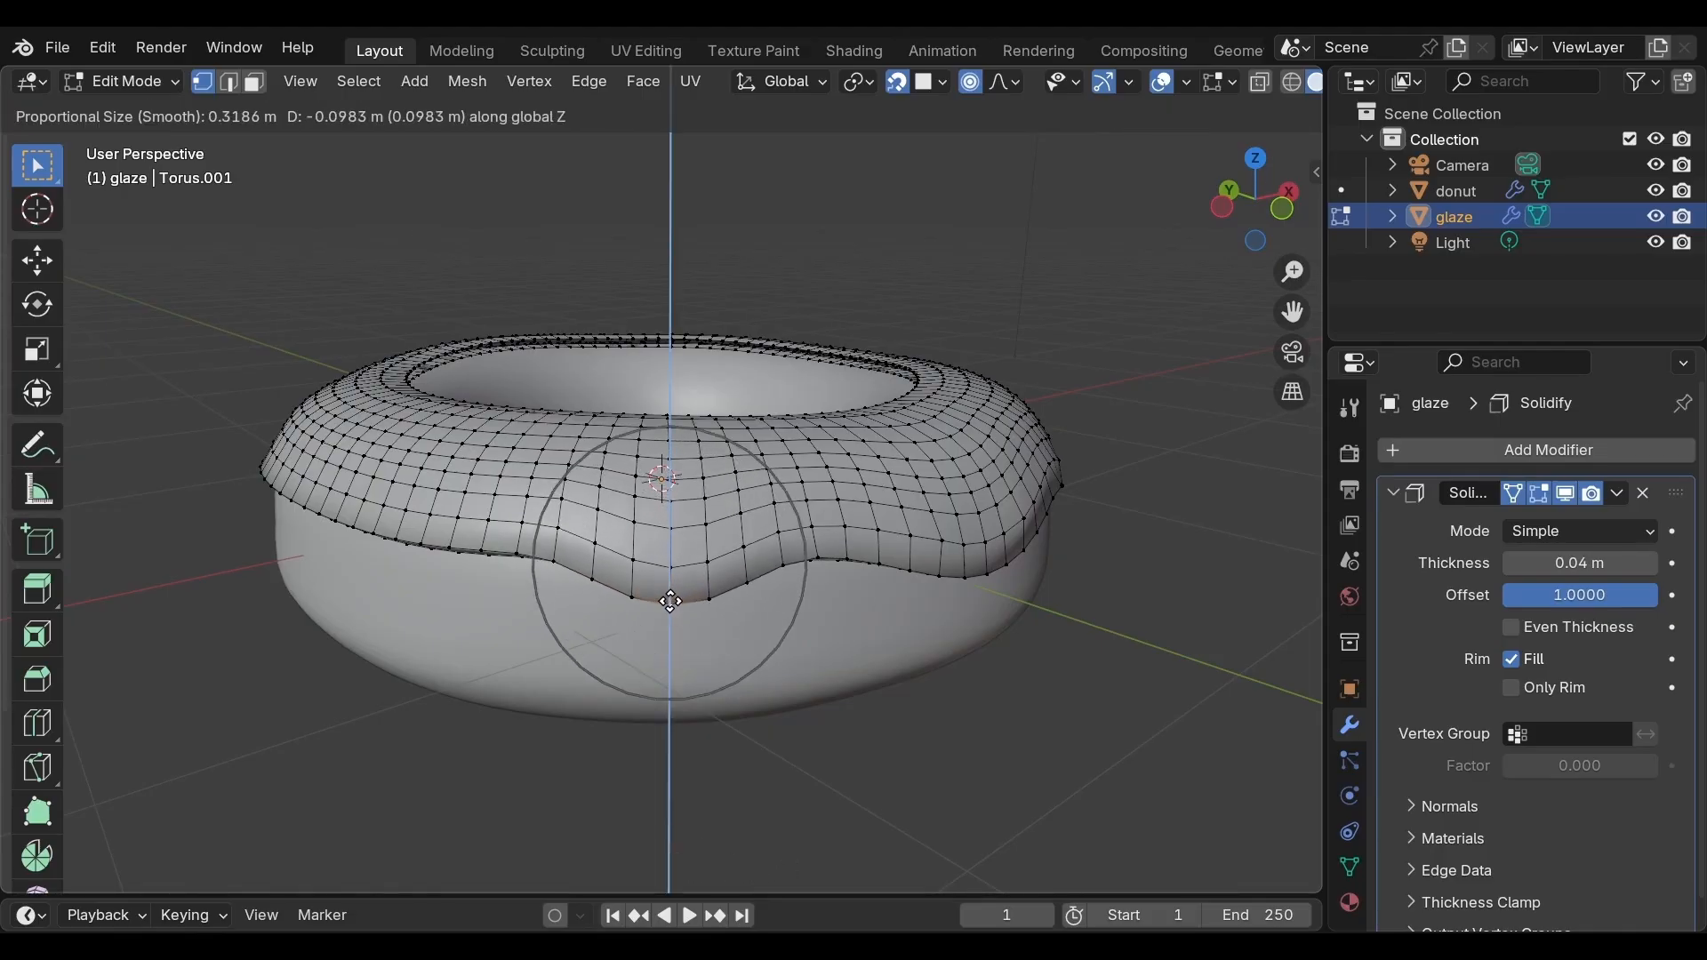
pyautogui.click(672, 608)
# Select a lower-edge vertex beside the previous drip and lower it slightly along Z with proportional size about 0.24
pyautogui.moveTo(679, 602); pyautogui.dragTo(804, 602, button='middle')
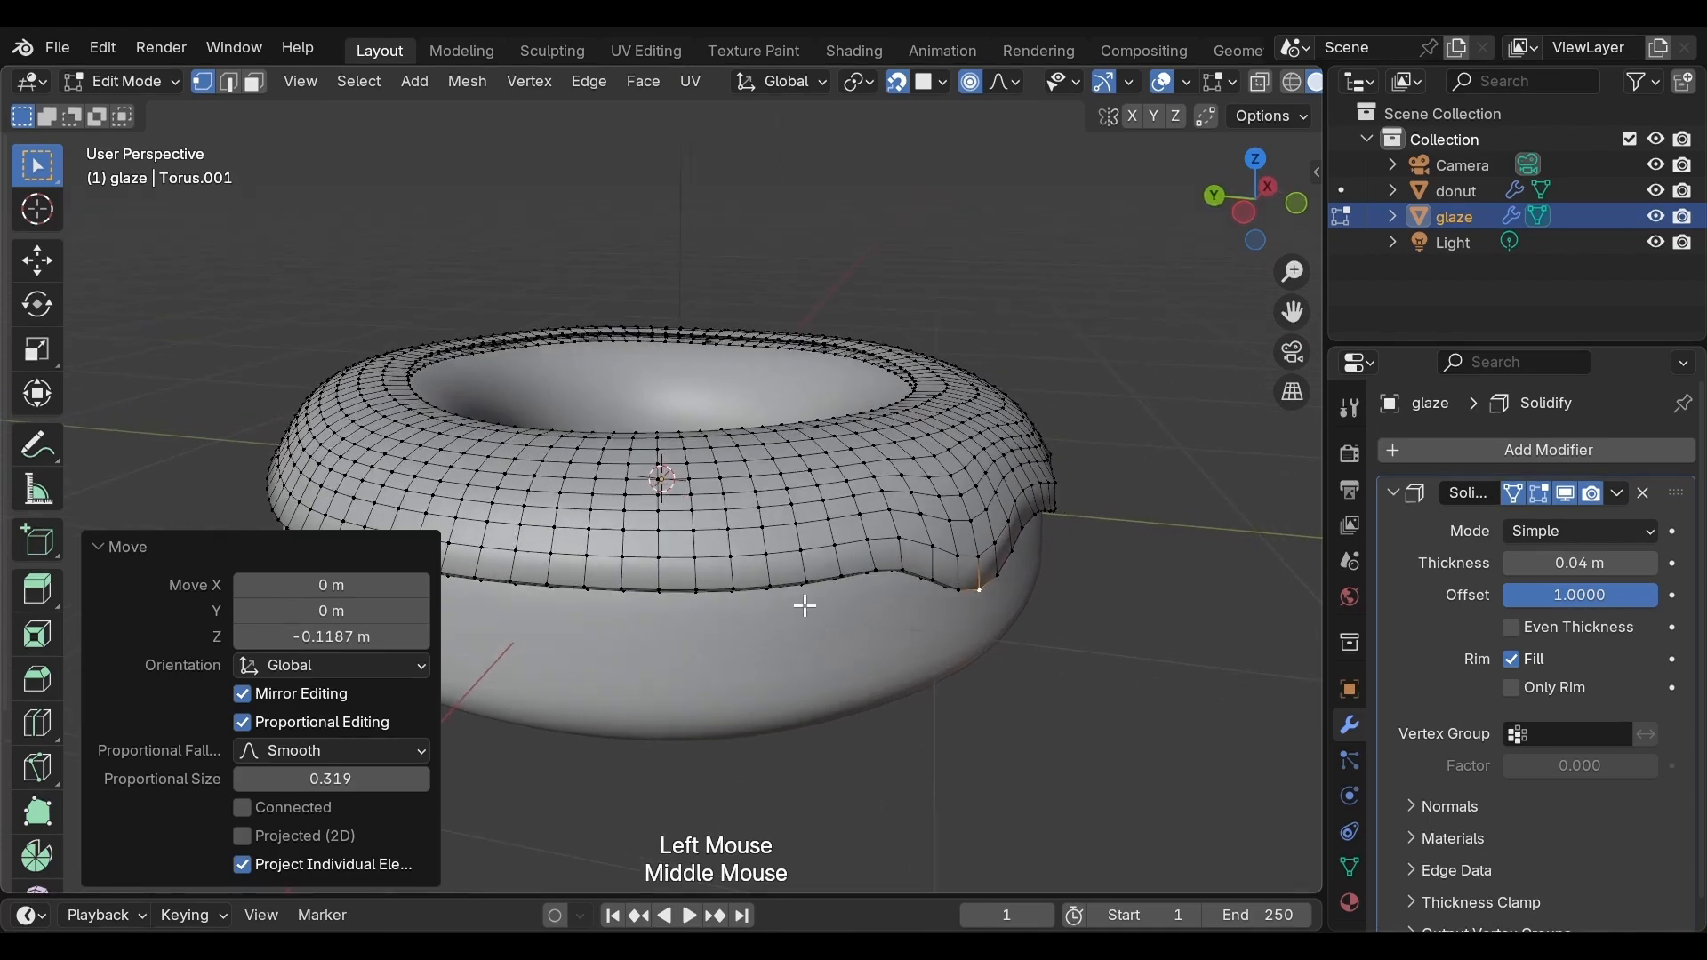
pyautogui.click(770, 587)
pyautogui.press('g')
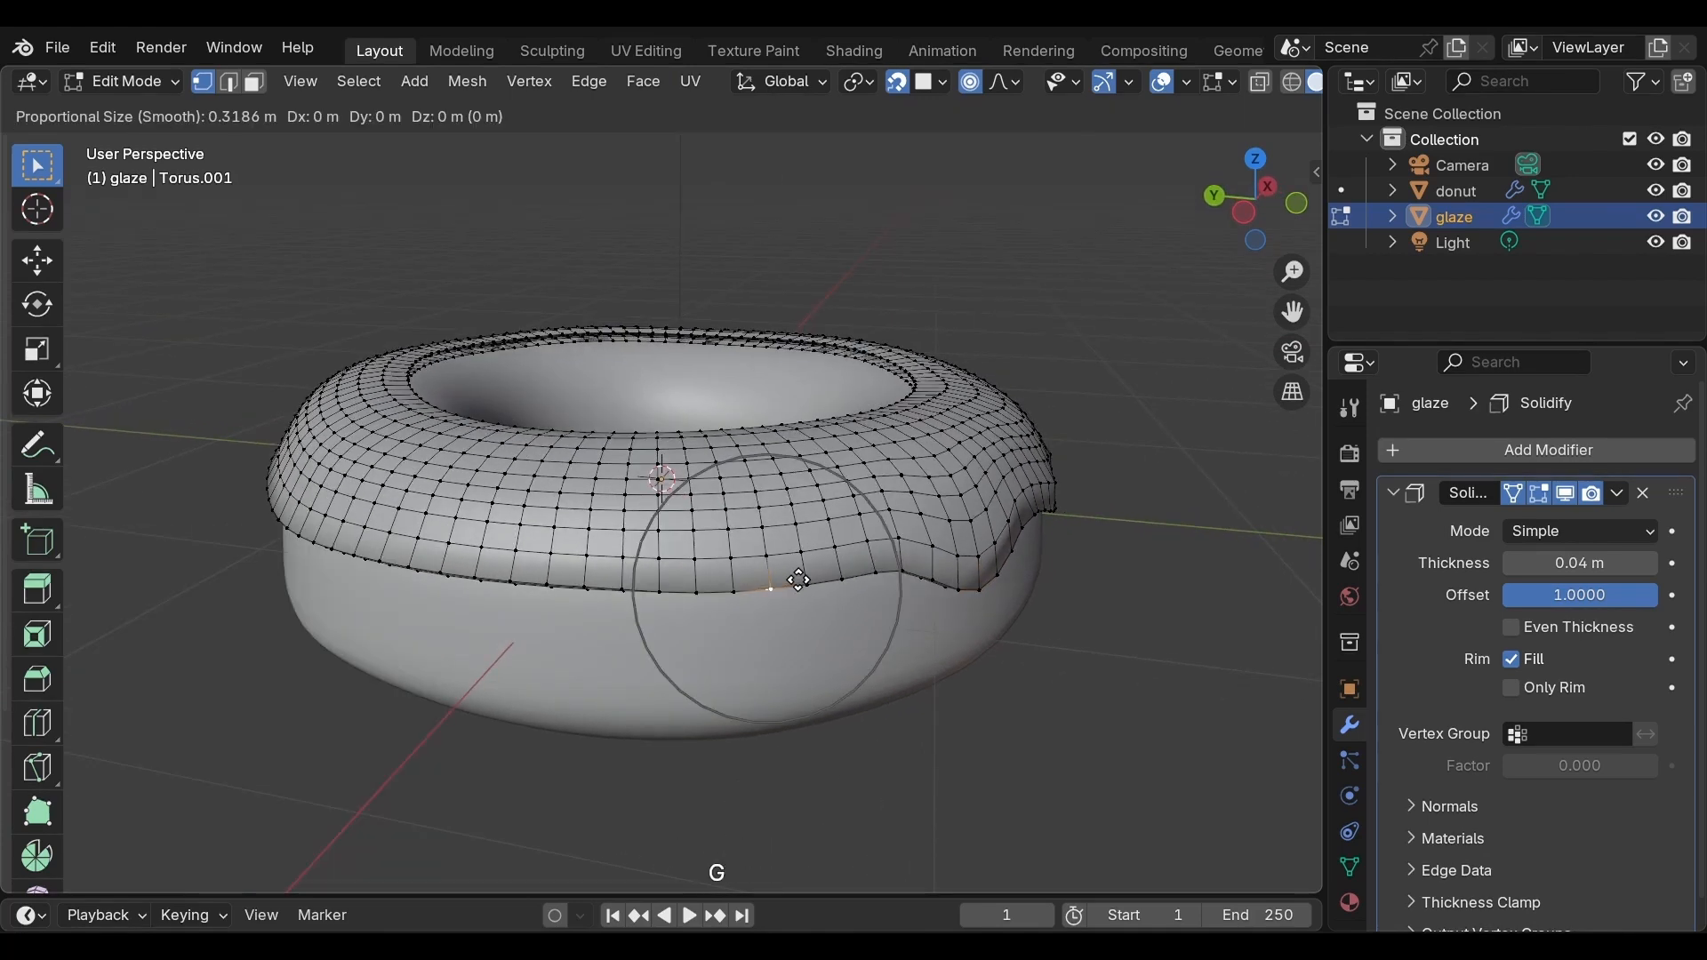
pyautogui.scroll(1, 799, 580)
pyautogui.scroll(2, 799, 580)
pyautogui.press('z')
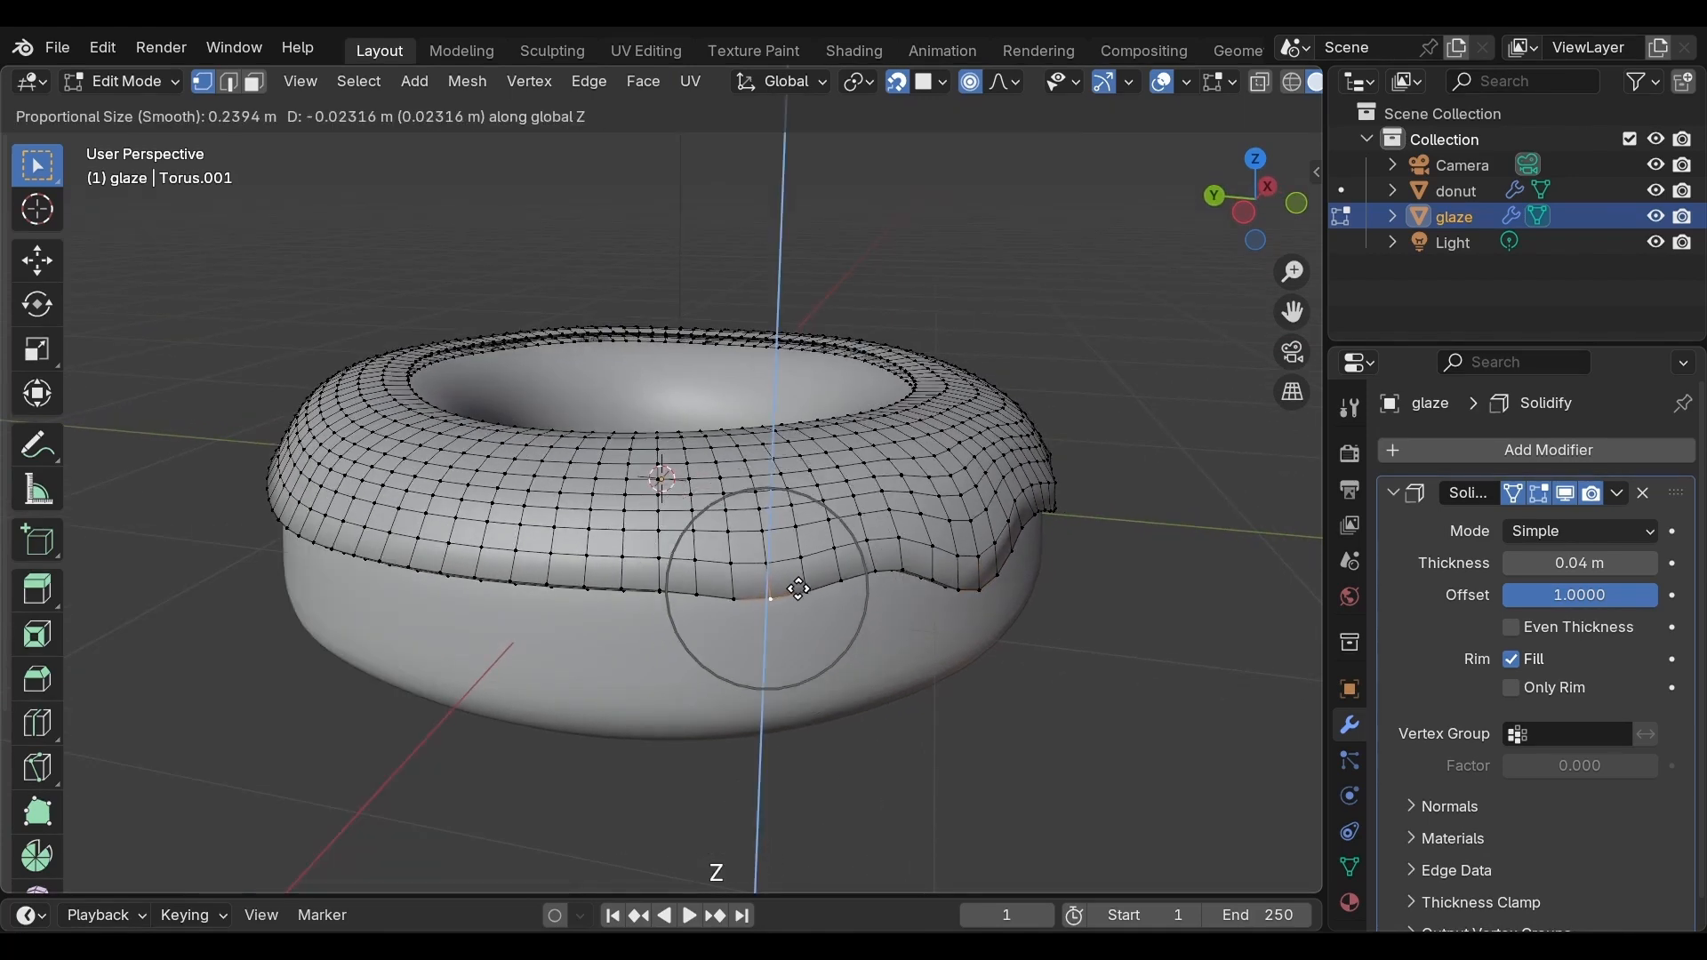
pyautogui.click(796, 606)
# Select a further lower-edge vertex and pull it down about 0.063 m along Z with proportional size about 0.135
pyautogui.moveTo(726, 606); pyautogui.dragTo(823, 569, button='middle')
pyautogui.click(822, 567)
pyautogui.press('g')
pyautogui.scroll(3, 820, 566)
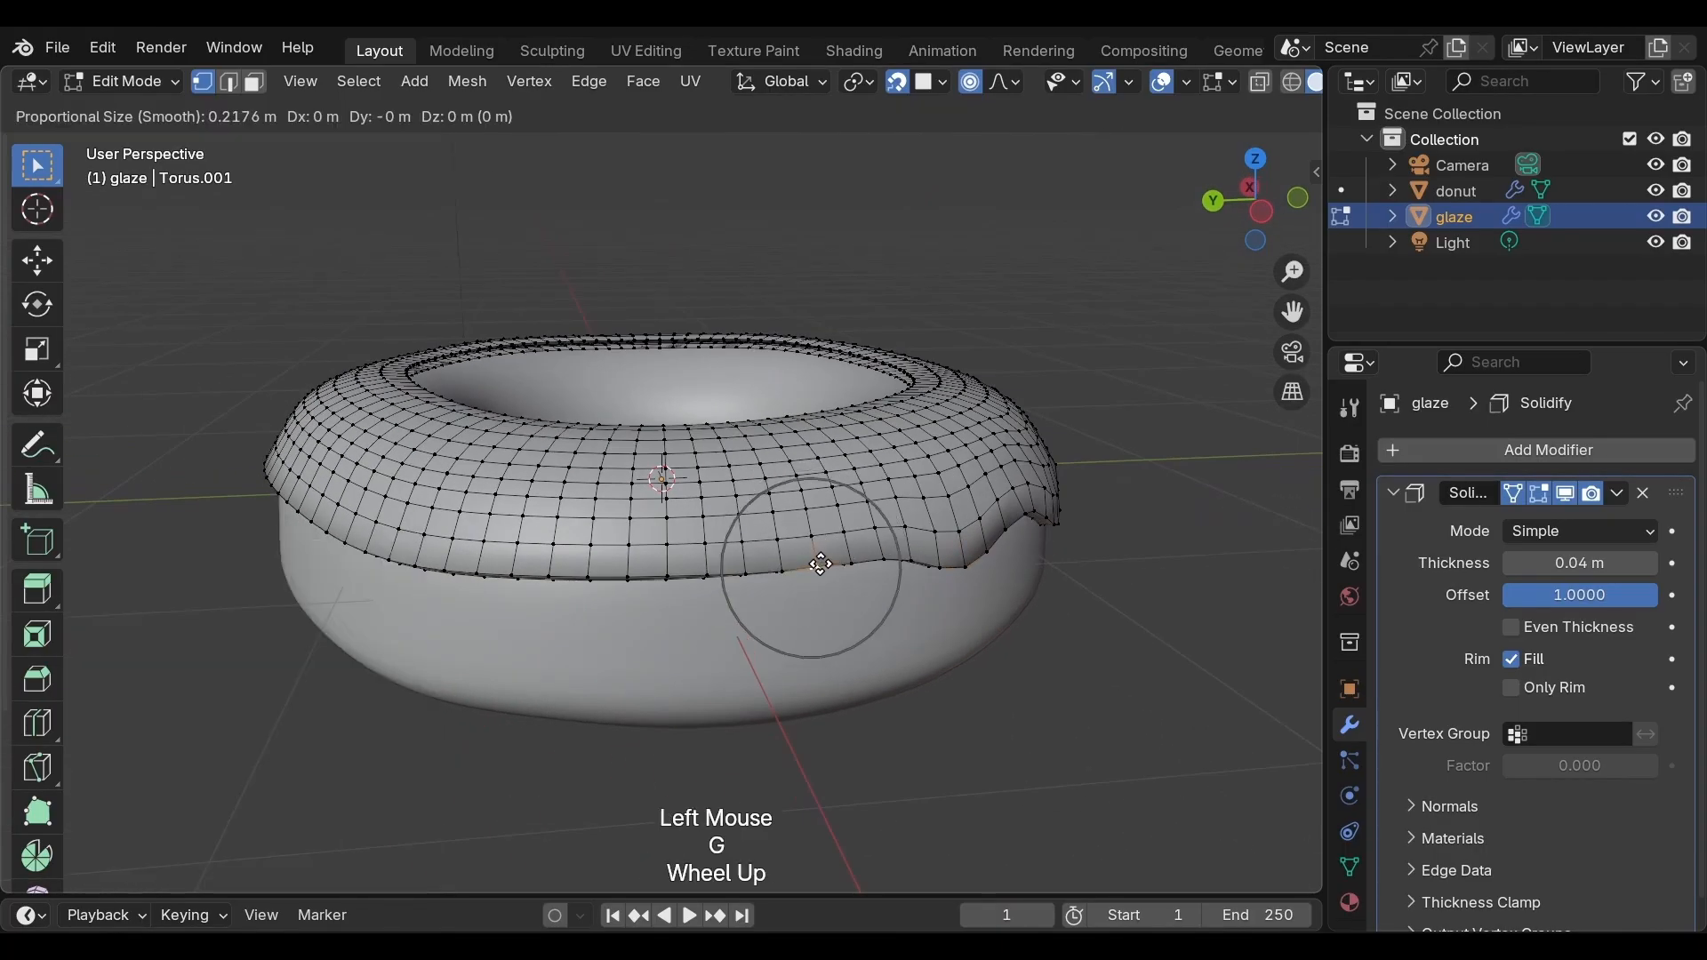
pyautogui.scroll(2, 820, 565)
pyautogui.press('z')
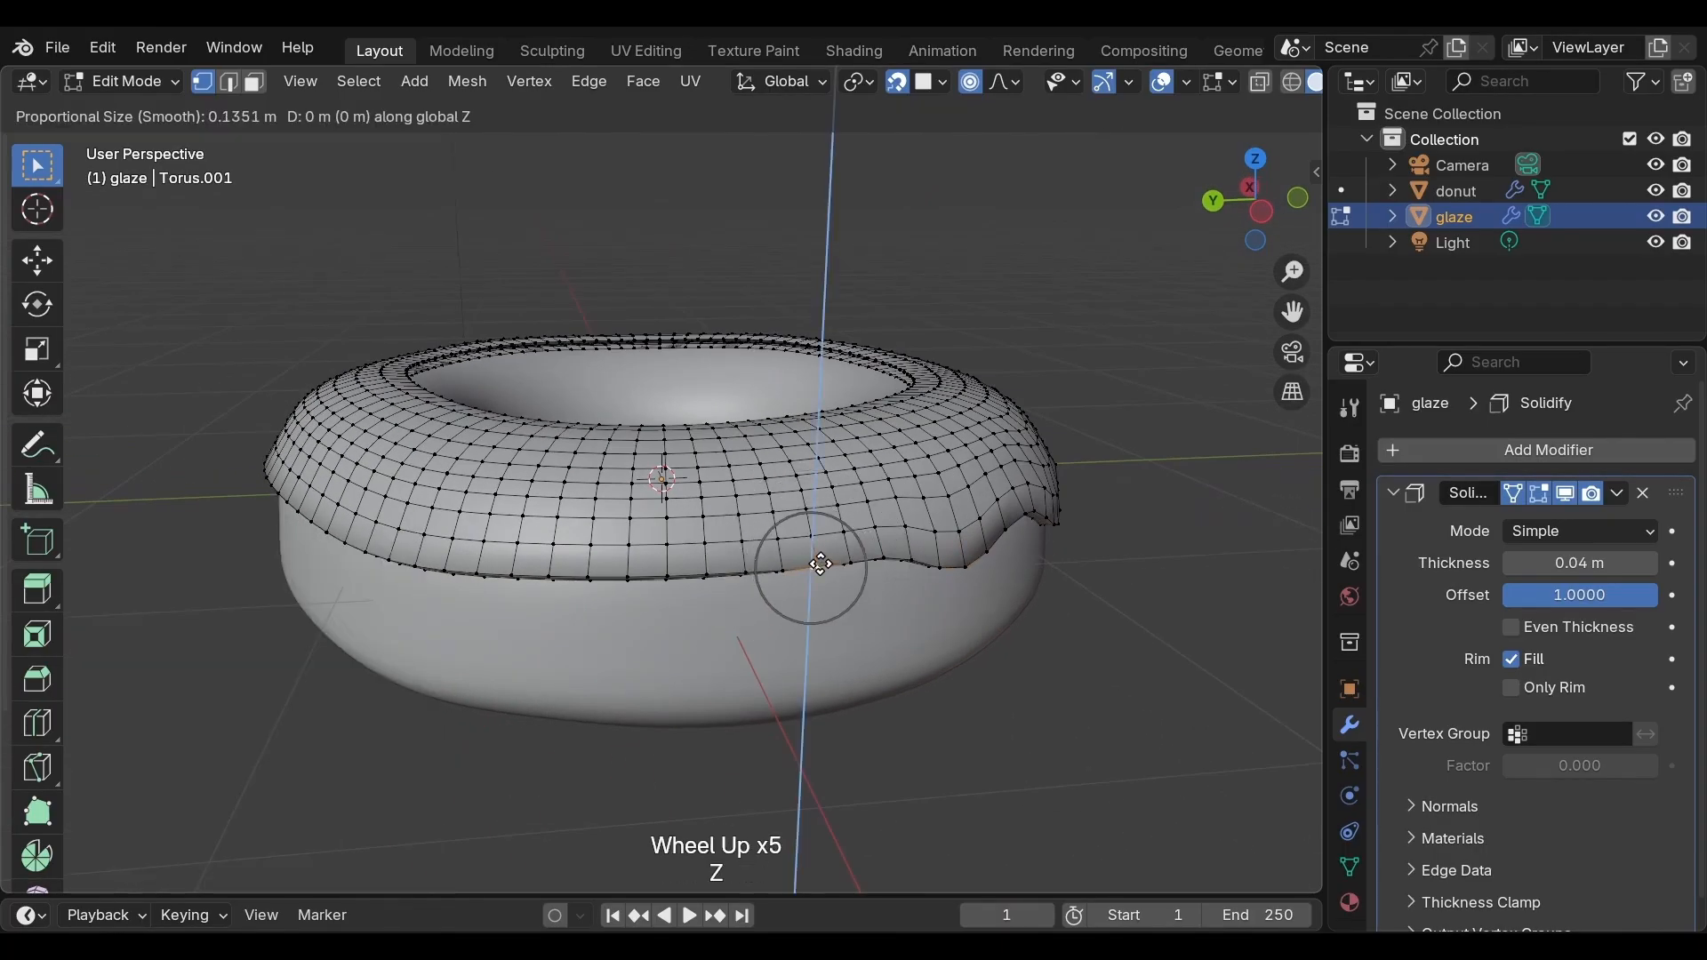
pyautogui.click(822, 588)
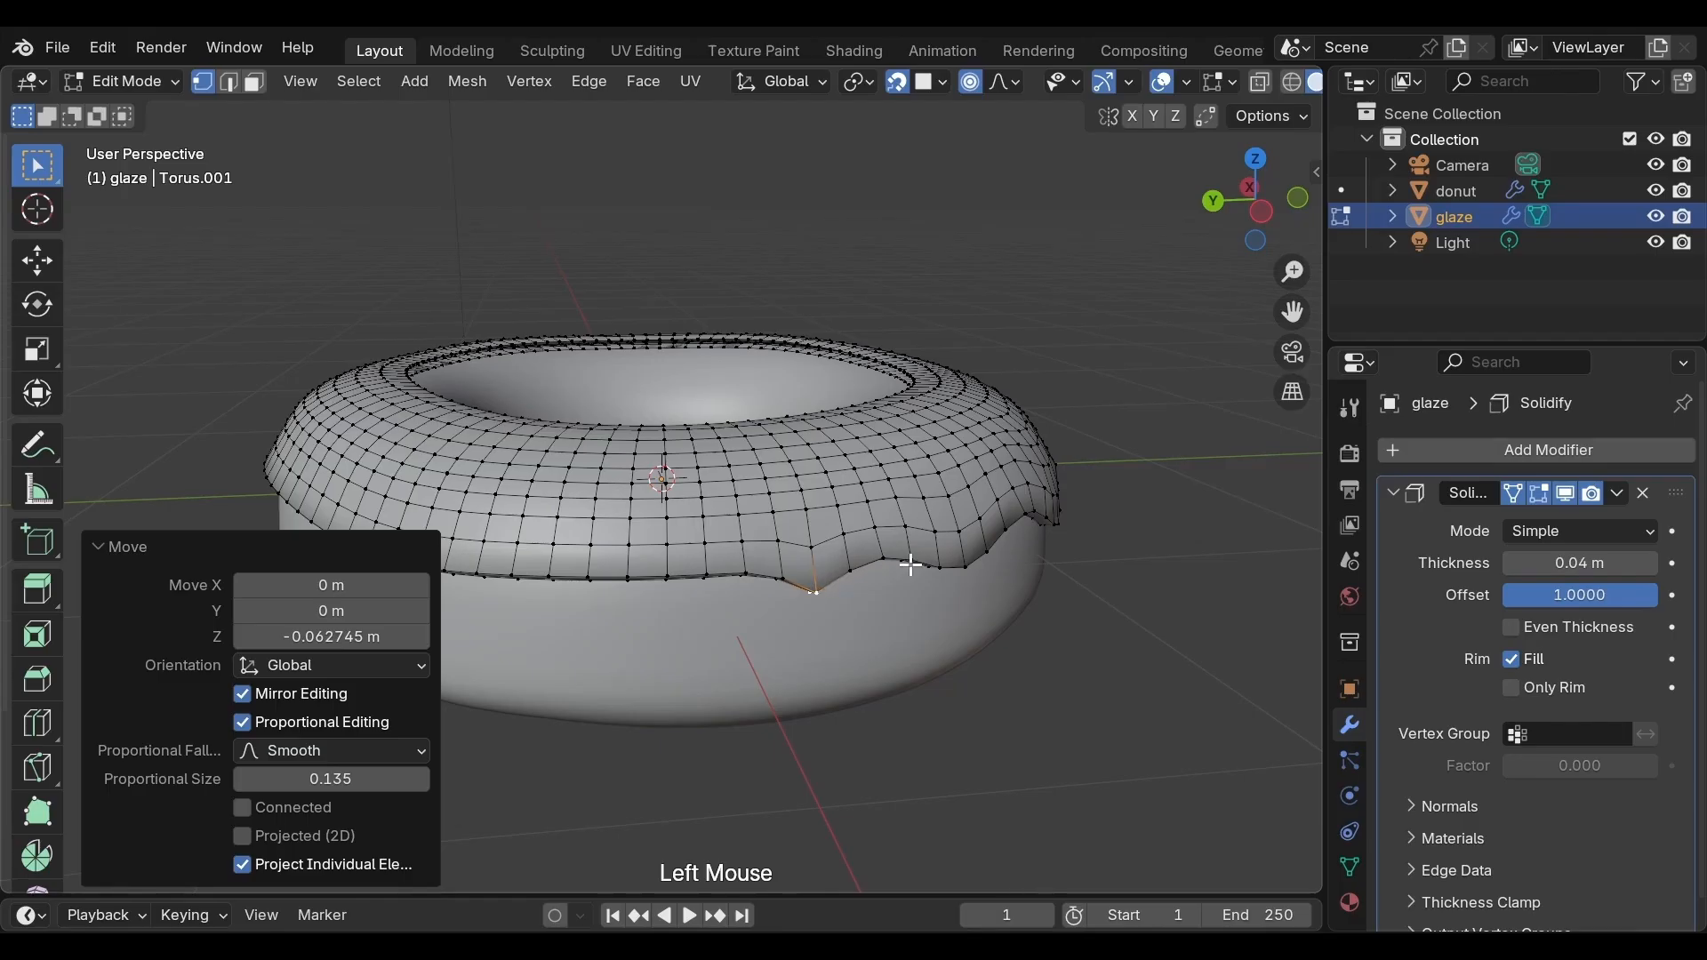
# Orbit to the other side, select a lower-edge vertex and pull it down about 0.15 m along Z with proportional size about 0.39
pyautogui.moveTo(902, 563); pyautogui.dragTo(728, 575, button='middle')
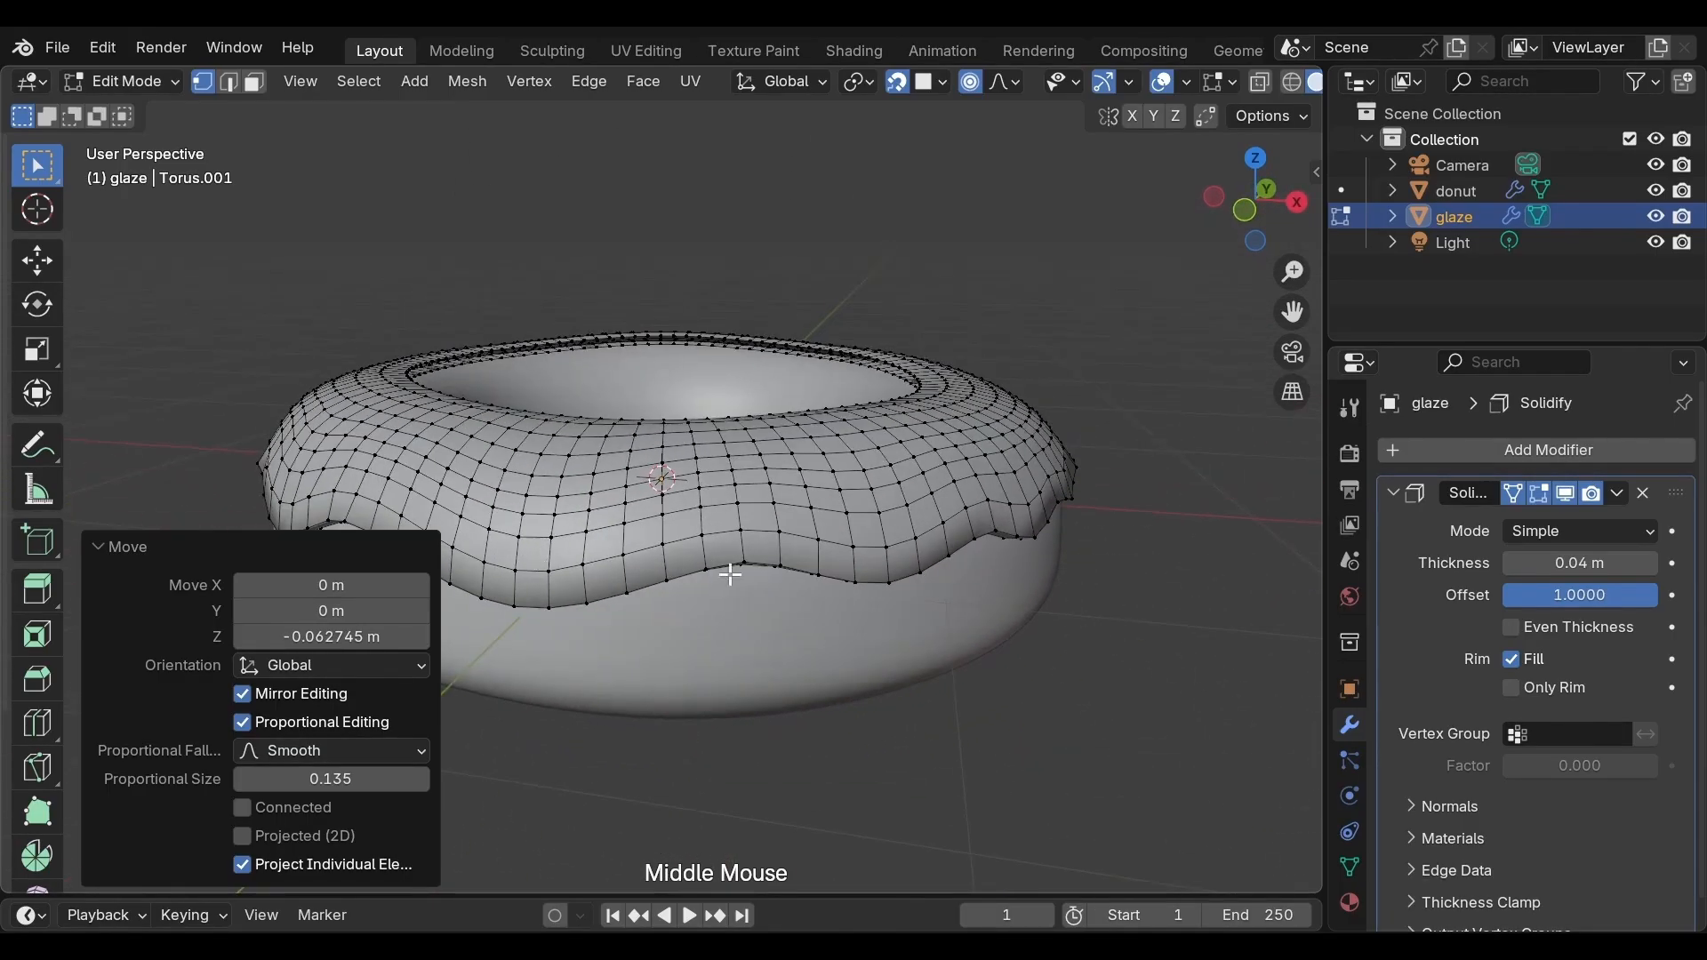
pyautogui.moveTo(1044, 586); pyautogui.dragTo(864, 523, button='middle')
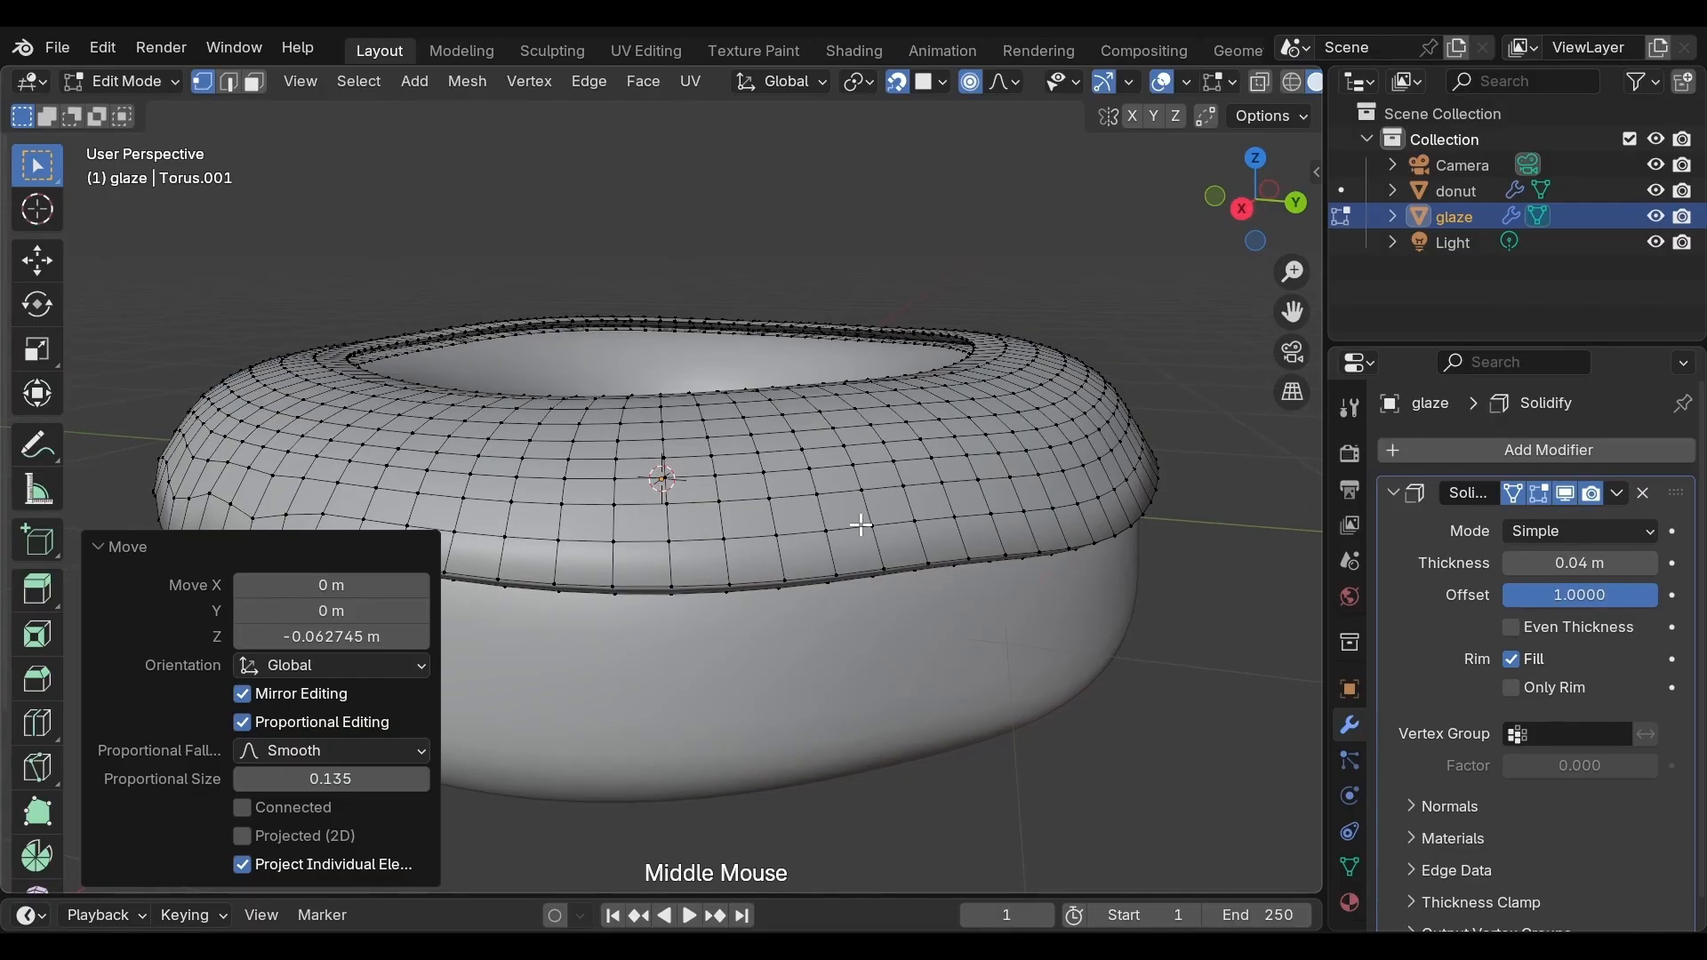
pyautogui.scroll(-1, 864, 523)
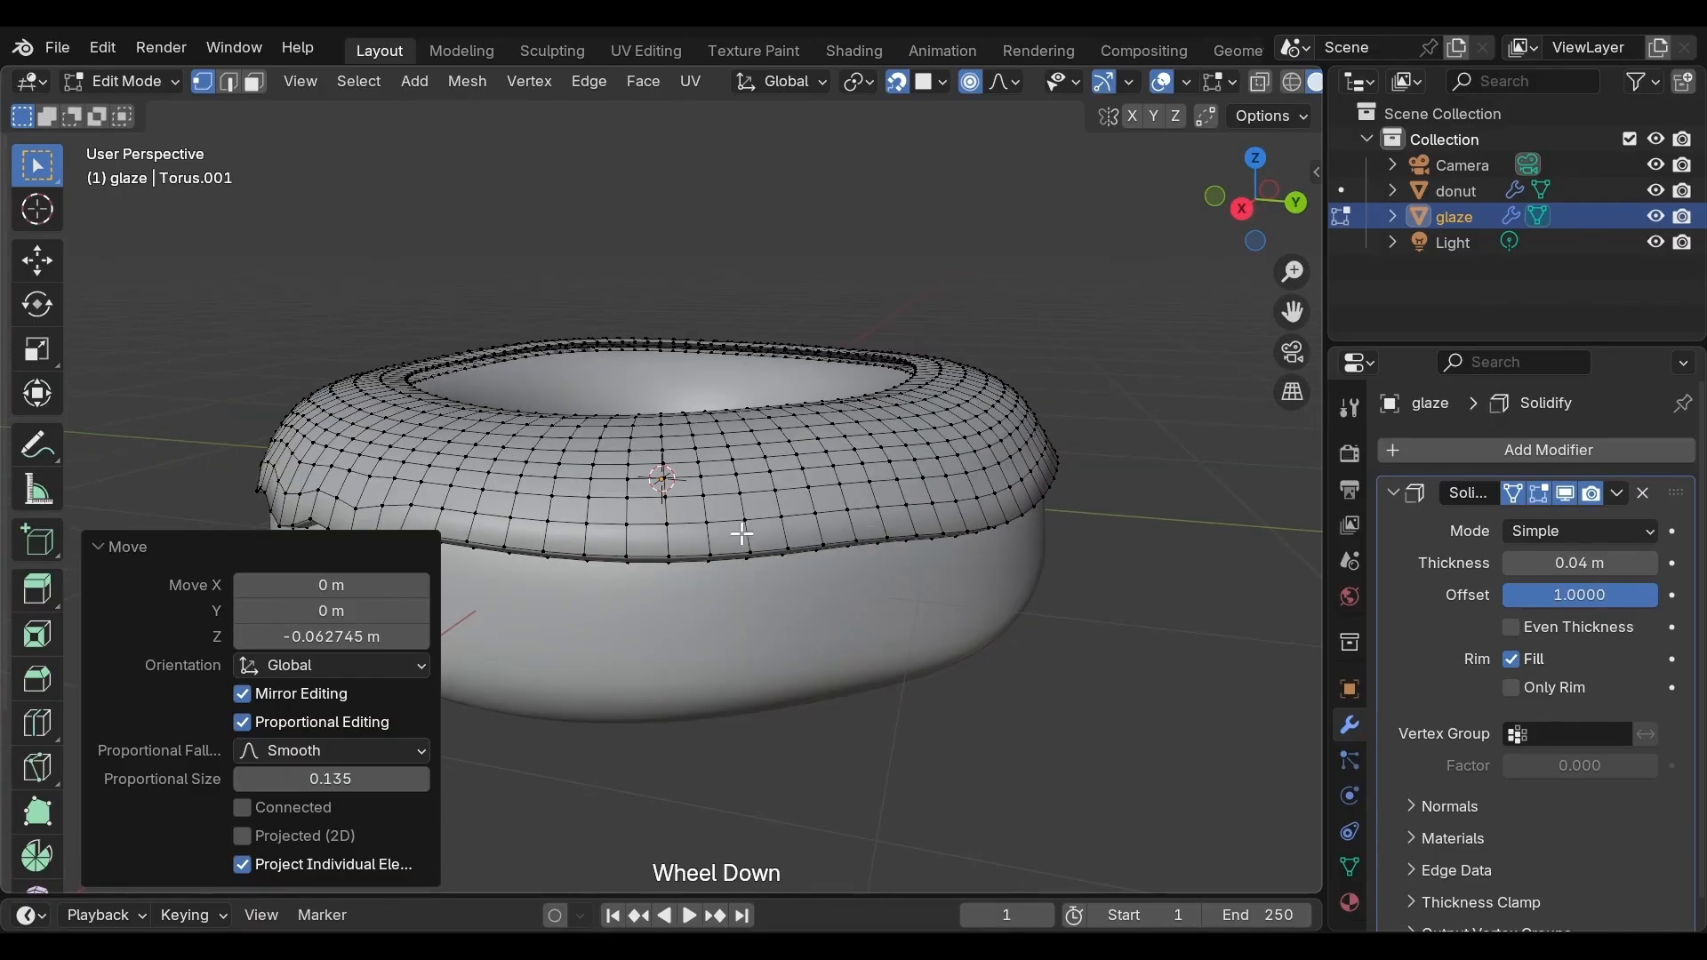
pyautogui.click(580, 556)
pyautogui.scroll(-10, 581, 556)
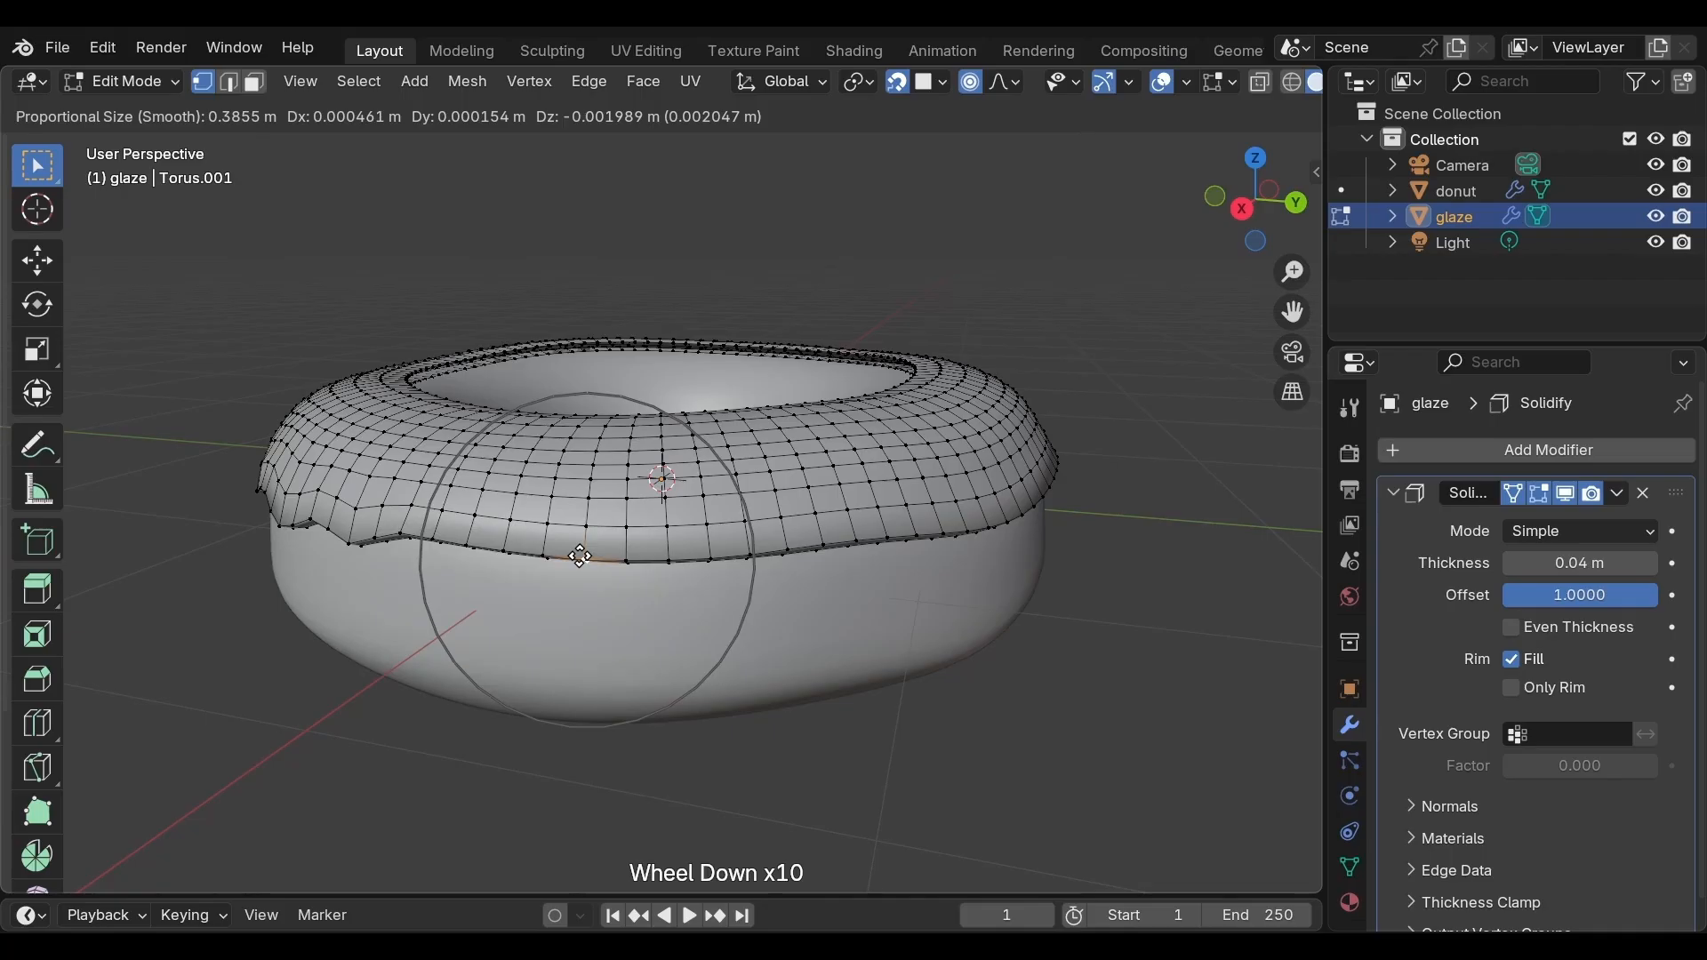
pyautogui.press('z')
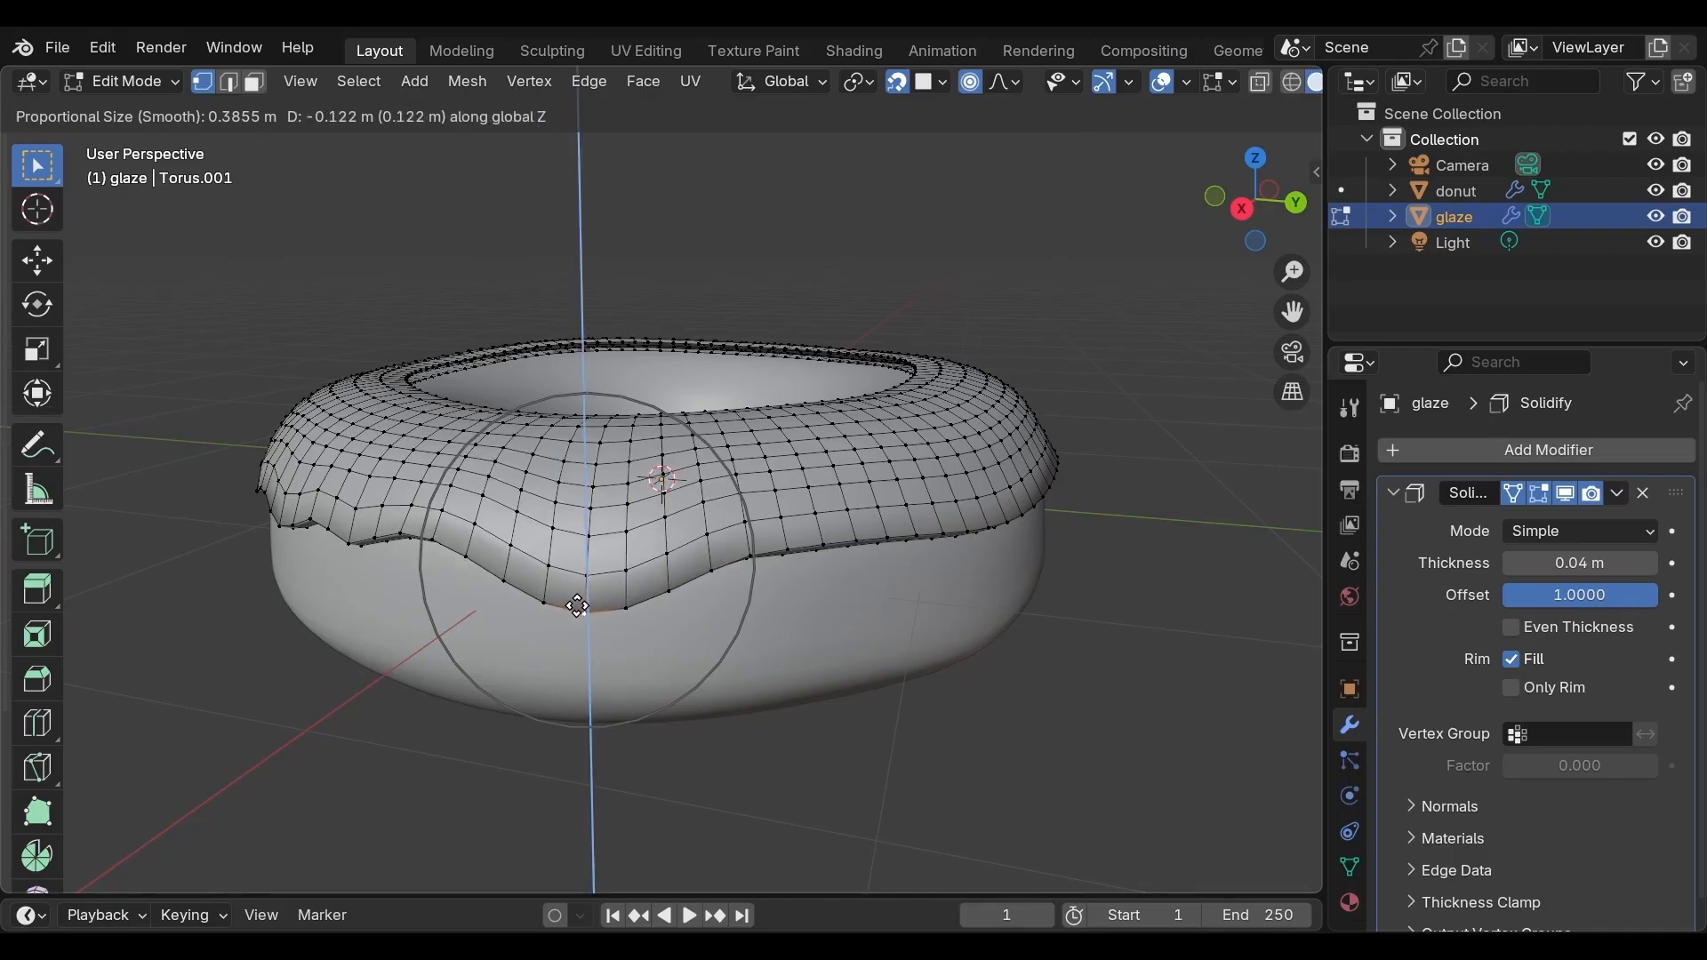
pyautogui.click(579, 616)
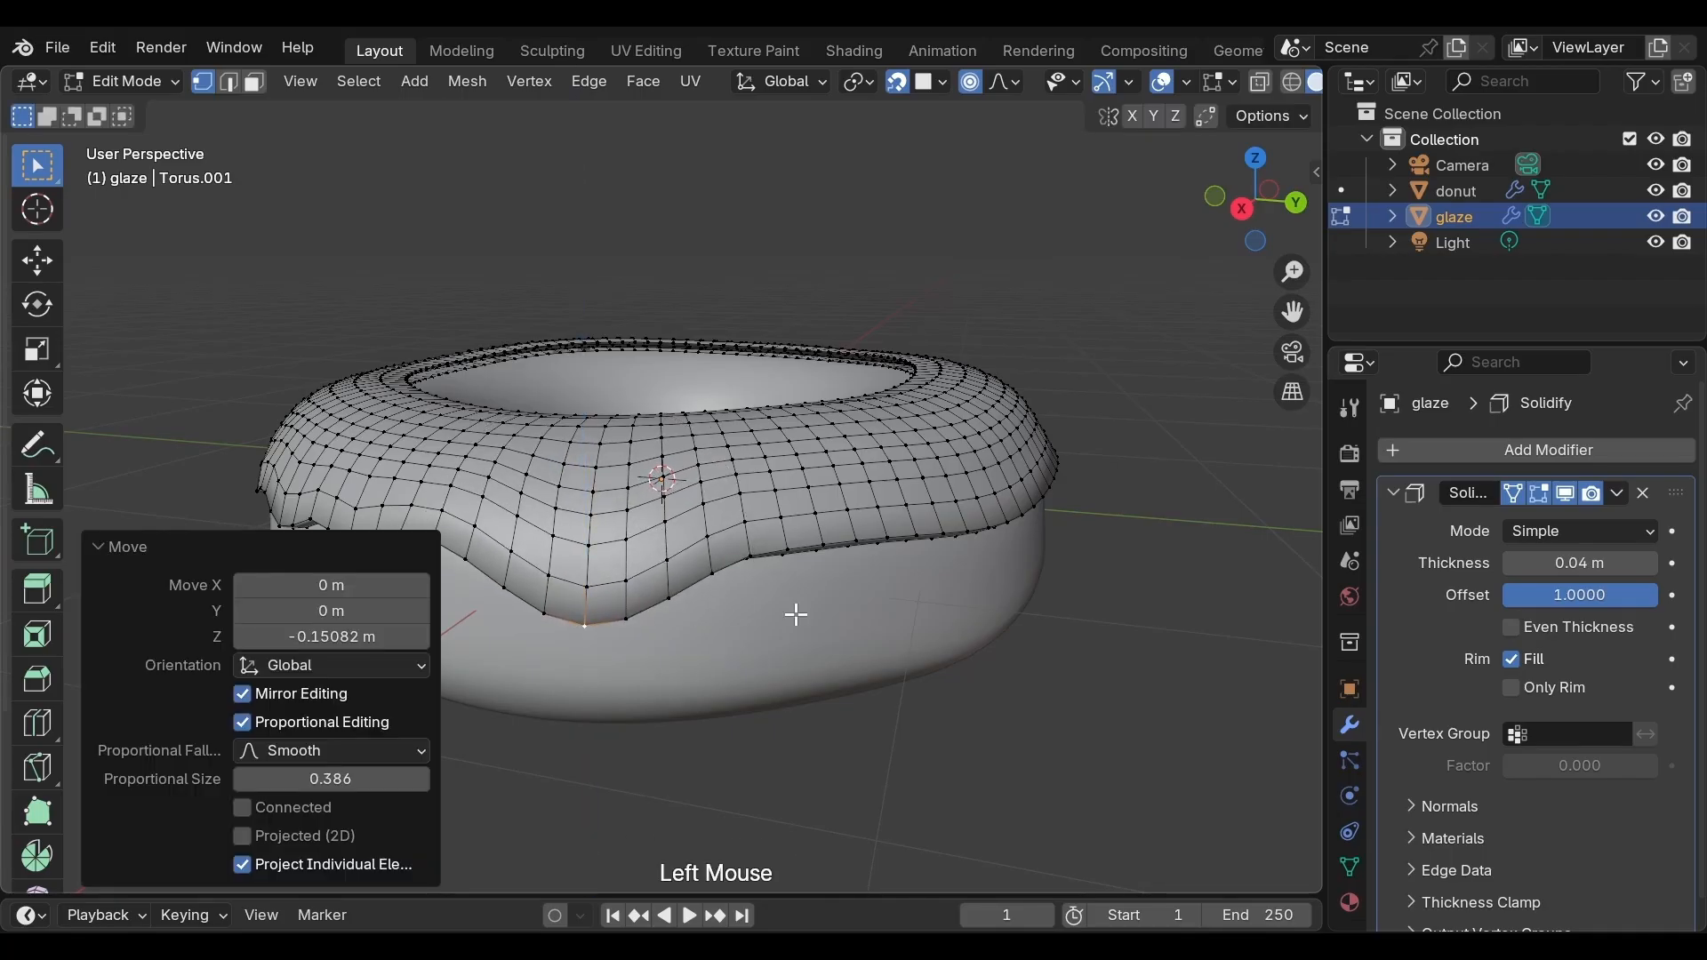
# Select a neighbouring lower-edge vertex of the glaze and pull it down about 0.106 m along Z with proportional size about 0.26
pyautogui.moveTo(796, 614); pyautogui.dragTo(647, 502, button='middle')
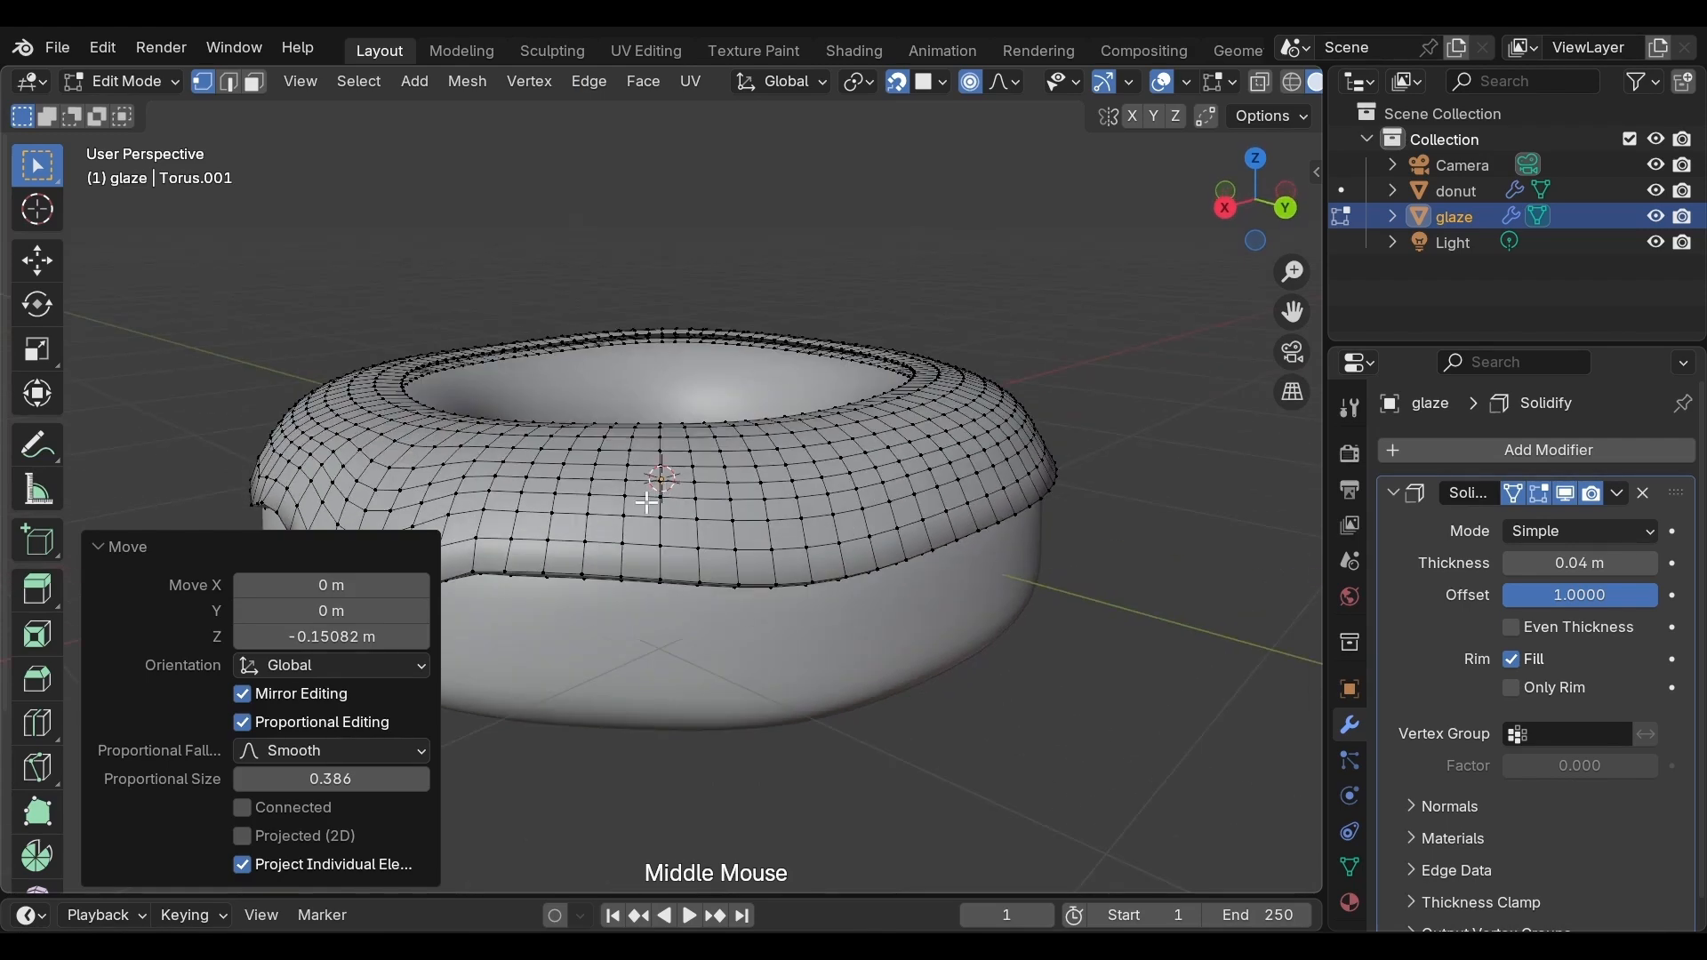
pyautogui.click(611, 574)
pyautogui.press('g')
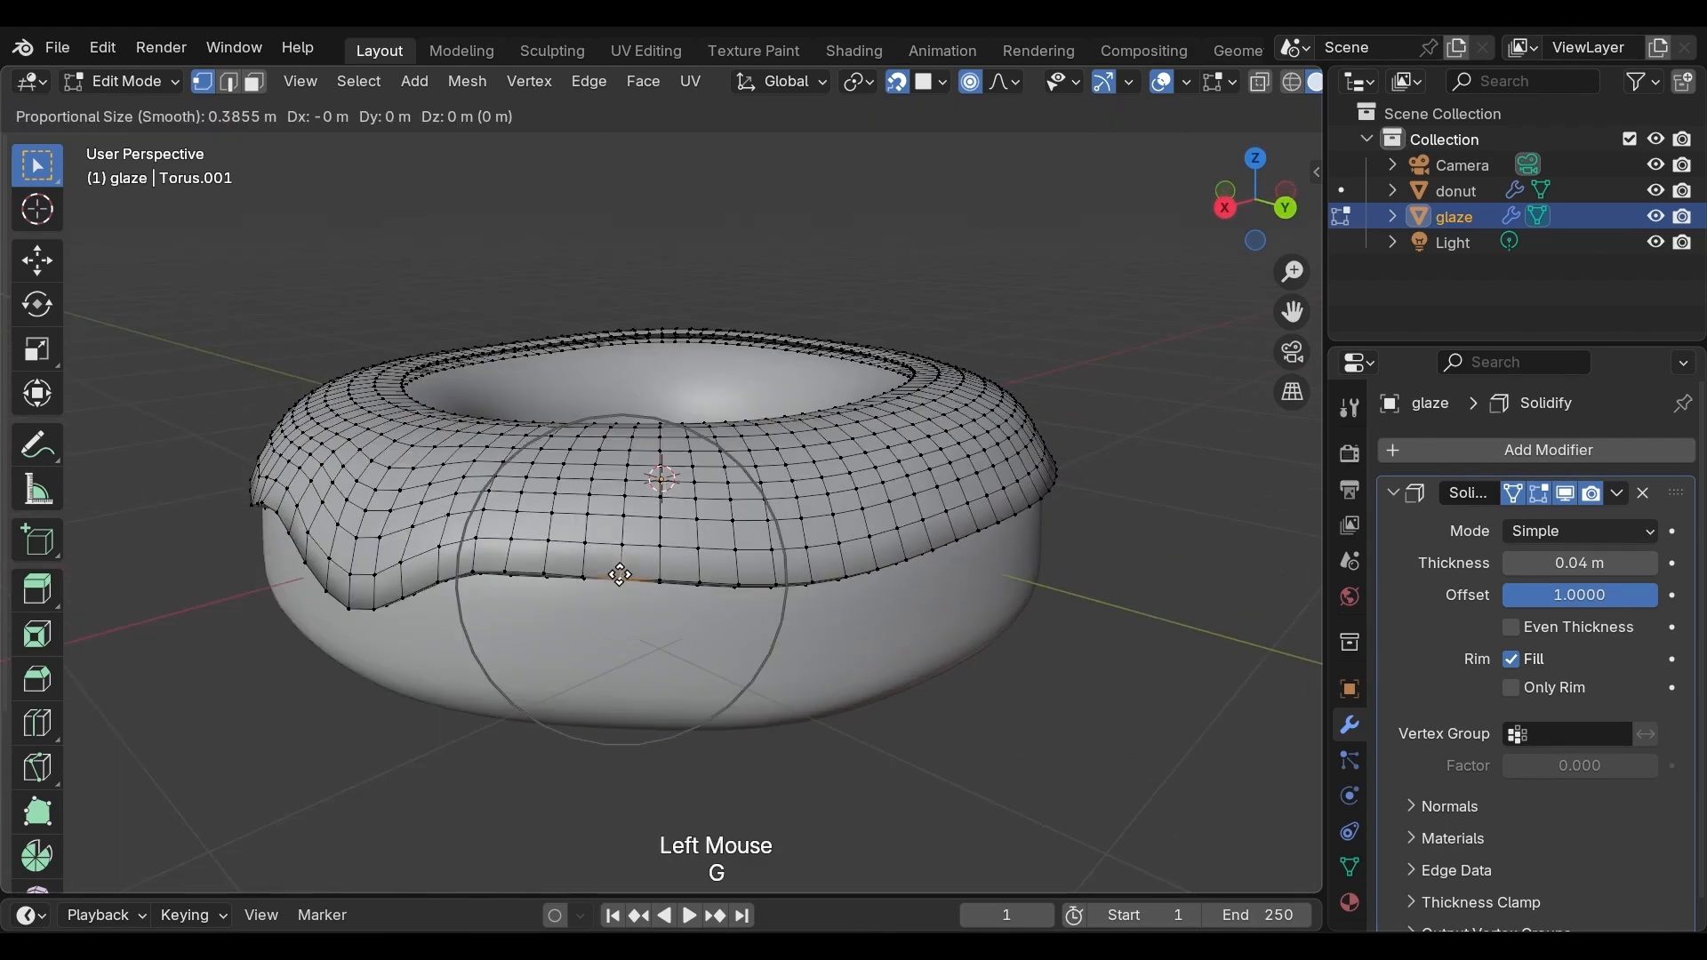
pyautogui.scroll(4, 619, 574)
pyautogui.press('z')
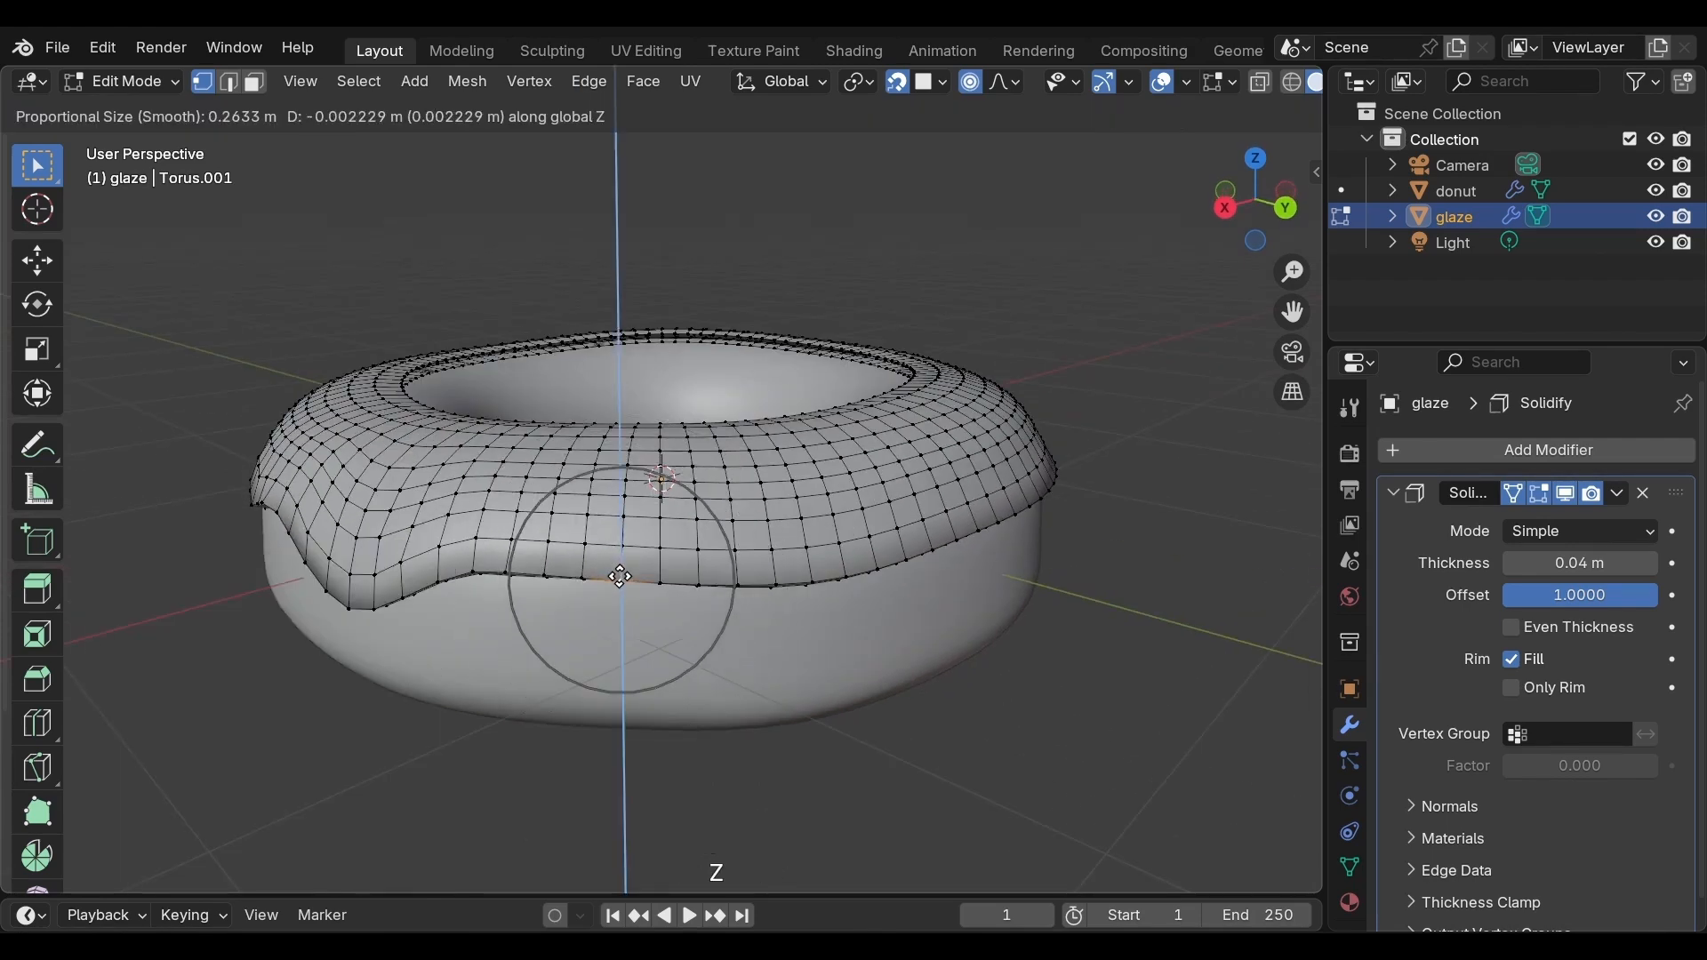
pyautogui.click(619, 615)
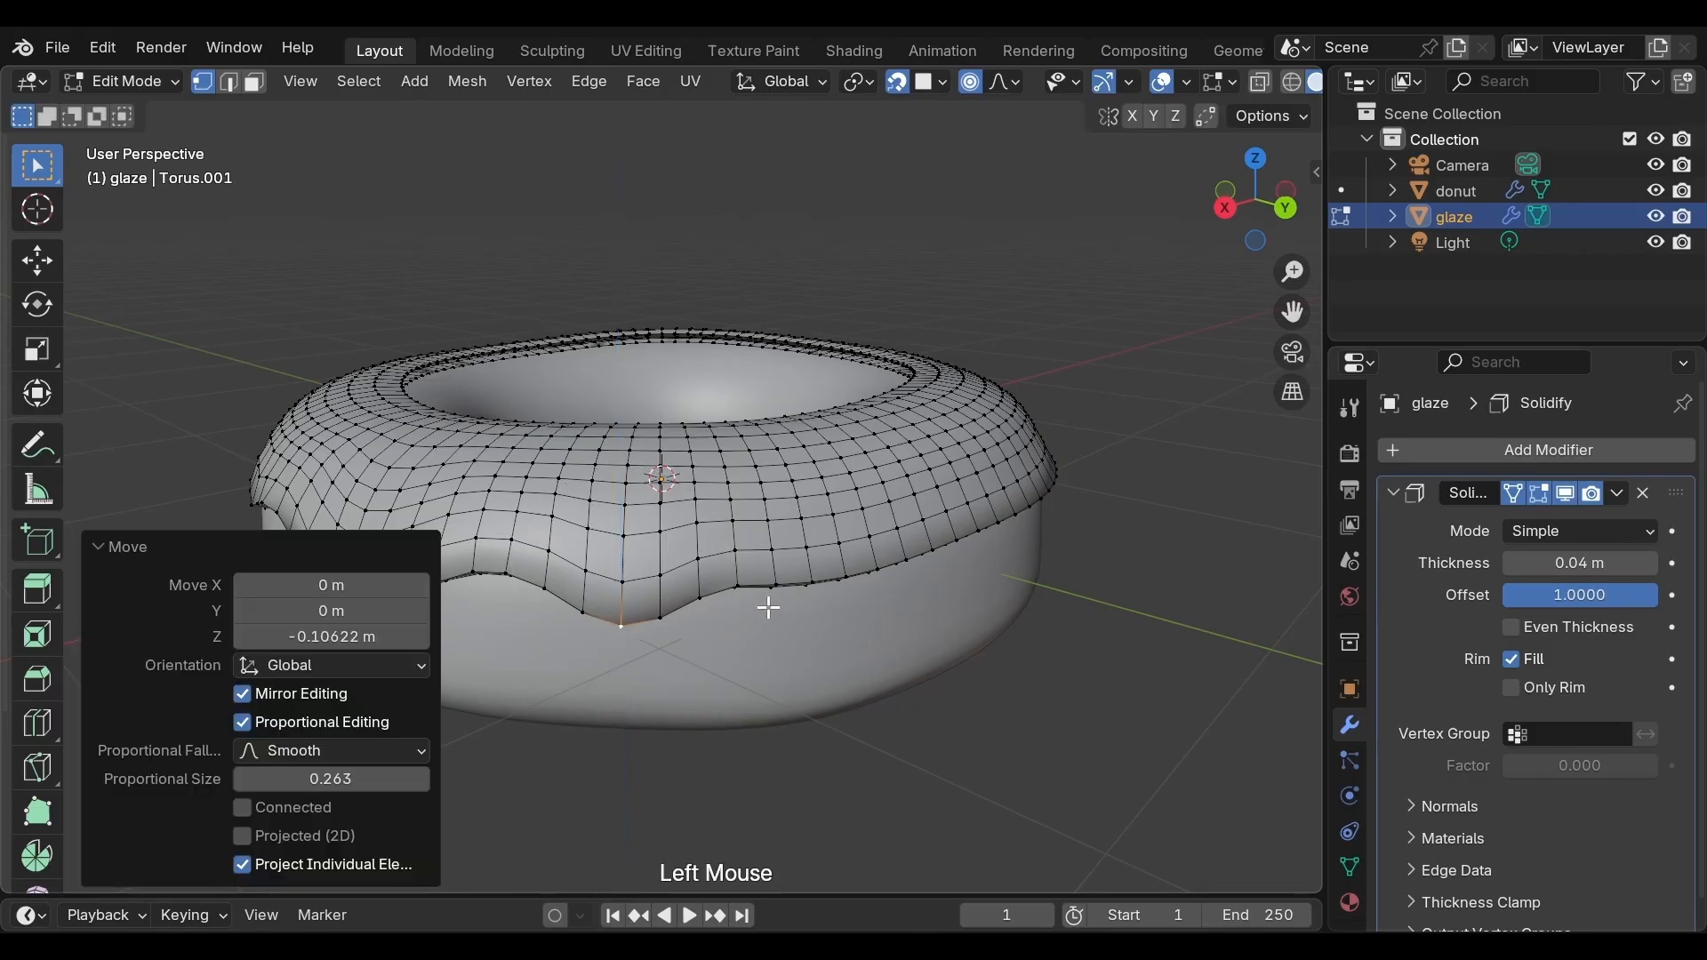
# Select another lower-edge vertex further round and lower it about 0.071 m along Z with proportional size about 0.2
pyautogui.moveTo(766, 602); pyautogui.dragTo(685, 579, button='middle')
pyautogui.scroll(2, 686, 579)
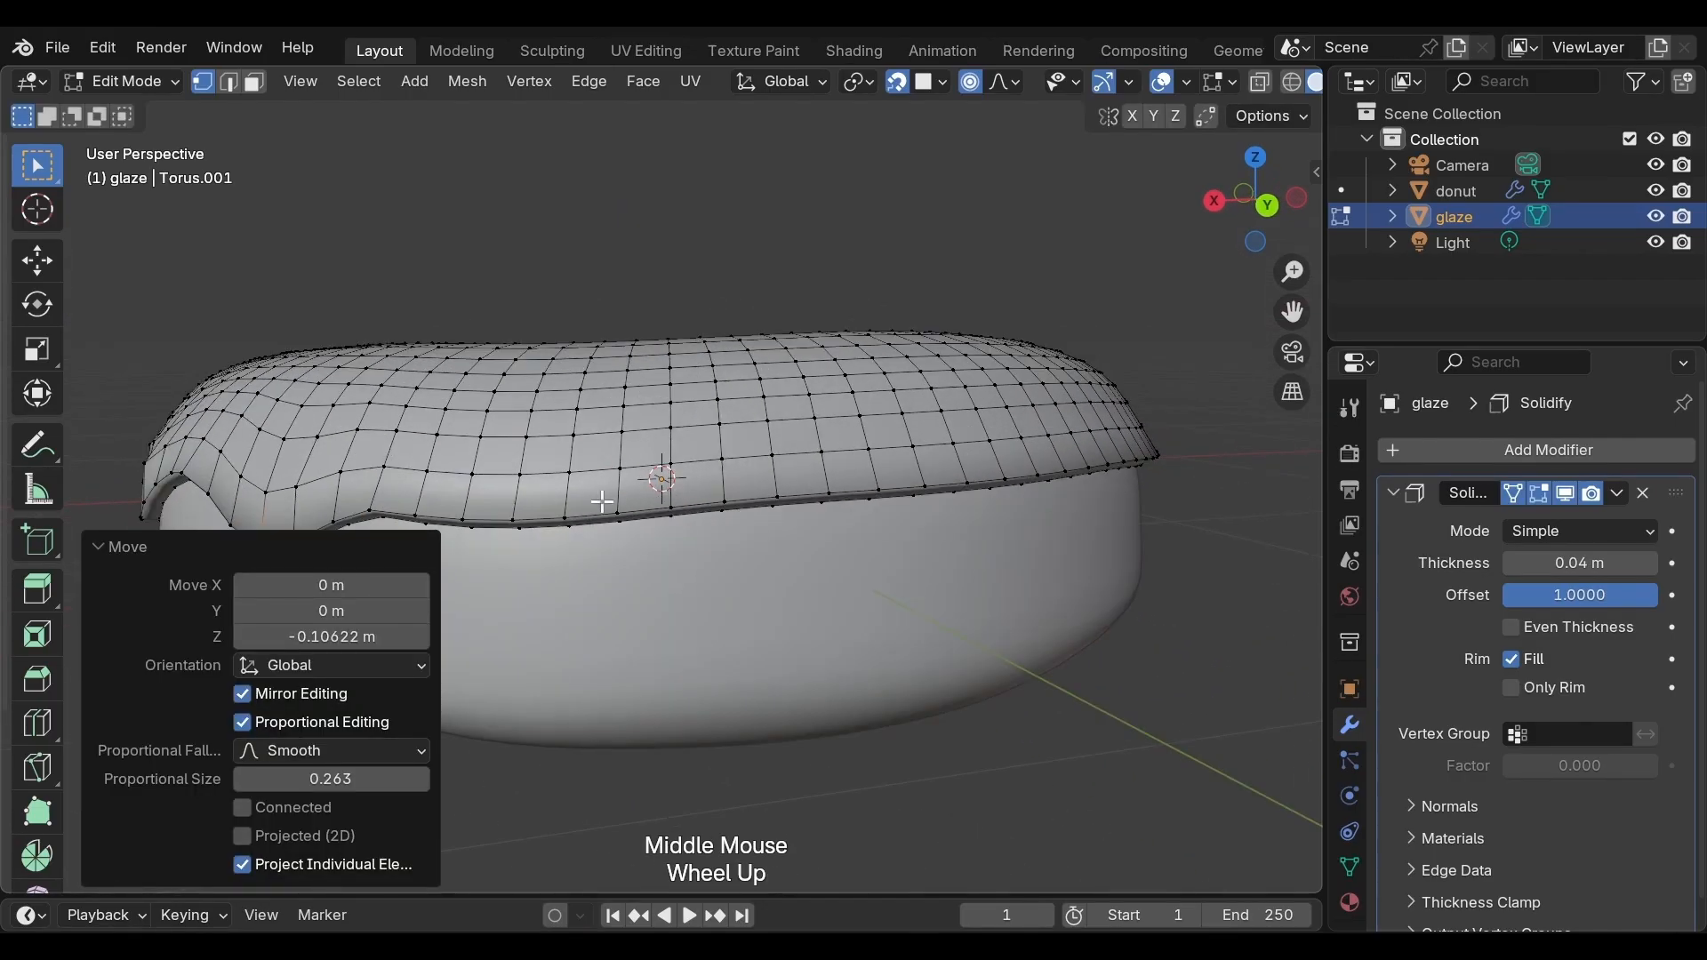
pyautogui.click(569, 518)
pyautogui.press('g')
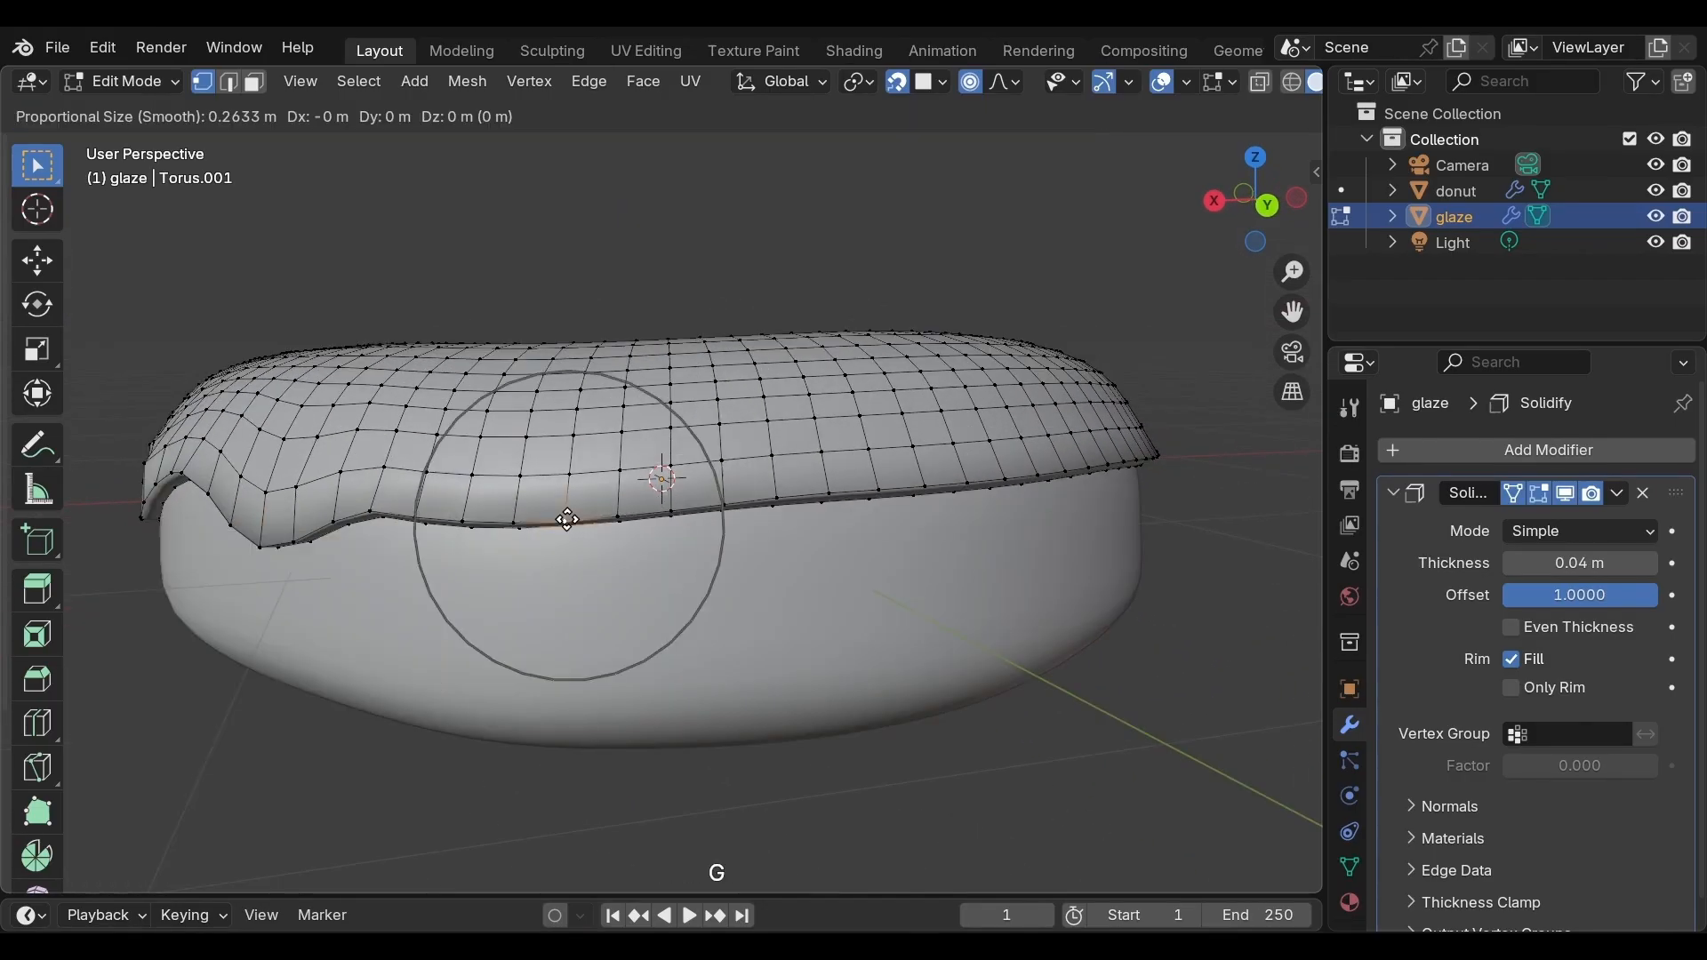
pyautogui.scroll(3, 569, 518)
pyautogui.press('z')
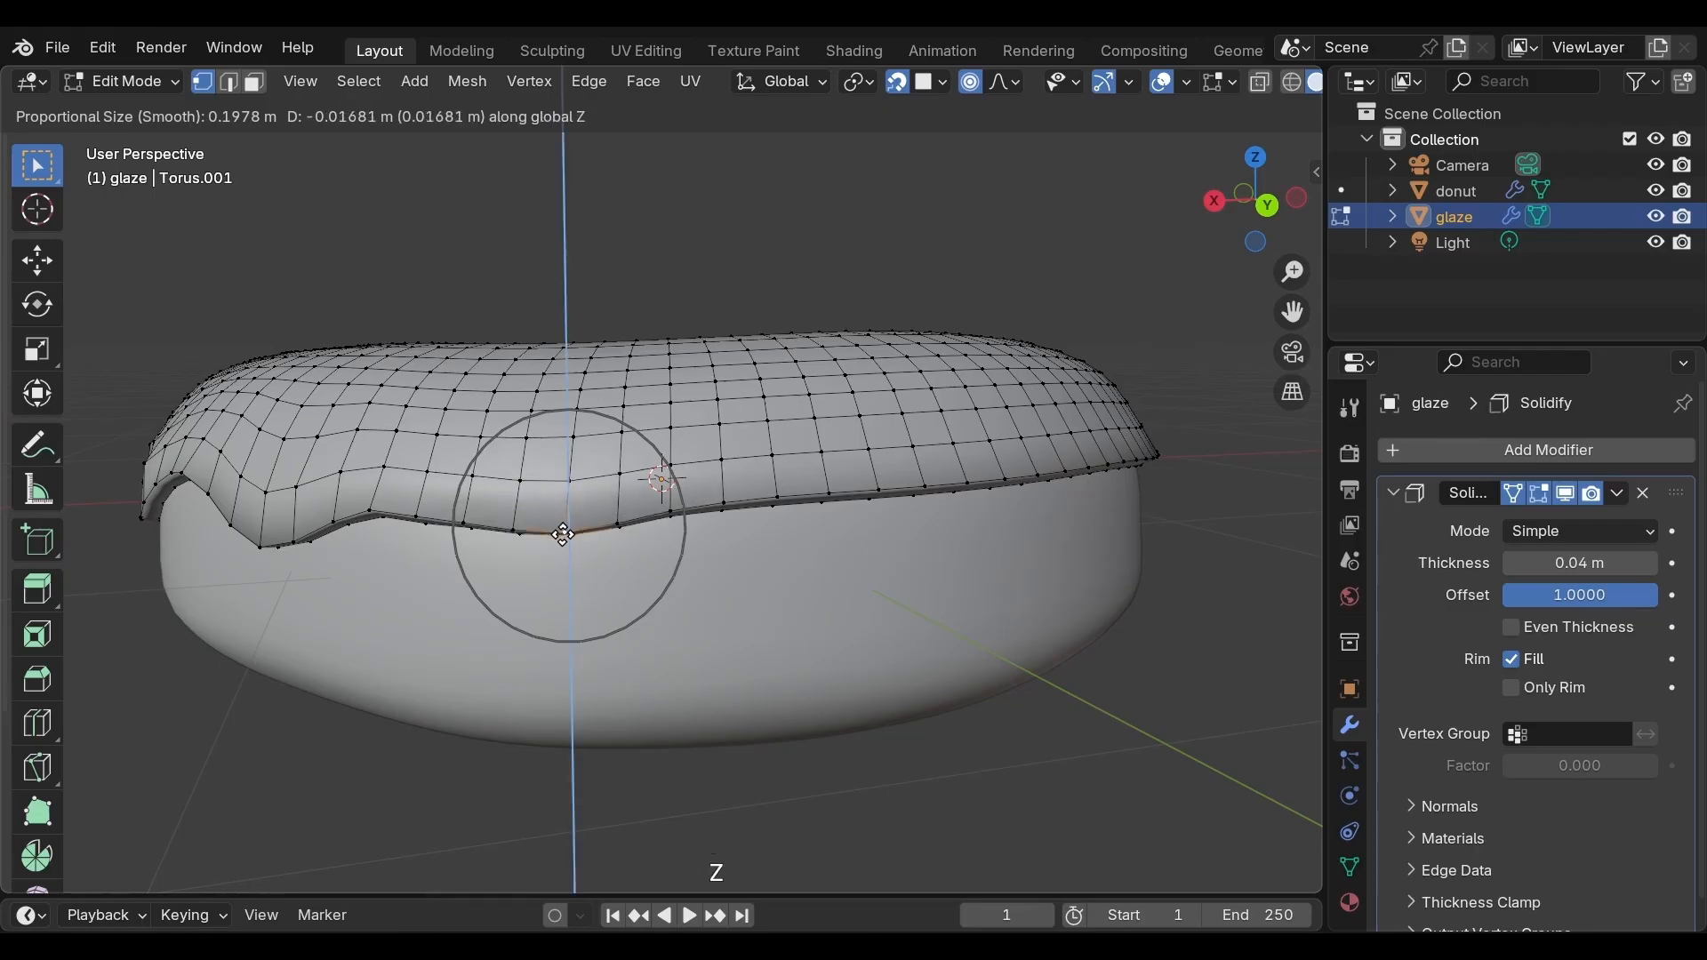
pyautogui.click(562, 558)
# Select the next lower-edge vertex and lower it about 0.051 m along Z with proportional size about 0.12
pyautogui.moveTo(703, 545); pyautogui.dragTo(678, 545, button='middle')
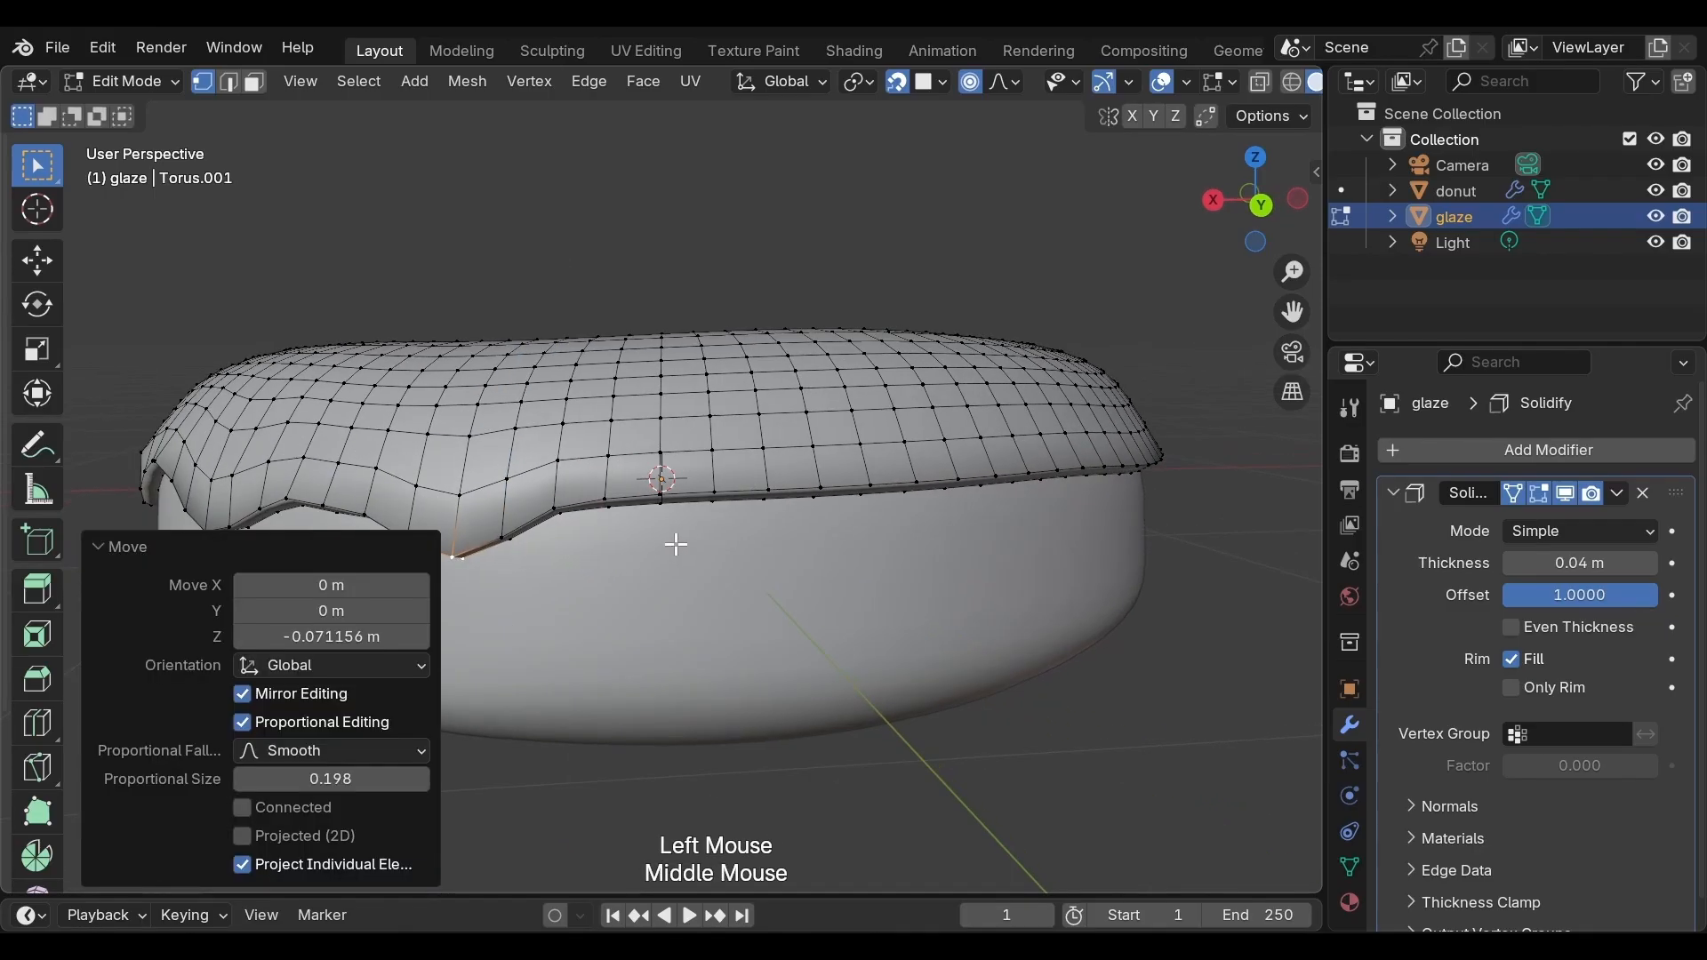
pyautogui.click(662, 489)
pyautogui.press('g')
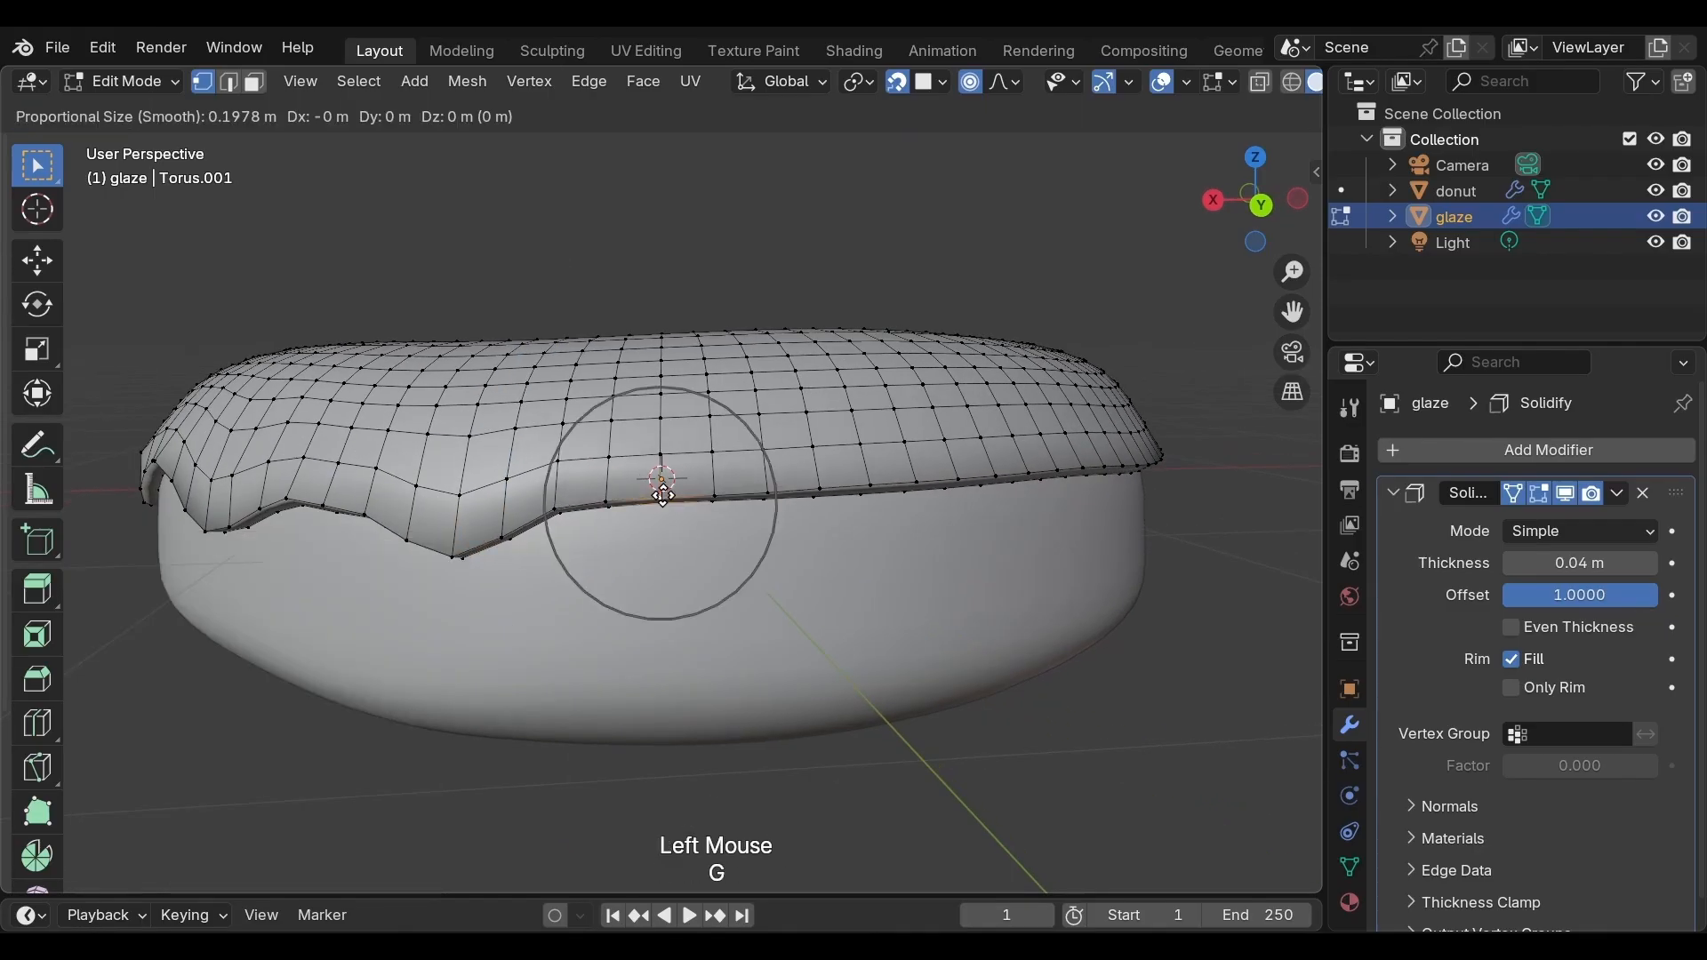
pyautogui.scroll(5, 662, 494)
pyautogui.press('z')
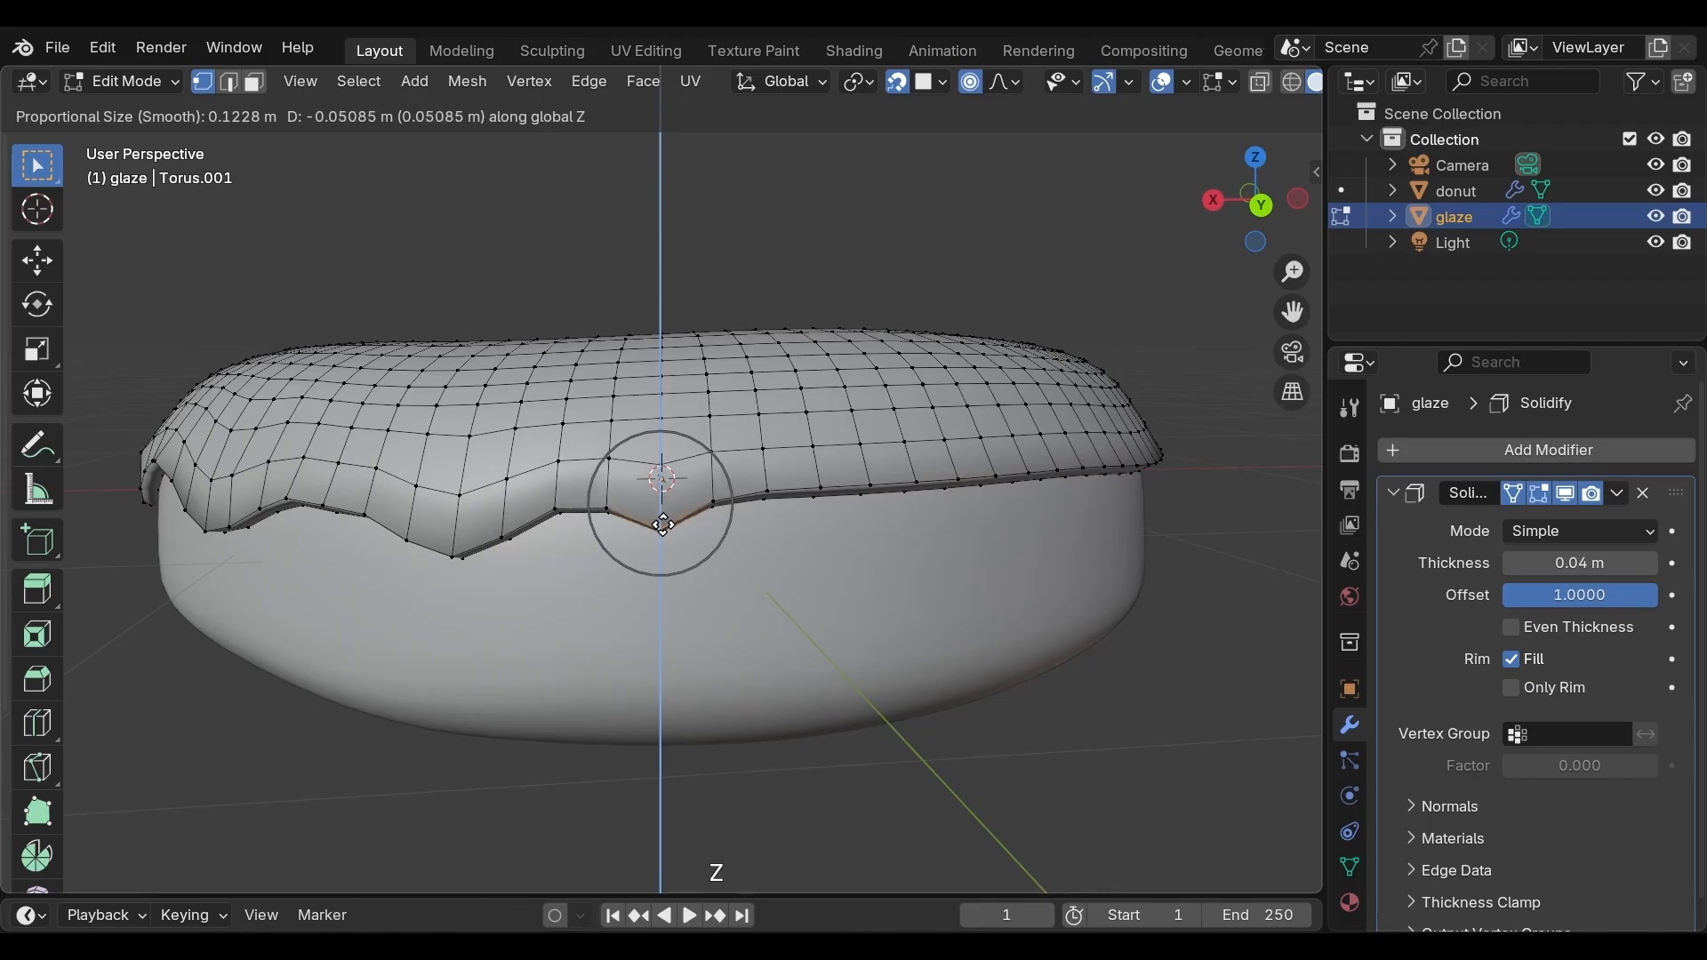
pyautogui.click(663, 525)
# Select a lower-edge vertex on the near side and pull it down about 0.143 m along Z with proportional size about 0.35
pyautogui.moveTo(805, 530); pyautogui.dragTo(678, 537, button='middle')
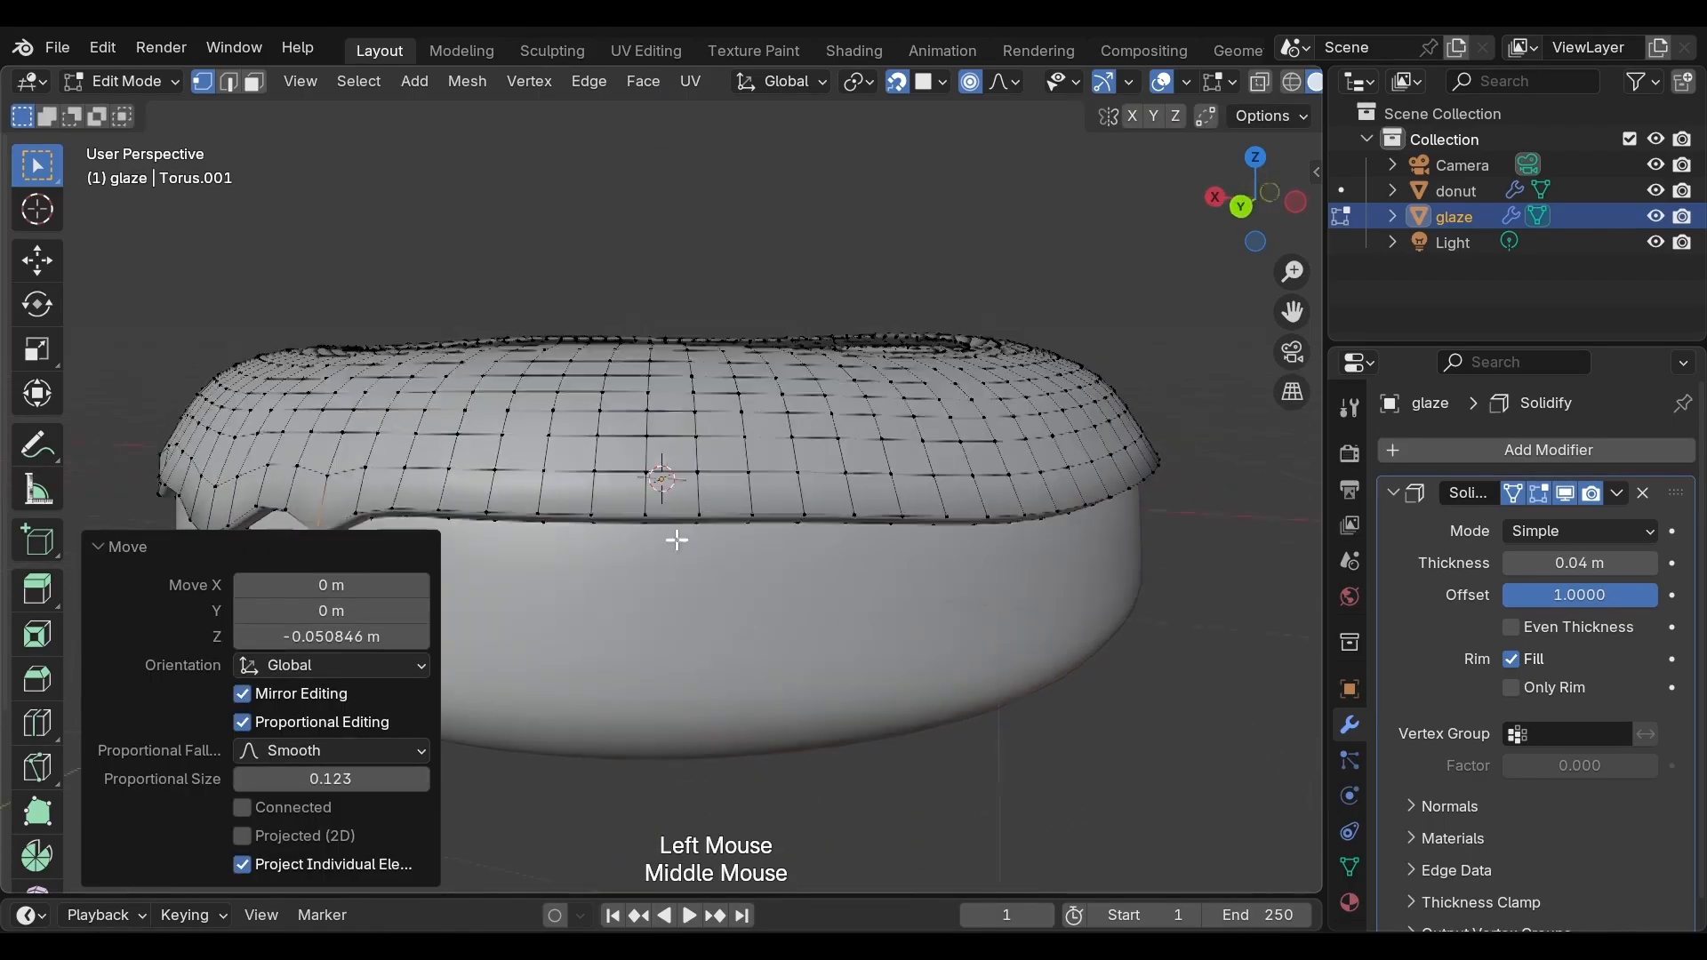
pyautogui.scroll(1, 708, 537)
pyautogui.scroll(-2, 711, 540)
pyautogui.click(680, 503)
pyautogui.press('g')
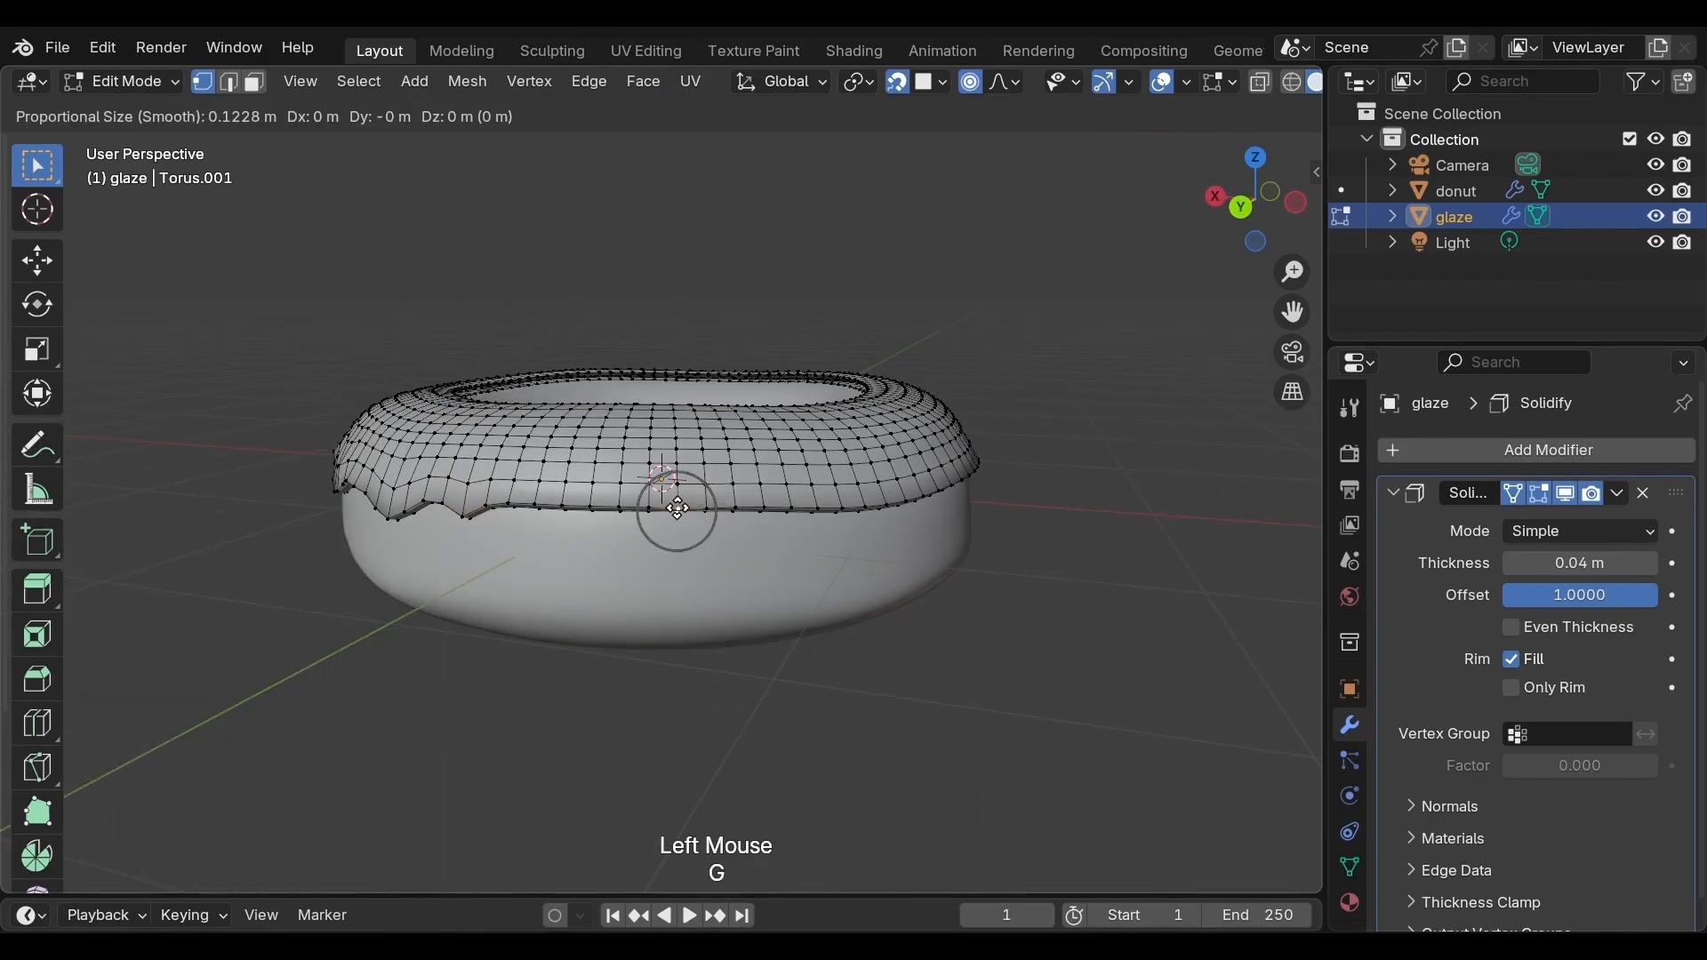
pyautogui.scroll(3, 677, 507)
pyautogui.scroll(-8, 677, 508)
pyautogui.press('z')
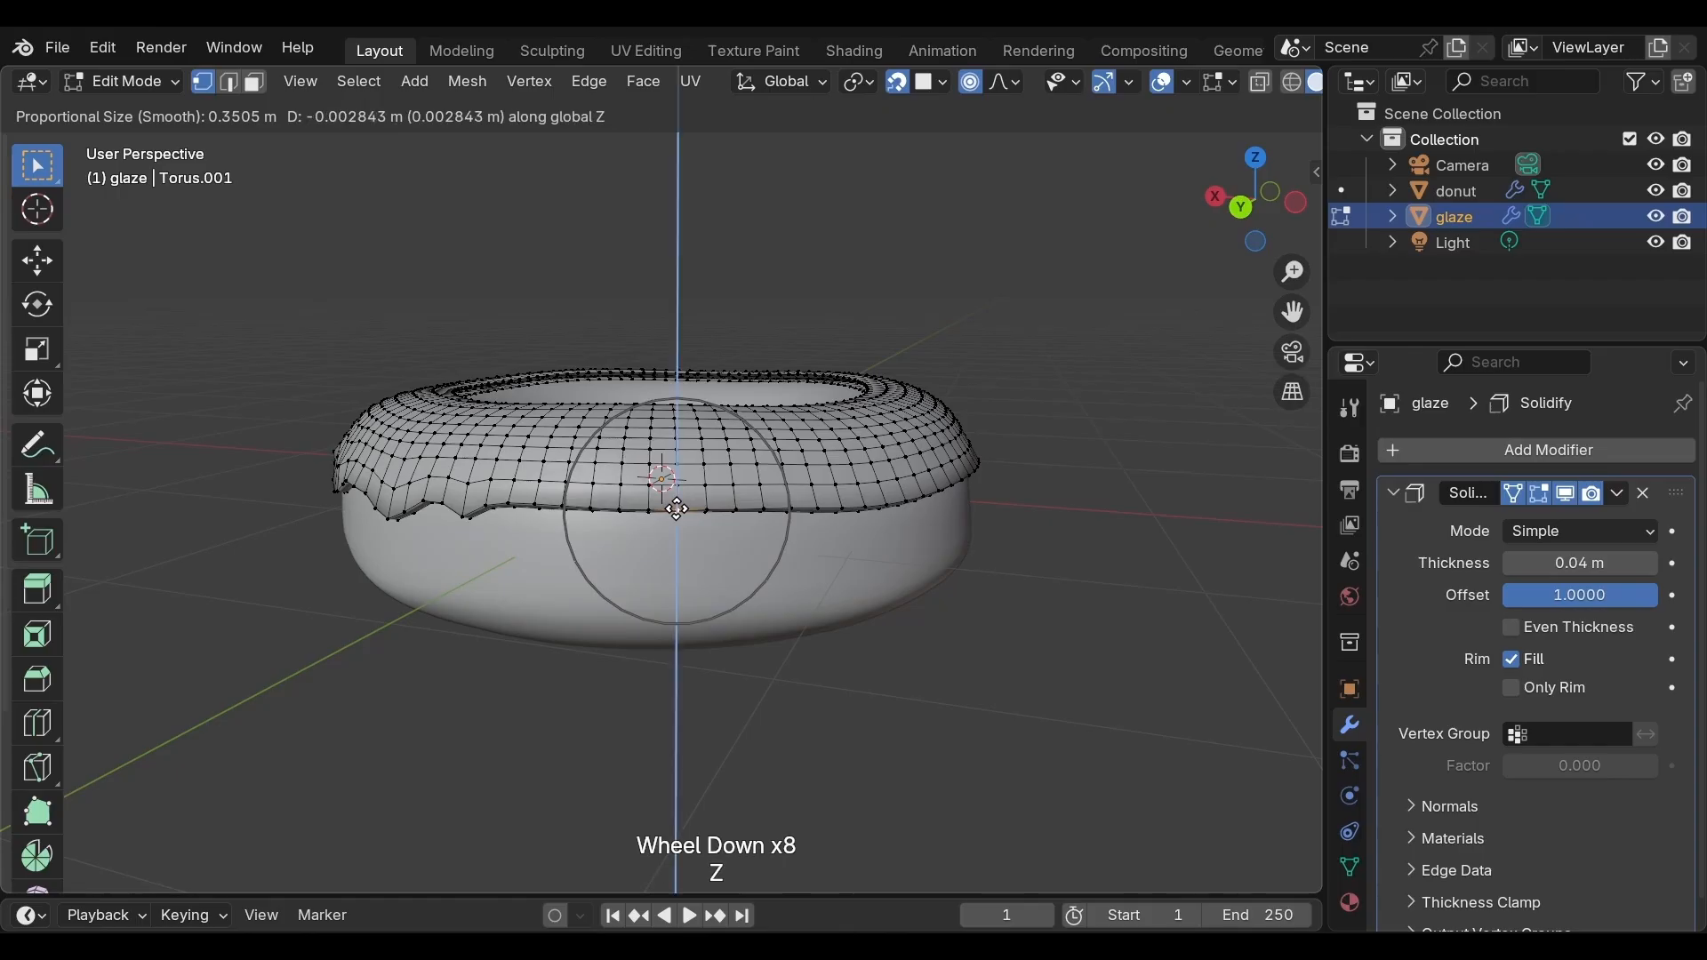
pyautogui.click(735, 552)
# Select another lower-edge vertex and lower it about 0.06 m along Z with proportional size about 0.26
pyautogui.moveTo(735, 552); pyautogui.dragTo(656, 613, button='middle')
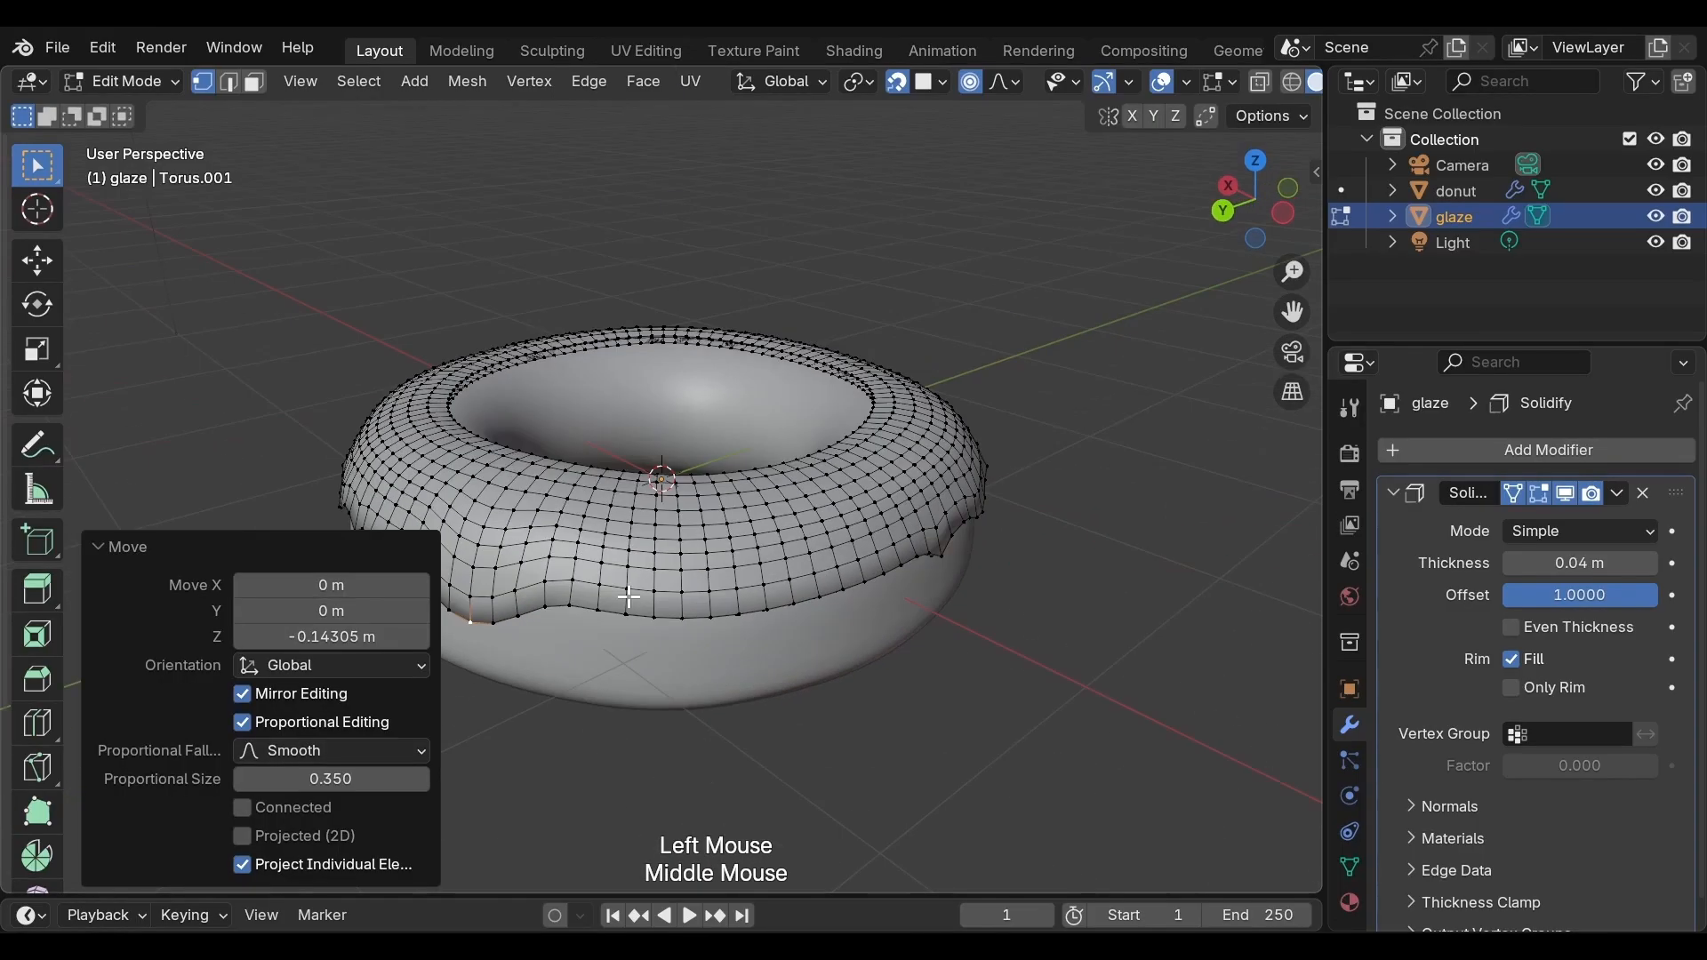
pyautogui.click(655, 613)
pyautogui.press('g')
pyautogui.scroll(3, 655, 614)
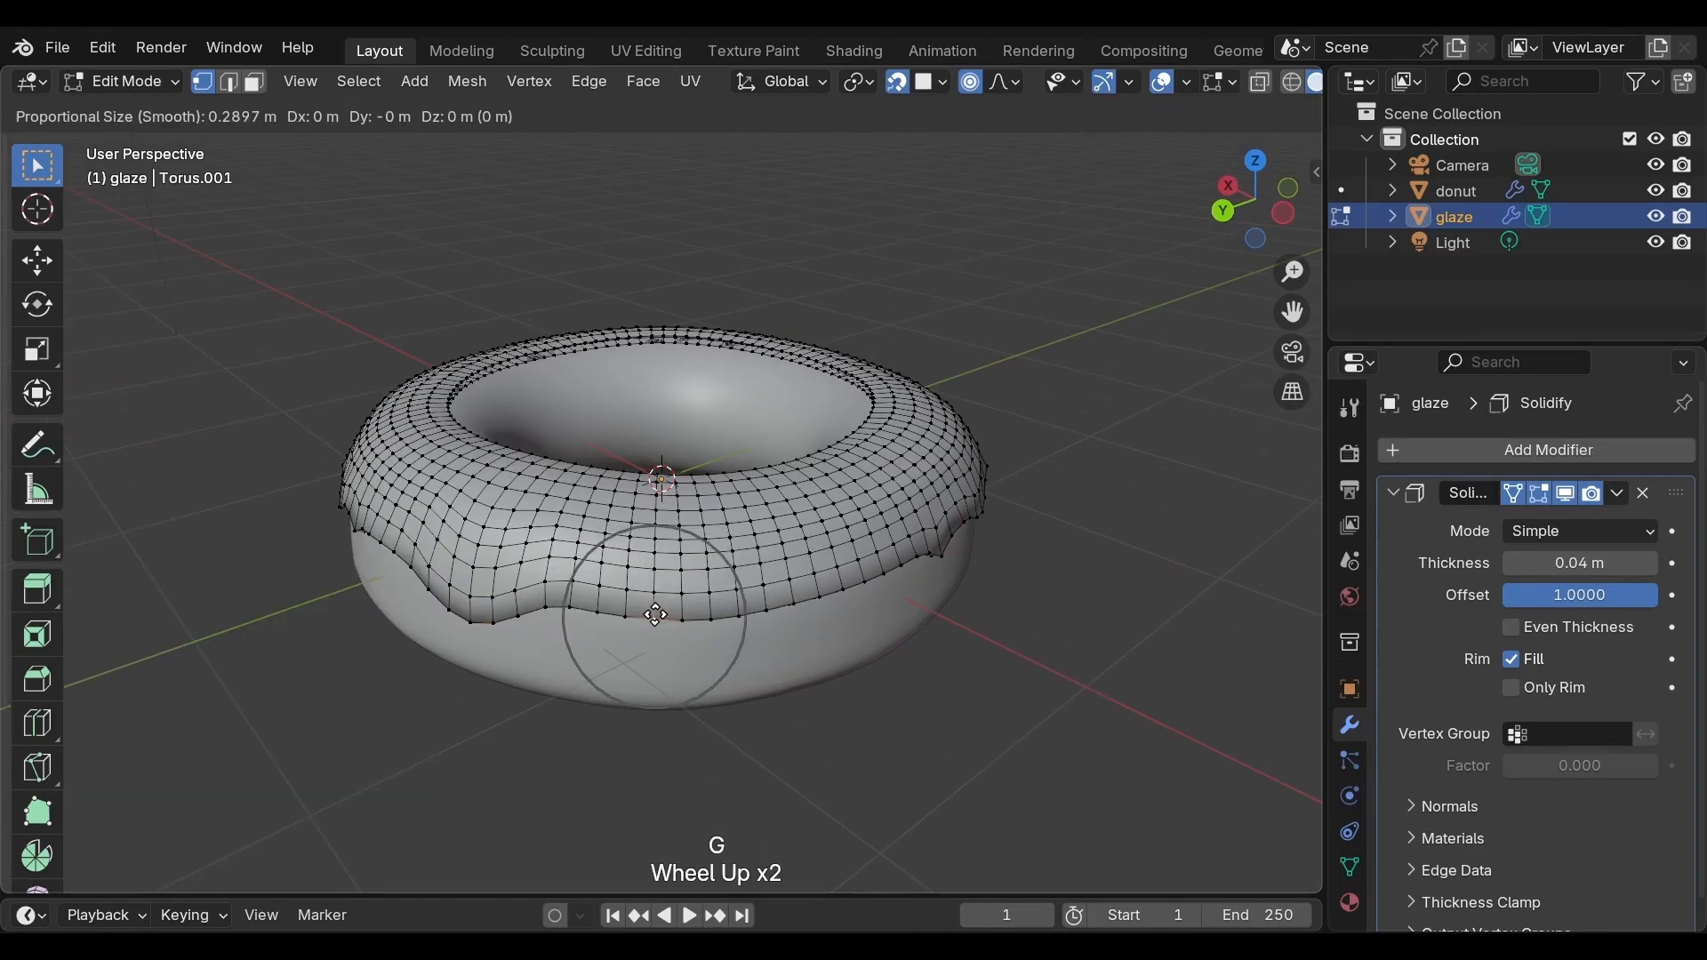
pyautogui.press('z')
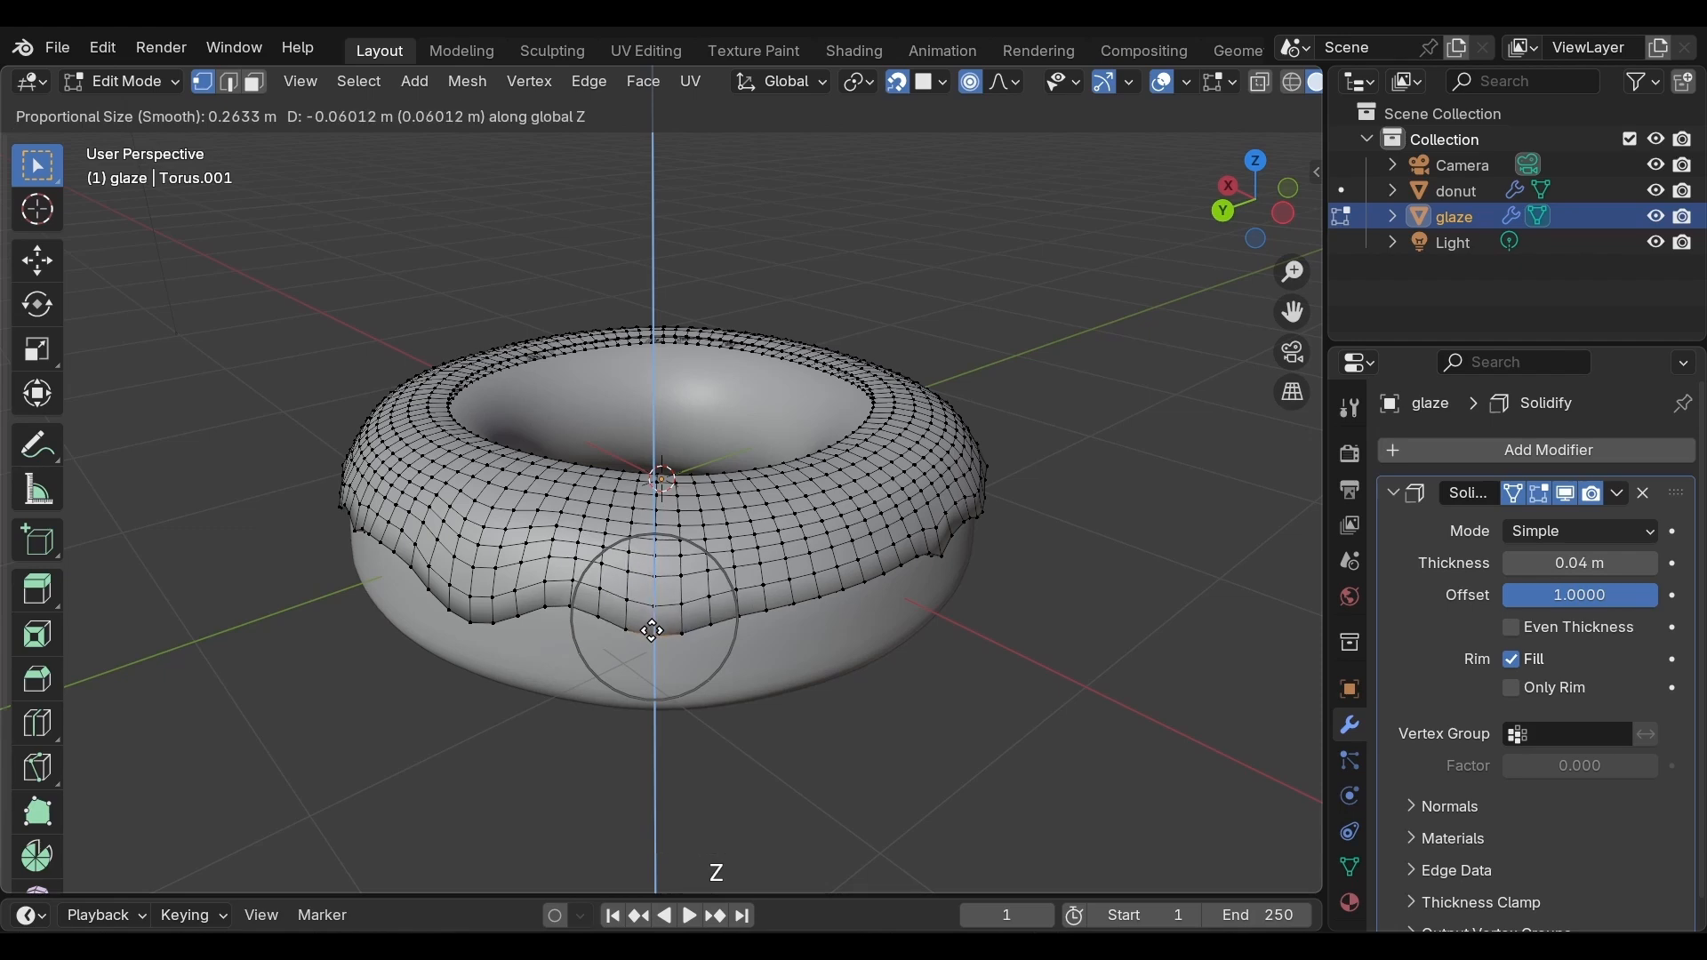
pyautogui.click(683, 622)
# Select a lower-edge vertex beside the last drip and lower it about 0.067 m along Z with proportional size about 0.15
pyautogui.moveTo(769, 610); pyautogui.dragTo(705, 590, button='middle')
pyautogui.scroll(1, 705, 590)
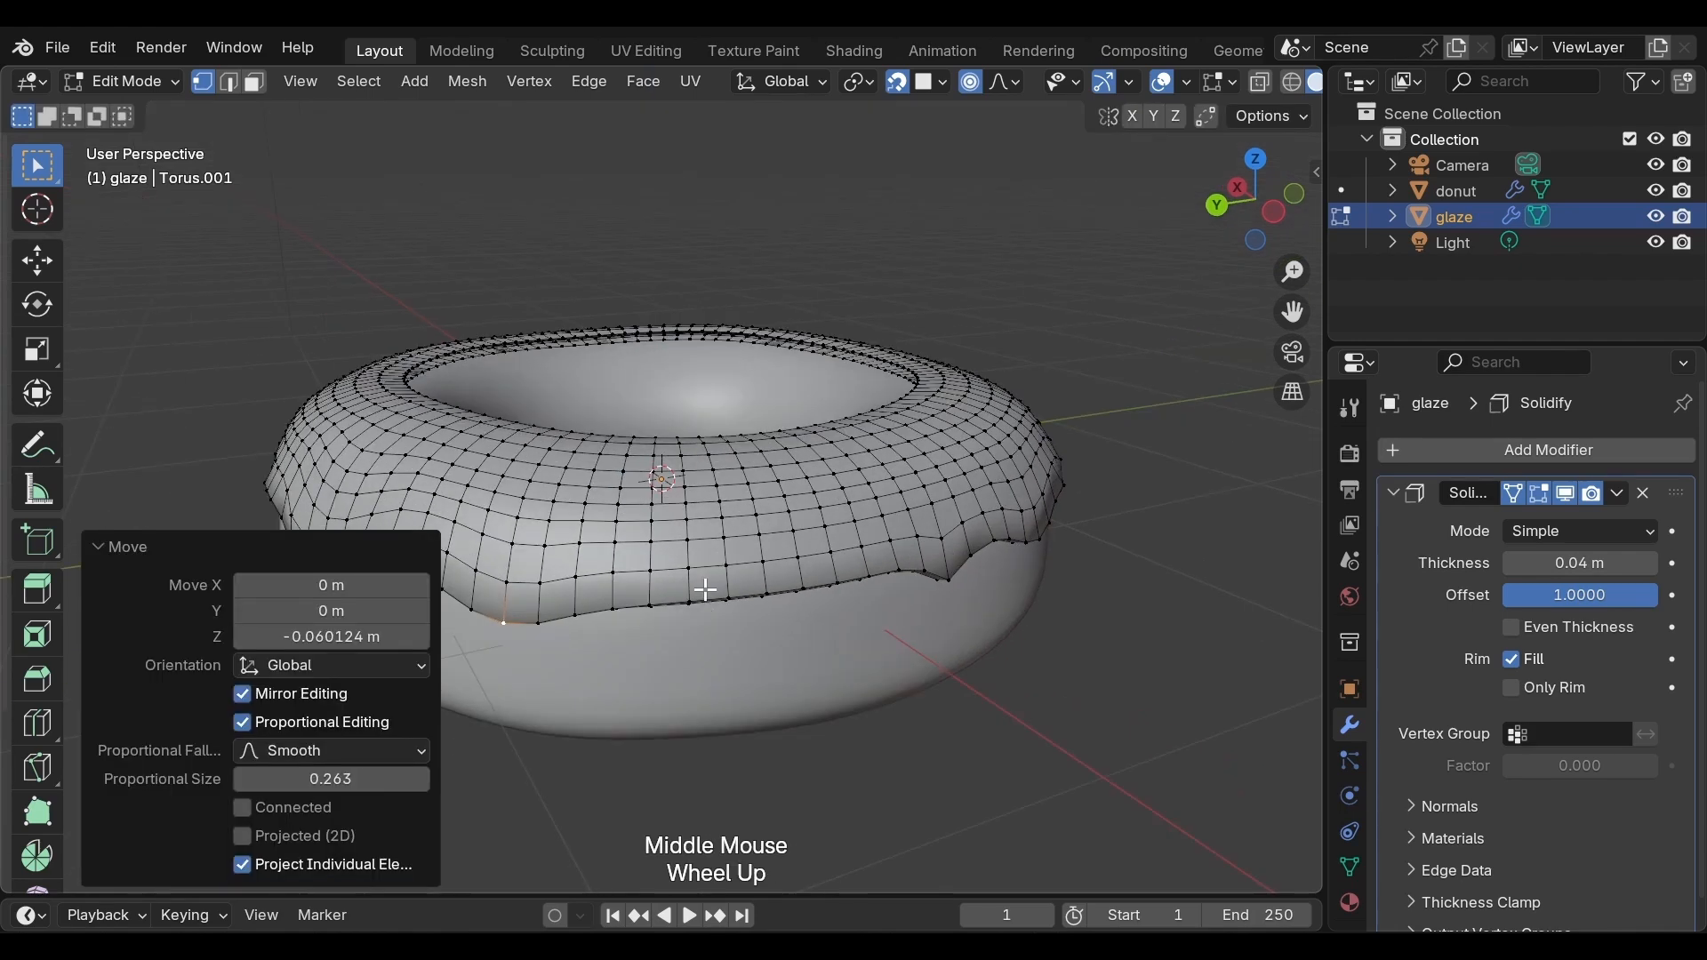
pyautogui.click(691, 603)
pyautogui.press('g')
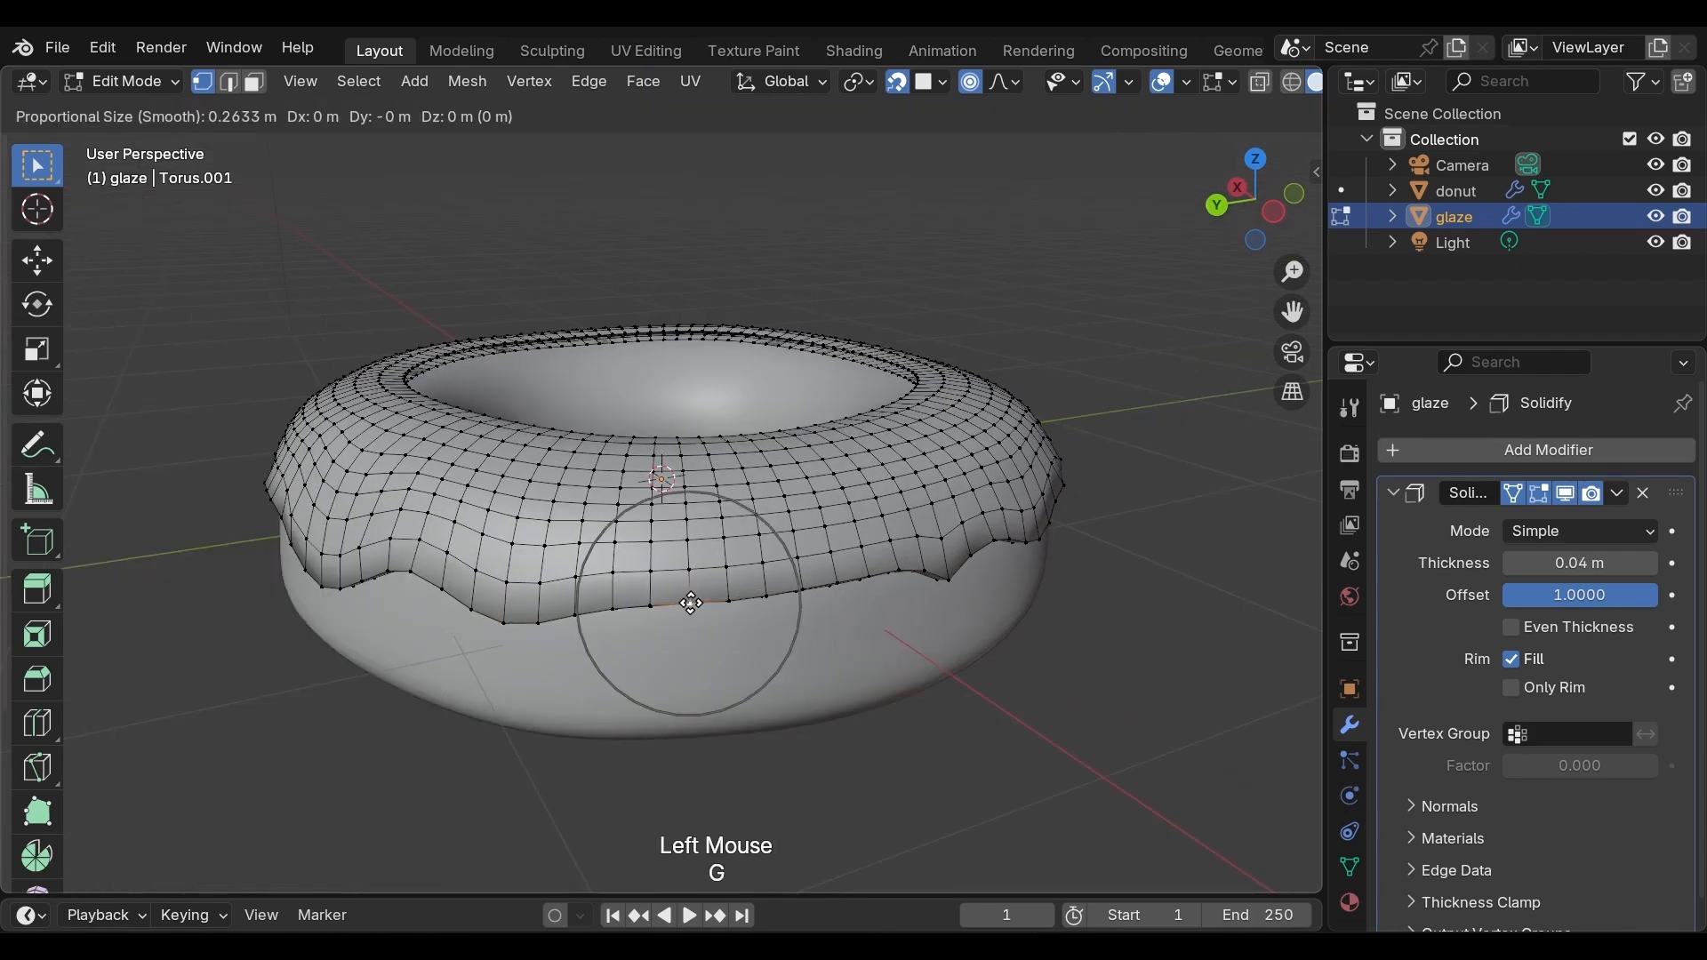
pyautogui.scroll(6, 692, 604)
pyautogui.press('z')
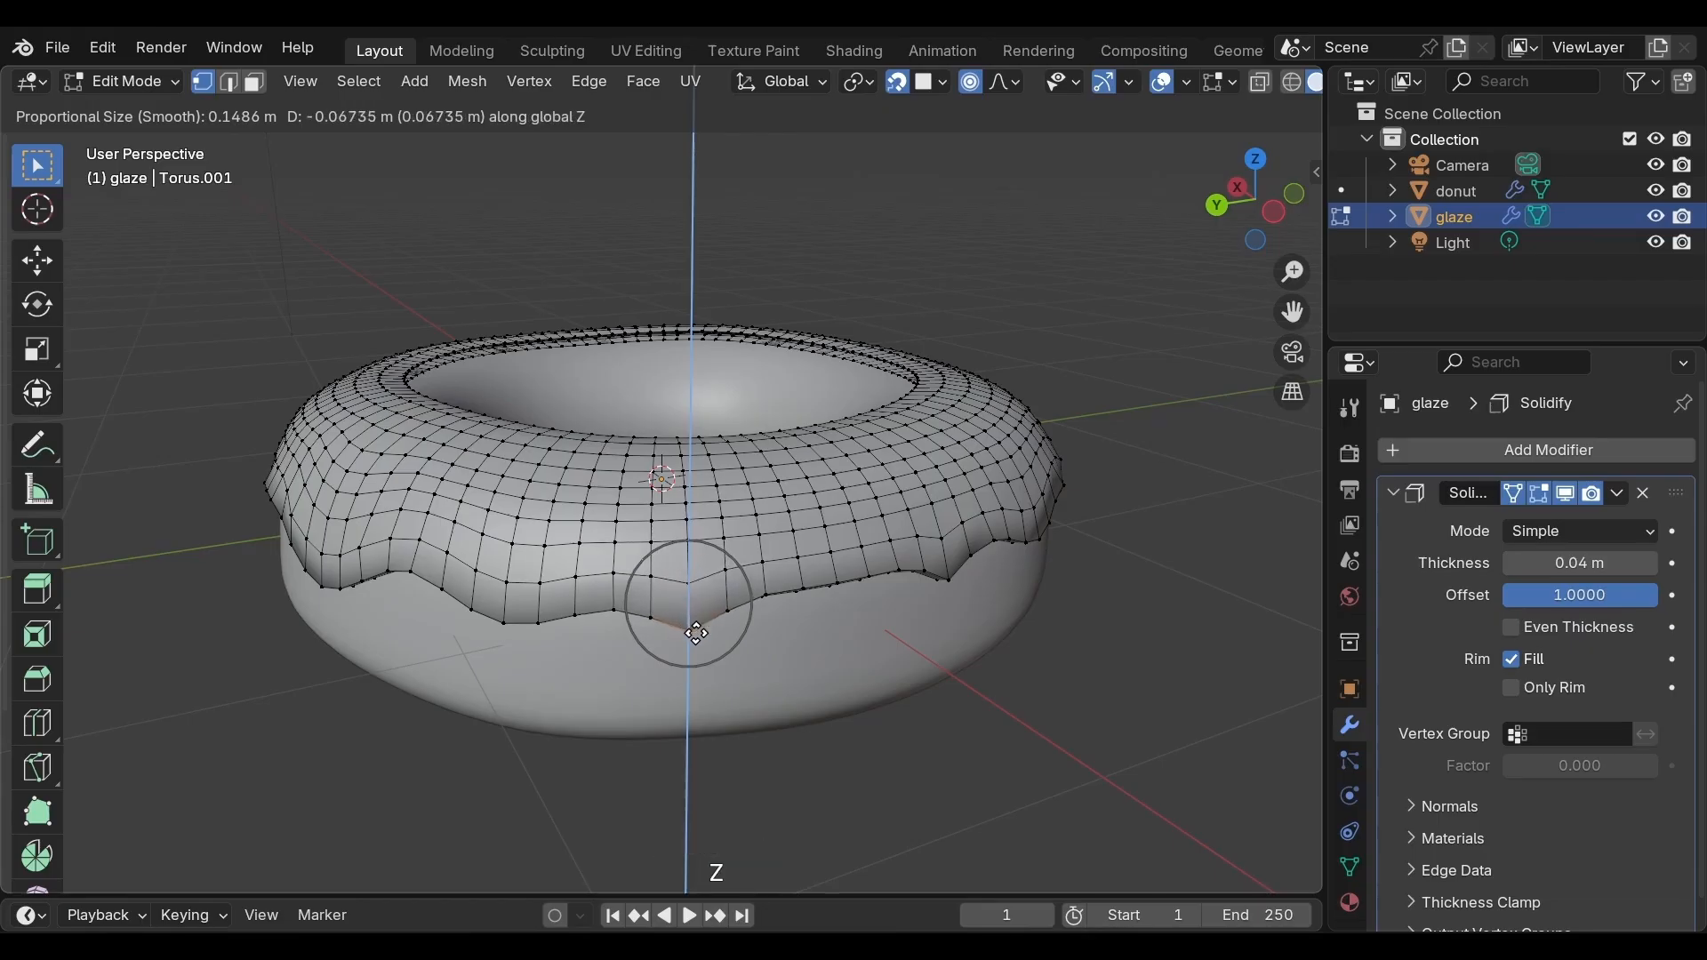
pyautogui.click(696, 633)
# Select a lower-edge vertex between two drips and raise it about 0.039 m along Z with proportional size about 0.26
pyautogui.moveTo(697, 629); pyautogui.dragTo(723, 590, button='middle')
pyautogui.click(724, 590)
pyautogui.press('g')
pyautogui.scroll(-5, 726, 591)
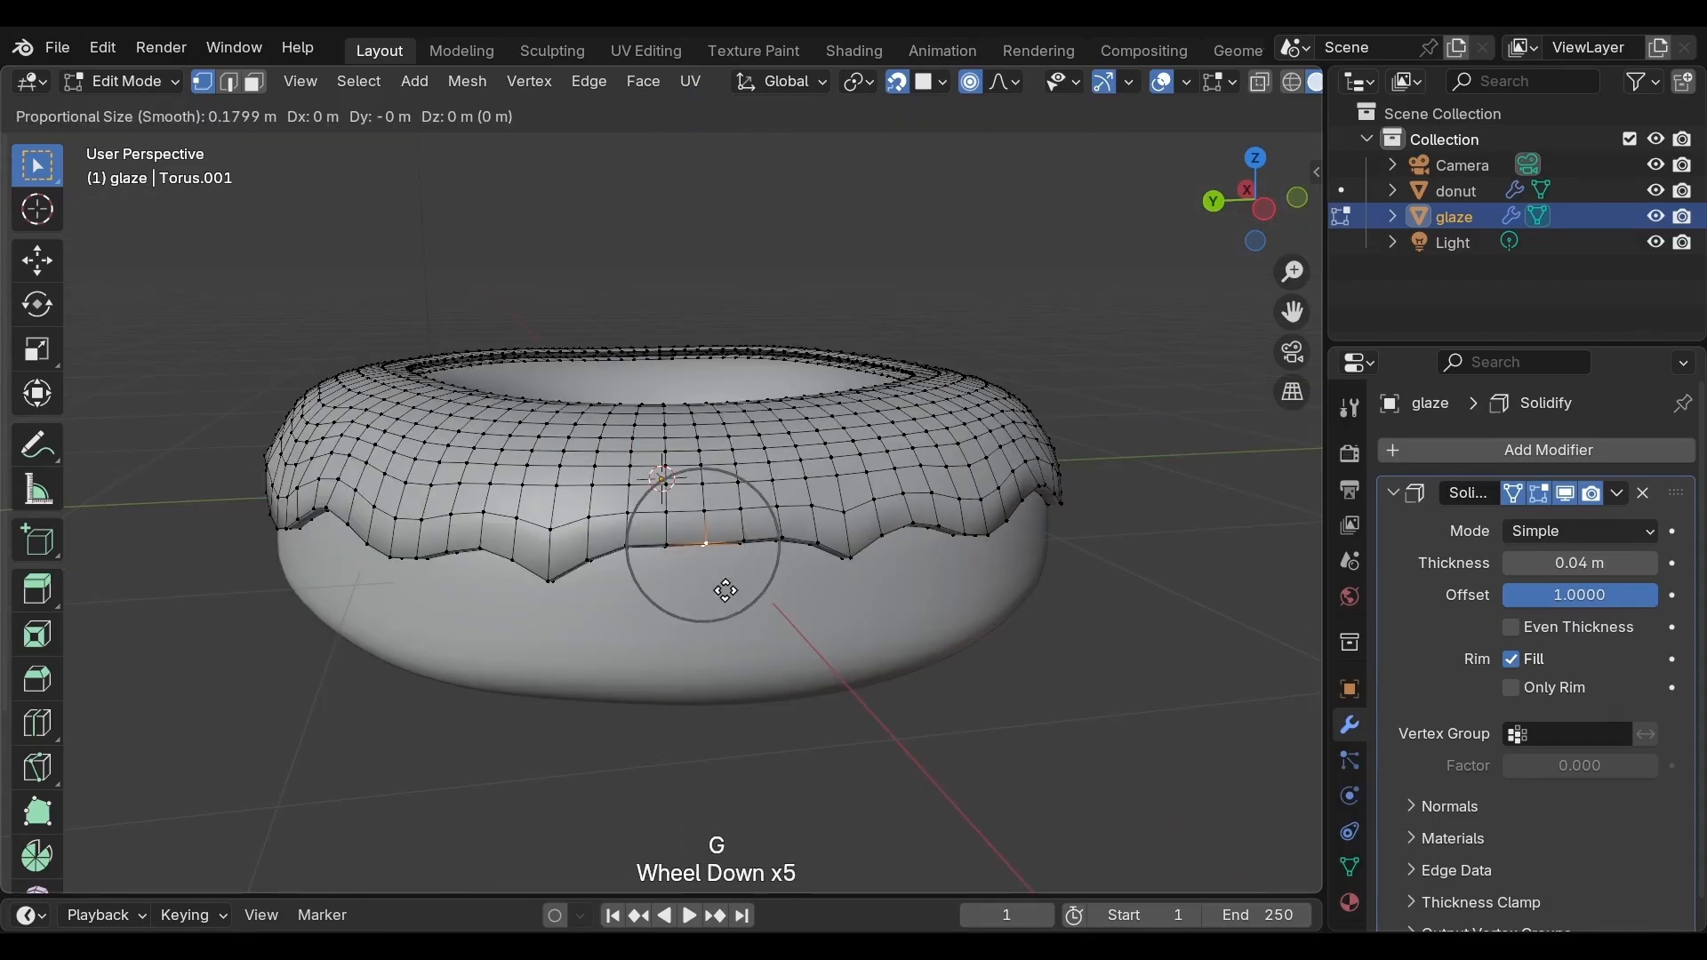
pyautogui.scroll(-4, 727, 590)
pyautogui.press('z')
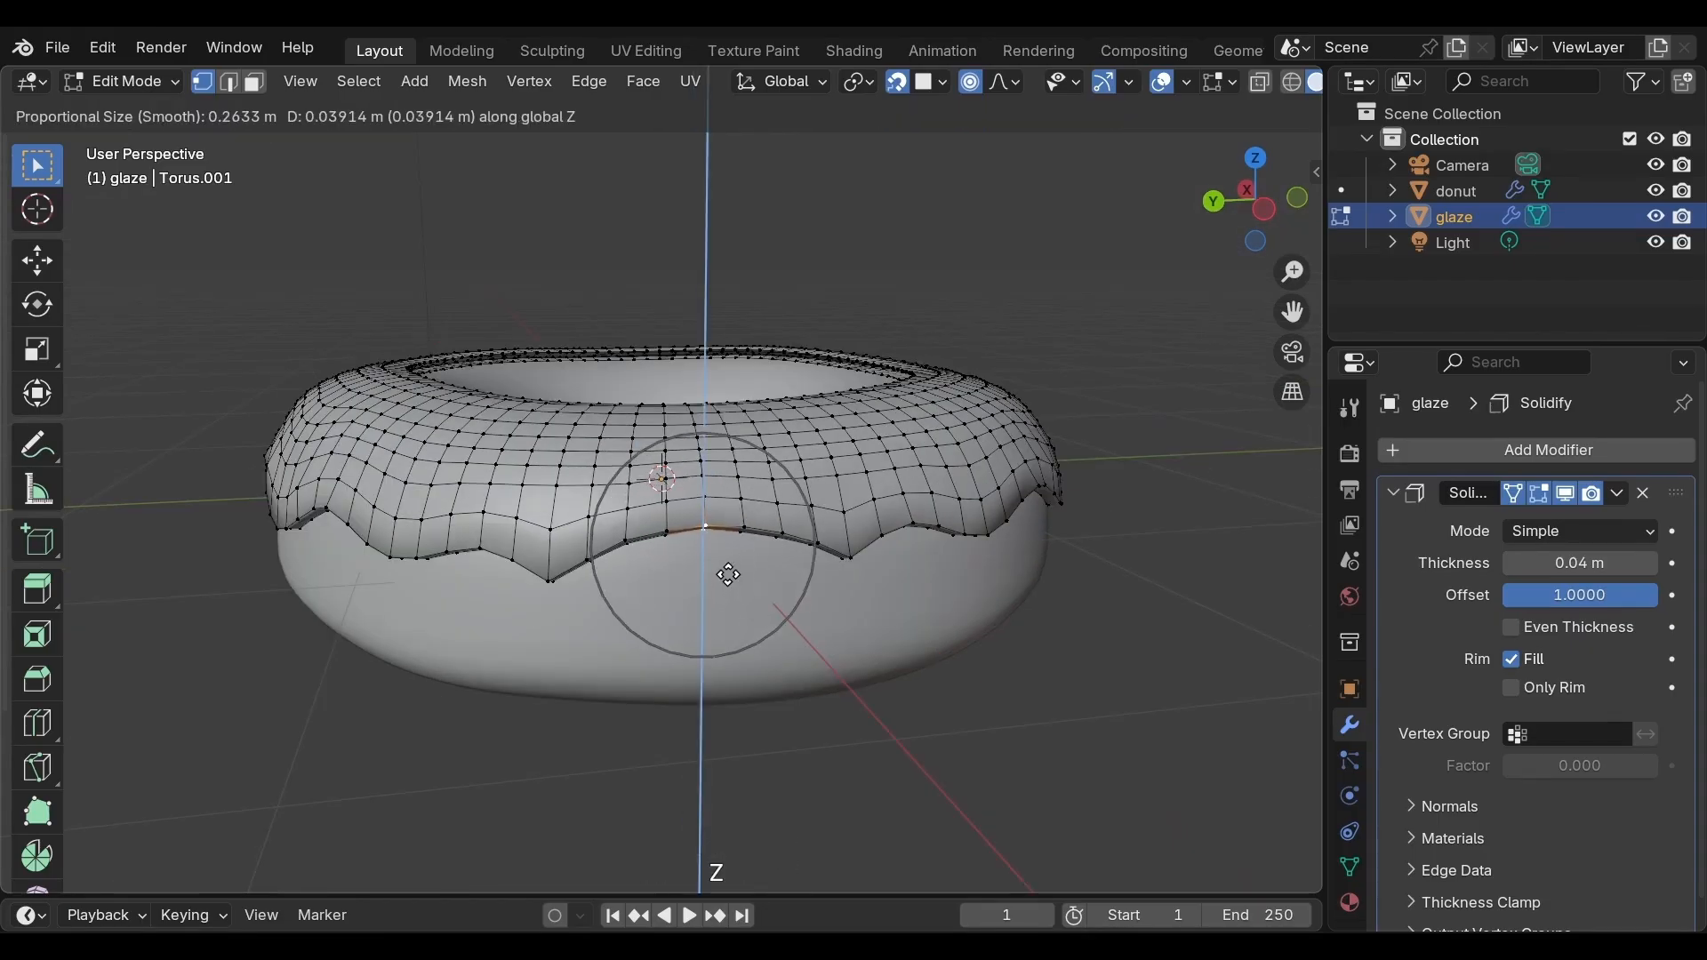
pyautogui.click(728, 576)
# Select another lower-edge vertex between drips and raise it about 0.03 m along Z with proportional size about 0.18
pyautogui.moveTo(872, 575); pyautogui.dragTo(652, 537, button='middle')
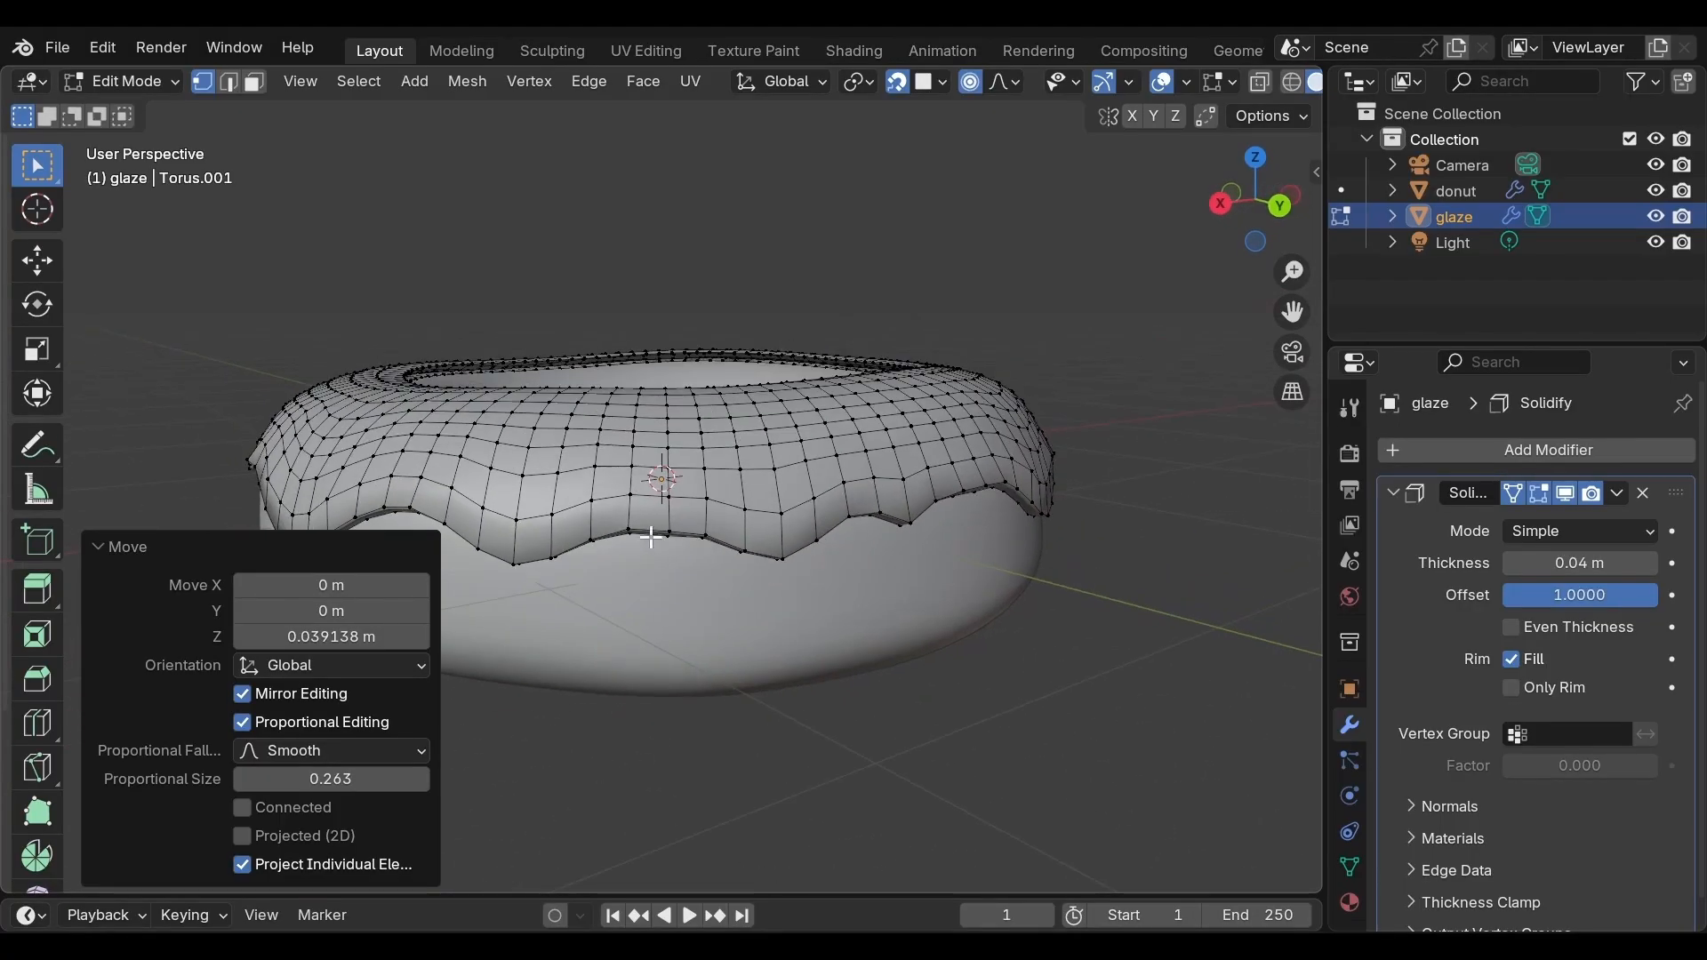
pyautogui.click(667, 531)
pyautogui.press('g')
pyautogui.scroll(3, 666, 530)
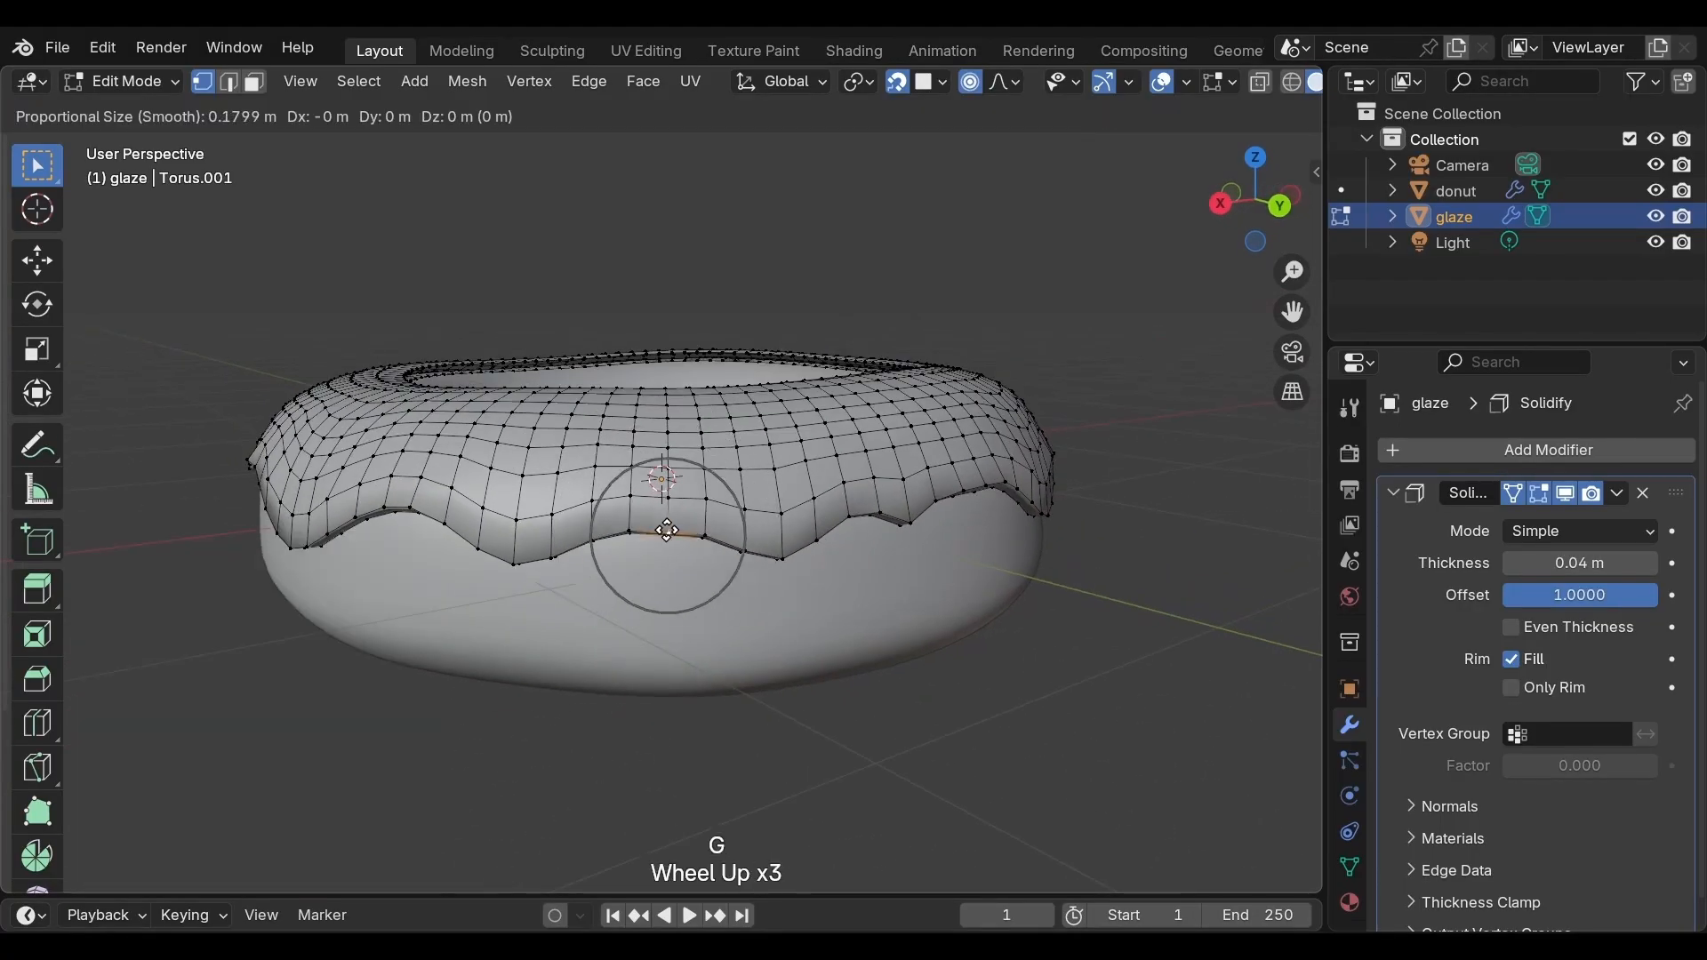
pyautogui.press('z')
pyautogui.click(702, 613)
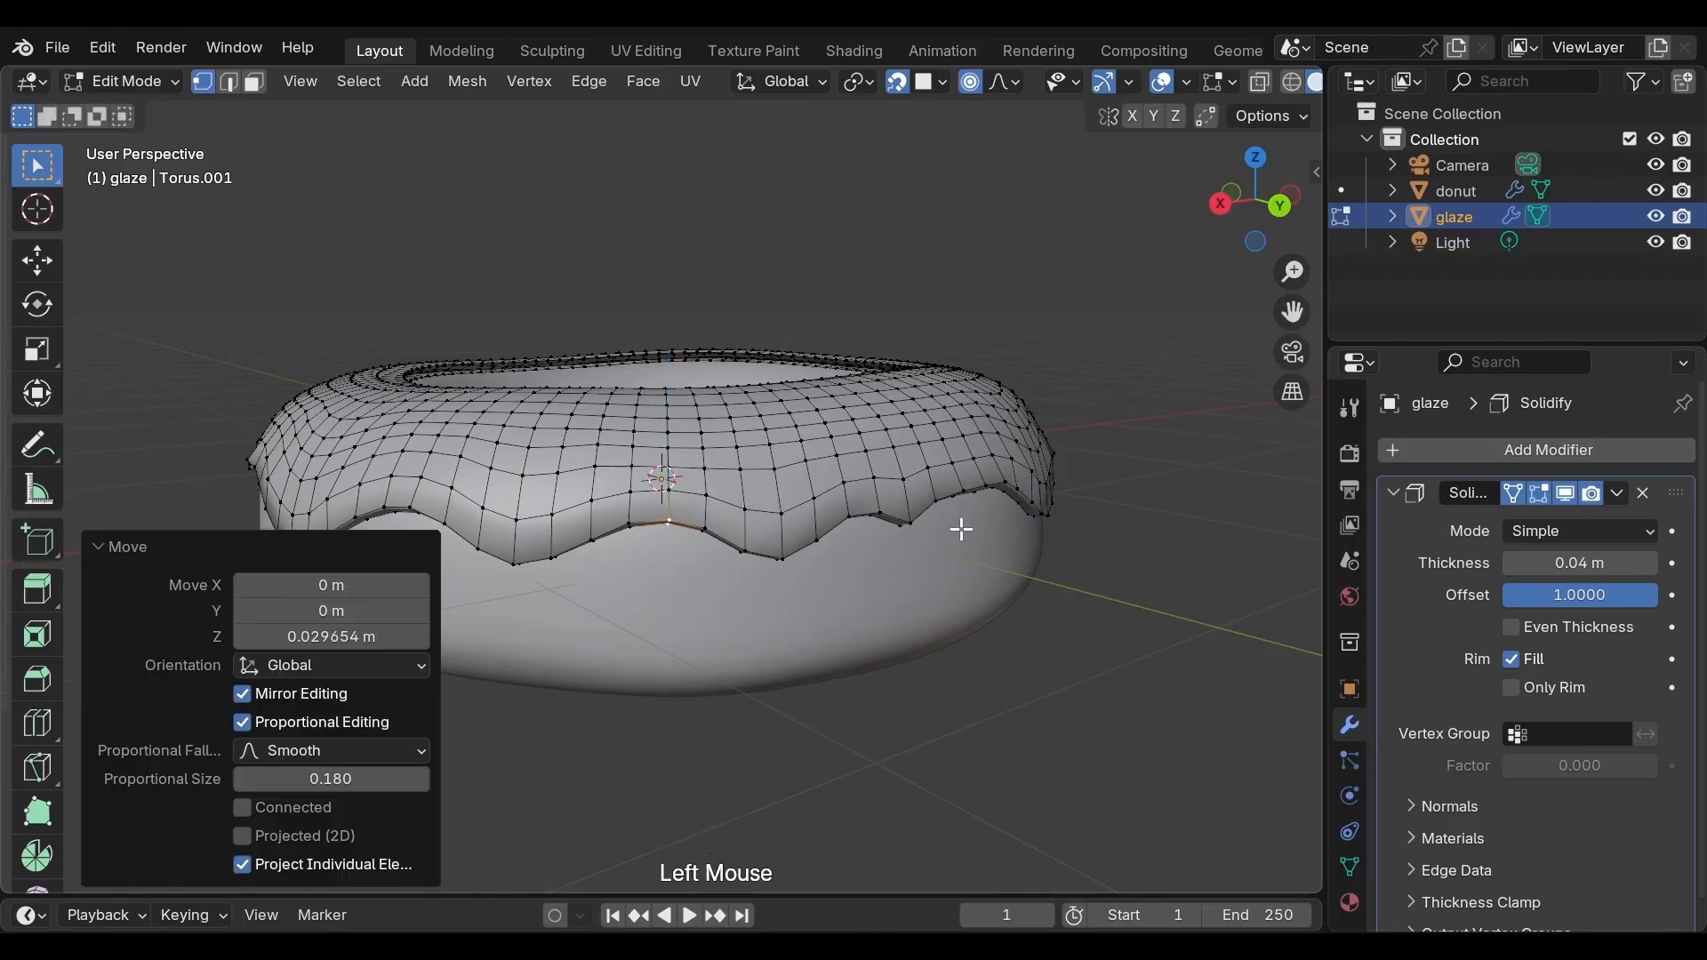
# Select a further lower-edge vertex between drips and raise it about 0.025 m along Z with proportional size about 0.2
pyautogui.moveTo(961, 529); pyautogui.dragTo(861, 535, button='middle')
pyautogui.click(727, 527)
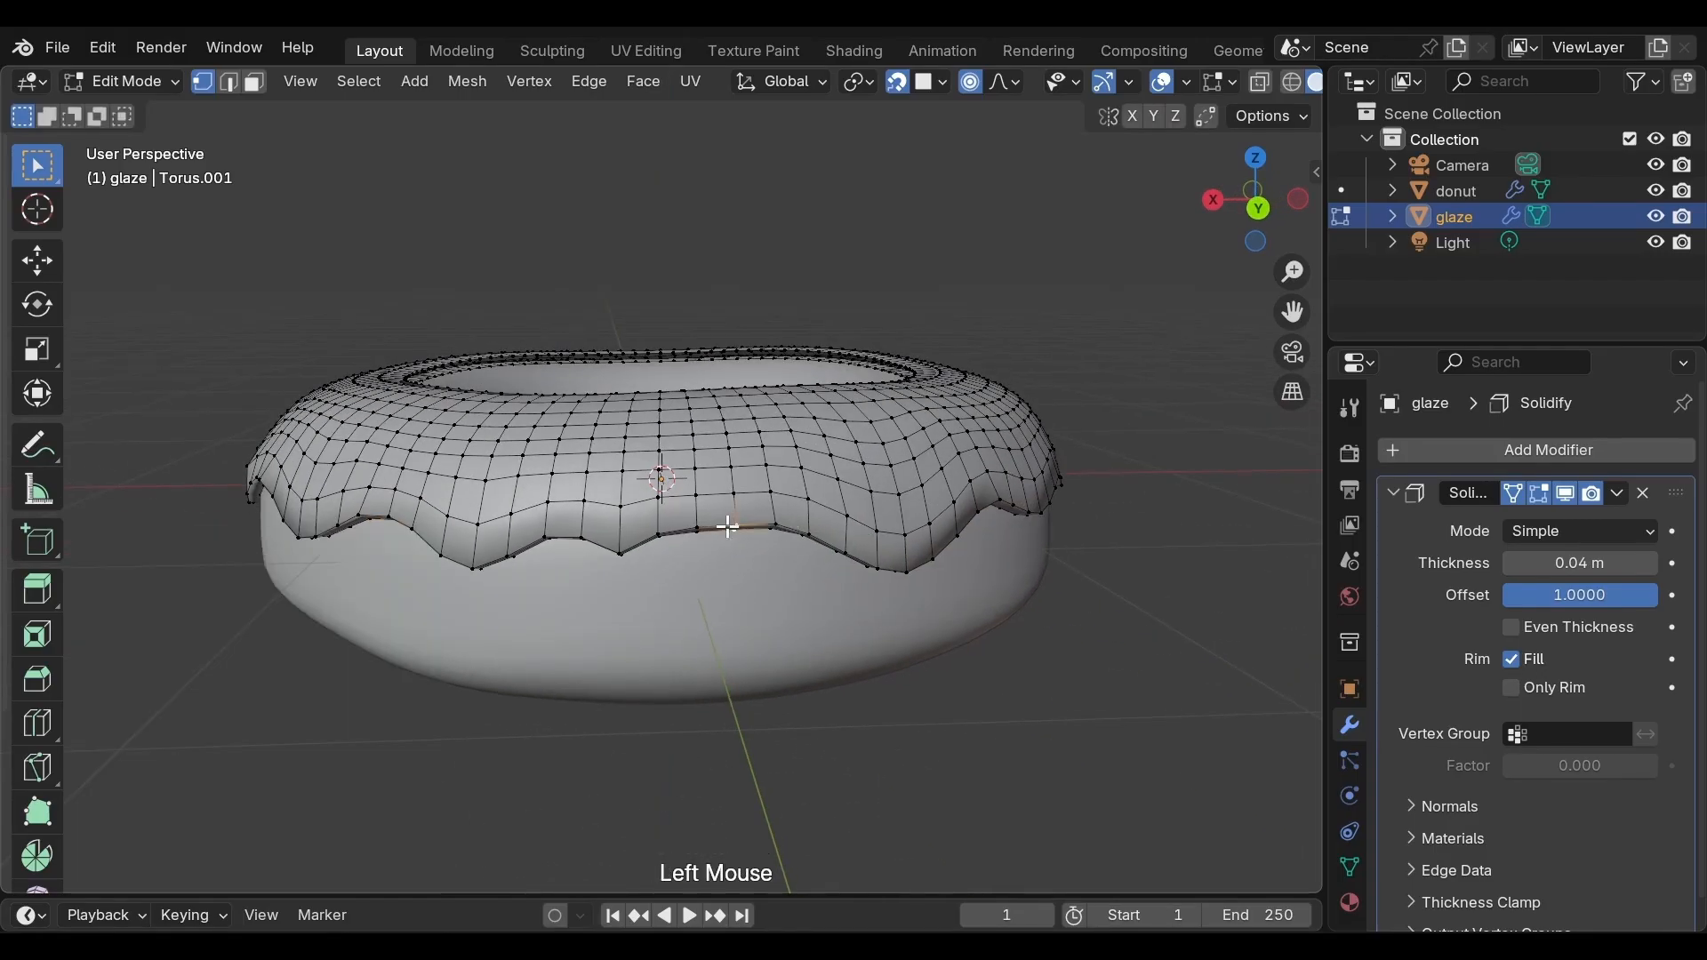
pyautogui.press('g')
pyautogui.scroll(-1, 727, 527)
pyautogui.press('z')
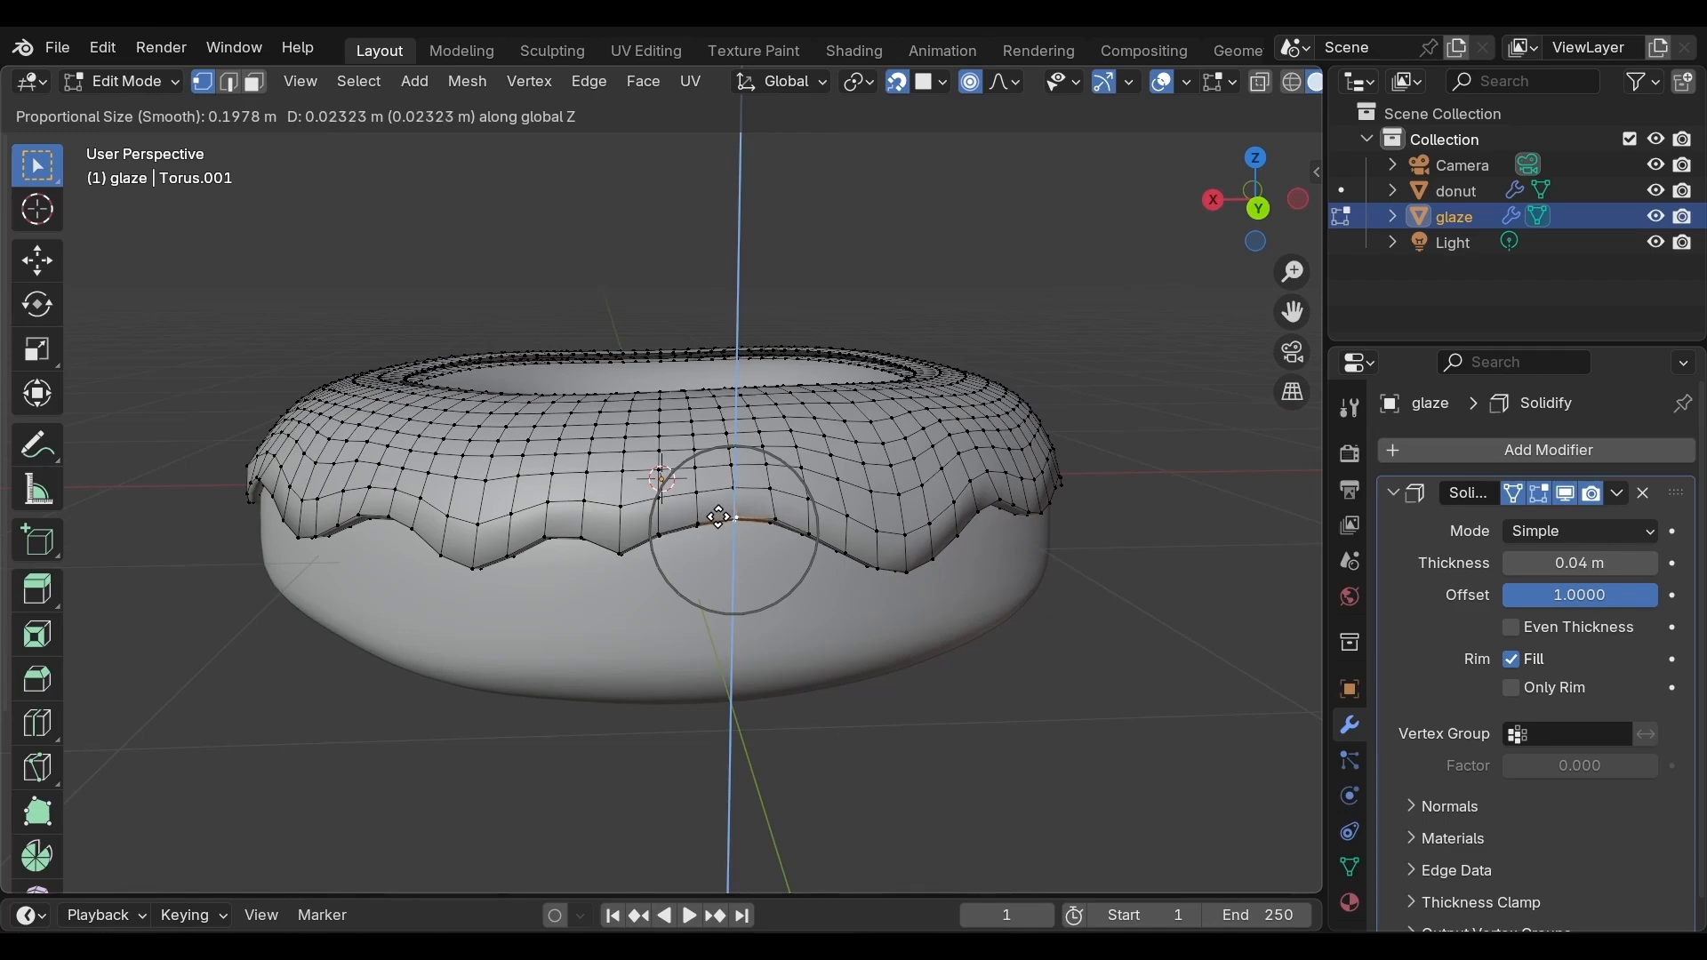
pyautogui.click(720, 518)
# Select another lower-edge vertex on the far side of the glaze
pyautogui.moveTo(1028, 596); pyautogui.dragTo(792, 590, button='middle')
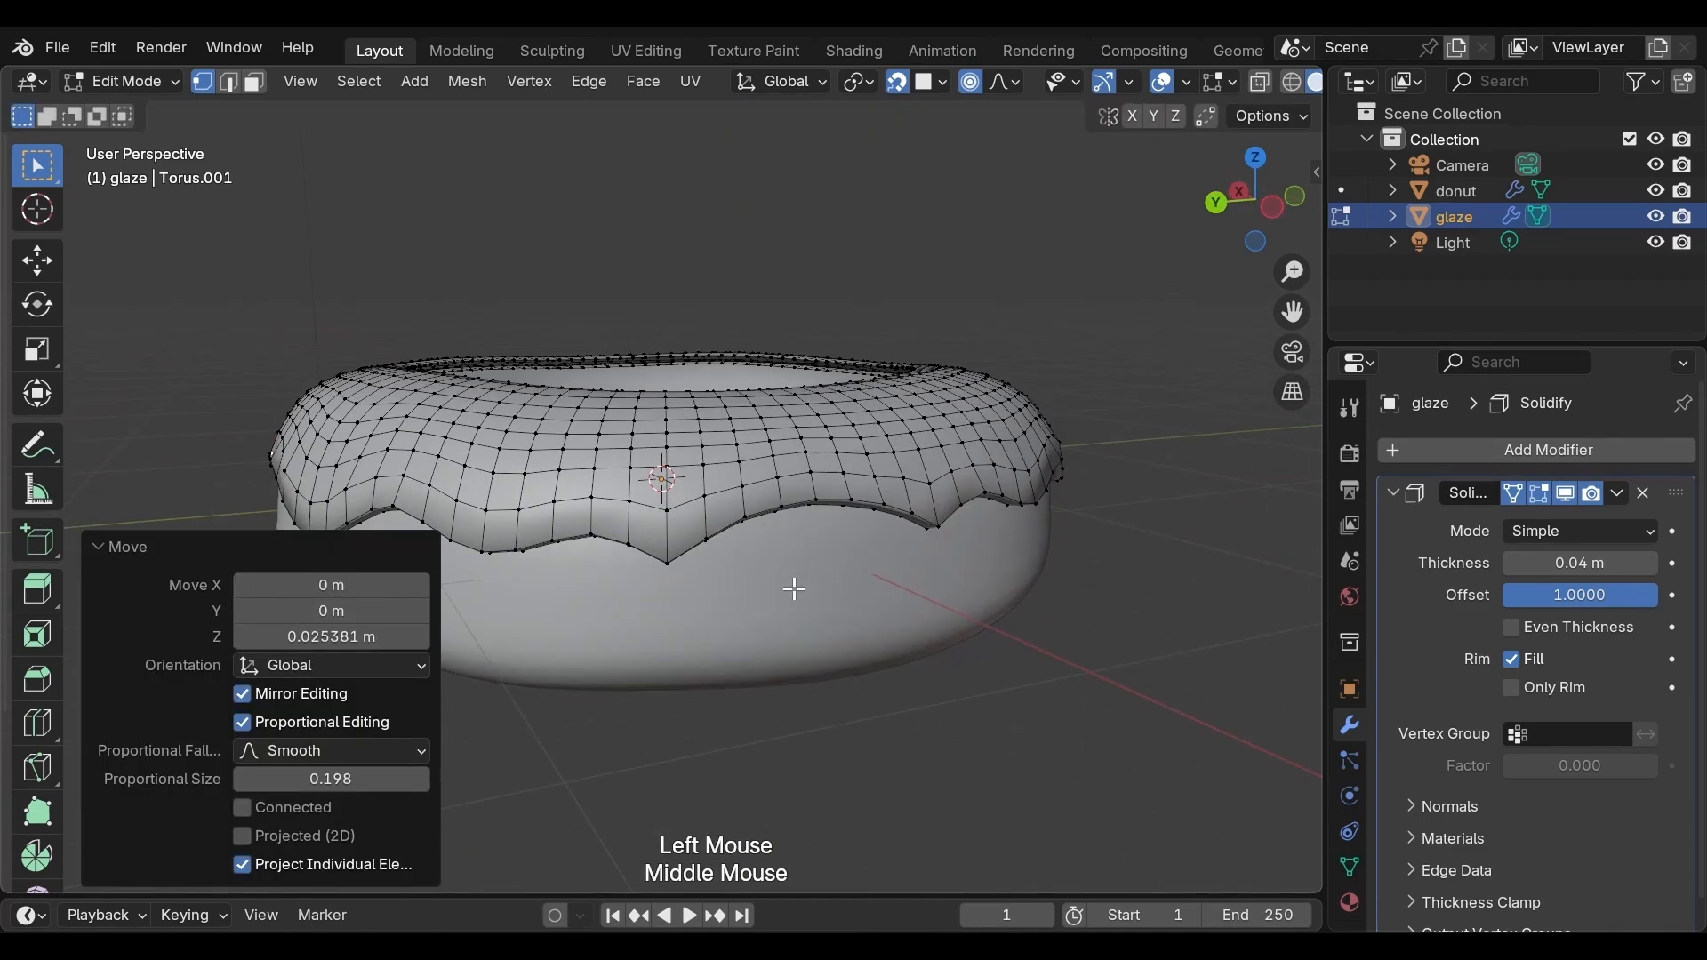
pyautogui.moveTo(893, 547); pyautogui.dragTo(1201, 536, button='middle')
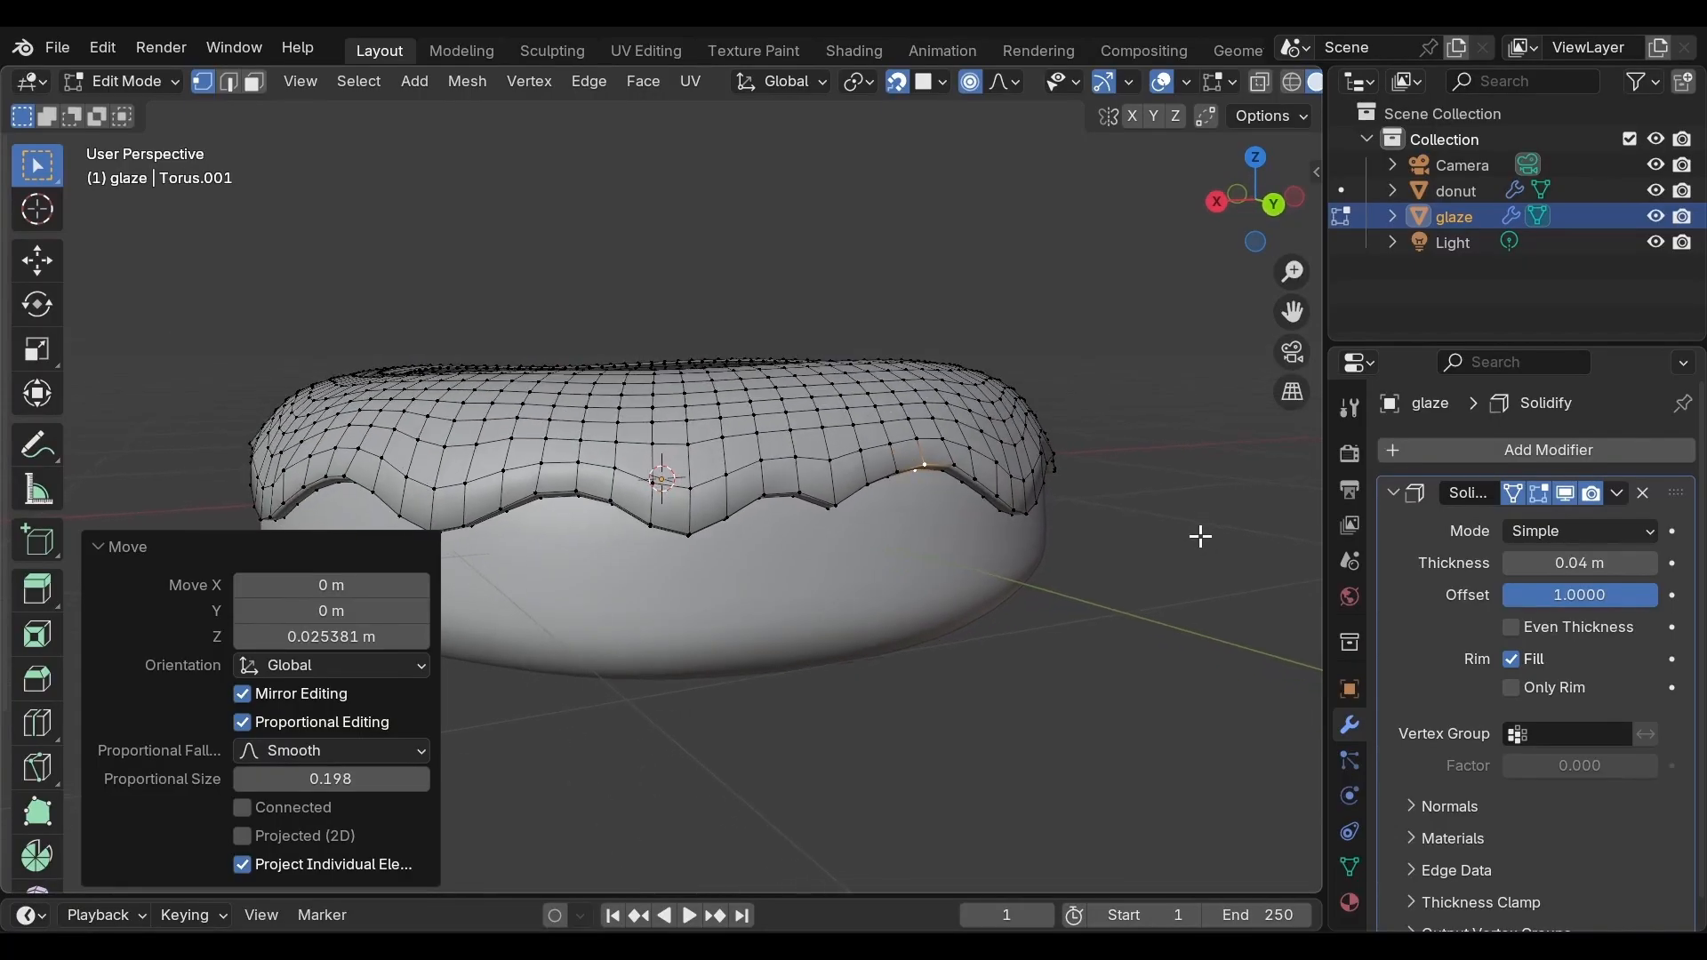
pyautogui.scroll(1, 901, 600)
pyautogui.click(819, 609)
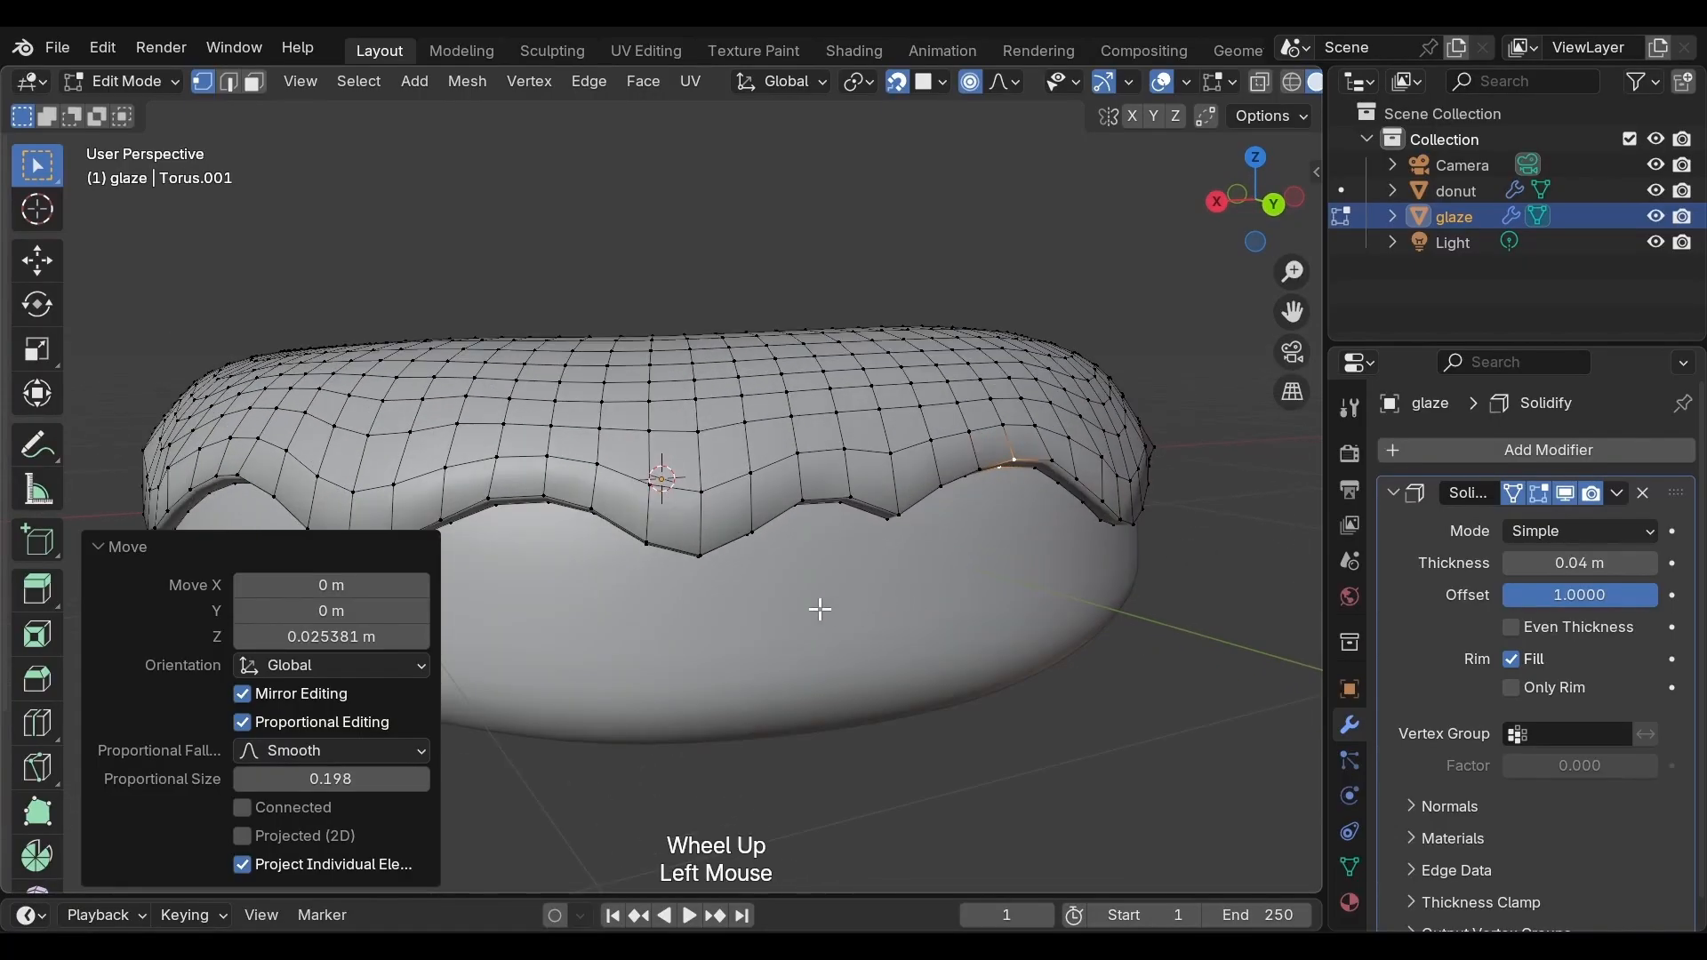
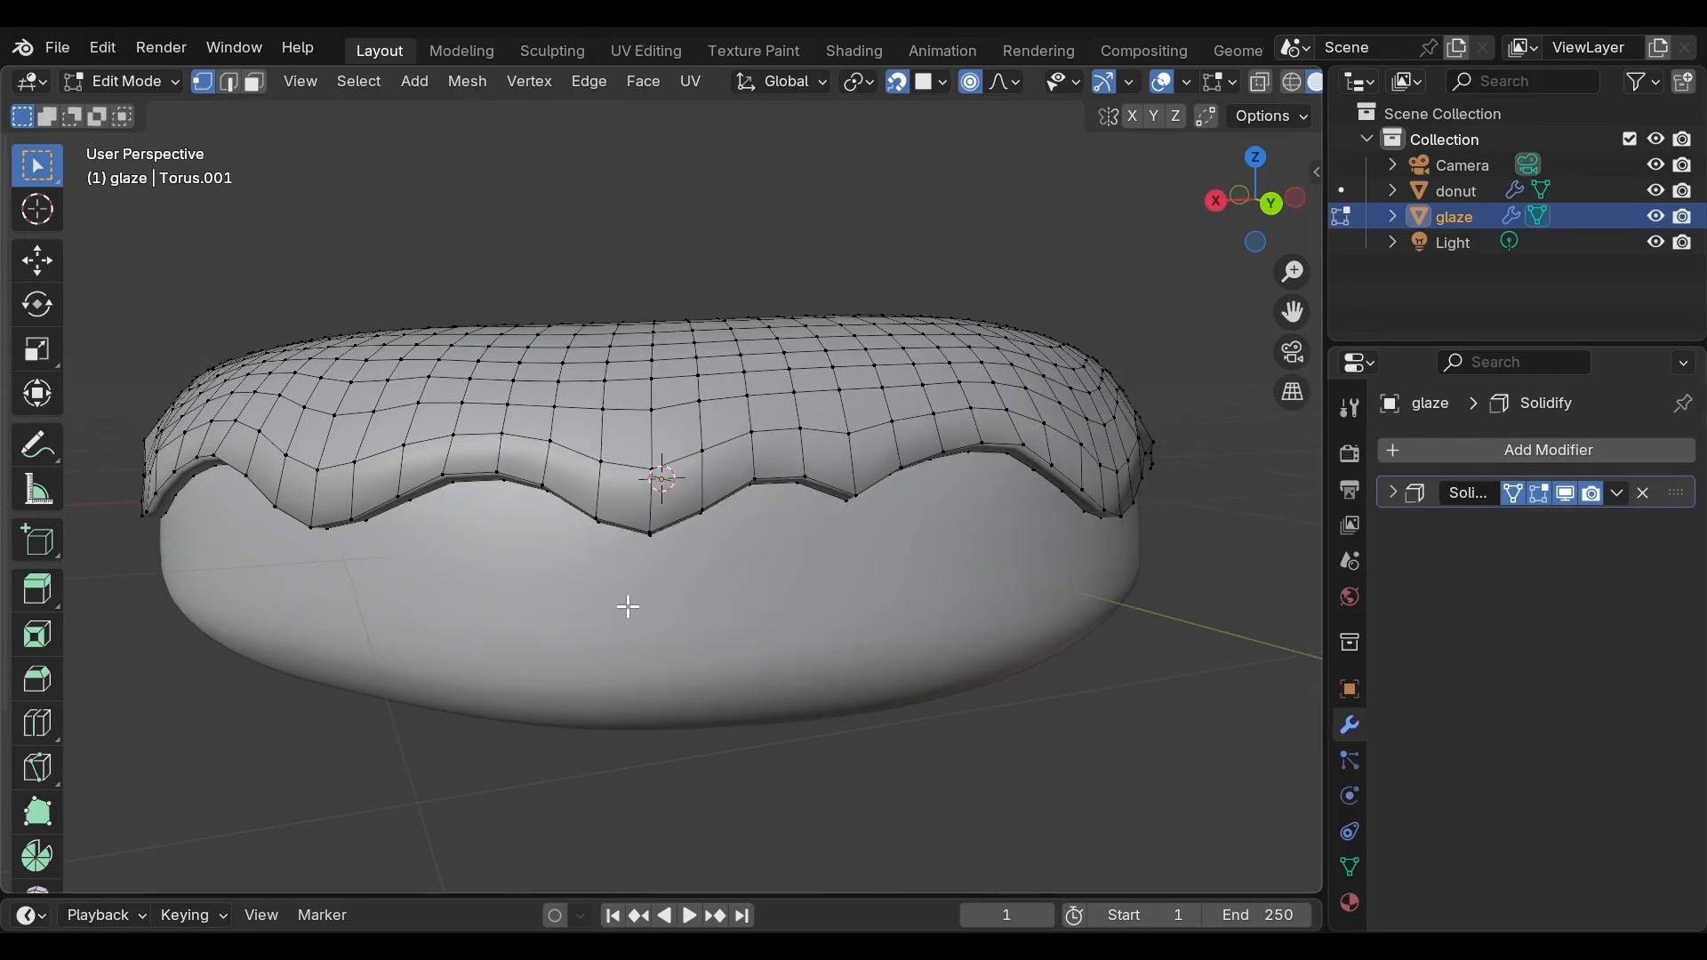
# Select three neighbouring lower-edge vertices of the glaze and extrude them down along Z about 0.092 m to start a drip
pyautogui.click(602, 517)
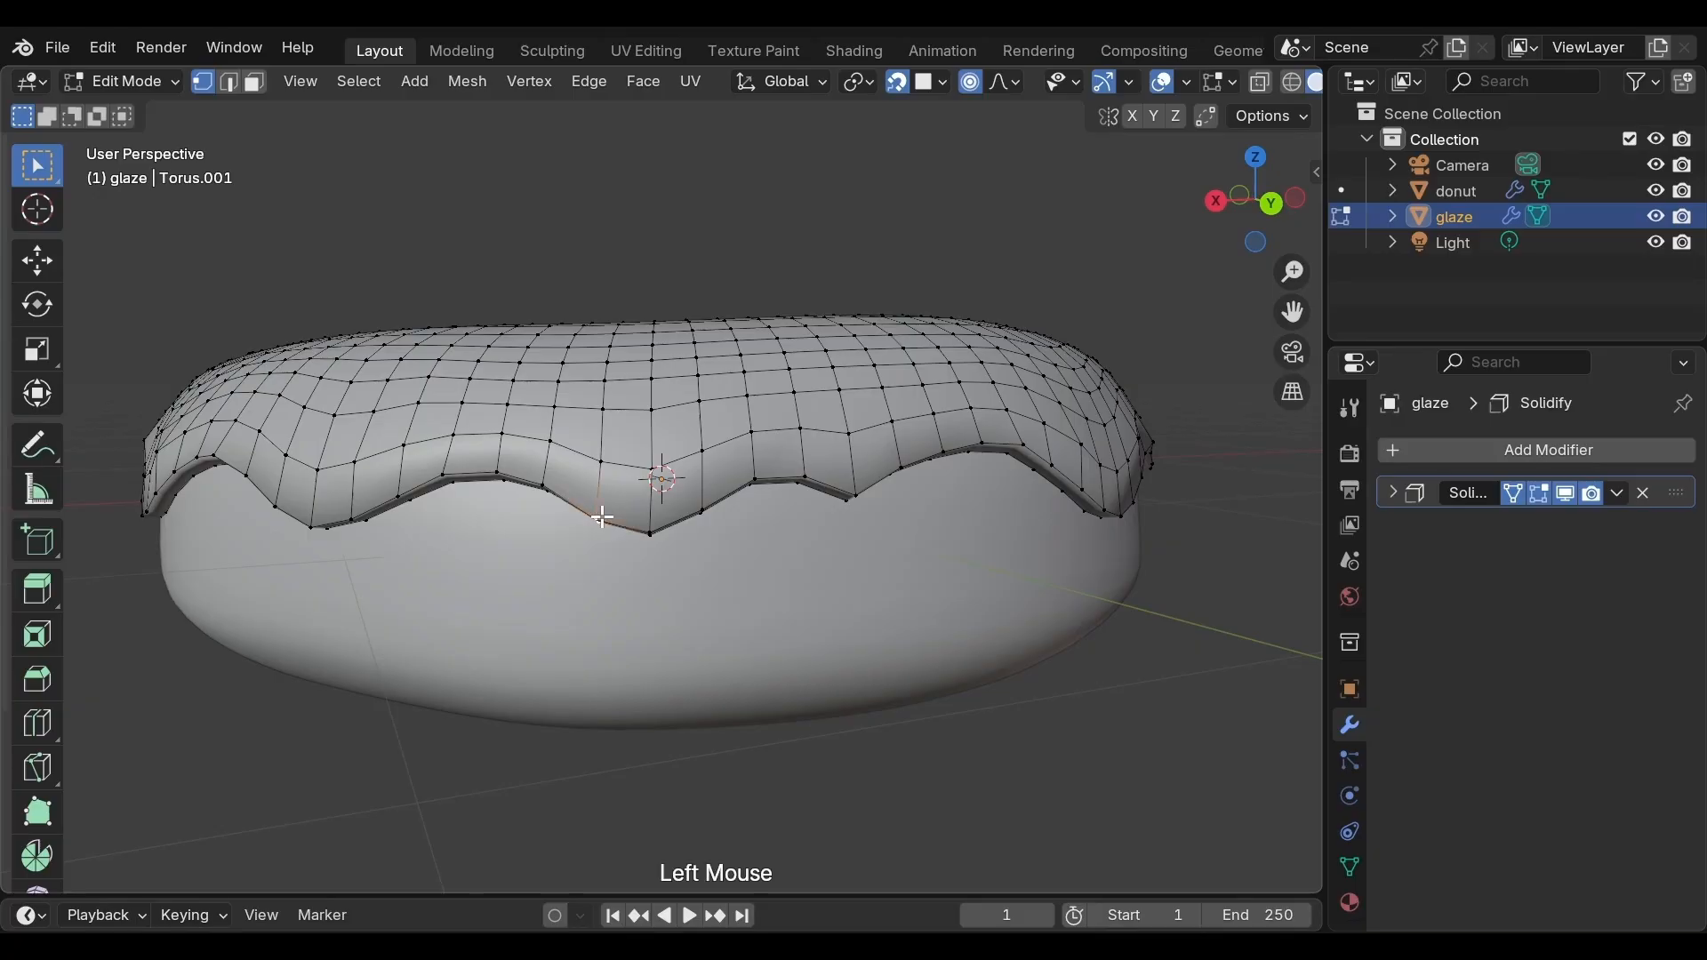
pyautogui.keyDown('shift'); pyautogui.click(653, 526); pyautogui.keyUp('shift')
pyautogui.keyDown('shift'); pyautogui.click(695, 516); pyautogui.keyUp('shift')
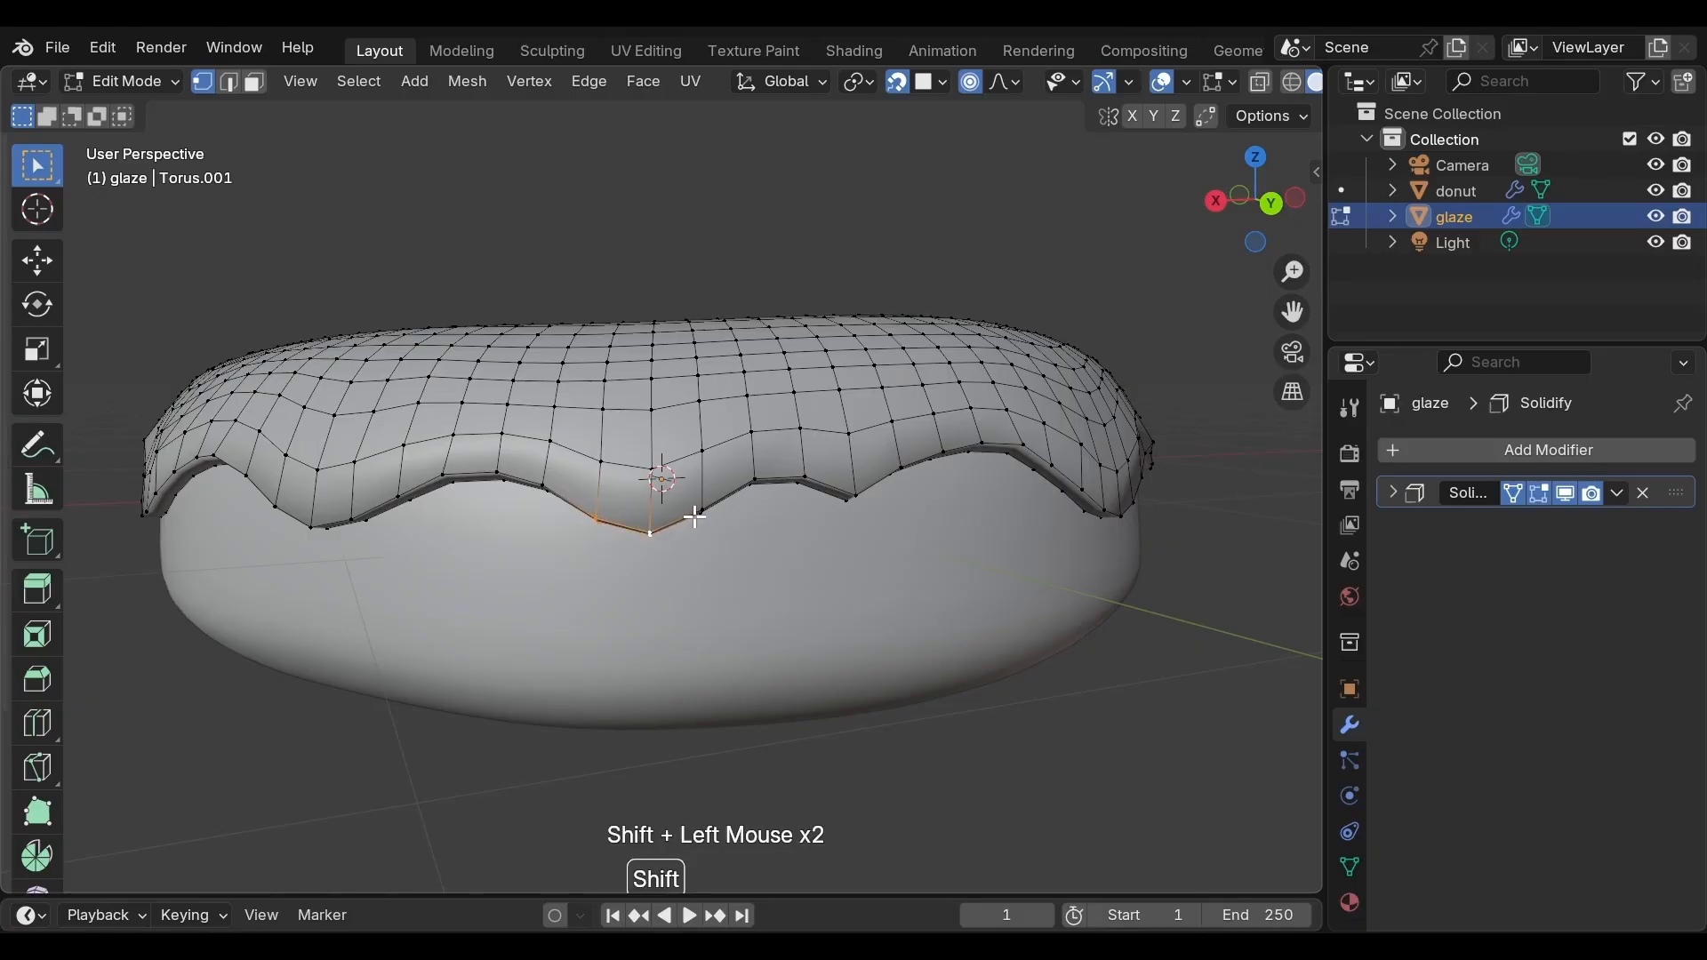
pyautogui.press('e')
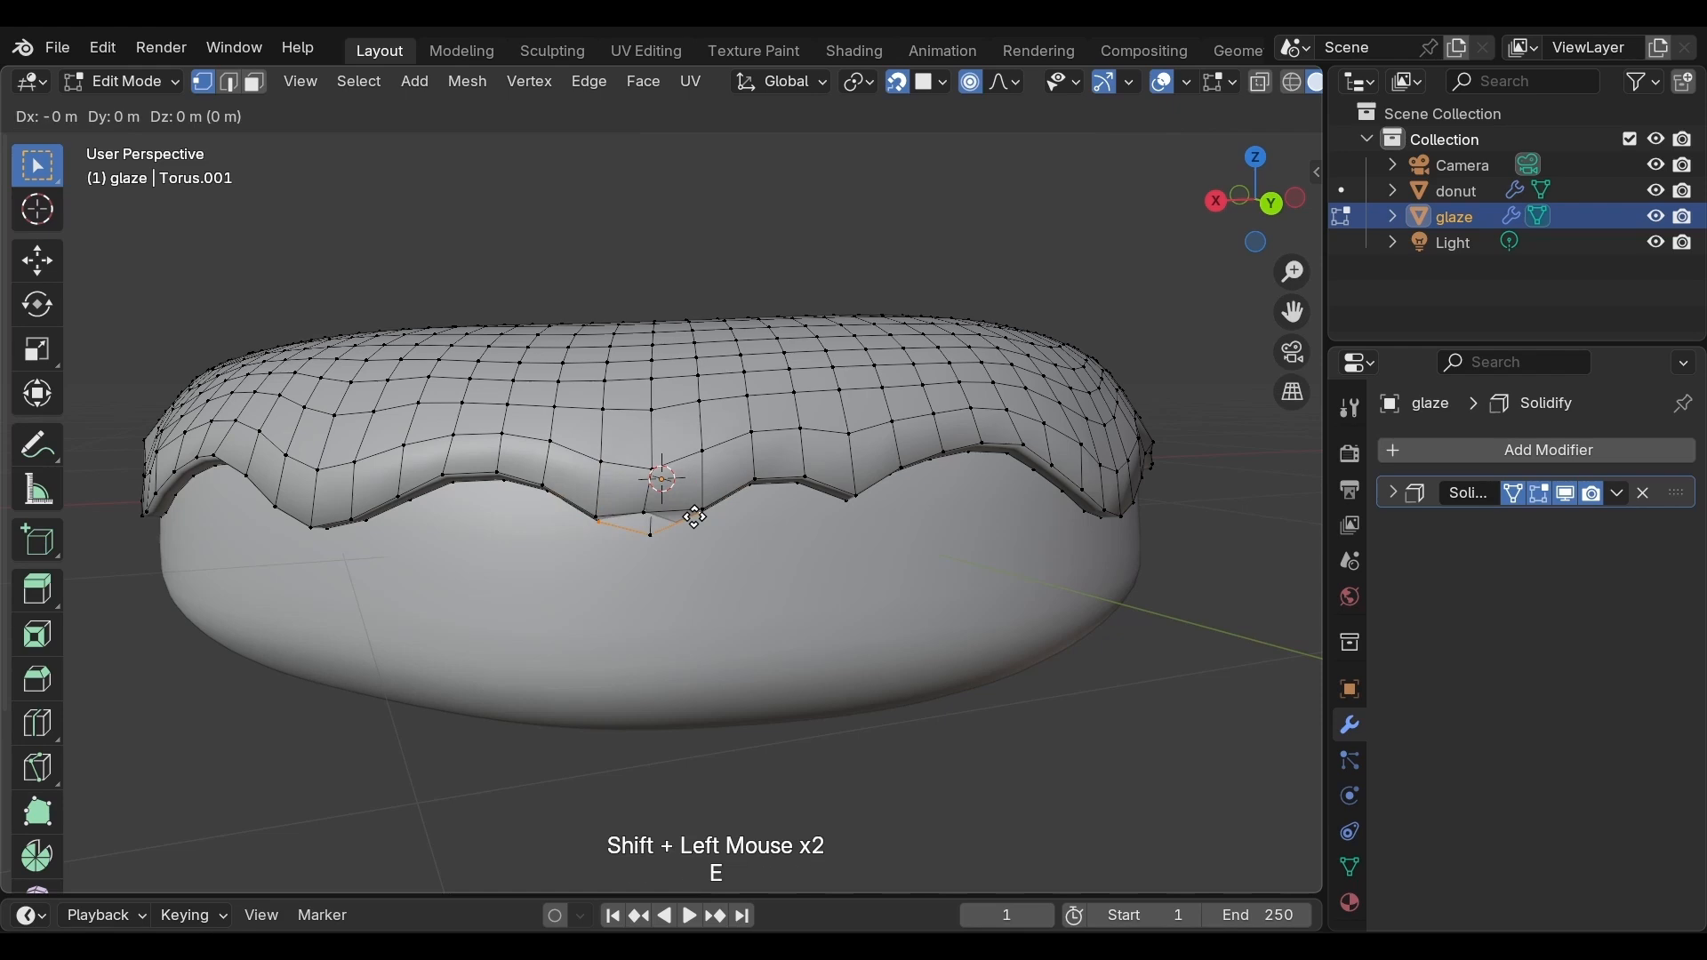
pyautogui.press('z')
pyautogui.click(684, 569)
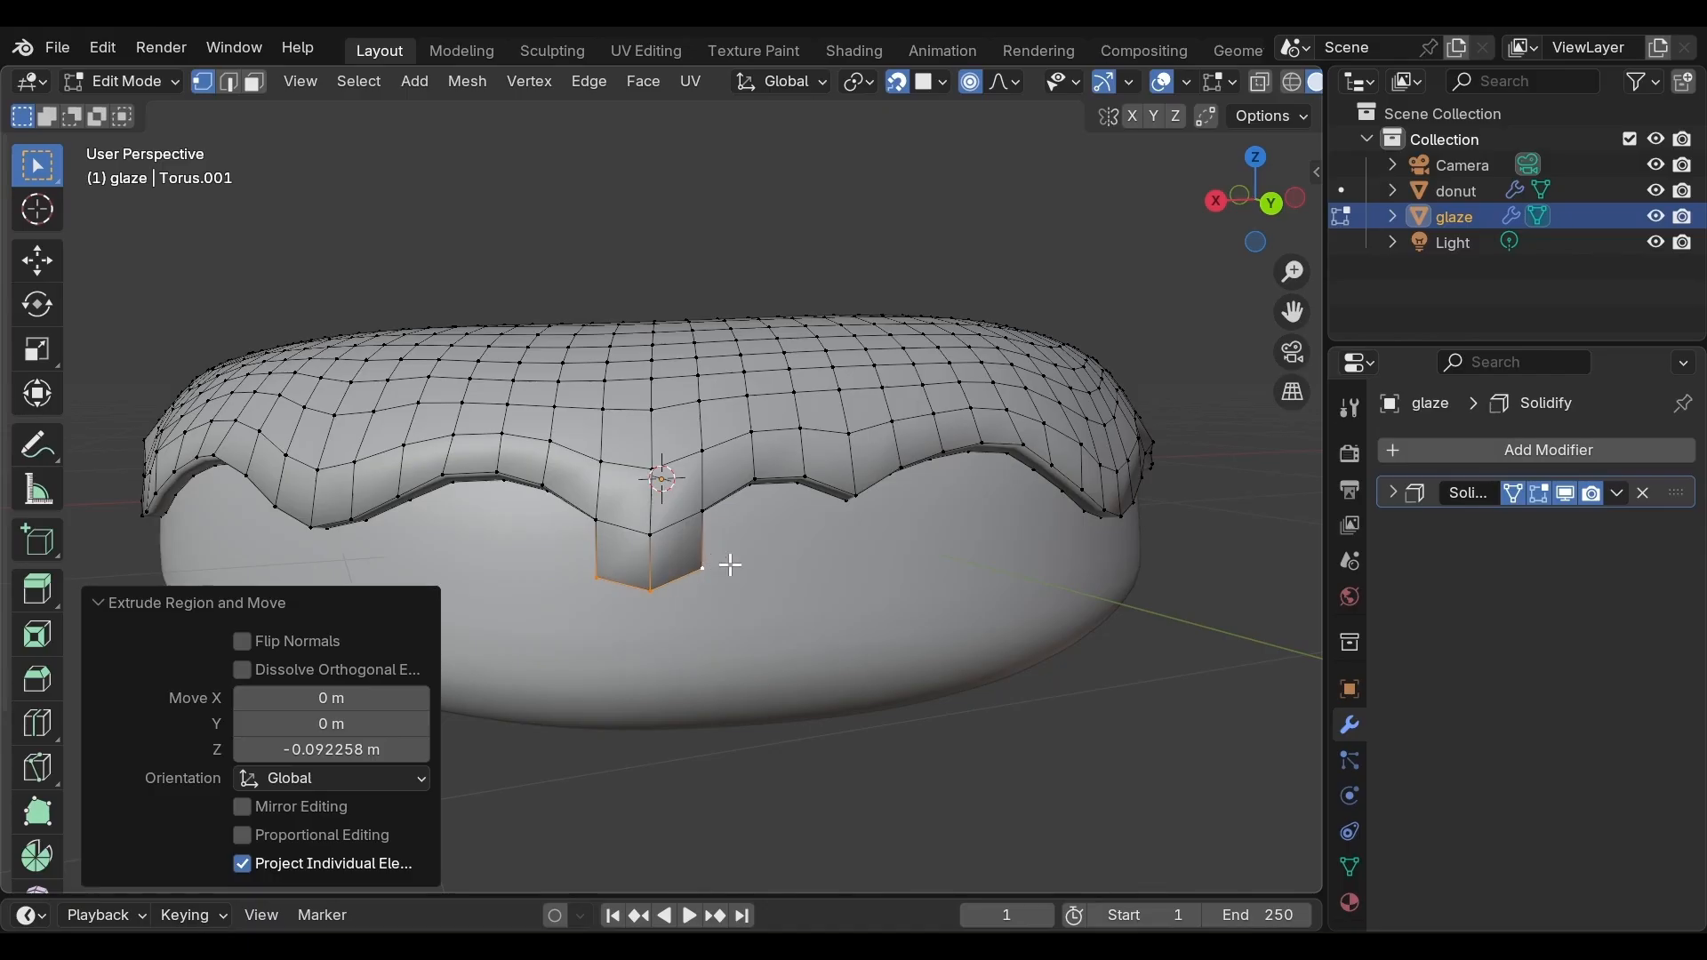
# Add a Subdivision Surface modifier to the glaze and set its viewport levels to 2
pyautogui.click(1470, 448)
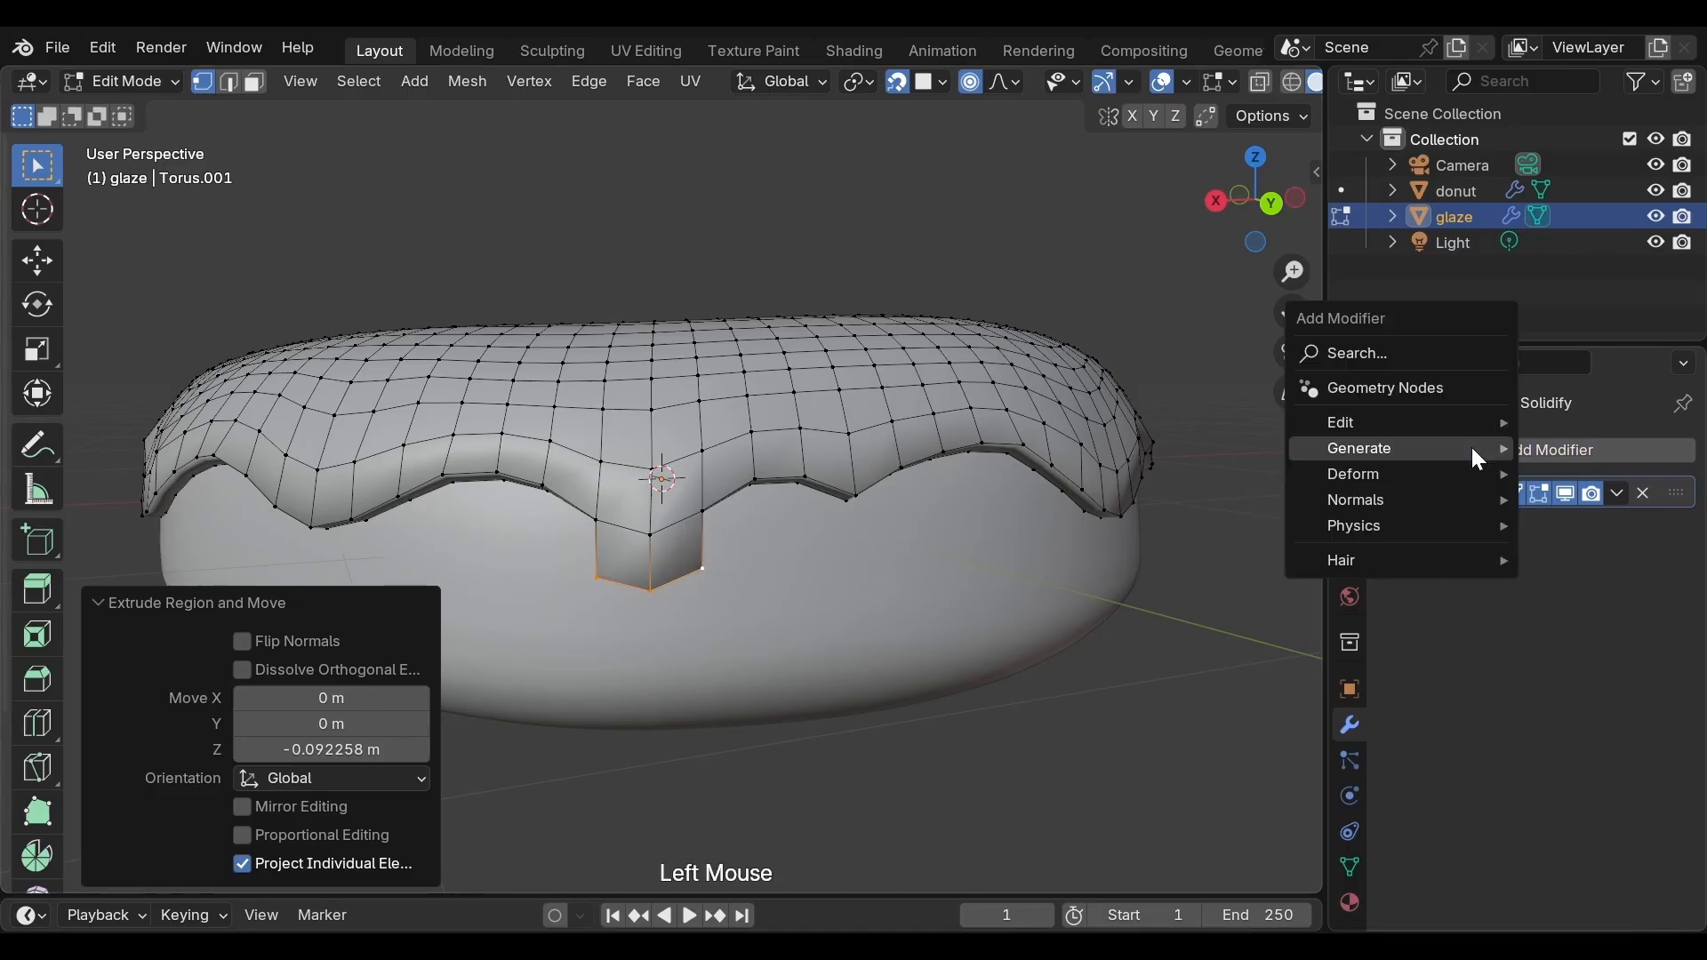
pyautogui.moveTo(1472, 449)
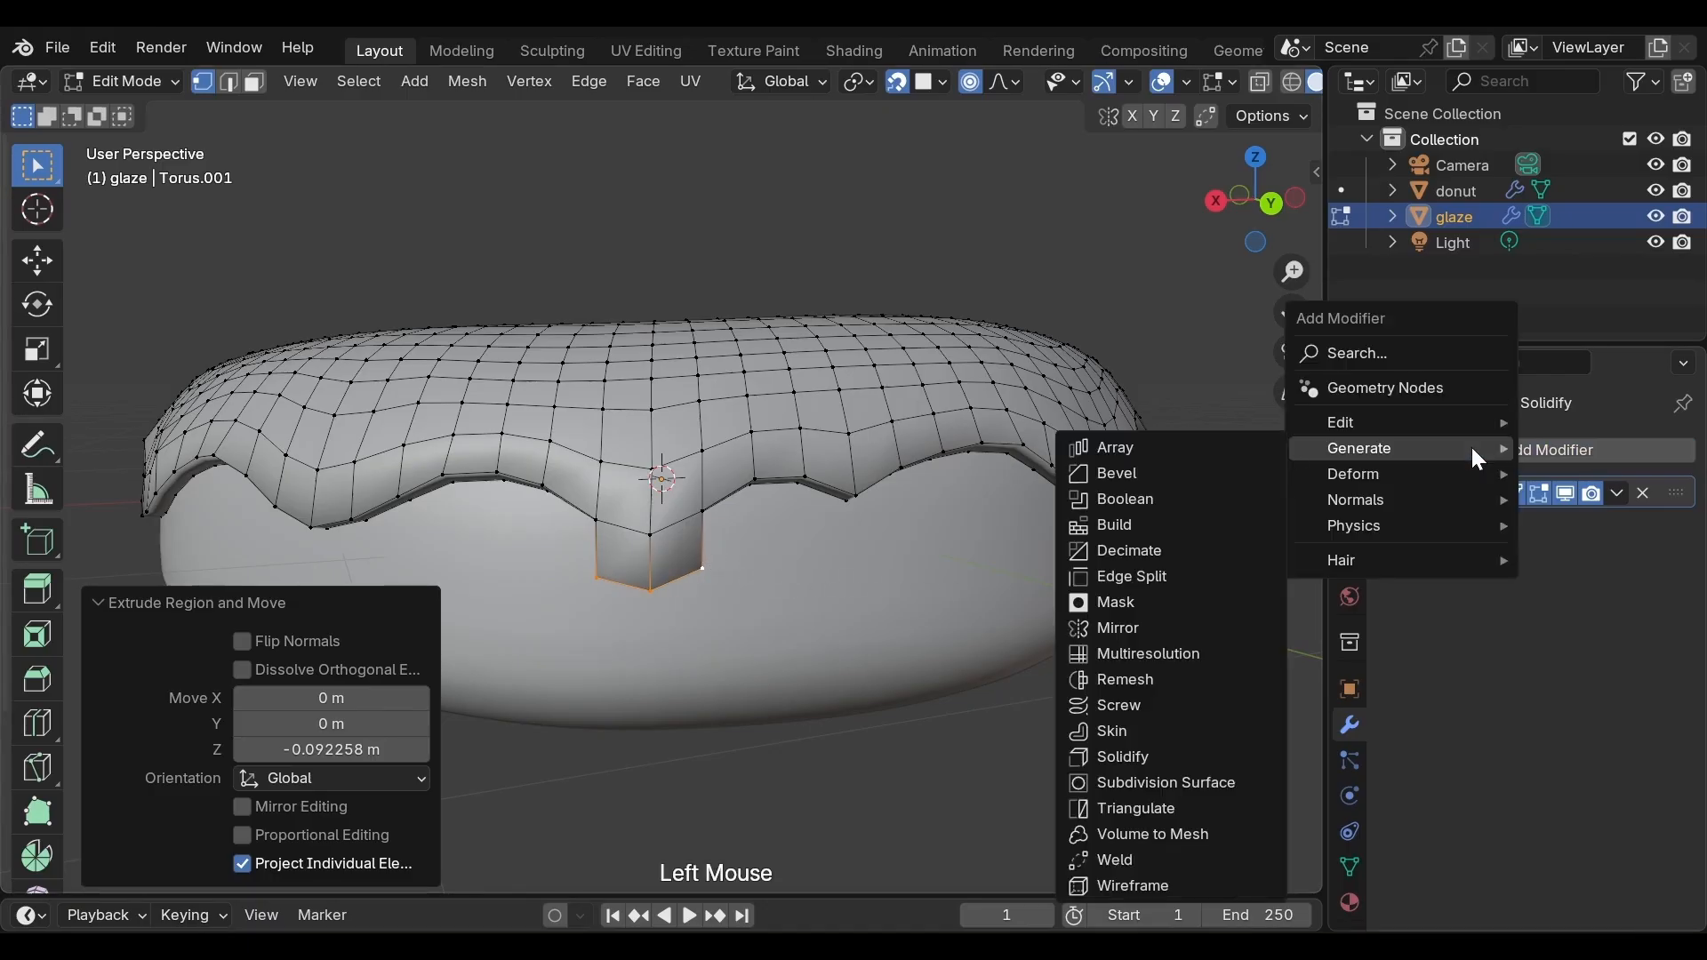
pyautogui.click(1161, 784)
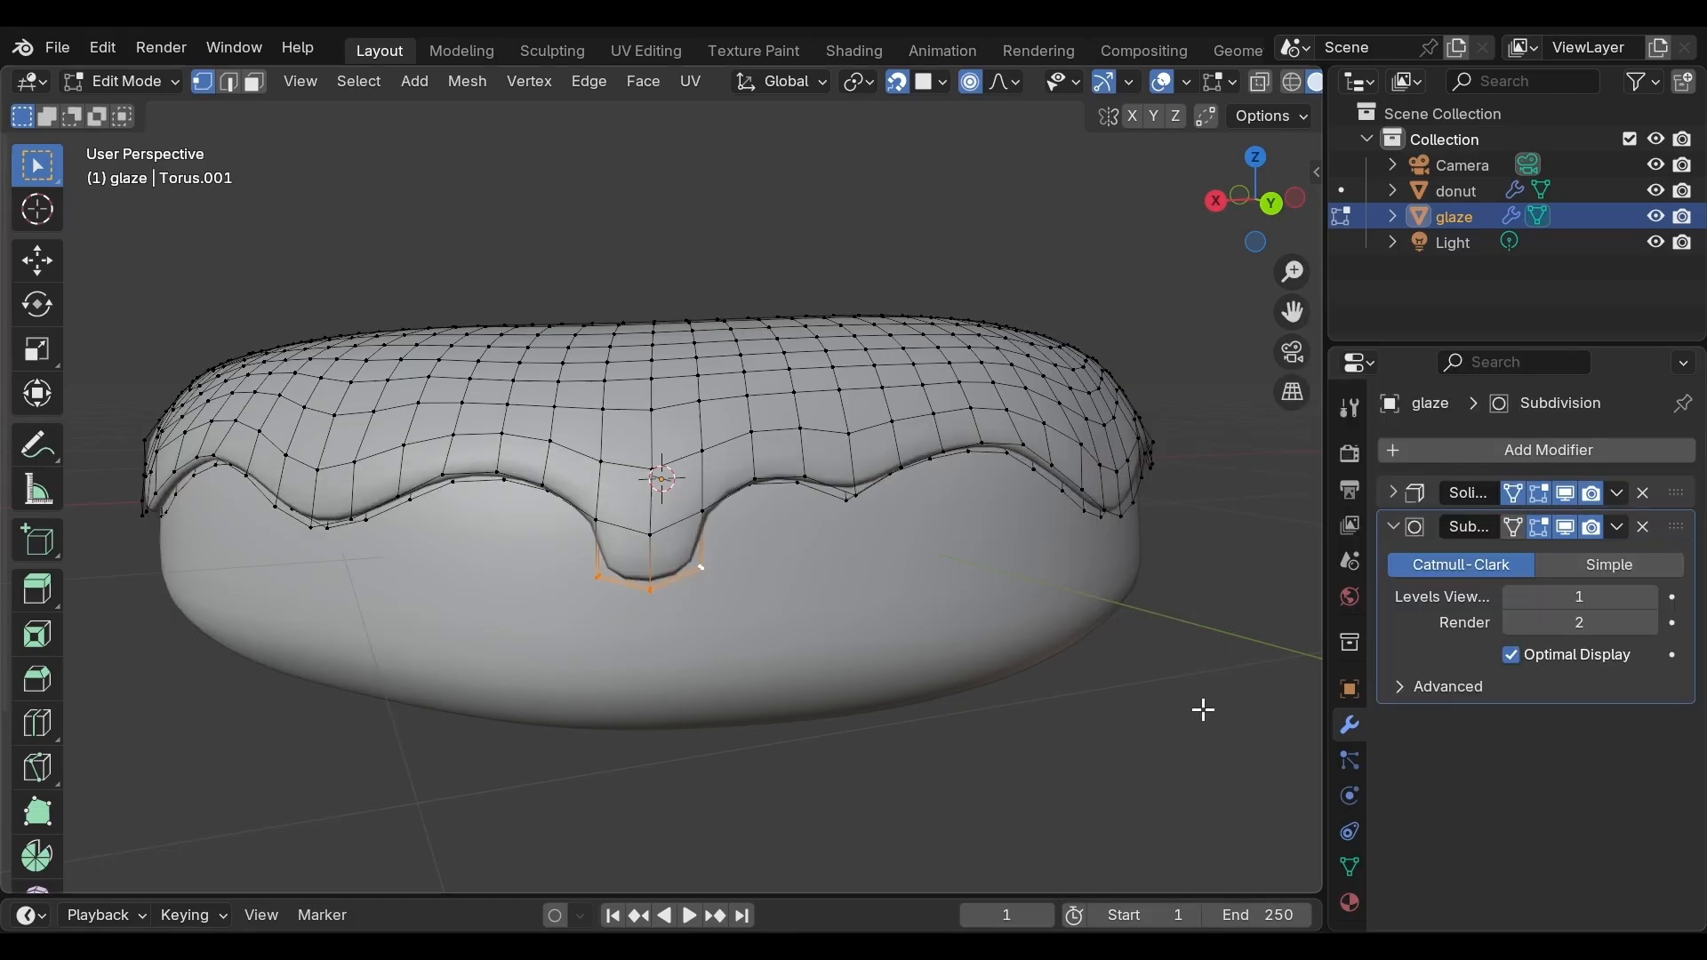
pyautogui.click(1651, 597)
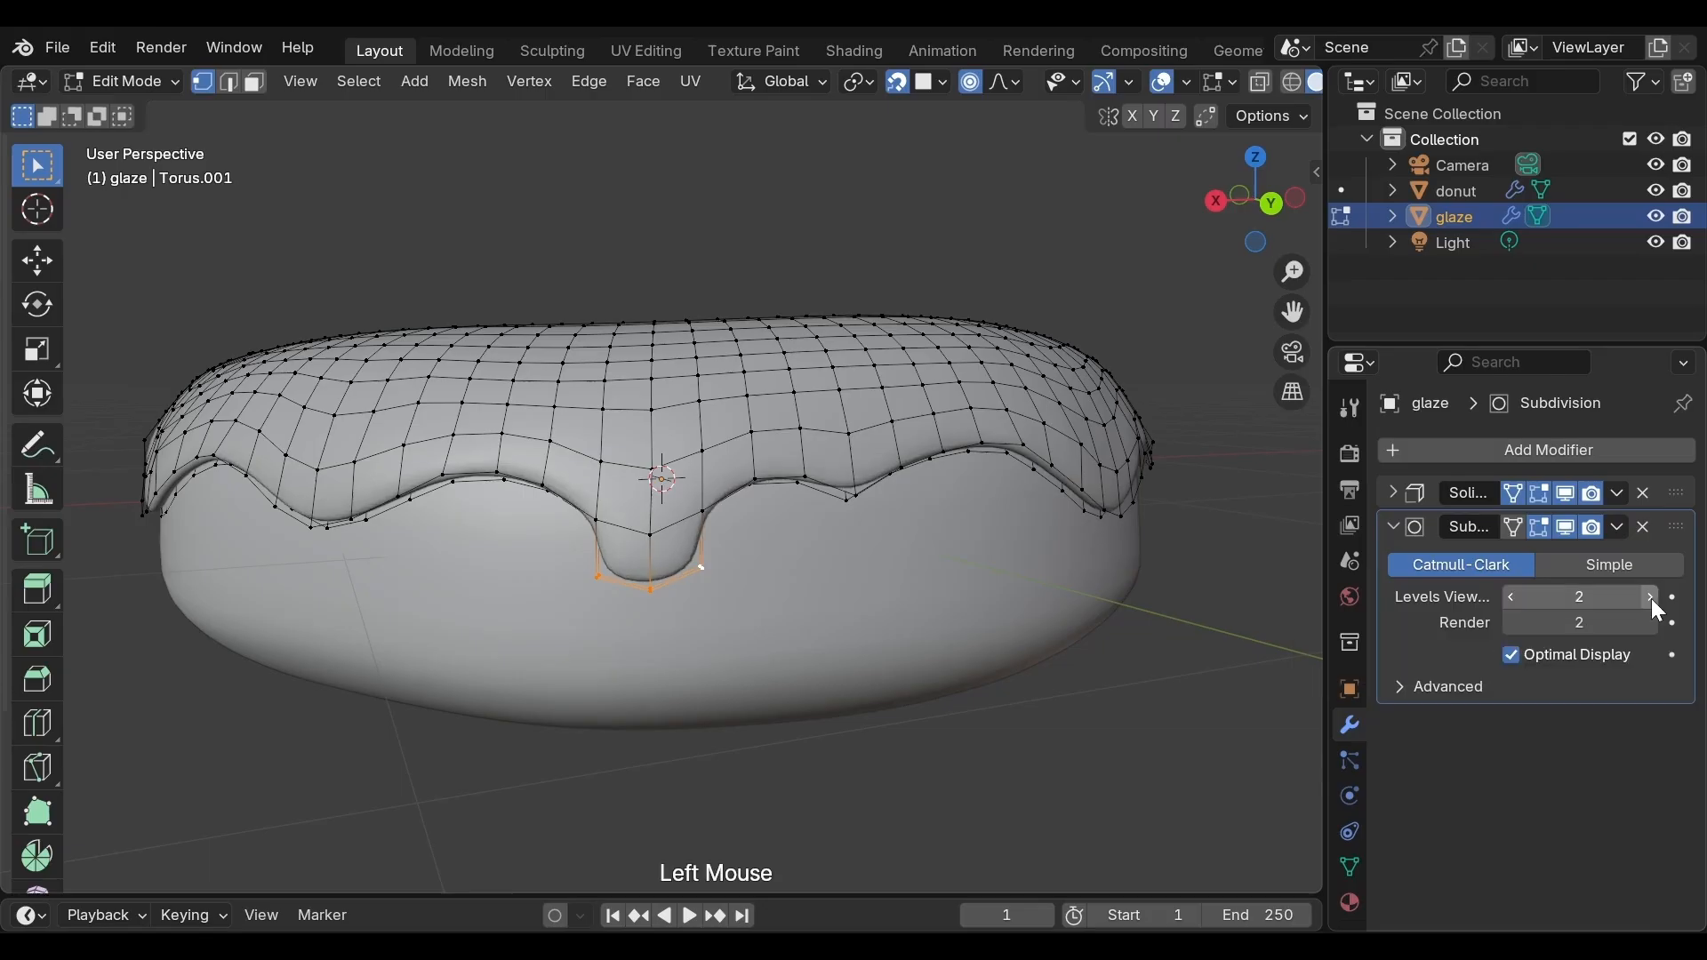
# Set the Solidify modifier's inner edge crease to 1.000
pyautogui.scroll(2, 1021, 694)
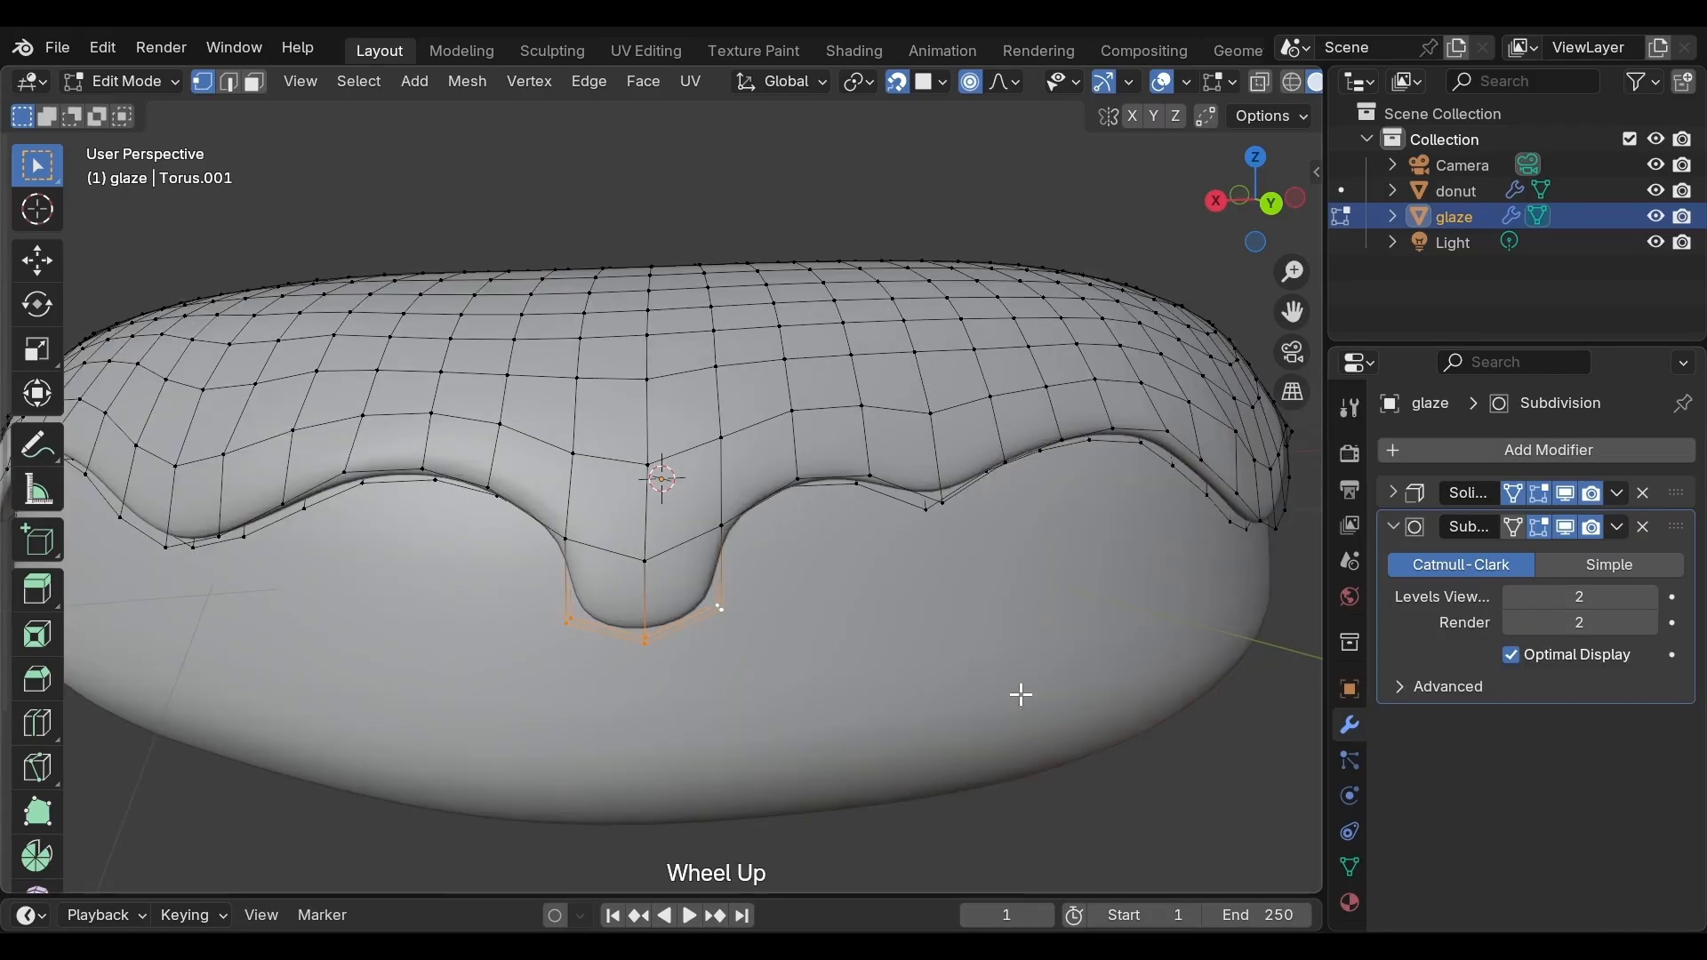
pyautogui.scroll(1, 1001, 696)
pyautogui.moveTo(999, 693); pyautogui.dragTo(1047, 652, button='middle')
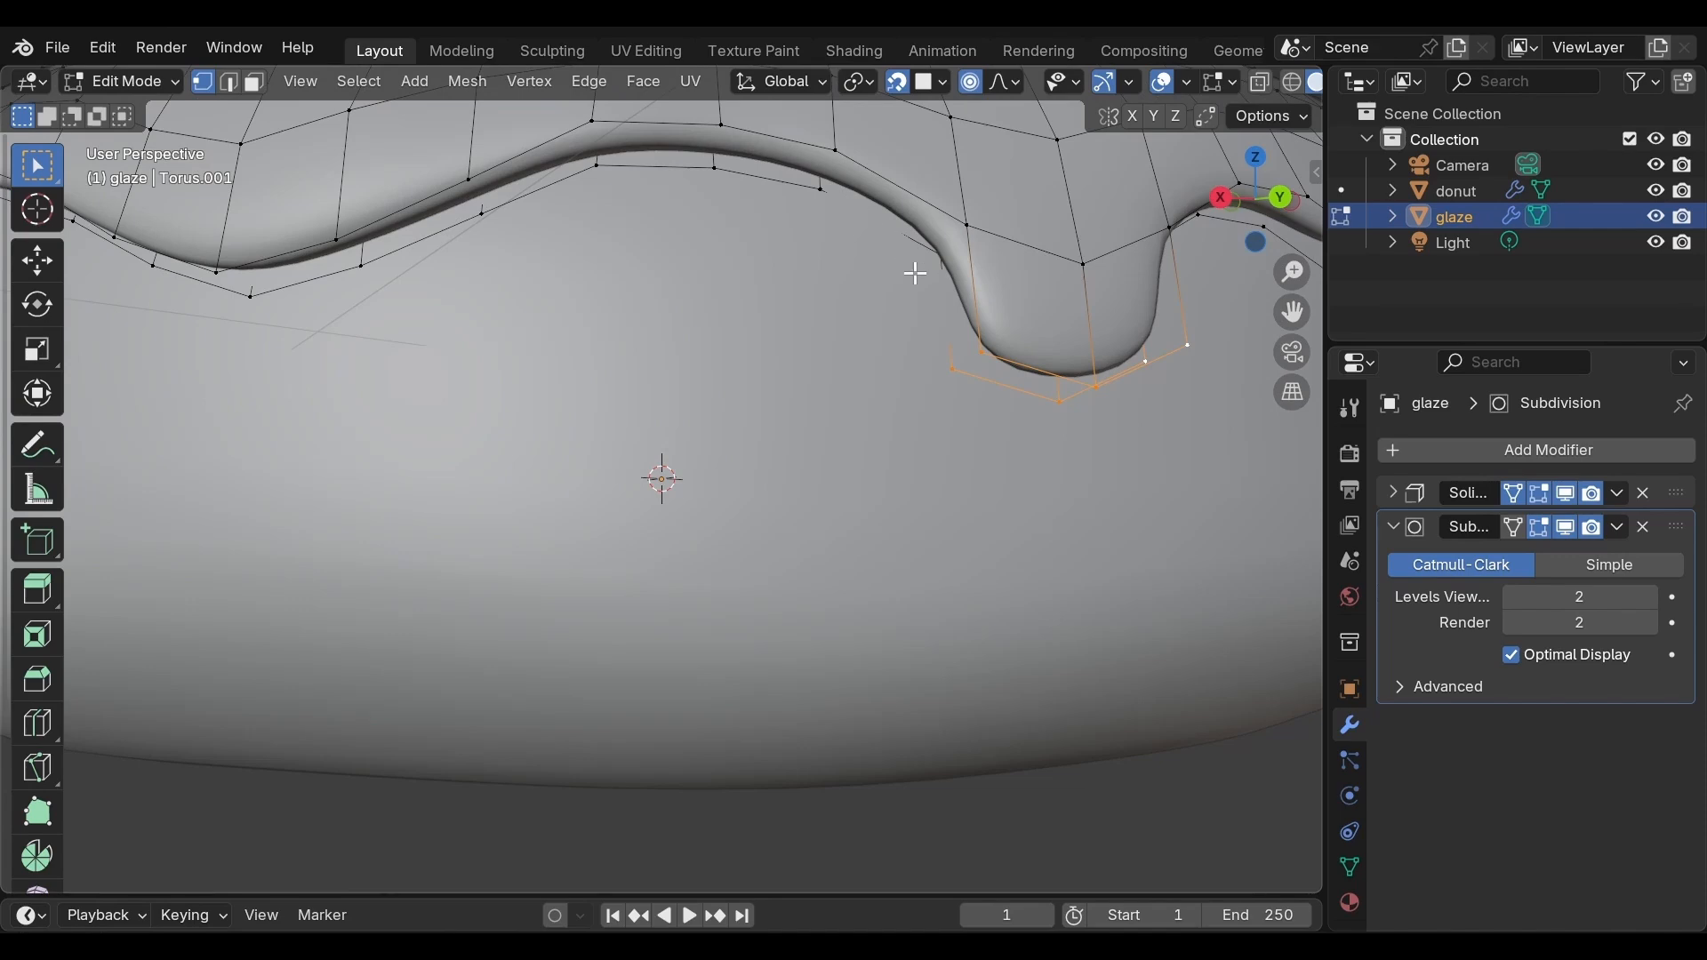
pyautogui.moveTo(912, 278); pyautogui.dragTo(669, 262, button='middle')
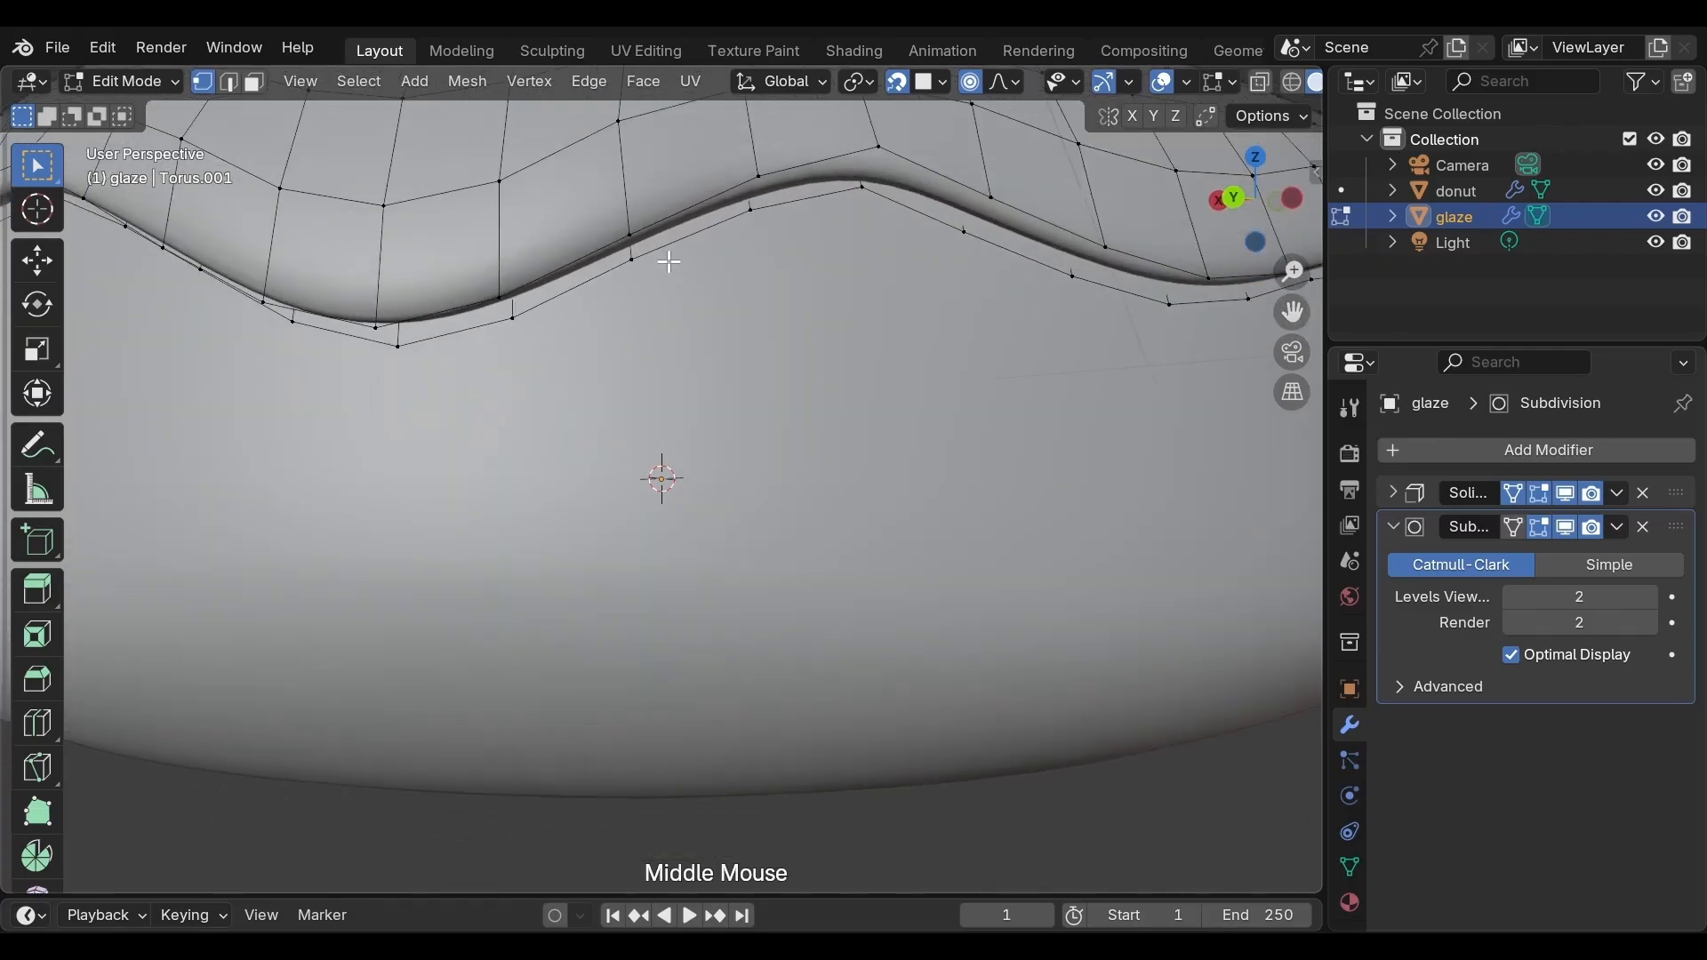
pyautogui.click(1392, 492)
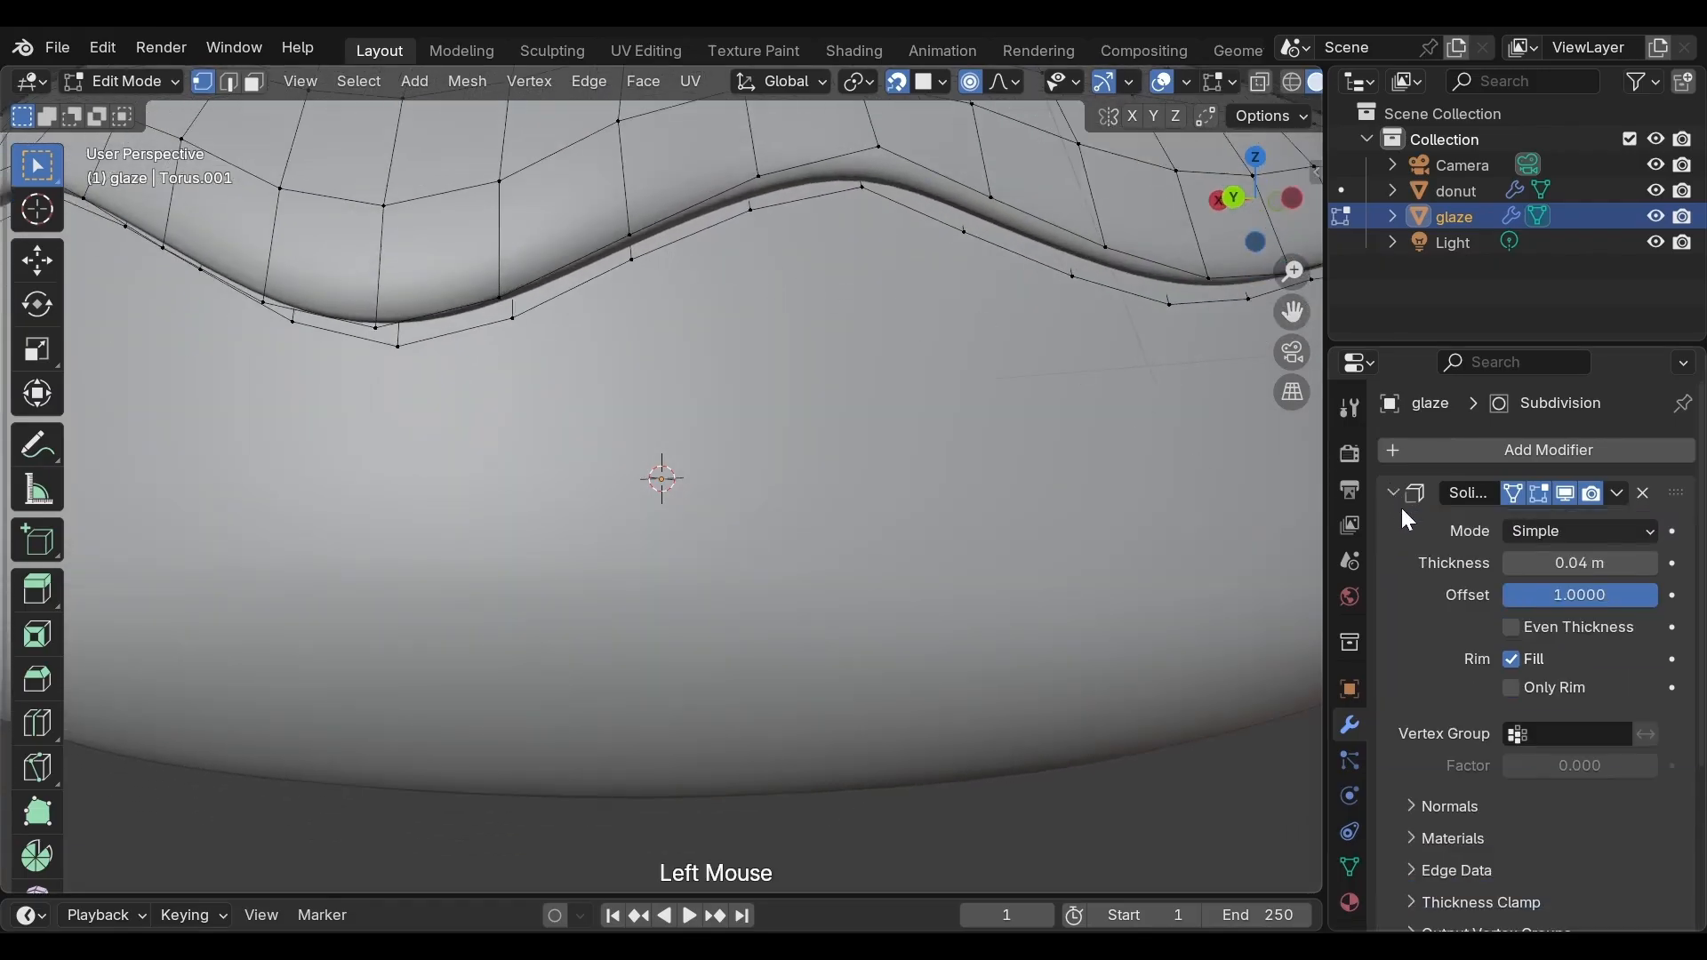
pyautogui.click(1416, 875)
pyautogui.moveTo(1512, 910); pyautogui.dragTo(1658, 910)
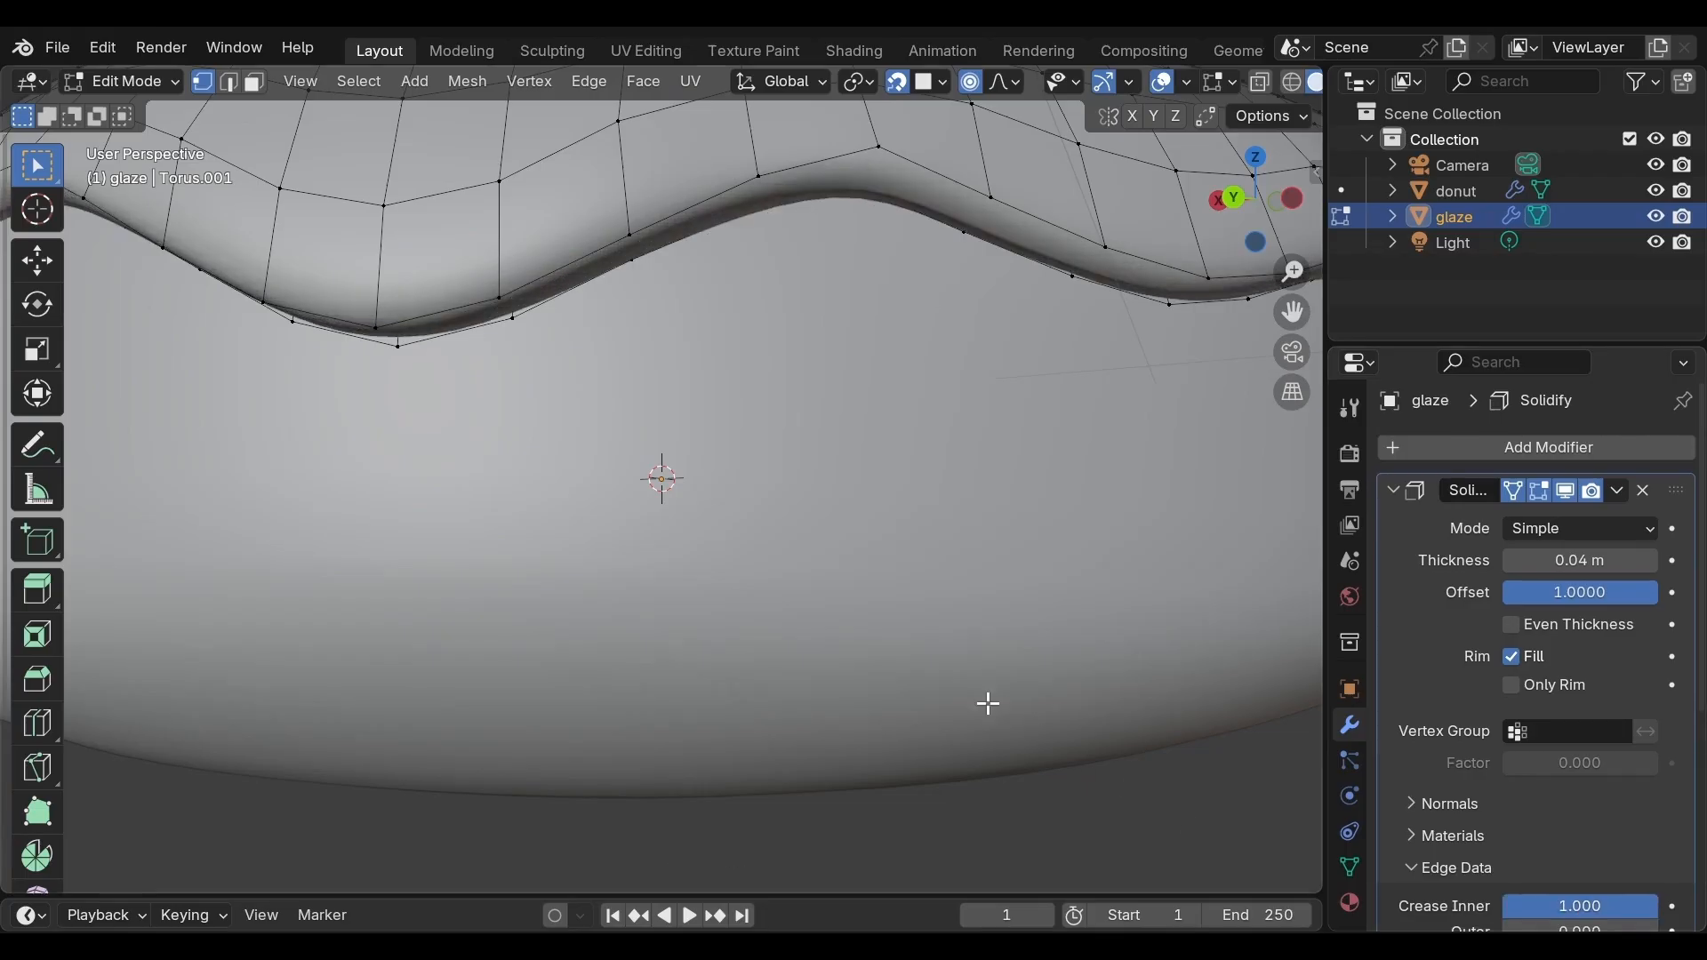
# Move the drip's bottom vertices further down along Z about 0.061 m
pyautogui.scroll(2, 800, 611)
pyautogui.scroll(-3, 800, 612)
pyautogui.scroll(-1, 800, 610)
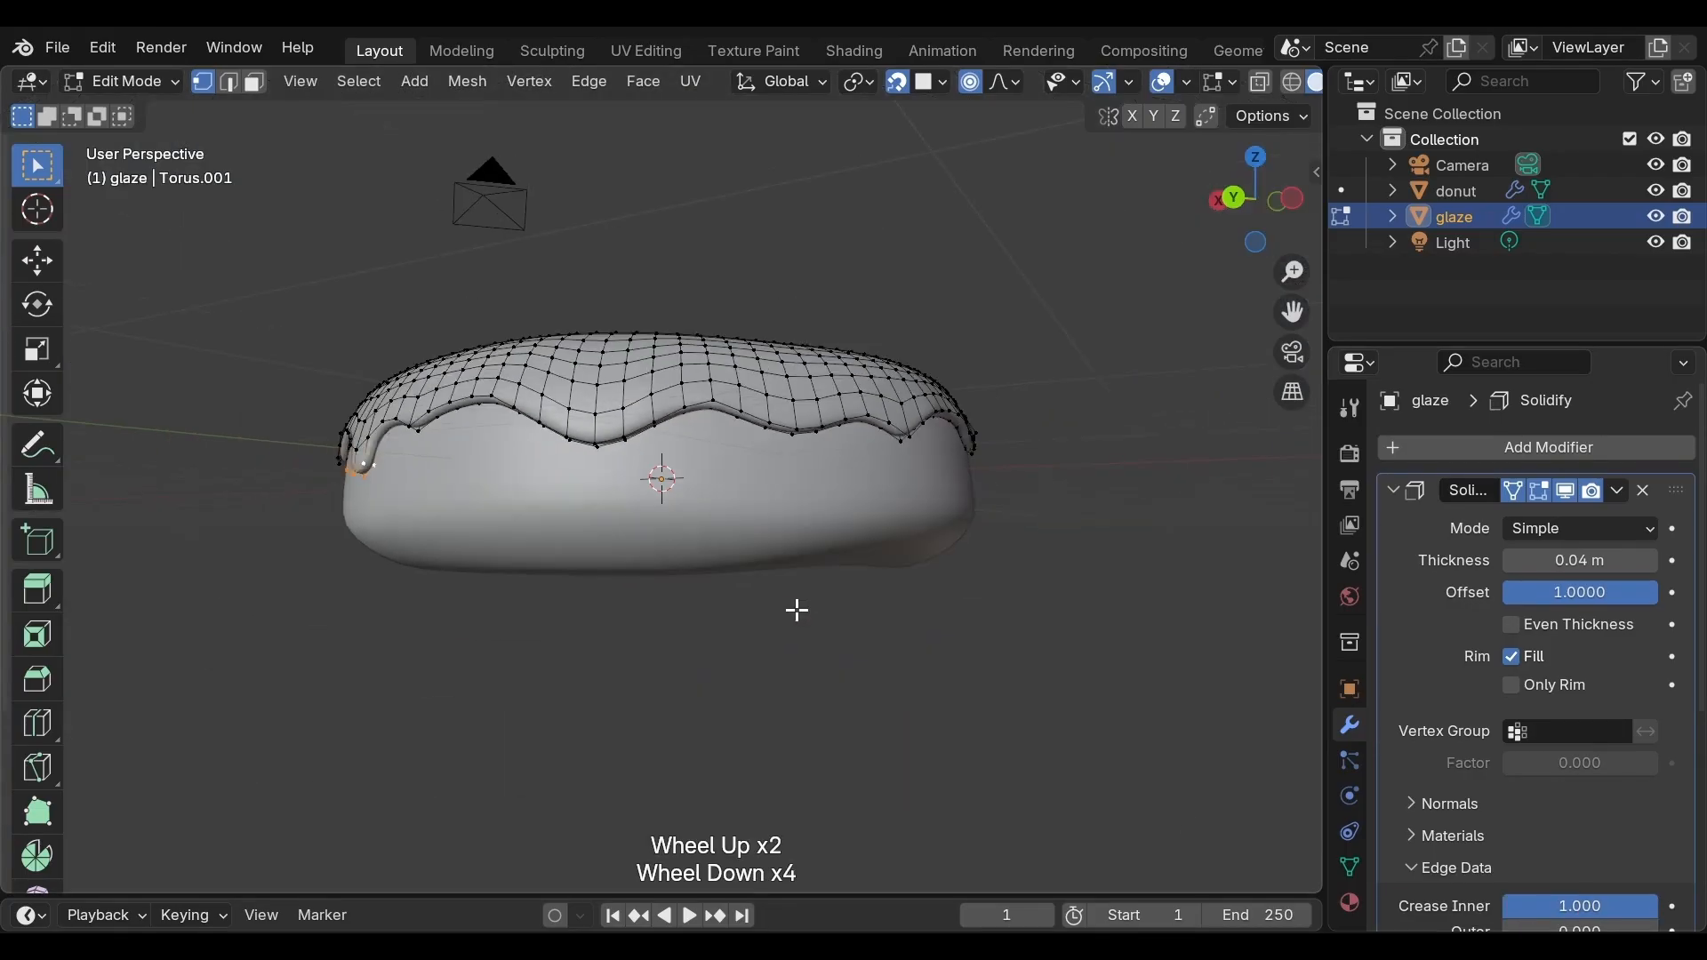
pyautogui.moveTo(797, 610); pyautogui.dragTo(990, 653, button='middle')
pyautogui.scroll(1, 989, 652)
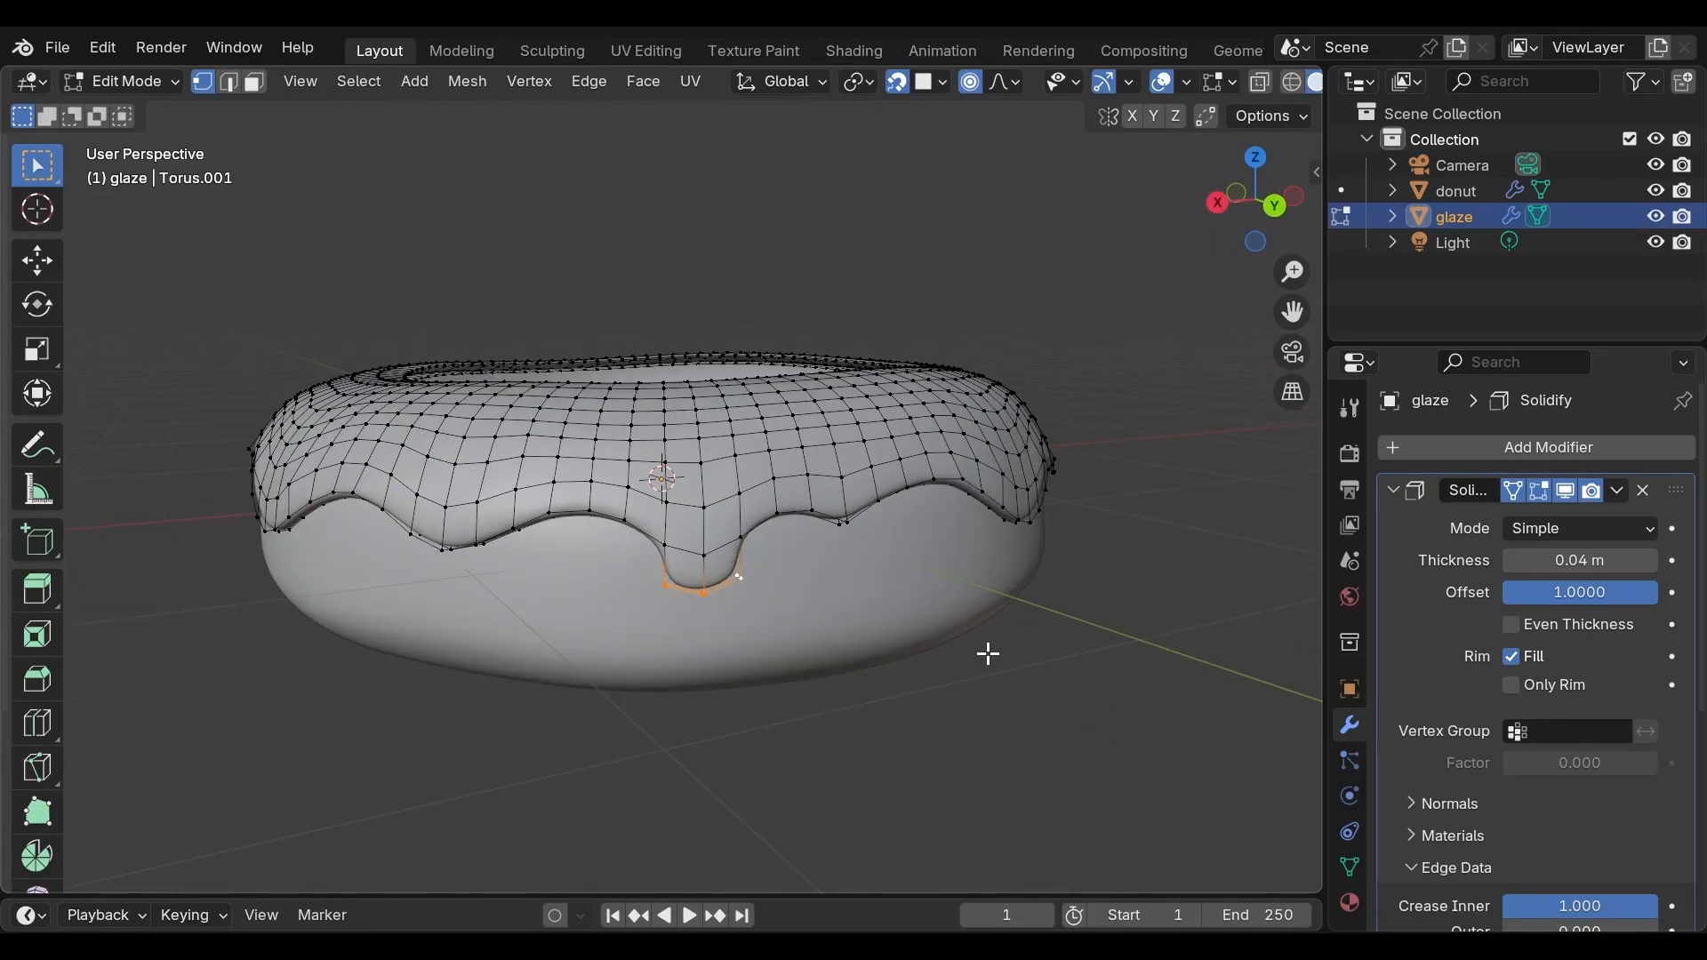
pyautogui.scroll(1, 973, 655)
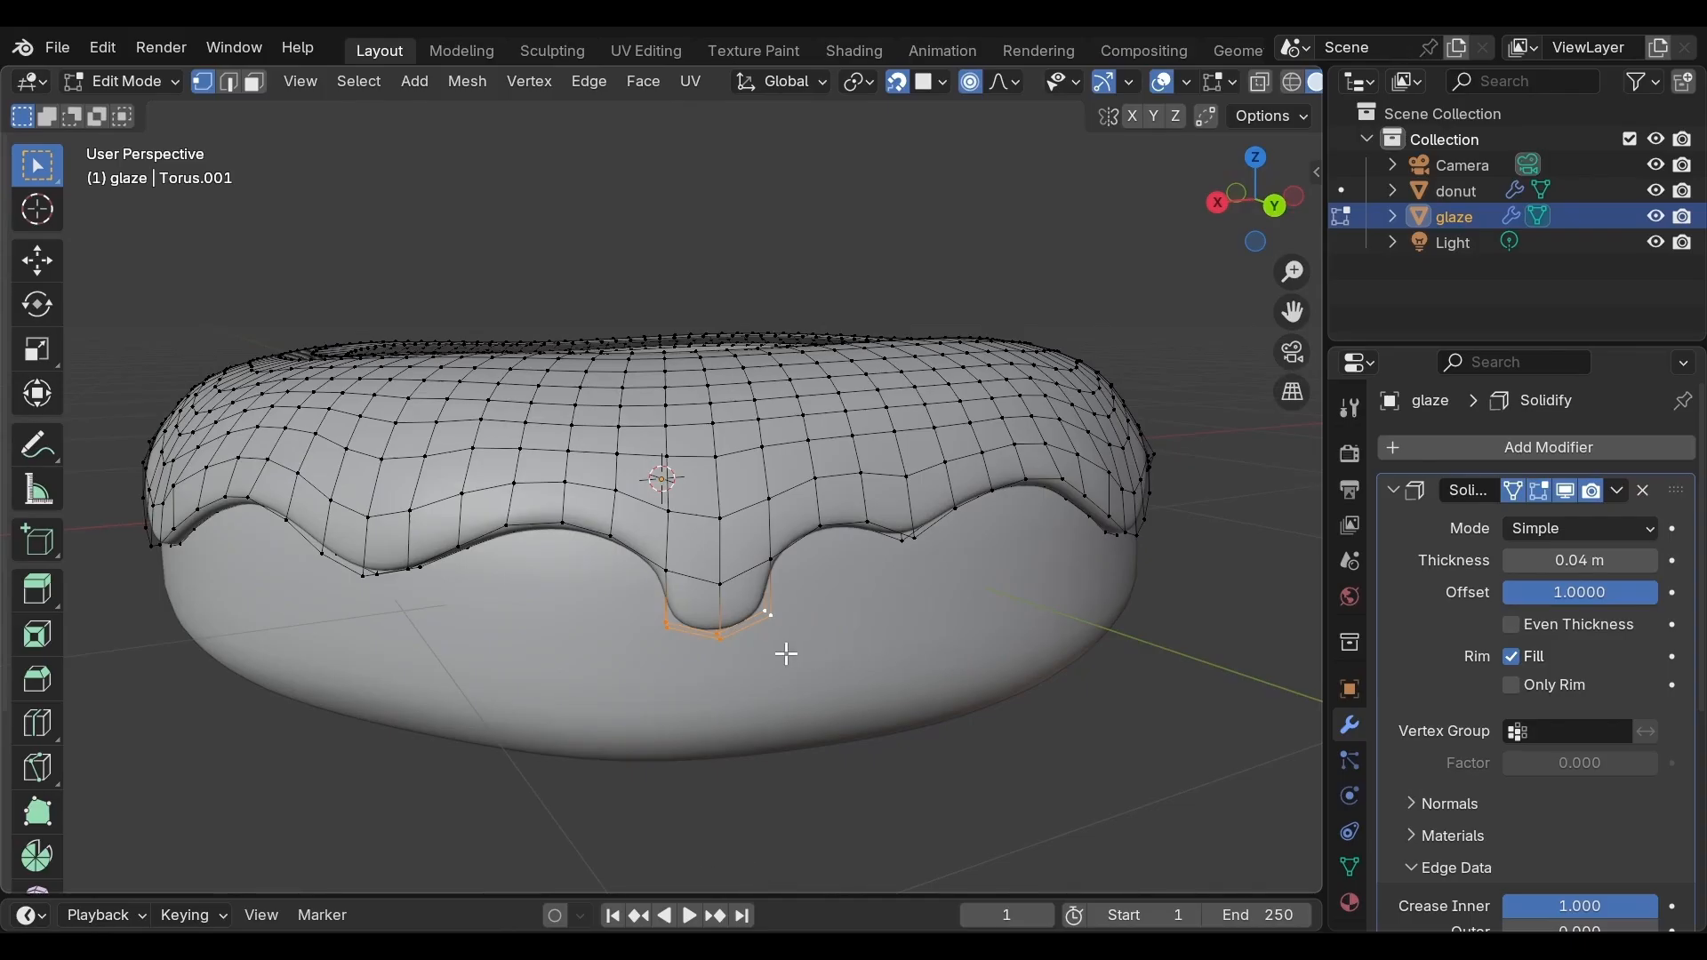
pyautogui.press('g')
pyautogui.press('z')
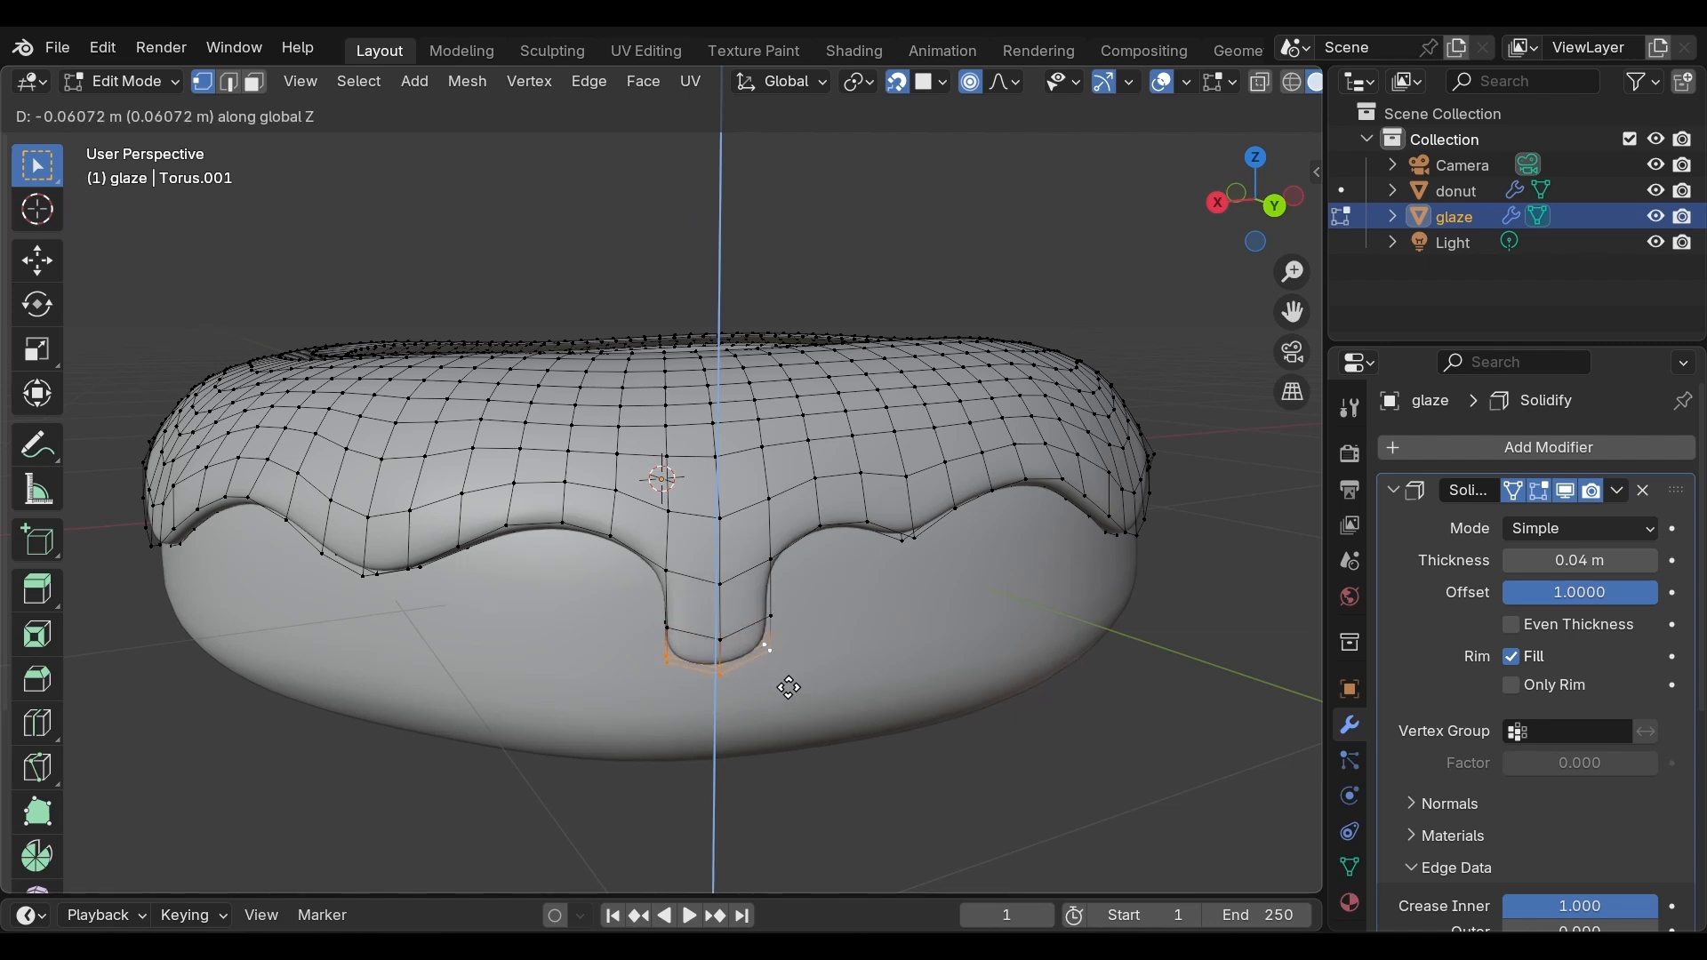
pyautogui.click(789, 690)
# Scale the drip's tip to about 0.79 with proportional editing, then to 0.75 with proportional editing off
pyautogui.press('s')
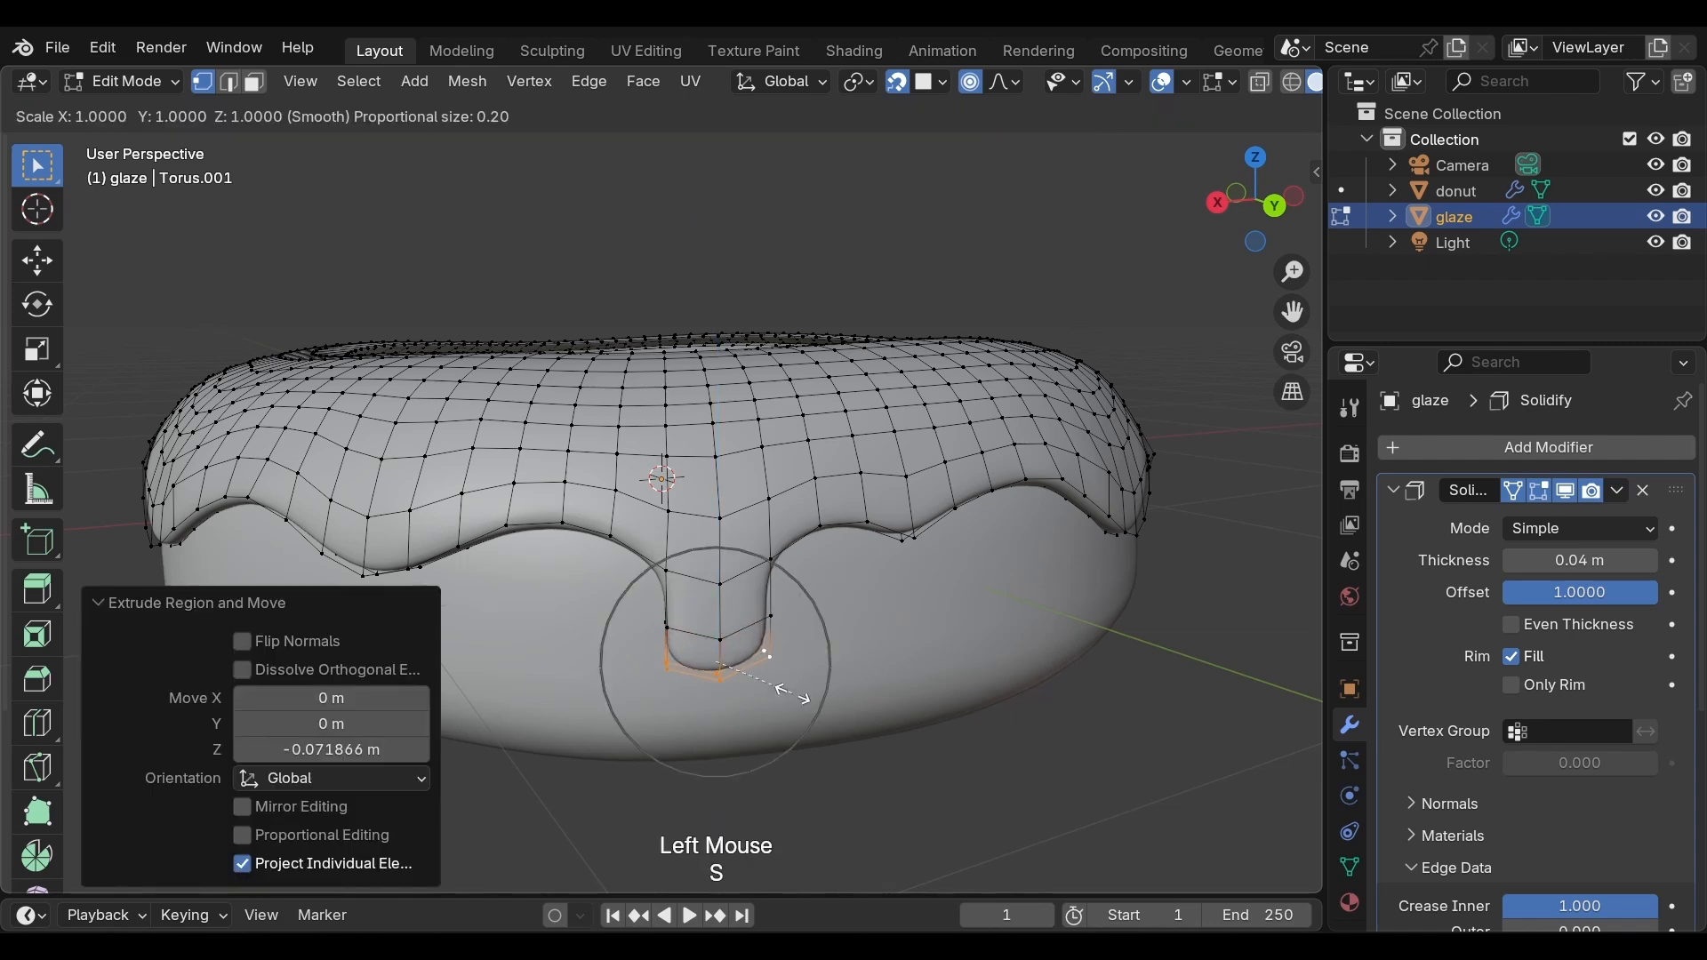
pyautogui.click(776, 686)
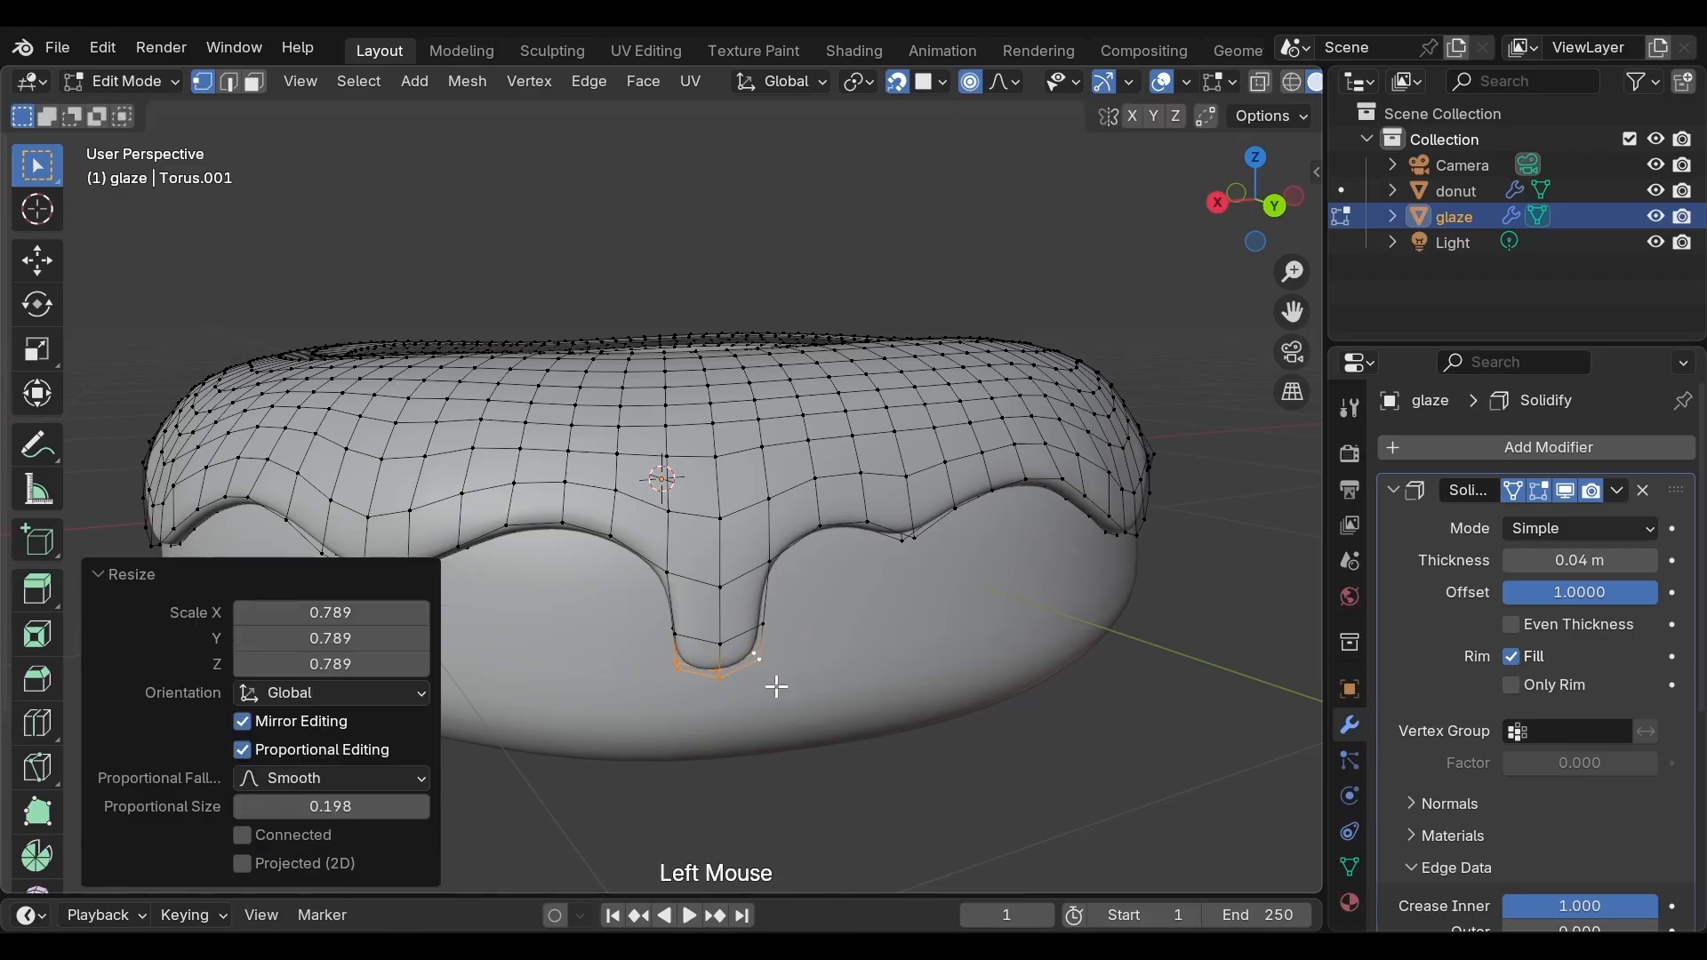
pyautogui.press('o')
pyautogui.press('s')
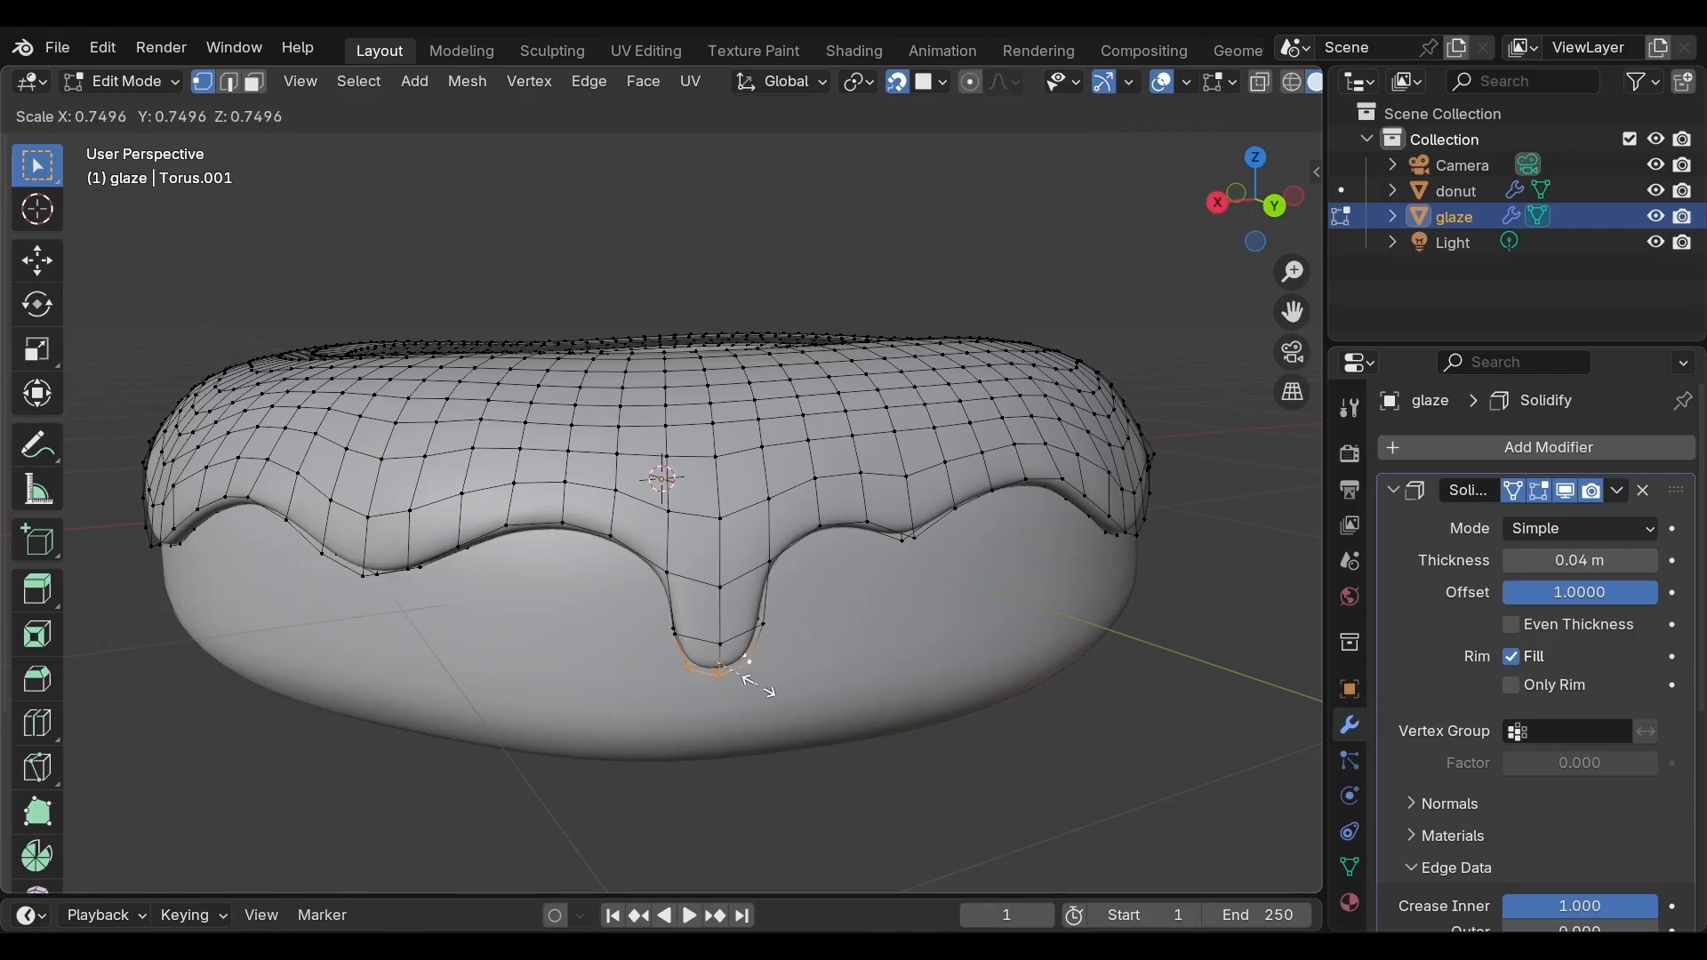
pyautogui.click(759, 684)
# Select three lower-edge vertices at the front and extrude them down along Z twice, about 0.076 m and 0.028 m
pyautogui.moveTo(774, 705); pyautogui.dragTo(608, 608, button='middle')
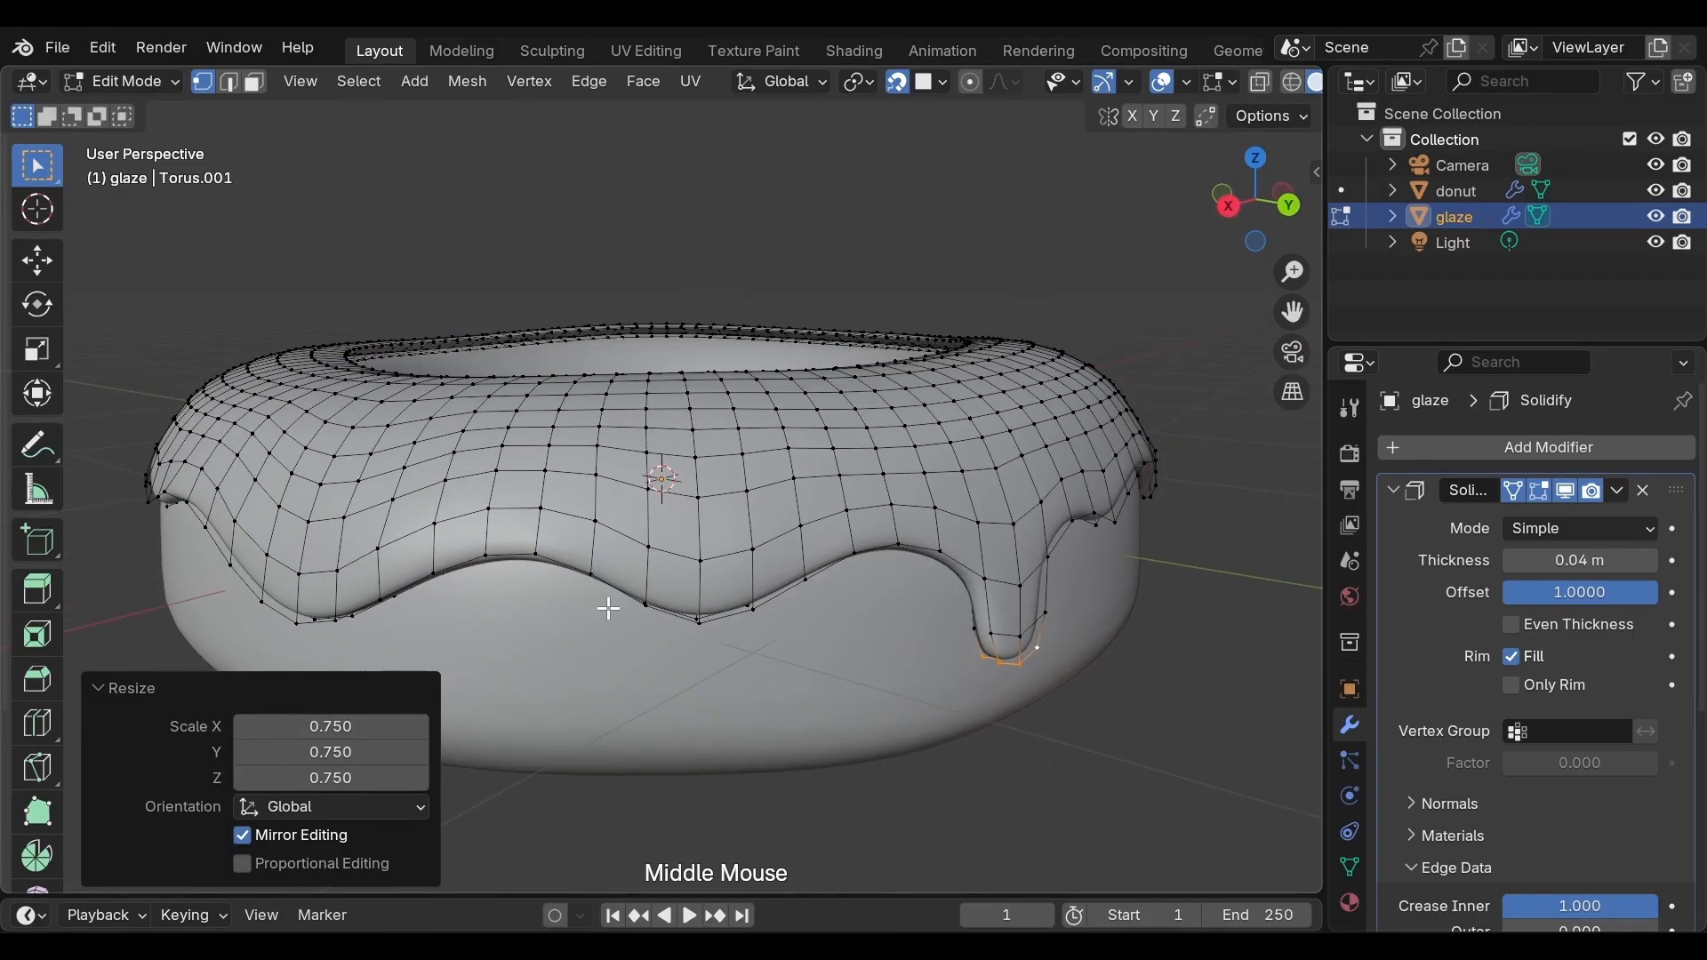
pyautogui.click(648, 608)
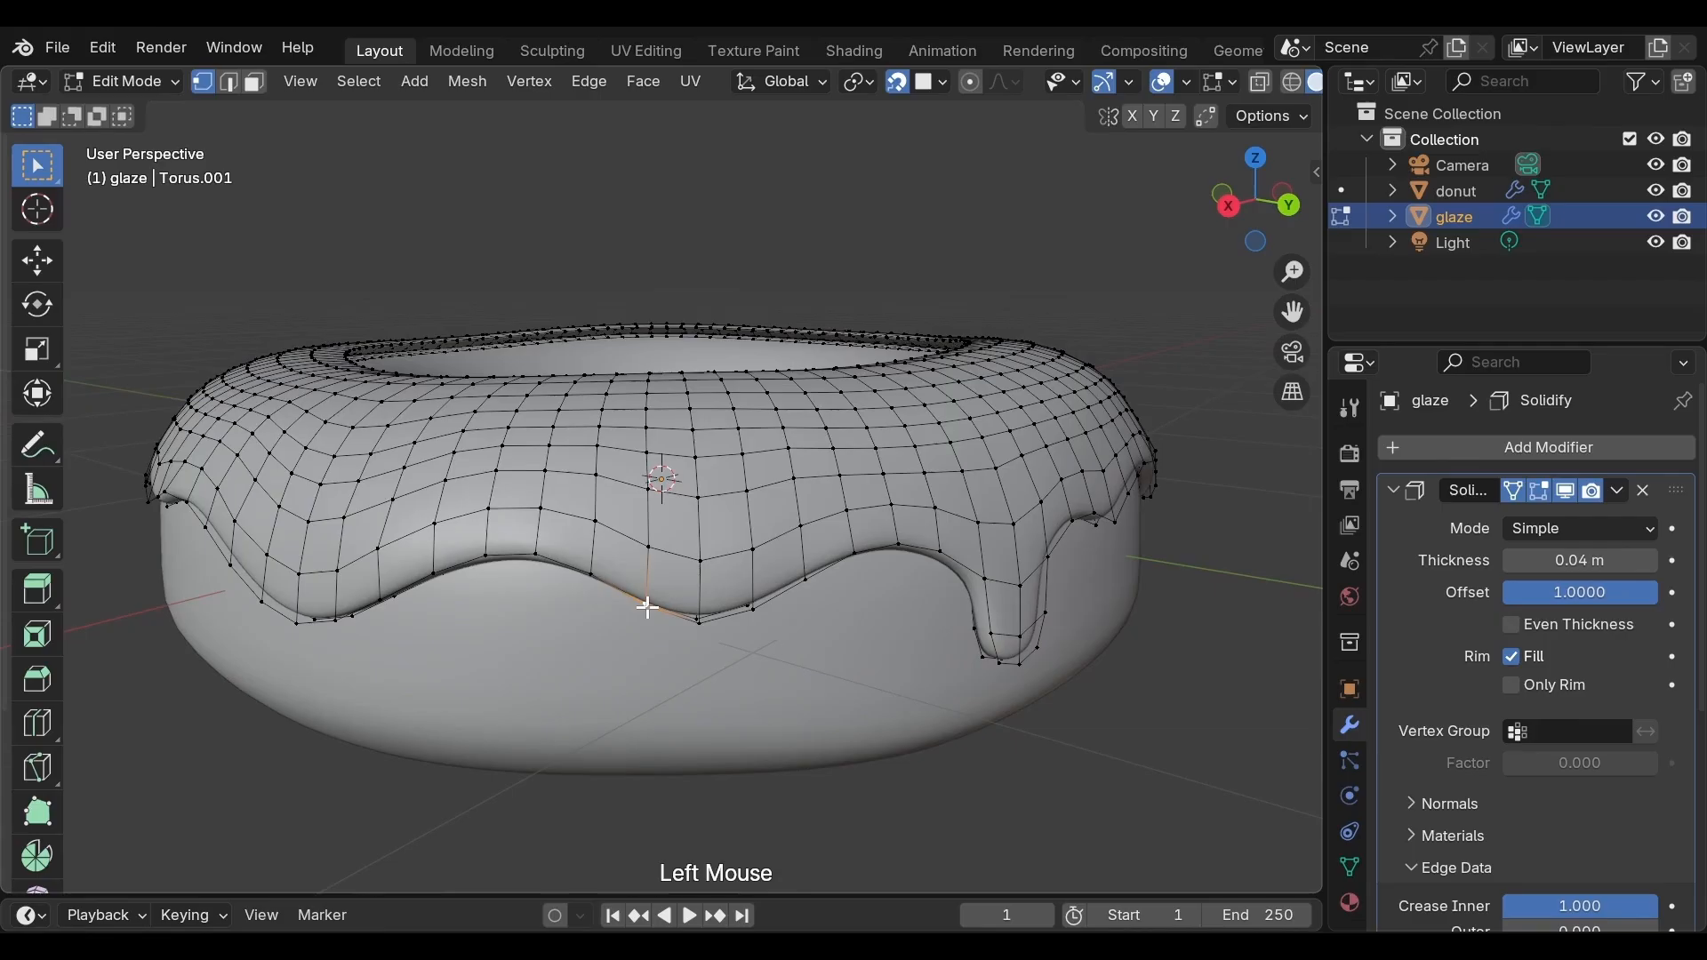
pyautogui.press('shift')
pyautogui.keyDown('shift'); pyautogui.click(699, 611); pyautogui.keyUp('shift')
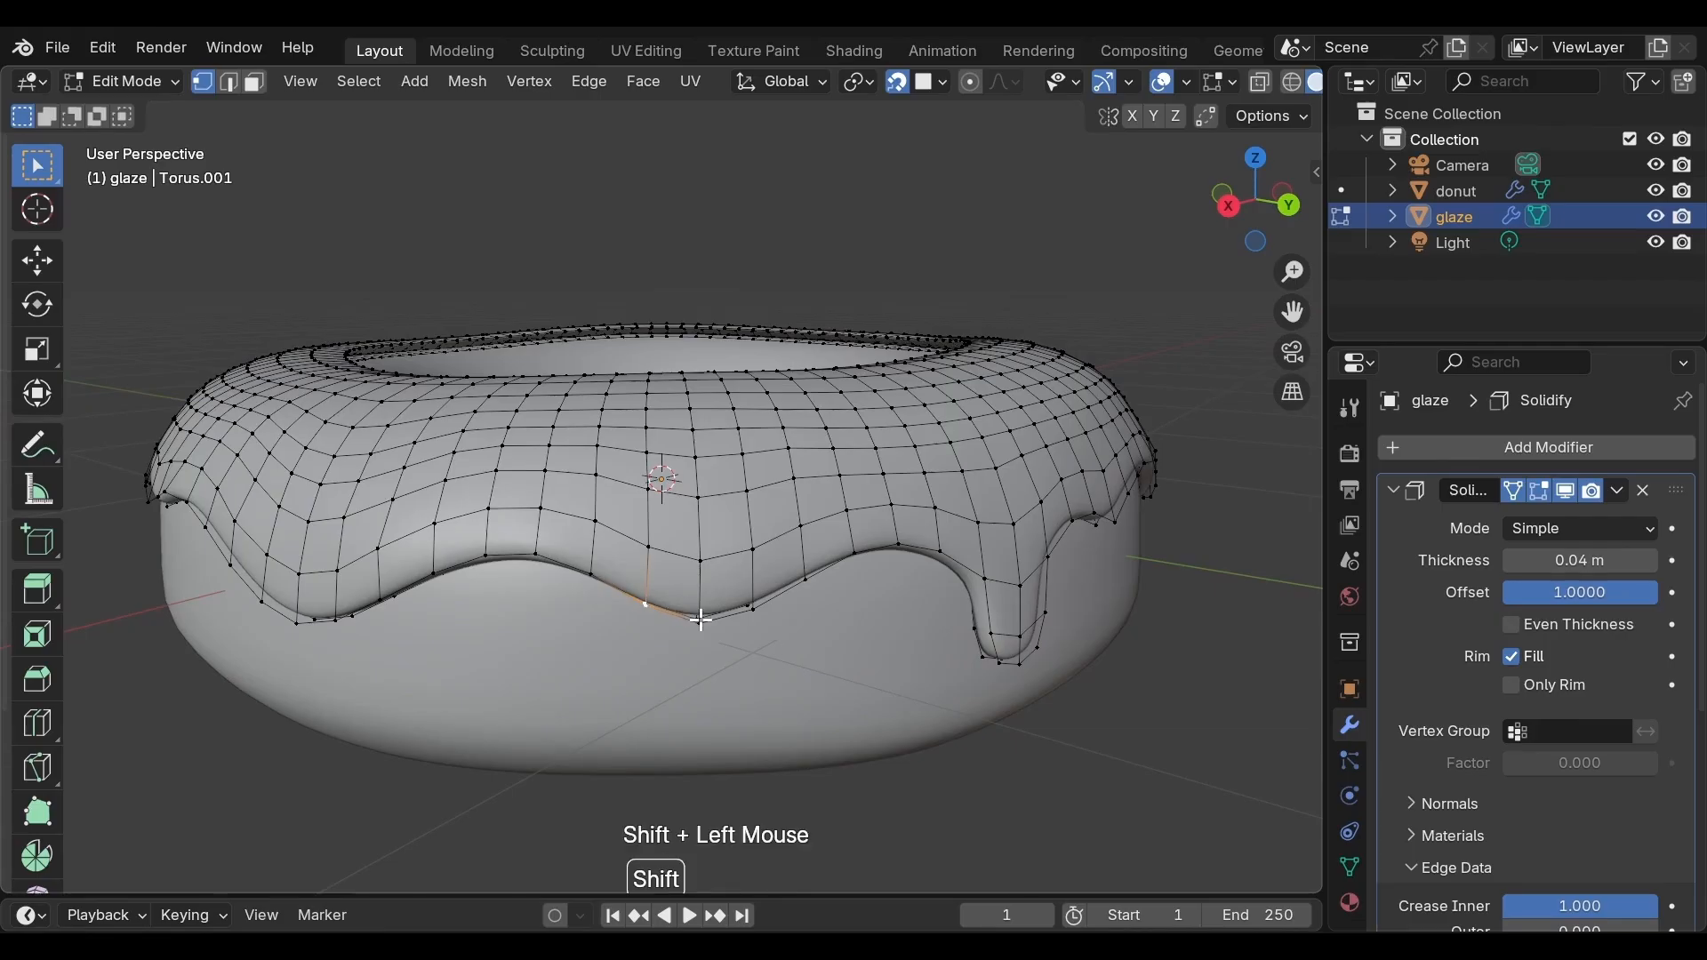
pyautogui.keyDown('shift'); pyautogui.click(750, 598); pyautogui.keyUp('shift')
pyautogui.press('e')
pyautogui.press('z')
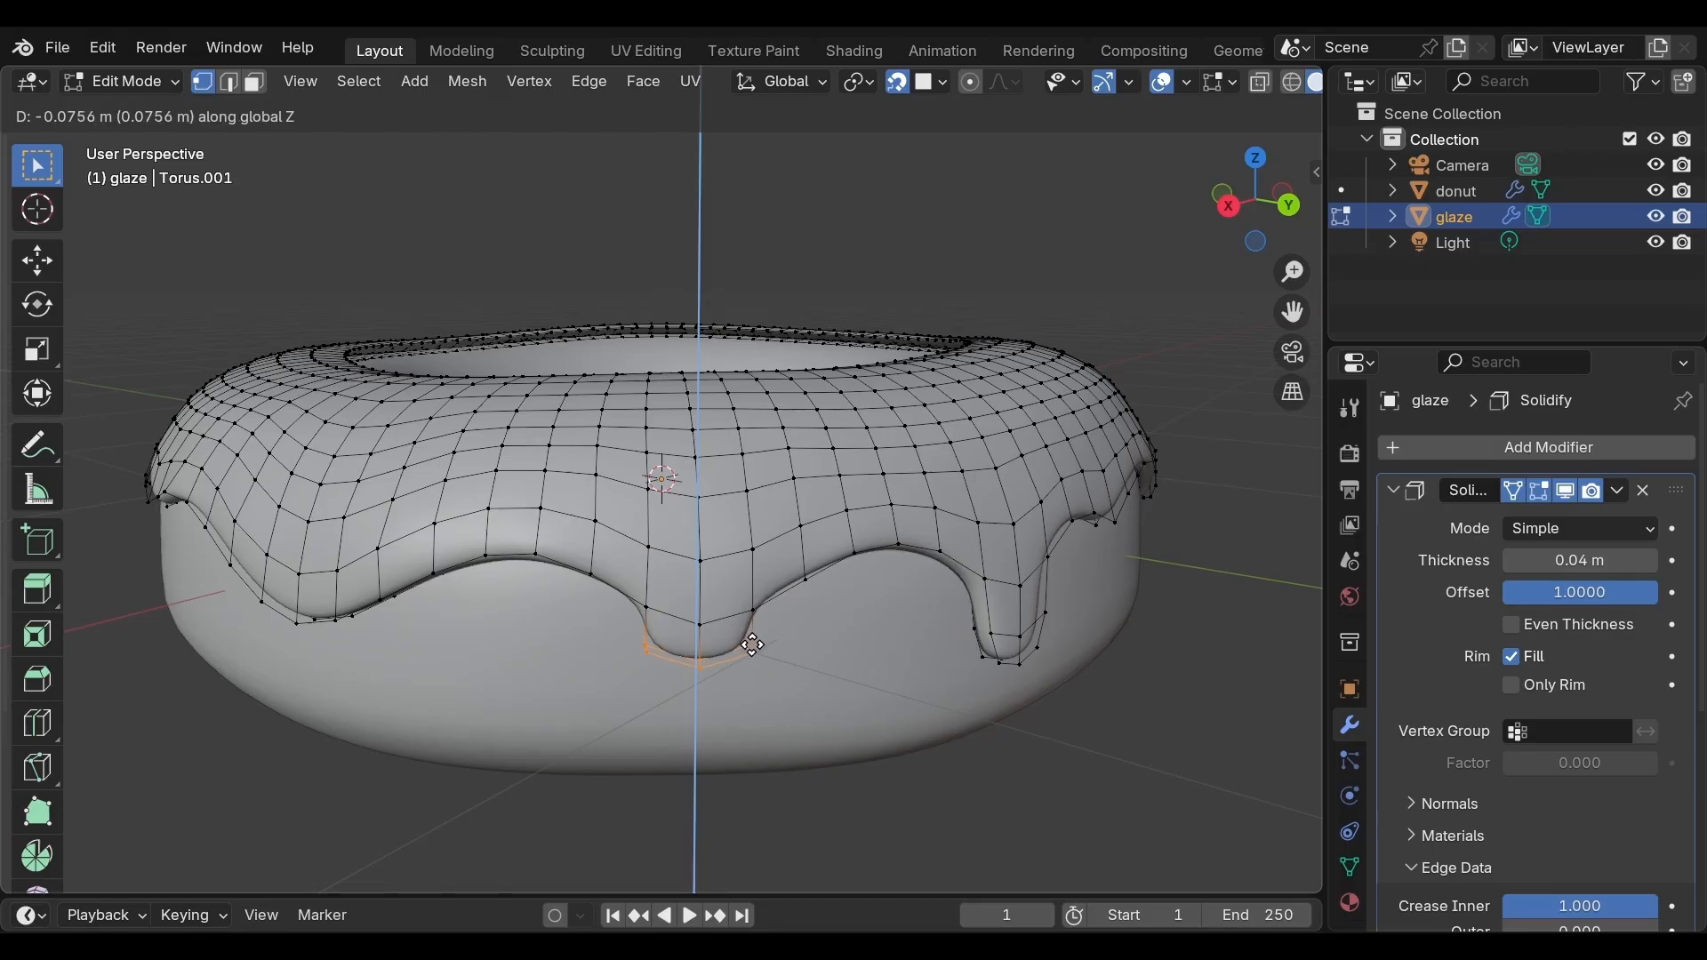
pyautogui.click(754, 643)
pyautogui.press('e')
pyautogui.press('z')
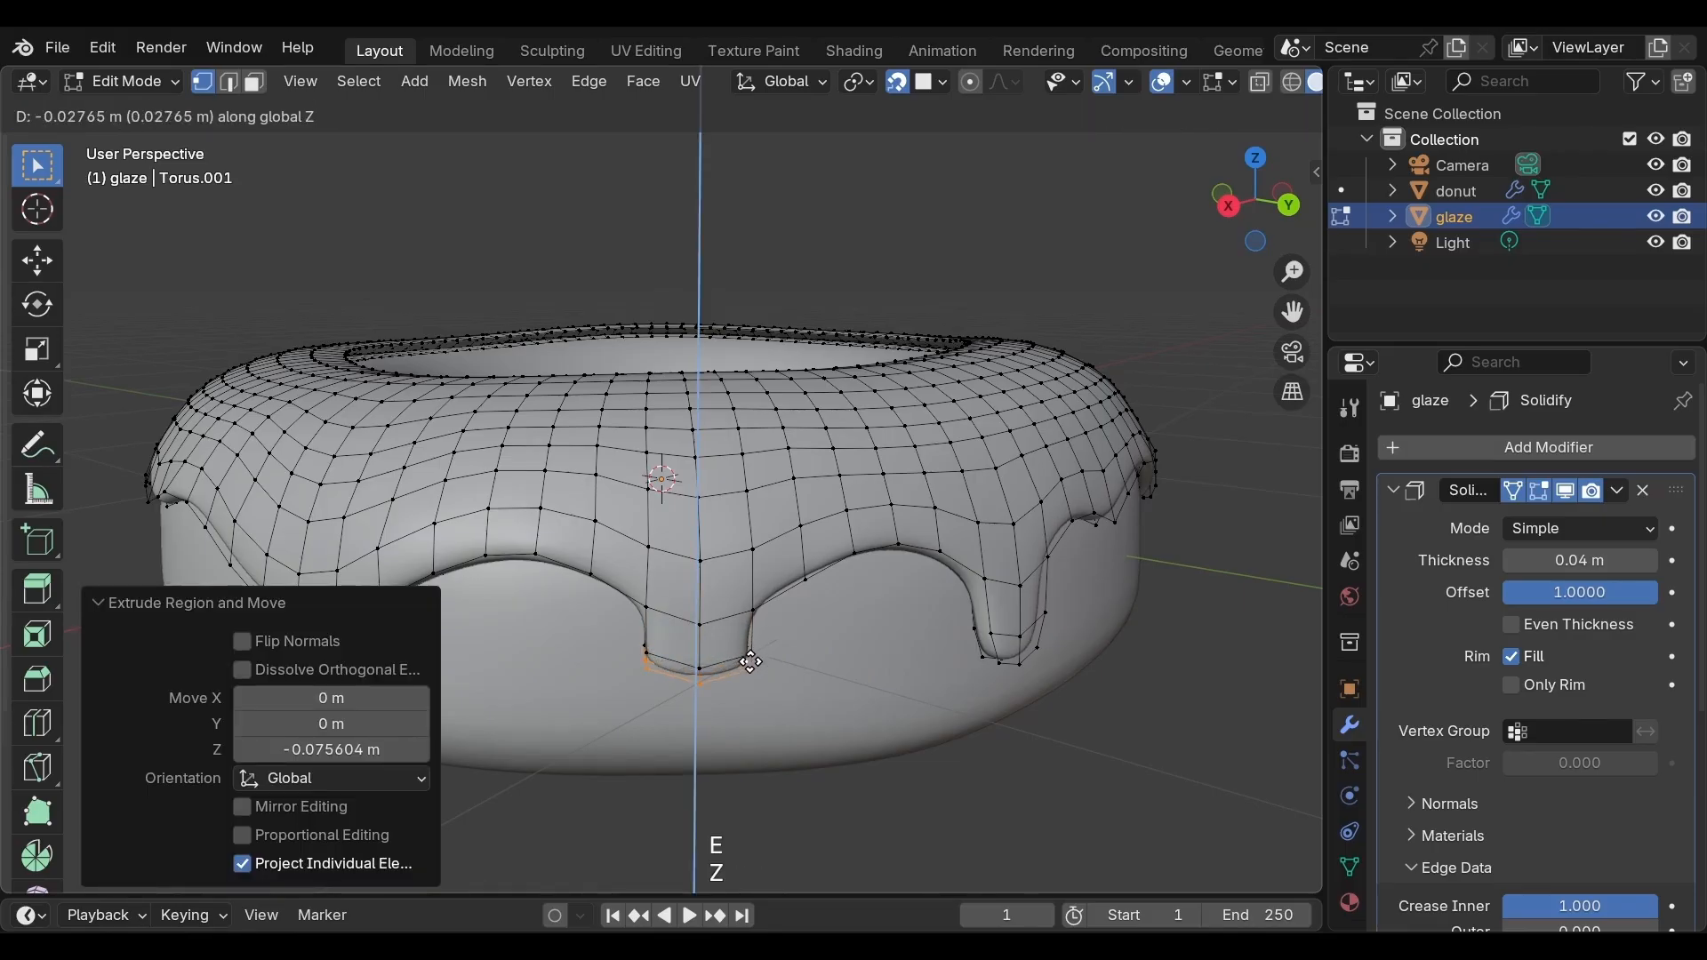
pyautogui.click(751, 665)
# Scale the new drip's tip to about 0.93 with proportional editing, then to about 0.81 without it
pyautogui.press('o')
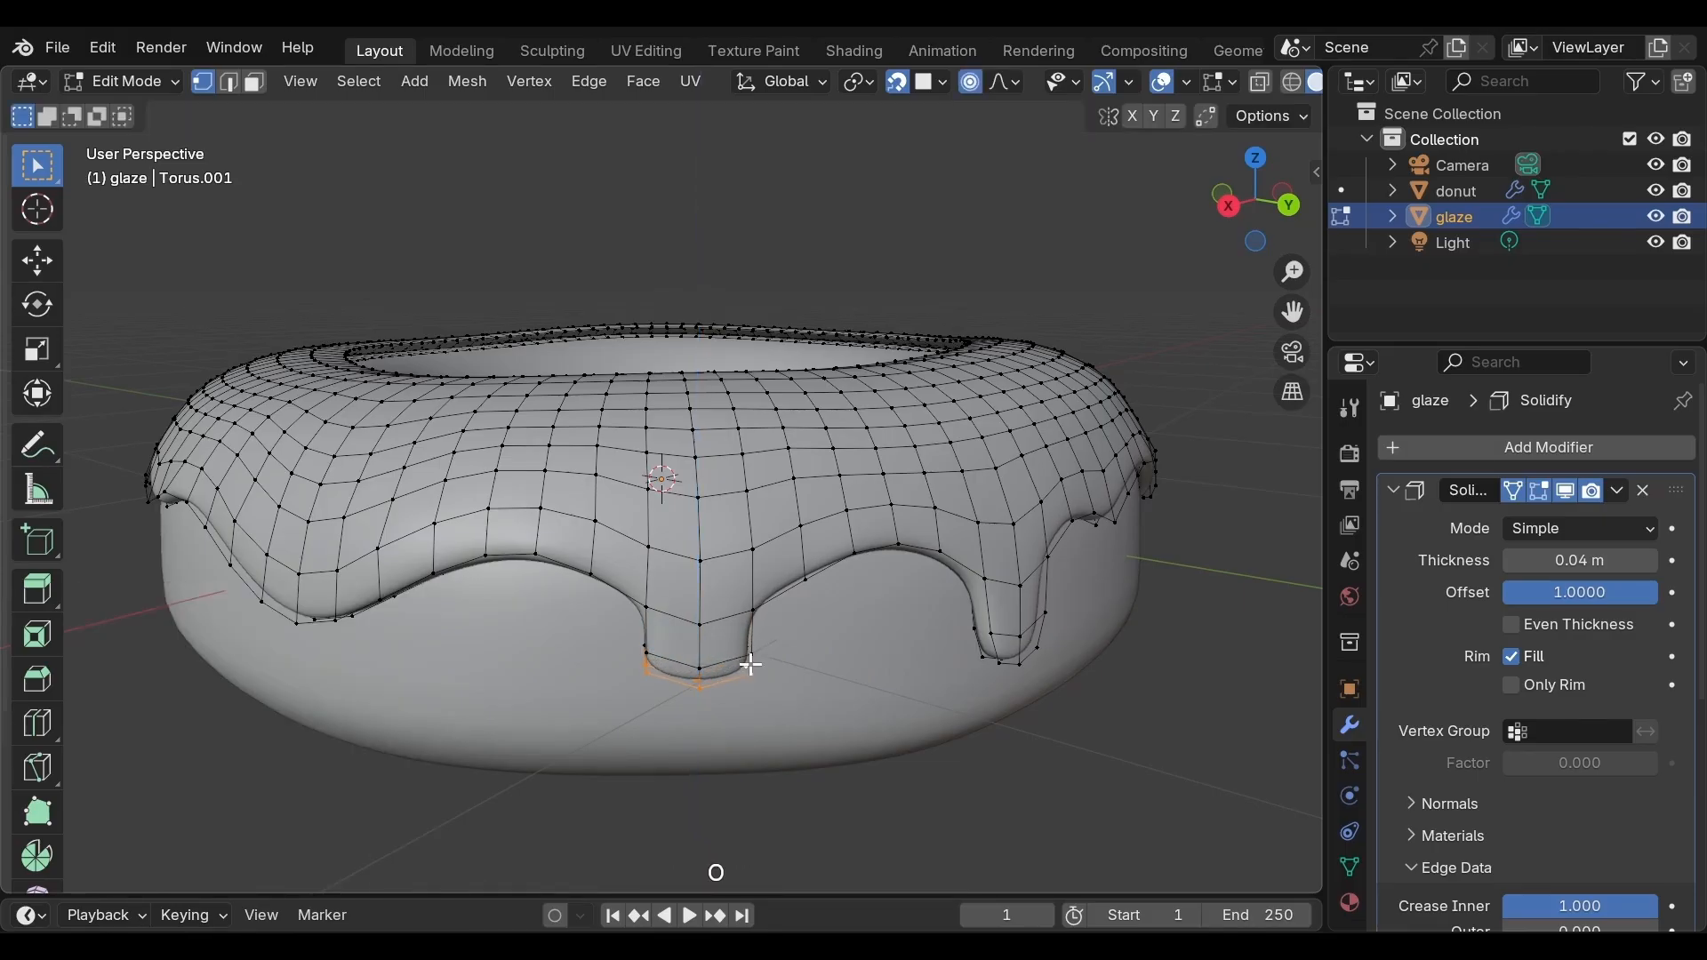
pyautogui.press('s')
pyautogui.click(747, 665)
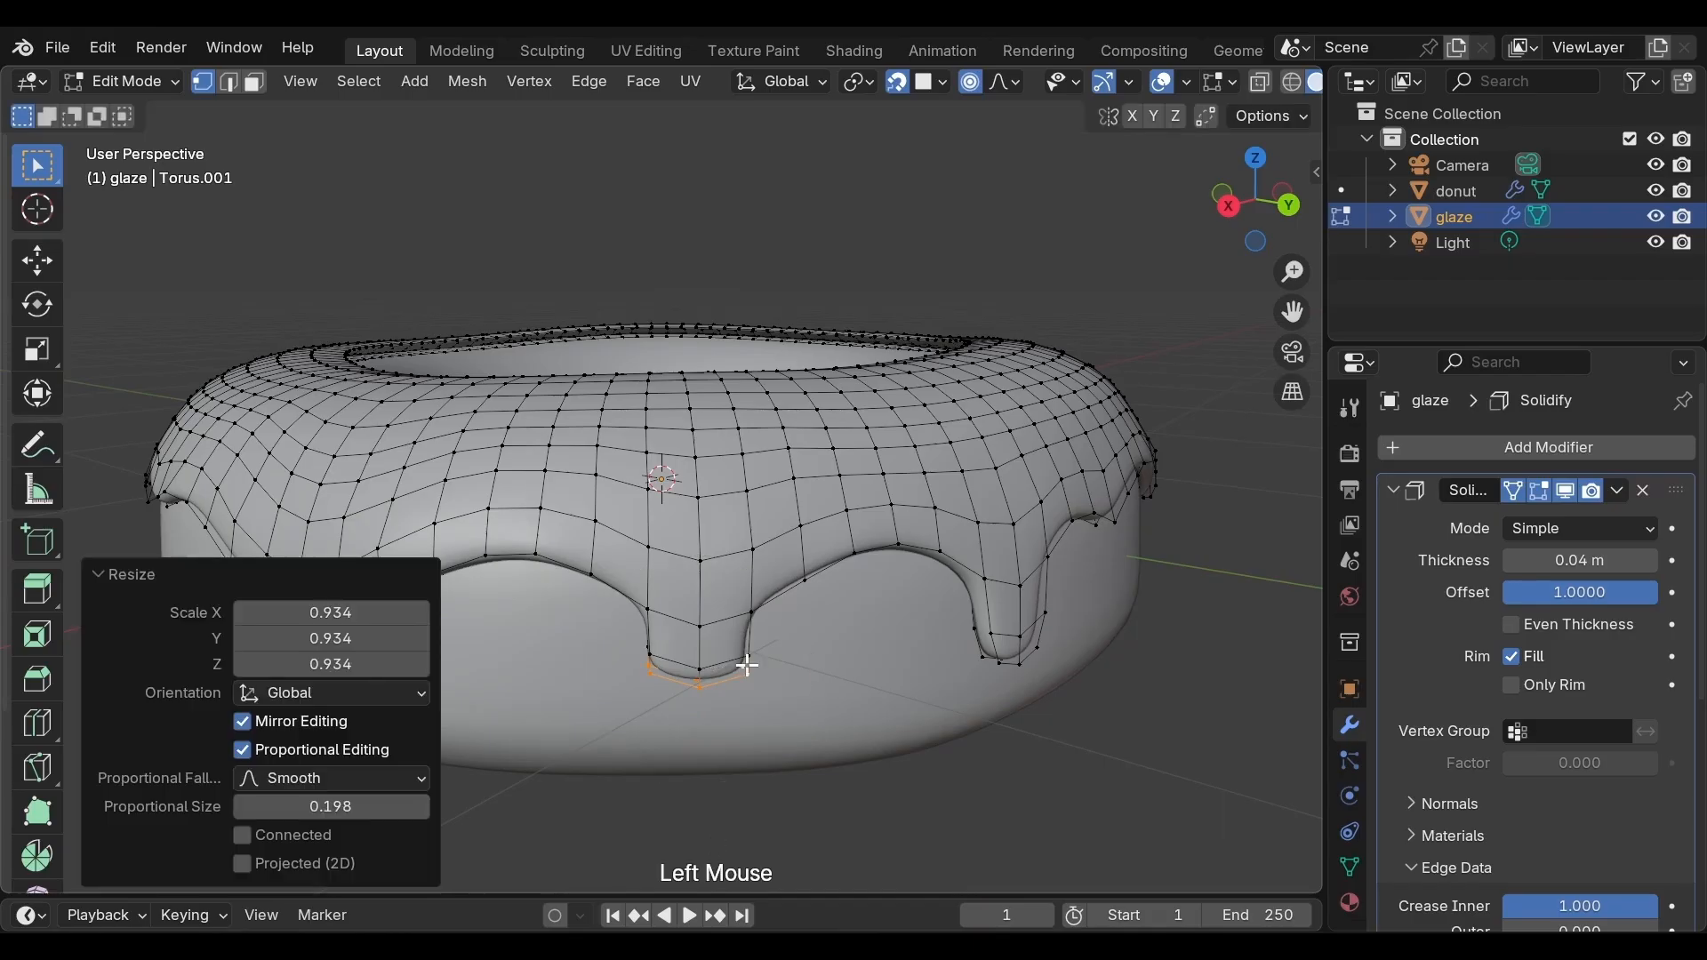
pyautogui.press('o')
pyautogui.press('s')
pyautogui.click(738, 665)
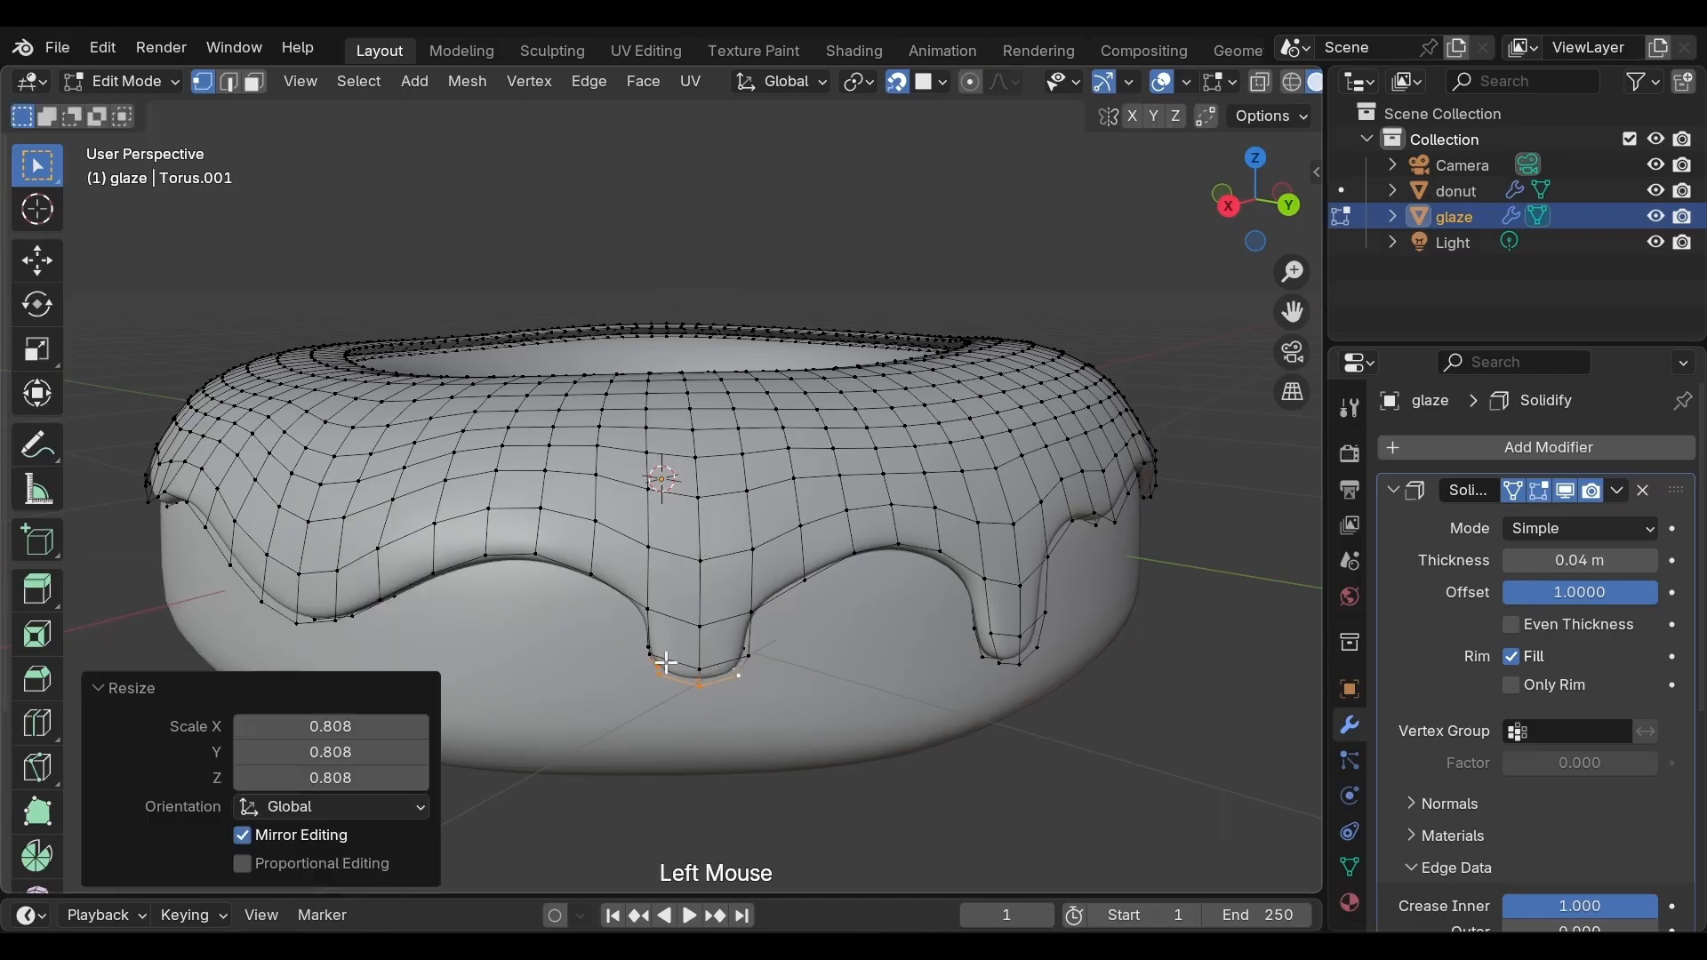
# Select three lower-edge vertices on another side, extrude them down about 0.061 m along Z, and scale the tip to about 0.86
pyautogui.moveTo(738, 665); pyautogui.dragTo(796, 651, button='middle')
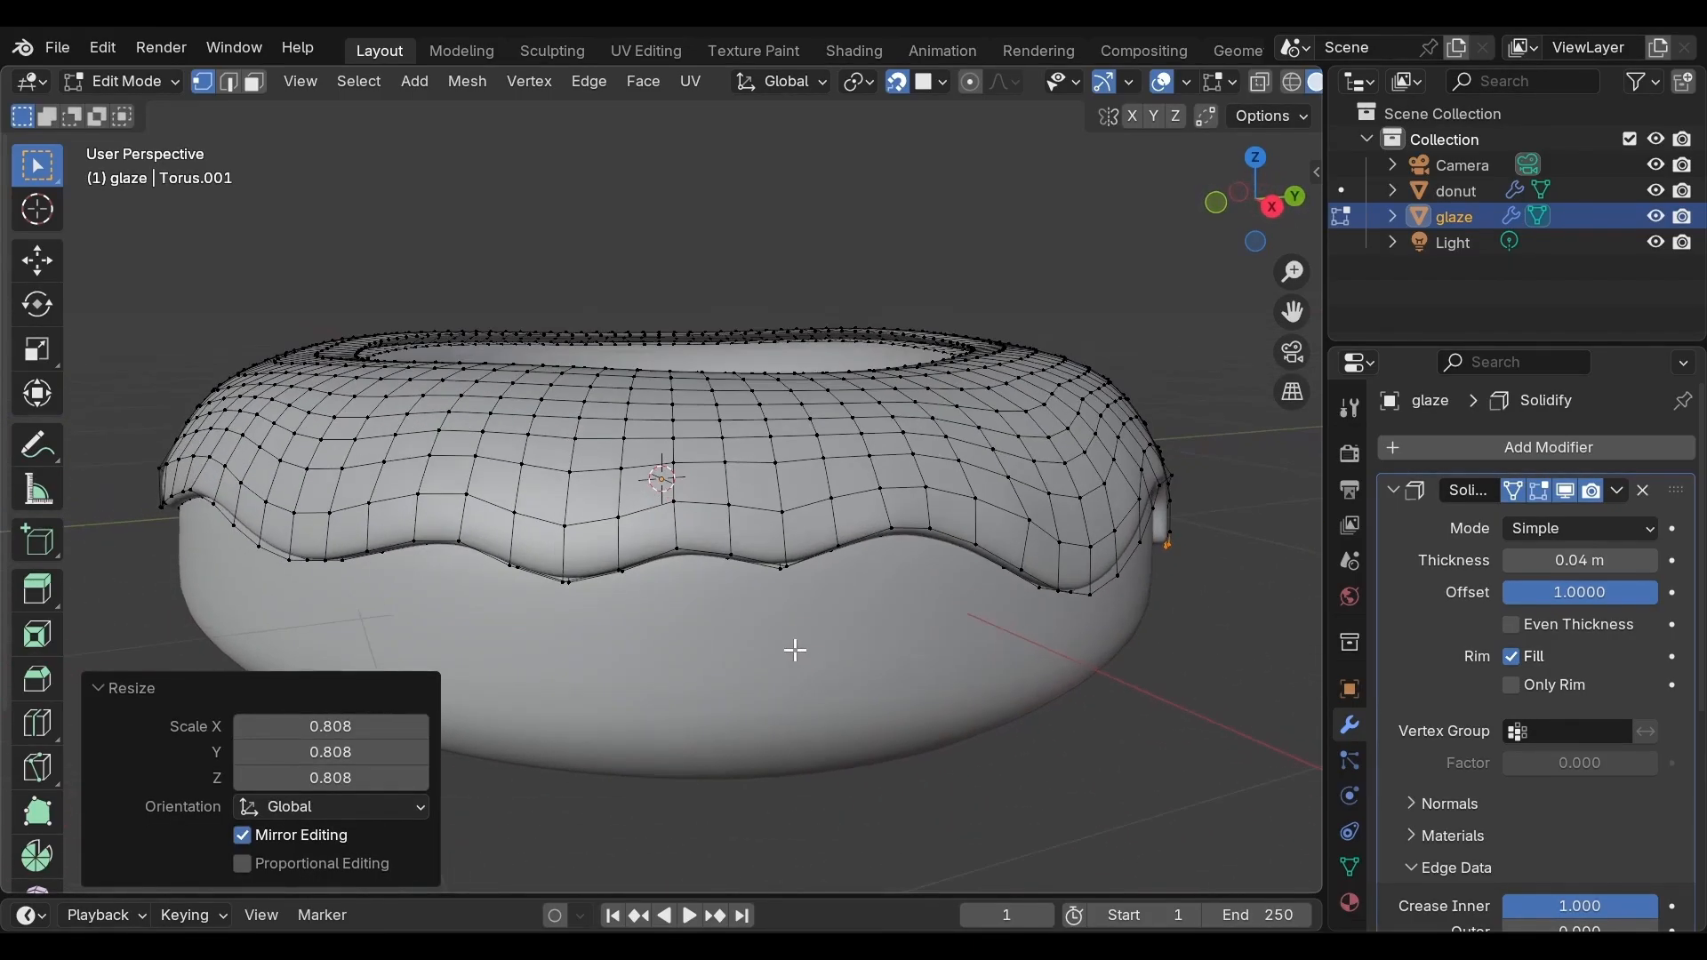
pyautogui.click(734, 559)
pyautogui.keyDown('shift'); pyautogui.click(783, 565); pyautogui.keyUp('shift')
pyautogui.keyDown('shift'); pyautogui.click(832, 554); pyautogui.keyUp('shift')
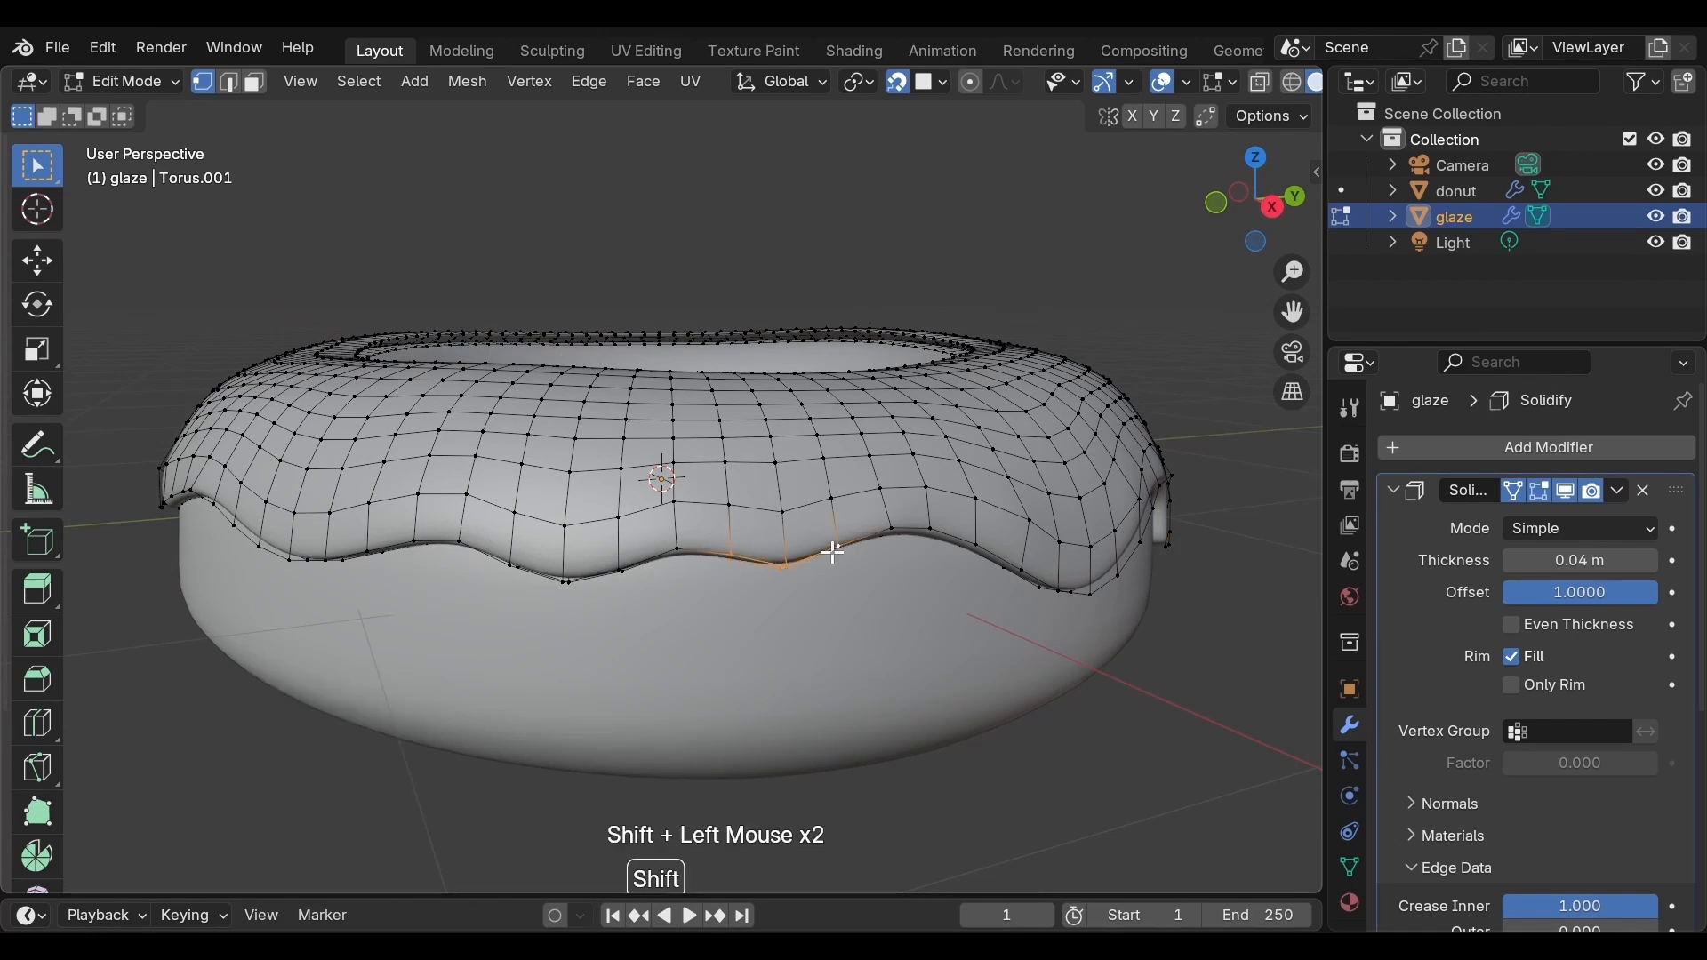
pyautogui.press('e')
pyautogui.press('z')
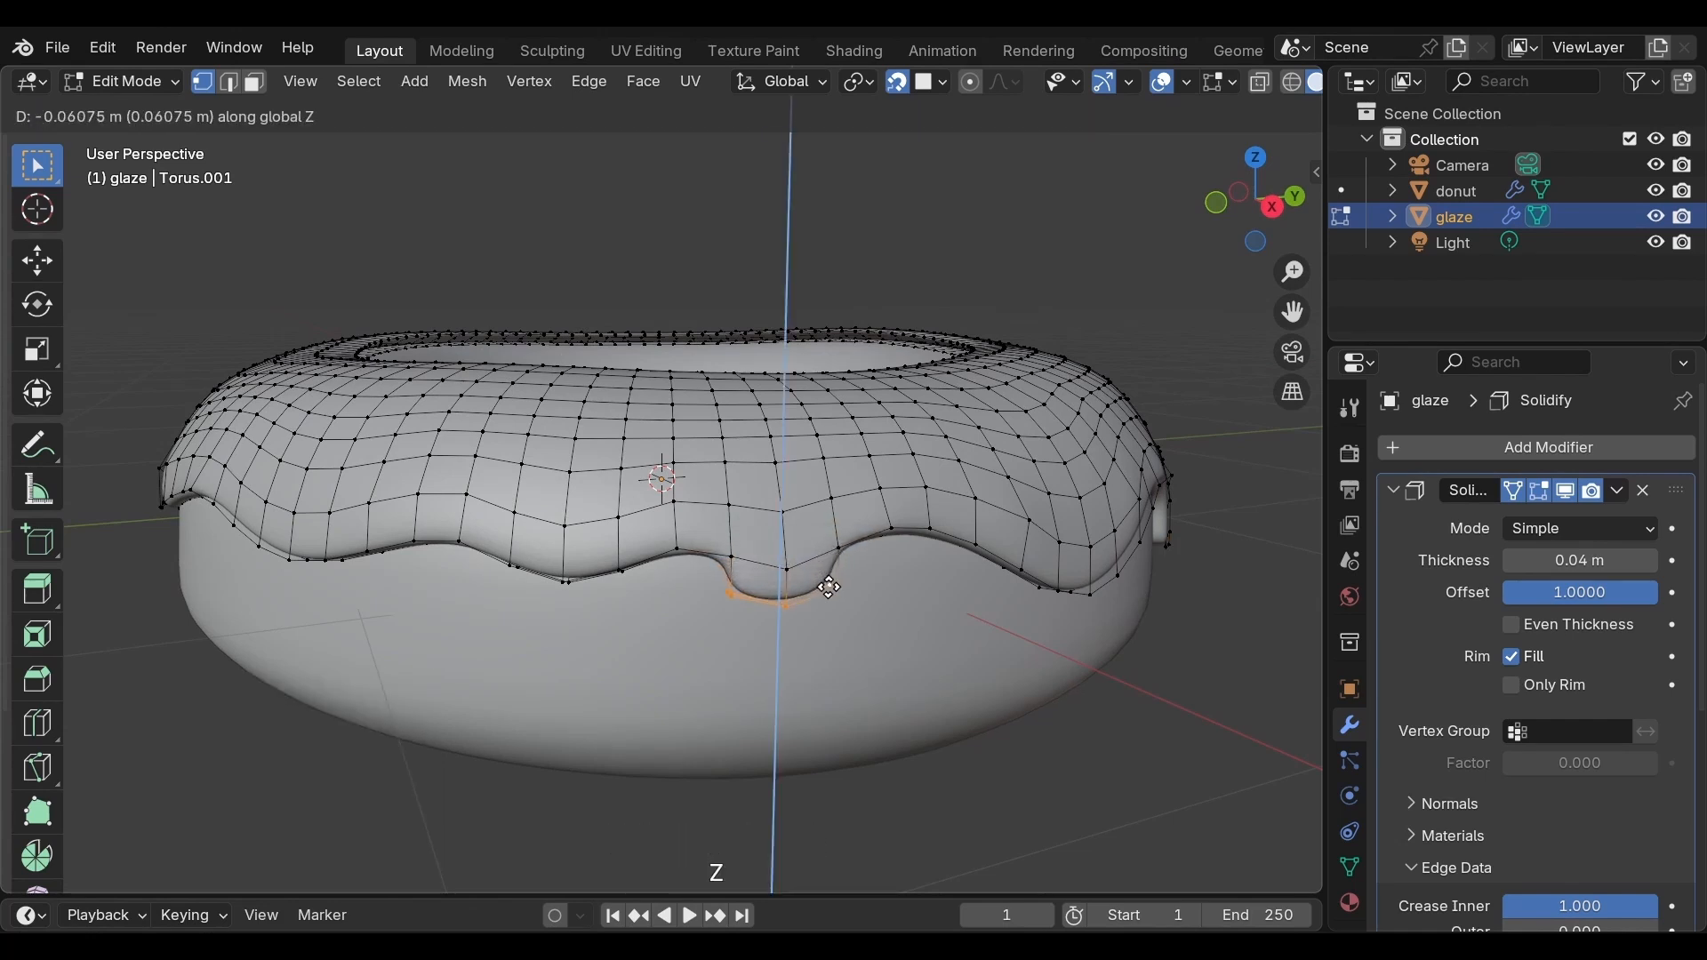
pyautogui.click(831, 592)
pyautogui.press('s')
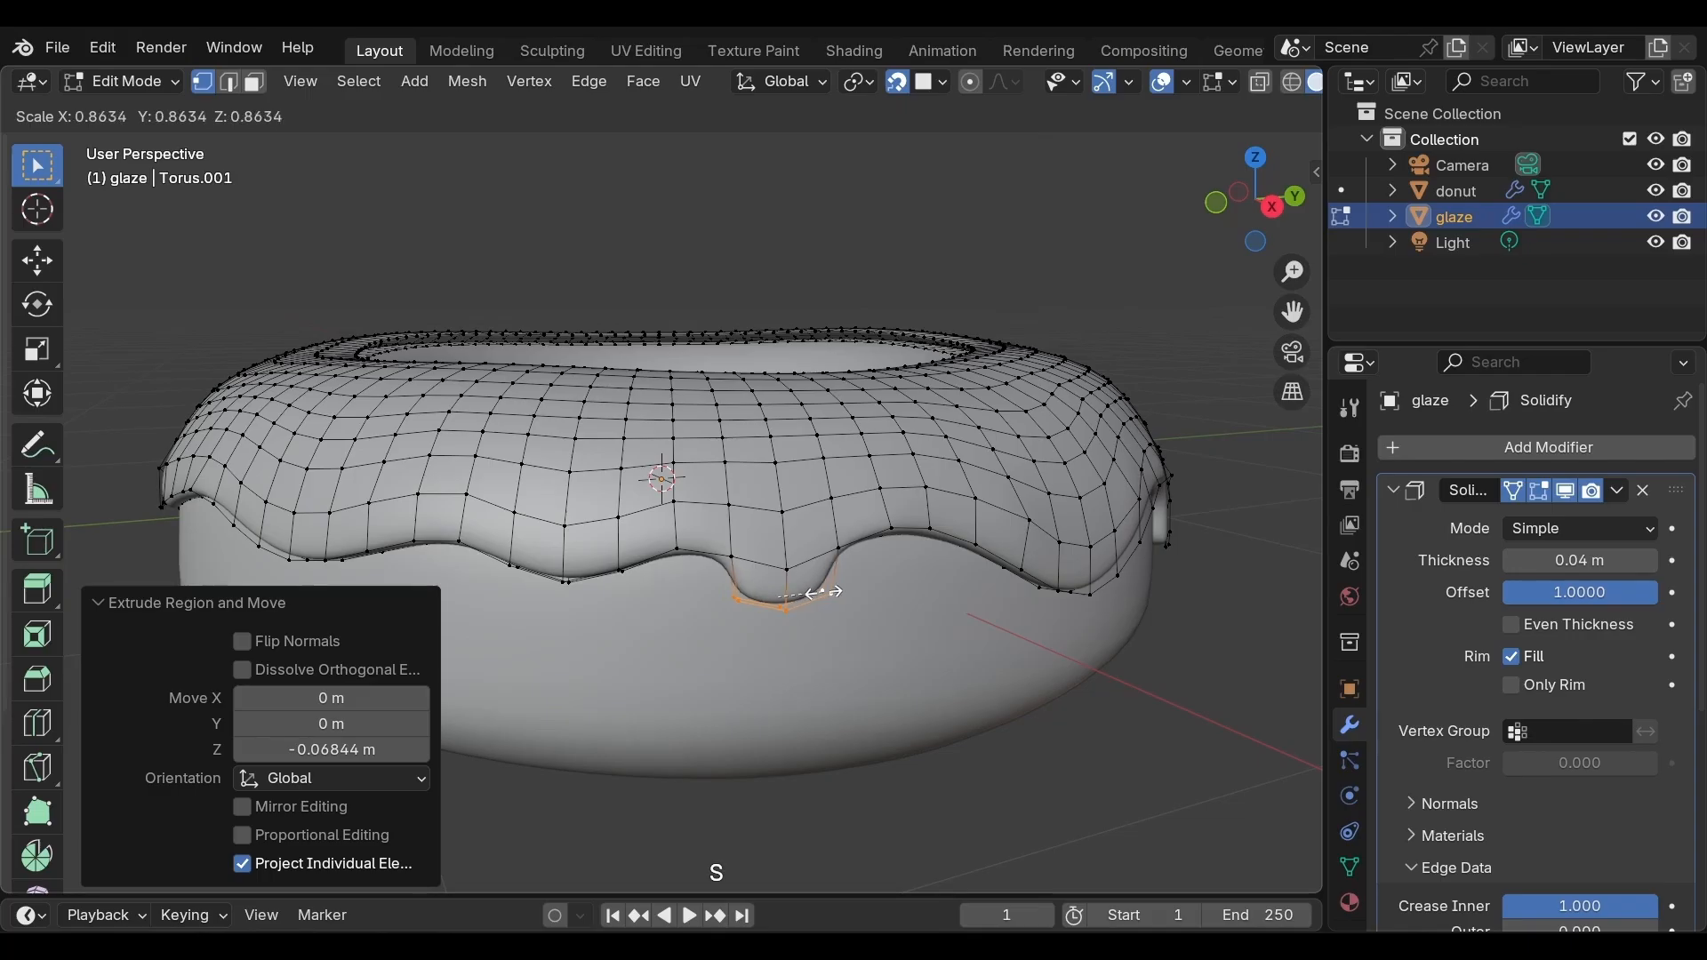
pyautogui.click(819, 591)
# Select three lower-edge vertices of the glaze and extrude them down along Z twice, about 0.065 m and 0.073 m
pyautogui.moveTo(818, 591); pyautogui.dragTo(700, 656, button='middle')
pyautogui.click(673, 642)
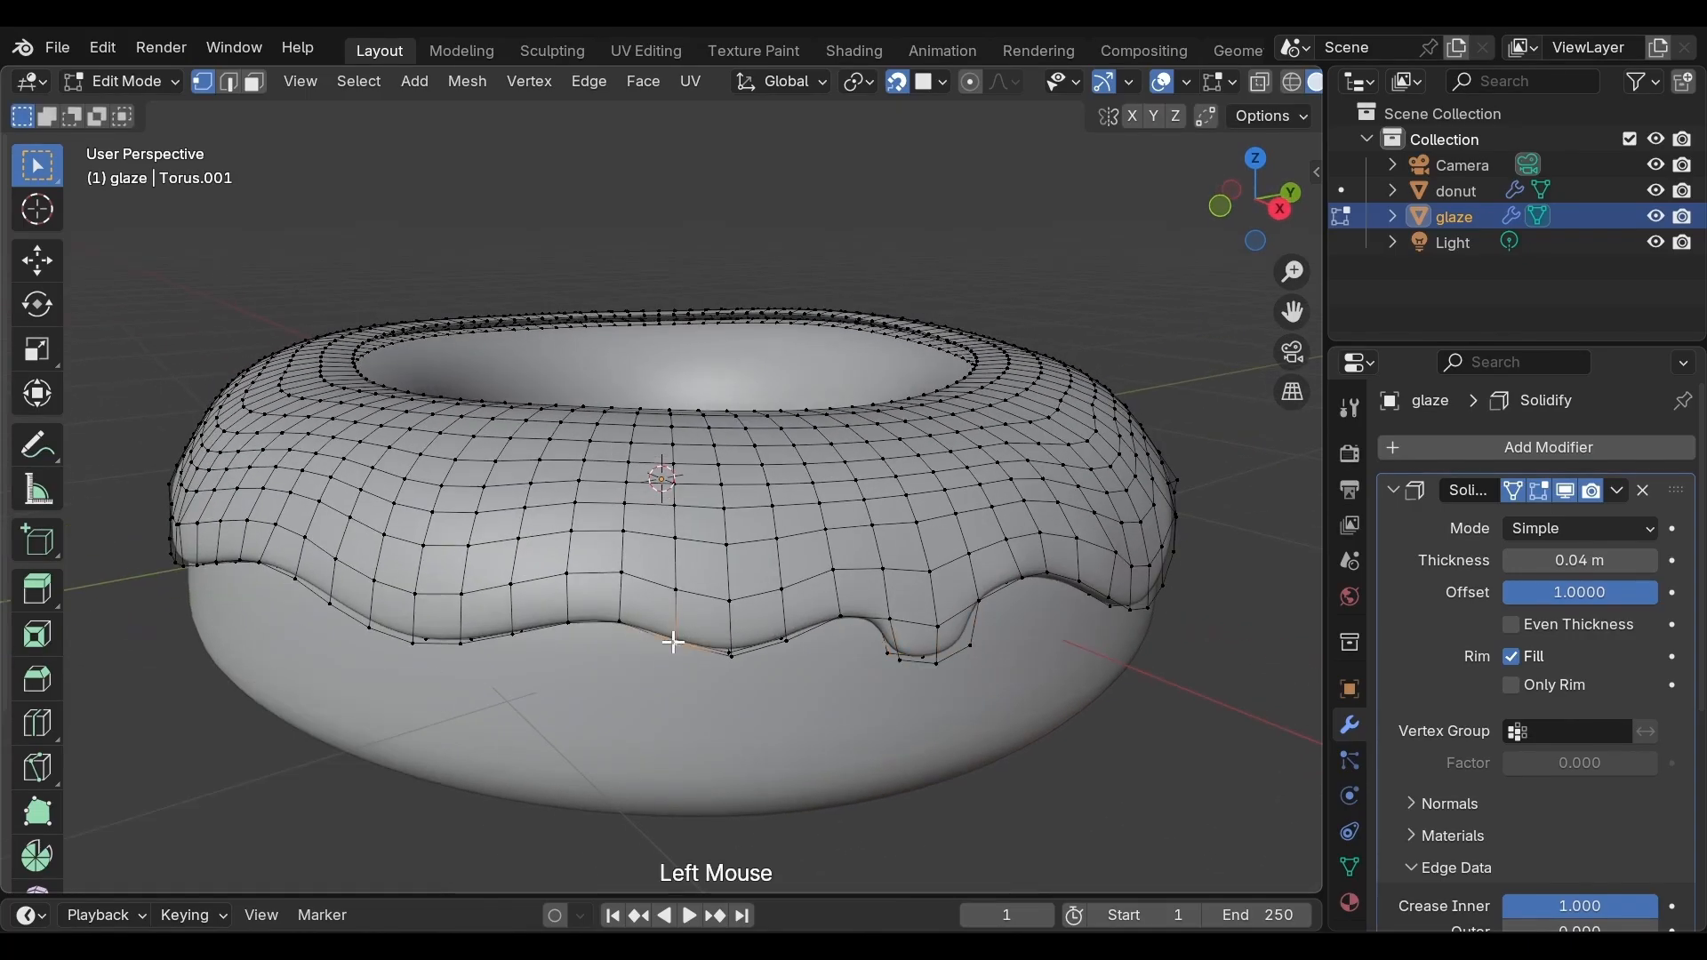
pyautogui.keyDown('shift'); pyautogui.click(729, 654); pyautogui.keyUp('shift')
pyautogui.keyDown('shift'); pyautogui.click(782, 640); pyautogui.keyUp('shift')
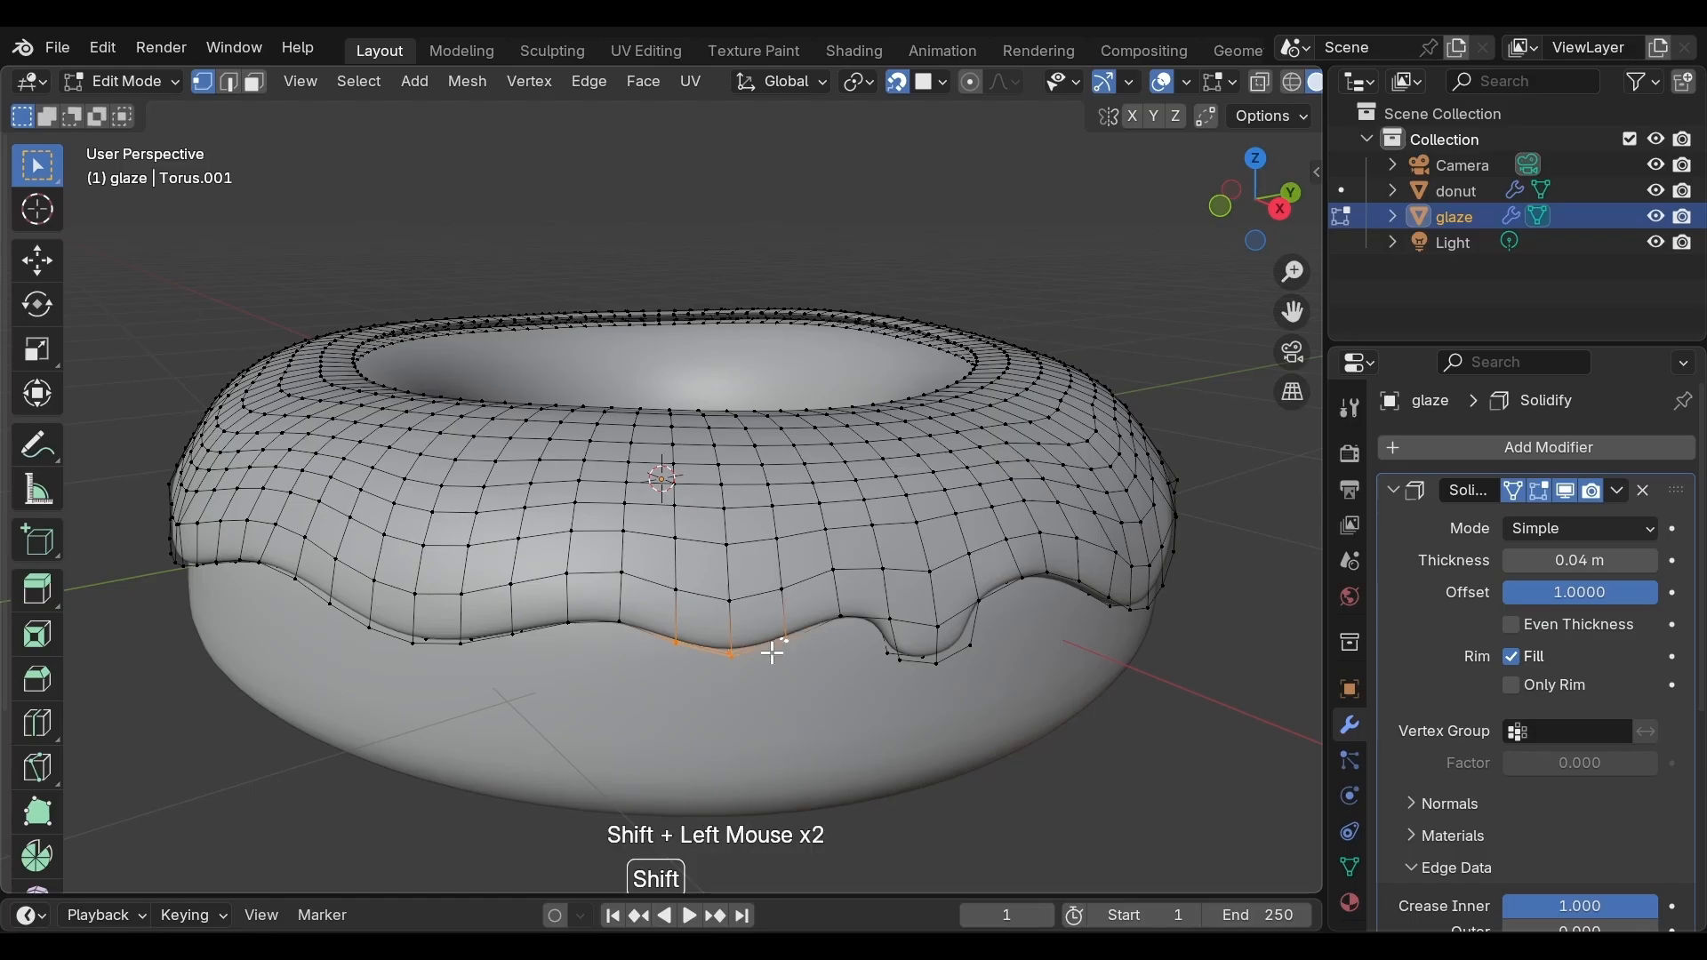
pyautogui.press('g')
pyautogui.press('z')
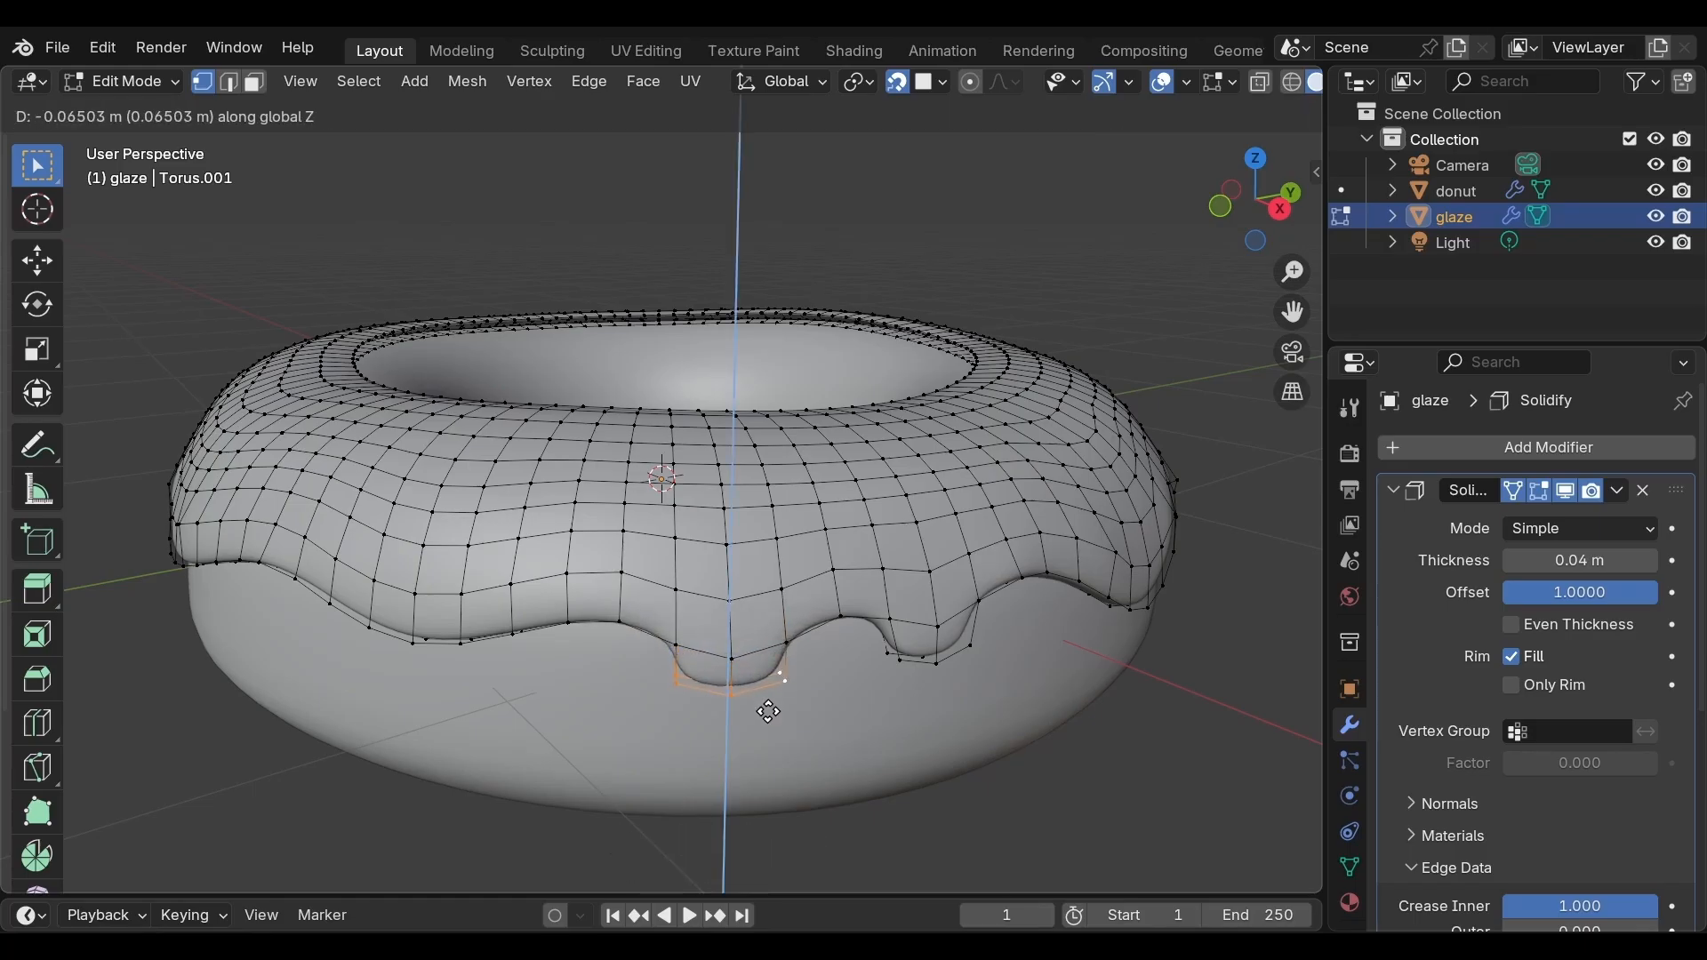
pyautogui.click(769, 712)
pyautogui.press('g')
pyautogui.press('z')
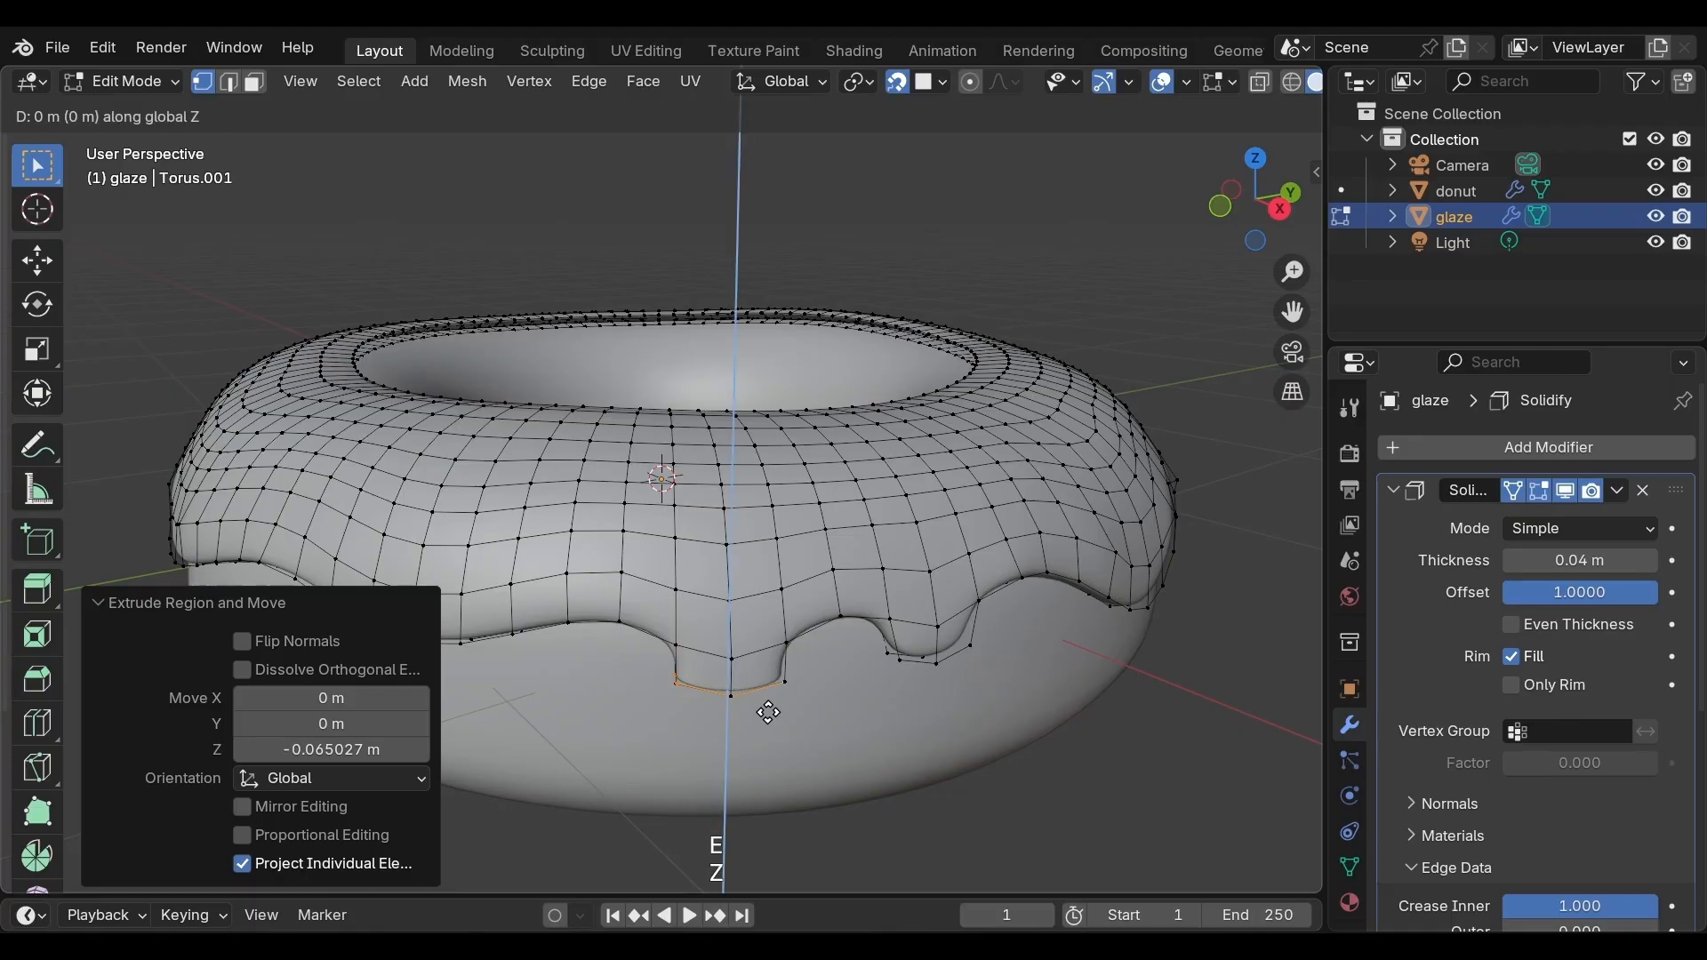
pyautogui.click(773, 751)
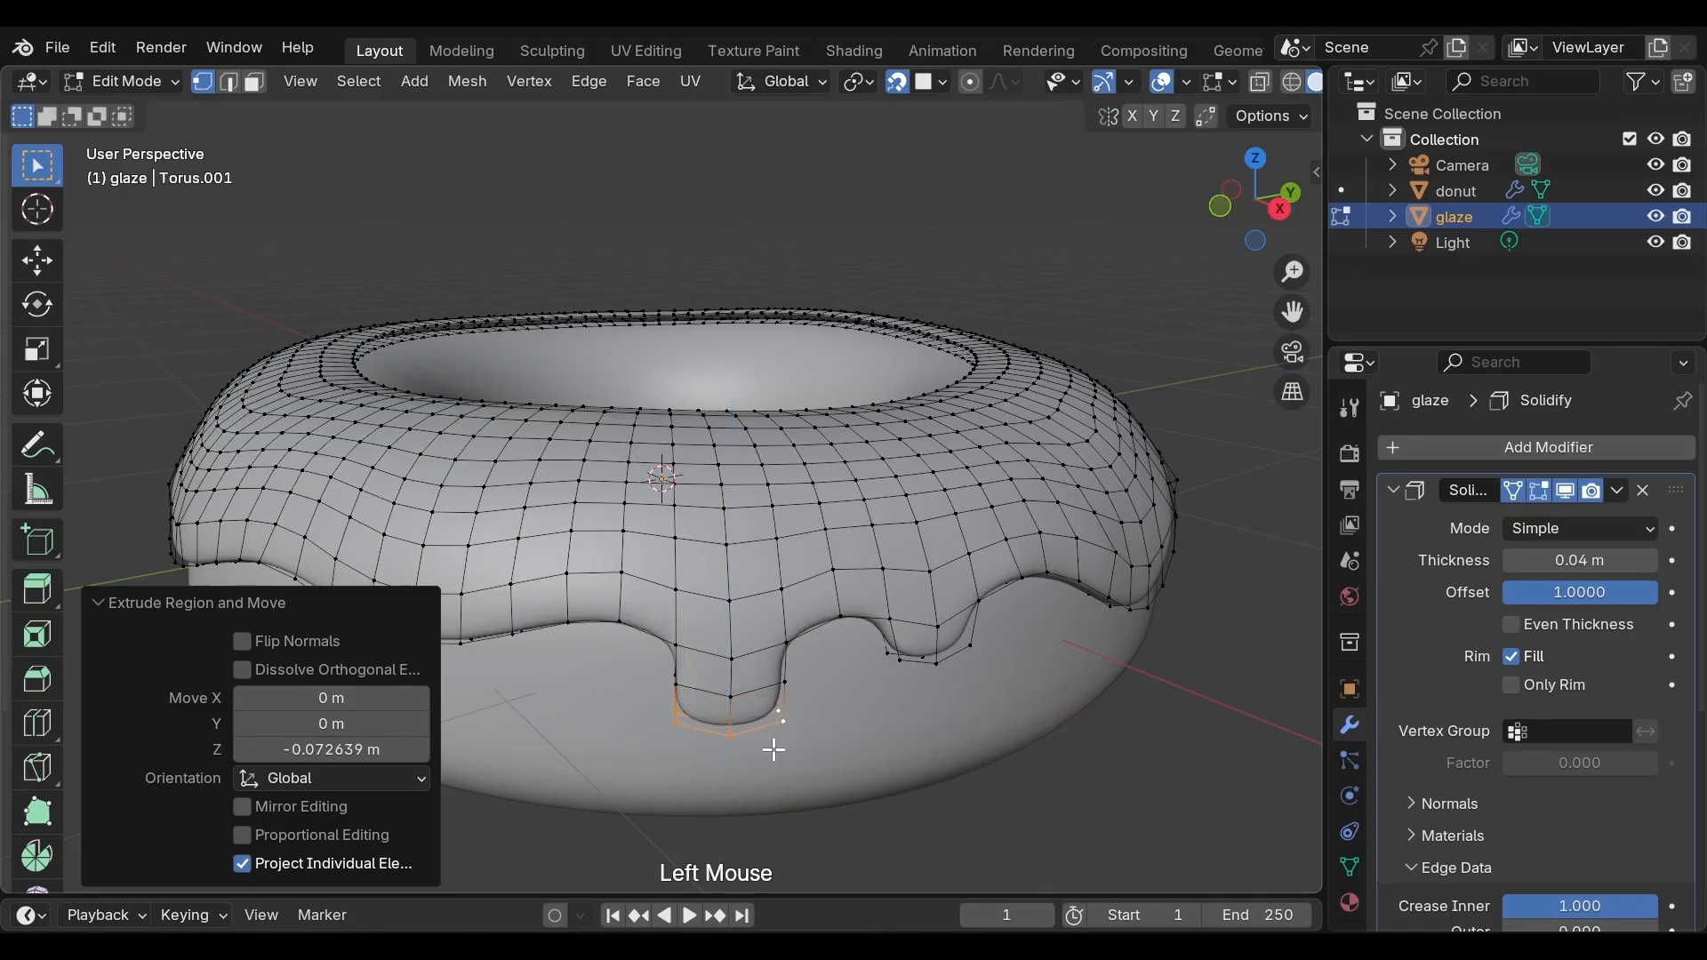
# Scale the new drip's tip to about 0.72 with proportional editing, then to about 0.76 without it
pyautogui.press('o')
pyautogui.press('s')
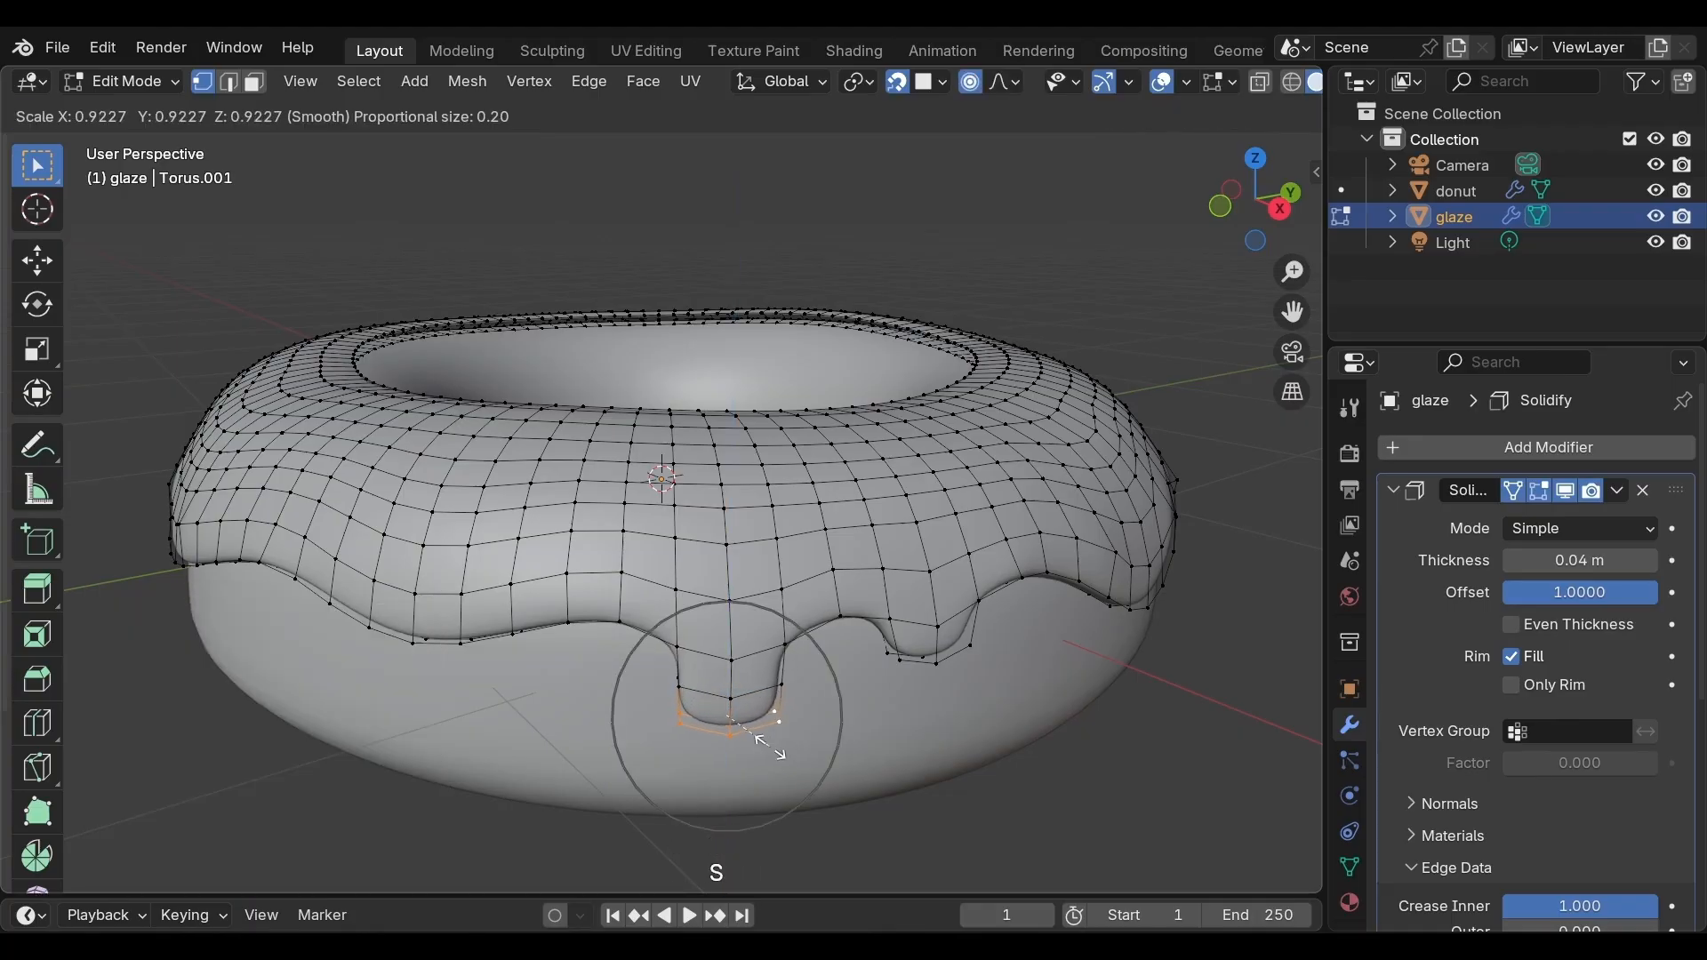
pyautogui.scroll(1, 775, 753)
pyautogui.scroll(-2, 771, 752)
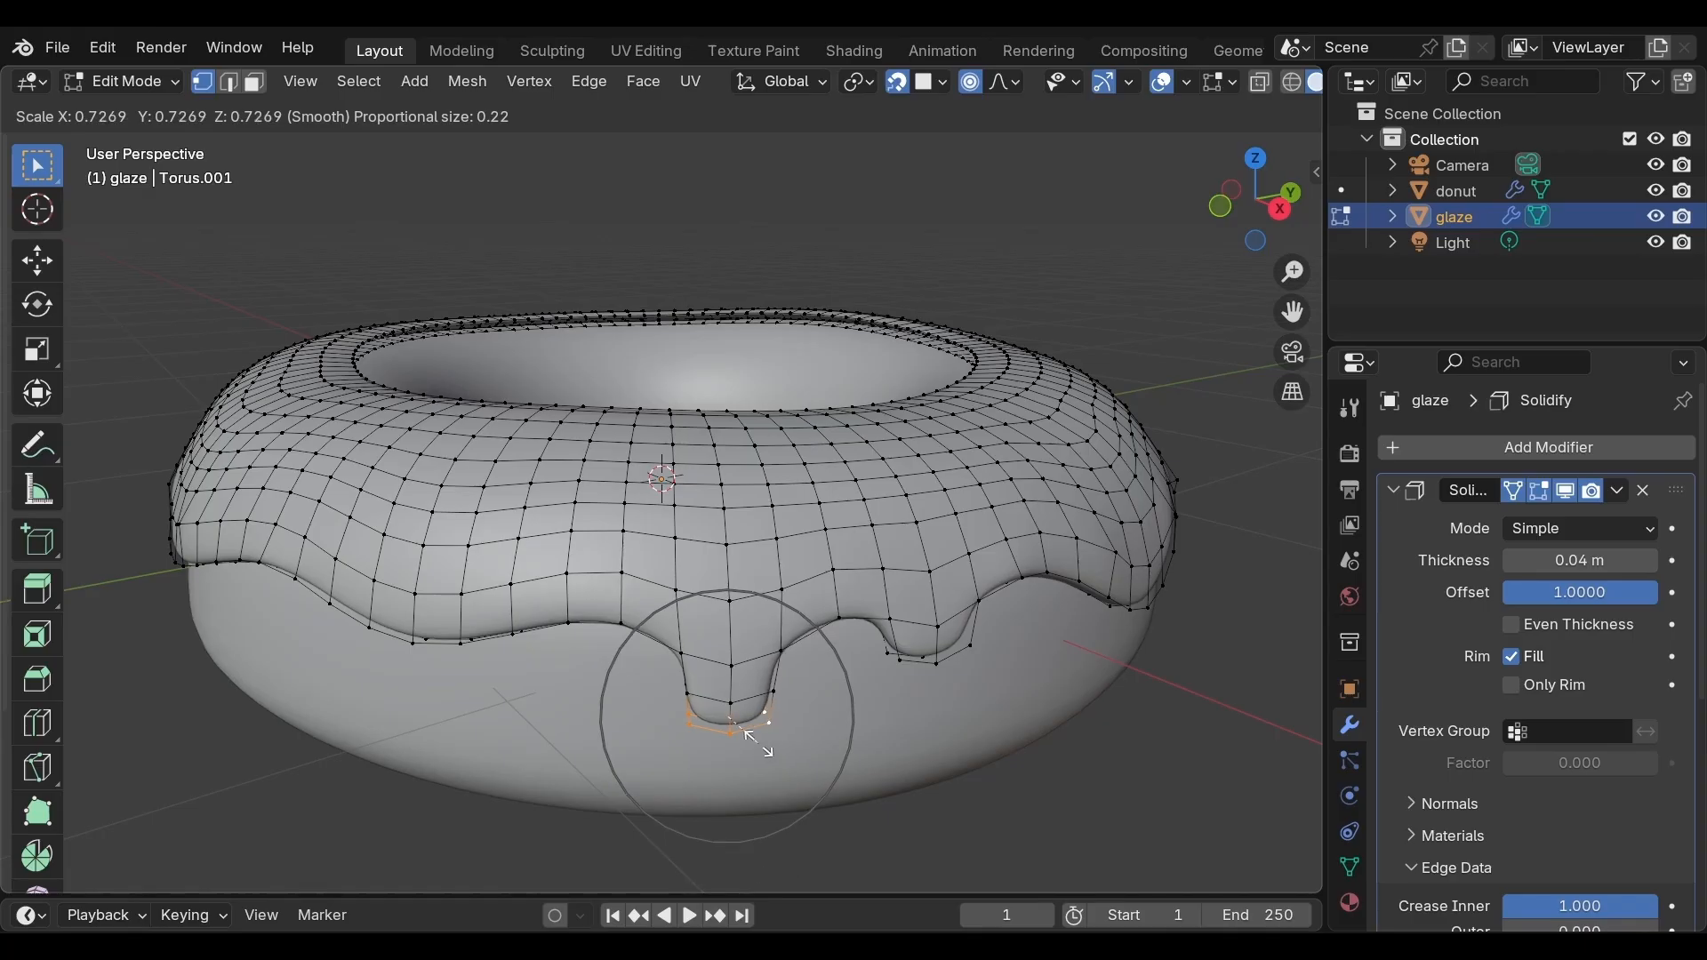
pyautogui.click(754, 738)
pyautogui.moveTo(684, 725); pyautogui.dragTo(692, 685, button='middle')
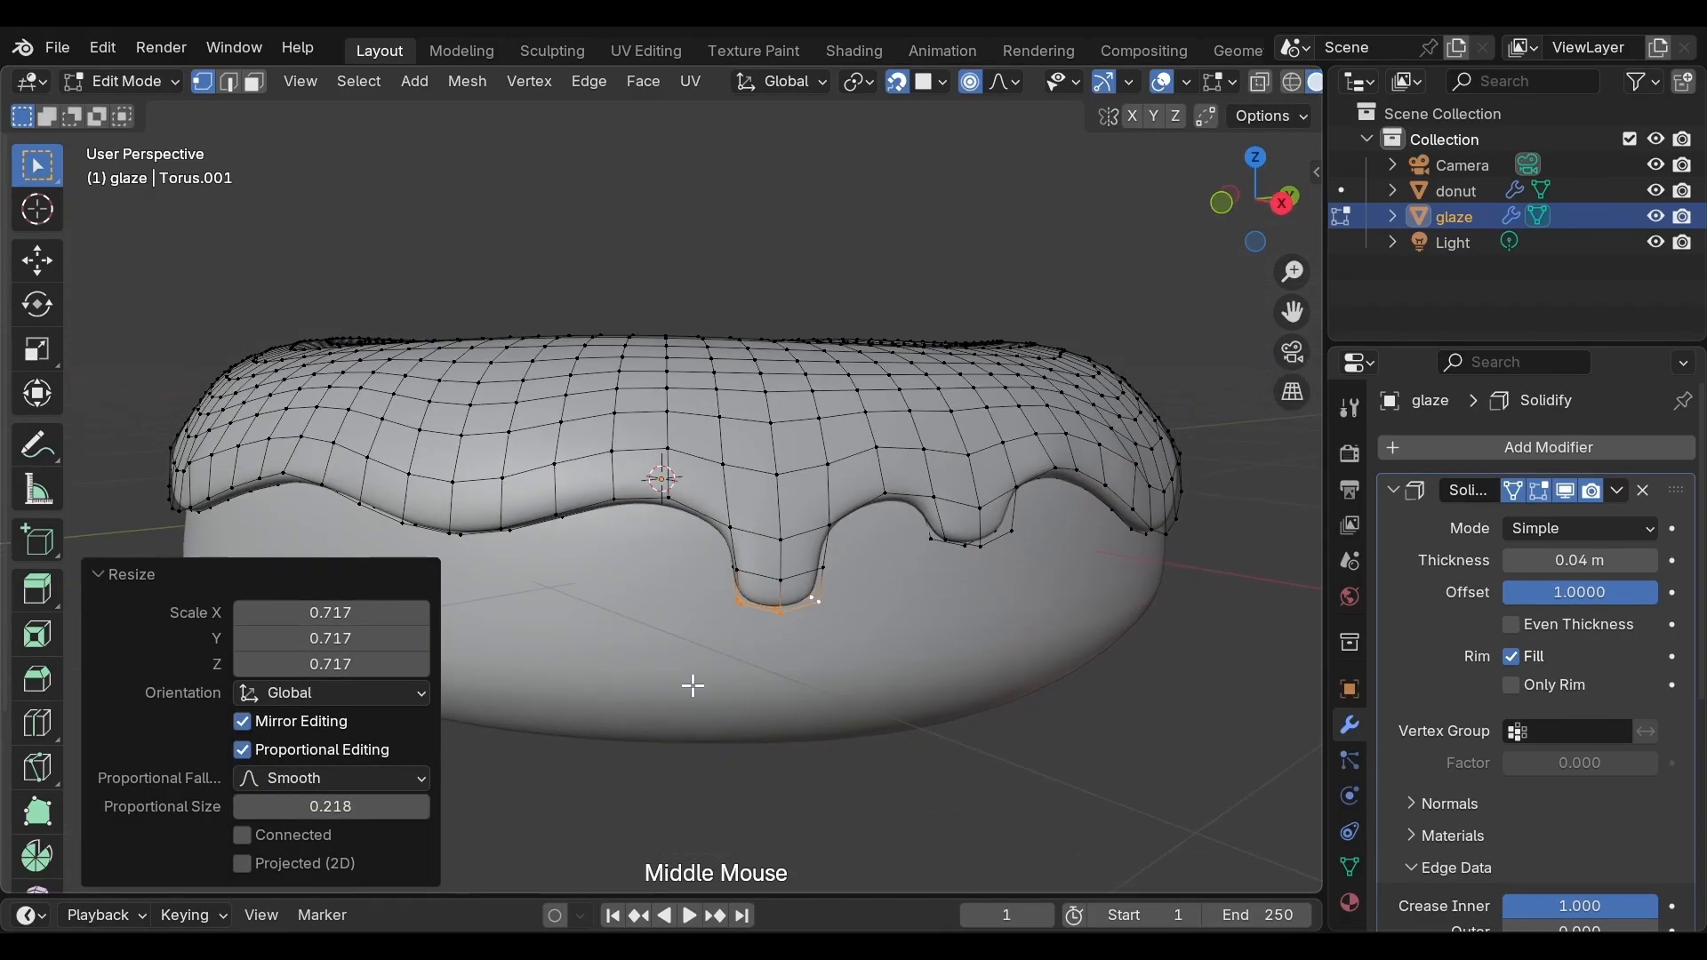
pyautogui.press('o')
pyautogui.press('s')
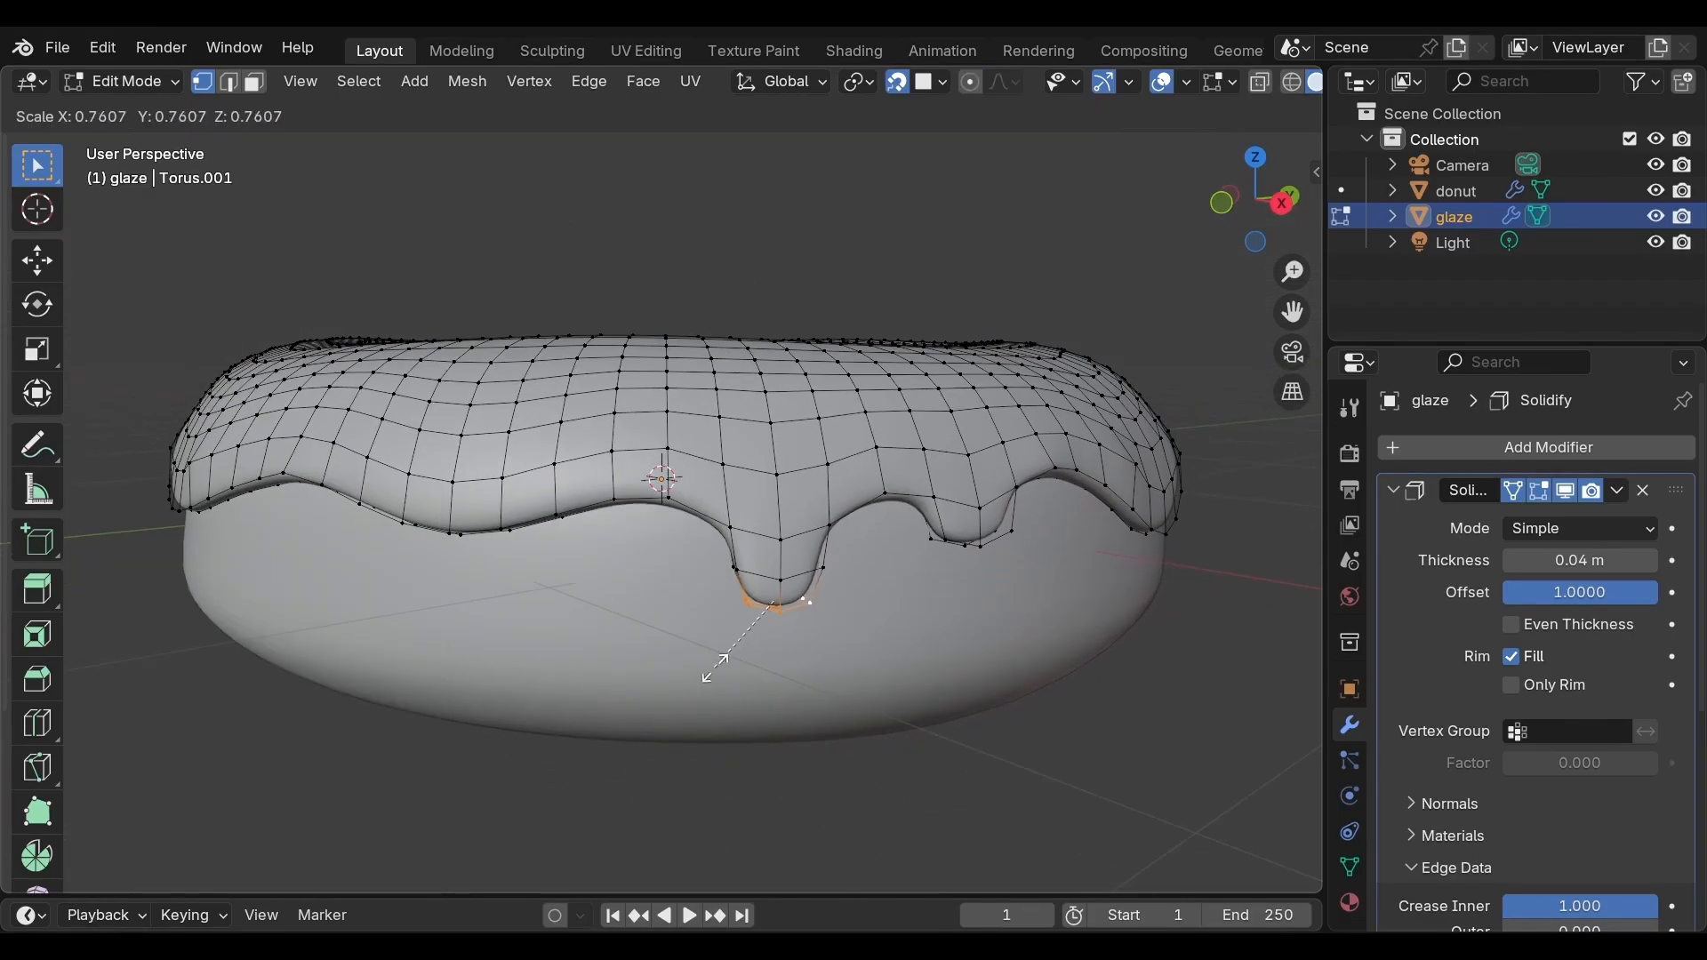
pyautogui.click(711, 673)
# Select three lower-edge vertices on another side and extrude them down along Z three times, about 0.078, 0.072 and 0.050 m
pyautogui.moveTo(705, 659); pyautogui.dragTo(671, 583, button='middle')
pyautogui.click(661, 576)
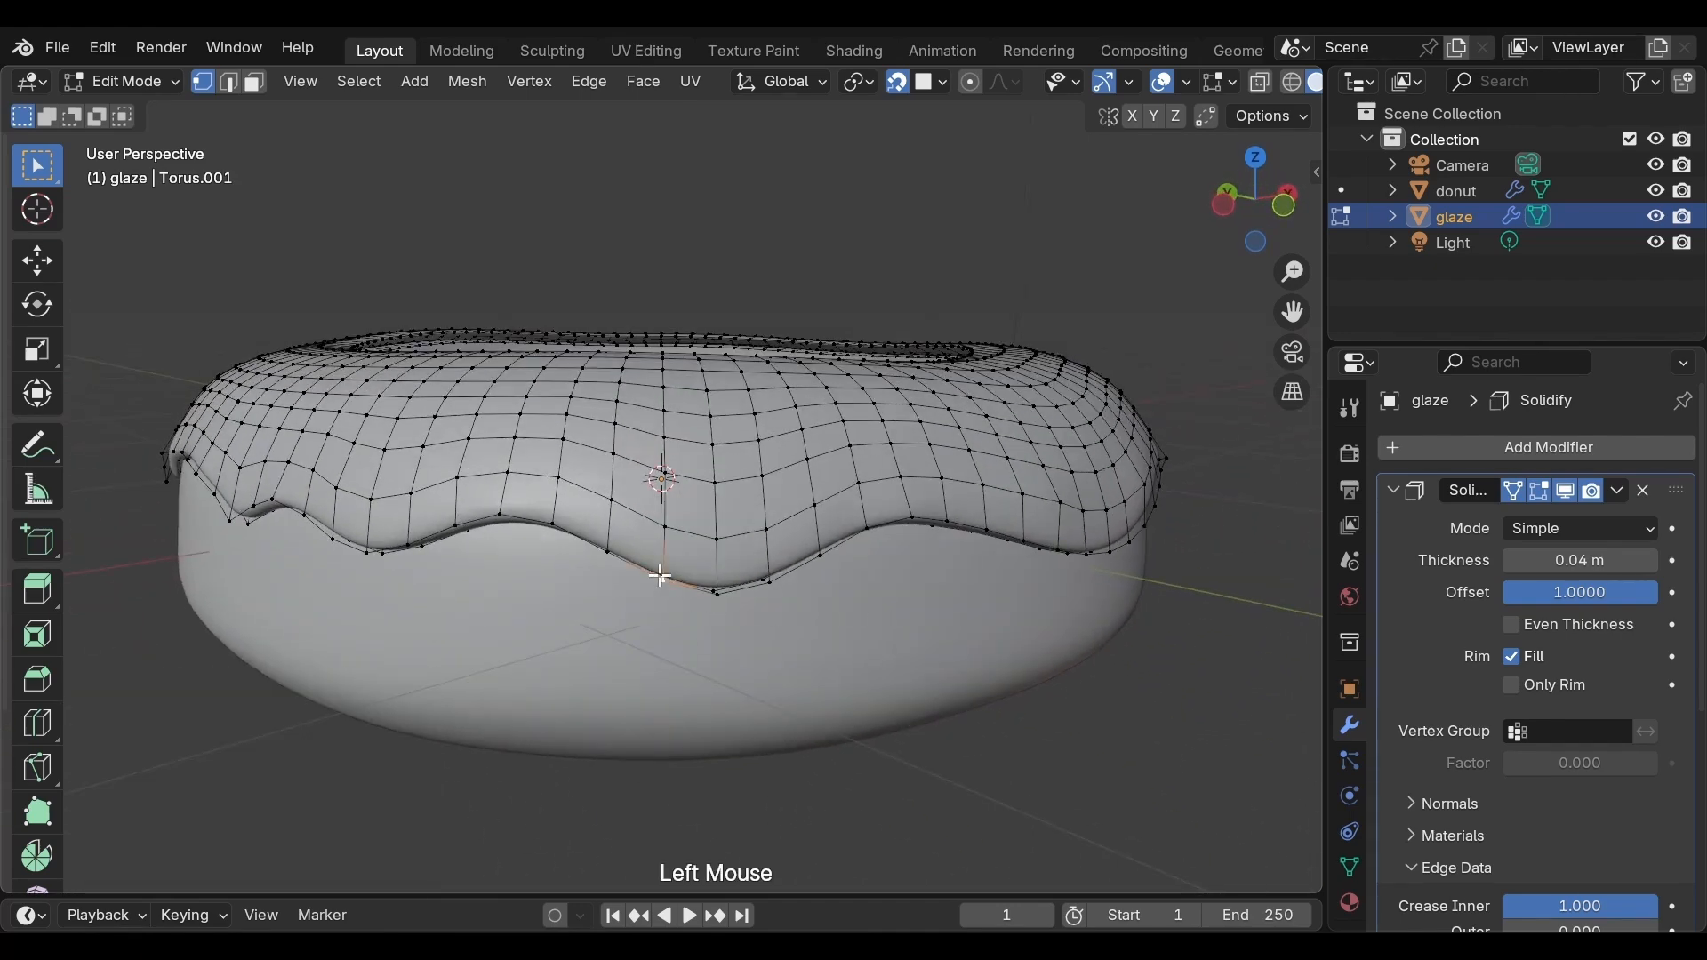
pyautogui.keyDown('shift'); pyautogui.click(725, 595); pyautogui.keyUp('shift')
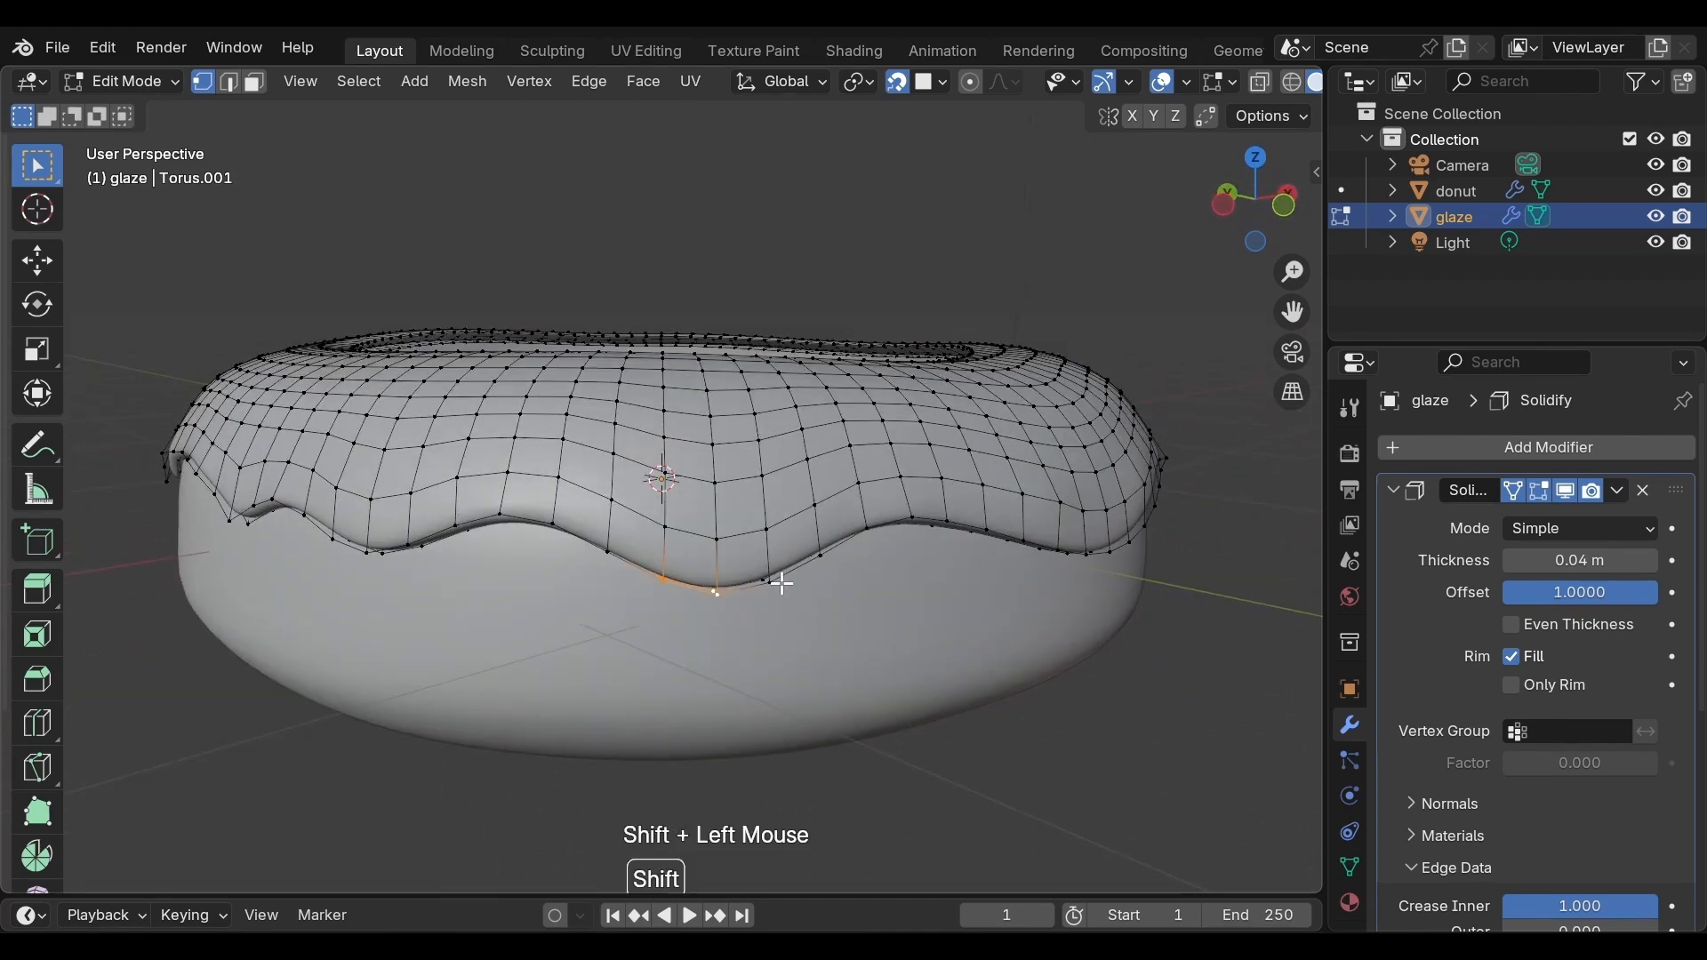
pyautogui.keyDown('shift'); pyautogui.click(772, 582); pyautogui.keyUp('shift')
pyautogui.press('e')
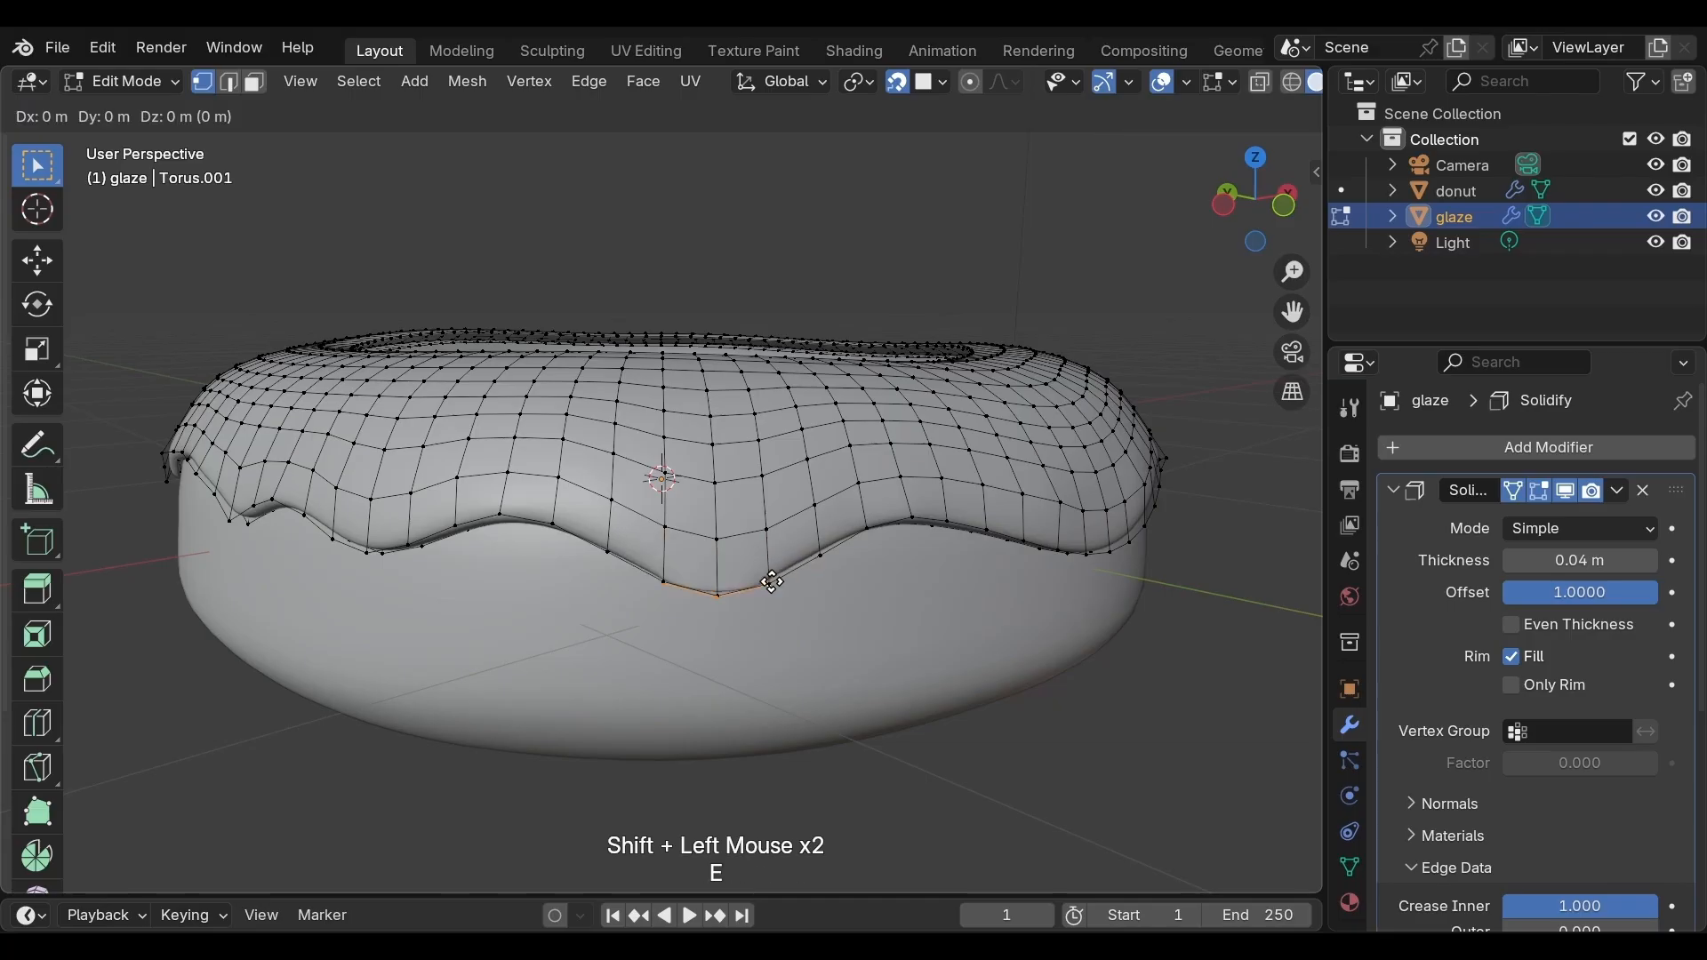
pyautogui.press('z')
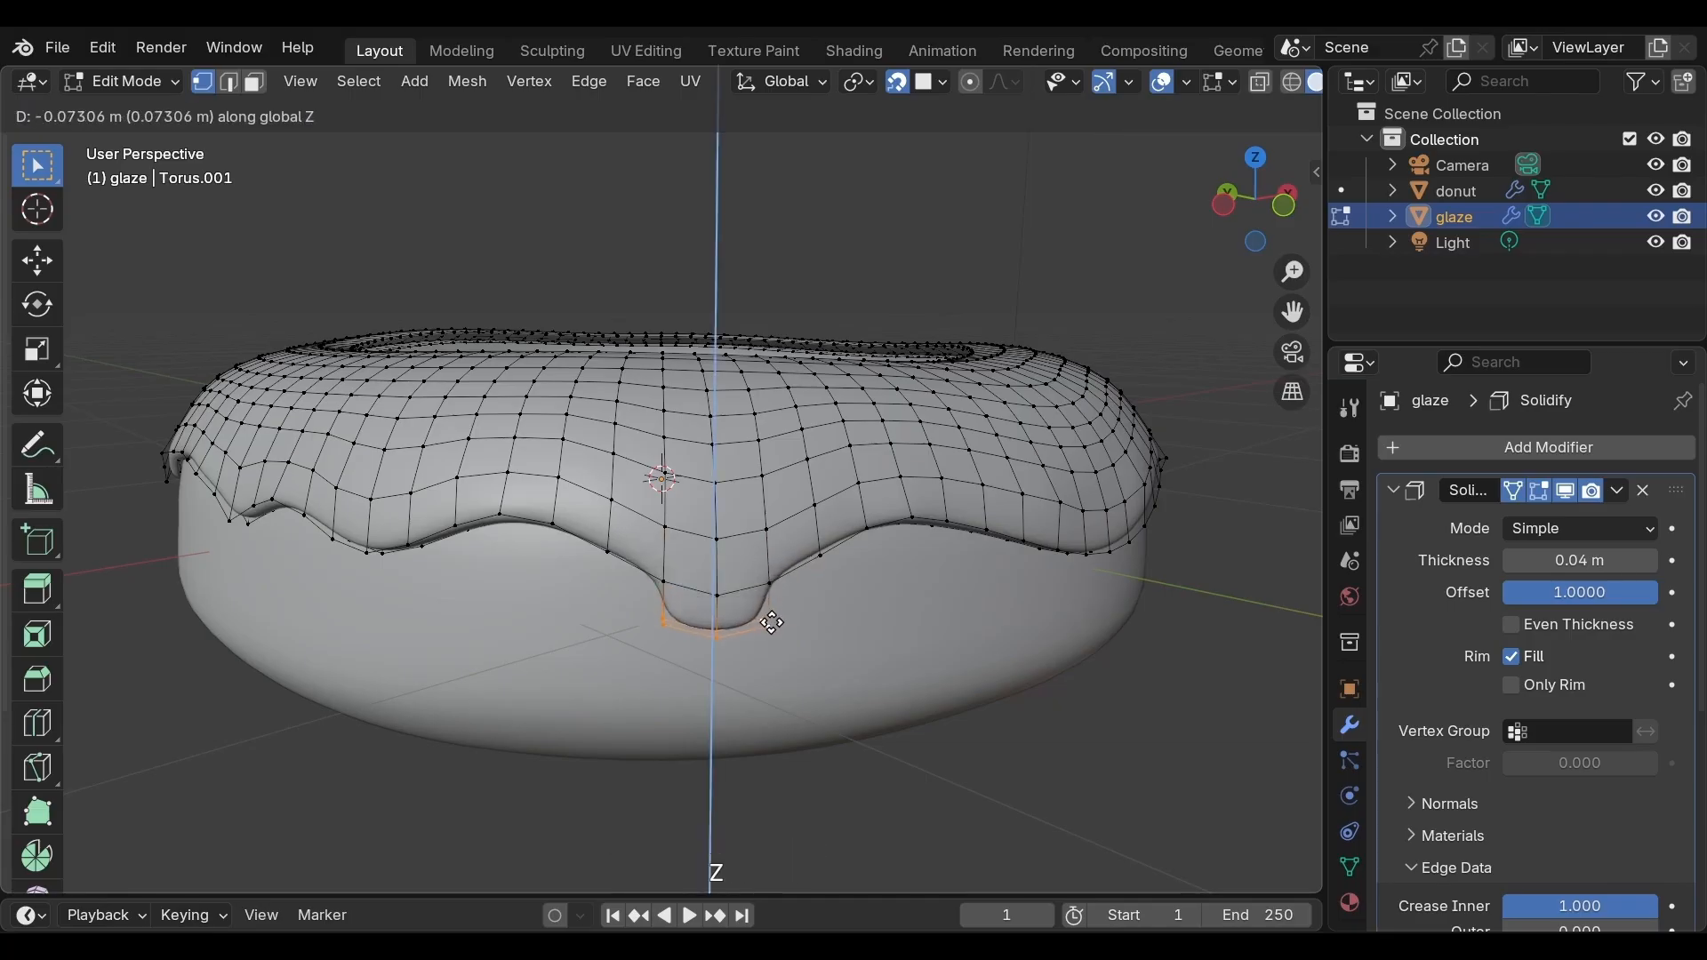
pyautogui.click(771, 626)
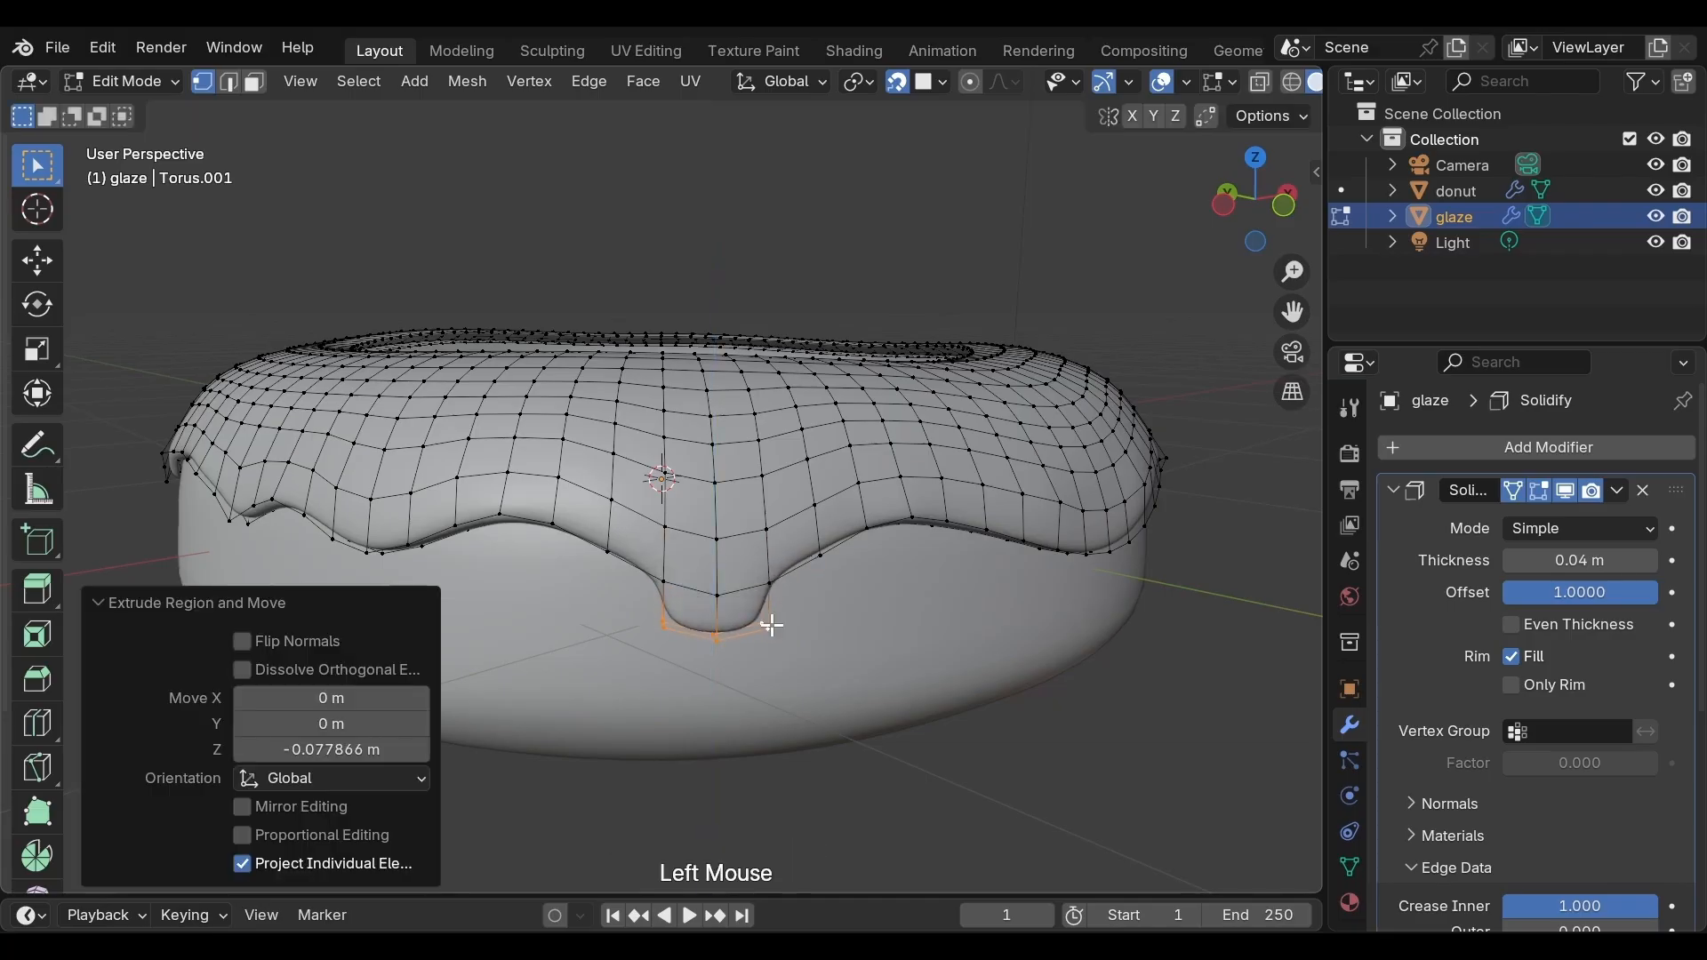
pyautogui.press('e')
pyautogui.press('z')
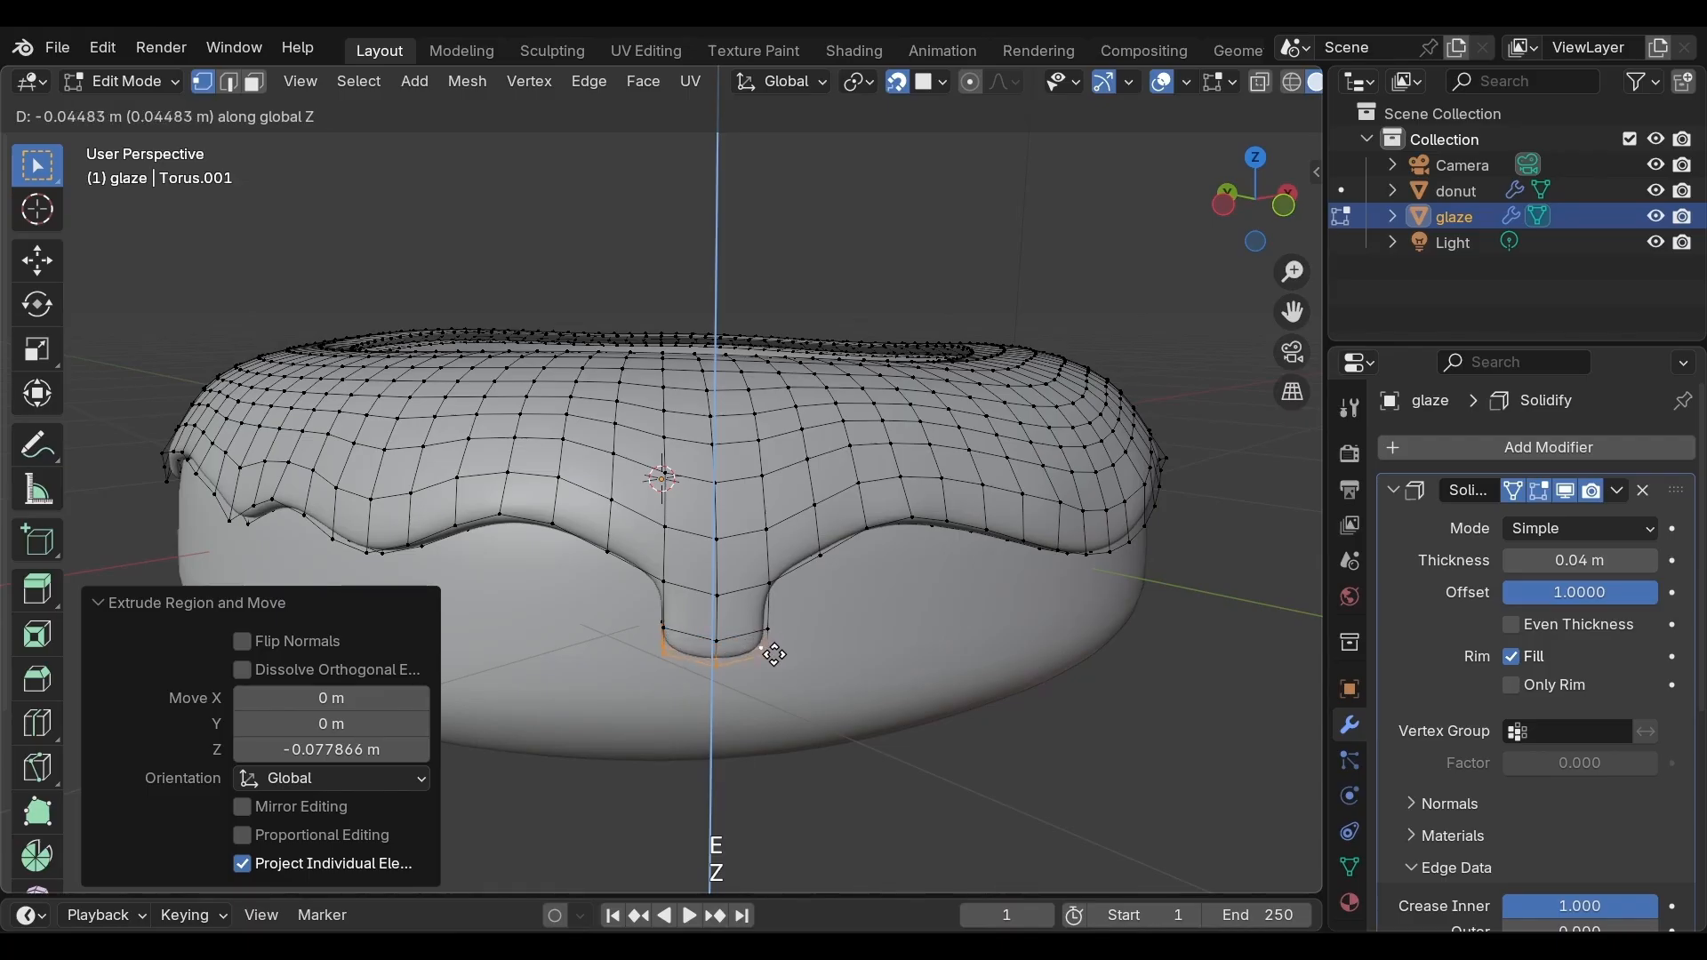
pyautogui.click(774, 666)
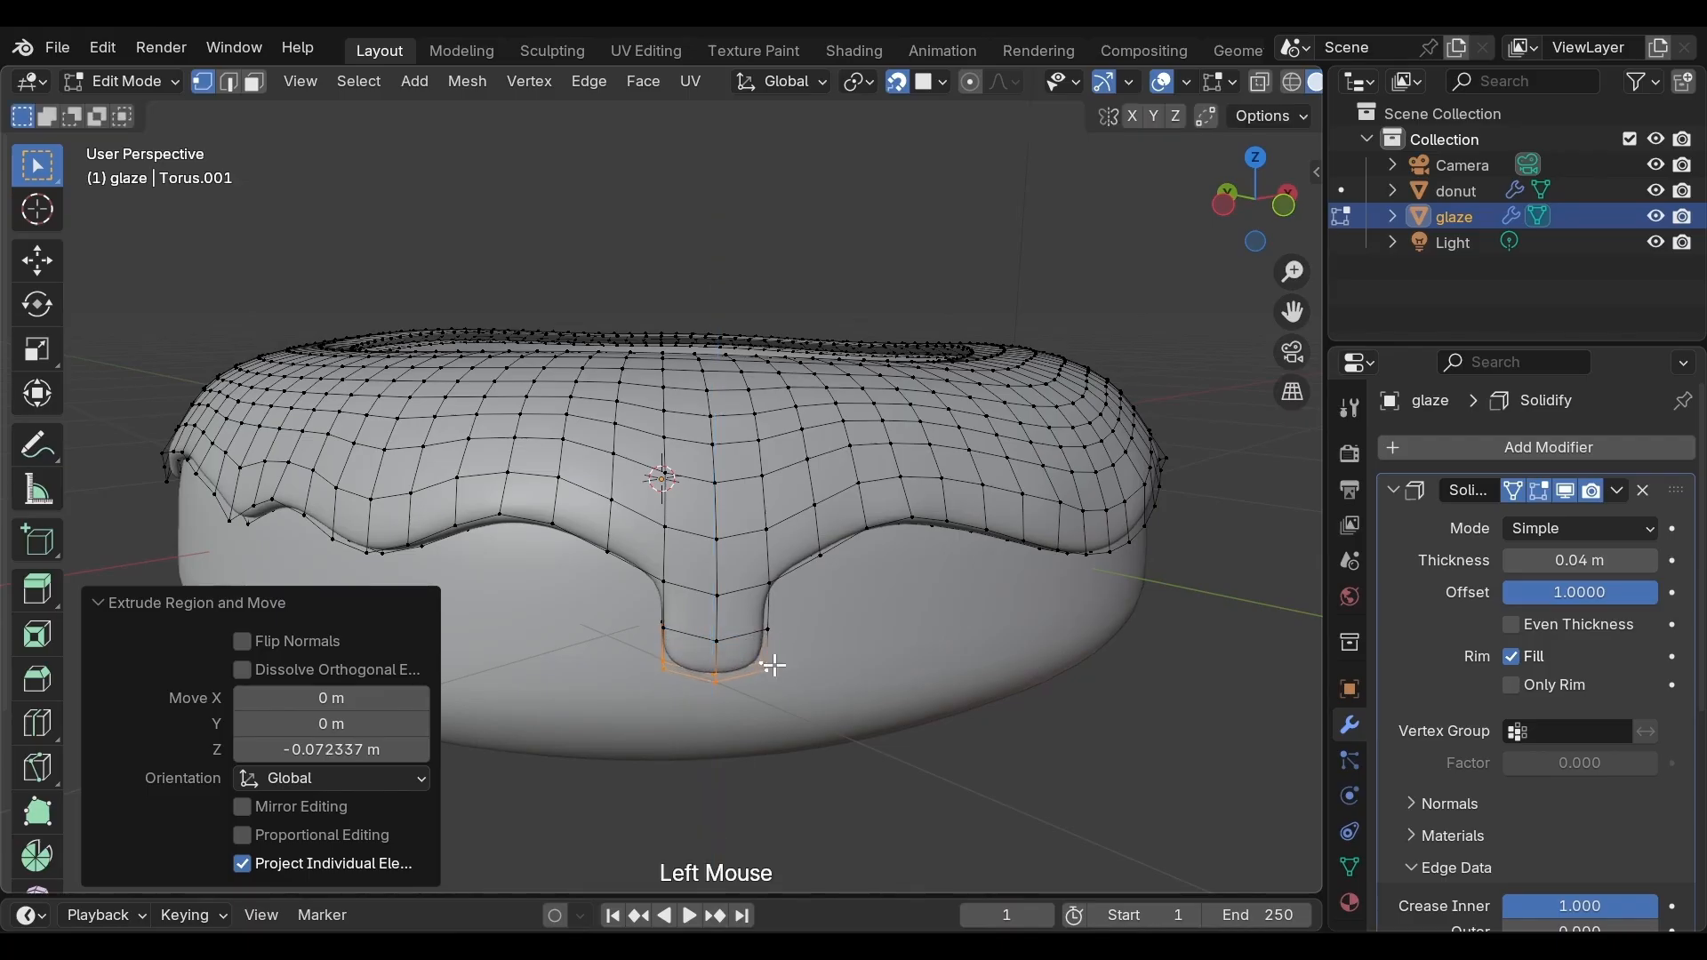
pyautogui.press('e')
pyautogui.press('z')
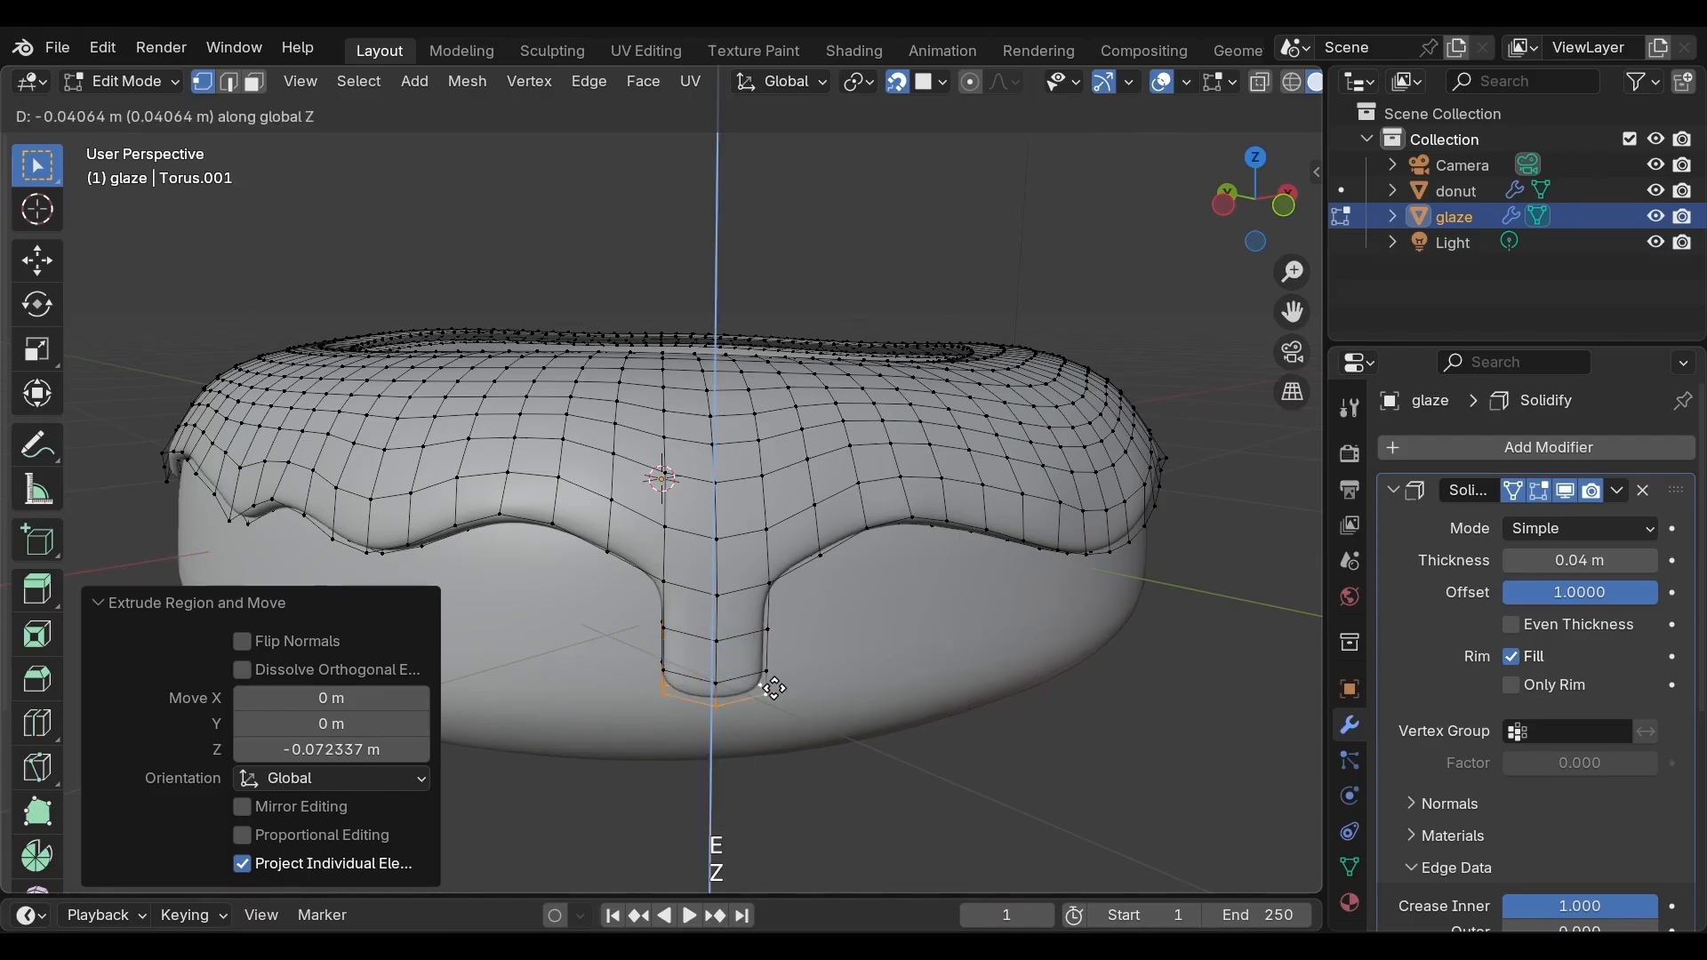
pyautogui.click(775, 692)
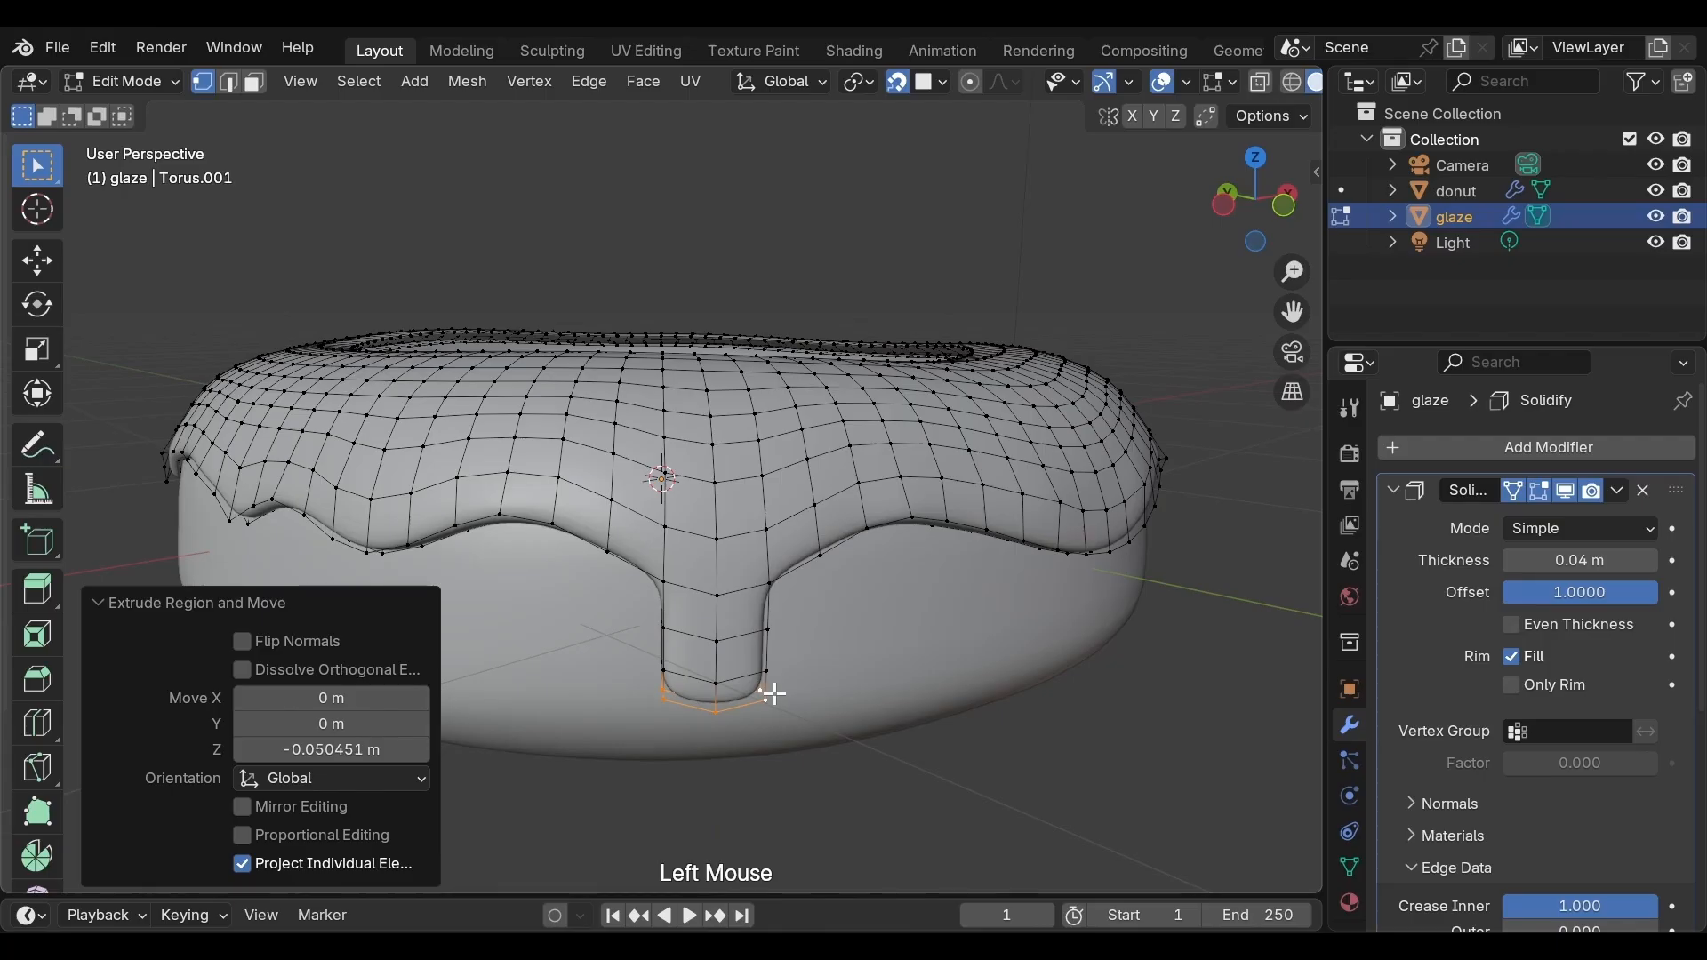
# Scale the long drip's tip to about 0.70 with proportional editing, then to about 0.40 without it
pyautogui.press('o')
pyautogui.press('s')
pyautogui.scroll(-3, 773, 697)
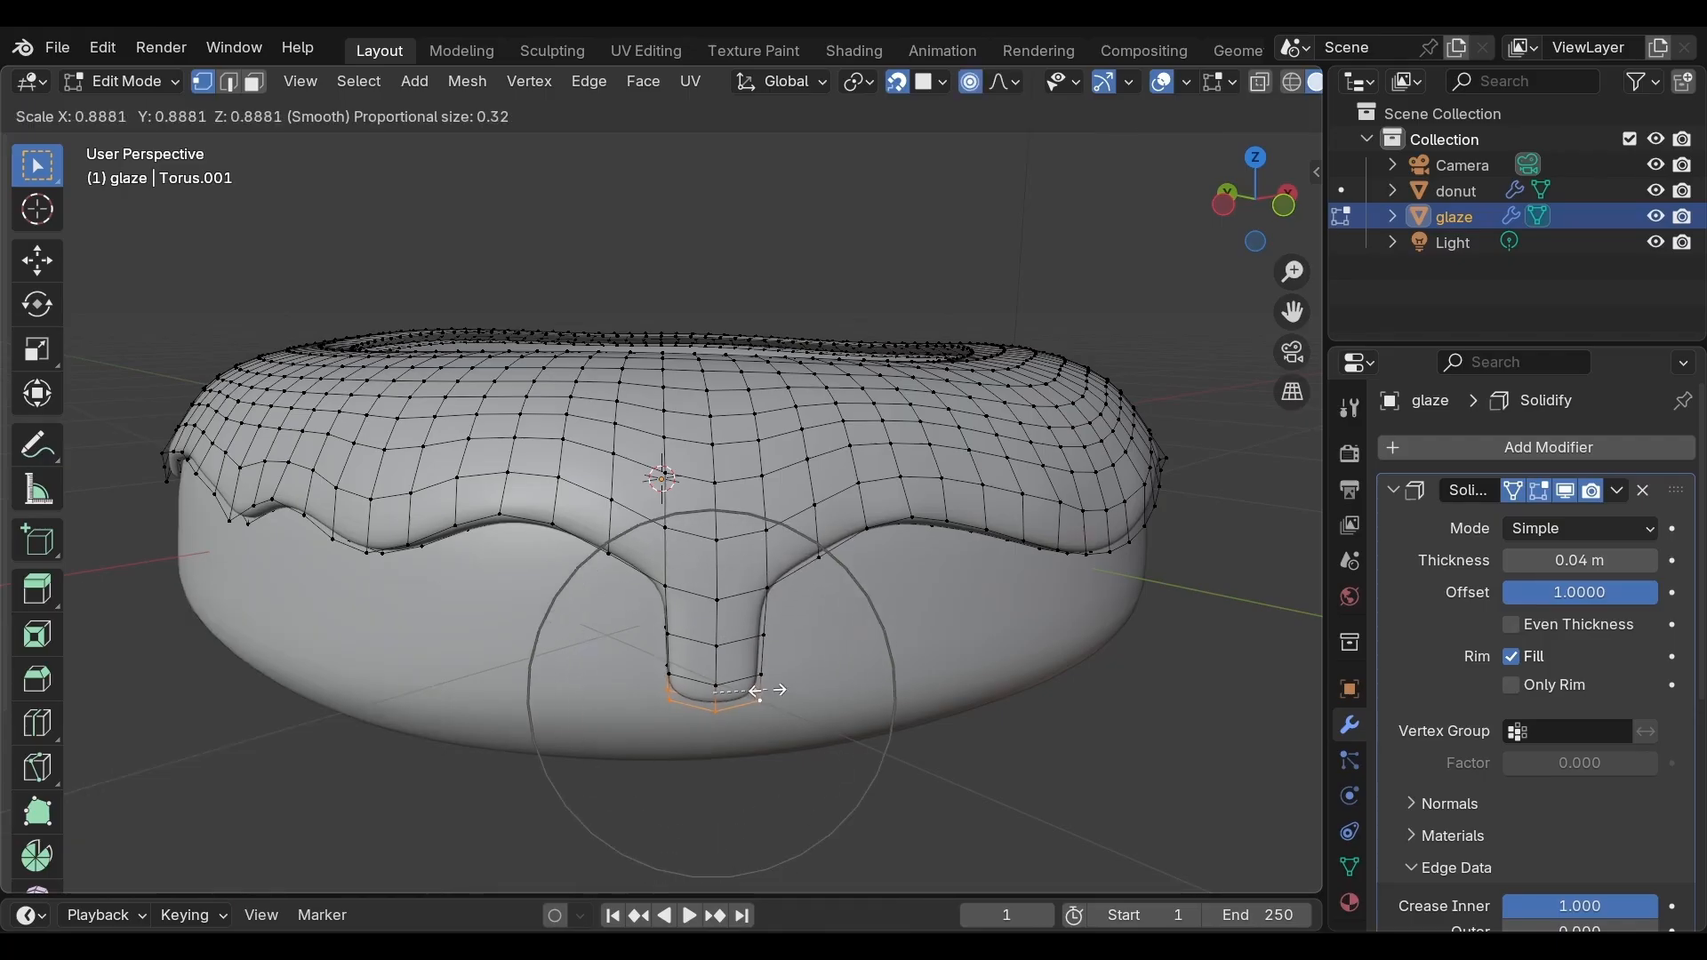
pyautogui.scroll(4, 756, 691)
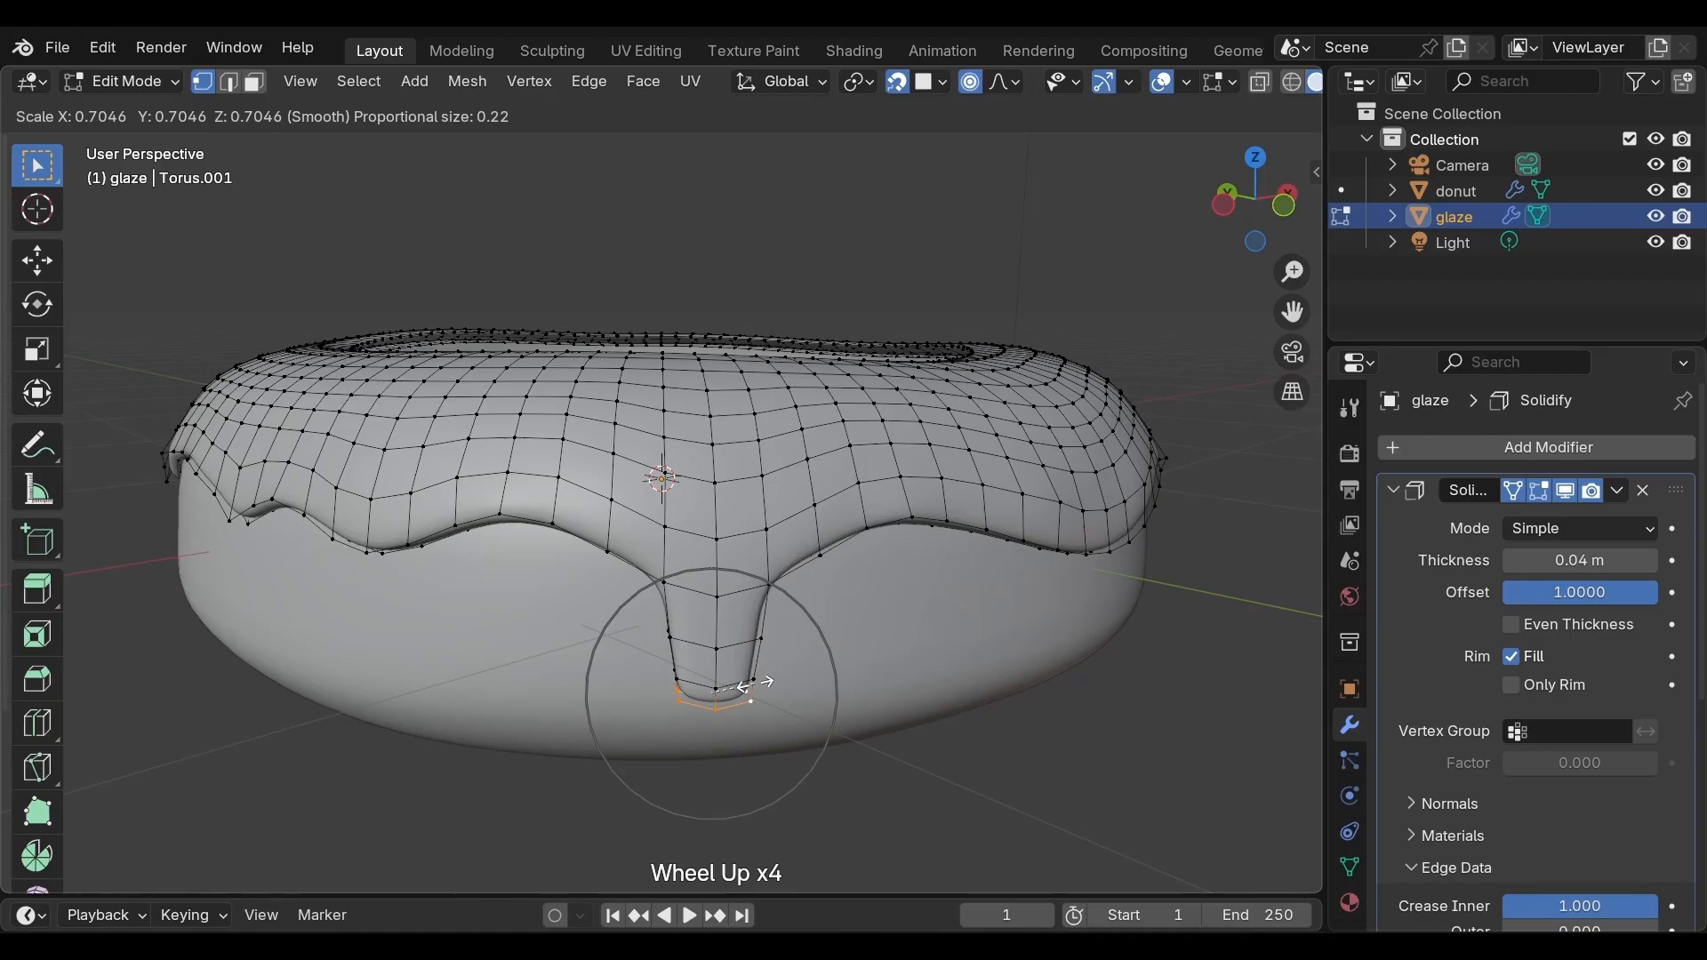
pyautogui.click(757, 685)
pyautogui.press('o')
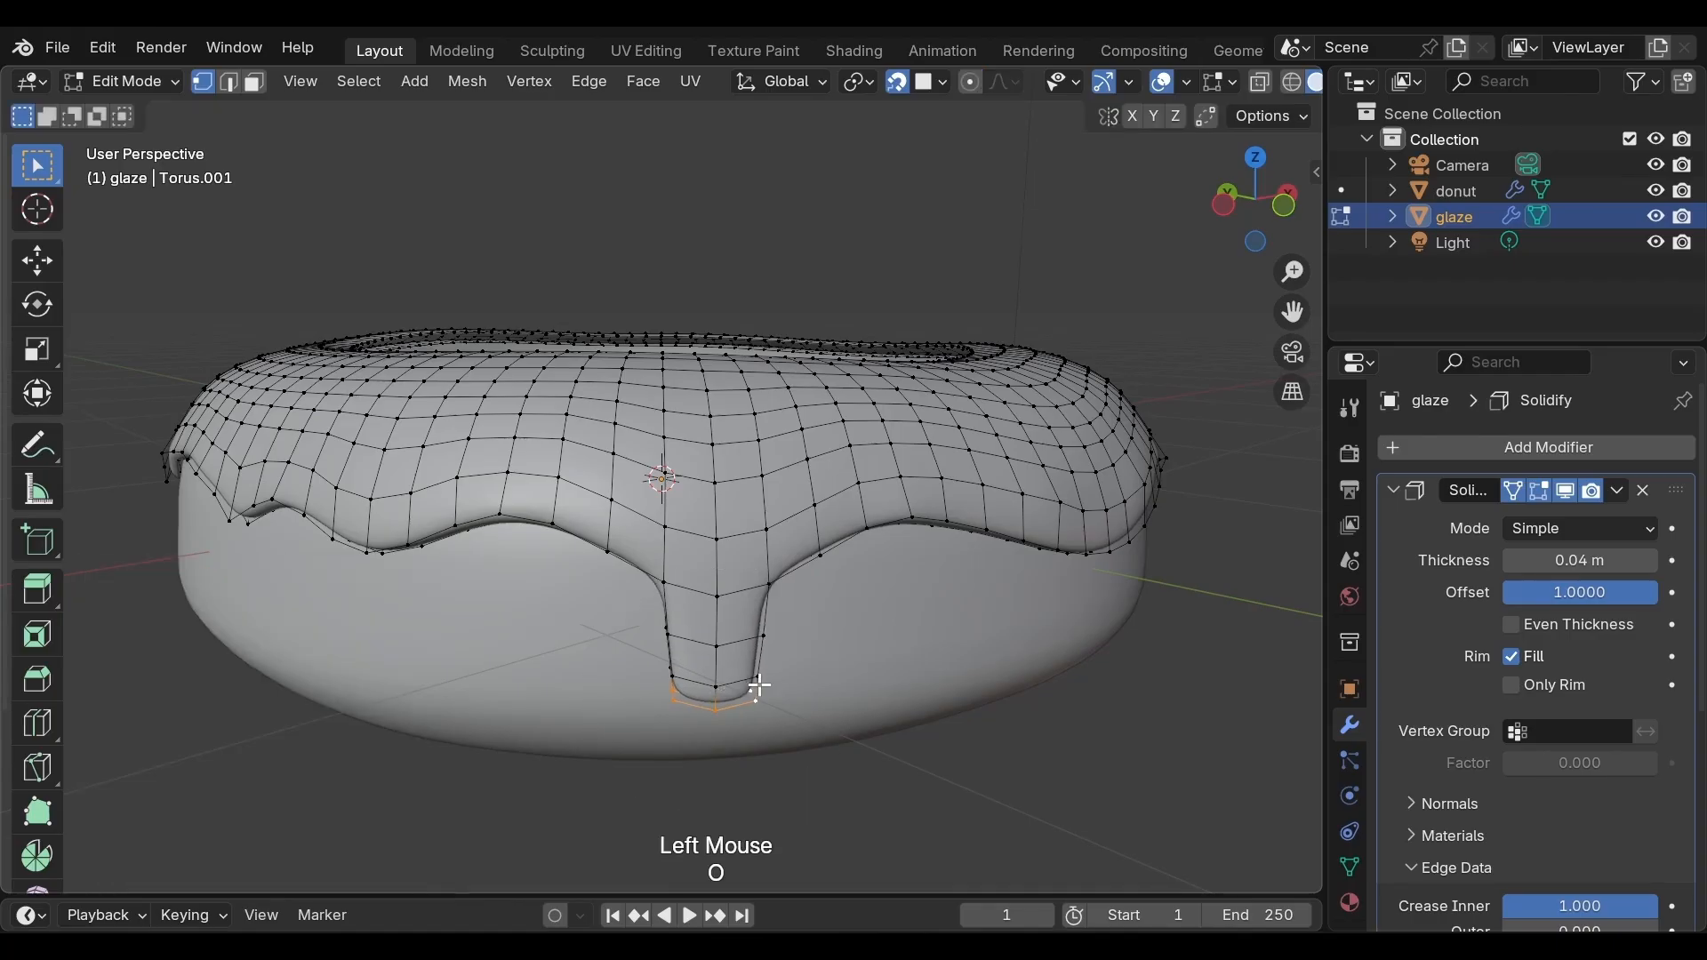
pyautogui.press('s')
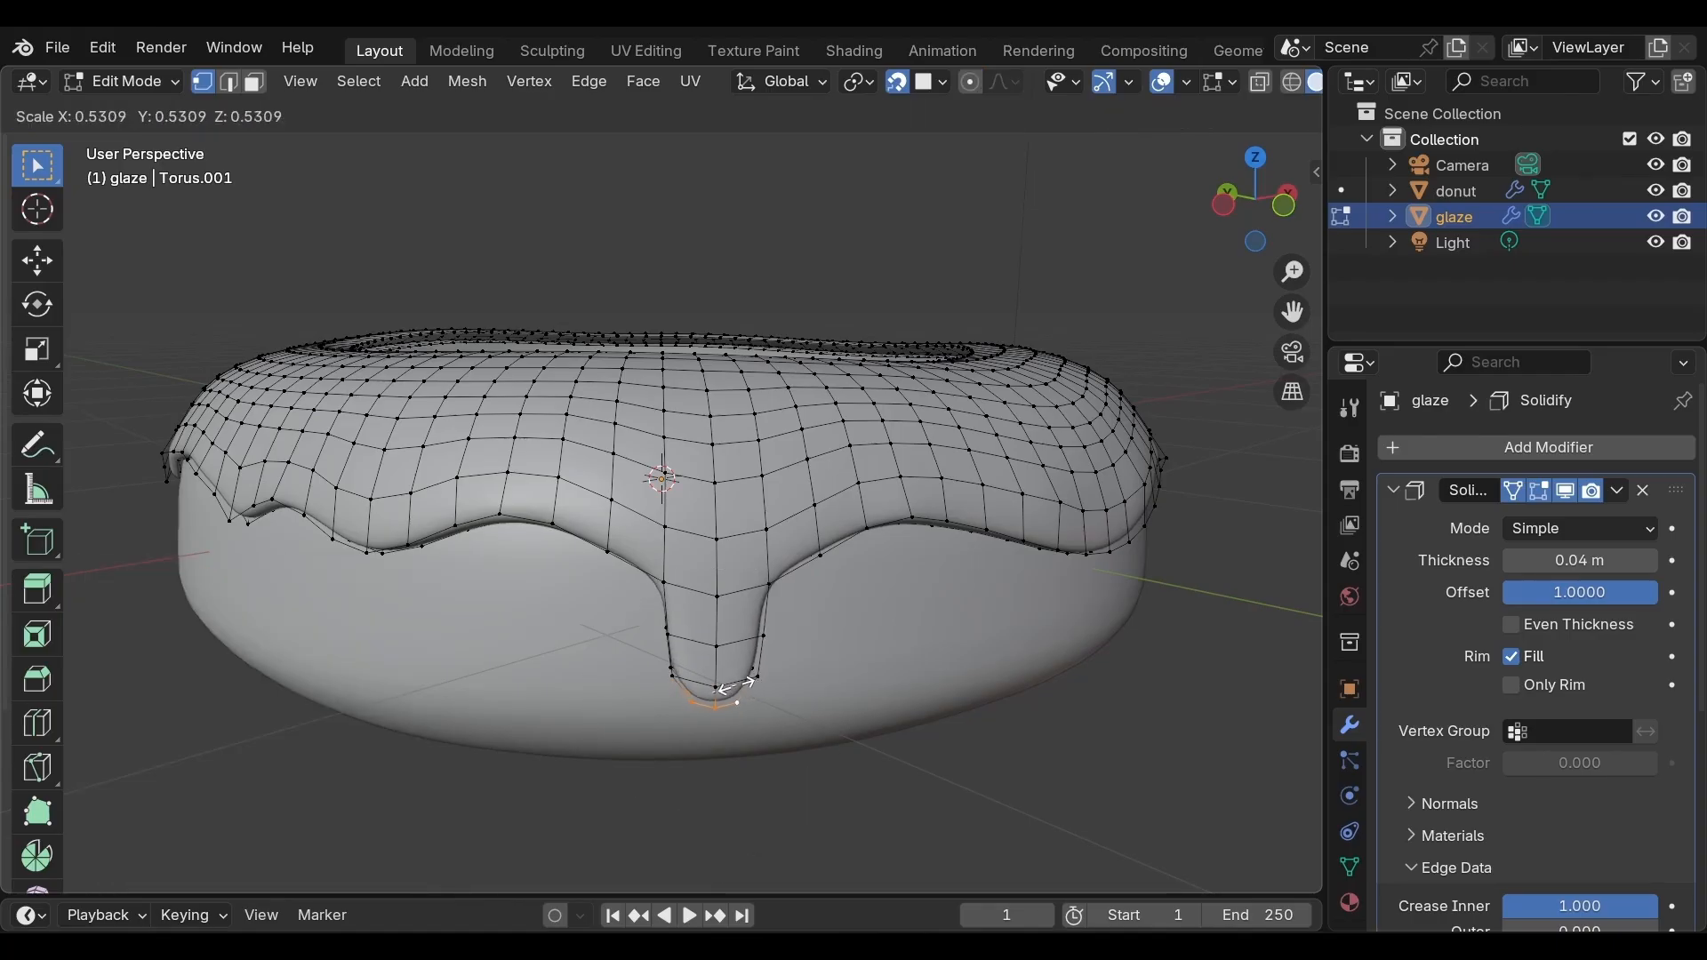
pyautogui.click(731, 687)
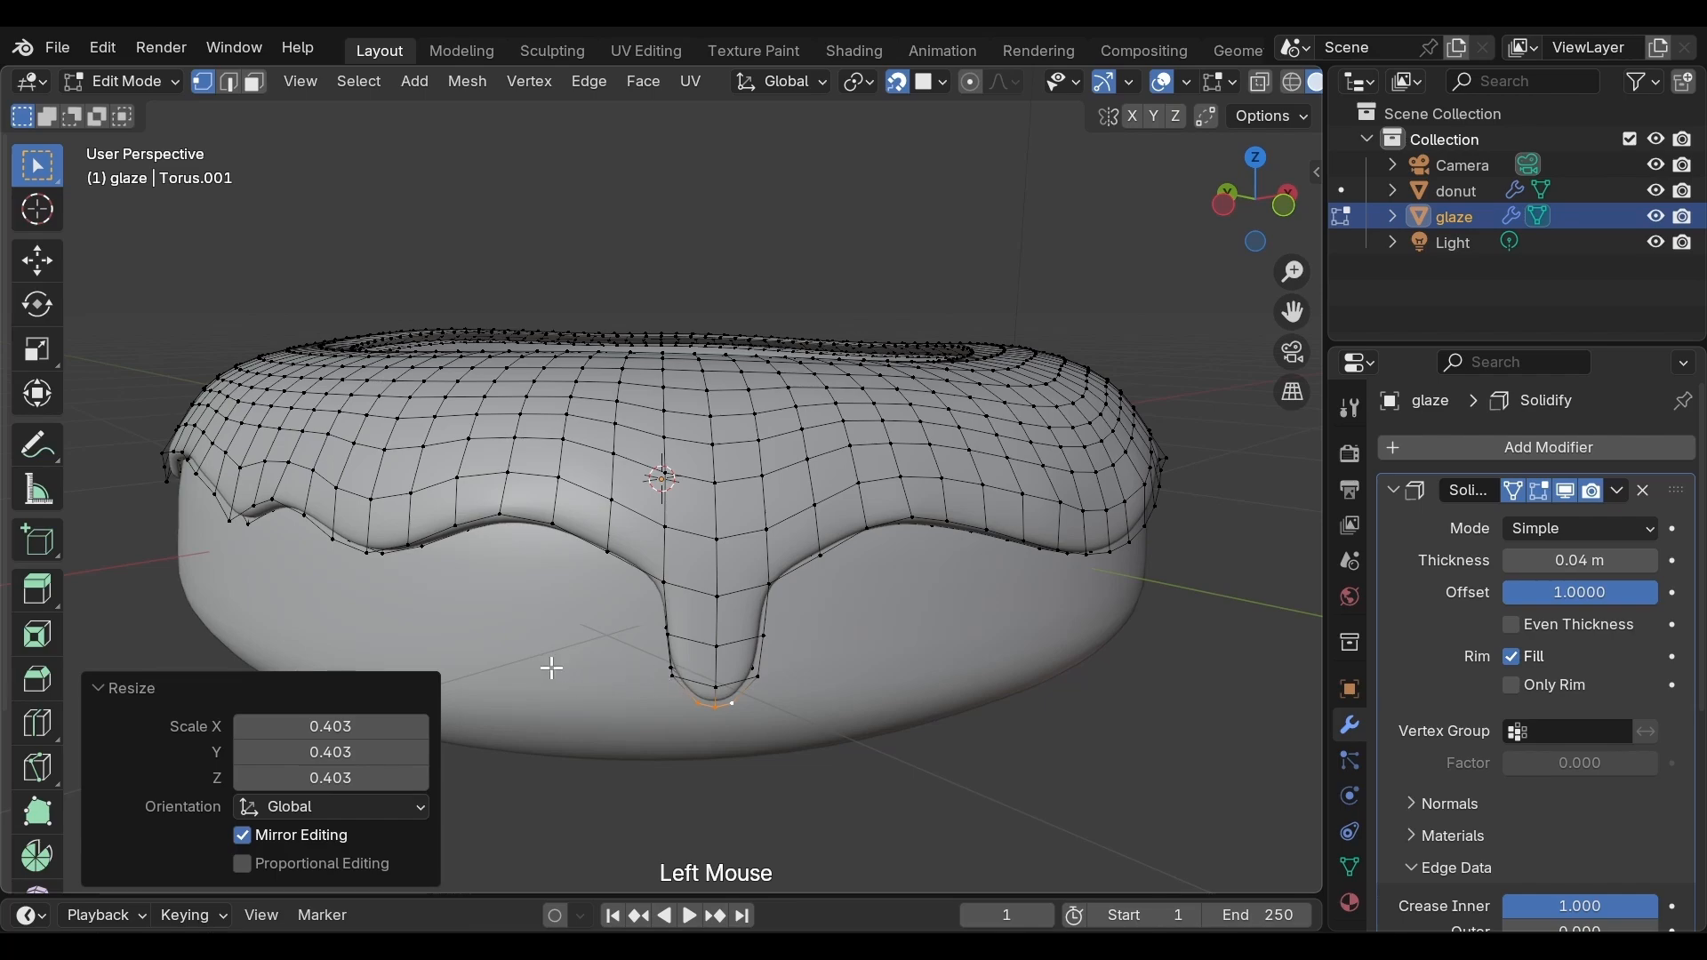
# Select three lower-edge vertices at the front, extrude them down about 0.097 m along Z, and scale the tip to about 0.72
pyautogui.moveTo(552, 668); pyautogui.dragTo(789, 739, button='middle')
pyautogui.click(761, 572)
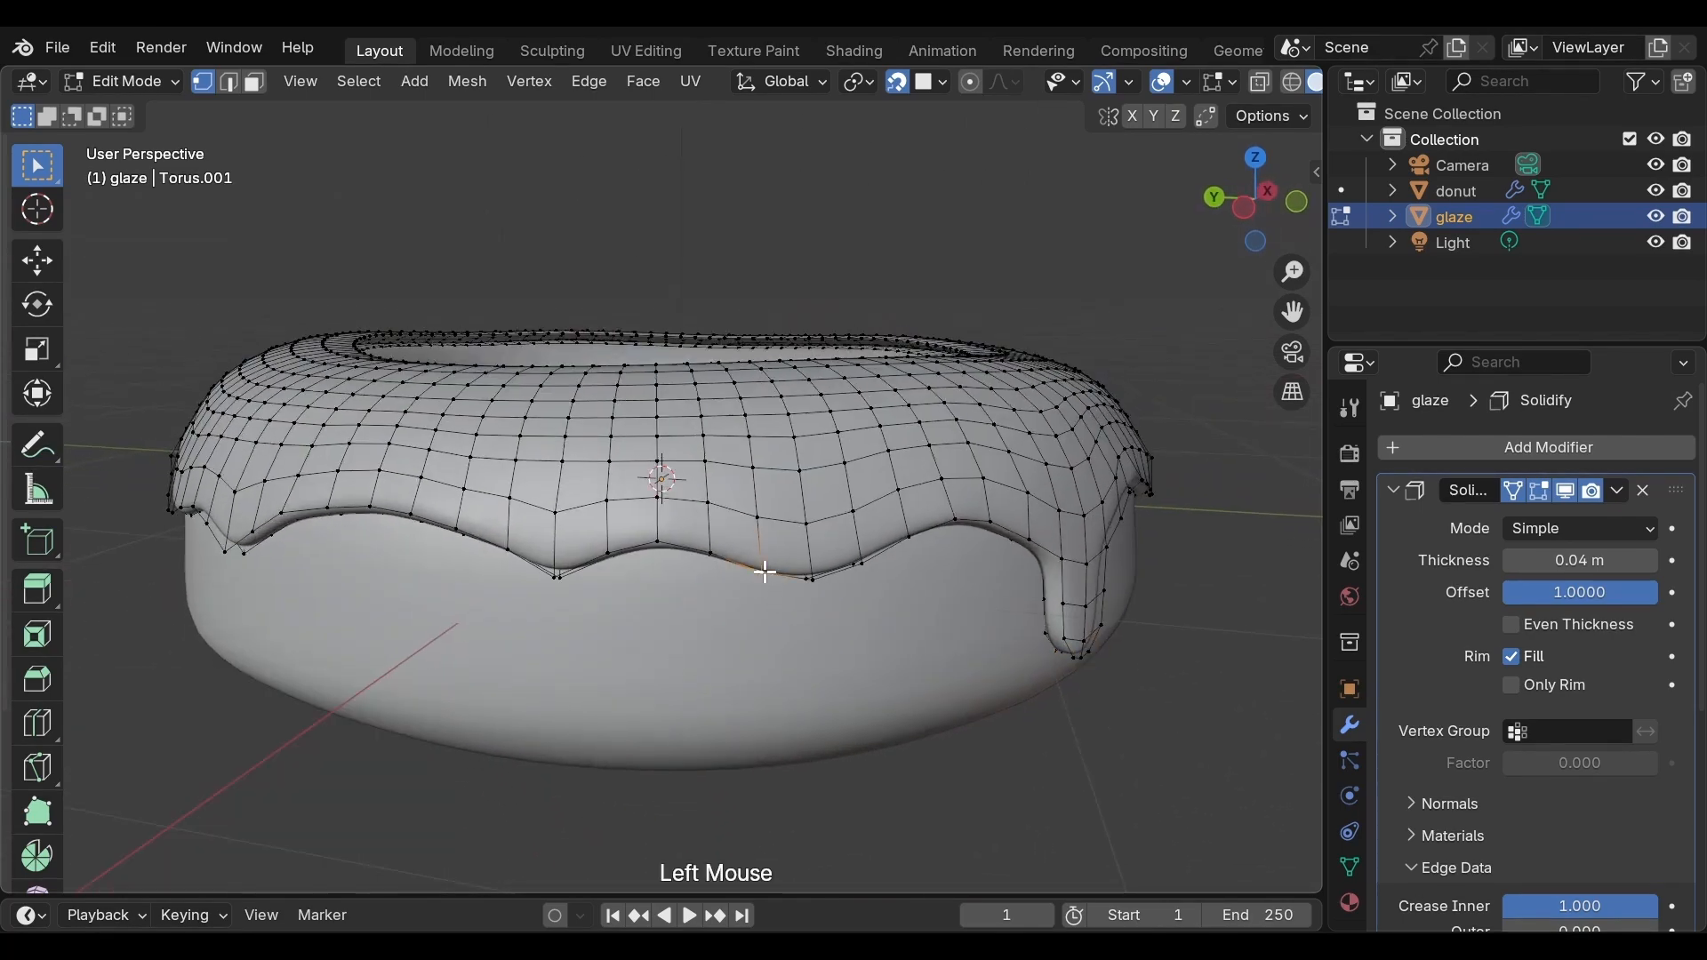
pyautogui.keyDown('shift'); pyautogui.click(810, 578); pyautogui.keyUp('shift')
pyautogui.keyDown('shift'); pyautogui.click(848, 569); pyautogui.keyUp('shift')
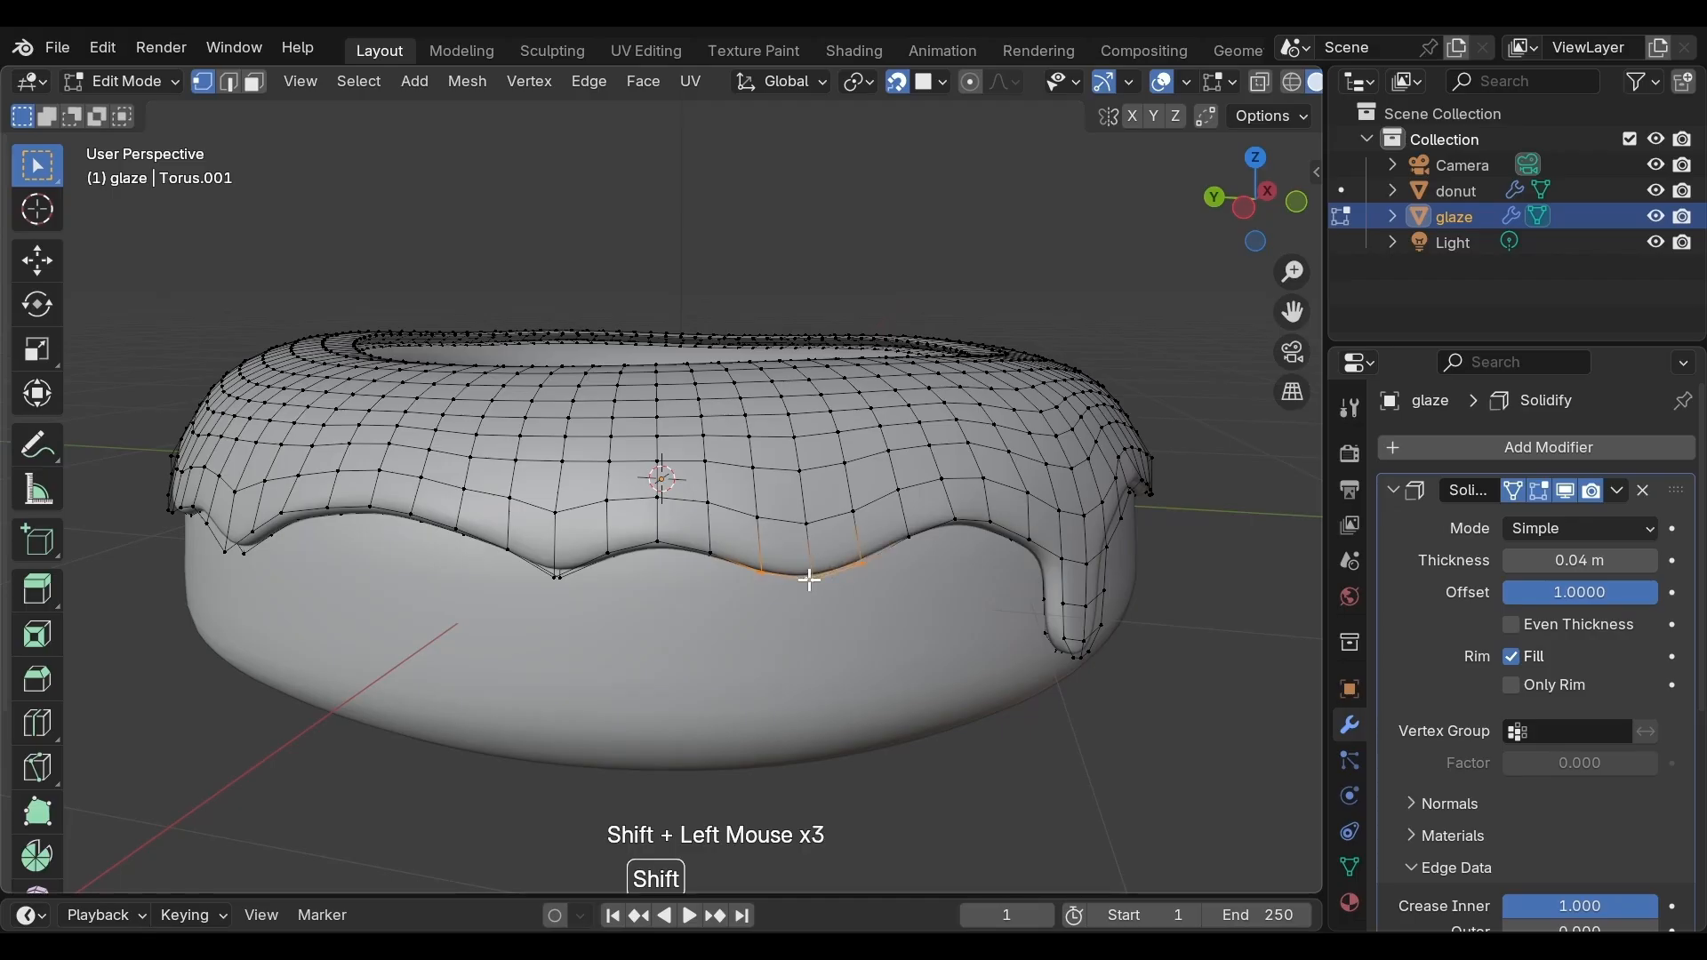
pyautogui.press('e')
pyautogui.press('z')
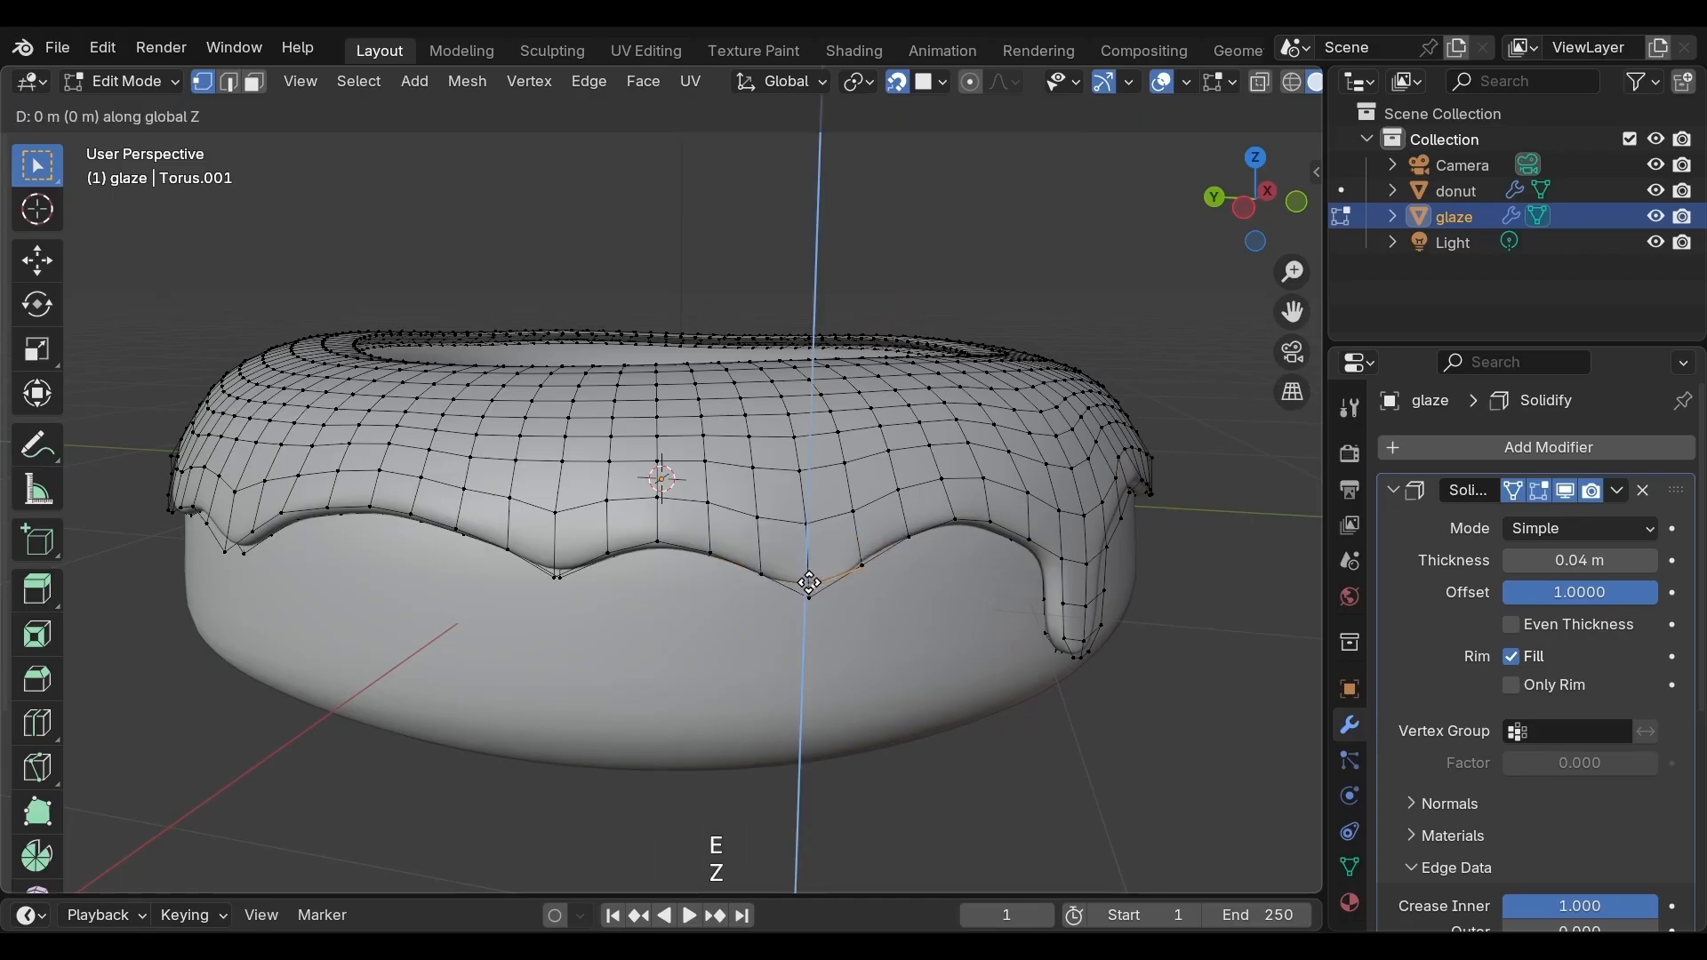
pyautogui.click(815, 633)
pyautogui.press('s')
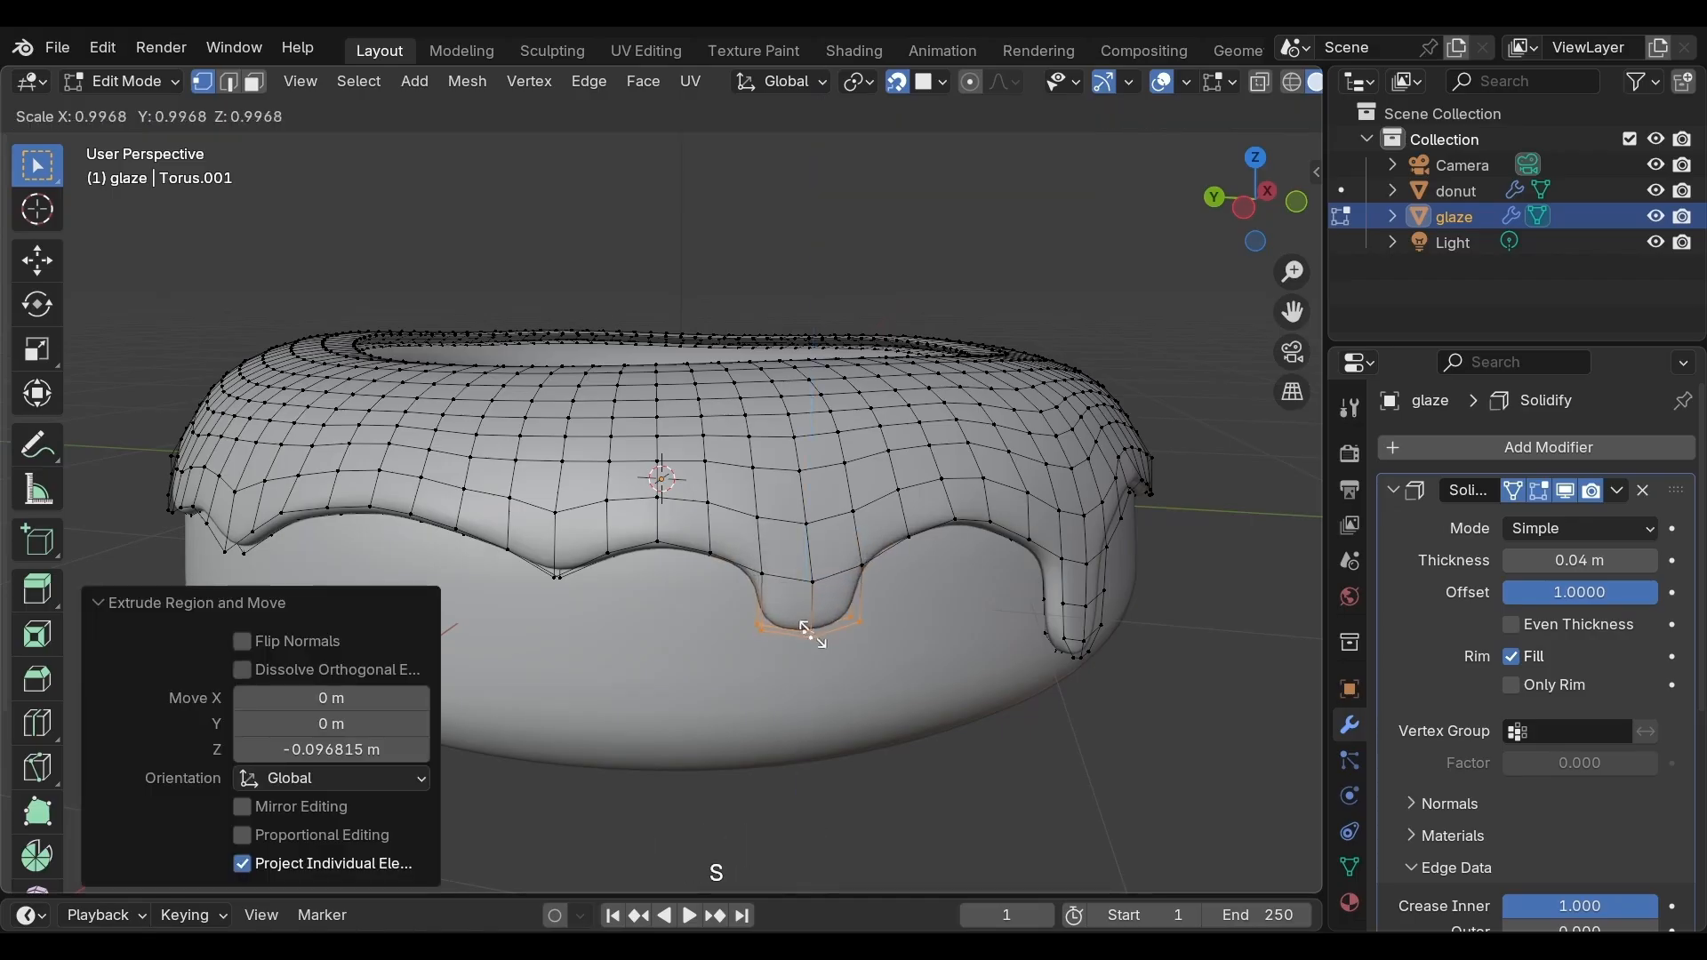
pyautogui.click(806, 633)
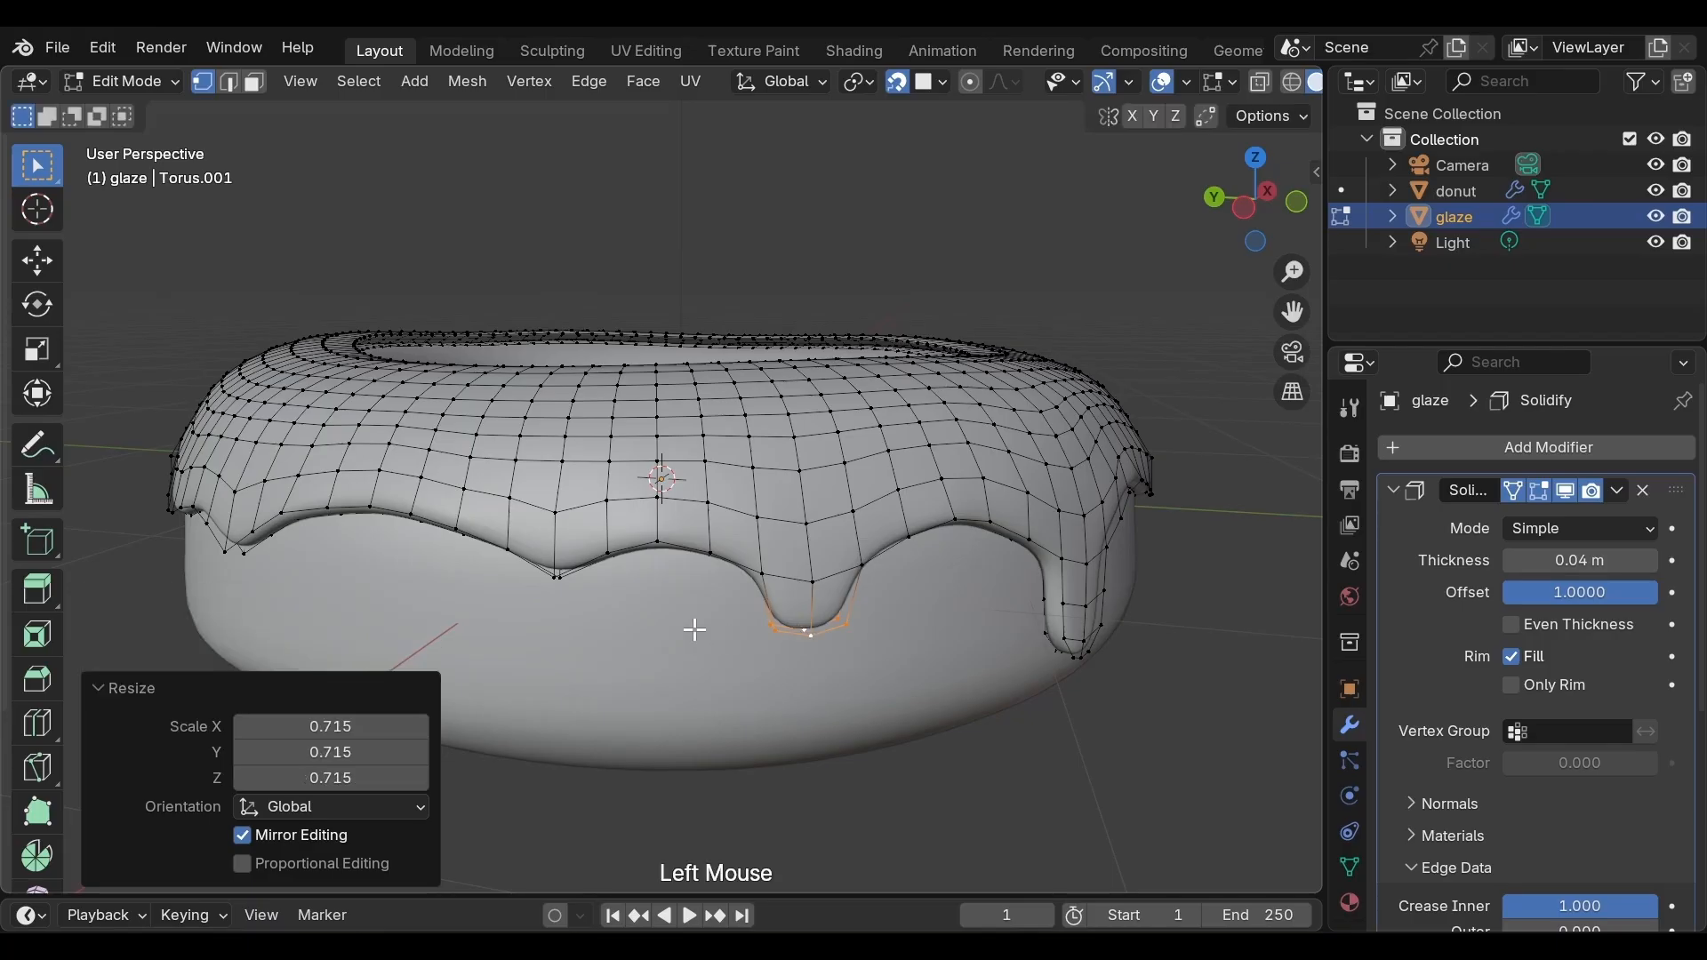
# Select three lower-edge vertices on another side, extrude them down about 0.067 m along Z, and scale the tip to about 0.69
pyautogui.moveTo(694, 622); pyautogui.dragTo(738, 578, button='middle')
pyautogui.click(738, 578)
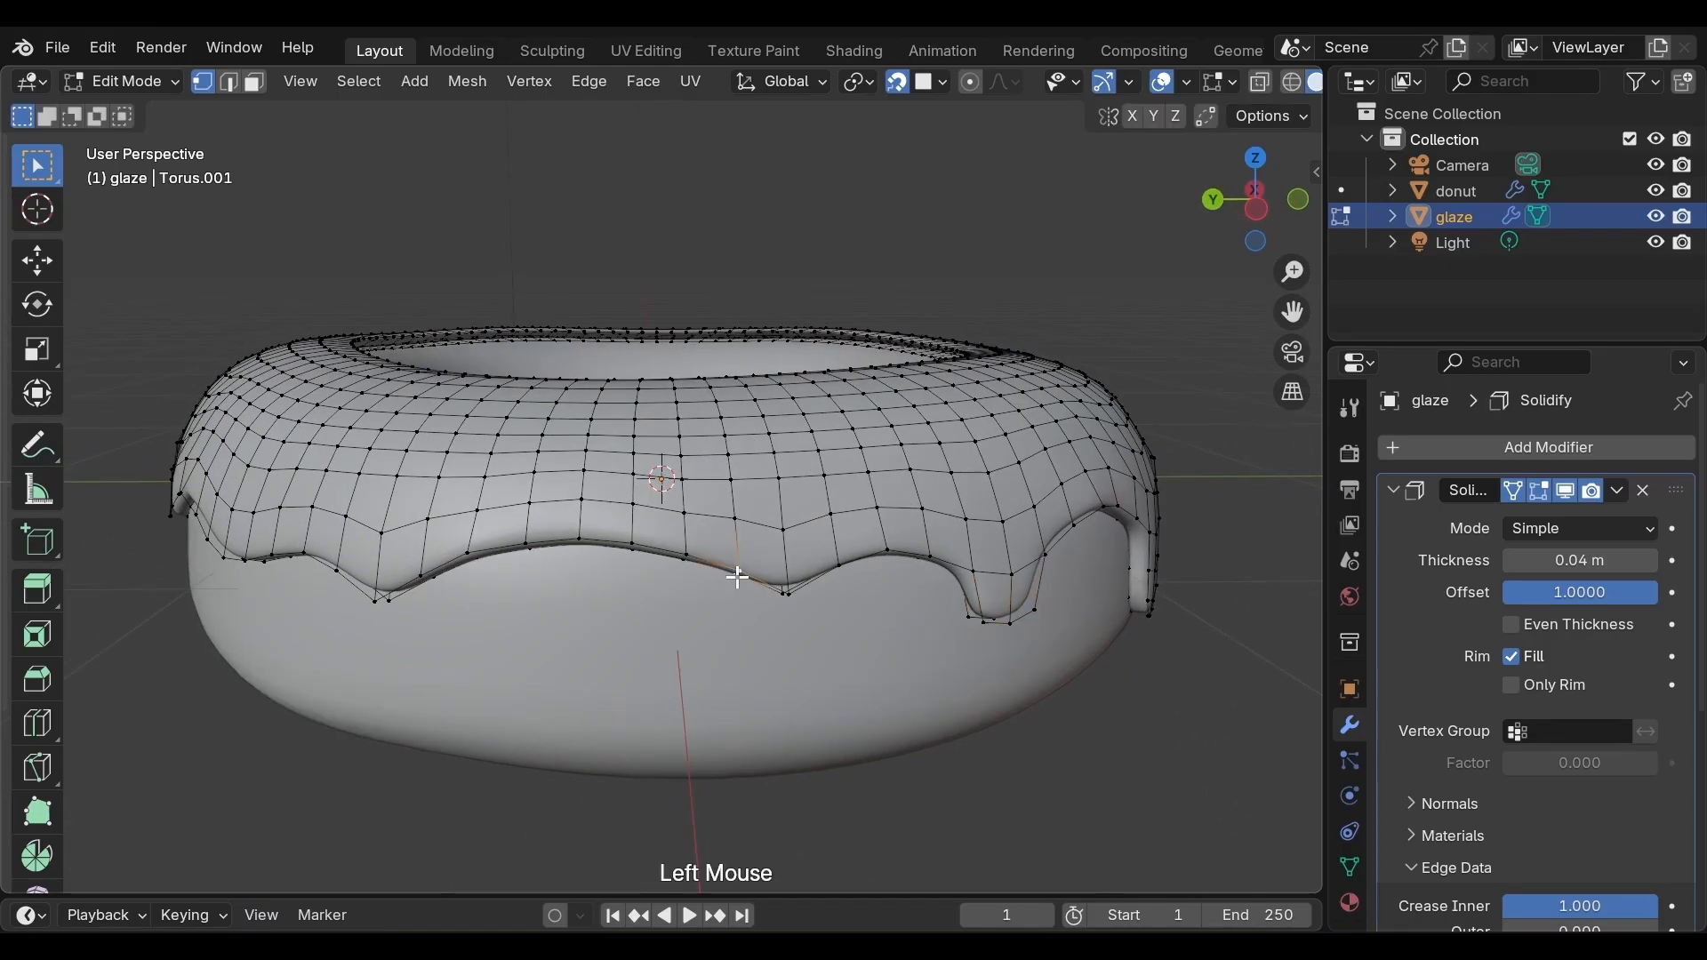
pyautogui.keyDown('shift'); pyautogui.click(786, 590); pyautogui.keyUp('shift')
pyautogui.keyDown('shift'); pyautogui.click(841, 564); pyautogui.keyUp('shift')
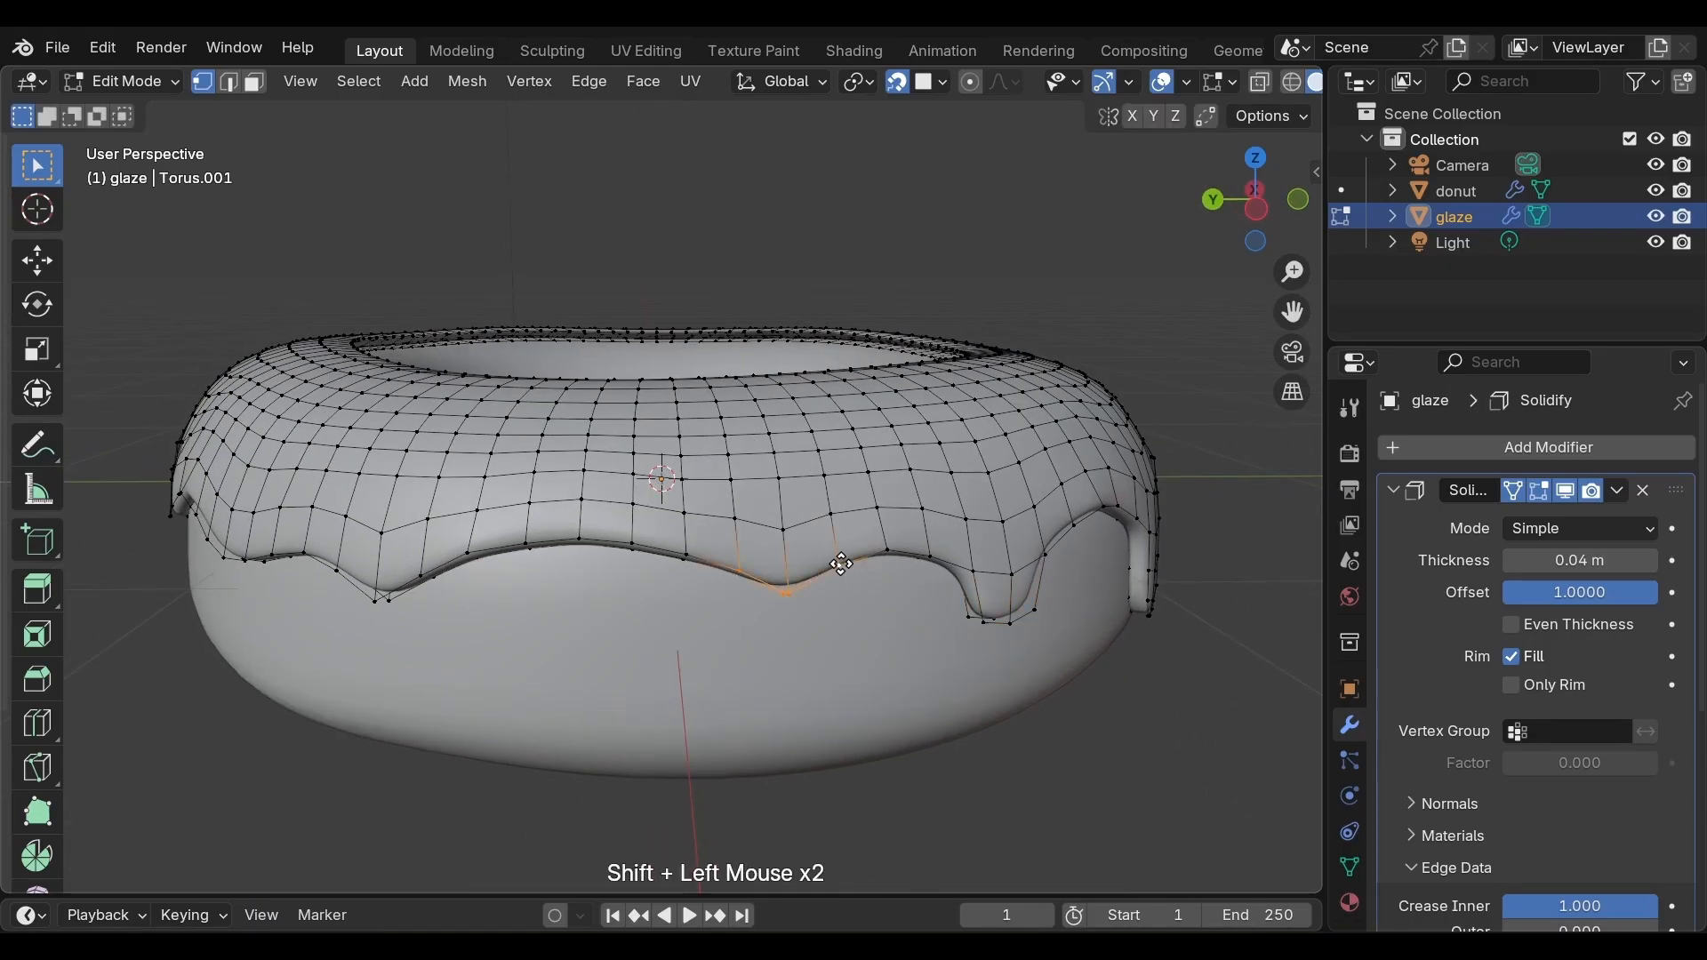
pyautogui.press('e')
pyautogui.press('z')
pyautogui.click(839, 600)
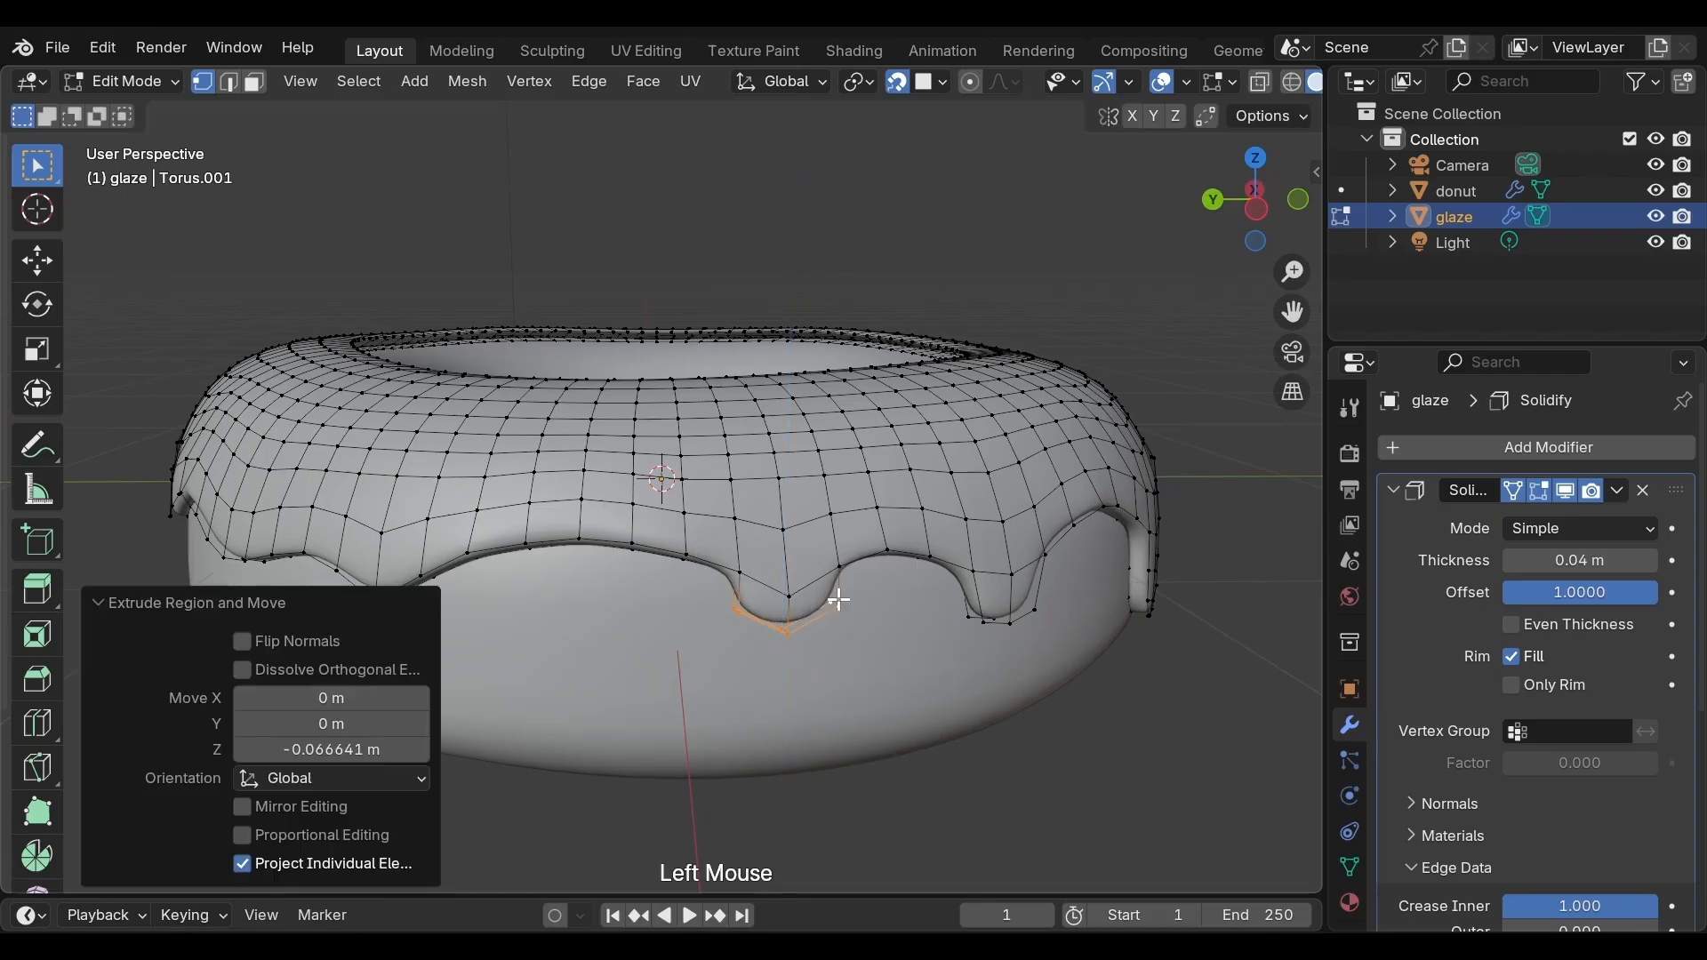
pyautogui.press('s')
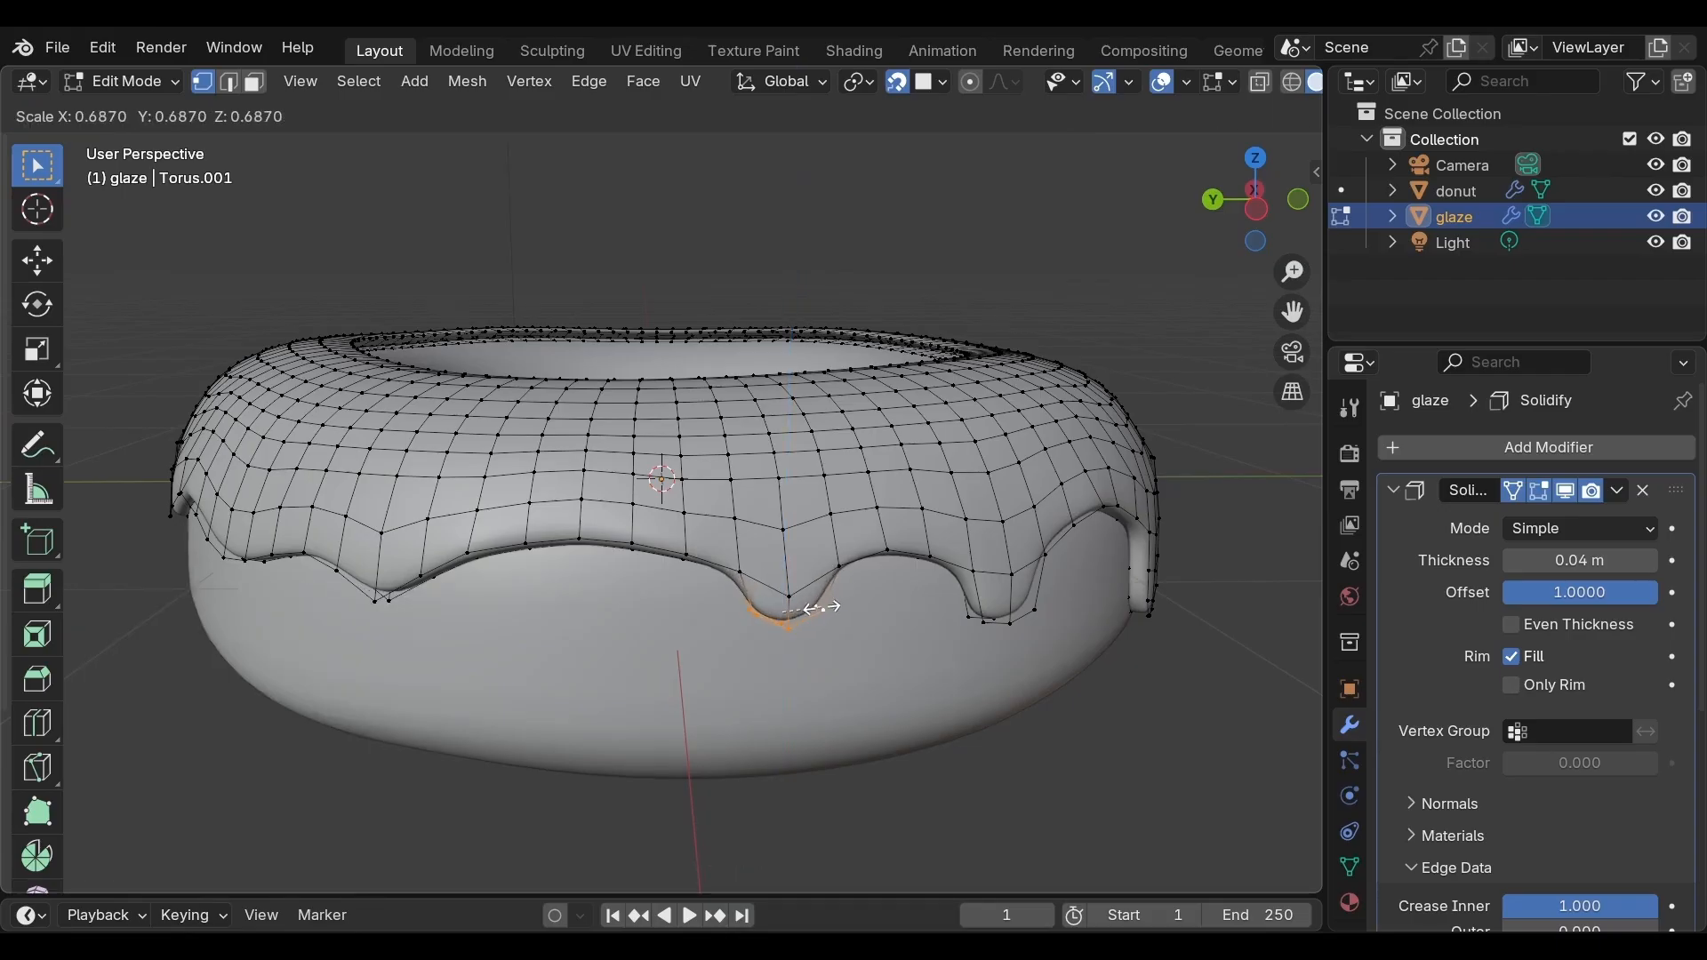
pyautogui.click(818, 608)
# Select three lower-edge vertices at the front and extrude them down about 0.065 m along Z
pyautogui.moveTo(622, 586); pyautogui.dragTo(716, 577, button='middle')
pyautogui.click(720, 567)
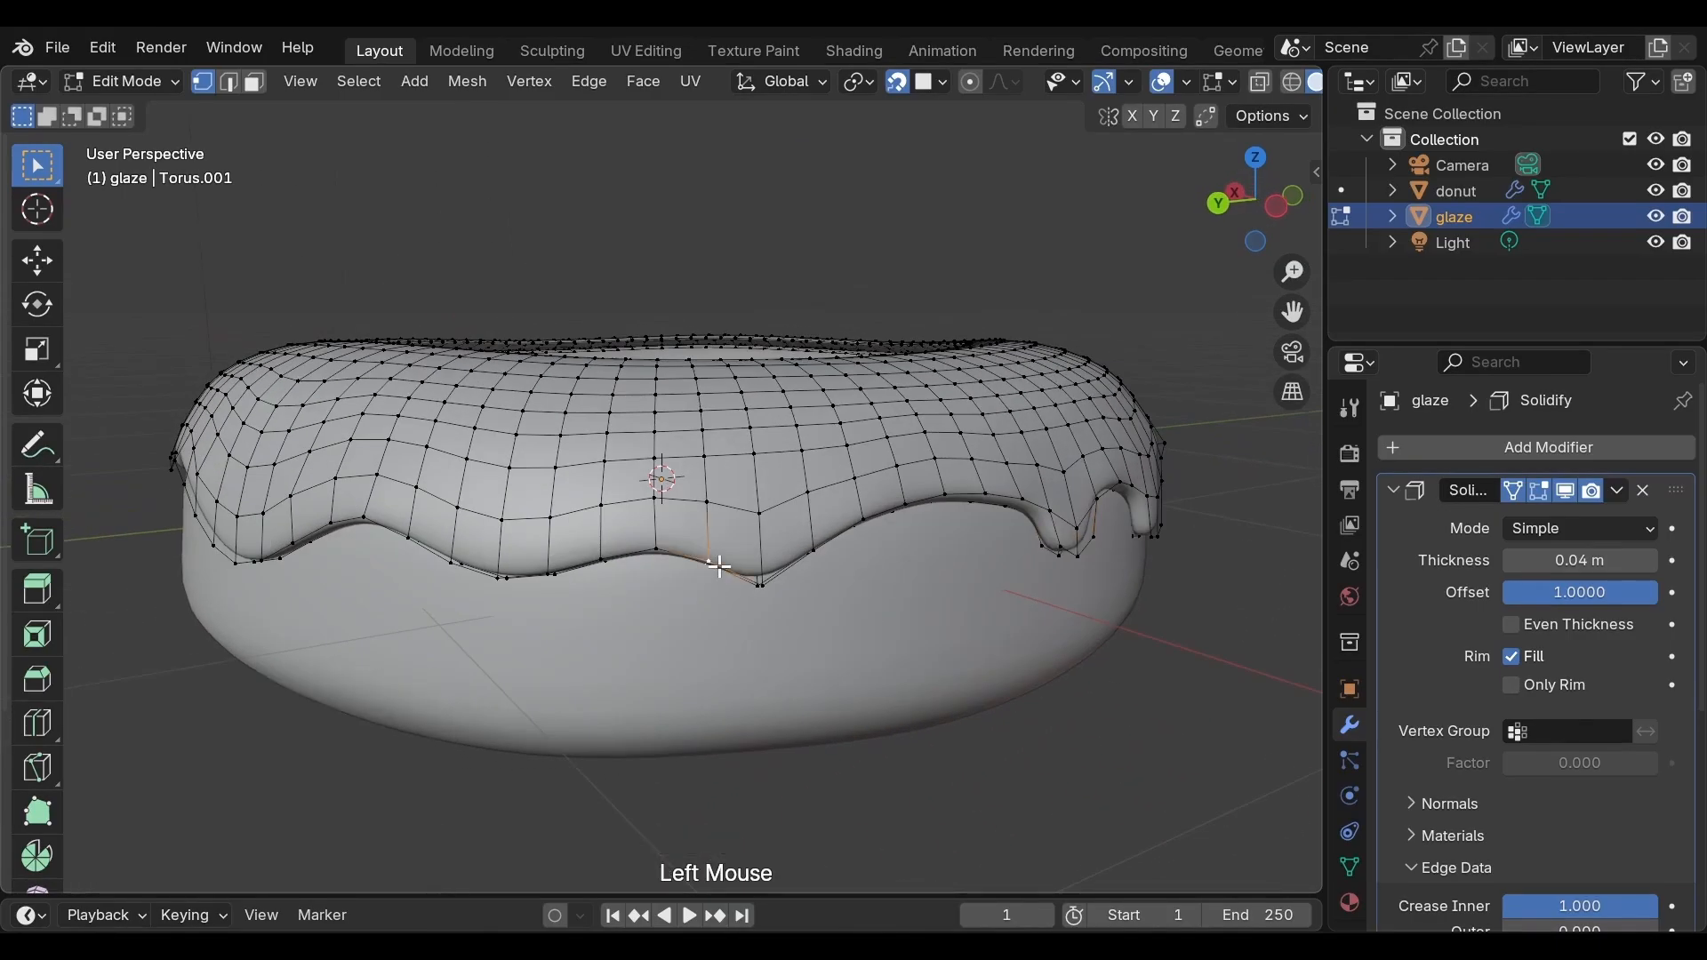
pyautogui.keyDown('shift'); pyautogui.click(810, 563); pyautogui.keyUp('shift')
pyautogui.keyDown('shift'); pyautogui.click(808, 560); pyautogui.keyUp('shift')
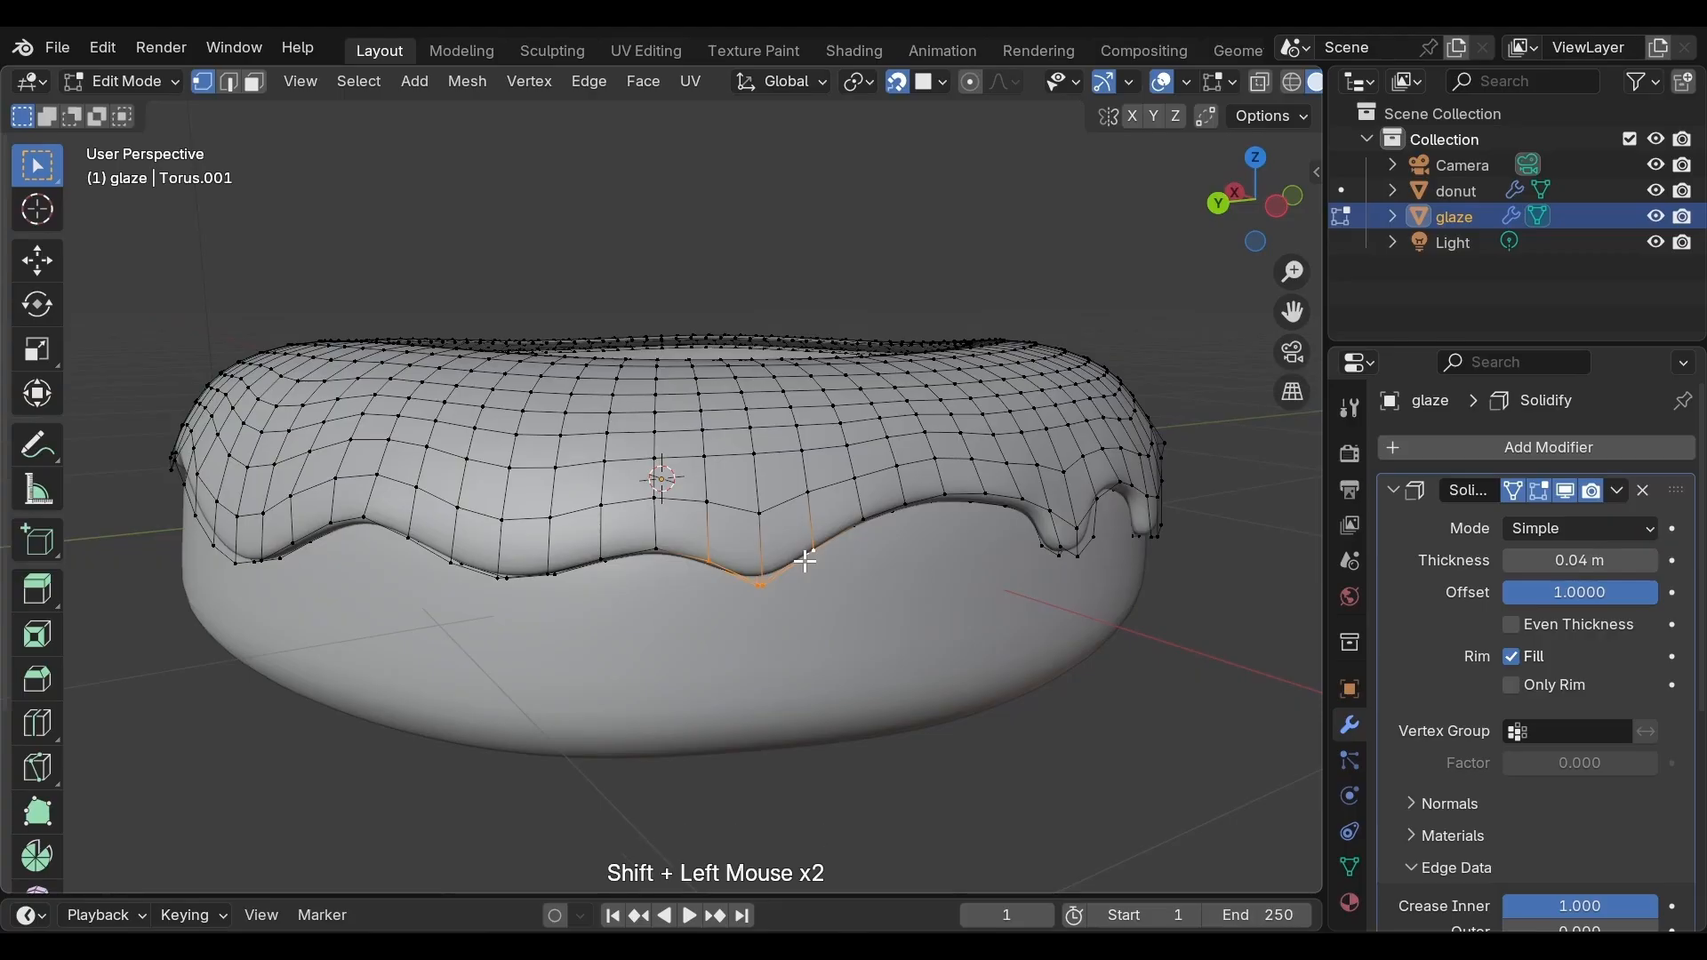
pyautogui.press('e')
pyautogui.press('z')
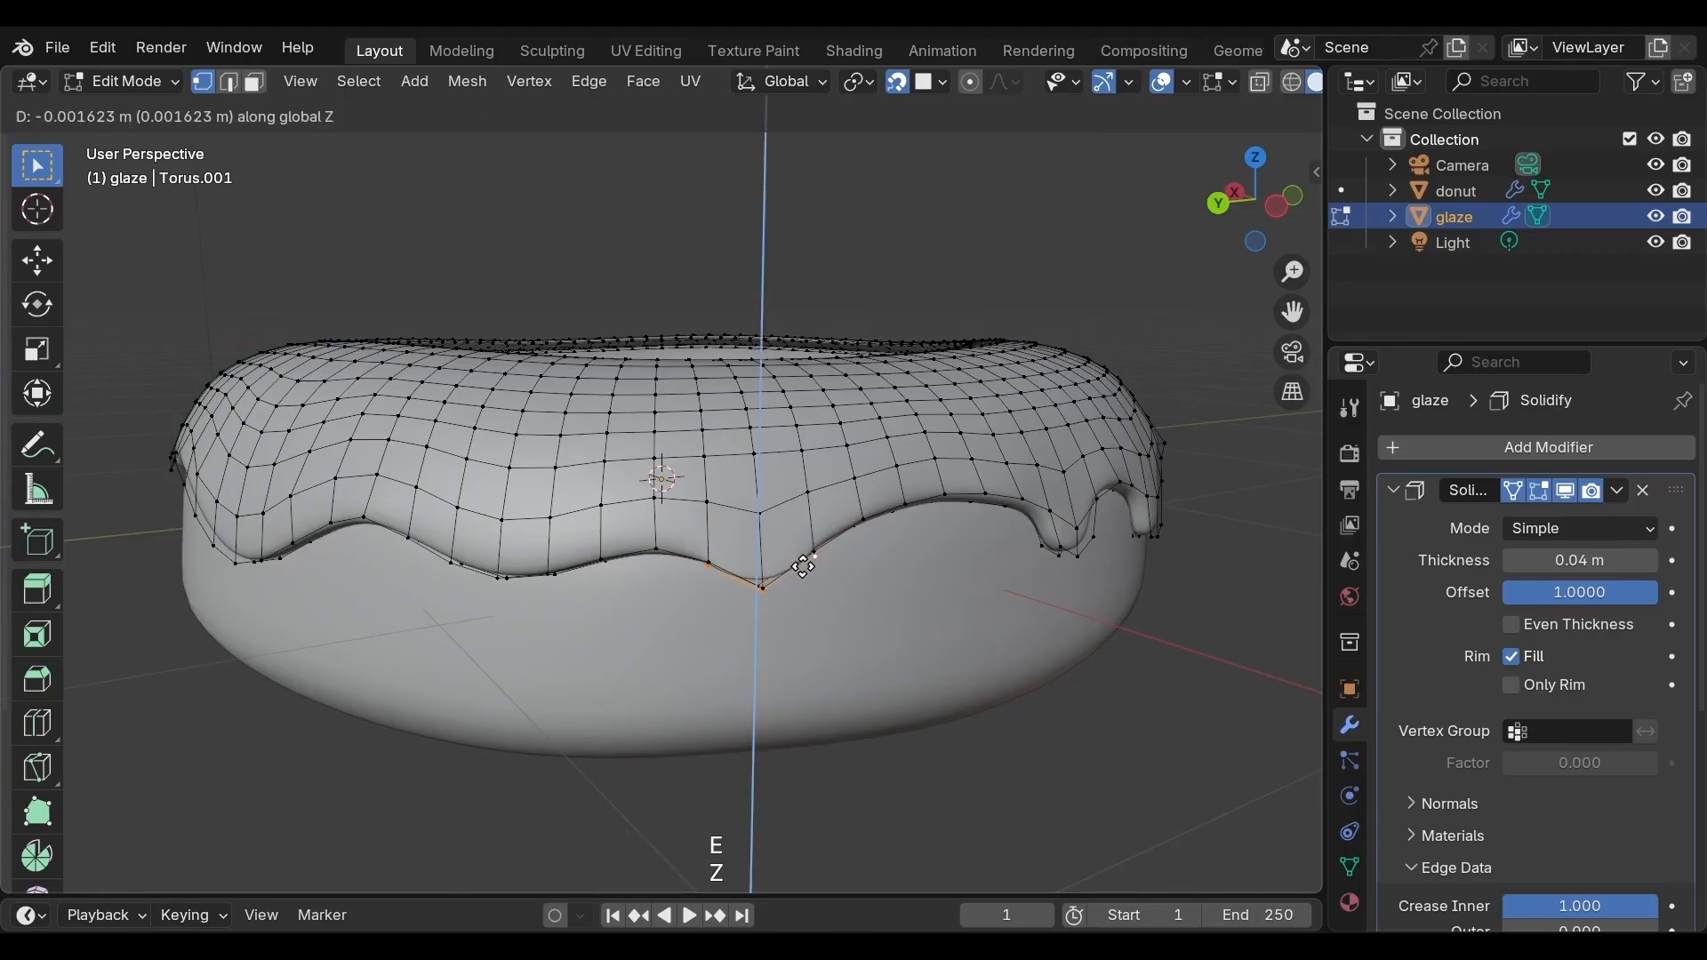
pyautogui.click(805, 598)
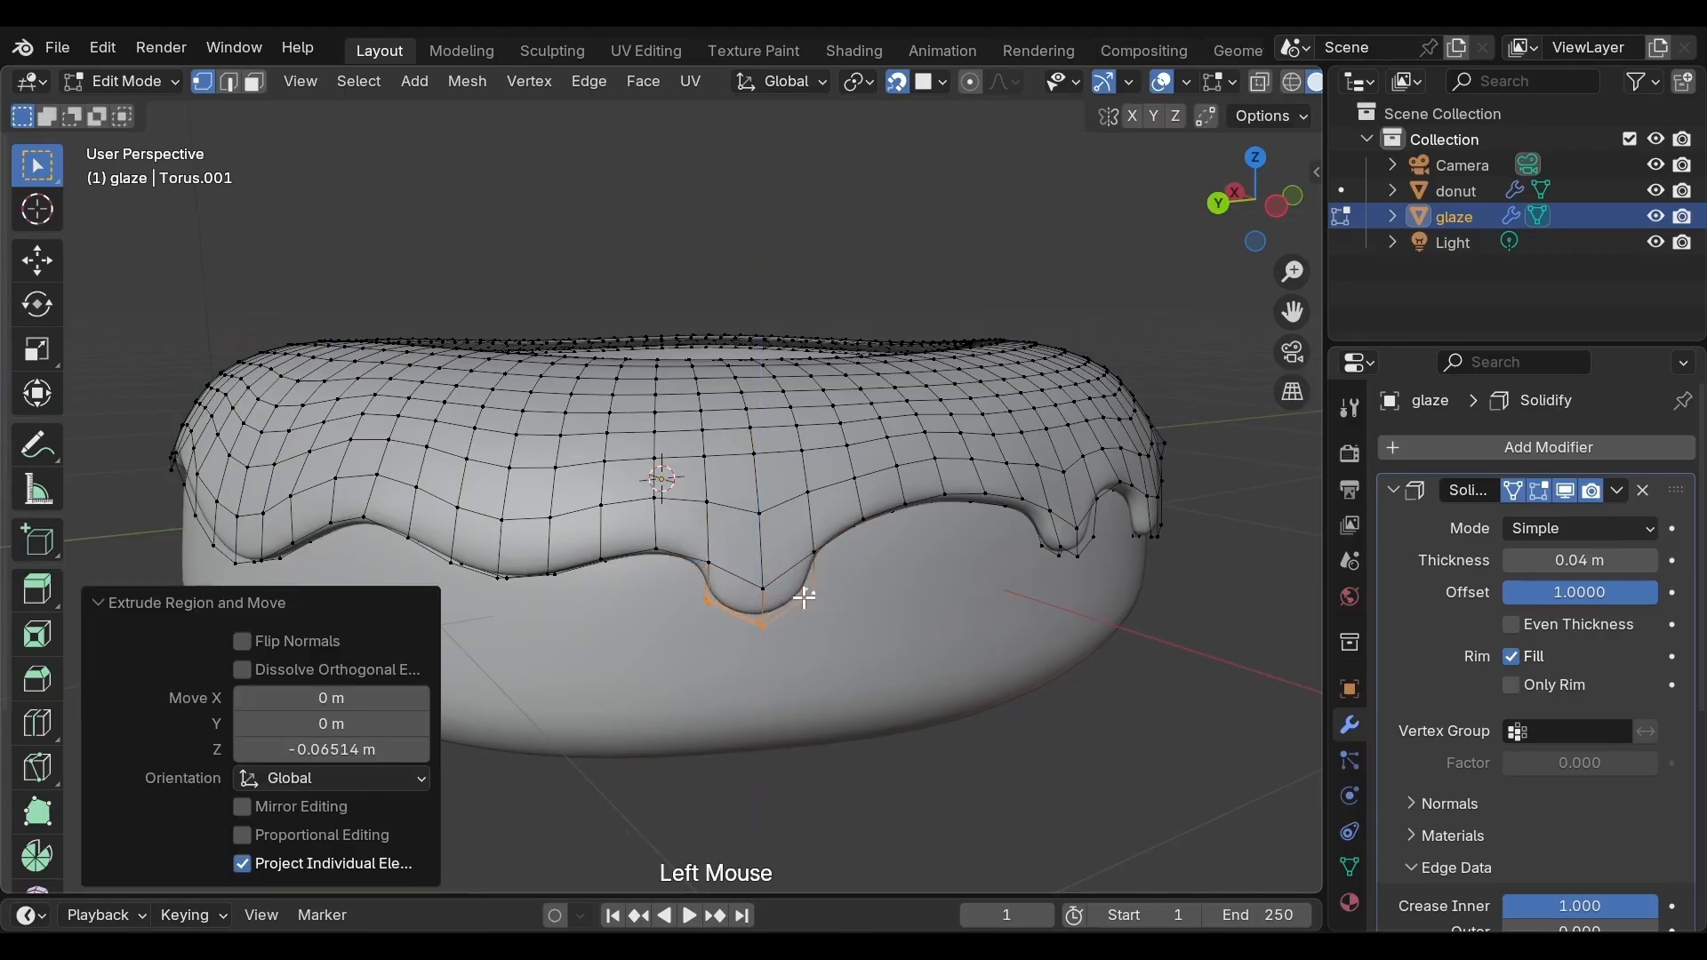
# Scale the new drip's tip down slightly, then rescale it to 1.02 with proportional editing at size 0.29
pyautogui.press('s')
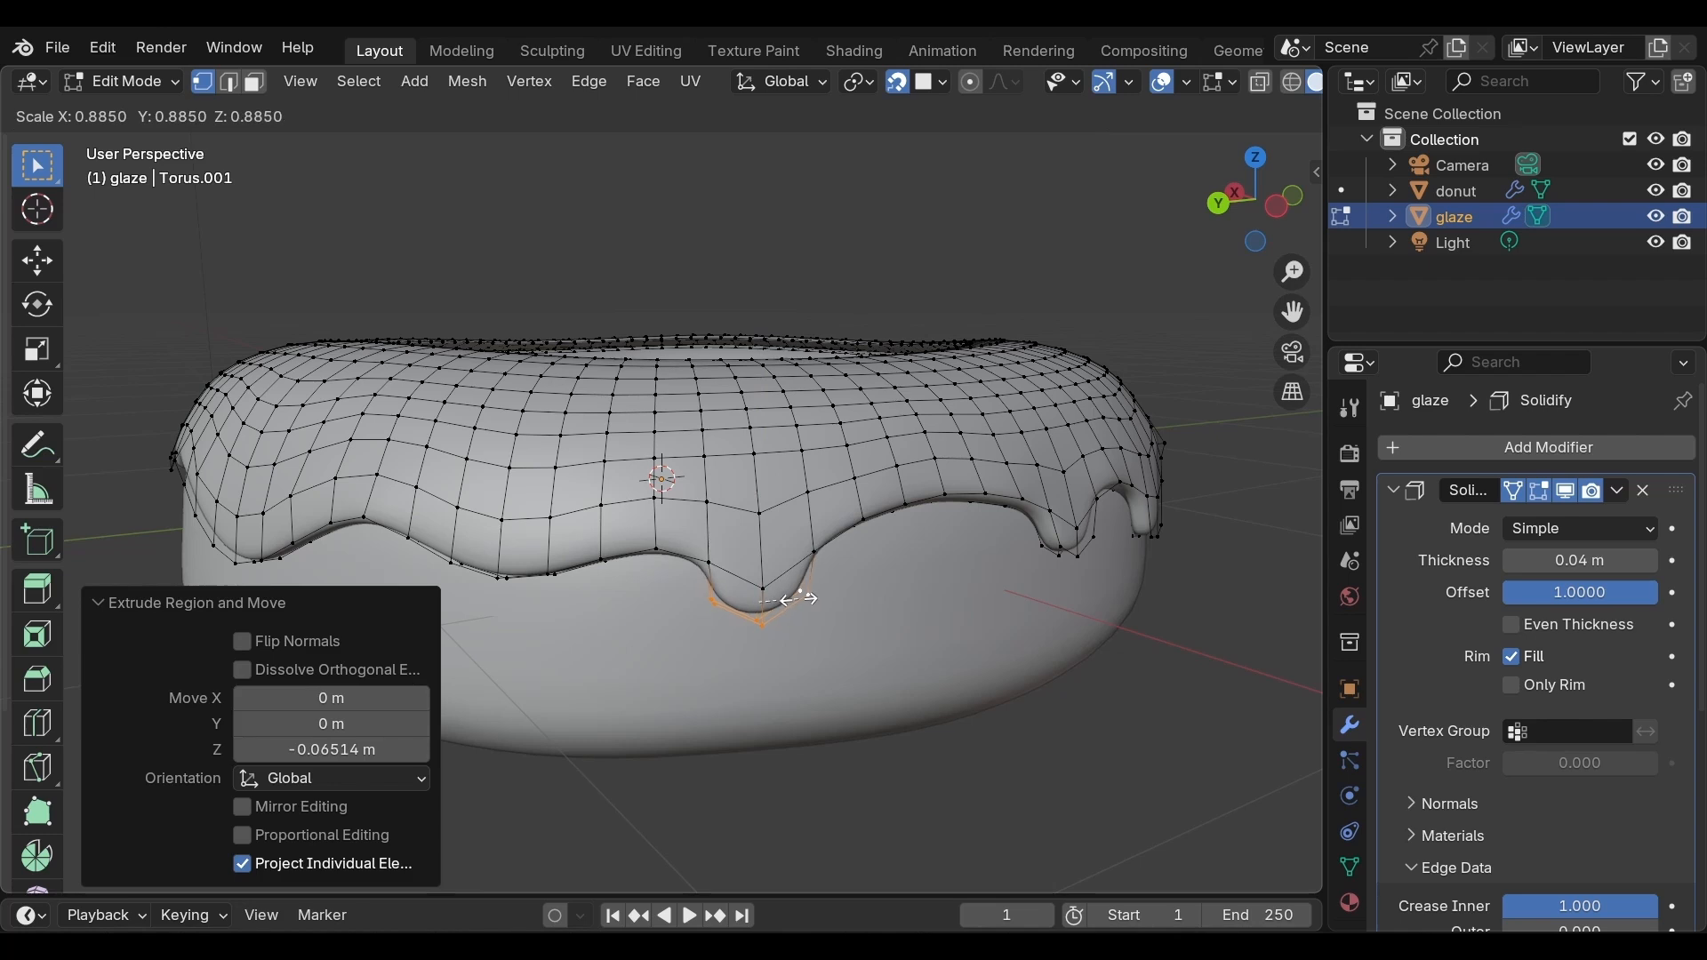
pyautogui.click(802, 599)
pyautogui.press('o')
pyautogui.press('s')
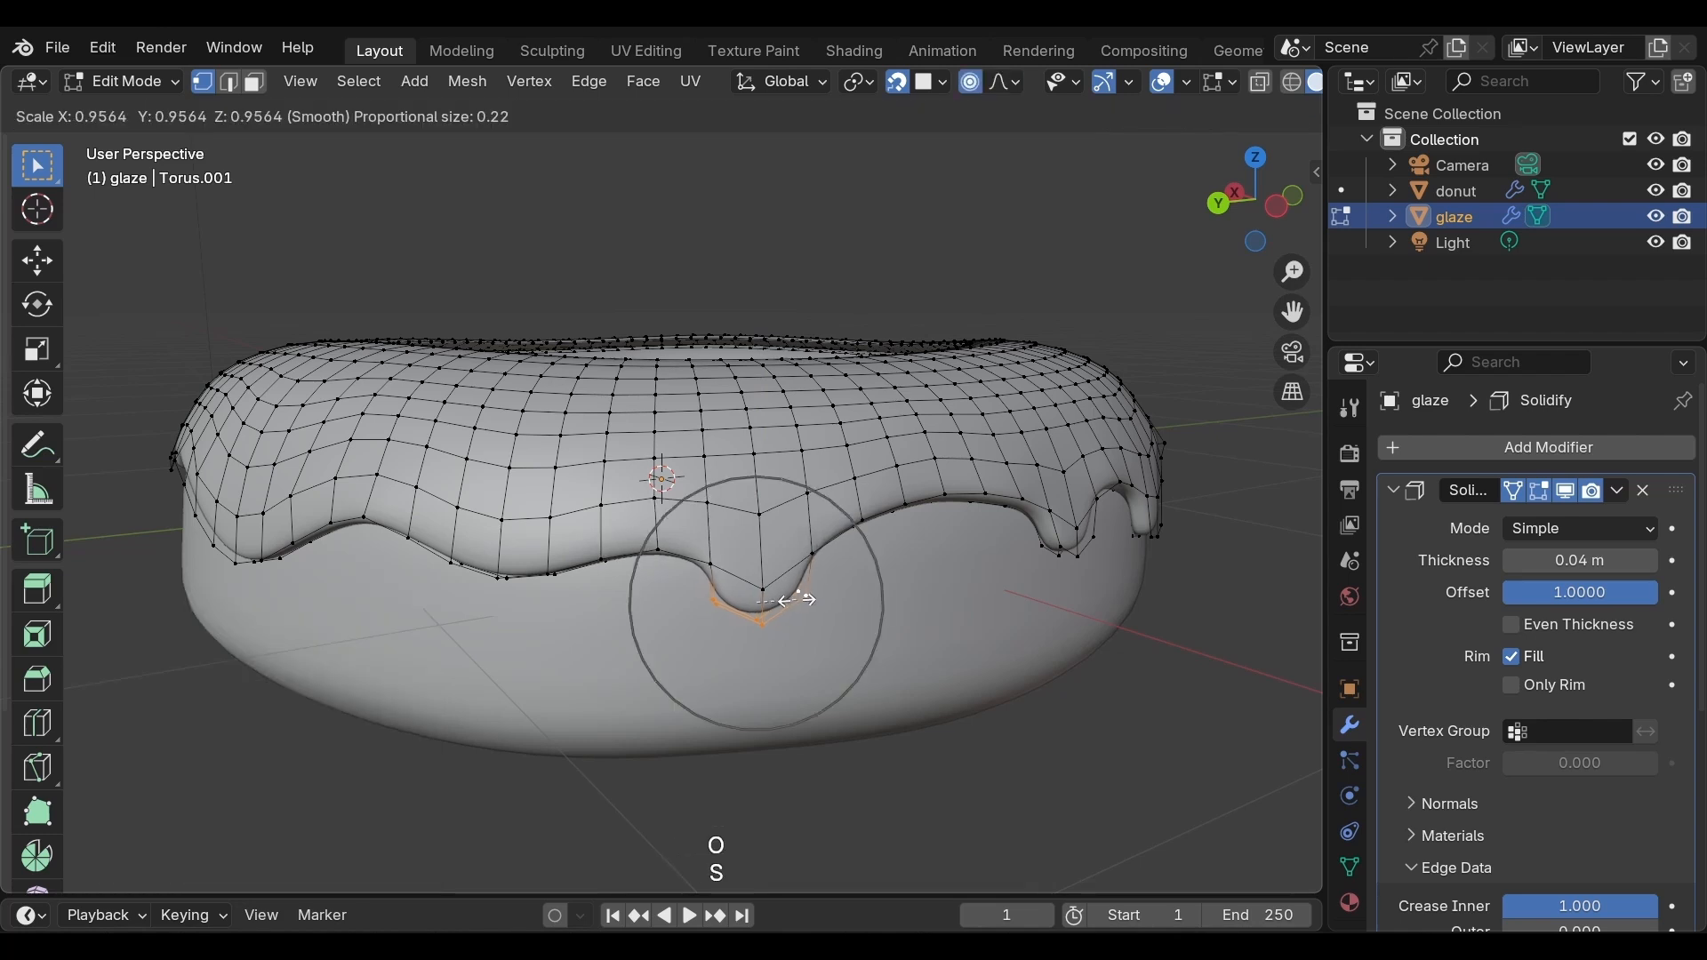
pyautogui.scroll(-3, 787, 604)
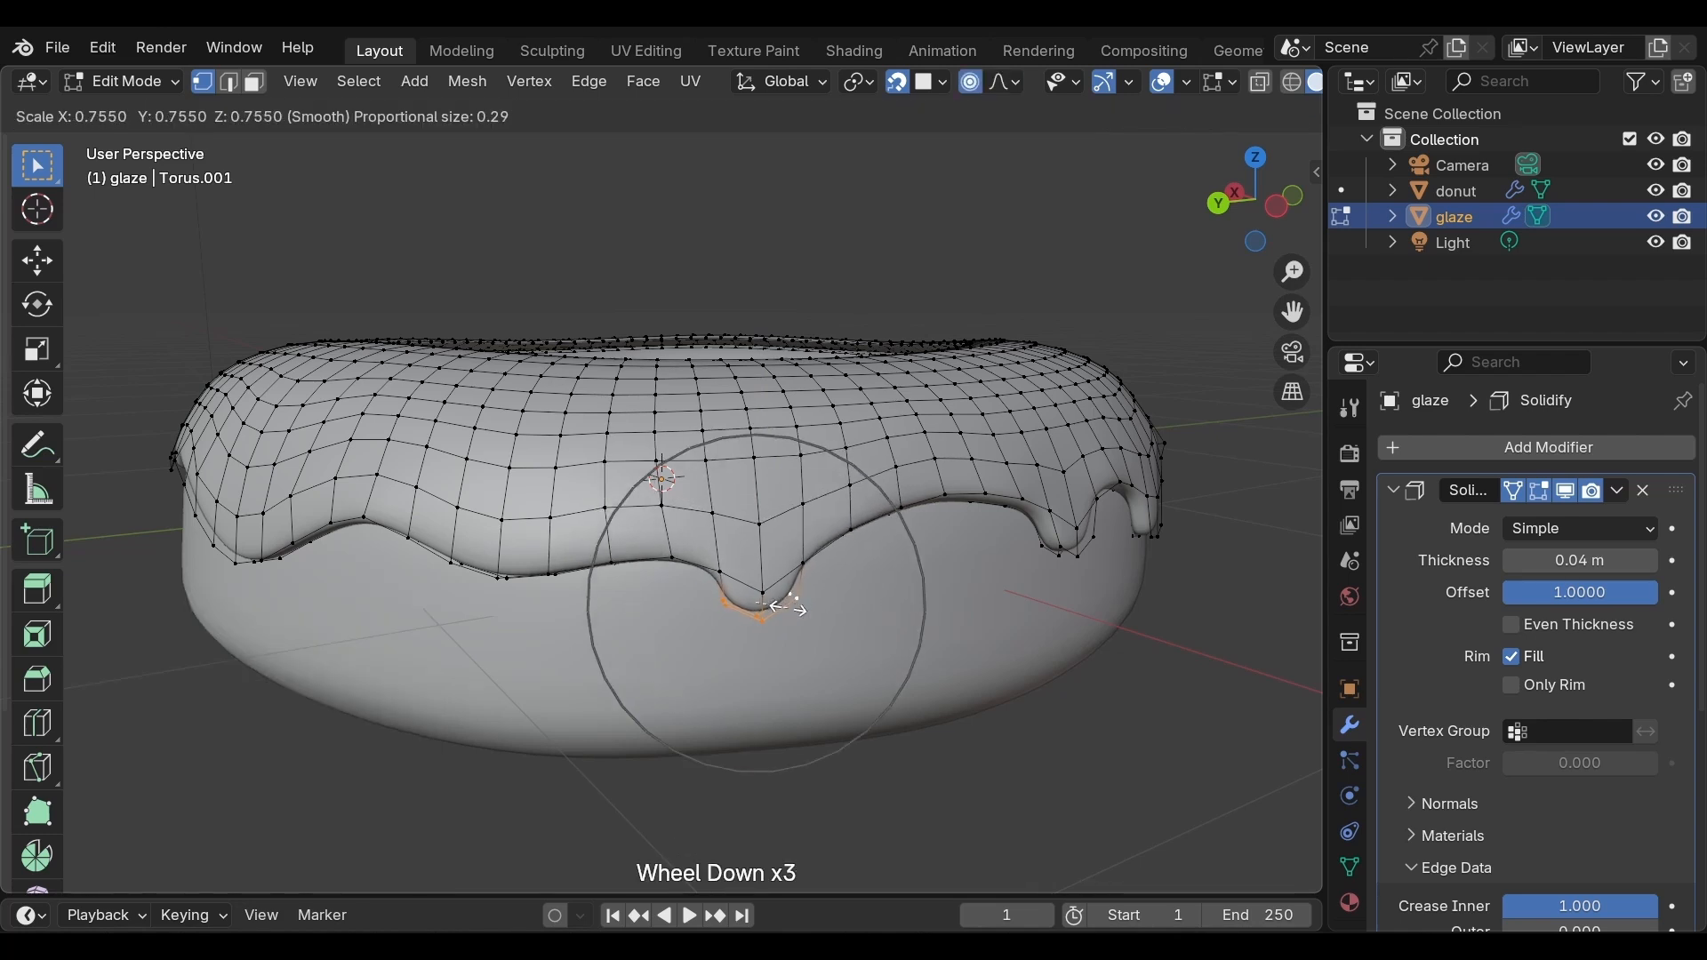
pyautogui.click(801, 599)
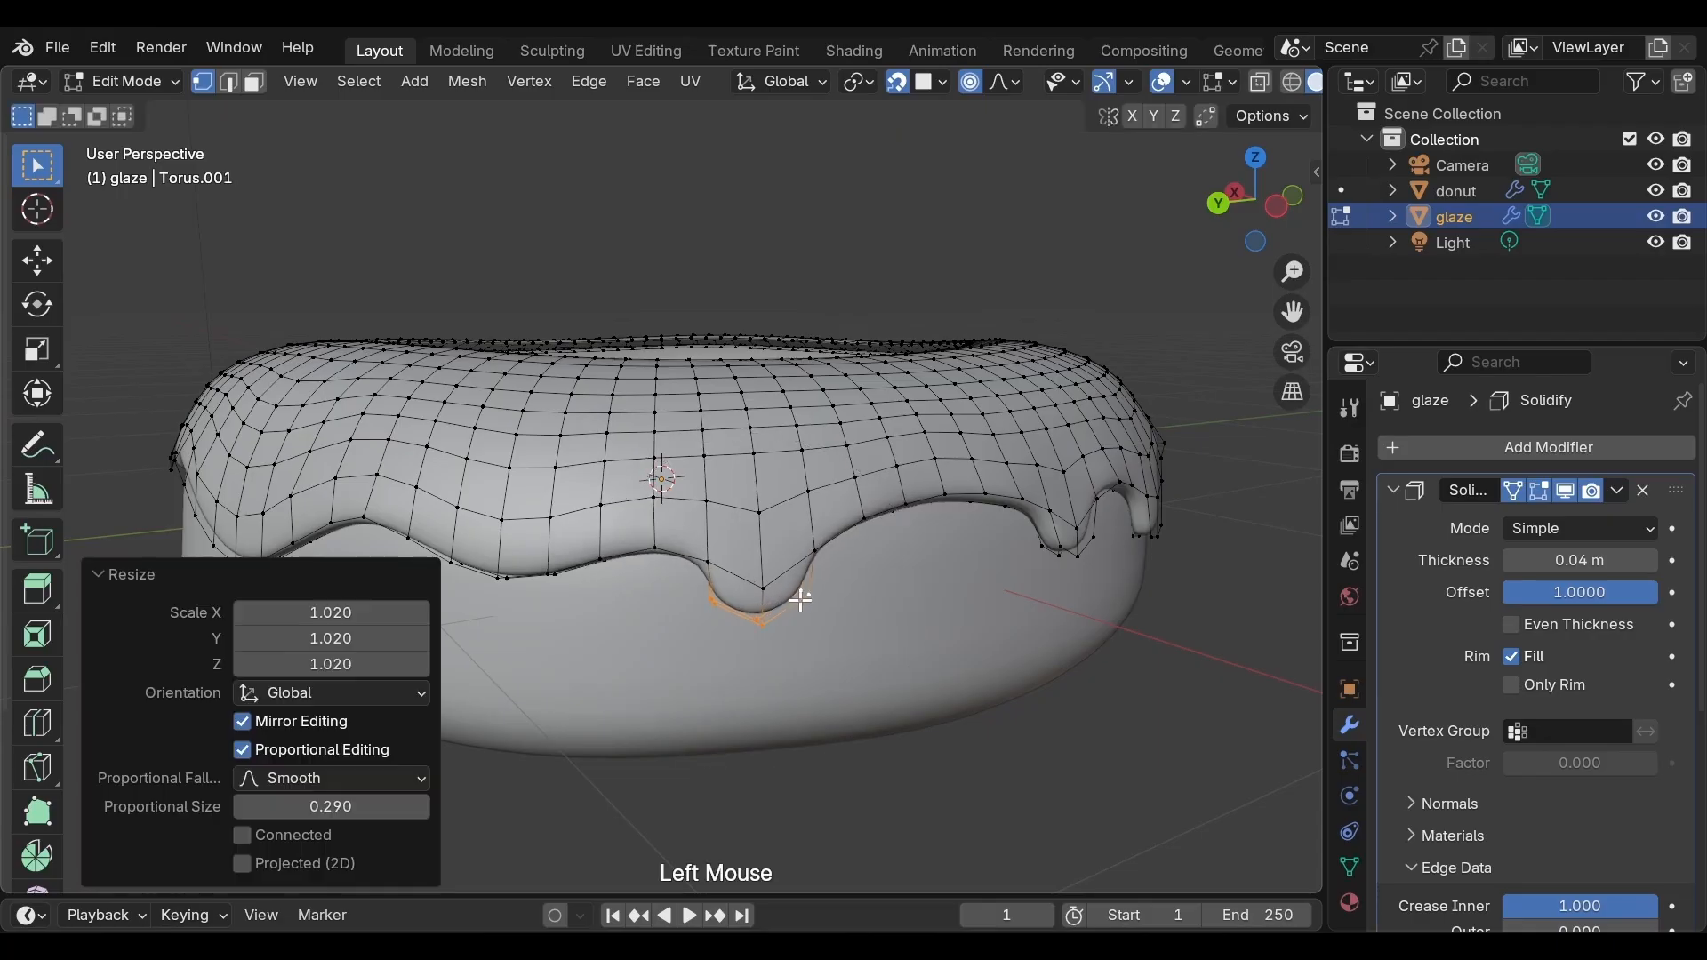
# Select three lower-edge vertices on another side and extrude them down about 0.061 m along Z
pyautogui.moveTo(658, 613); pyautogui.dragTo(706, 583, button='middle')
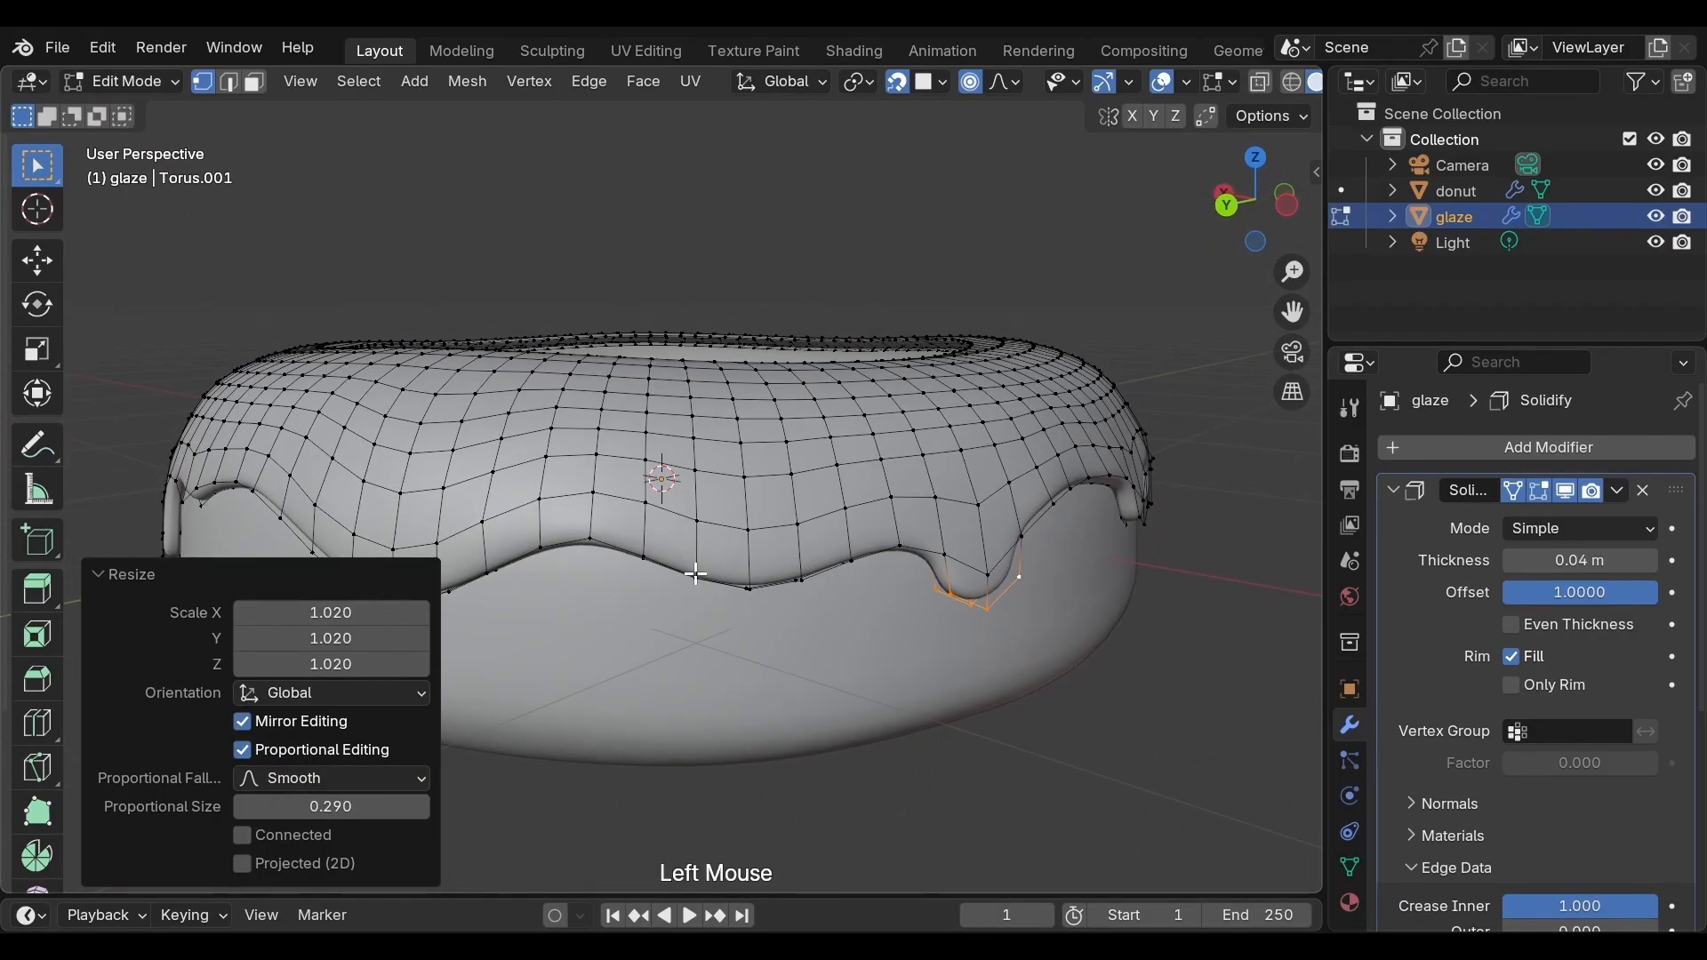
pyautogui.click(696, 573)
pyautogui.keyDown('shift'); pyautogui.click(749, 587); pyautogui.keyUp('shift')
pyautogui.keyDown('shift'); pyautogui.click(795, 580); pyautogui.keyUp('shift')
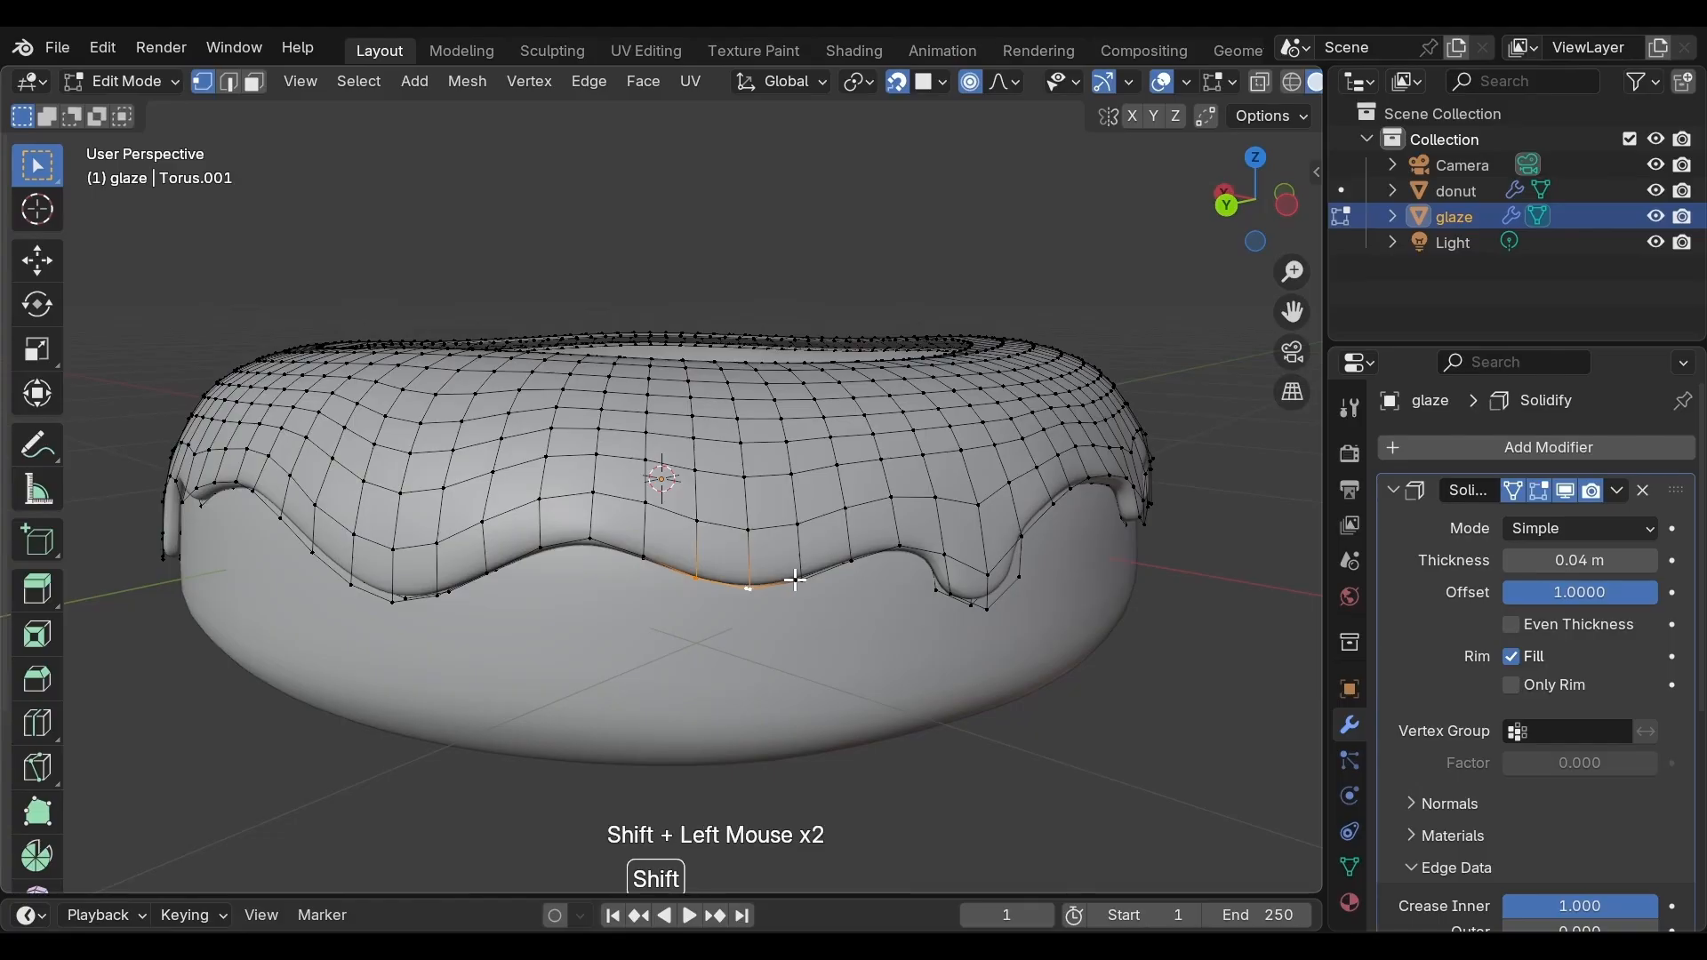
pyautogui.press('e')
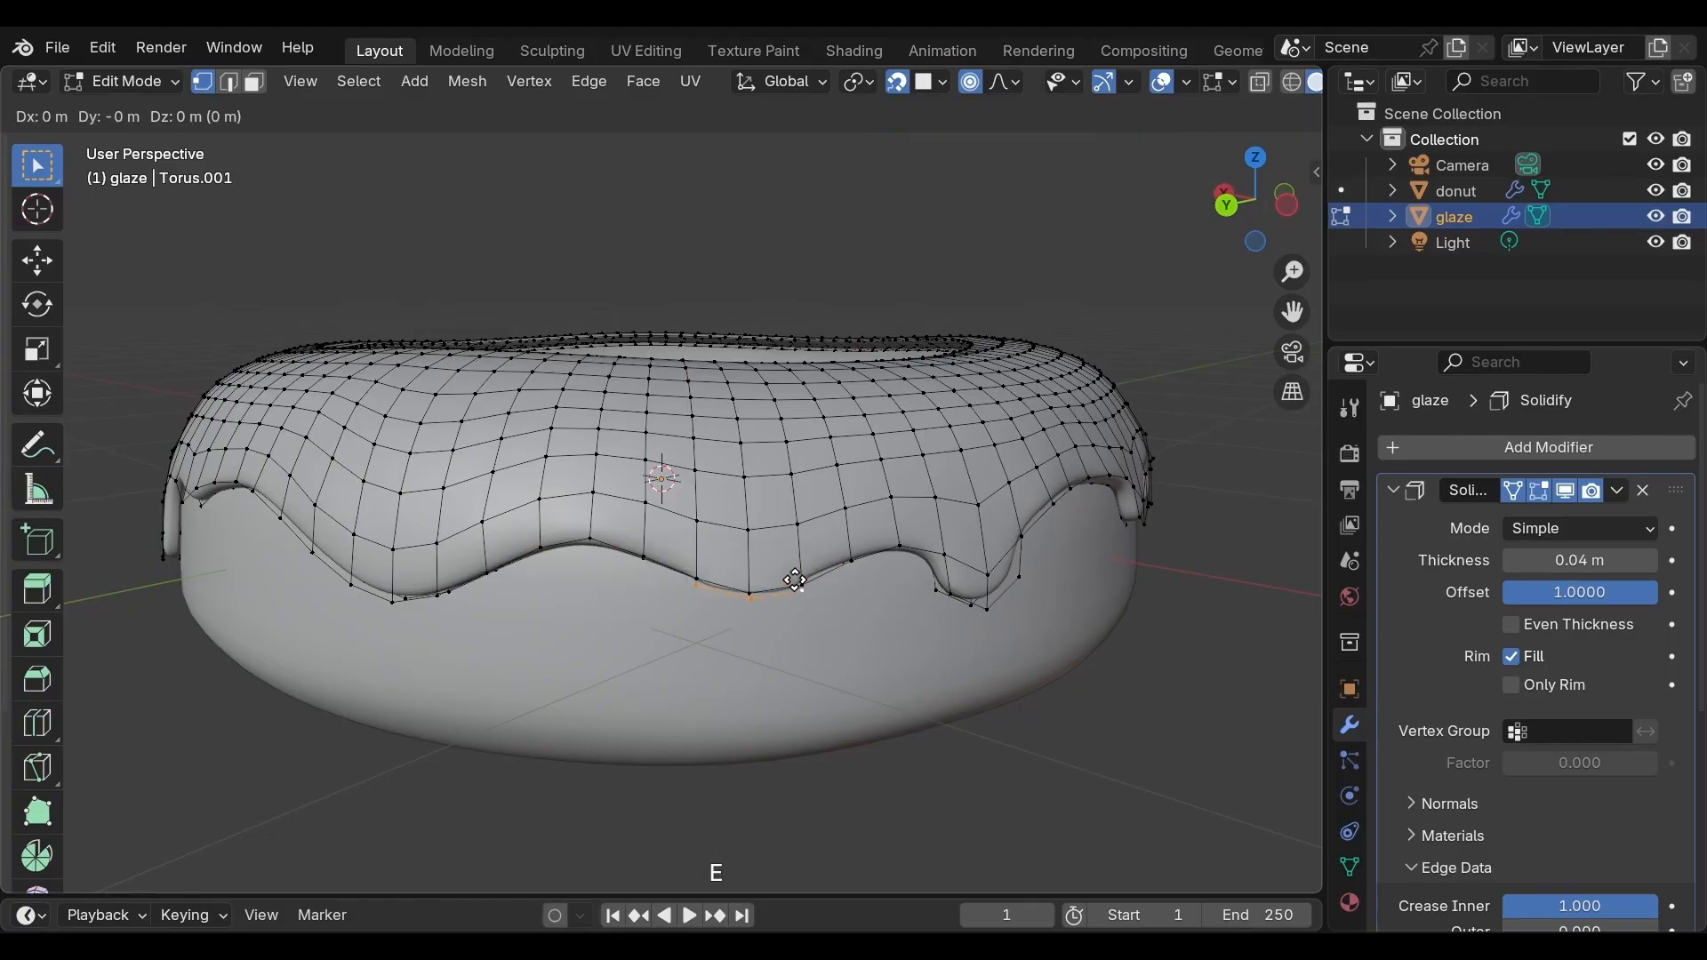
pyautogui.press('z')
pyautogui.click(794, 614)
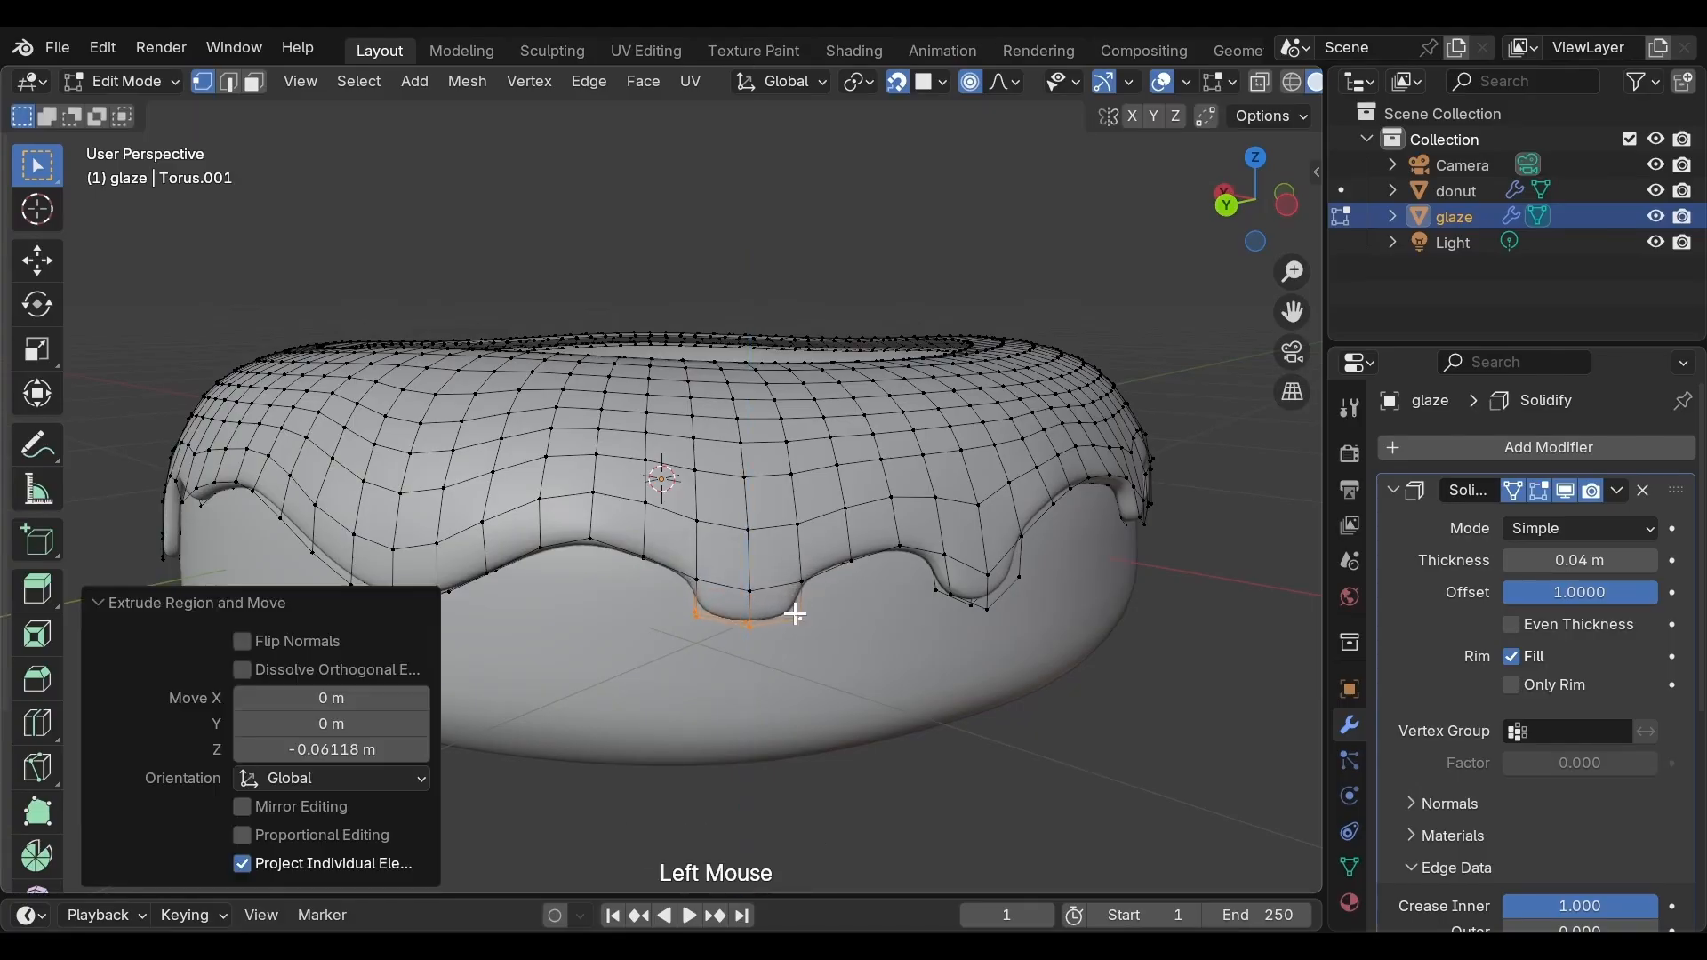
# Turn off proportional editing and scale the drip's tip to about 0.86
pyautogui.press('o')
pyautogui.press('s')
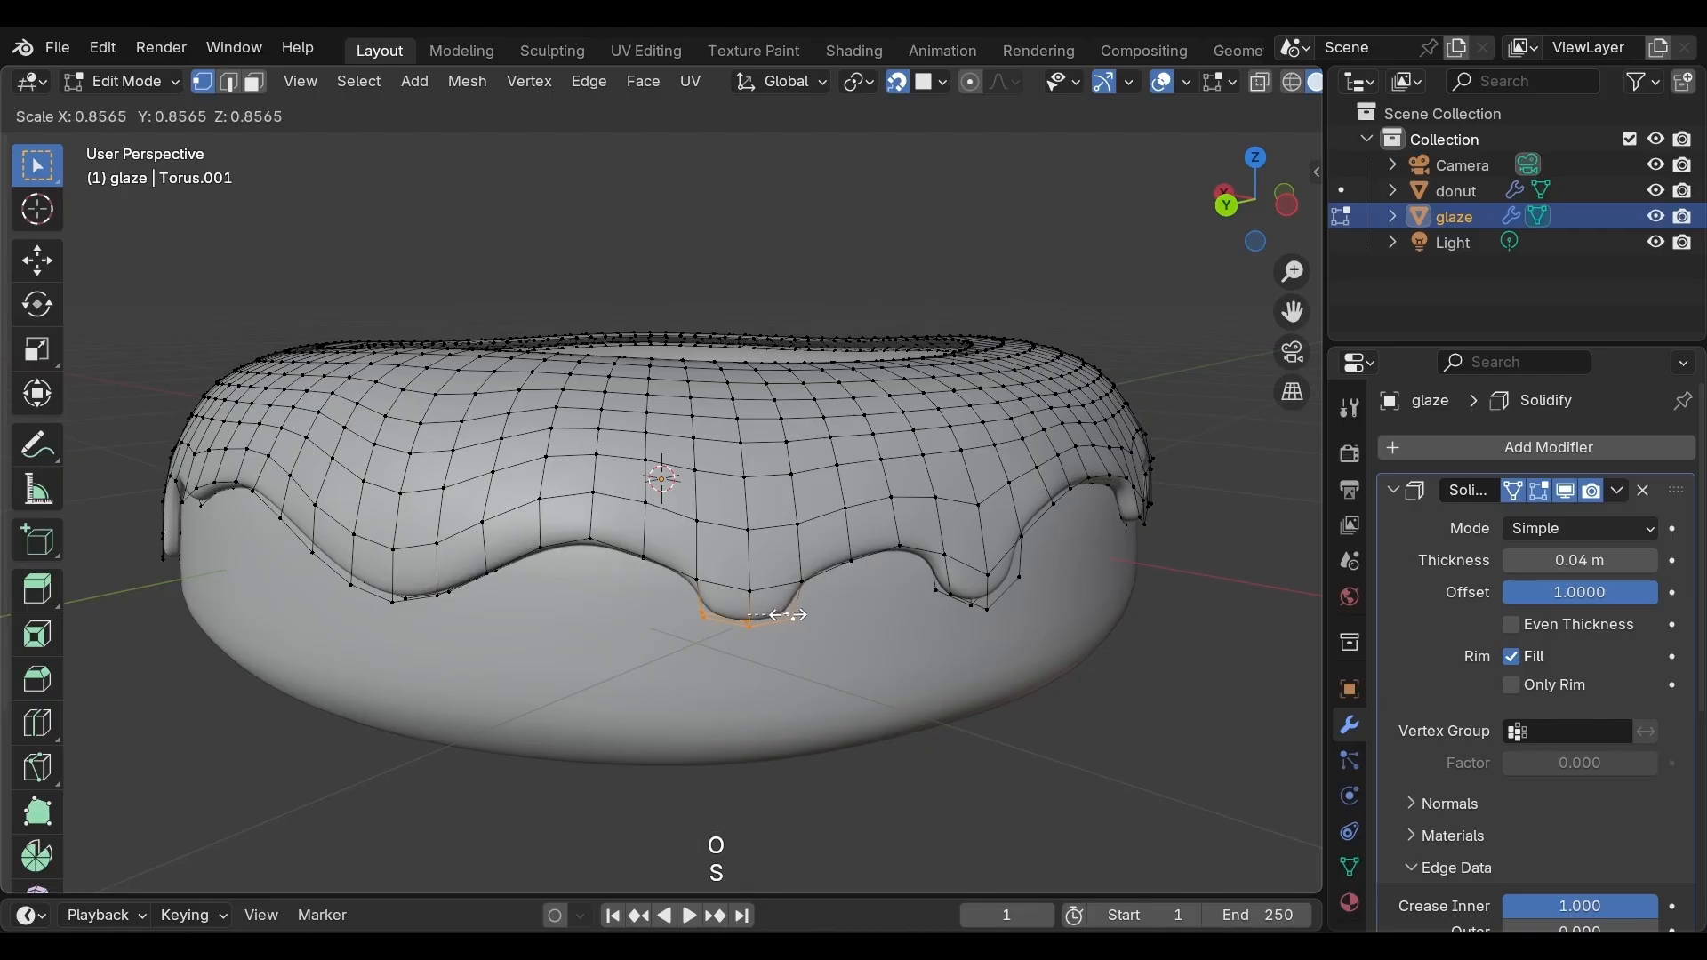
pyautogui.click(780, 613)
# Select three lower-edge vertices on another side, extrude them down about 0.080 m along Z, and scale the tip
pyautogui.moveTo(578, 628); pyautogui.dragTo(797, 648, button='middle')
pyautogui.click(793, 612)
pyautogui.keyDown('shift'); pyautogui.click(857, 620); pyautogui.keyUp('shift')
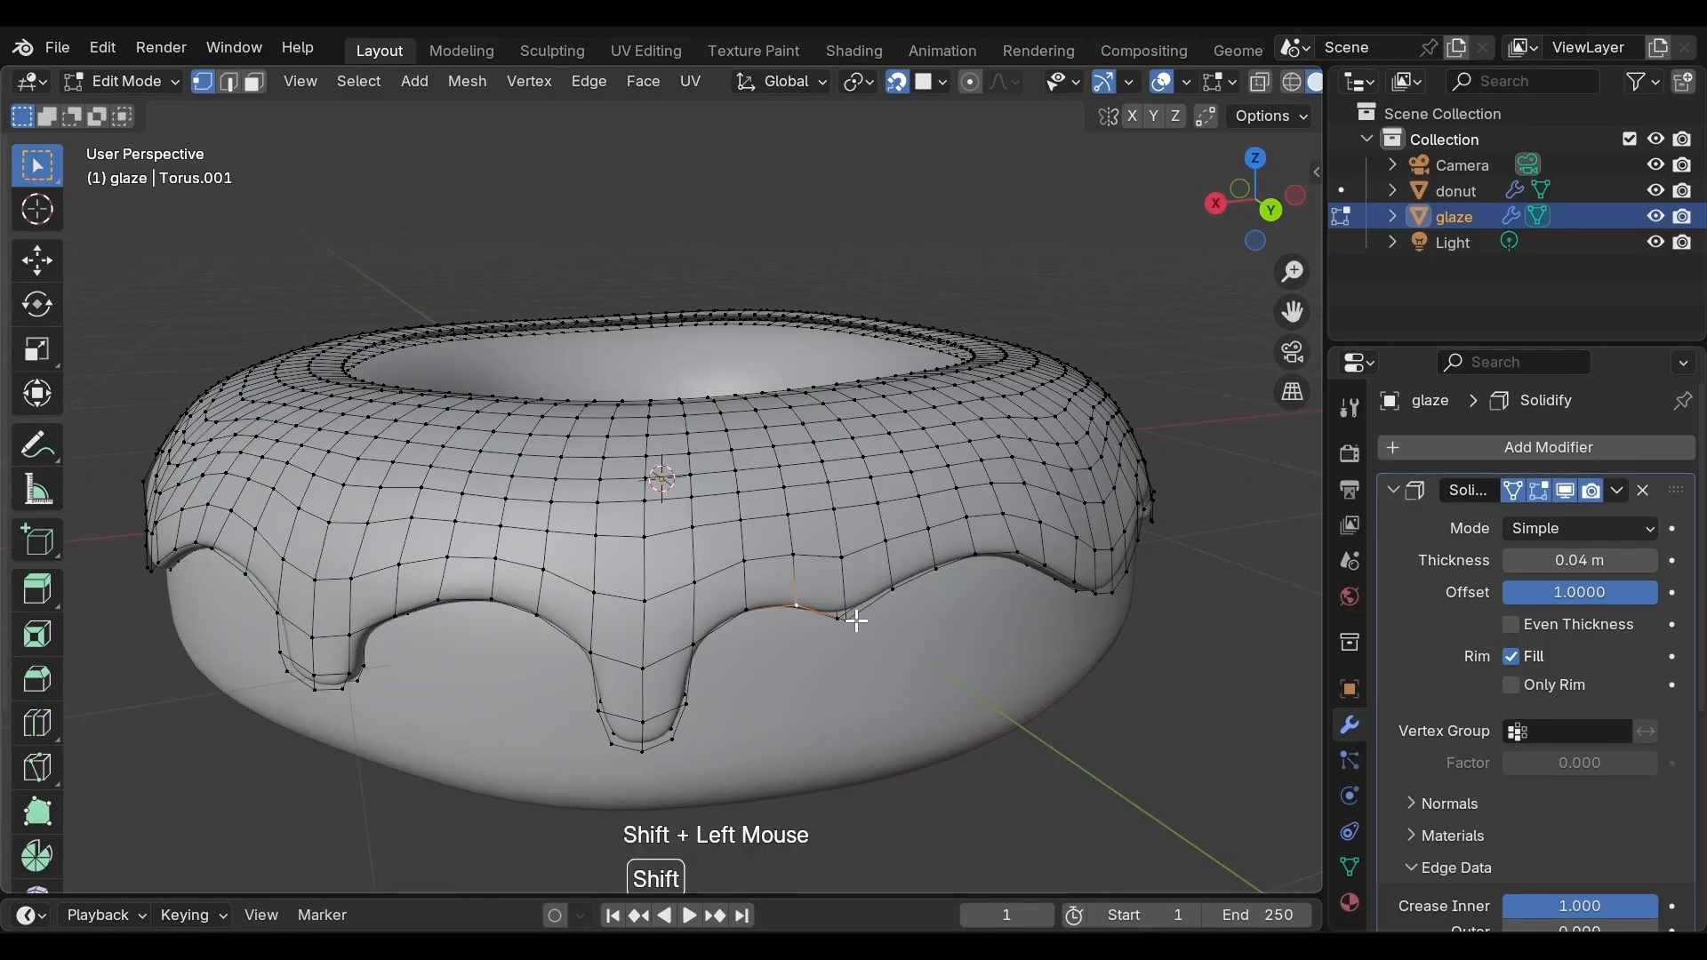
pyautogui.keyDown('shift'); pyautogui.click(898, 590); pyautogui.keyUp('shift')
pyautogui.press('e')
pyautogui.press('z')
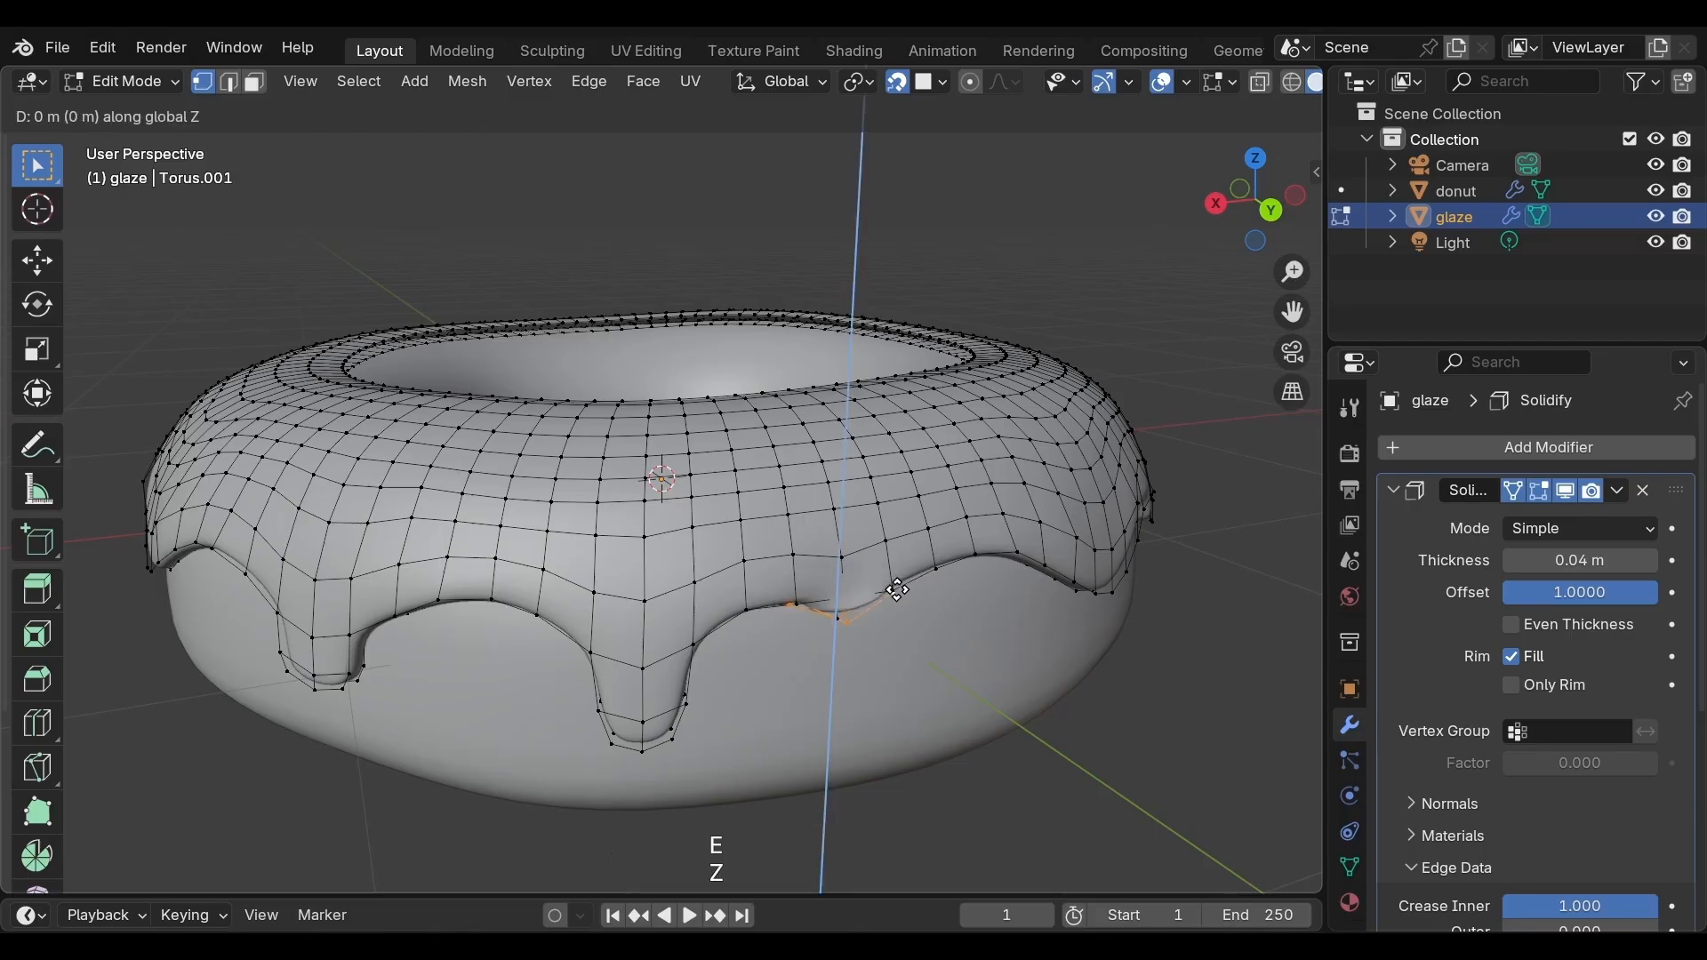
pyautogui.click(896, 628)
pyautogui.press('s')
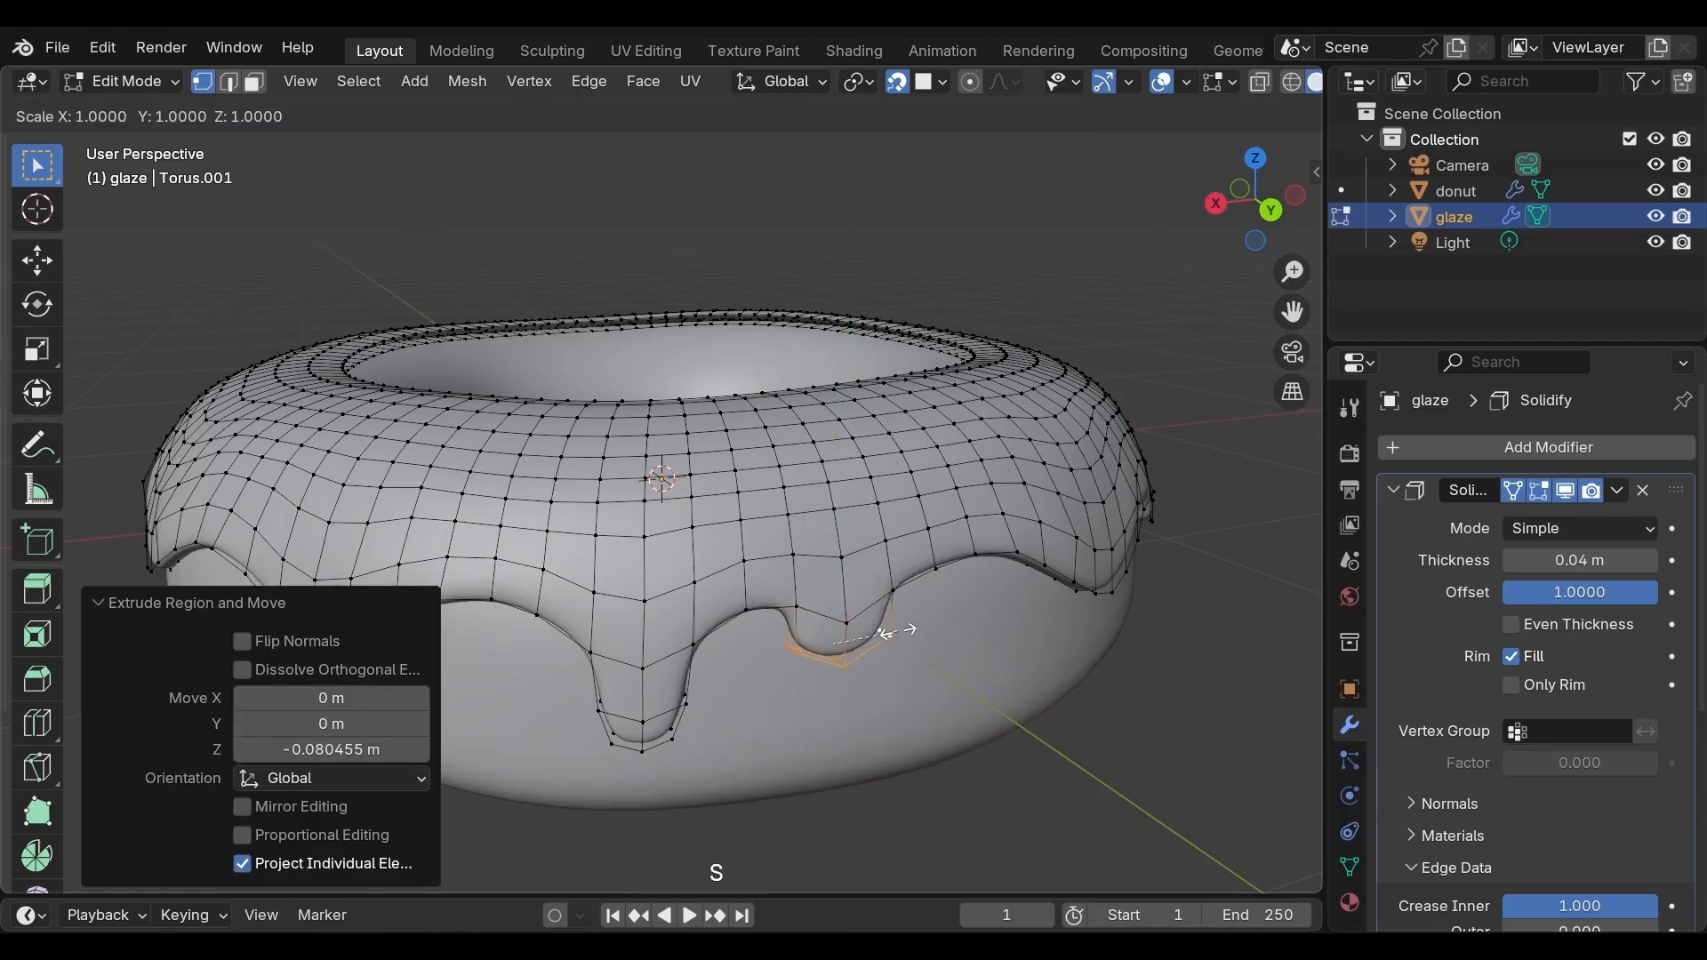
pyautogui.click(876, 634)
# Select three lower-edge vertices at the front and extrude them down along Z three times, about 0.101, 0.076 and 0.062 m
pyautogui.moveTo(876, 635); pyautogui.dragTo(676, 569, button='middle')
pyautogui.click(602, 562)
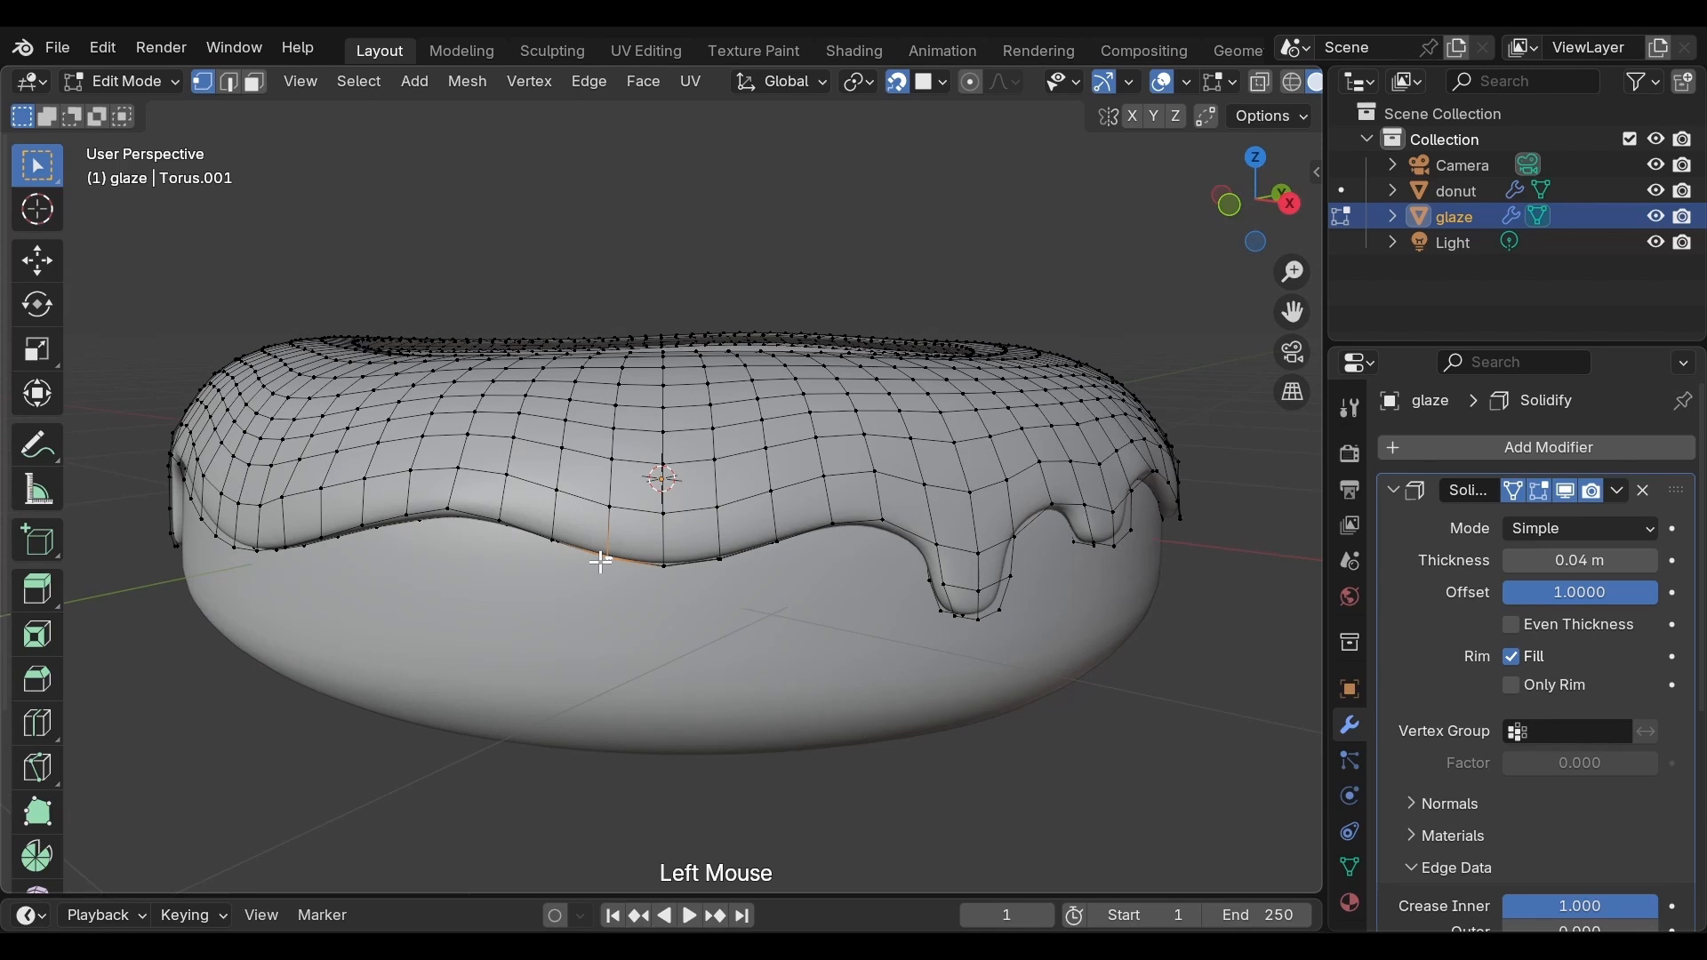
pyautogui.keyDown('shift'); pyautogui.click(663, 565); pyautogui.keyUp('shift')
pyautogui.keyDown('shift'); pyautogui.click(721, 559); pyautogui.keyUp('shift')
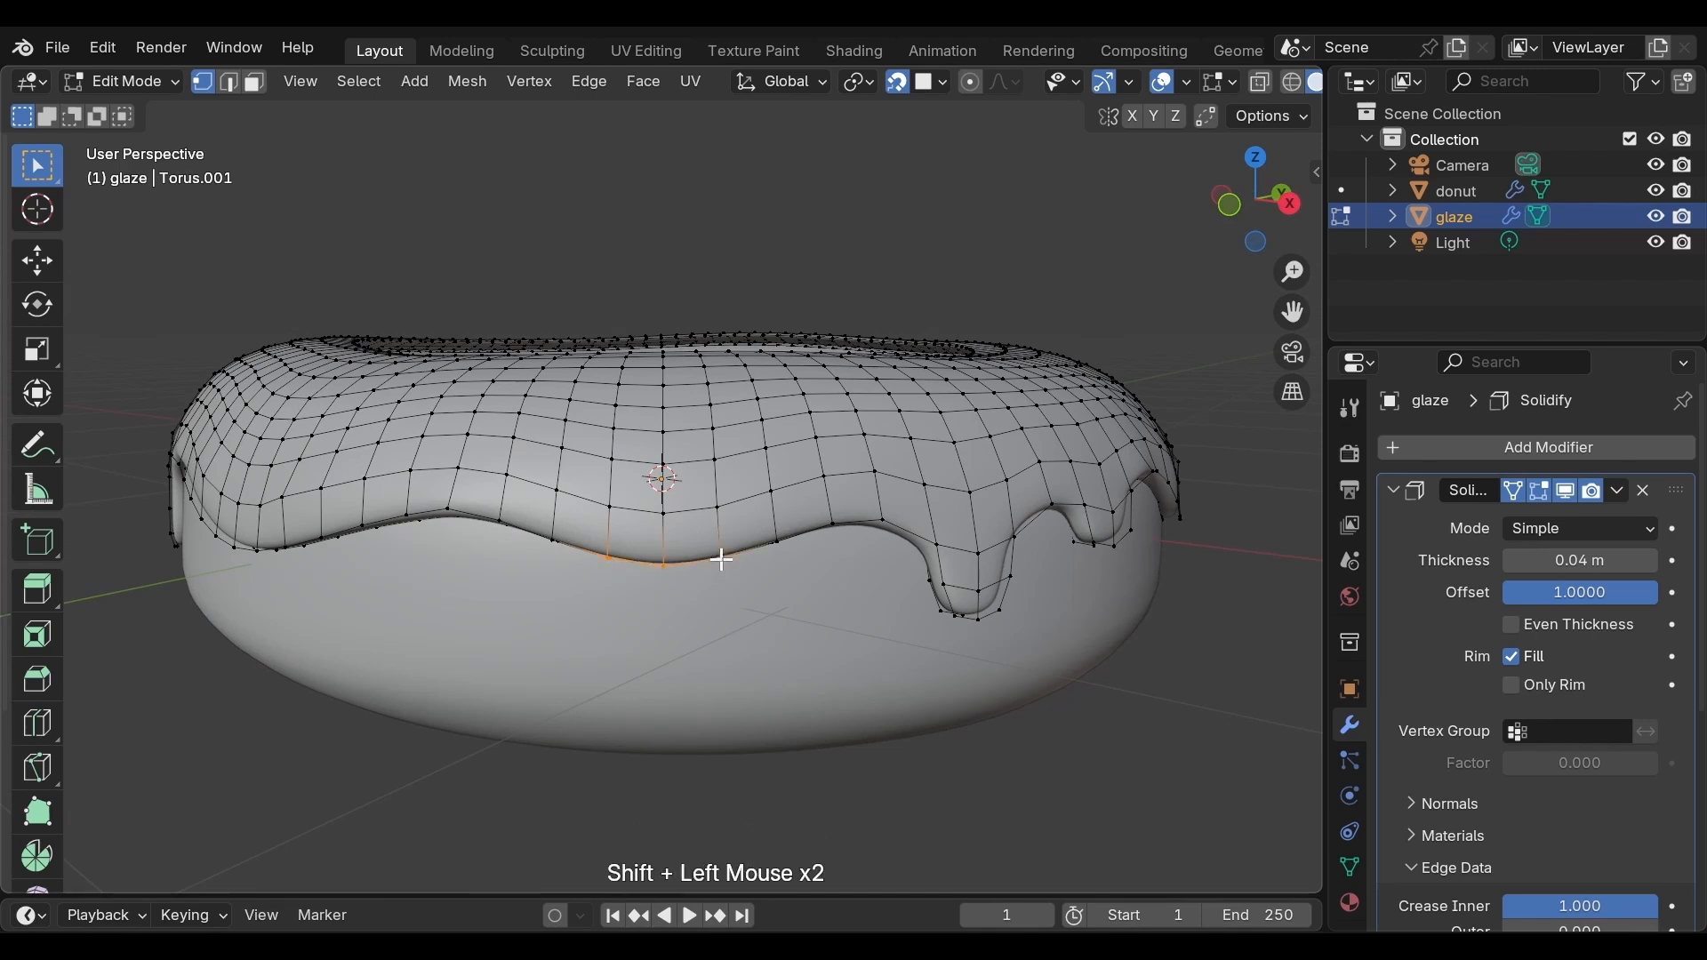
pyautogui.press('e')
pyautogui.press('z')
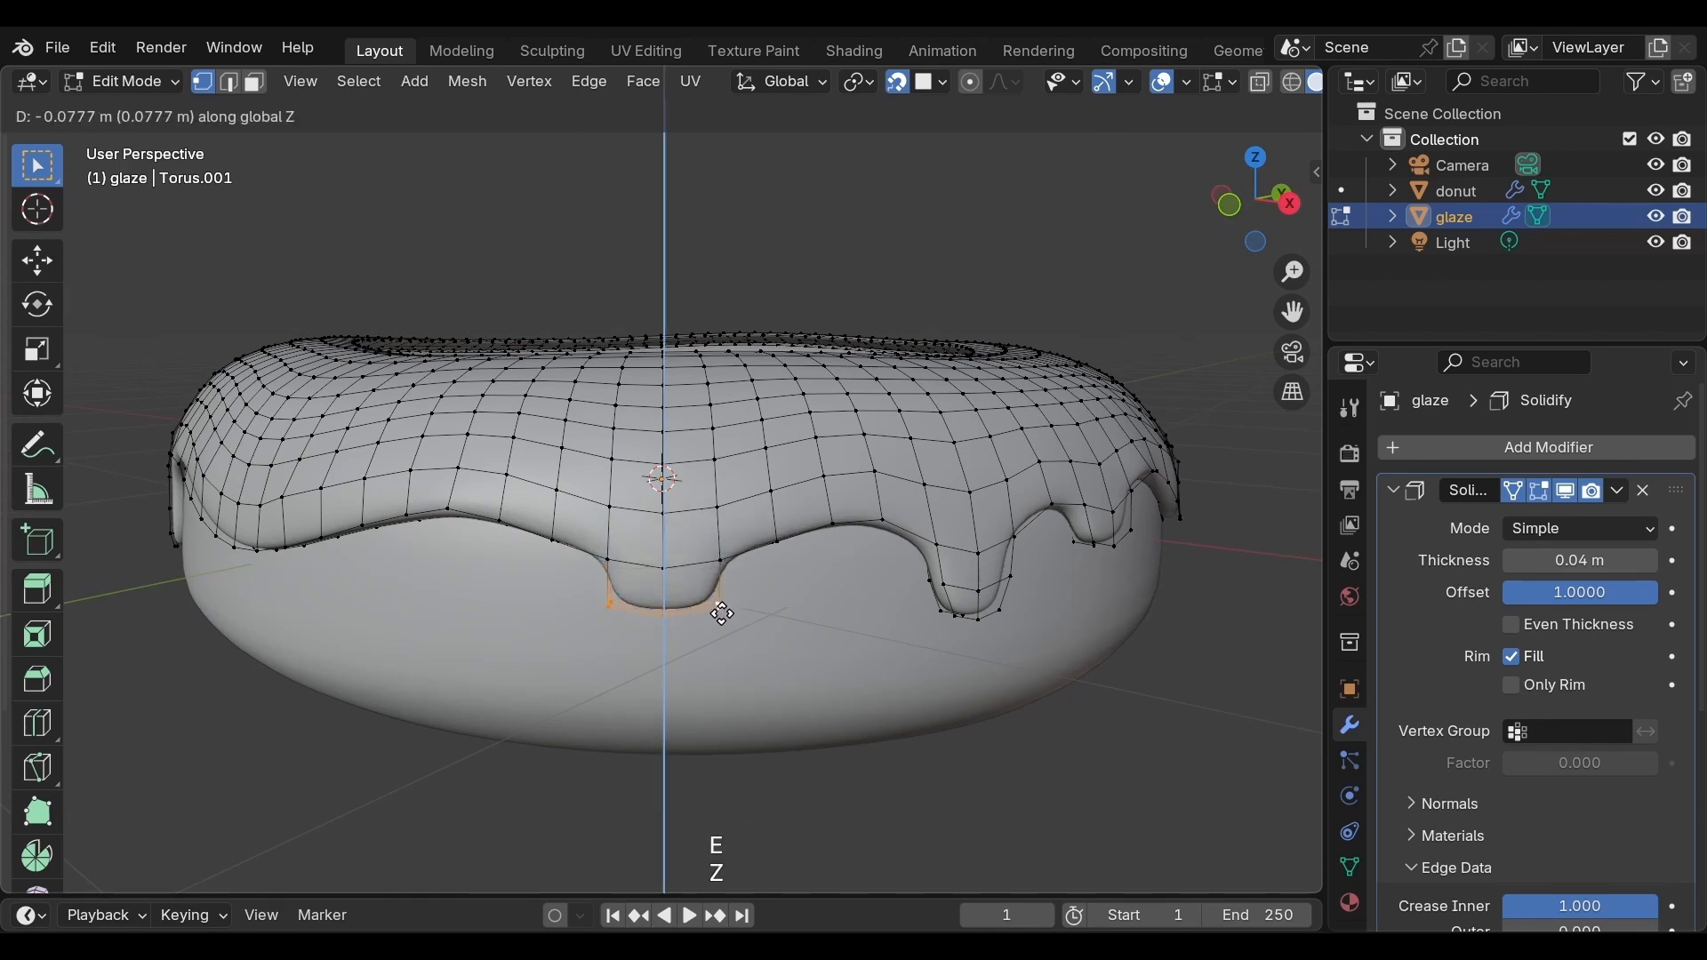
pyautogui.click(723, 626)
pyautogui.press('e')
pyautogui.press('z')
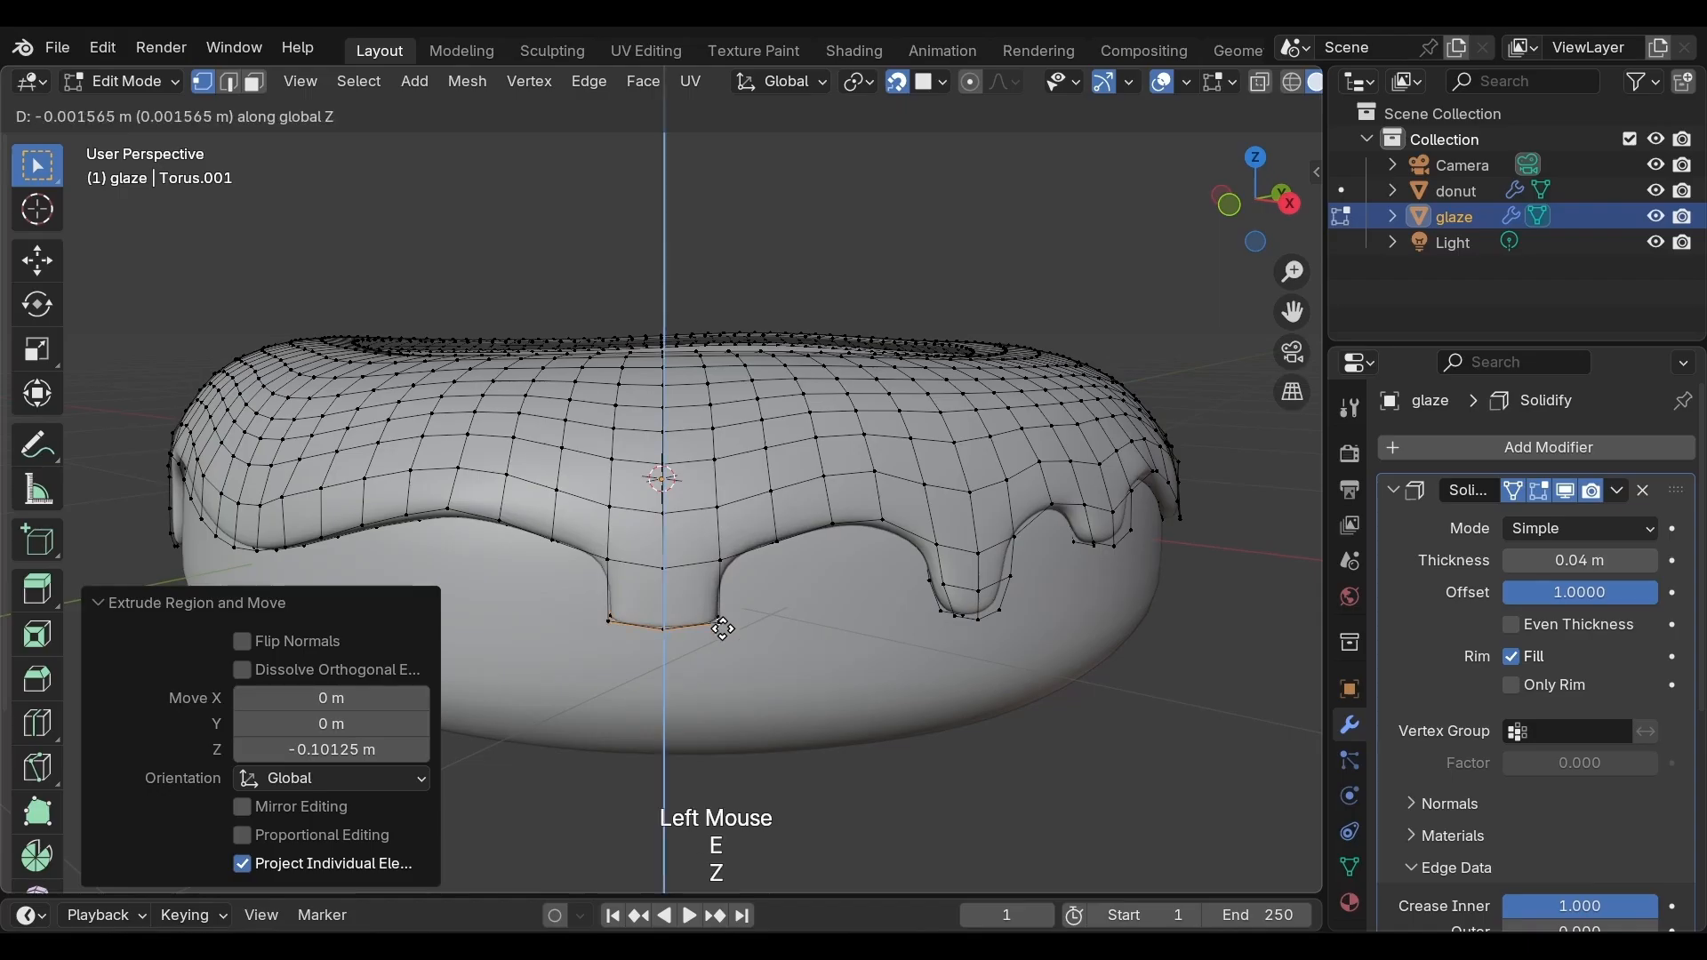
pyautogui.click(723, 656)
pyautogui.press('e')
pyautogui.press('z')
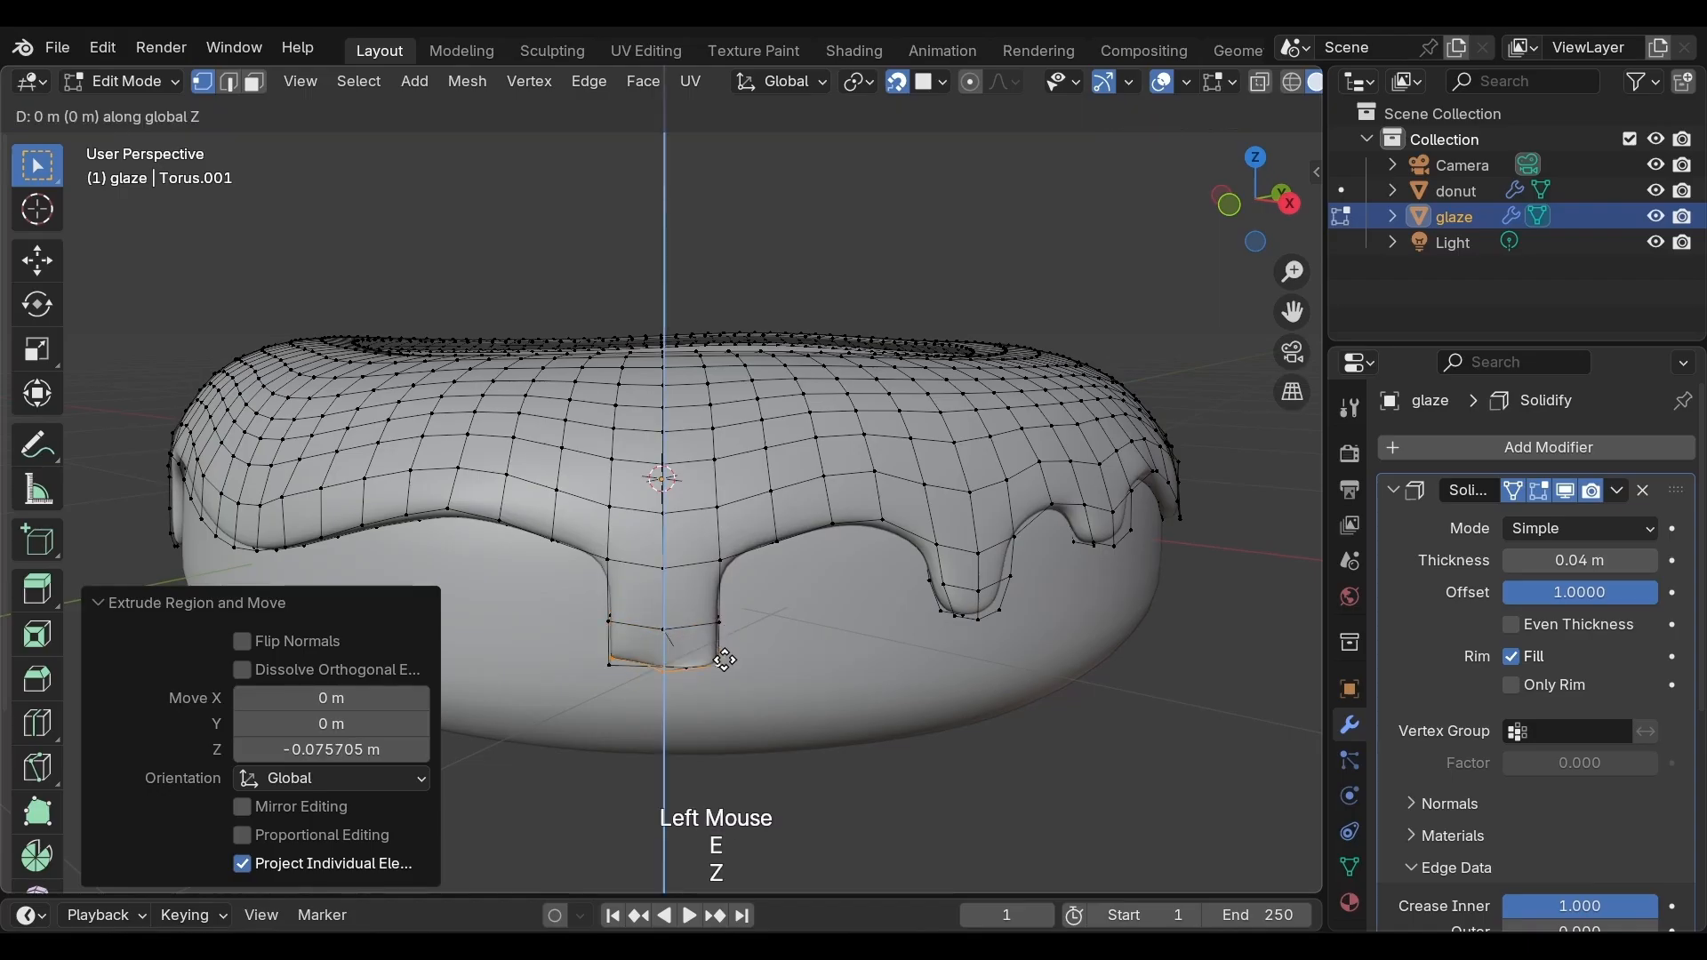
pyautogui.click(718, 696)
# Scale the long drip's tip to about 0.79, then again with proportional editing to about 0.80
pyautogui.press('s')
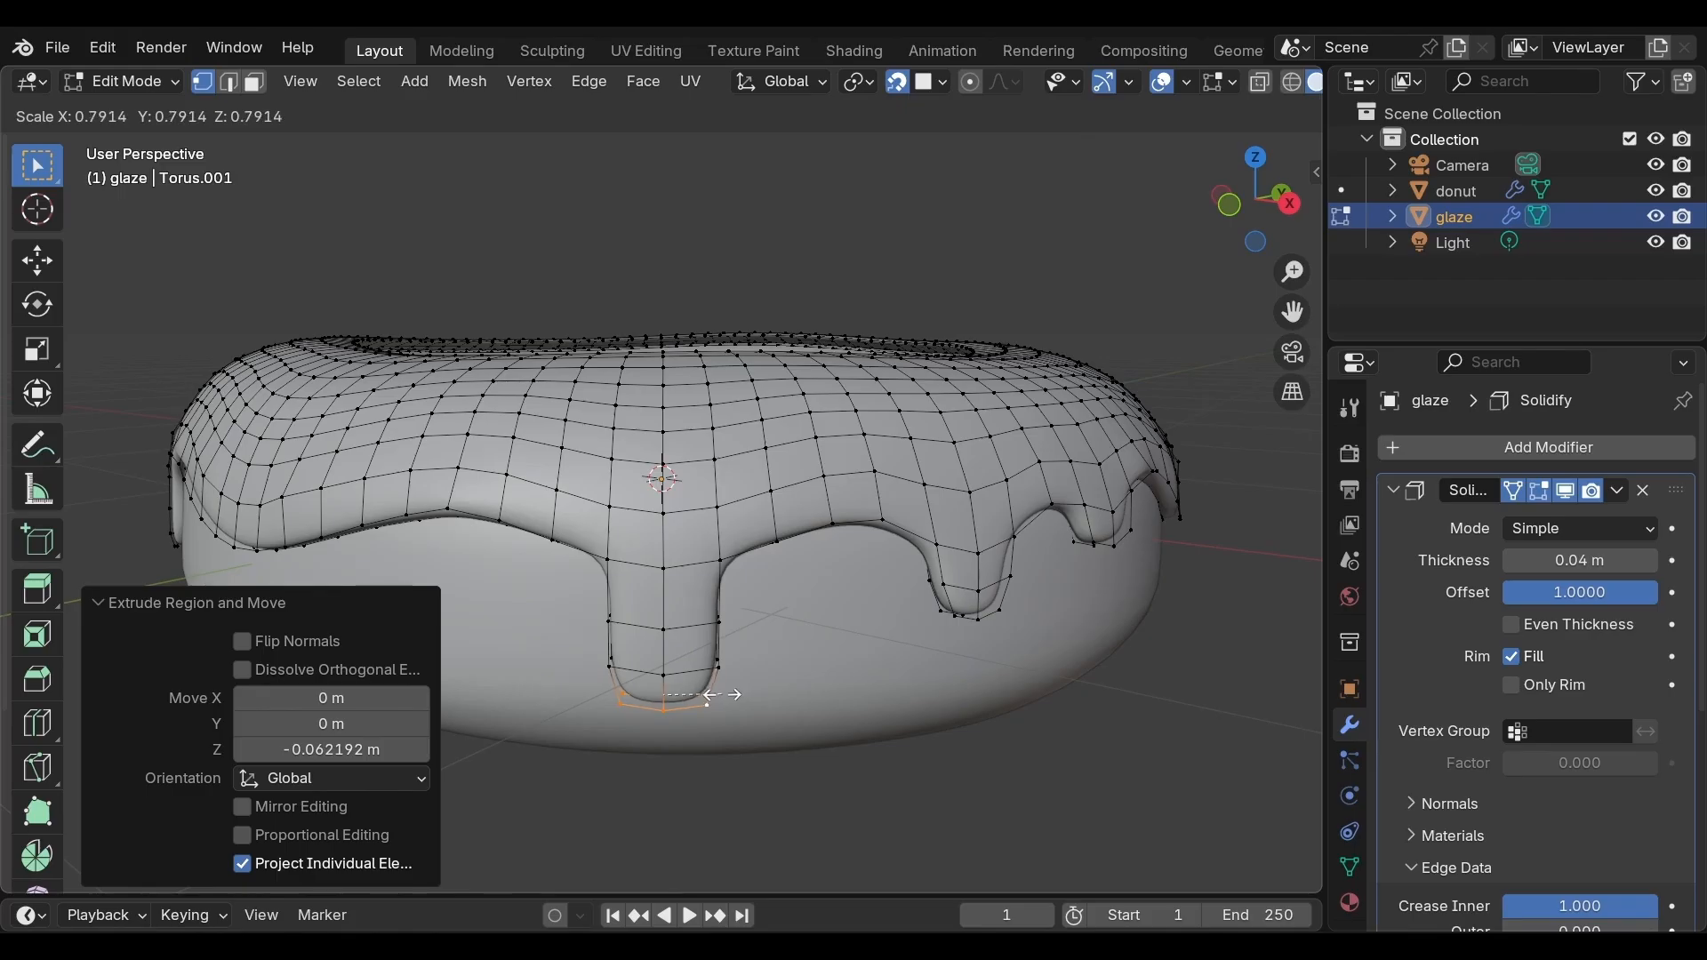
pyautogui.click(698, 699)
pyautogui.press('o')
pyautogui.press('s')
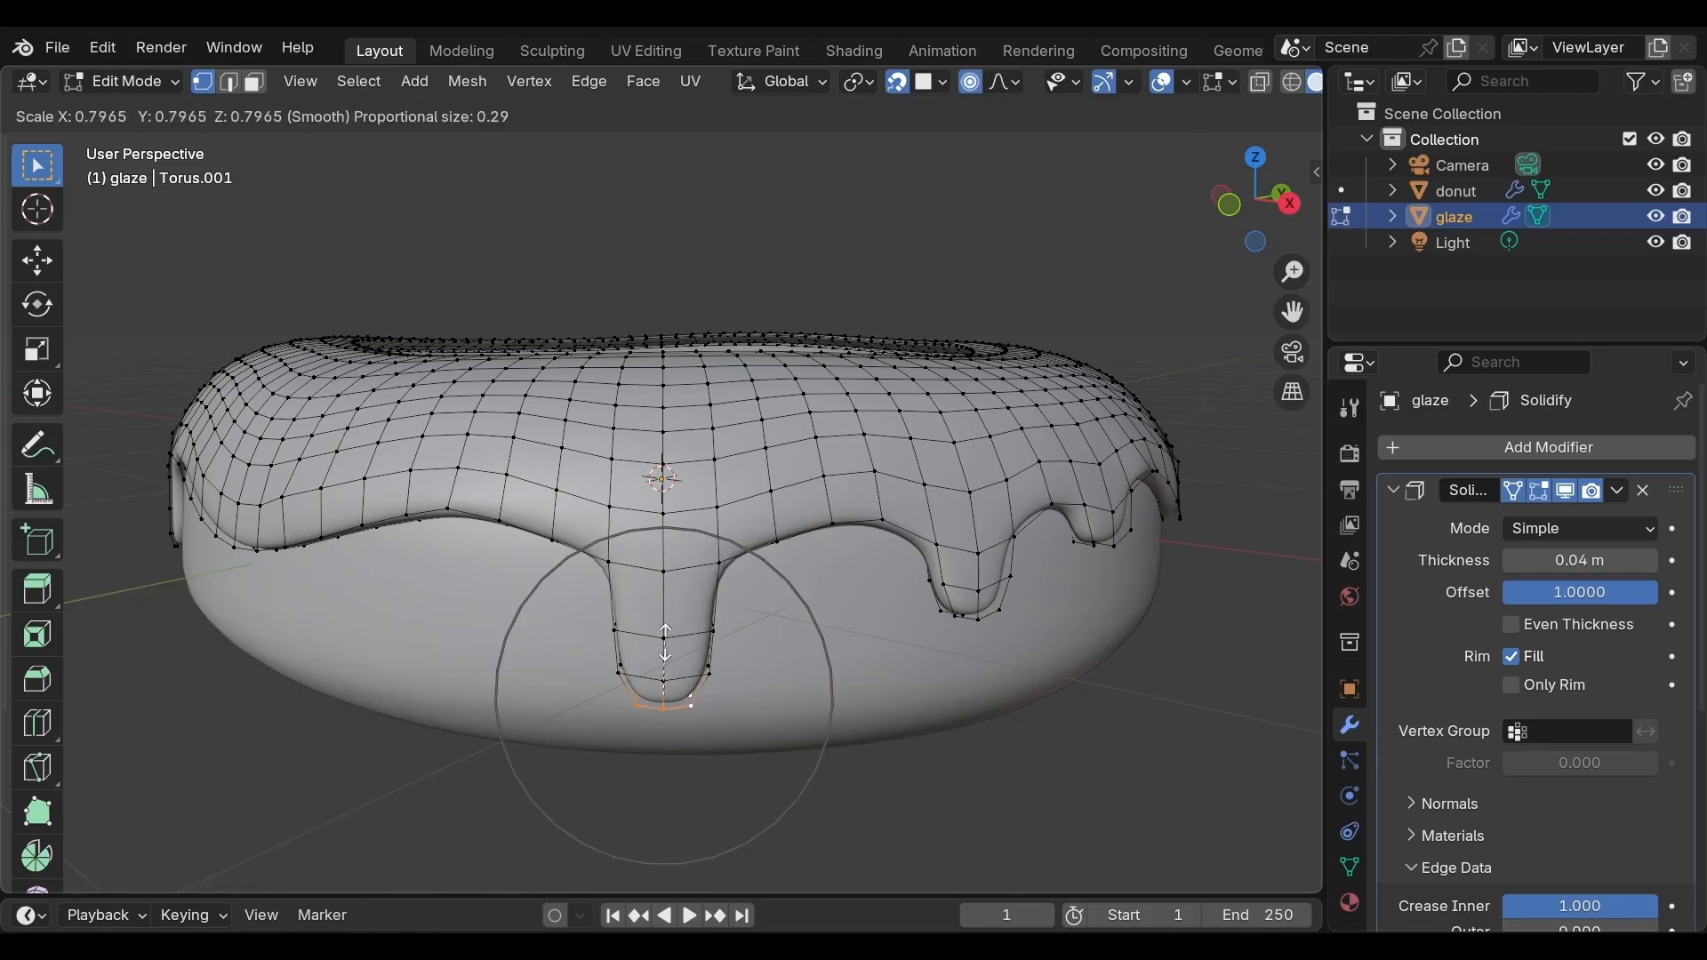
pyautogui.click(615, 631)
# Move a lower-edge vertex of the glaze up about 0.02 m with proportional editing at size about 0.24
pyautogui.scroll(2, 585, 603)
pyautogui.click(735, 602)
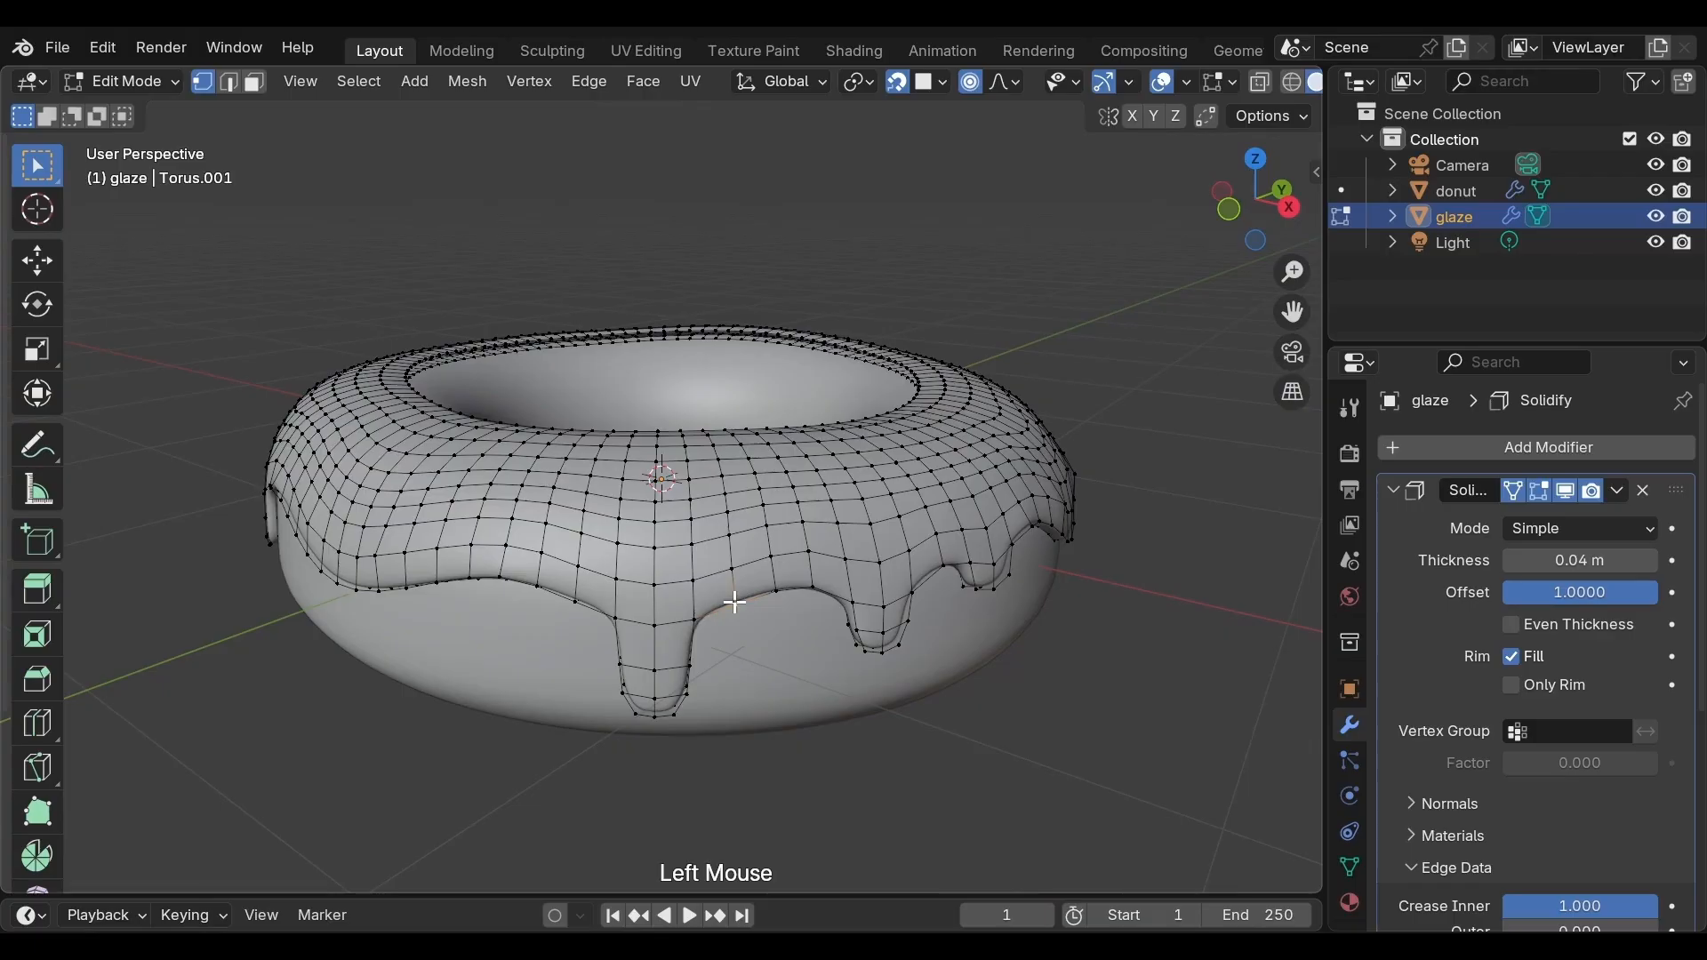
pyautogui.press('g')
pyautogui.scroll(-4, 732, 597)
pyautogui.scroll(6, 731, 596)
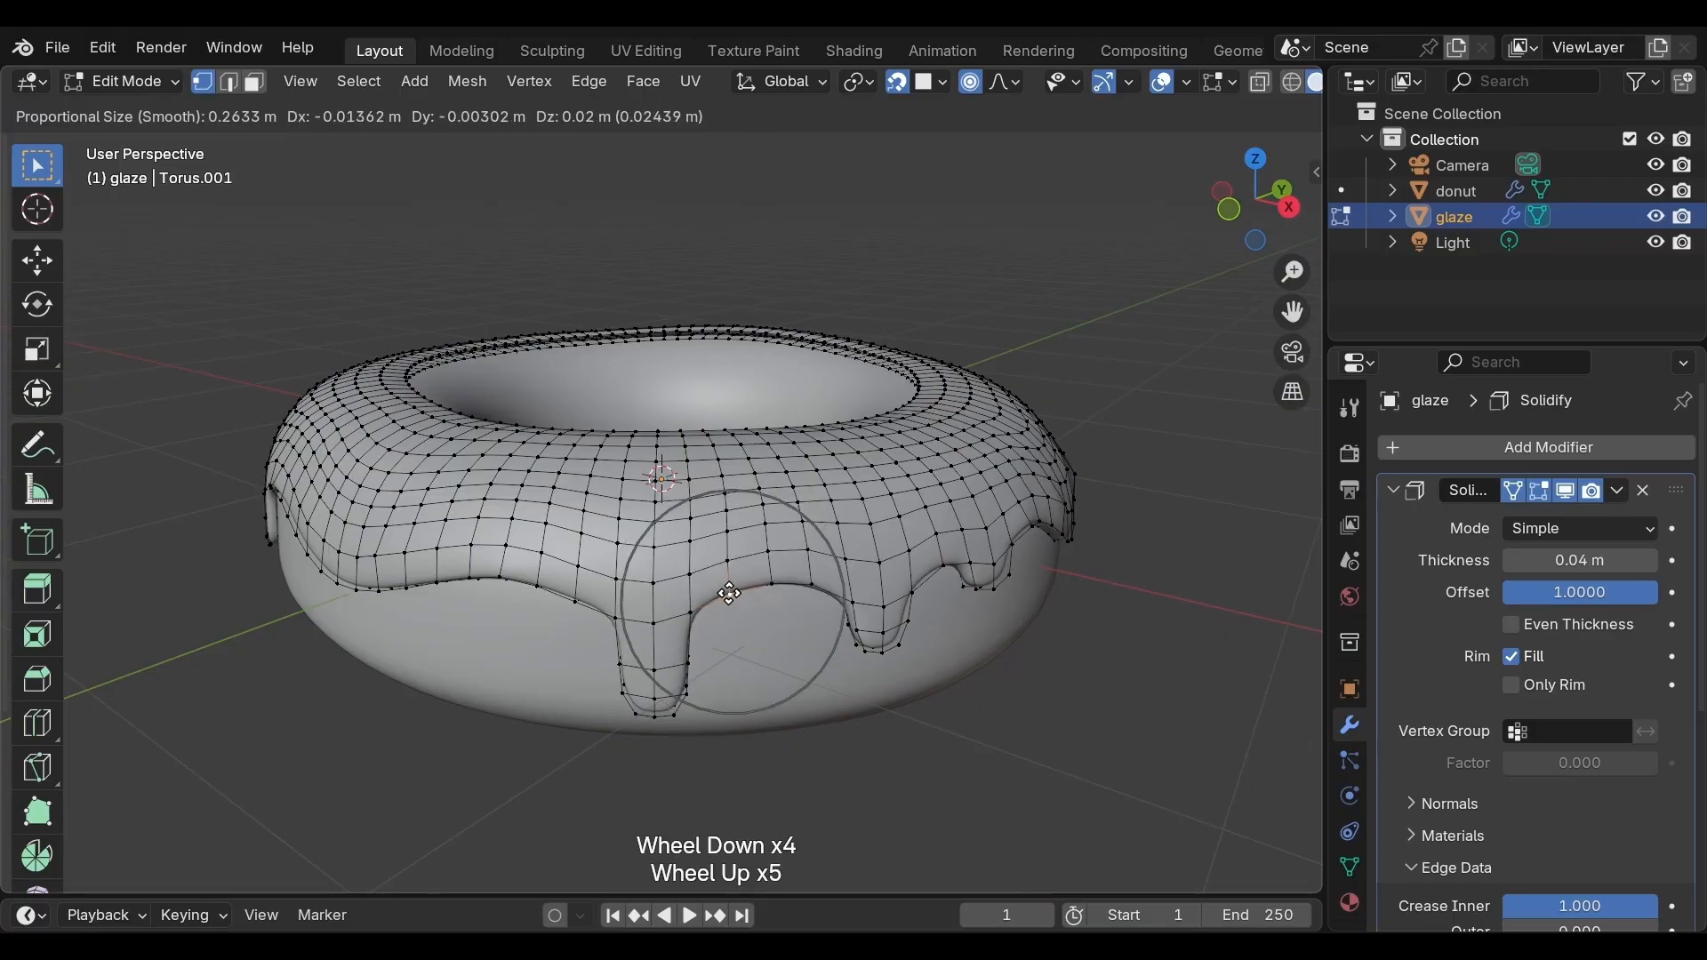
pyautogui.click(730, 592)
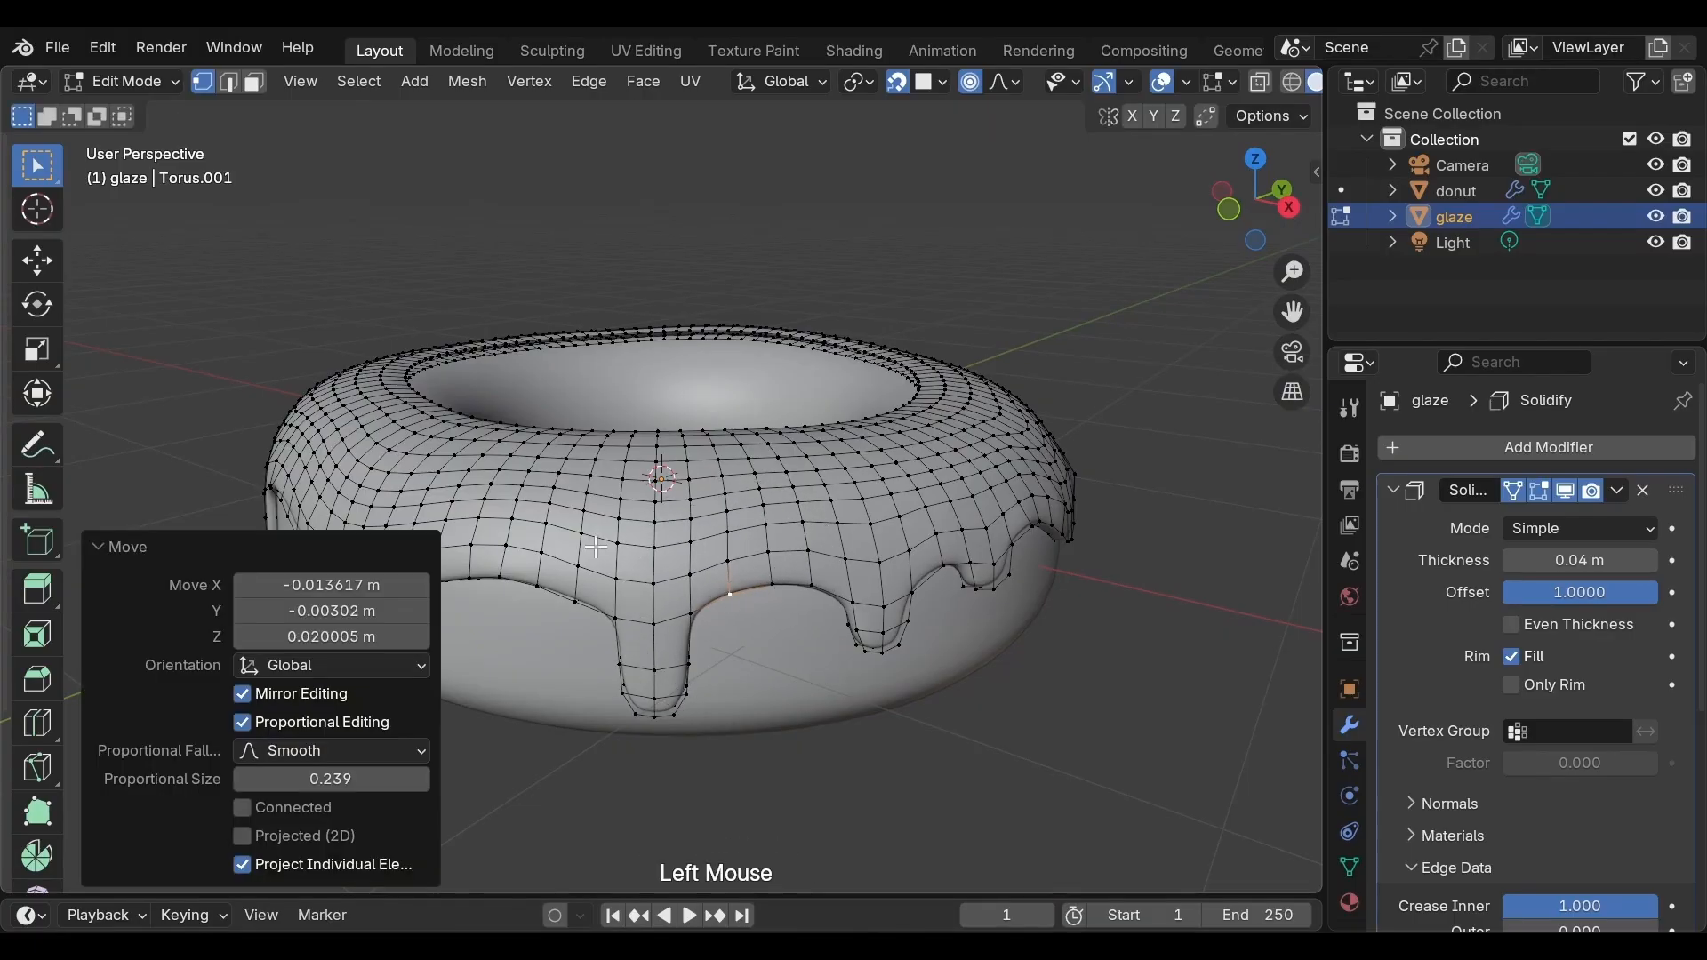
# Reveal the hidden inner vertices of the glaze and deselect everything
pyautogui.moveTo(596, 547); pyautogui.dragTo(729, 542, button='middle')
pyautogui.click(655, 603)
pyautogui.moveTo(655, 602); pyautogui.dragTo(671, 642, button='middle')
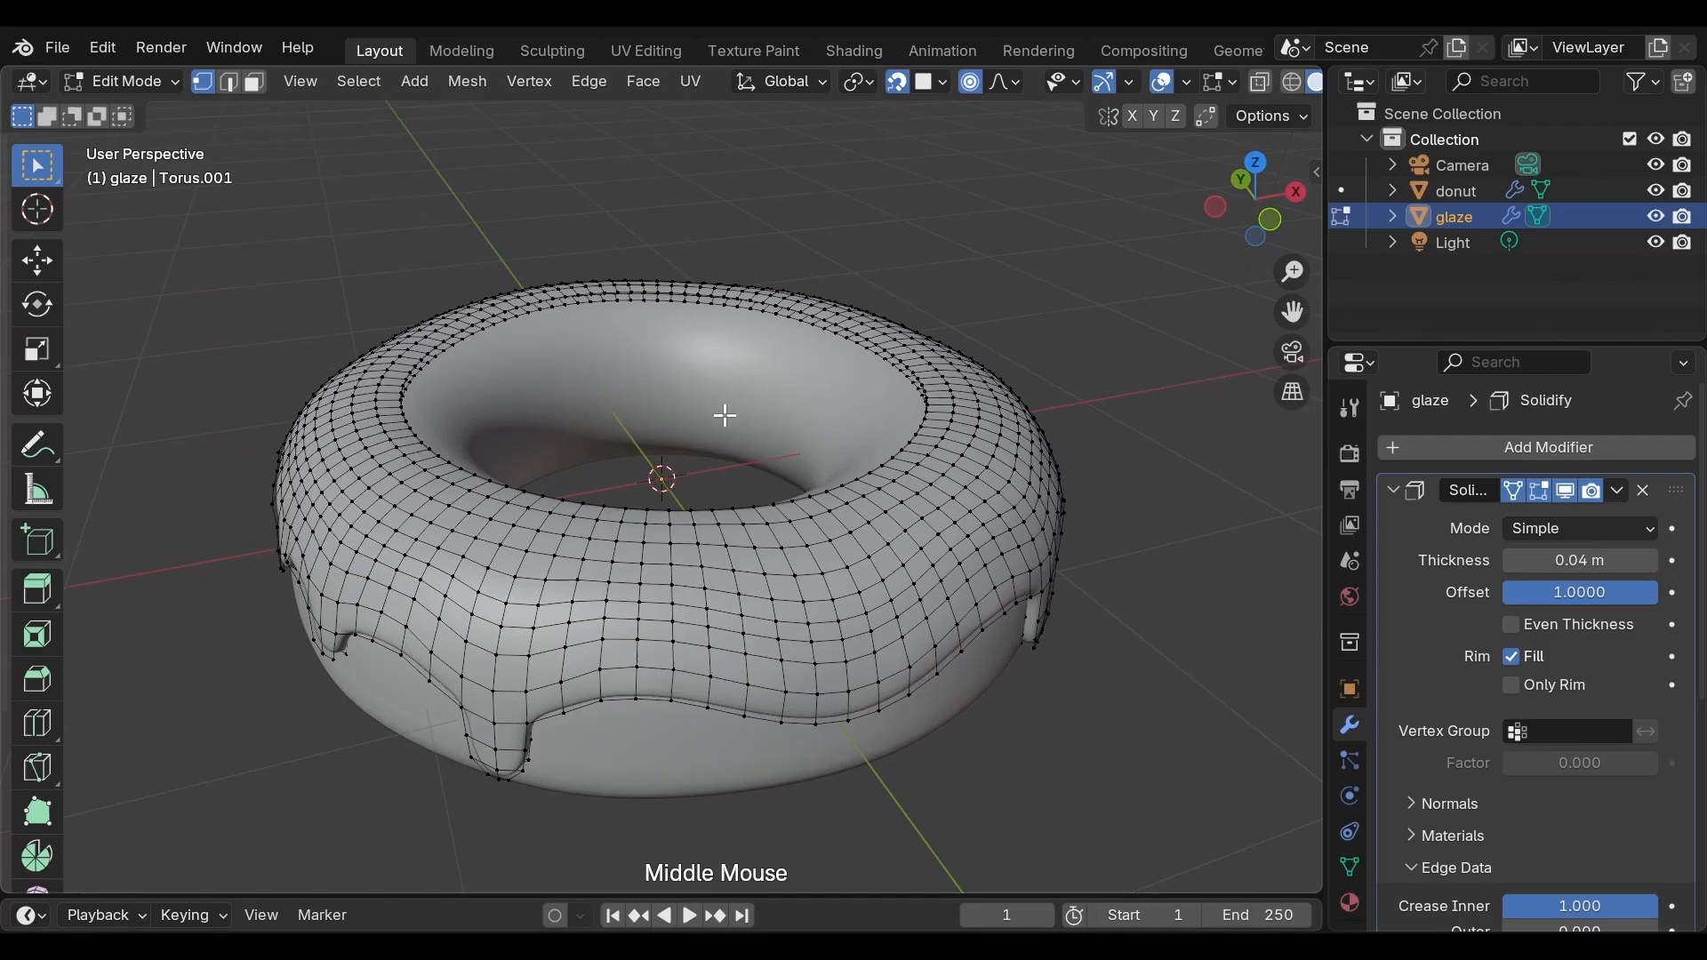
pyautogui.moveTo(725, 415); pyautogui.dragTo(645, 591, button='middle')
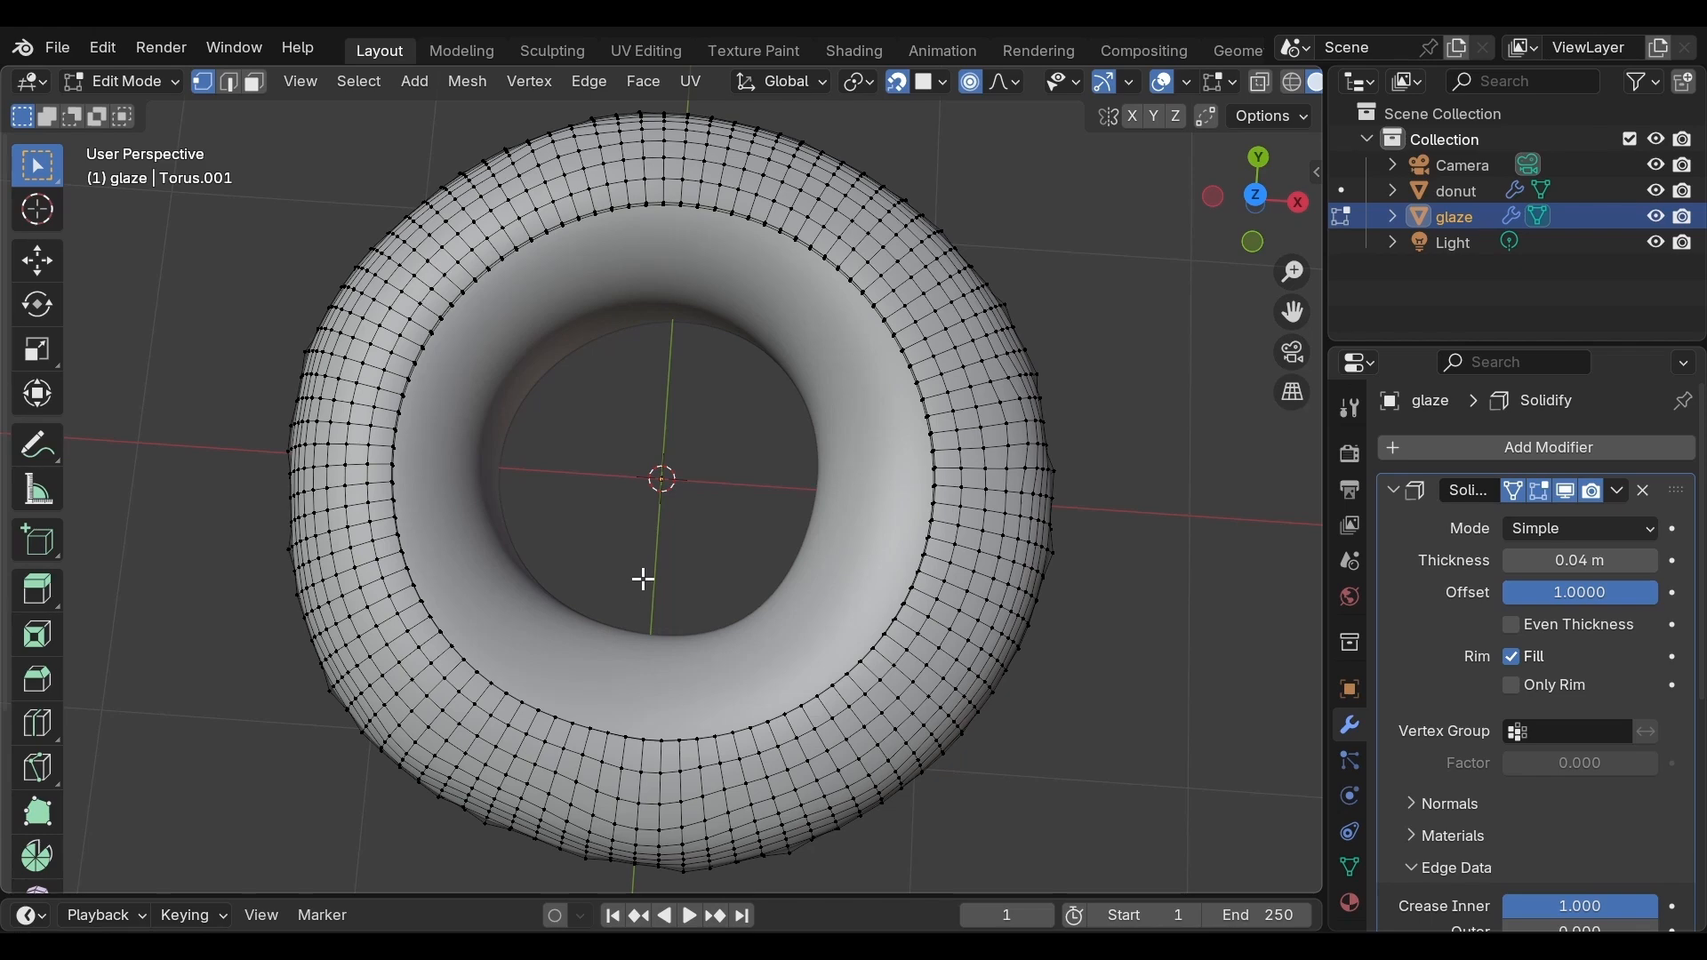
pyautogui.hotkey('alt', 'h')
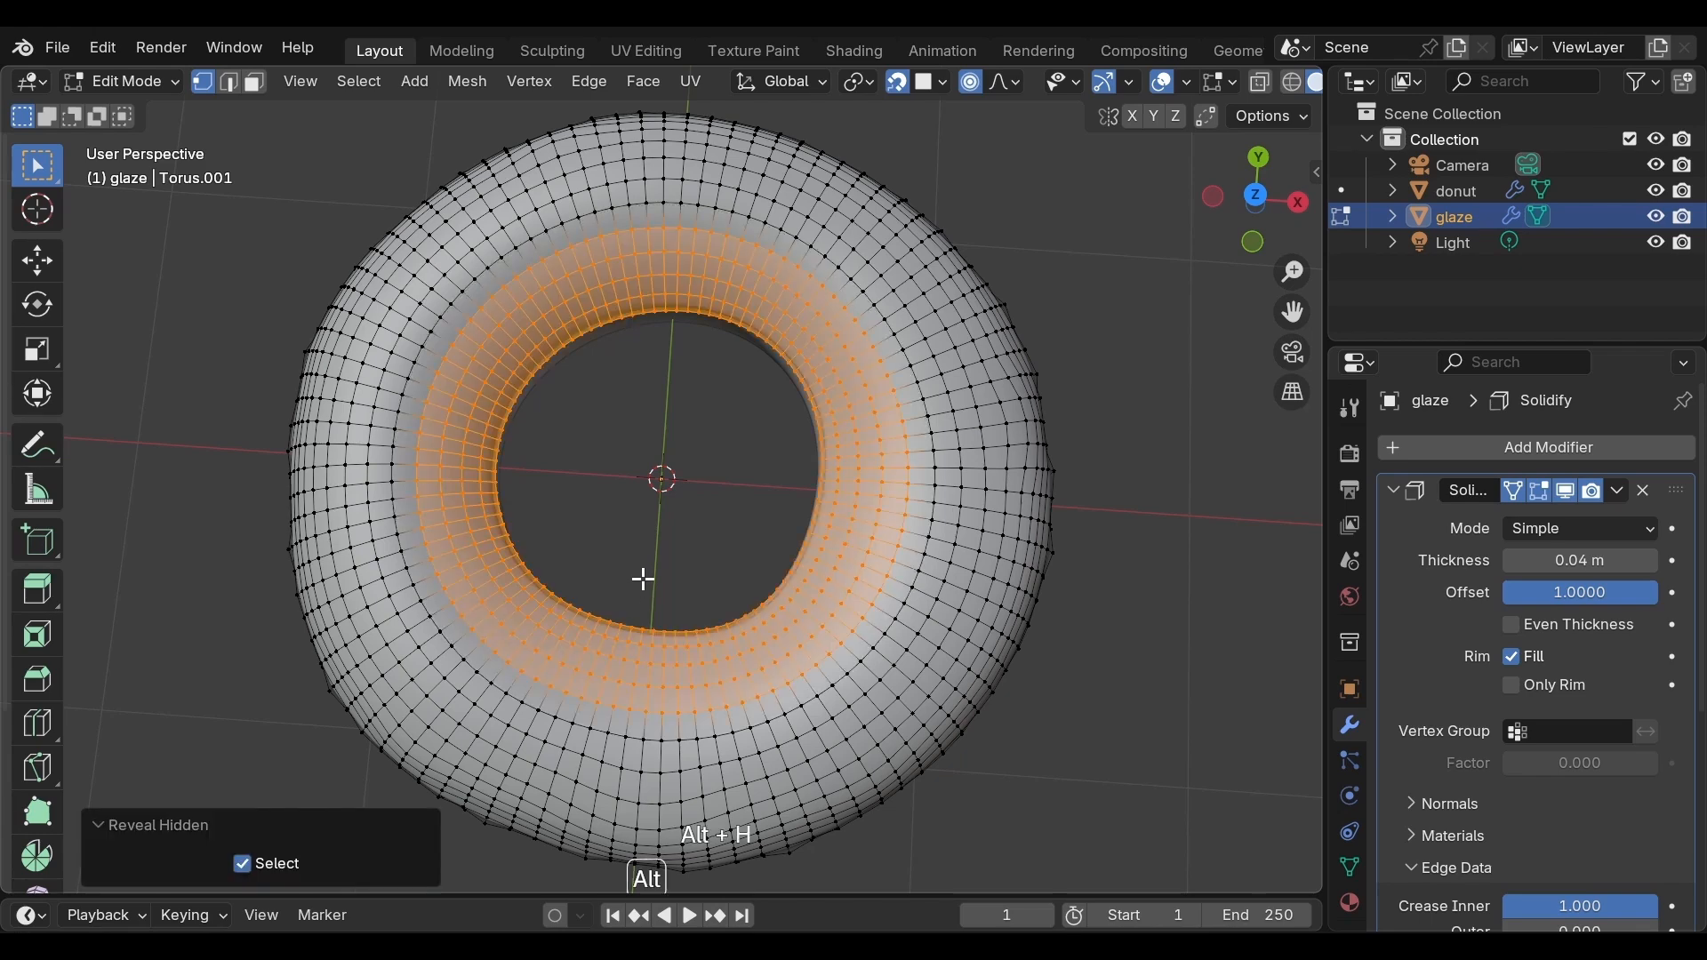
pyautogui.scroll(4, 640, 571)
pyautogui.moveTo(591, 545); pyautogui.dragTo(540, 602, button='middle')
pyautogui.hotkey('alt', 'a')
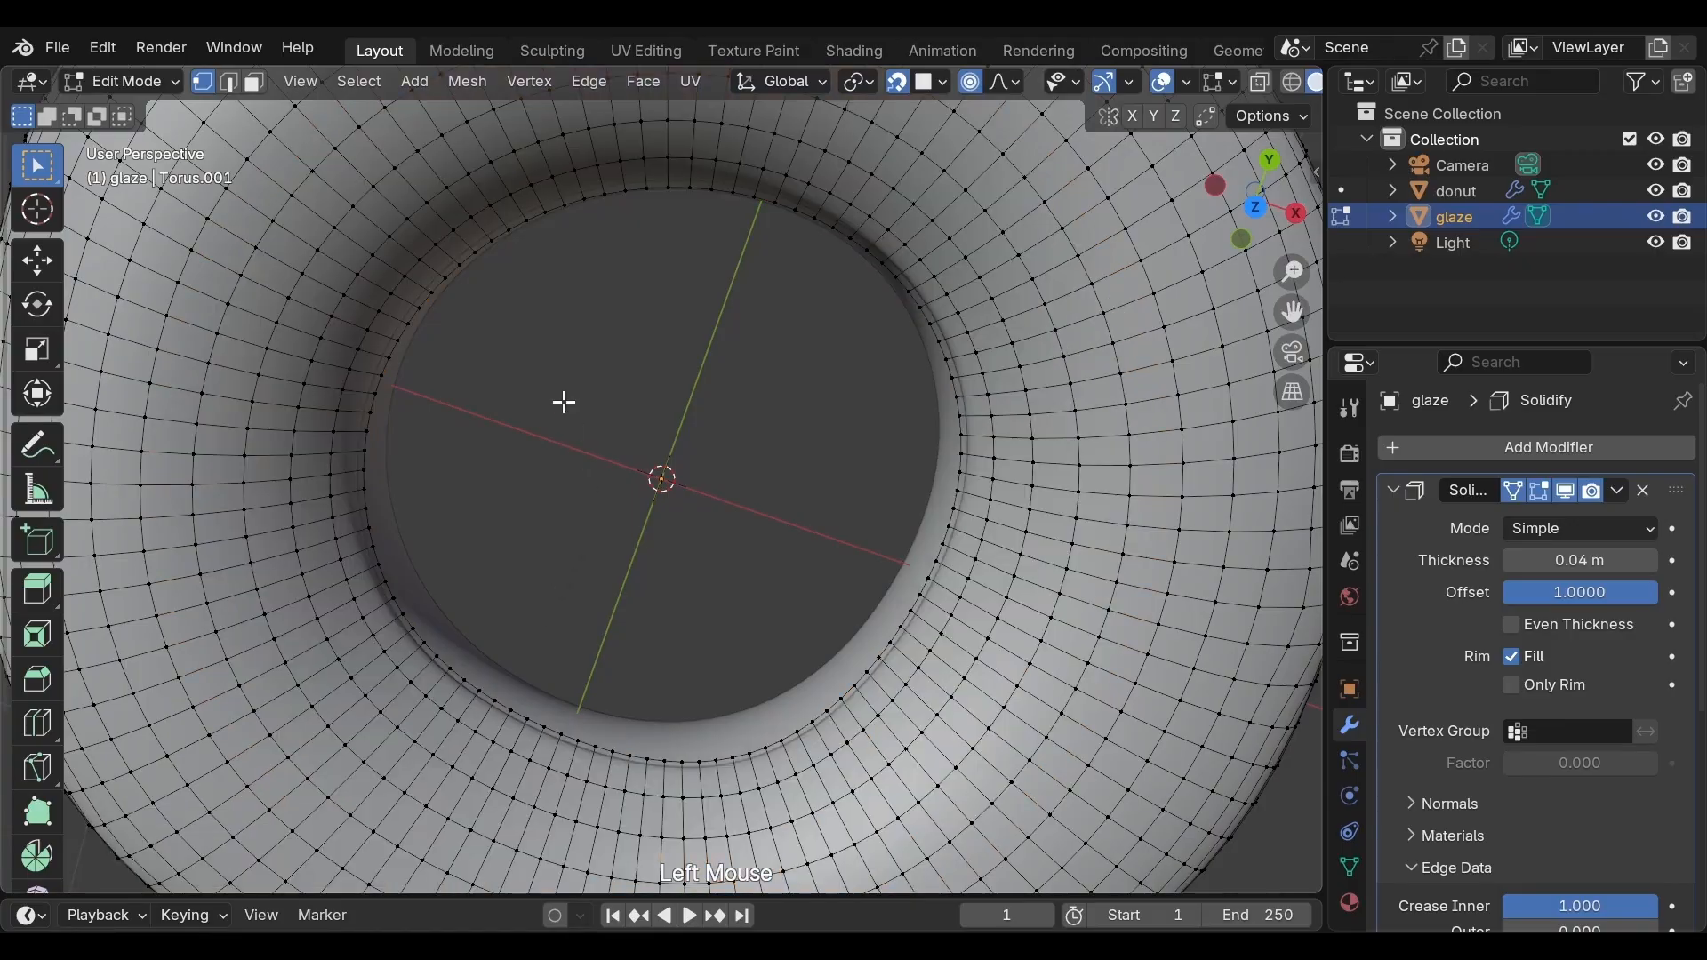
# Move a vertex on the glaze's inner edge down about 0.12 m along Z with proportional size about 0.47
pyautogui.moveTo(564, 400); pyautogui.dragTo(598, 257, button='middle')
pyautogui.scroll(2, 598, 257)
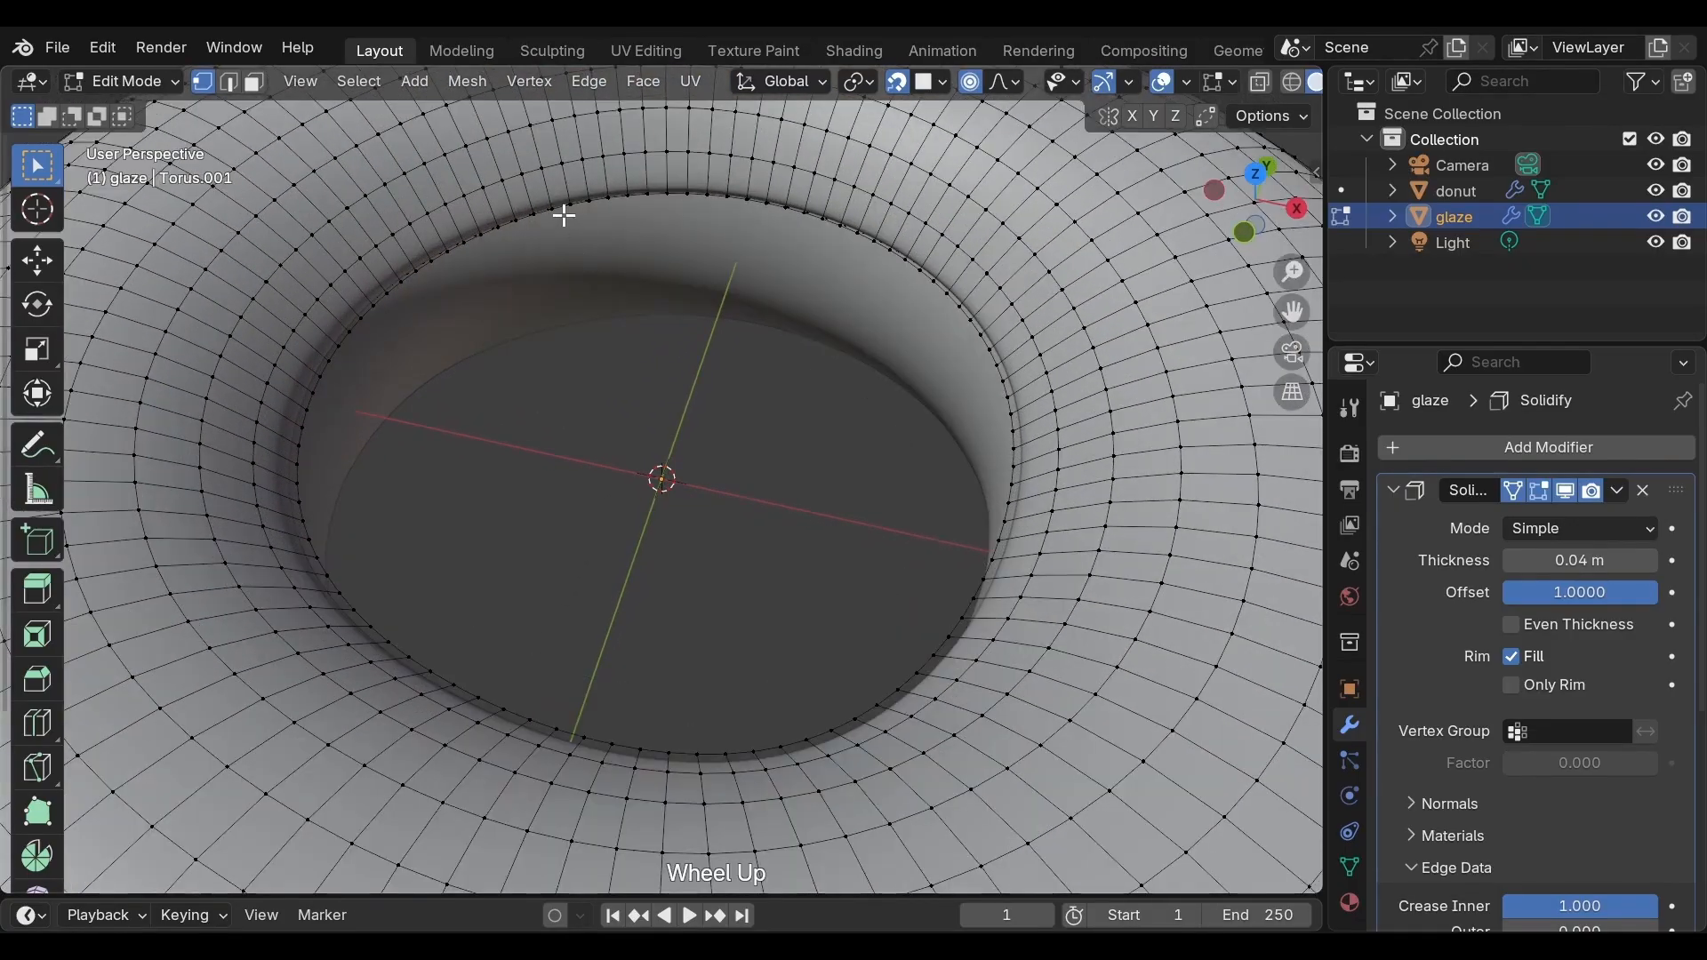
pyautogui.press('g')
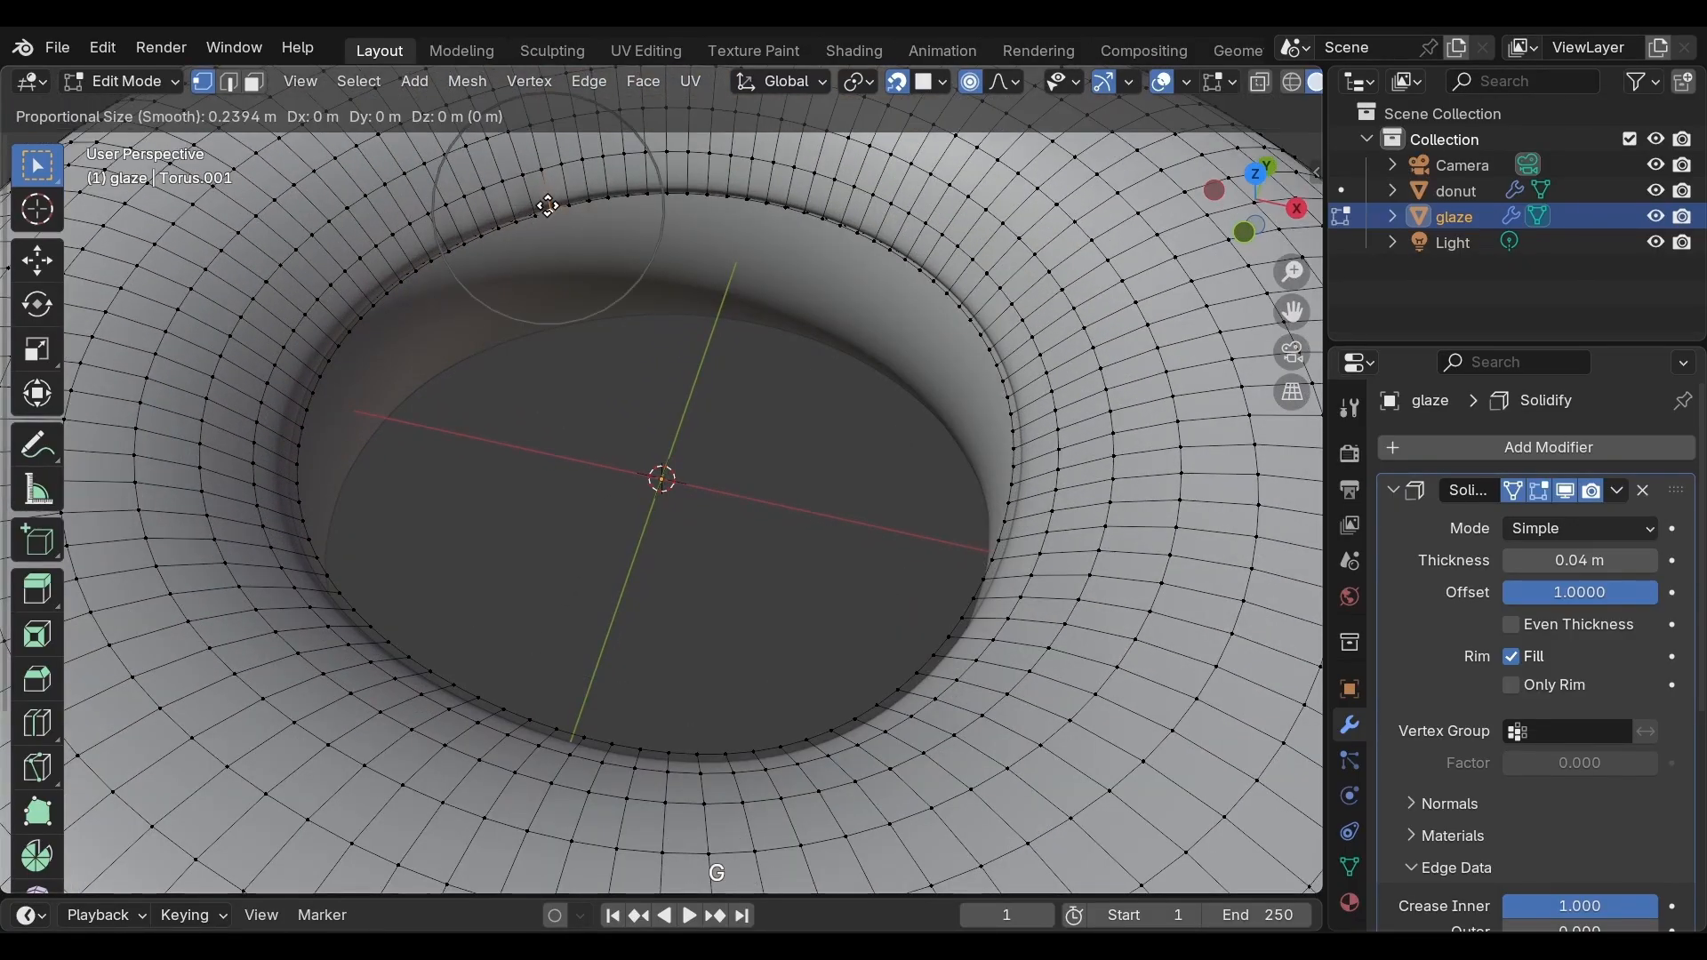
pyautogui.scroll(-6, 548, 206)
pyautogui.press('z')
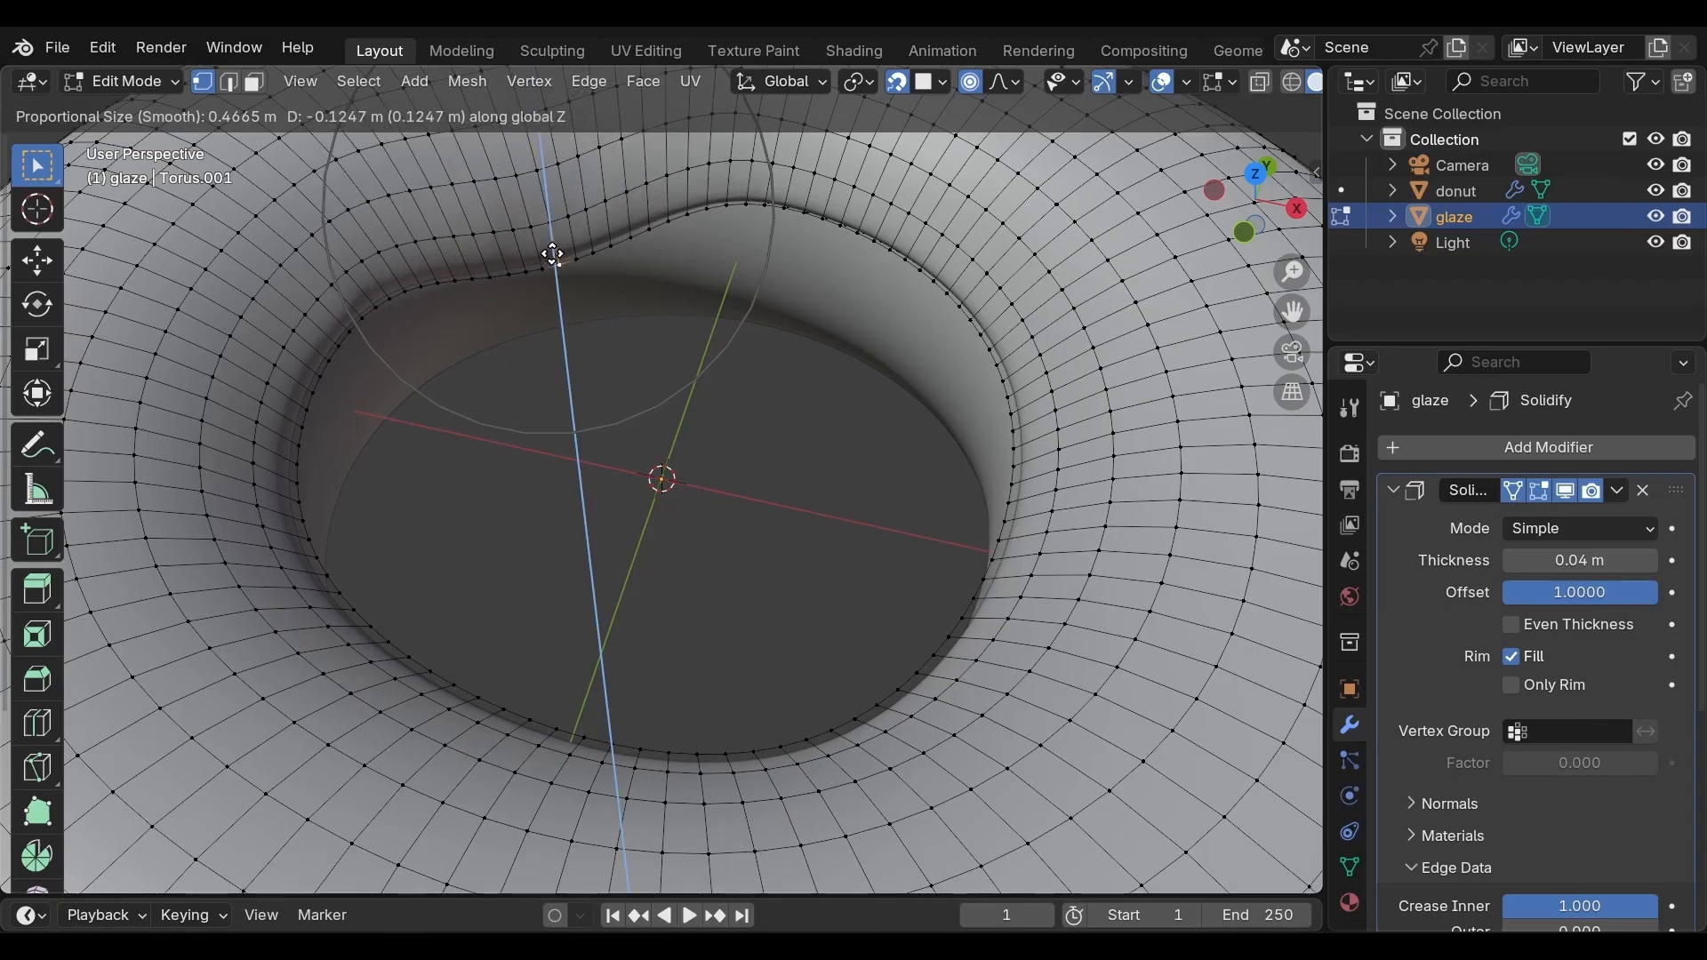
pyautogui.click(553, 256)
# Select another inner-edge vertex and move it up about 0.063 m along Z with proportional editing
pyautogui.moveTo(552, 255); pyautogui.dragTo(907, 285, button='middle')
pyautogui.click(527, 203)
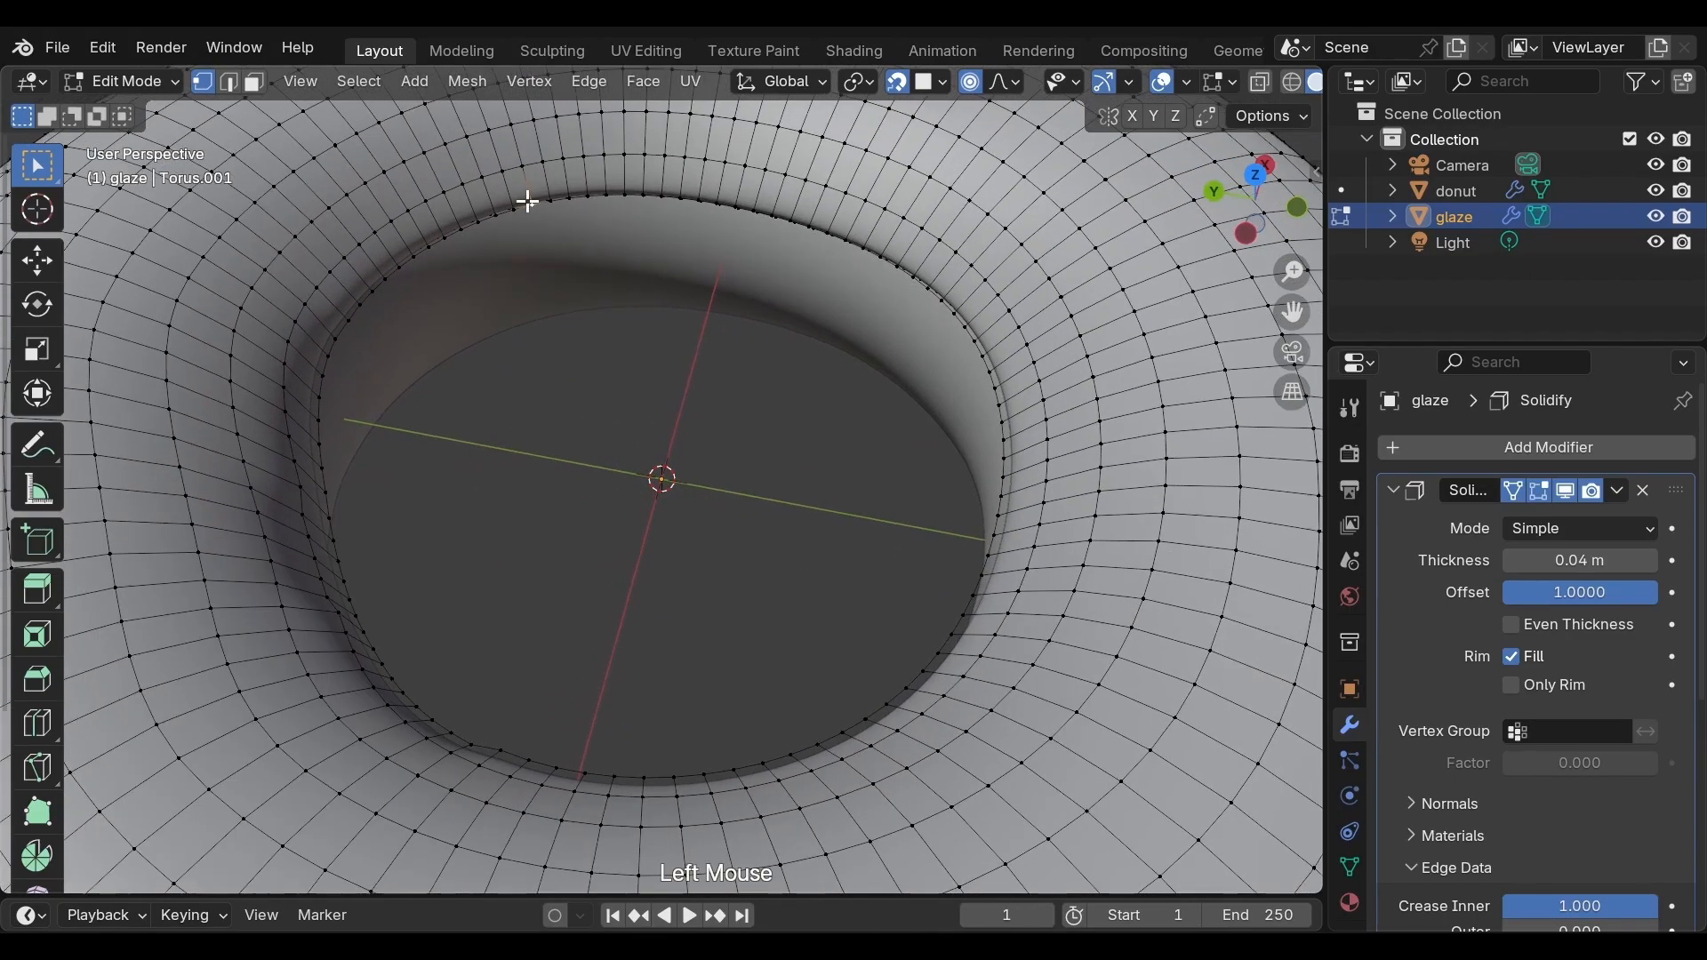
pyautogui.press('g')
pyautogui.press('z')
pyautogui.click(563, 220)
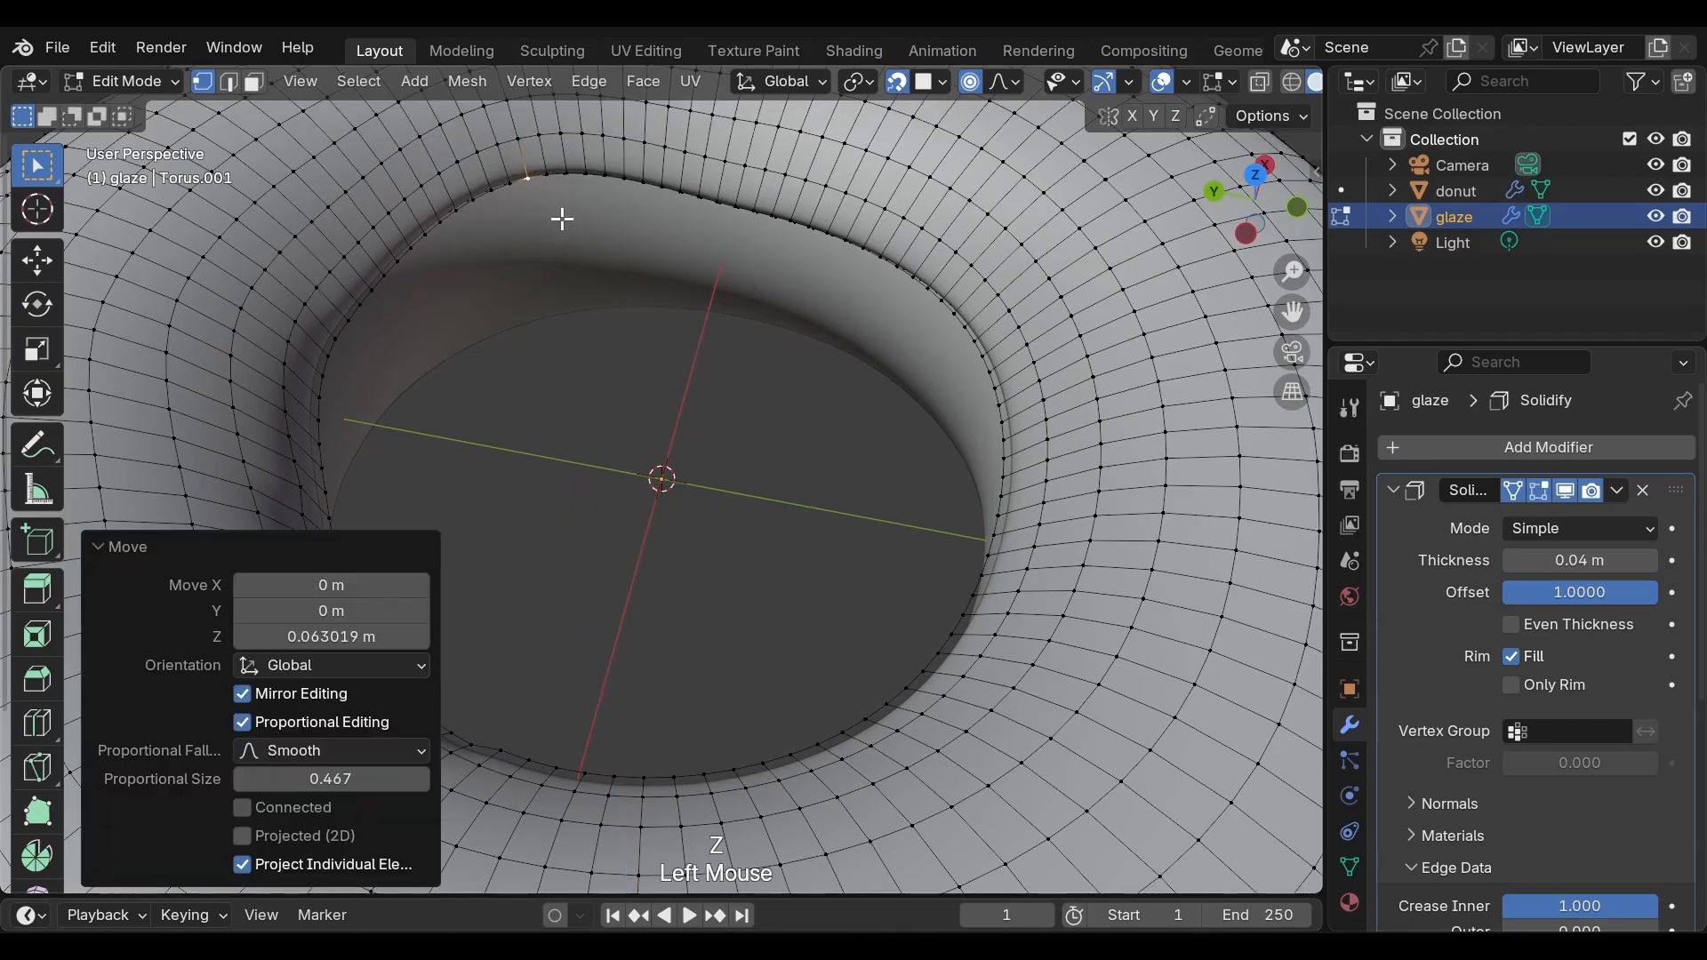
# Move an inner-edge vertex of the glaze down about 0.07 m along Z with proportional editing
pyautogui.moveTo(563, 219); pyautogui.dragTo(766, 272, button='middle')
pyautogui.scroll(-1, 632, 240)
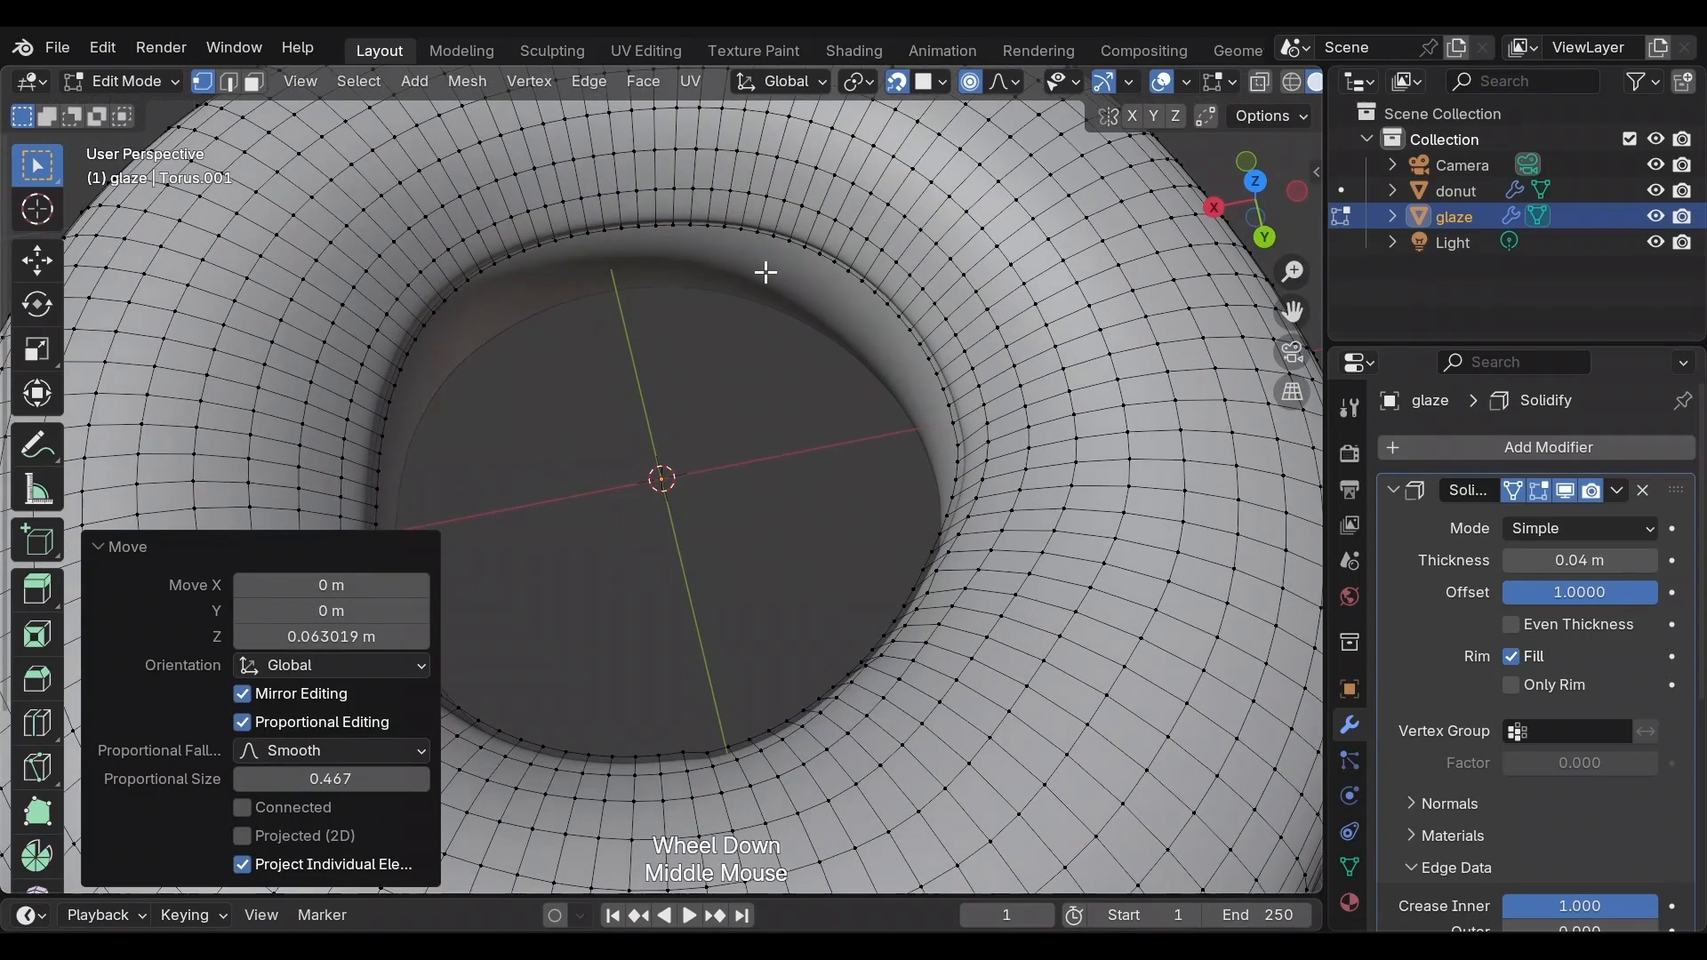
pyautogui.click(693, 220)
pyautogui.press('g')
pyautogui.press('z')
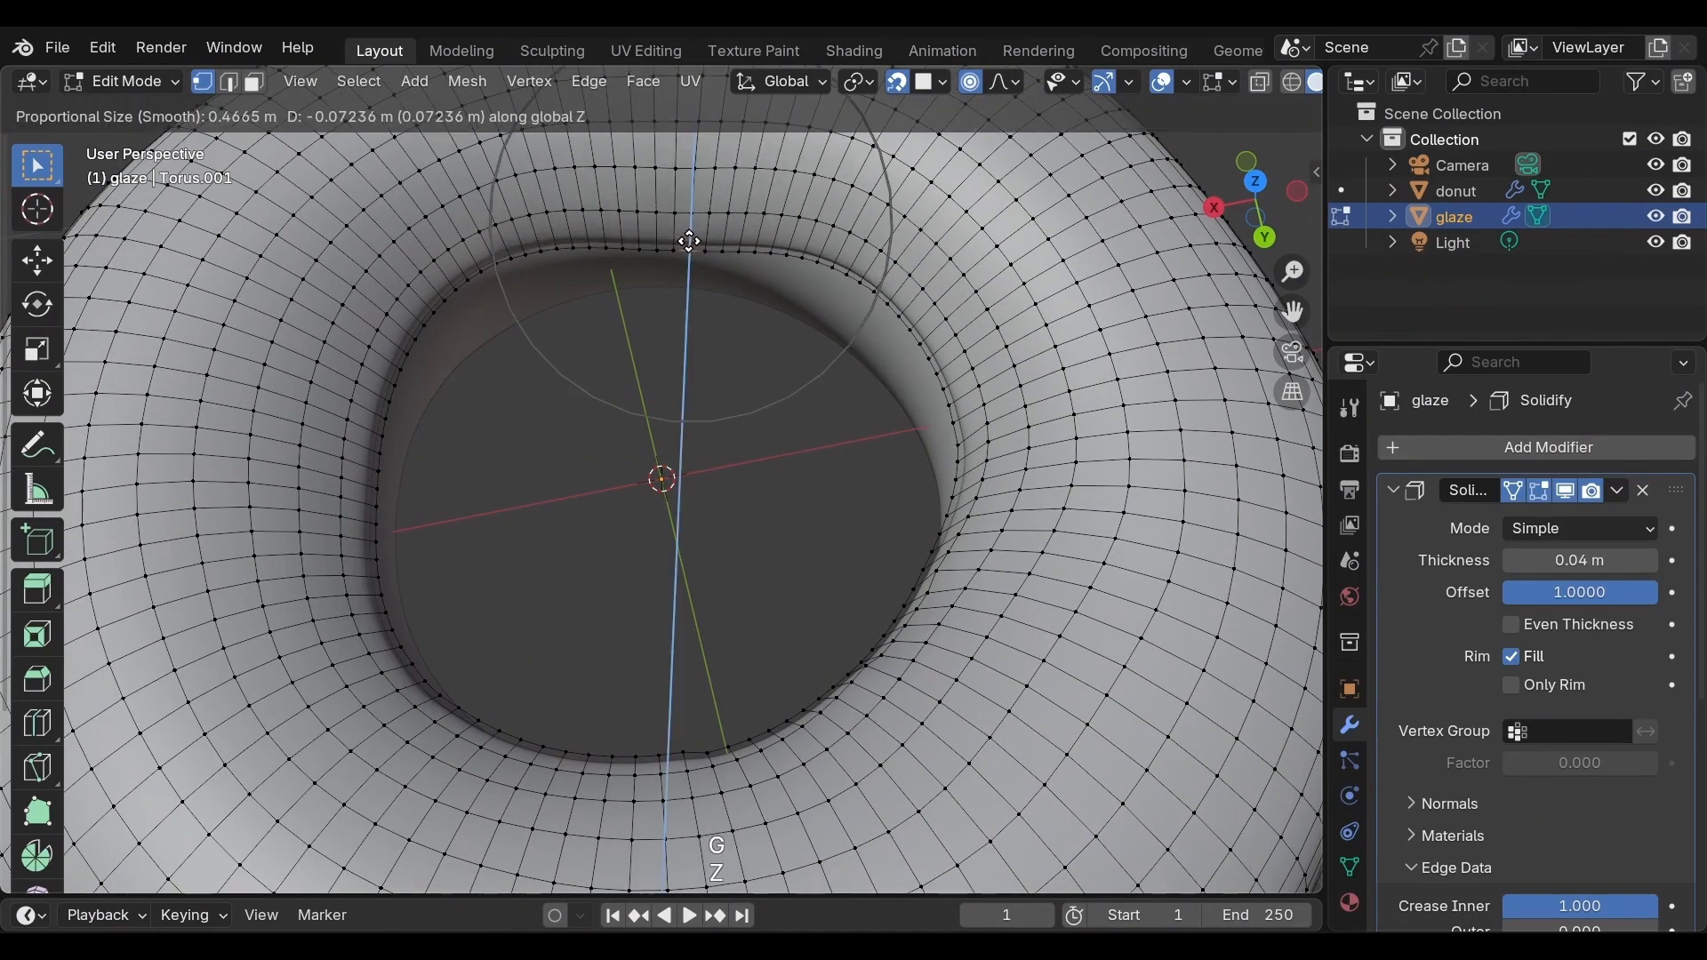
pyautogui.click(690, 241)
# Select a nearby inner-edge vertex and move it freely a little outward and up with proportional editing
pyautogui.moveTo(580, 275); pyautogui.dragTo(730, 282, button='middle')
pyautogui.click(533, 274)
pyautogui.press('g')
pyautogui.click(541, 274)
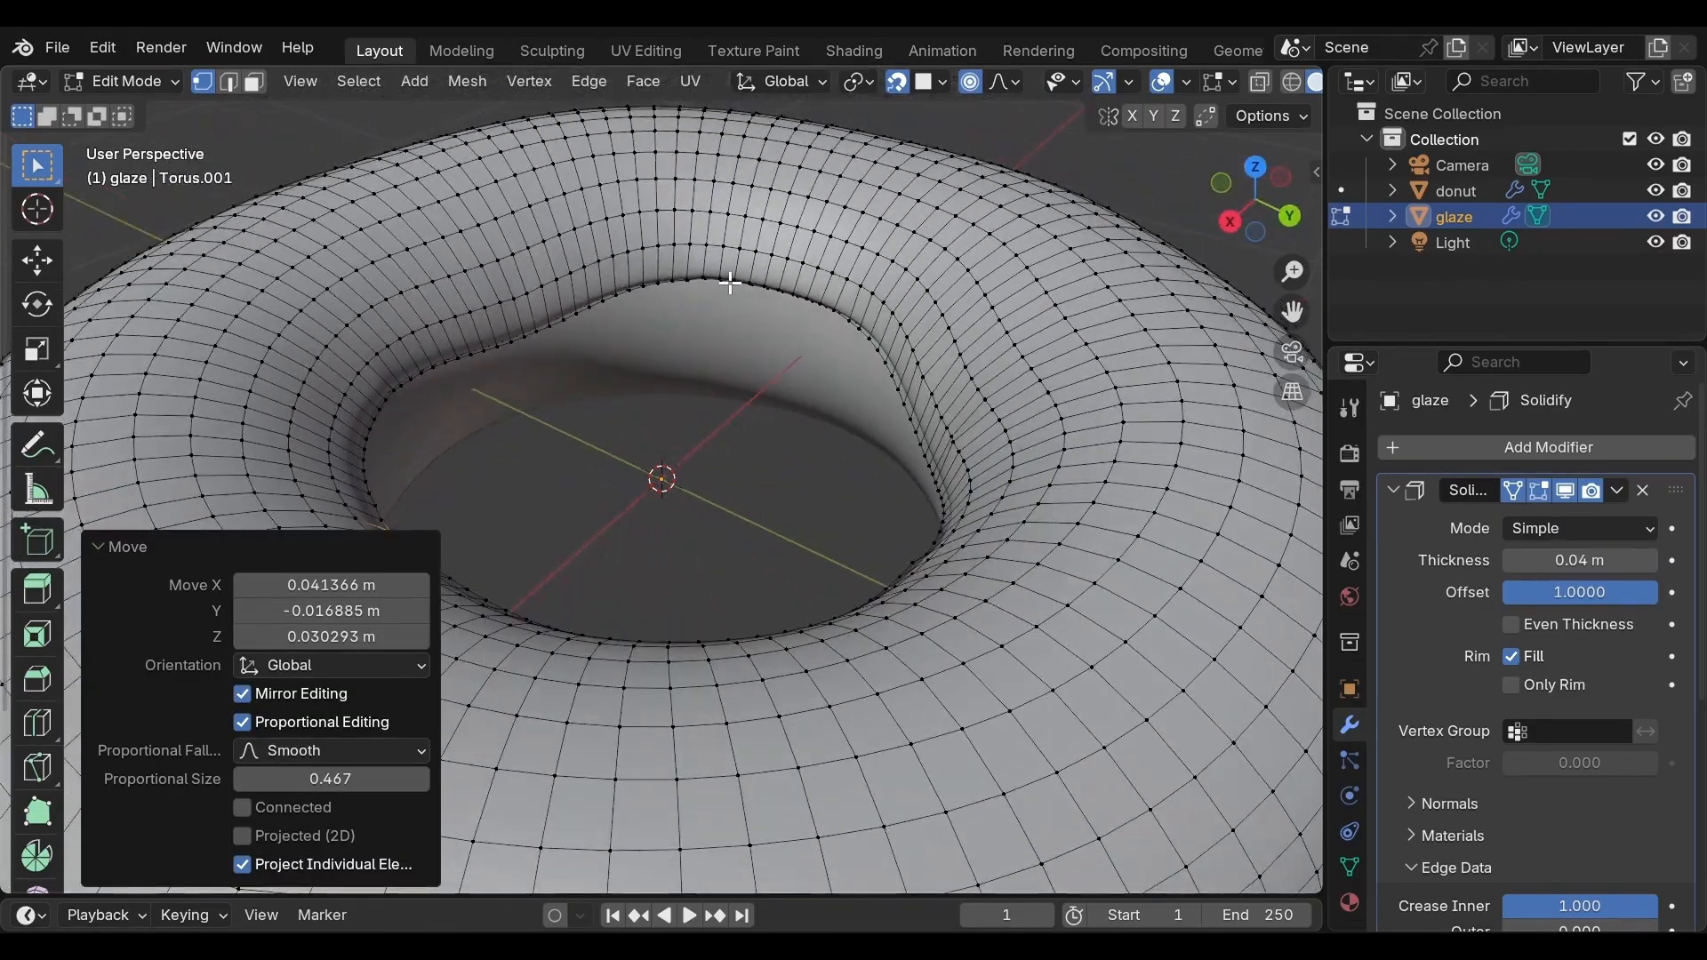
# Select another inner-edge vertex and move it down about 0.08 m along Z with proportional size about 0.16
pyautogui.click(732, 282)
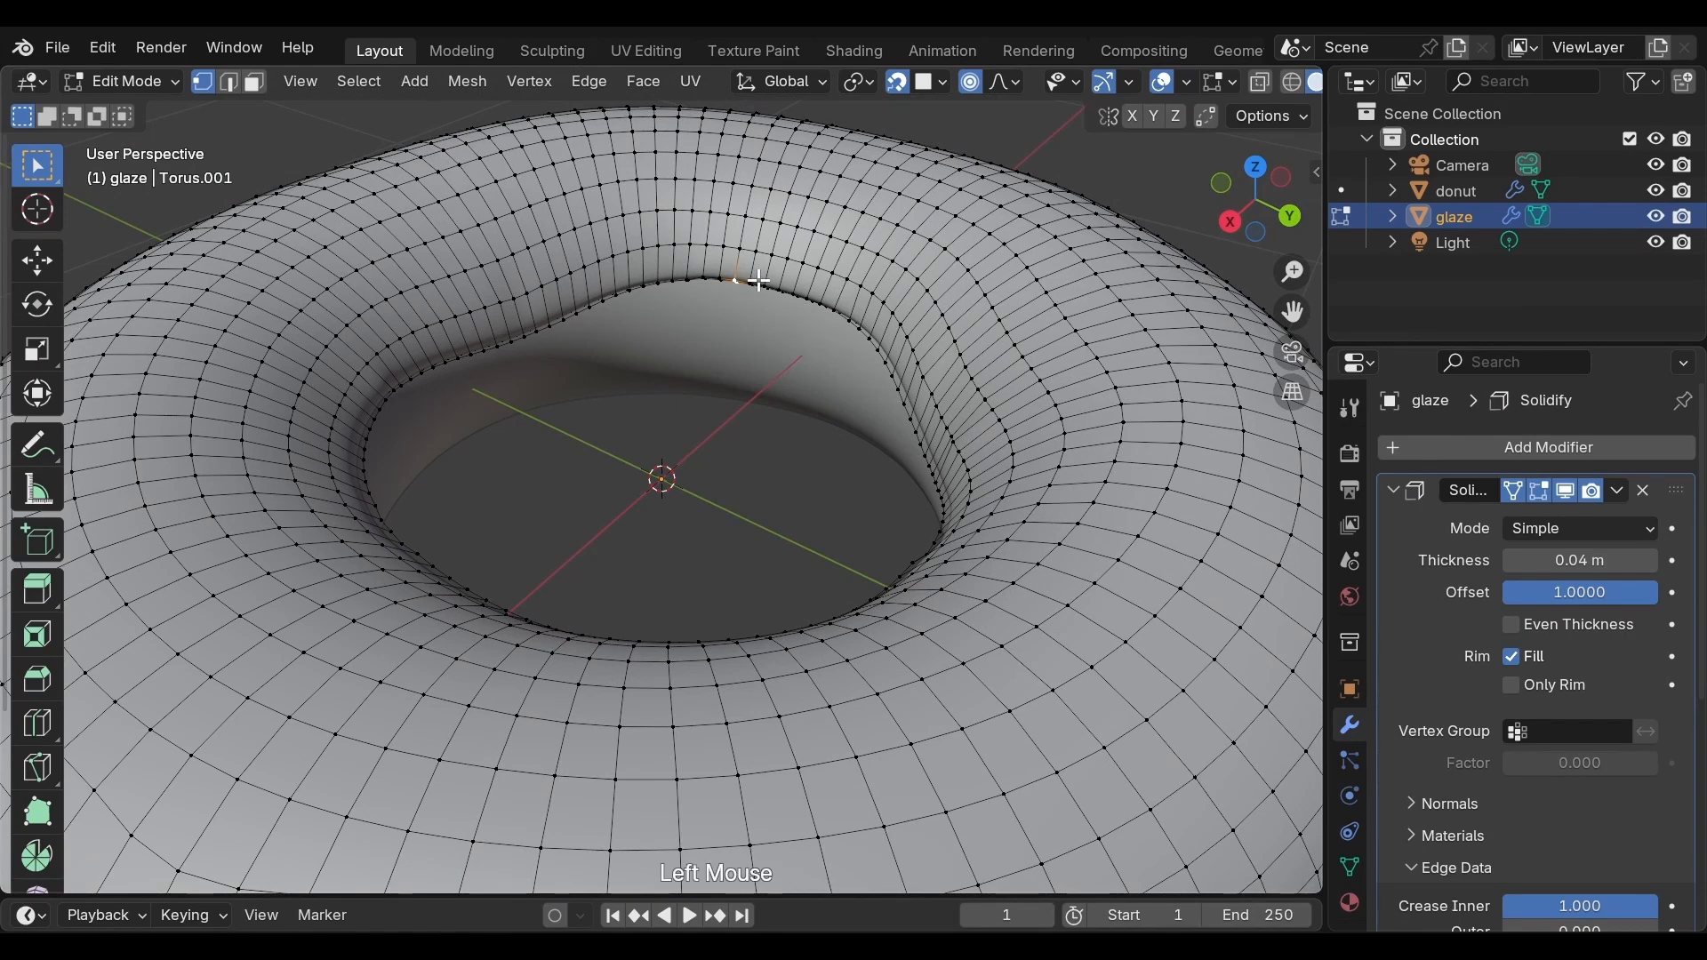
pyautogui.press('g')
pyautogui.scroll(11, 758, 283)
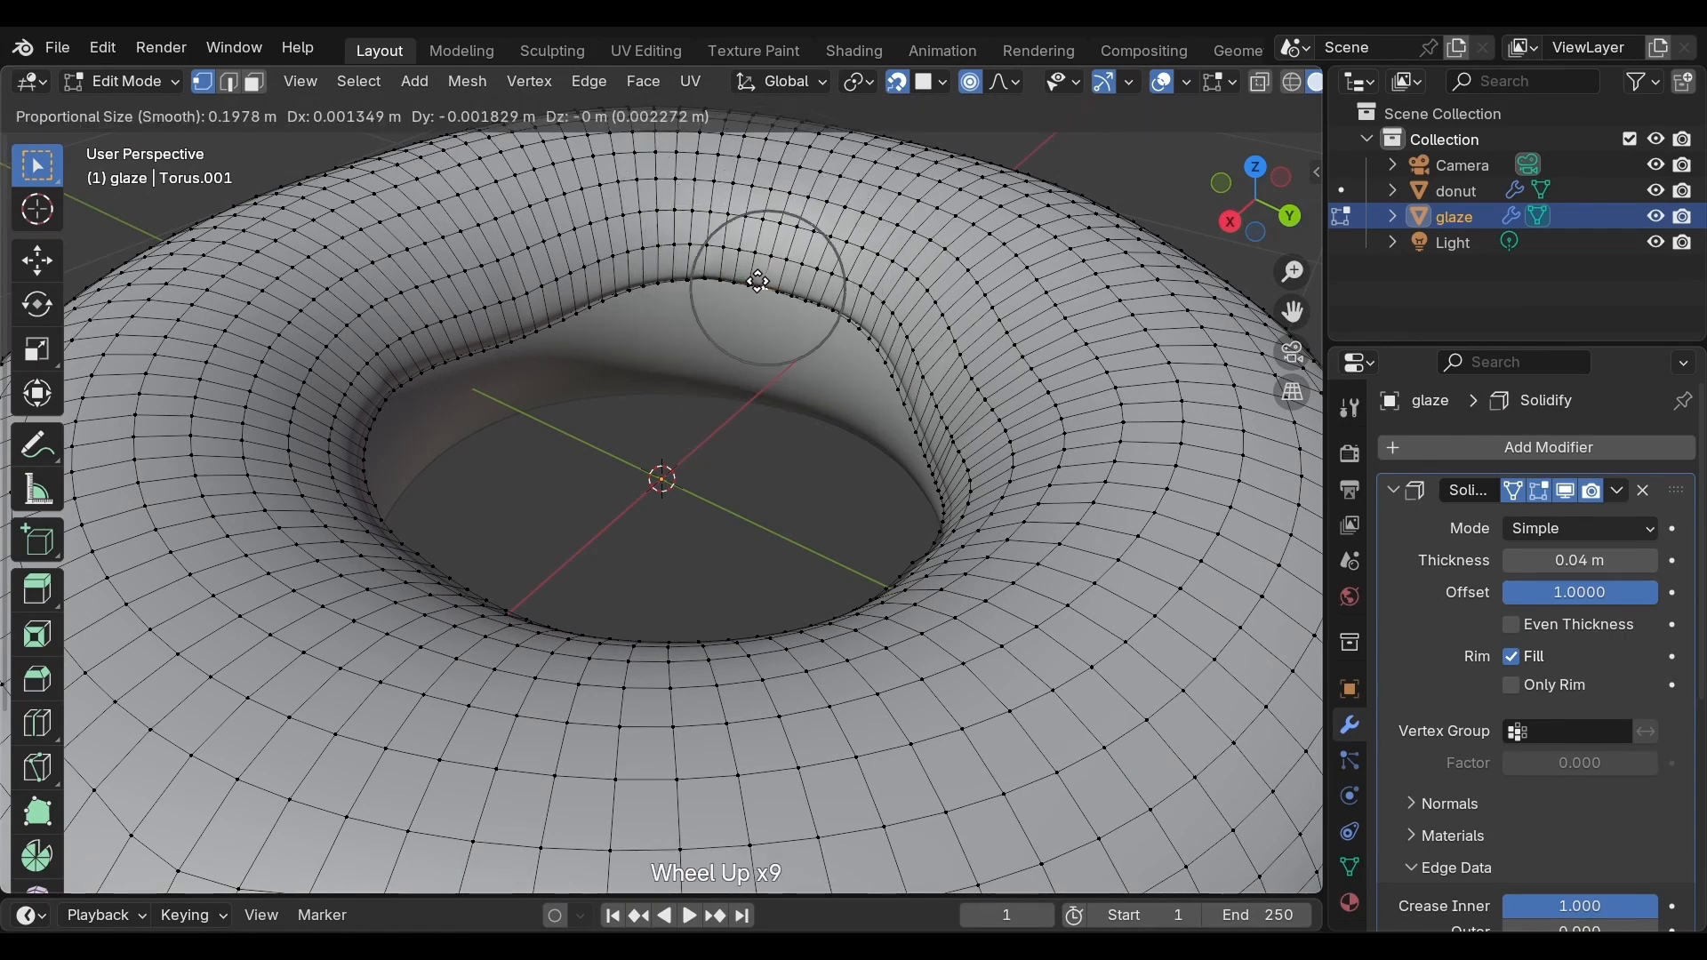
pyautogui.press('z')
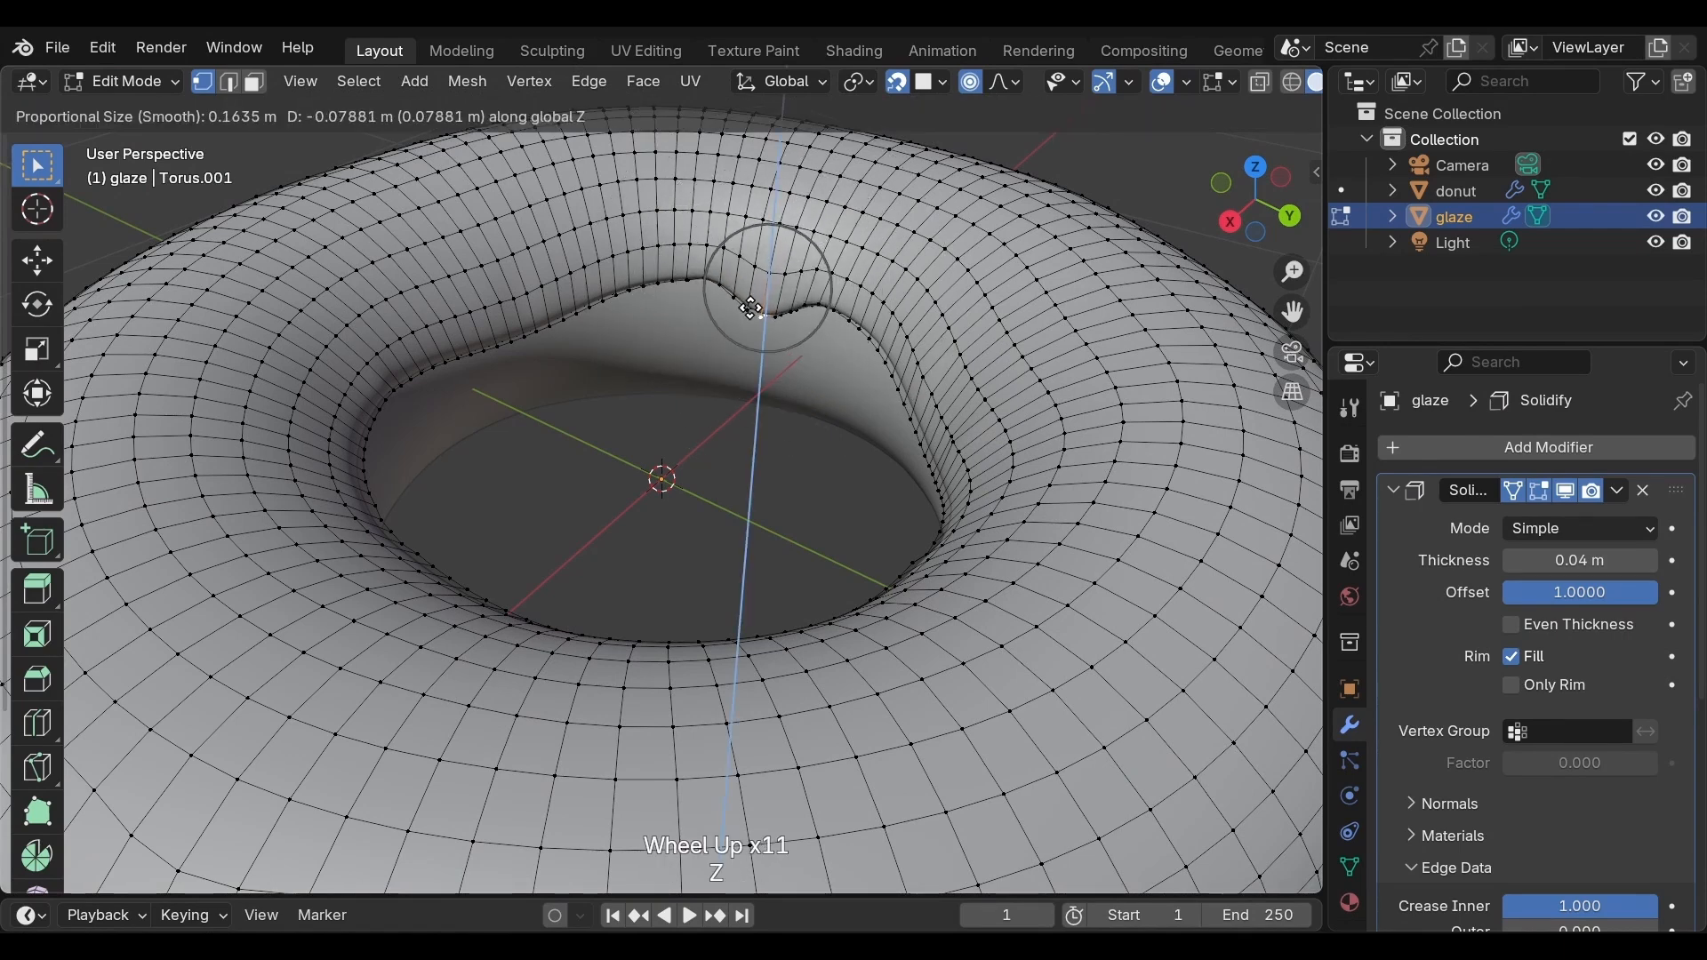
pyautogui.click(752, 312)
# Select four adjacent inner-edge vertices and extrude them down twice along Z, about 0.085 m and 0.076 m
pyautogui.scroll(2, 774, 253)
pyautogui.click(755, 236)
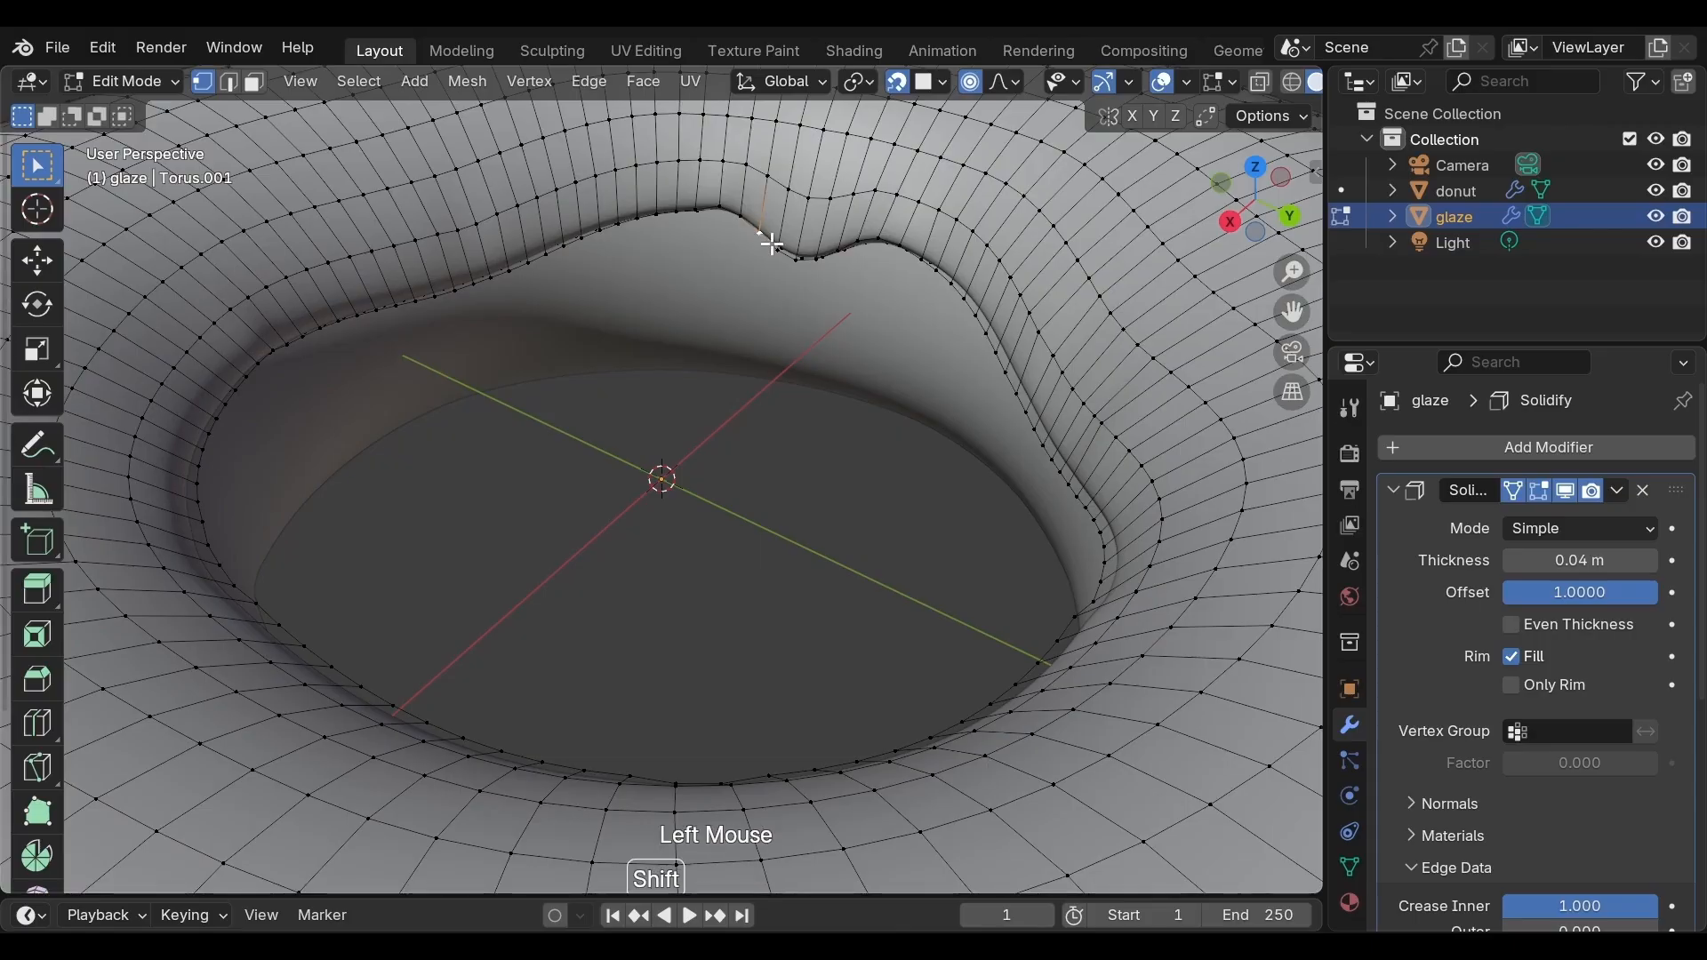
pyautogui.keyDown('shift'); pyautogui.click(781, 255); pyautogui.keyUp('shift')
pyautogui.keyDown('shift'); pyautogui.click(795, 261); pyautogui.keyUp('shift')
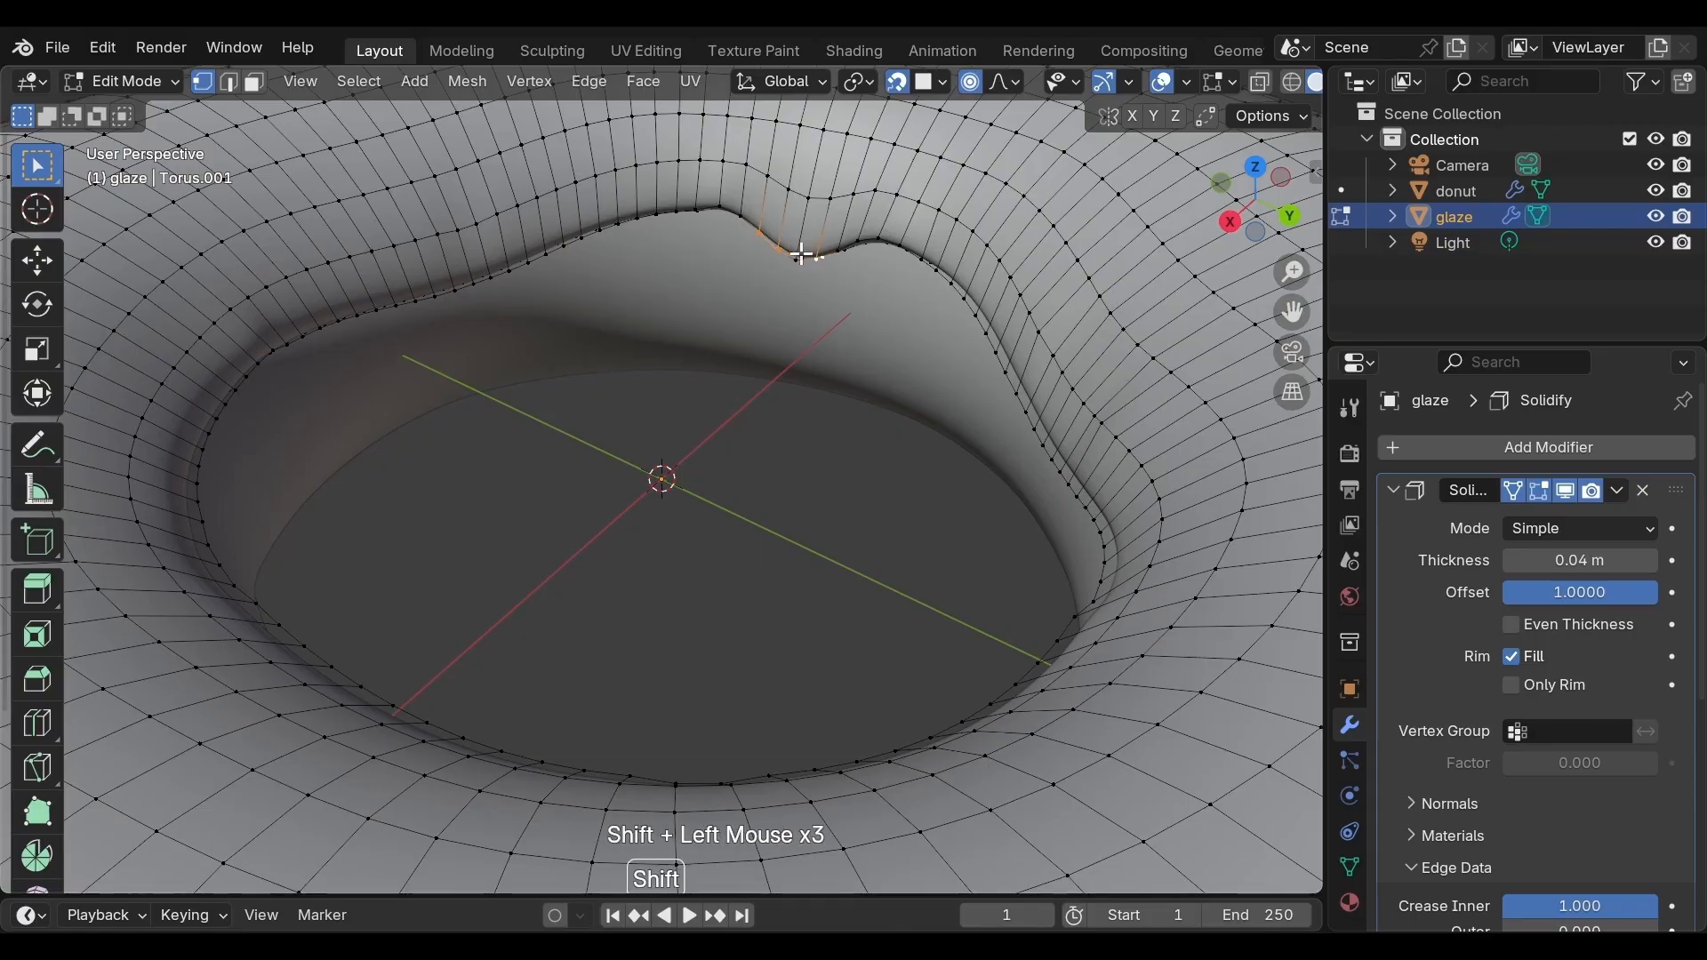
pyautogui.press('g')
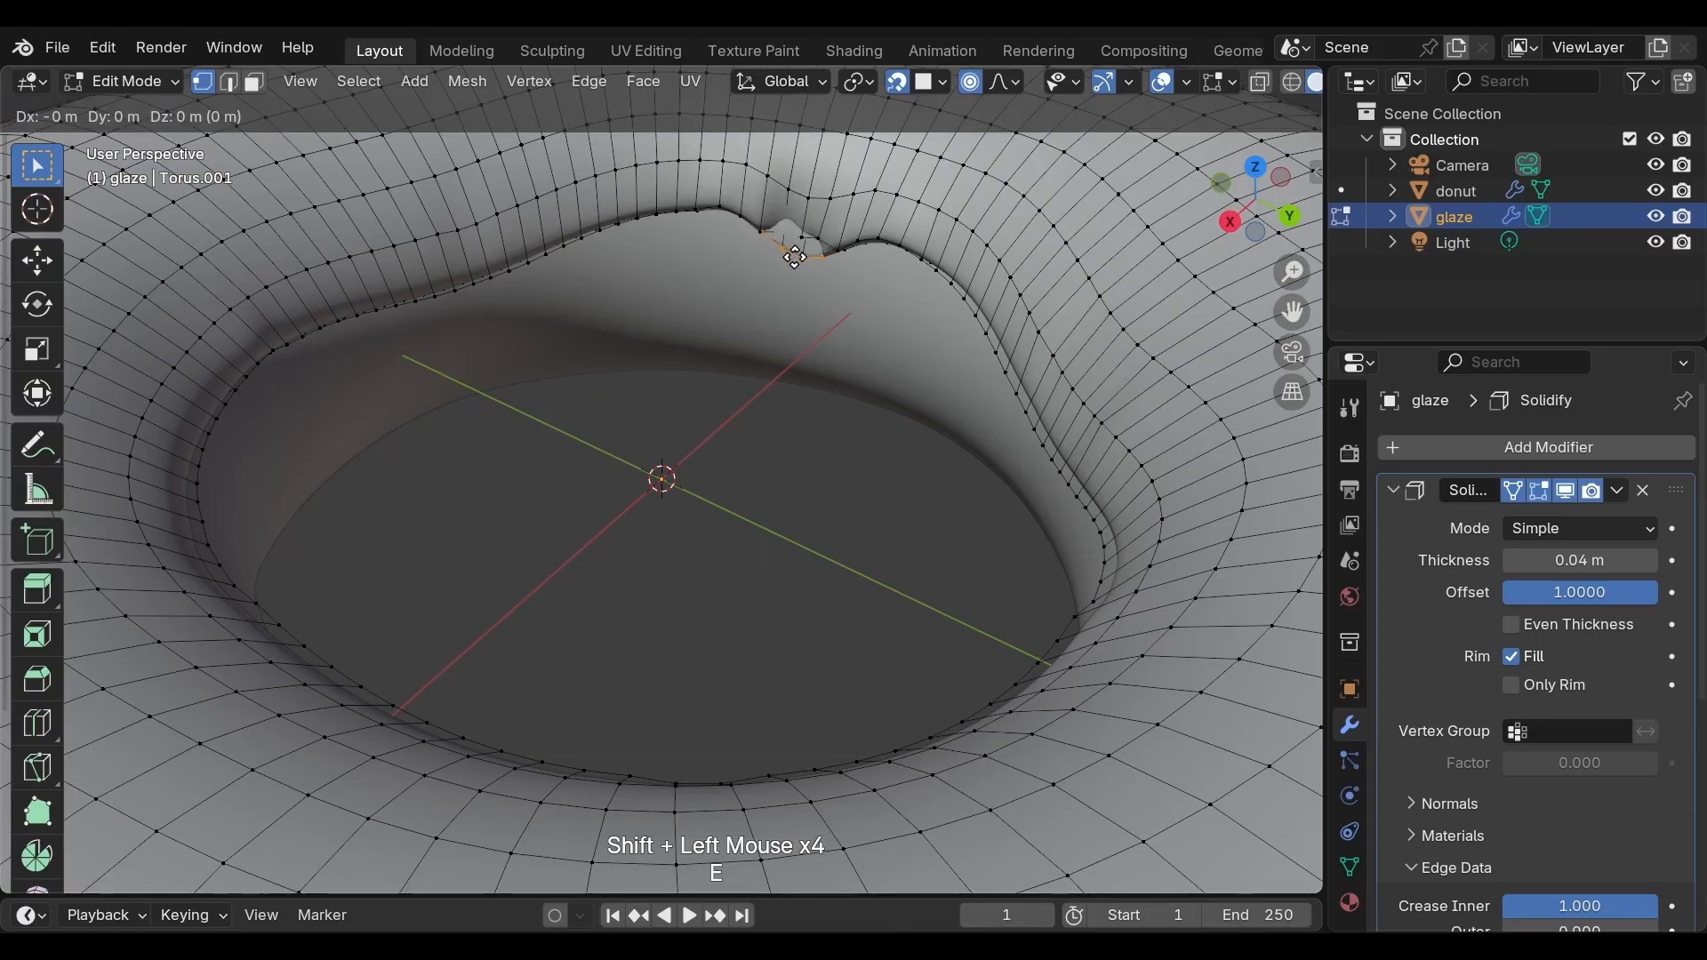
pyautogui.press('z')
pyautogui.click(791, 282)
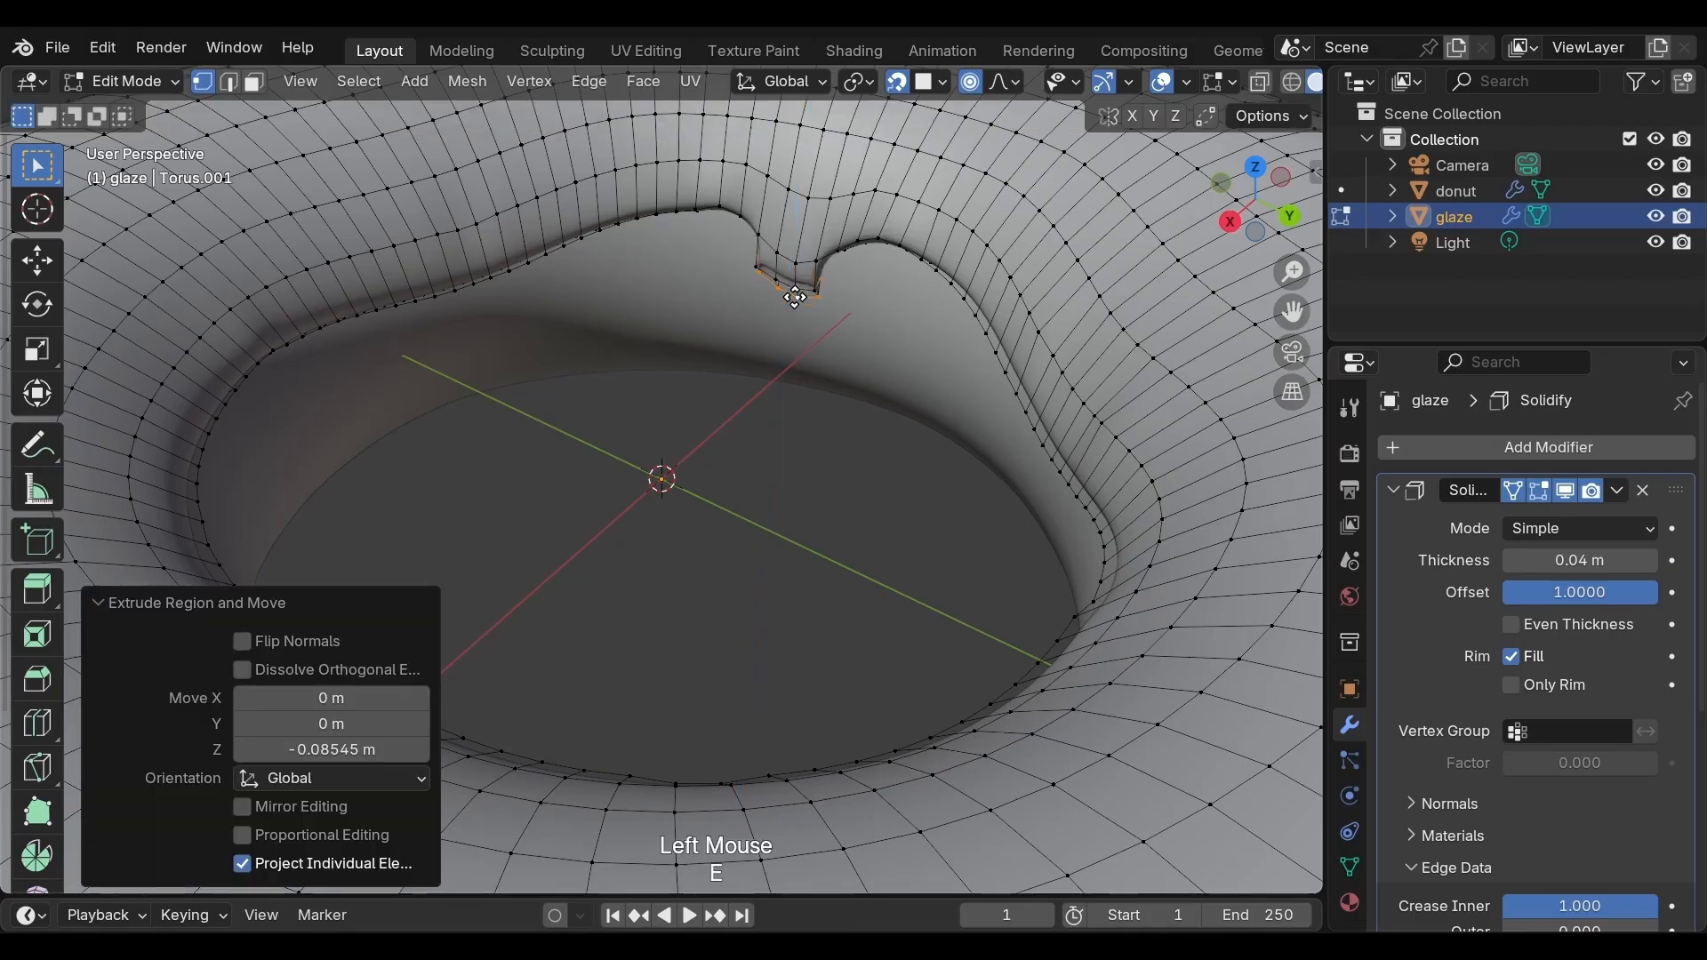
pyautogui.press('e')
pyautogui.press('z')
pyautogui.click(795, 332)
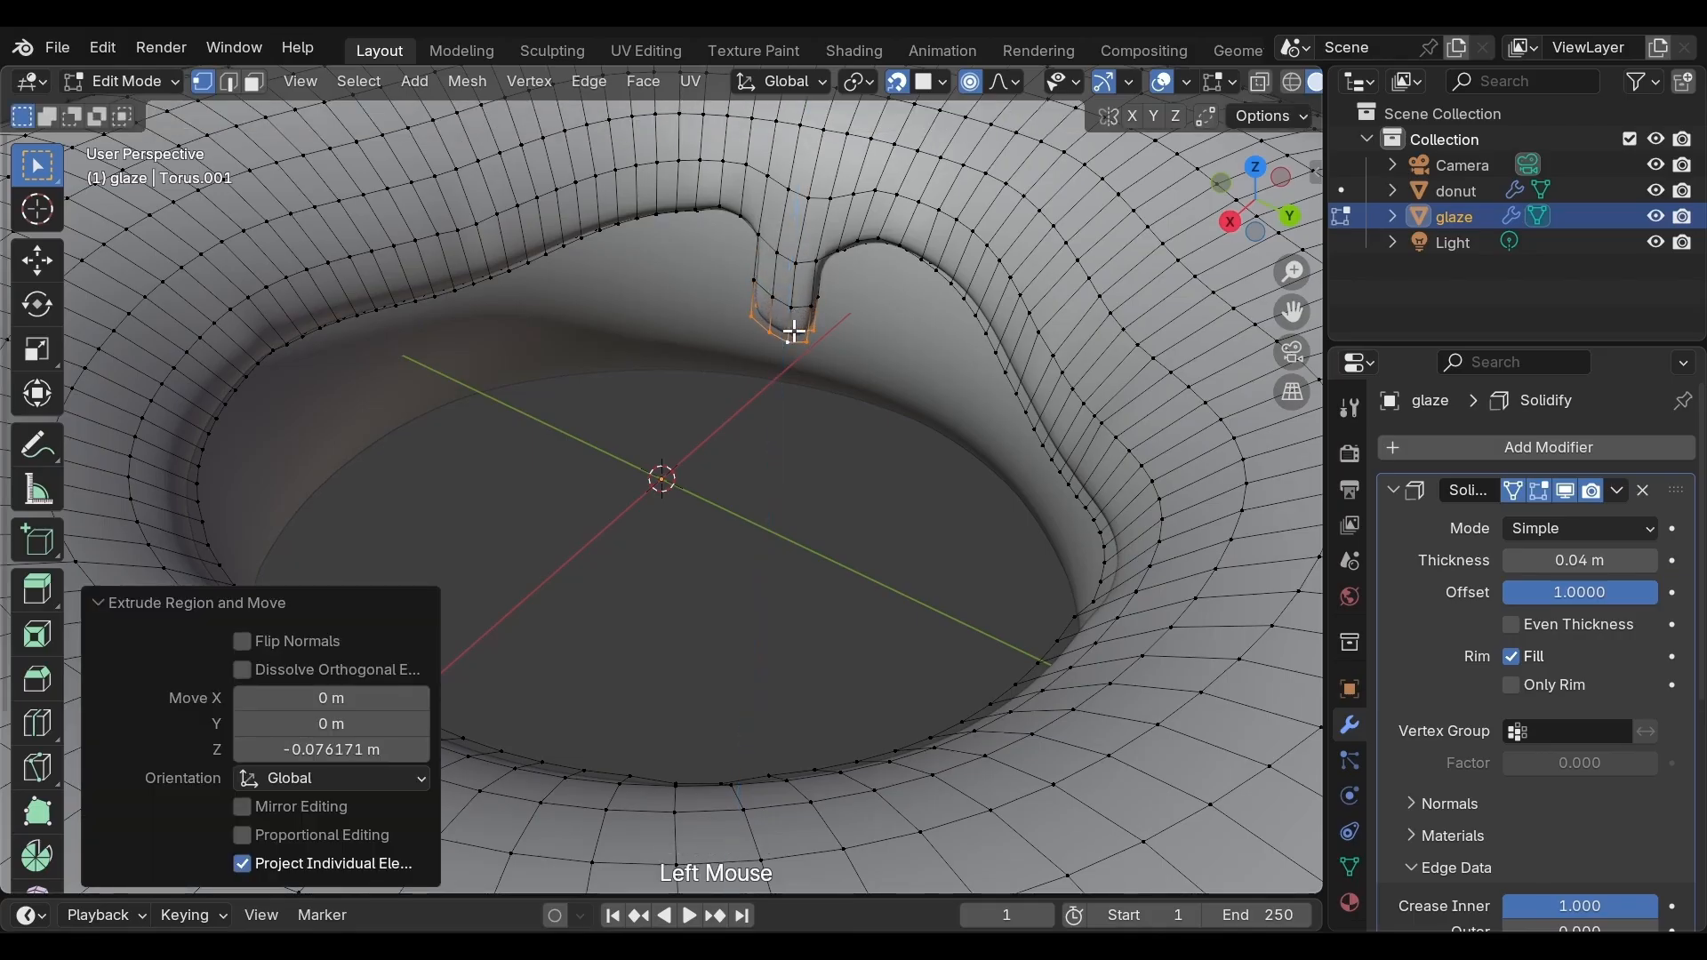
# Turn off proportional editing and scale the drip's tip vertices to 0.79
pyautogui.moveTo(713, 354); pyautogui.dragTo(796, 324, button='middle')
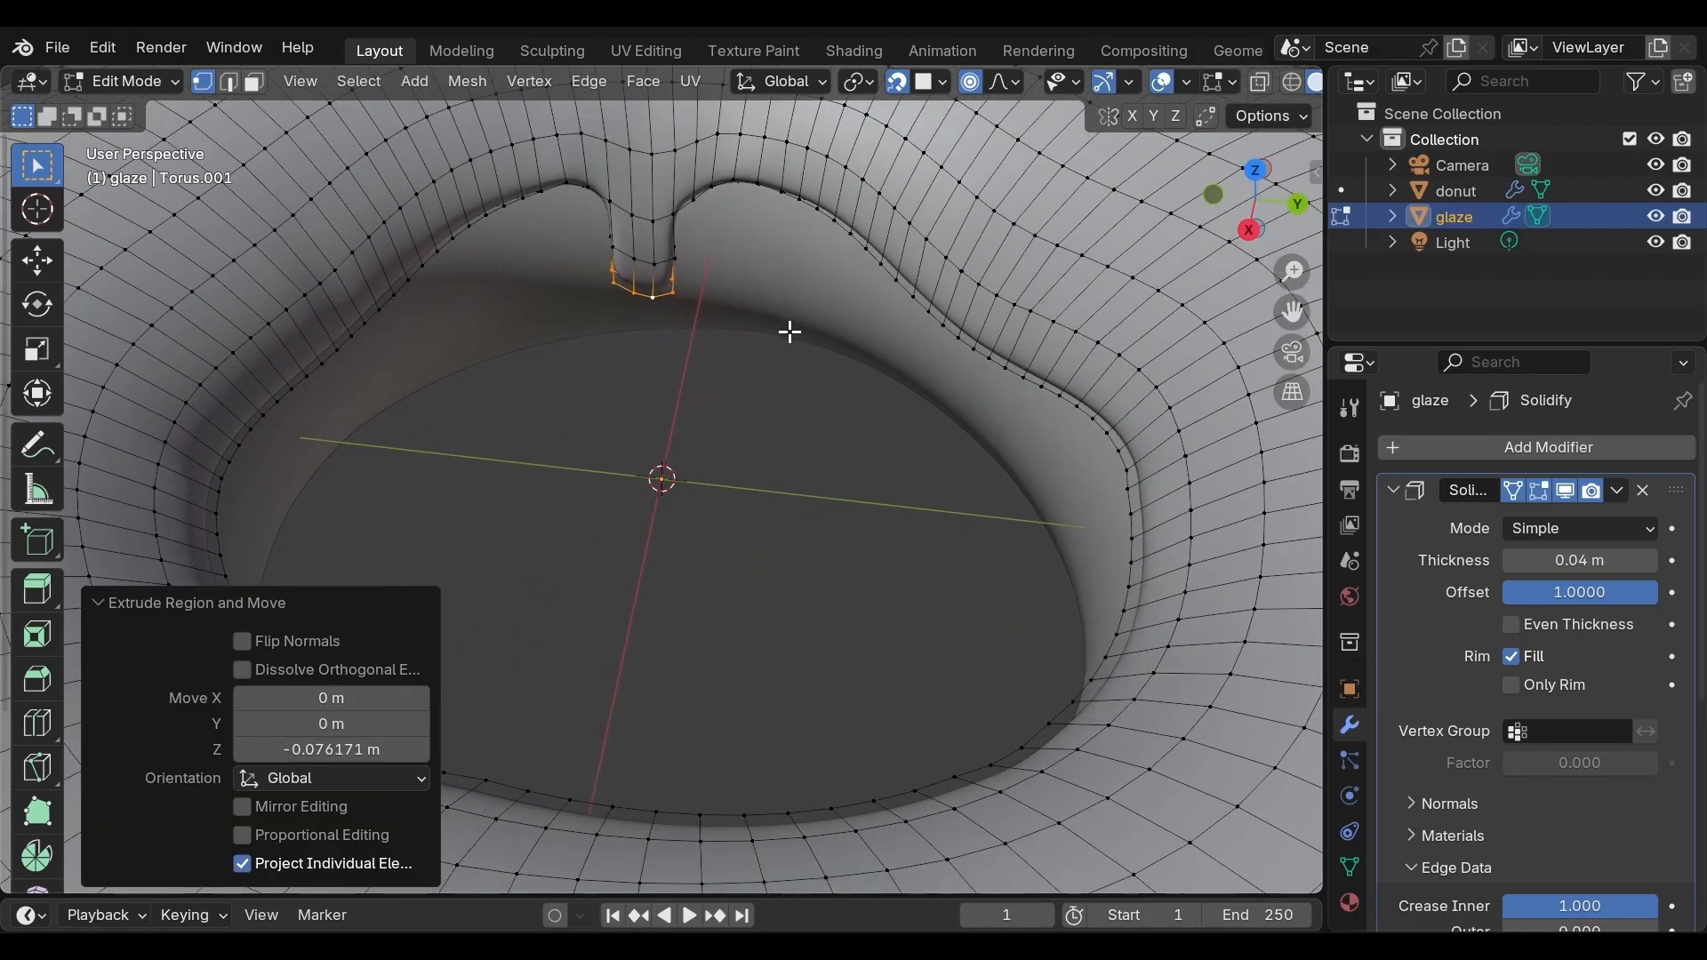
pyautogui.press('s')
pyautogui.scroll(-4, 775, 327)
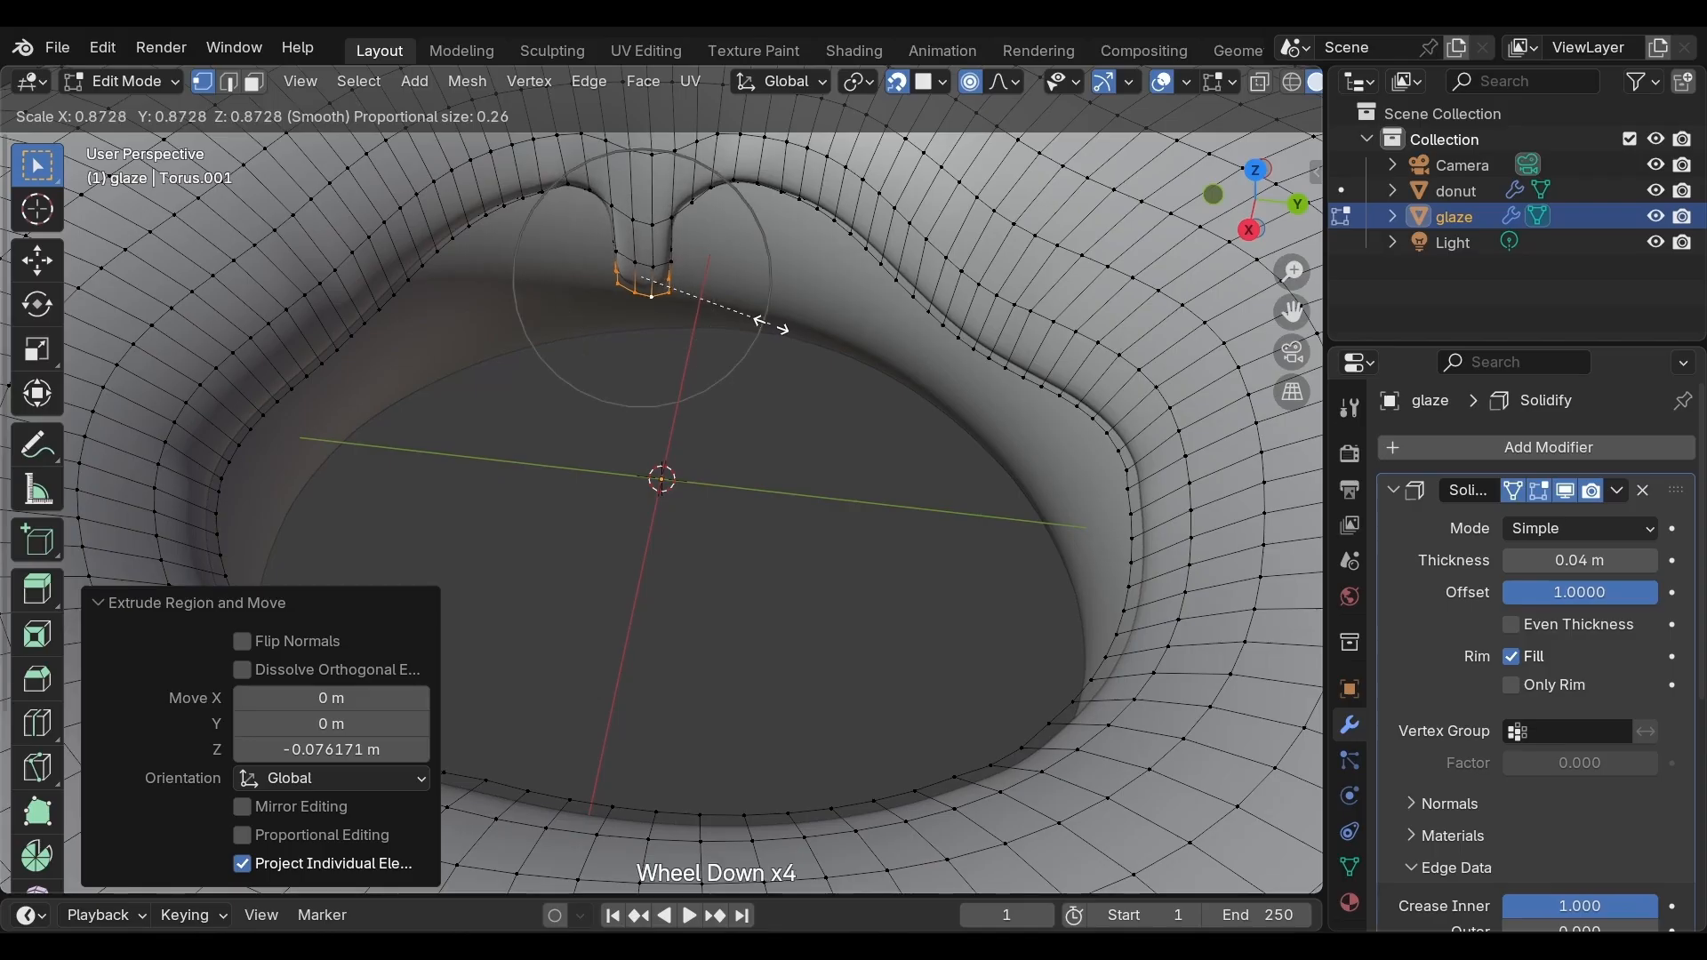
pyautogui.press('o')
pyautogui.press('s')
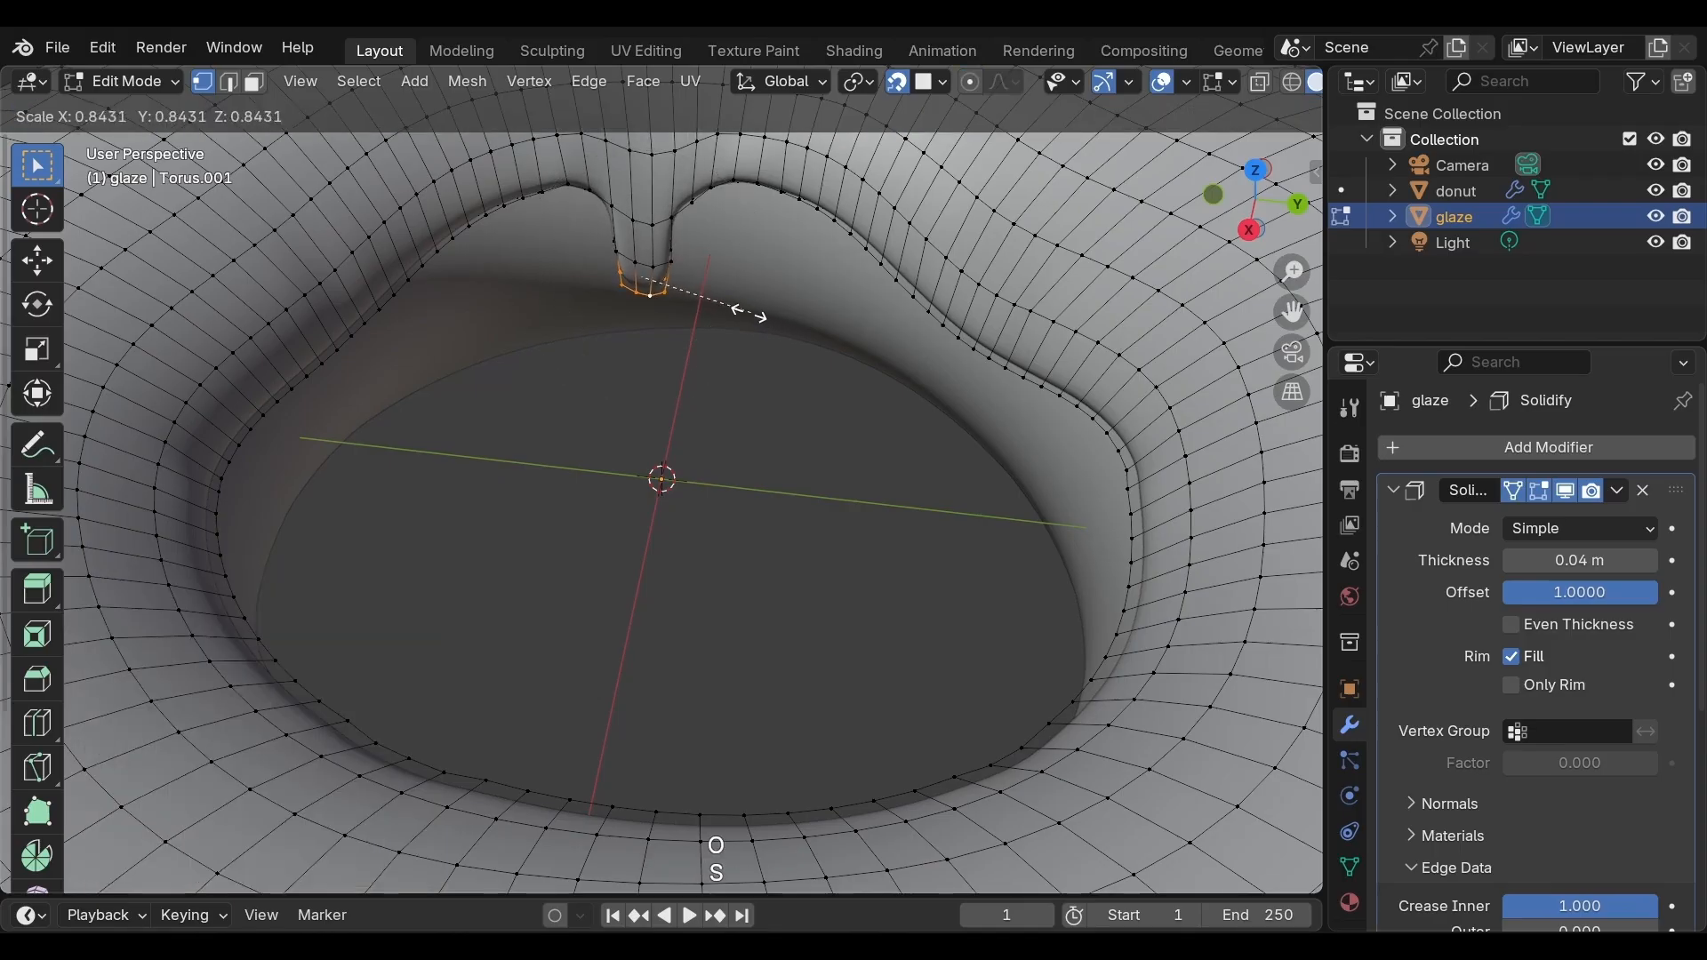
pyautogui.click(750, 292)
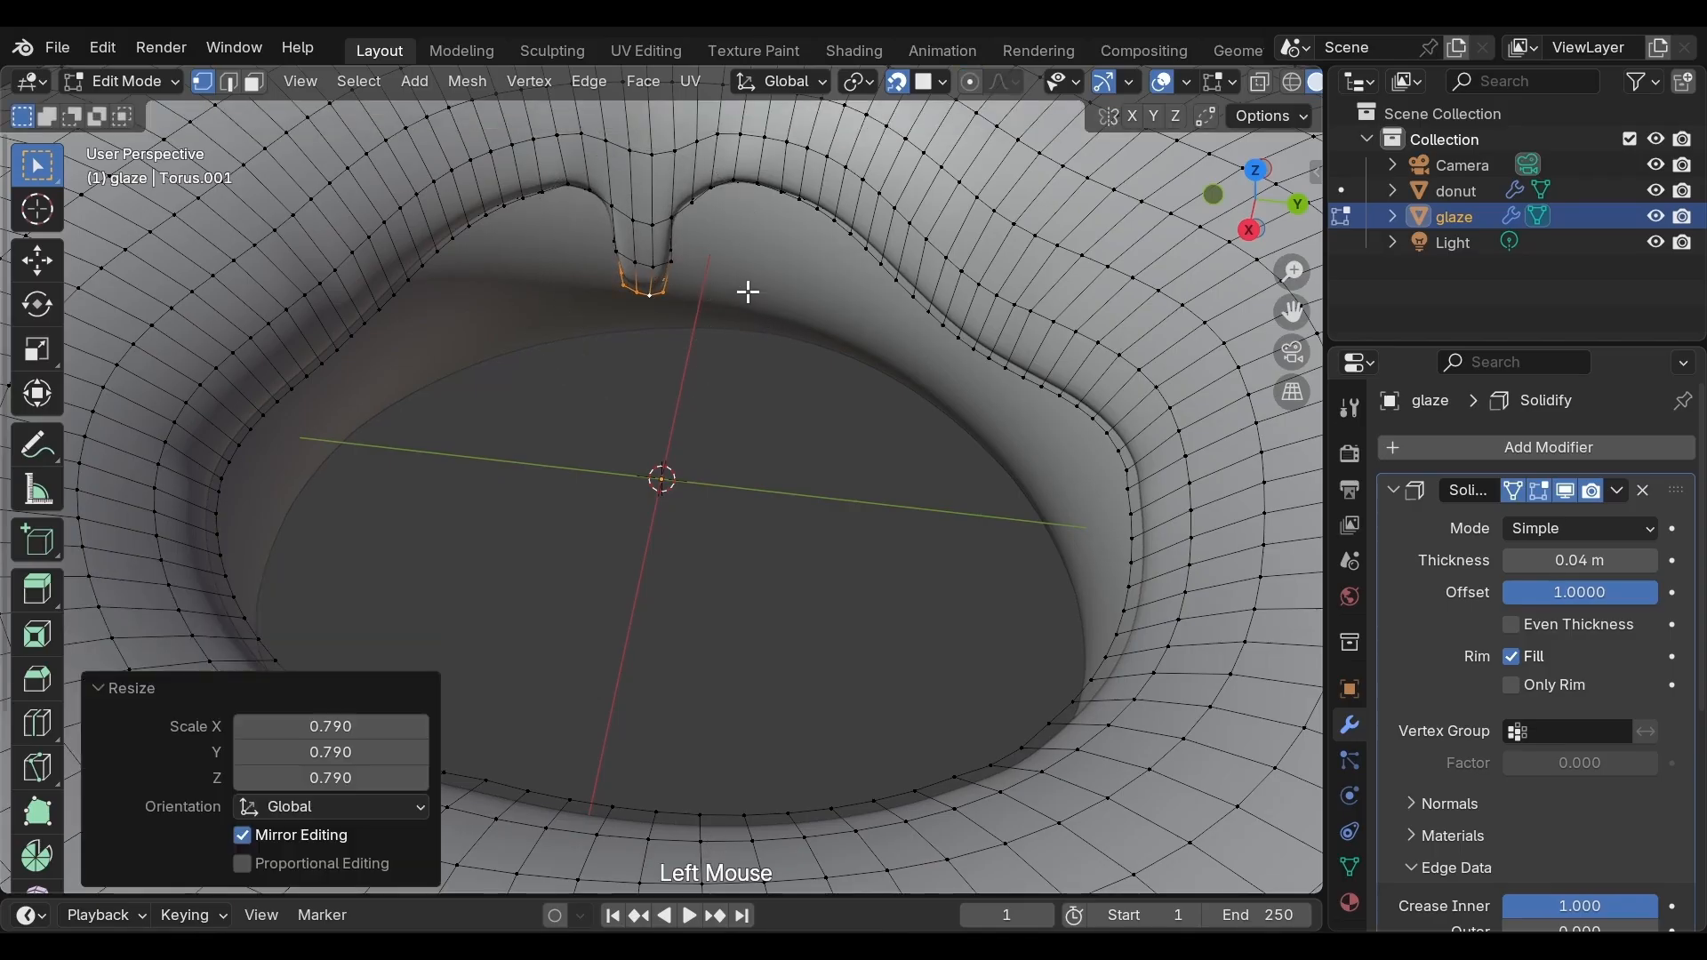
# Select another group of inner-edge vertices and move them down about 0.029 m along Z
pyautogui.moveTo(747, 285); pyautogui.dragTo(543, 248, button='middle')
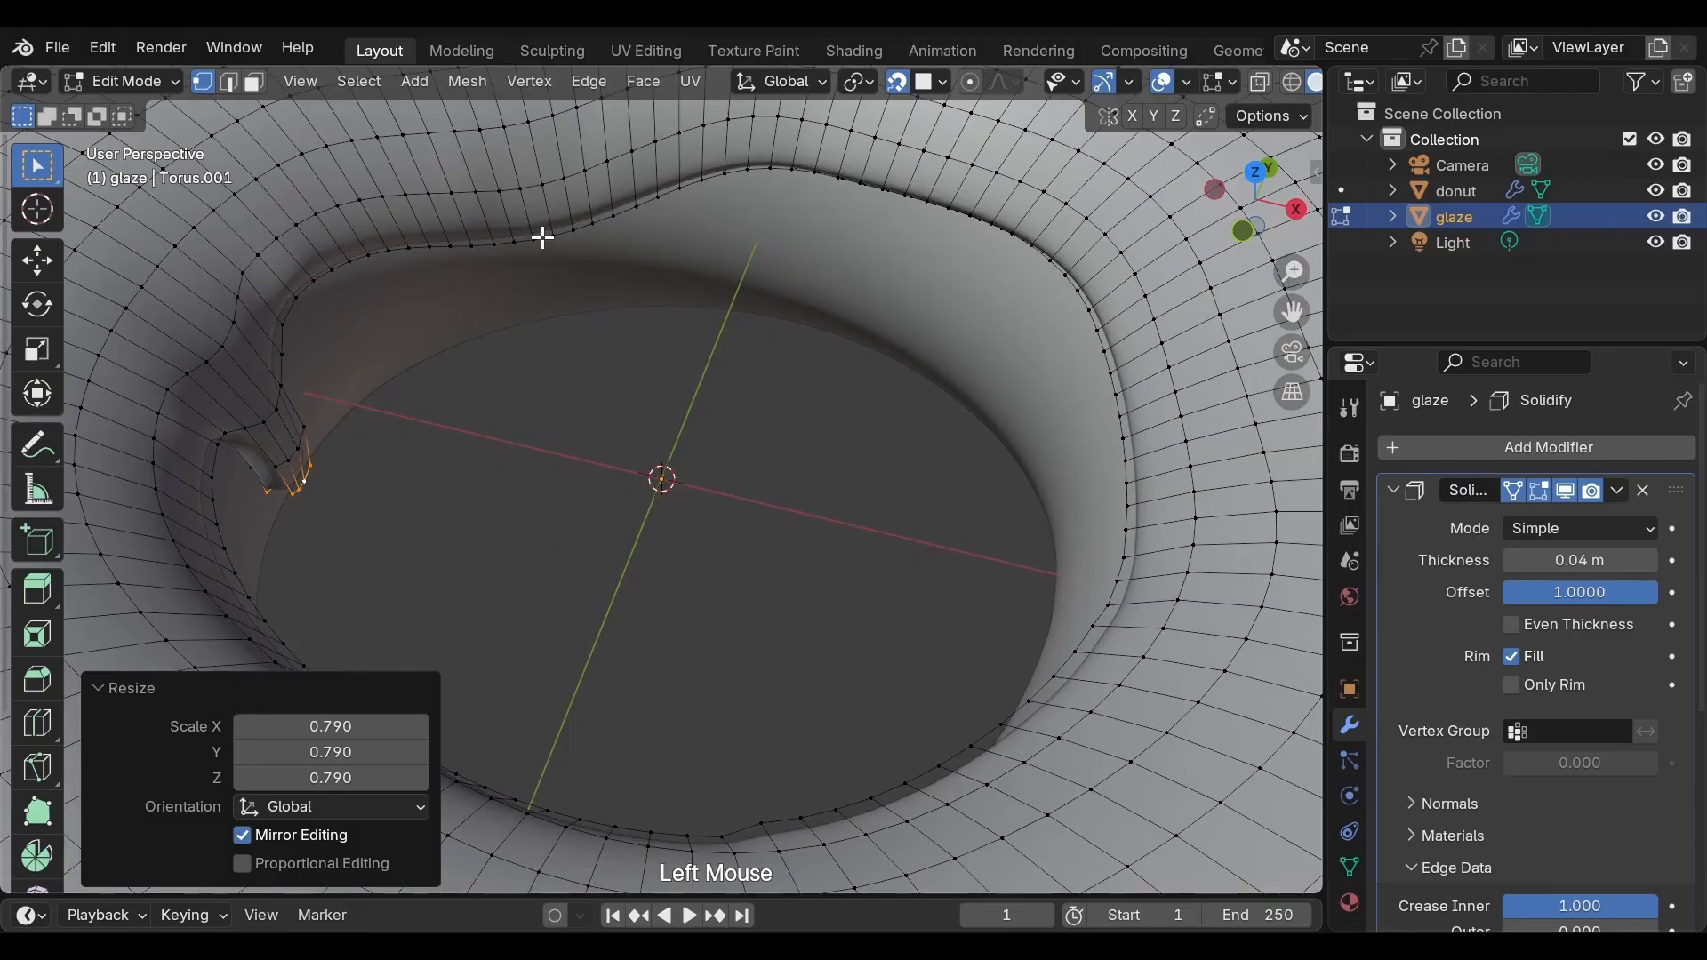
pyautogui.click(544, 238)
pyautogui.keyDown('shift'); pyautogui.click(574, 233); pyautogui.keyUp('shift')
pyautogui.keyDown('shift'); pyautogui.click(557, 237); pyautogui.keyUp('shift')
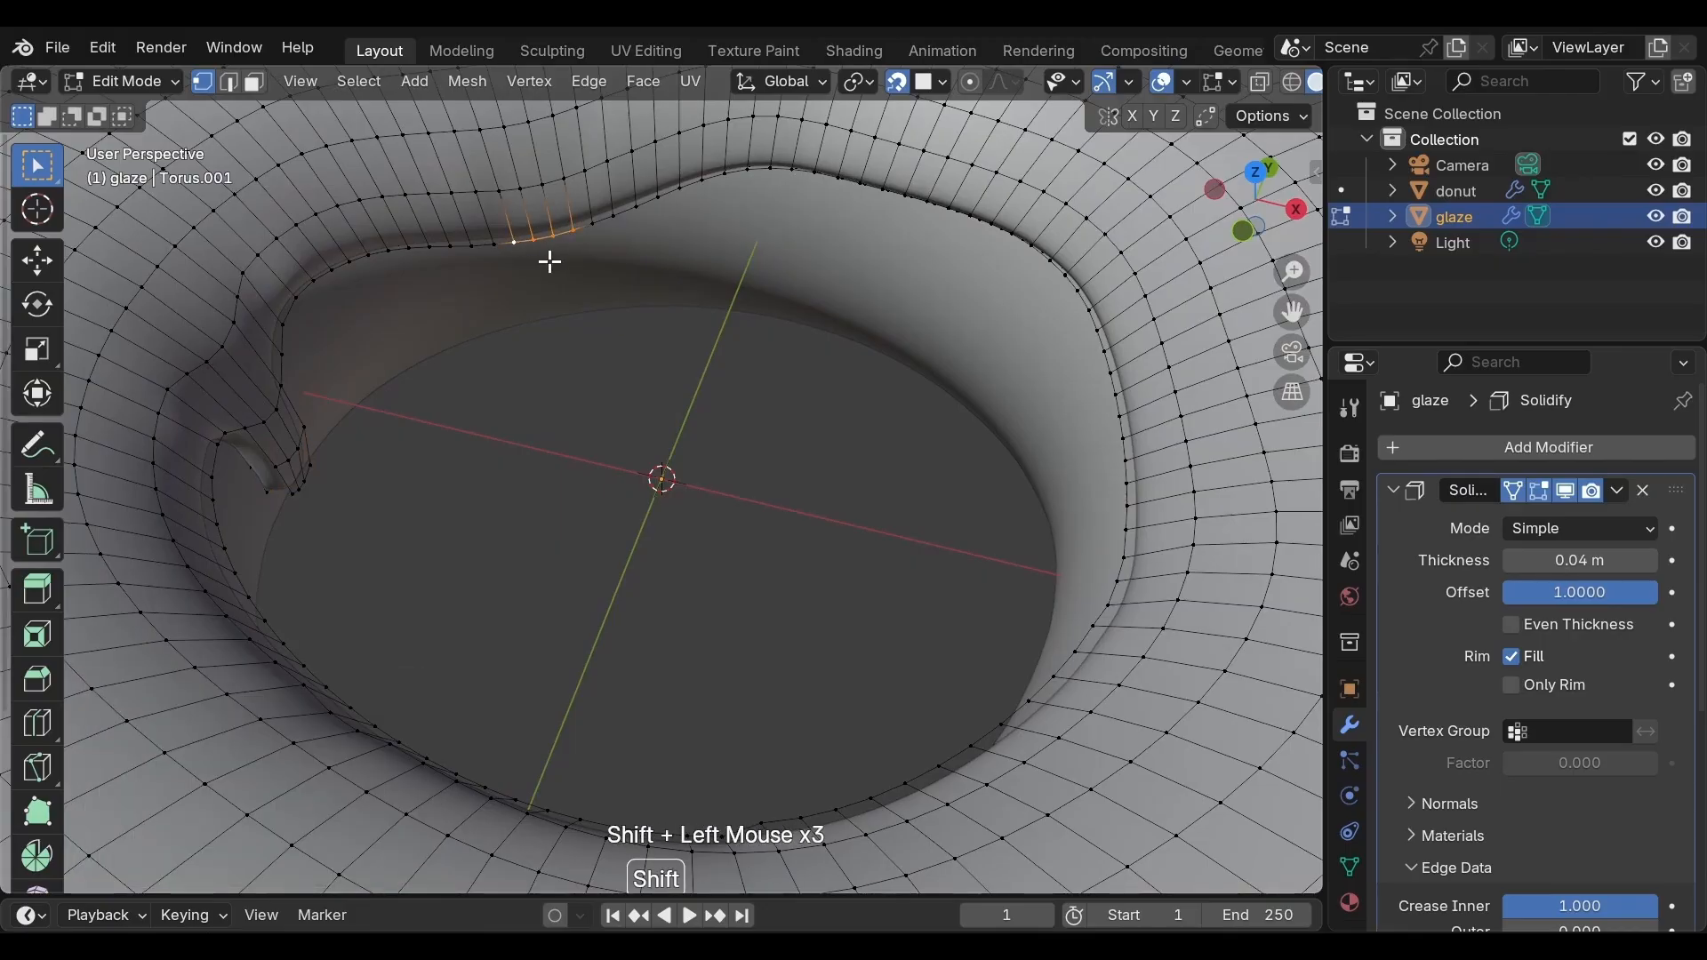
pyautogui.press('g')
pyautogui.press('z')
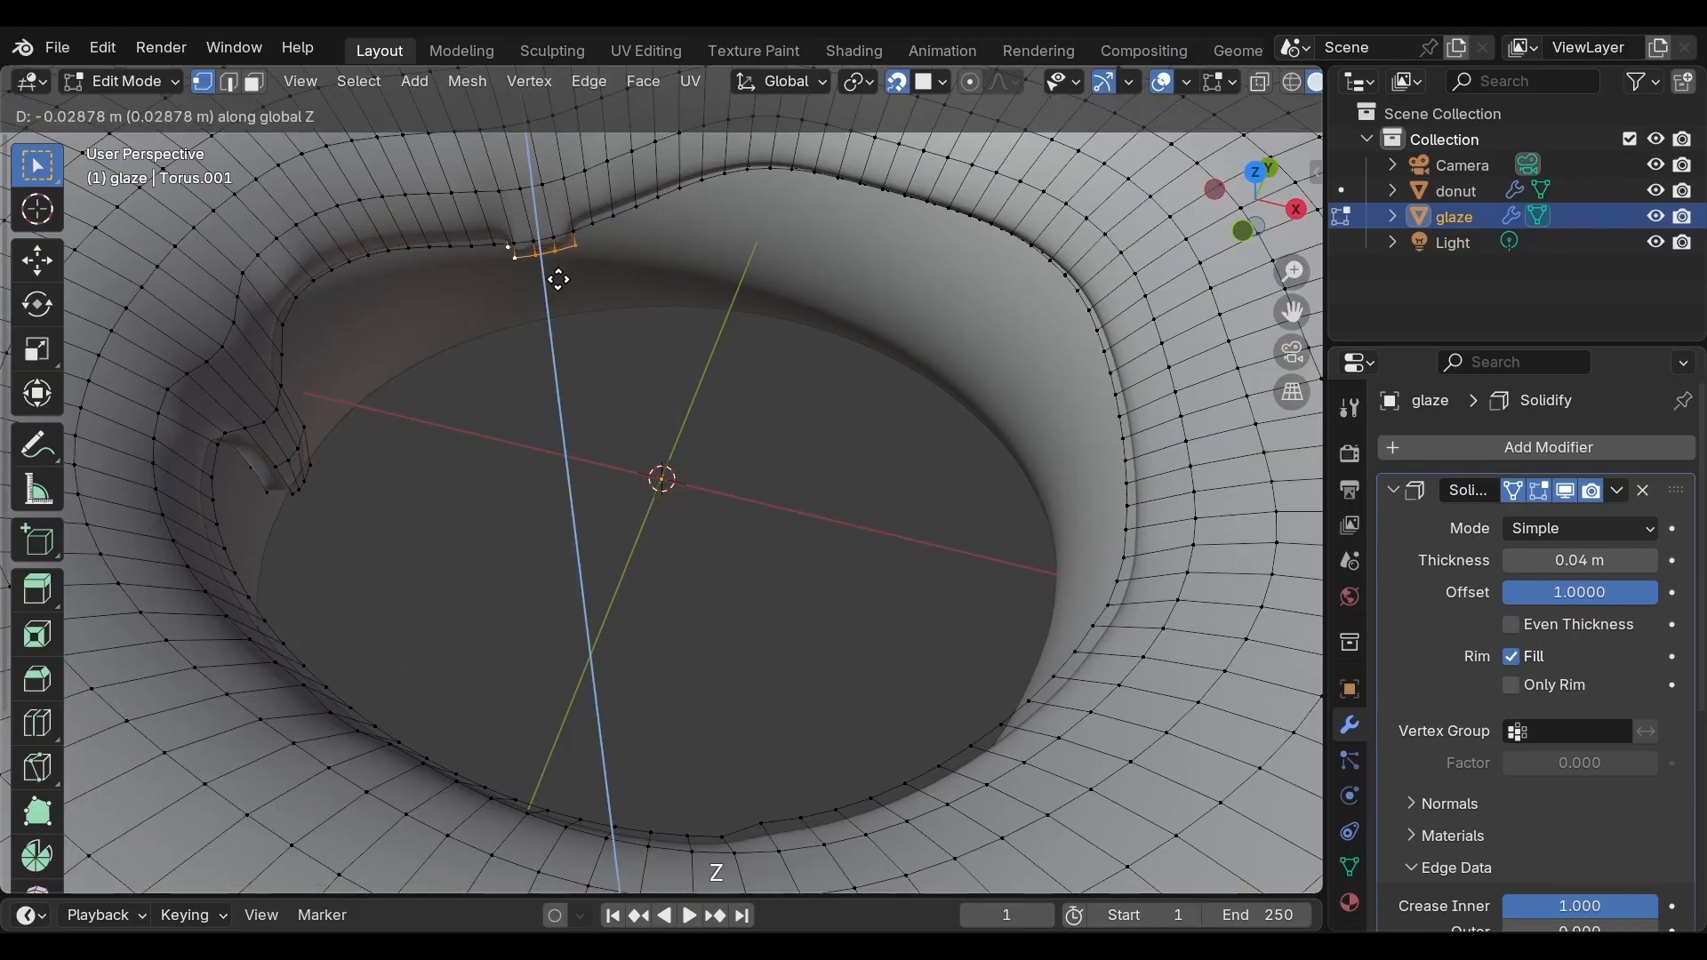
pyautogui.click(561, 285)
# Extrude the selected vertices down about 0.067 m along Z and scale the tip to 0.882
pyautogui.press('e')
pyautogui.press('z')
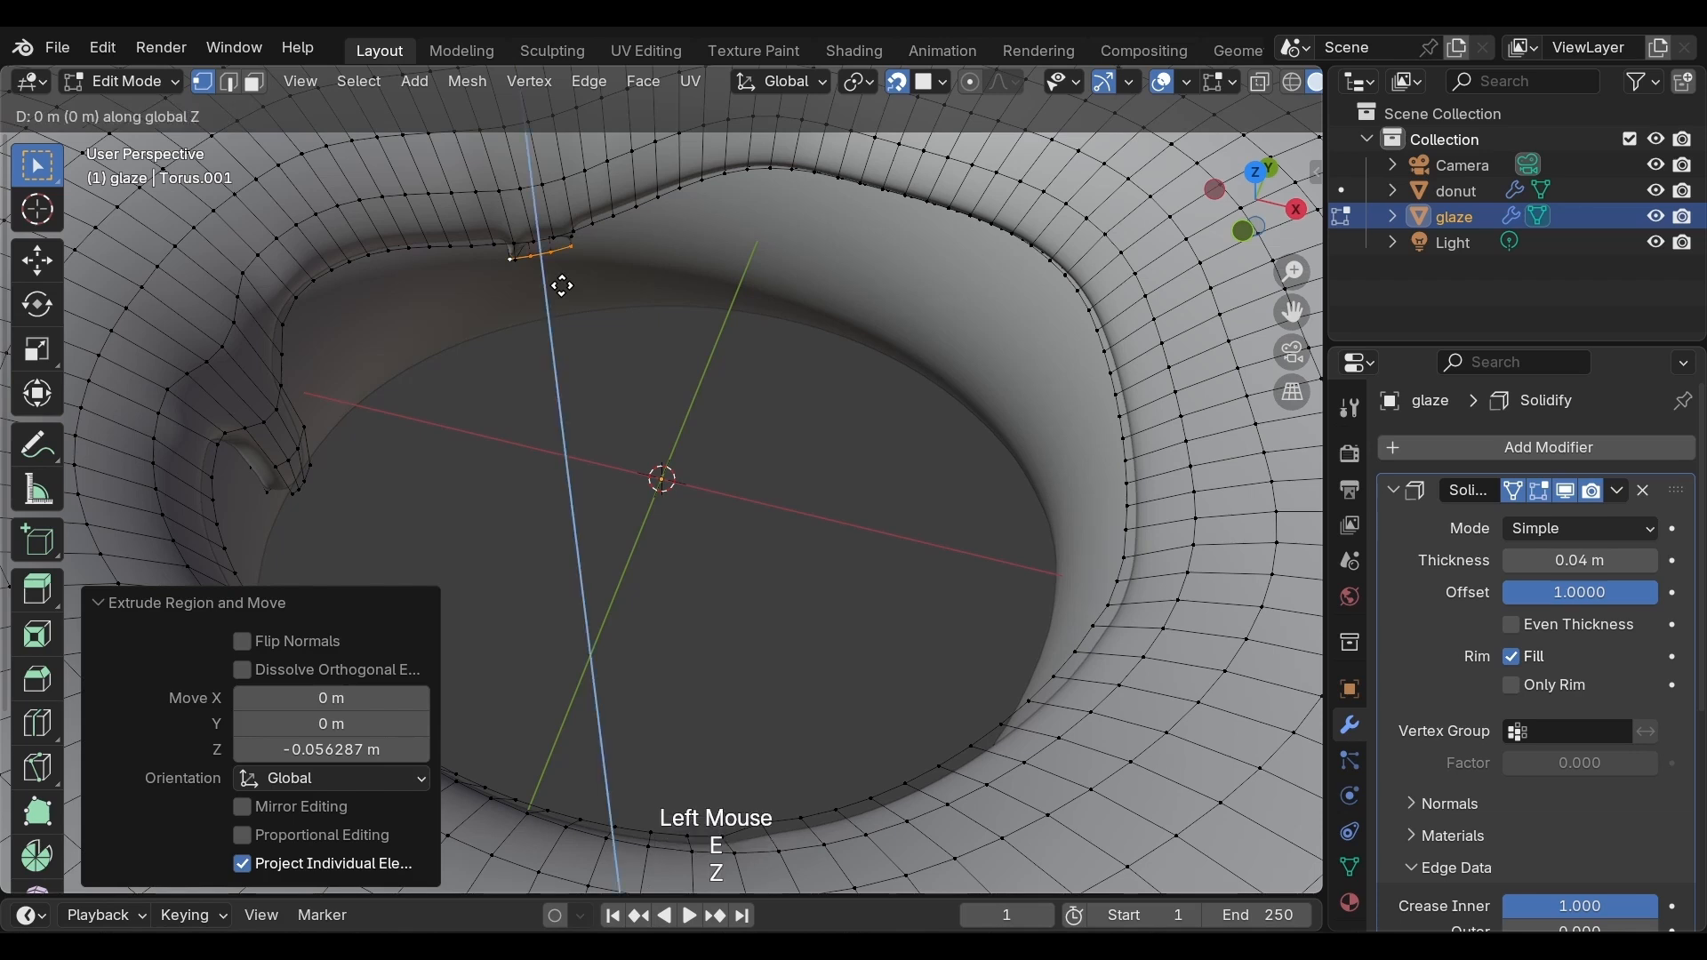
pyautogui.click(569, 315)
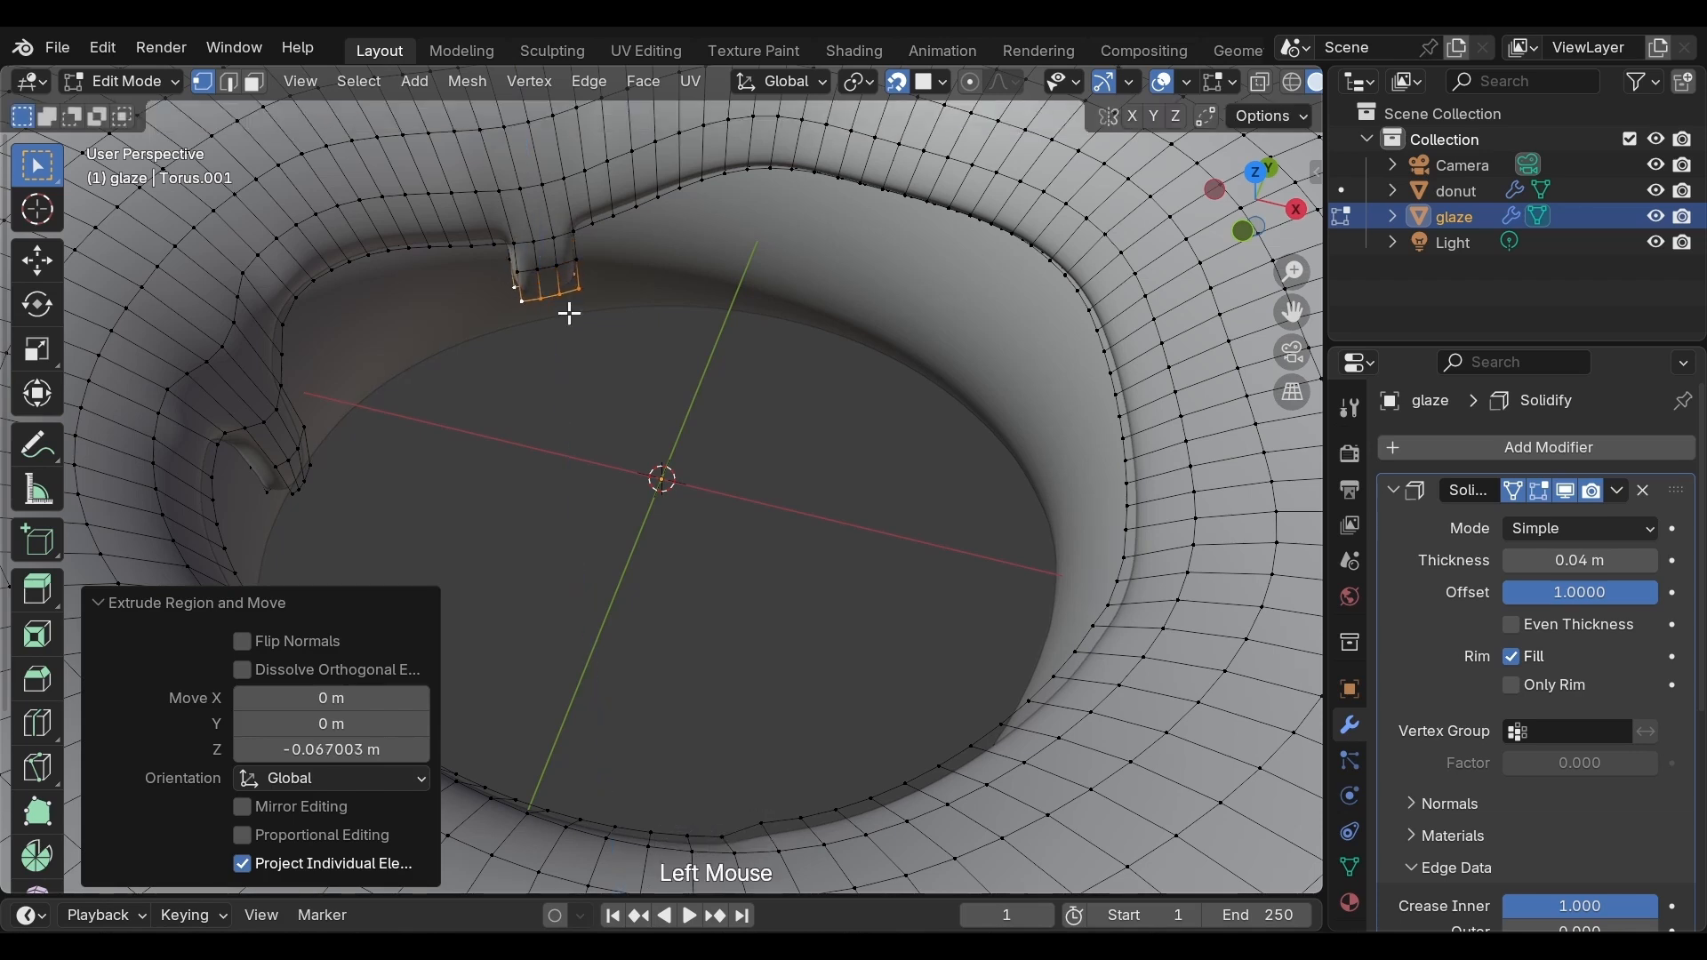
pyautogui.press('s')
pyautogui.click(562, 311)
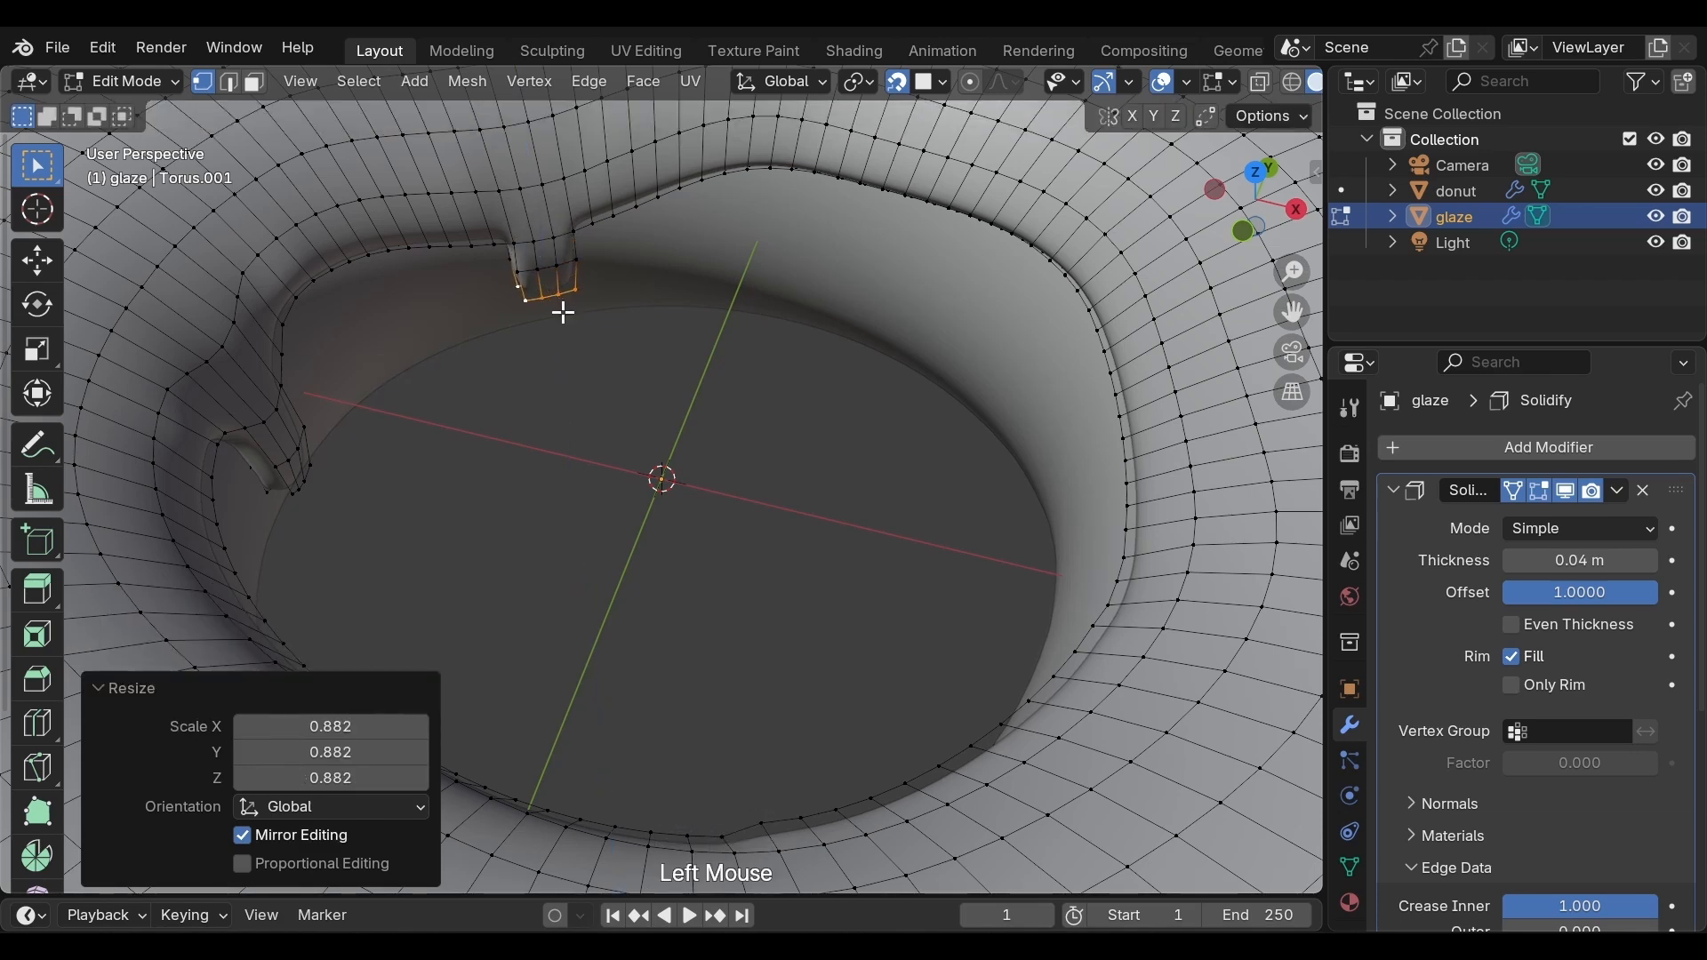
# Rescale the drip tip, finishing at 0.91 with proportional editing on at size 0.35
pyautogui.press('s')
pyautogui.click(560, 313)
pyautogui.press('o')
pyautogui.press('s')
pyautogui.scroll(-3, 555, 307)
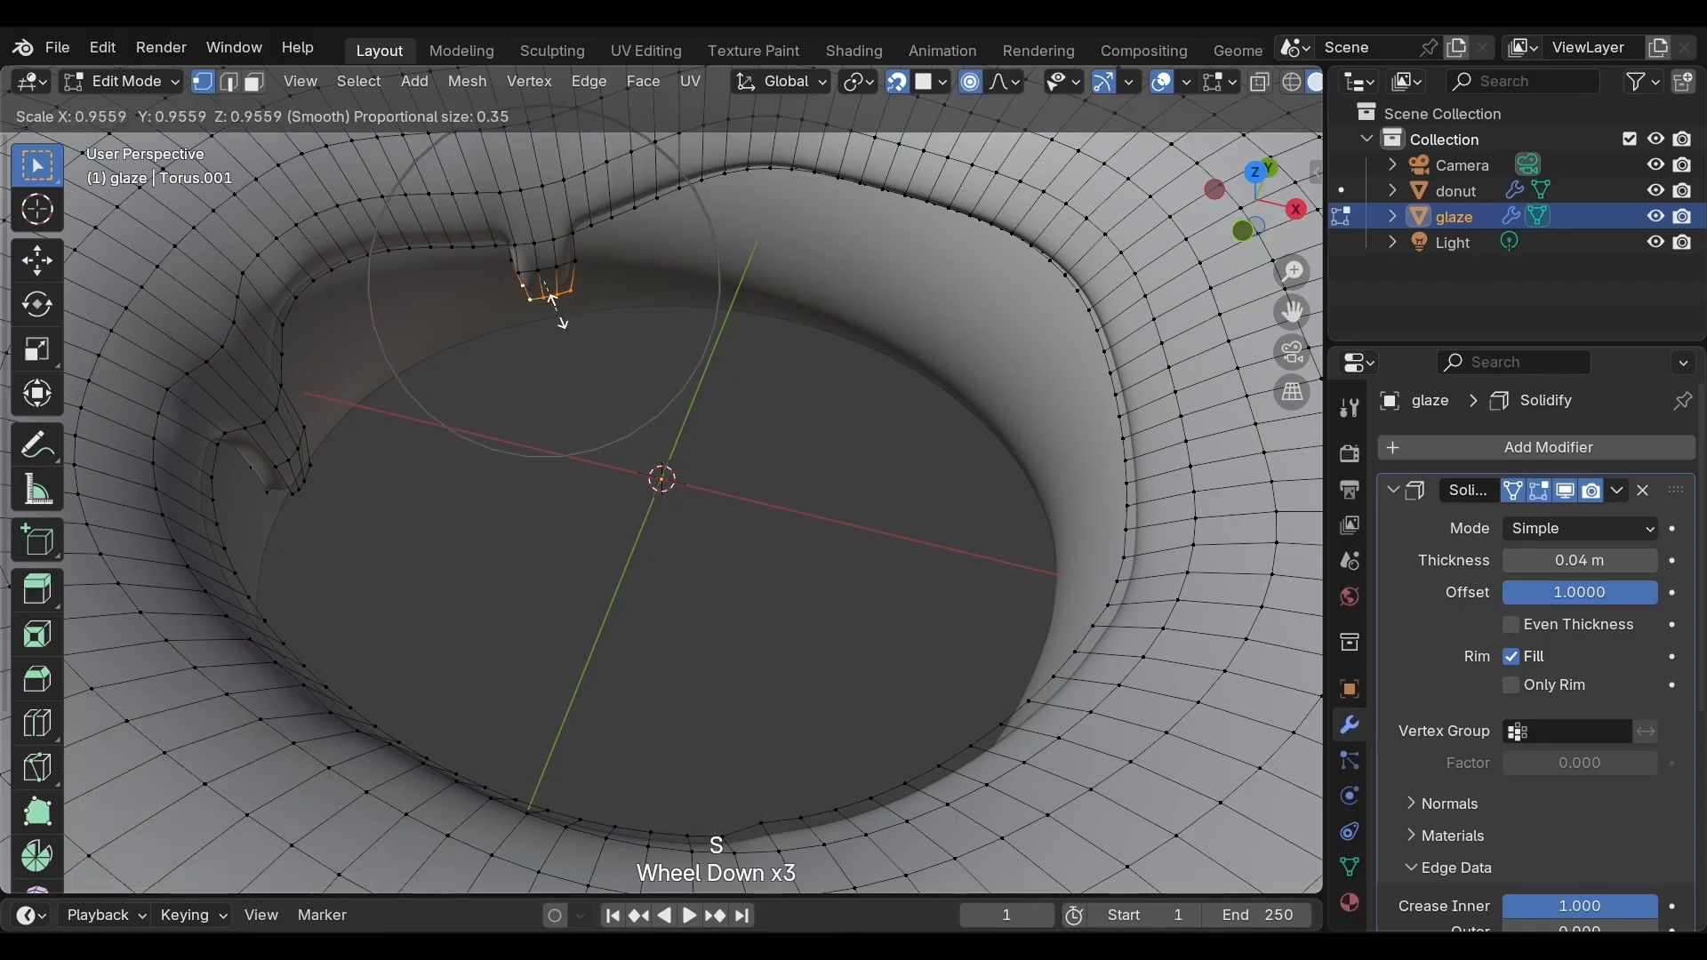
pyautogui.click(553, 300)
# Move an inner-edge vertex on the far side slightly down and inward with proportional size 0.35
pyautogui.moveTo(564, 328); pyautogui.dragTo(709, 233, button='middle')
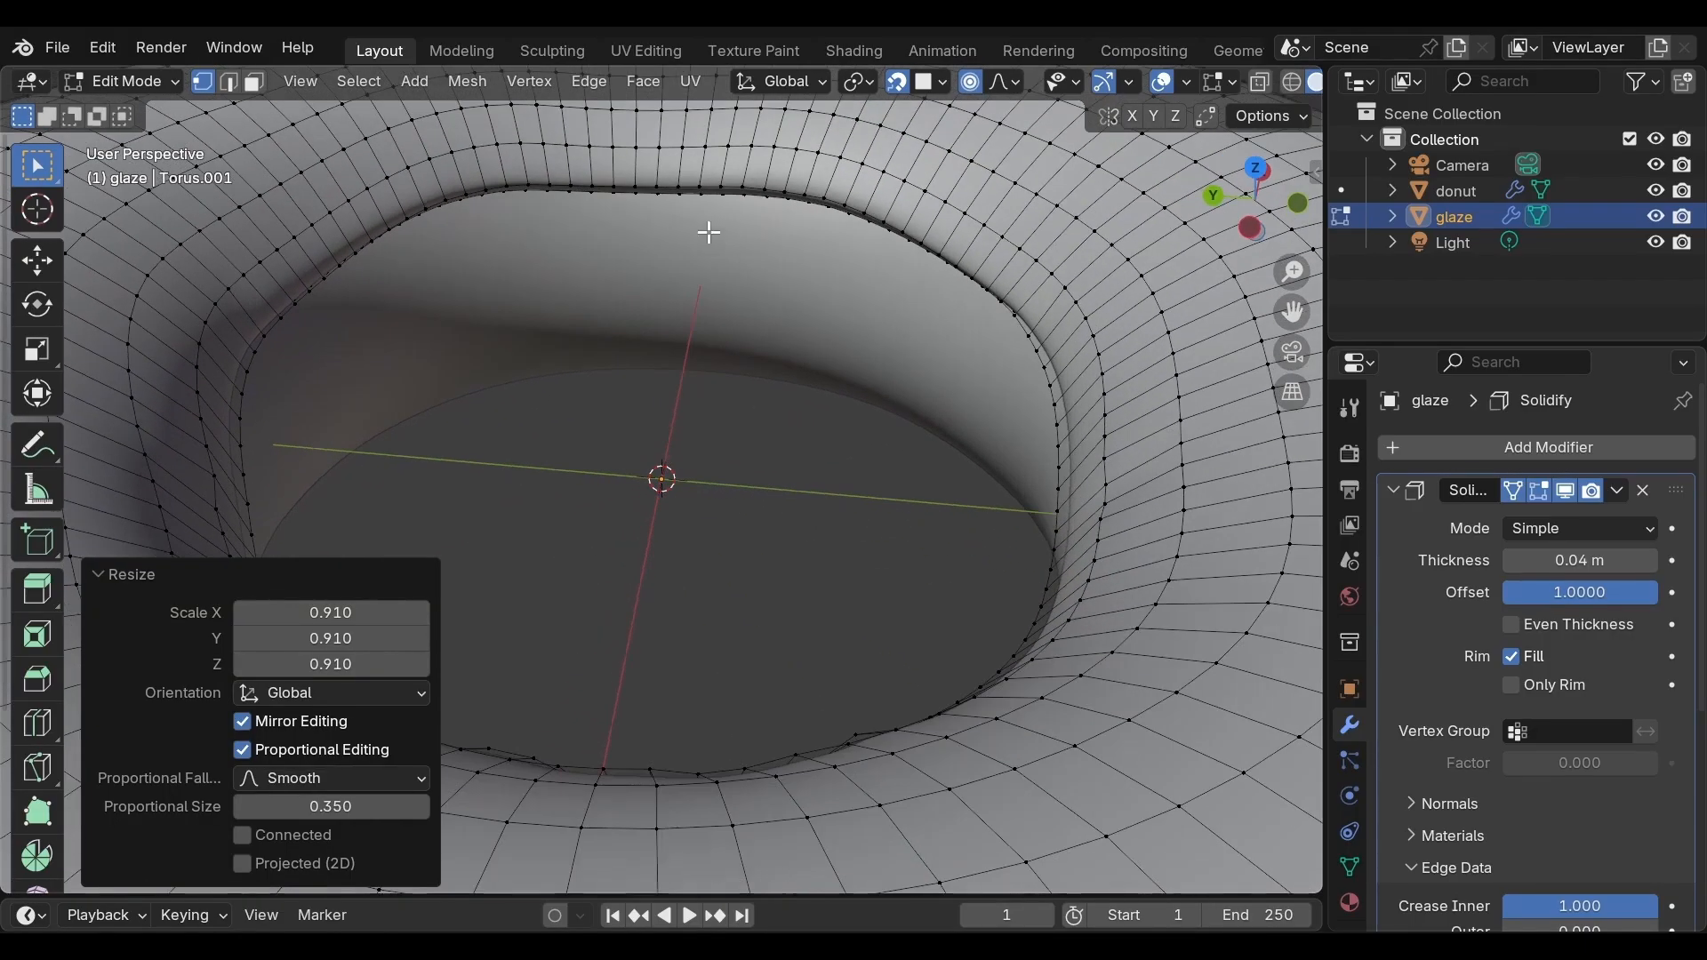
pyautogui.click(632, 186)
pyautogui.press('g')
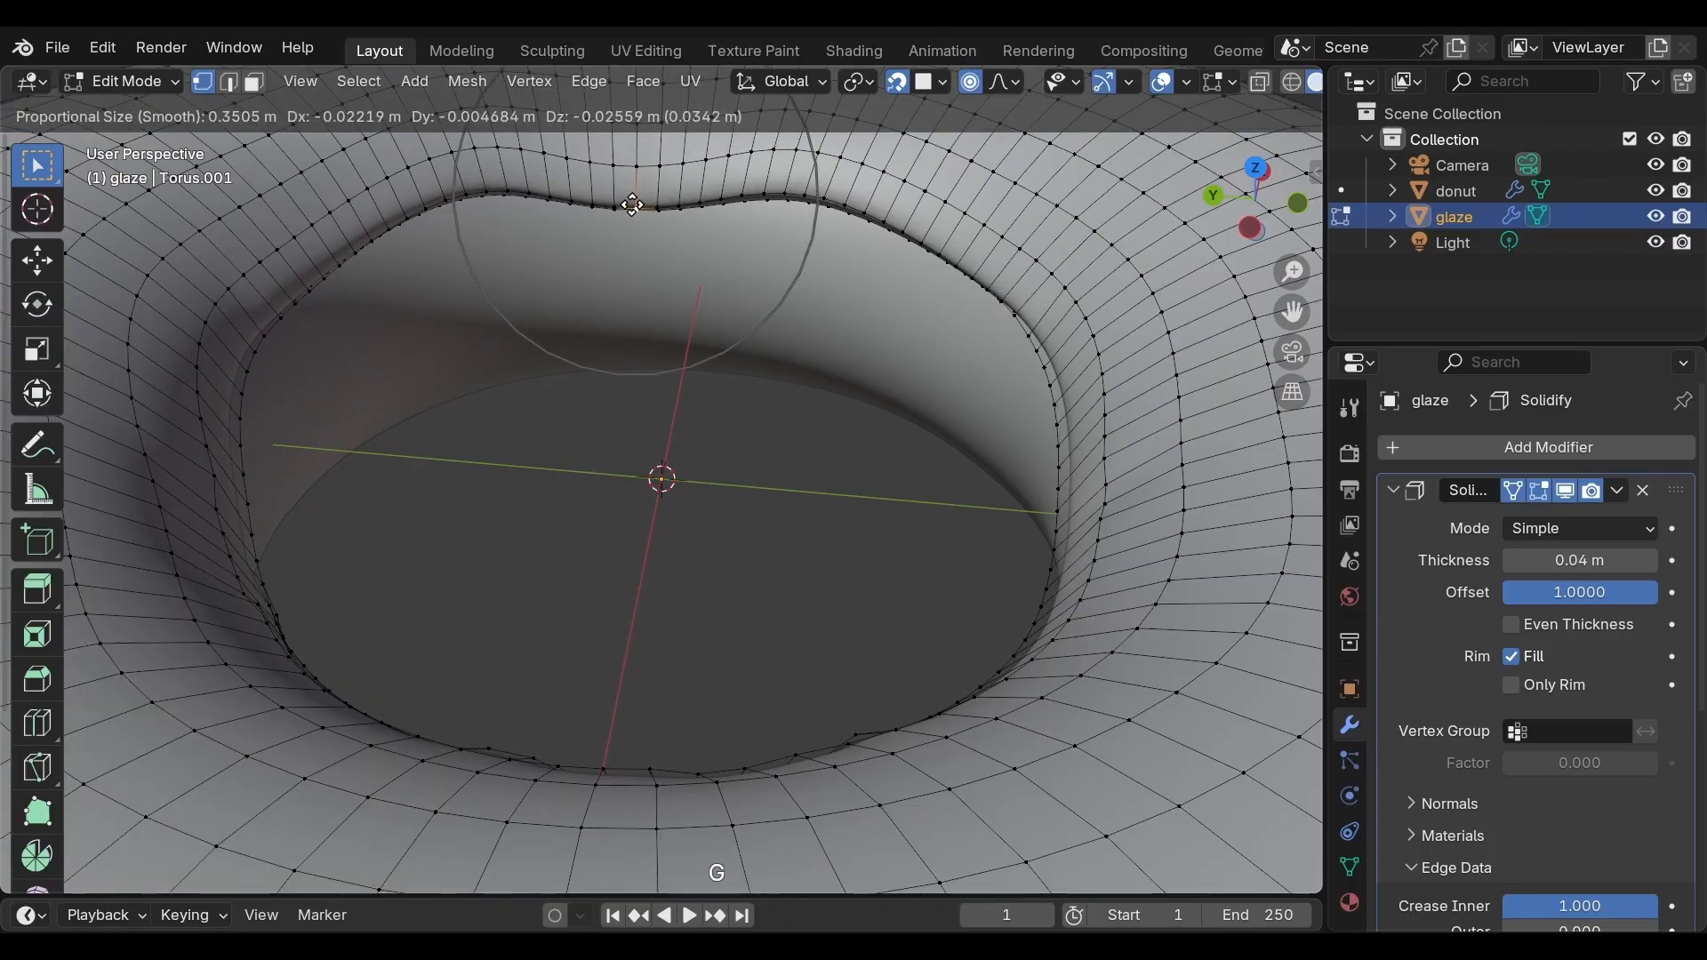
pyautogui.click(632, 205)
# Select four adjacent inner-edge vertices on the far side and extrude them down twice along Z, about 0.081 m and 0.083 m
pyautogui.click(616, 210)
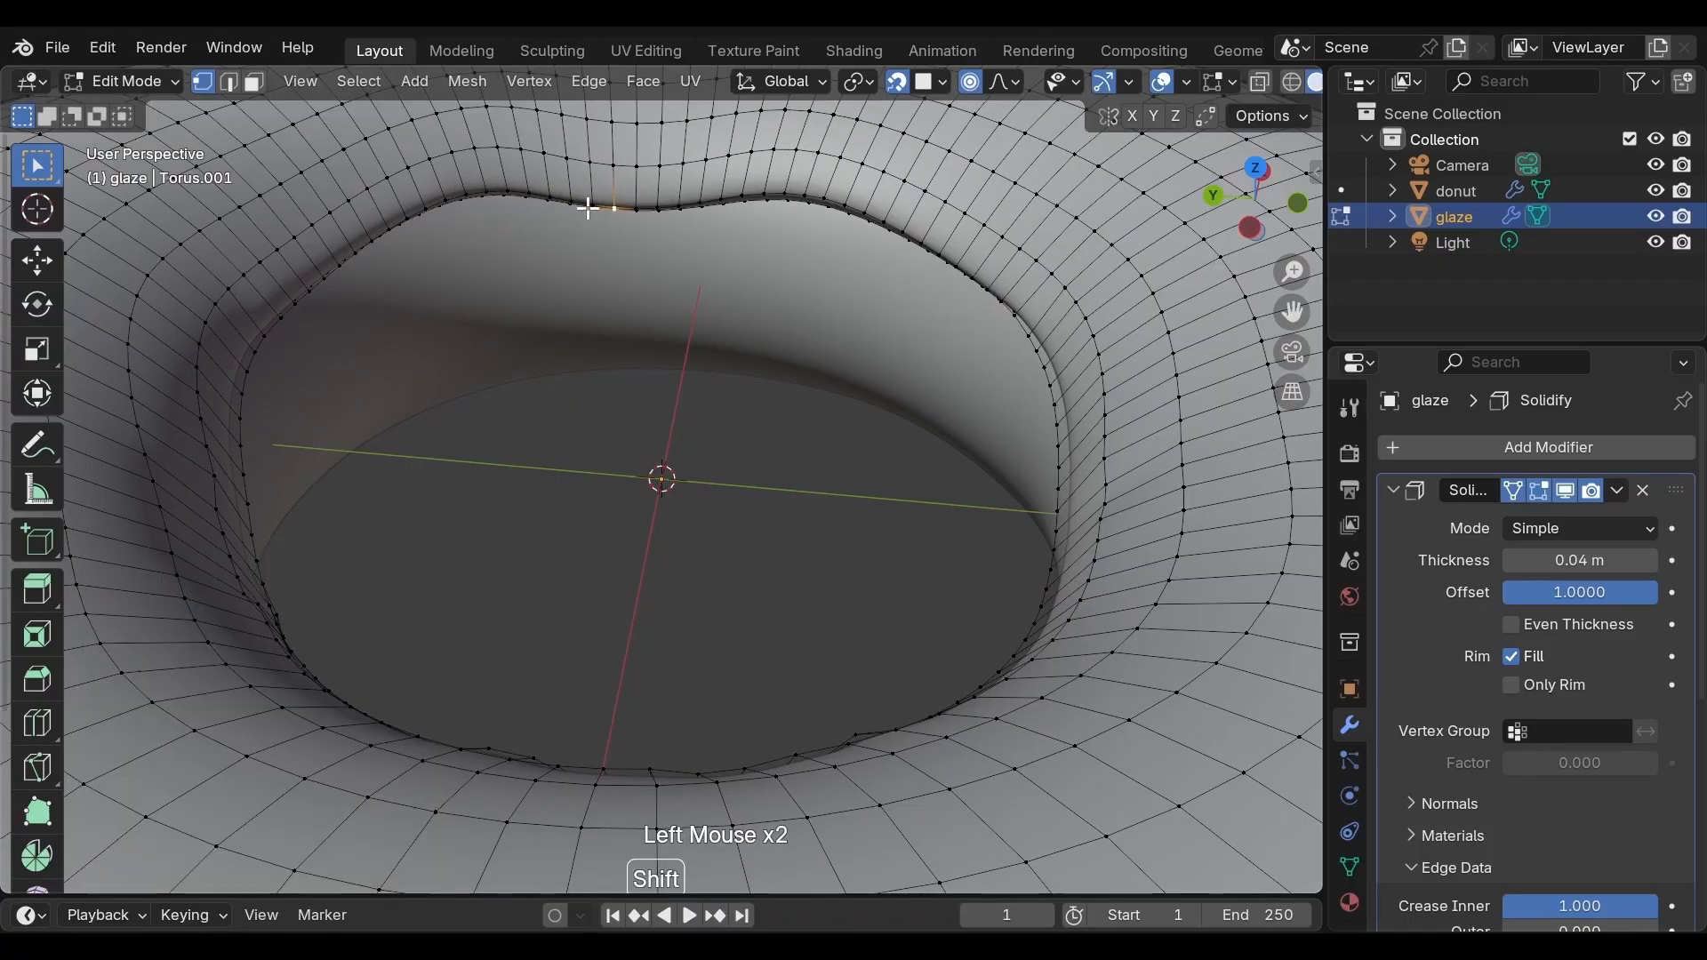
pyautogui.keyDown('shift'); pyautogui.click(592, 206); pyautogui.keyUp('shift')
pyautogui.keyDown('shift'); pyautogui.click(617, 207); pyautogui.keyUp('shift')
pyautogui.keyDown('shift'); pyautogui.click(642, 209); pyautogui.keyUp('shift')
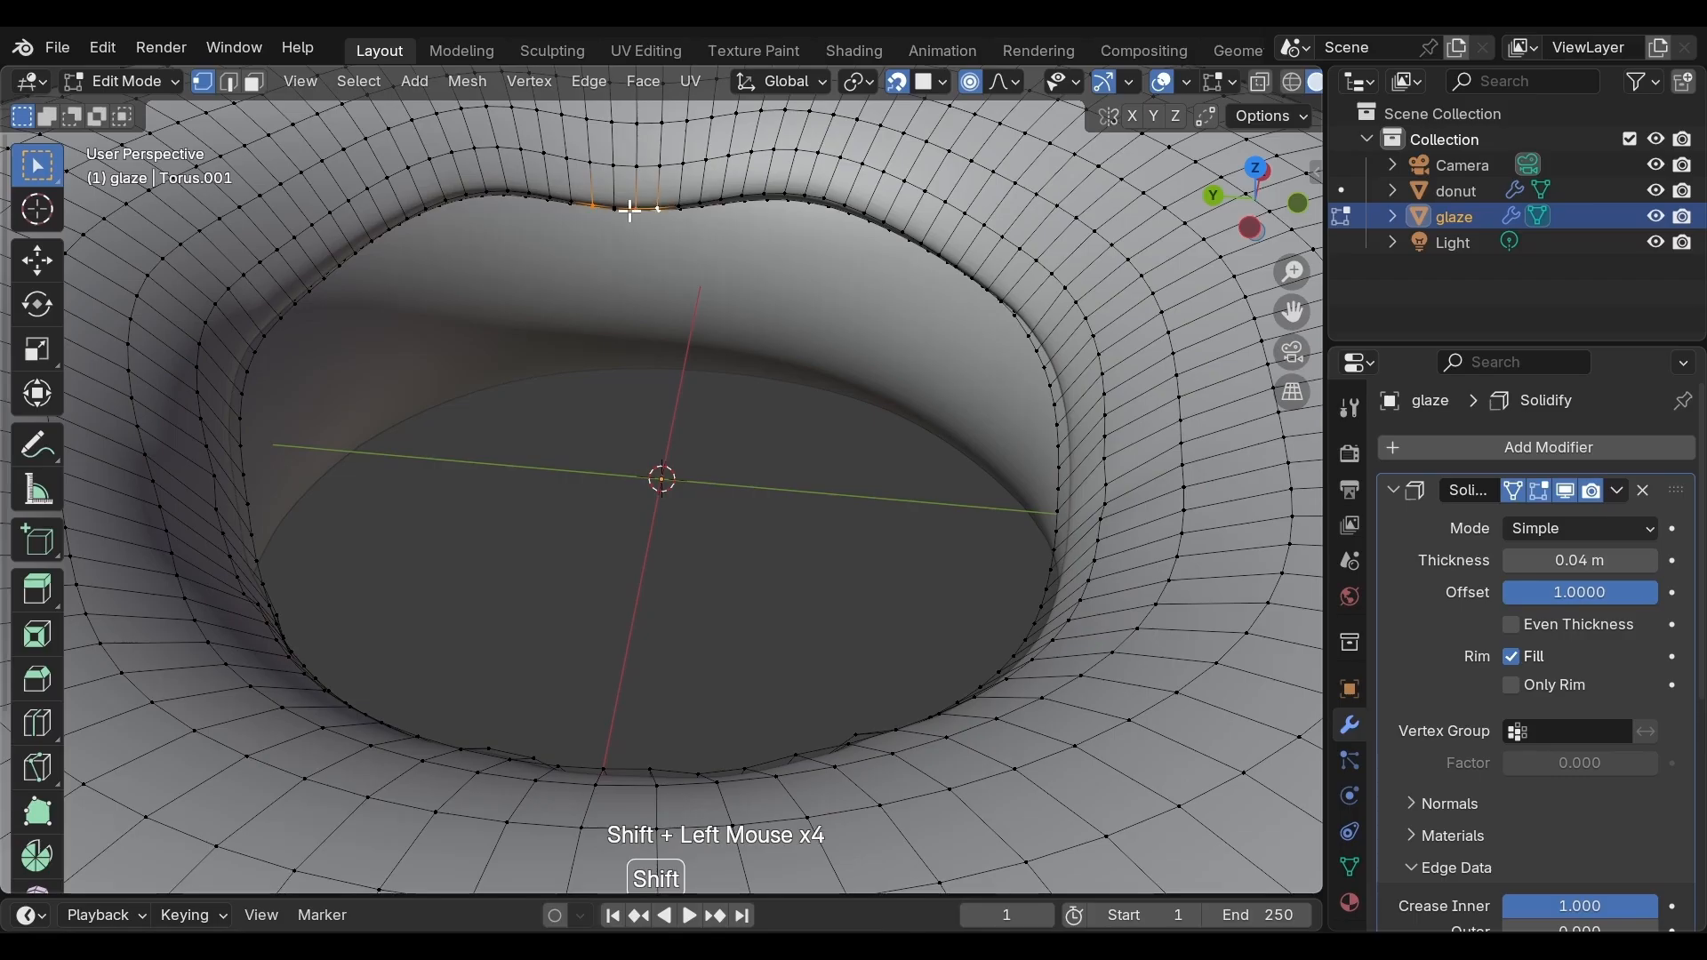
pyautogui.press('e')
pyautogui.press('z')
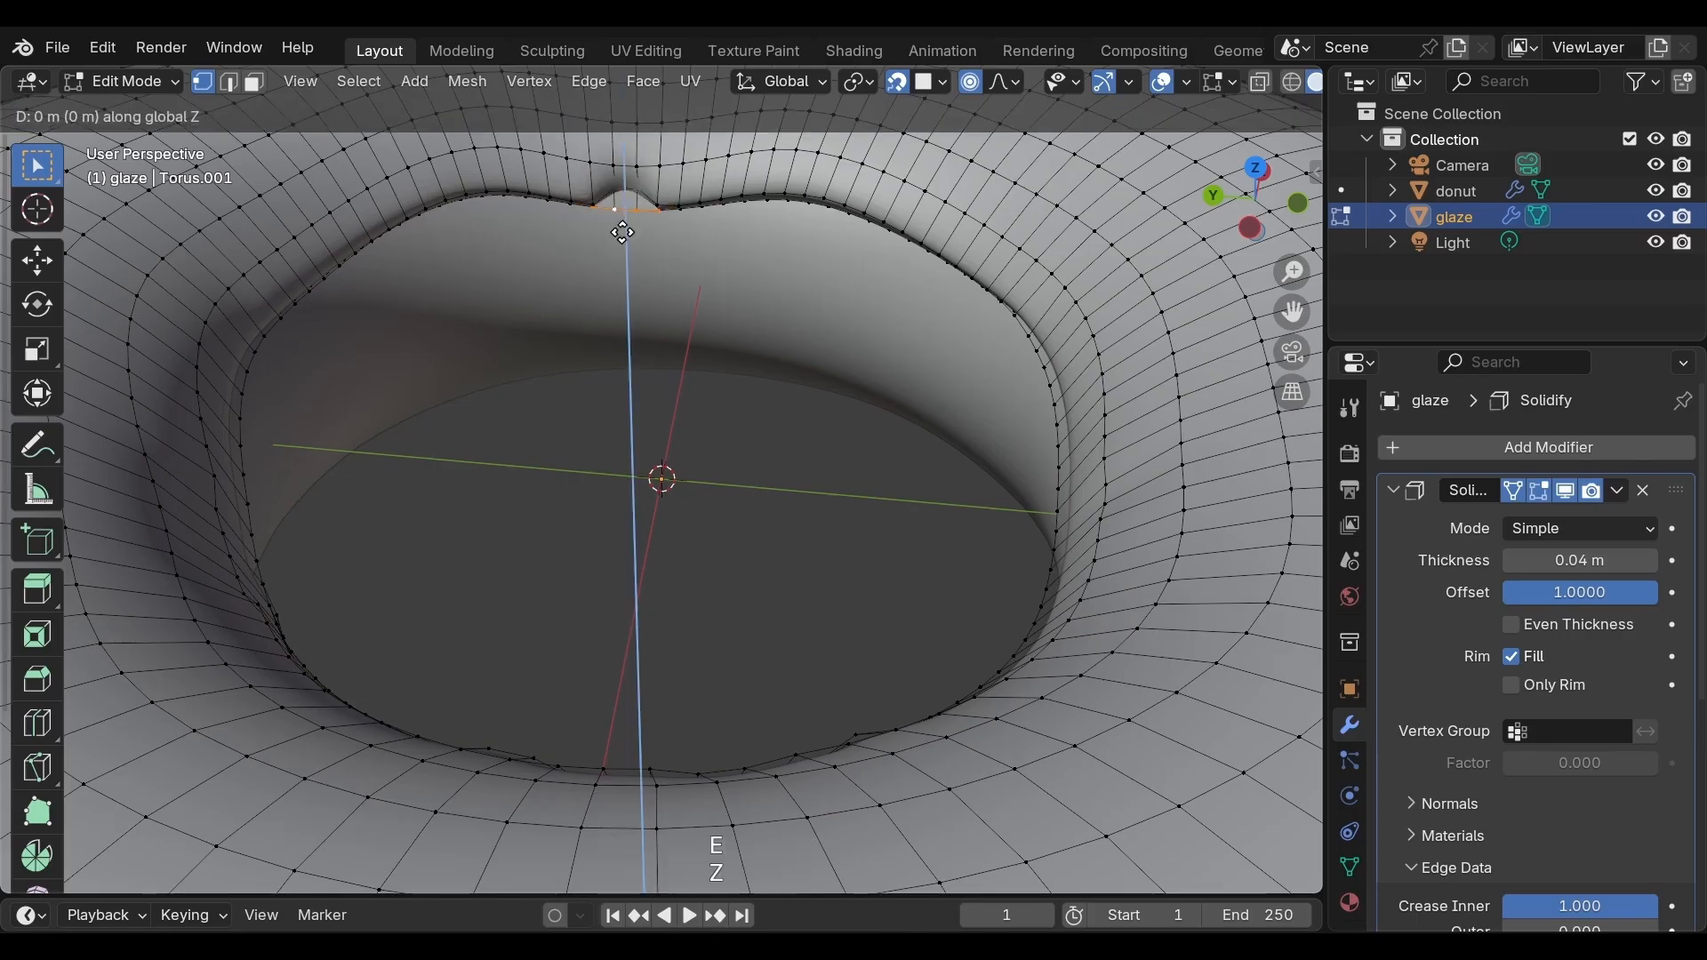
pyautogui.click(626, 260)
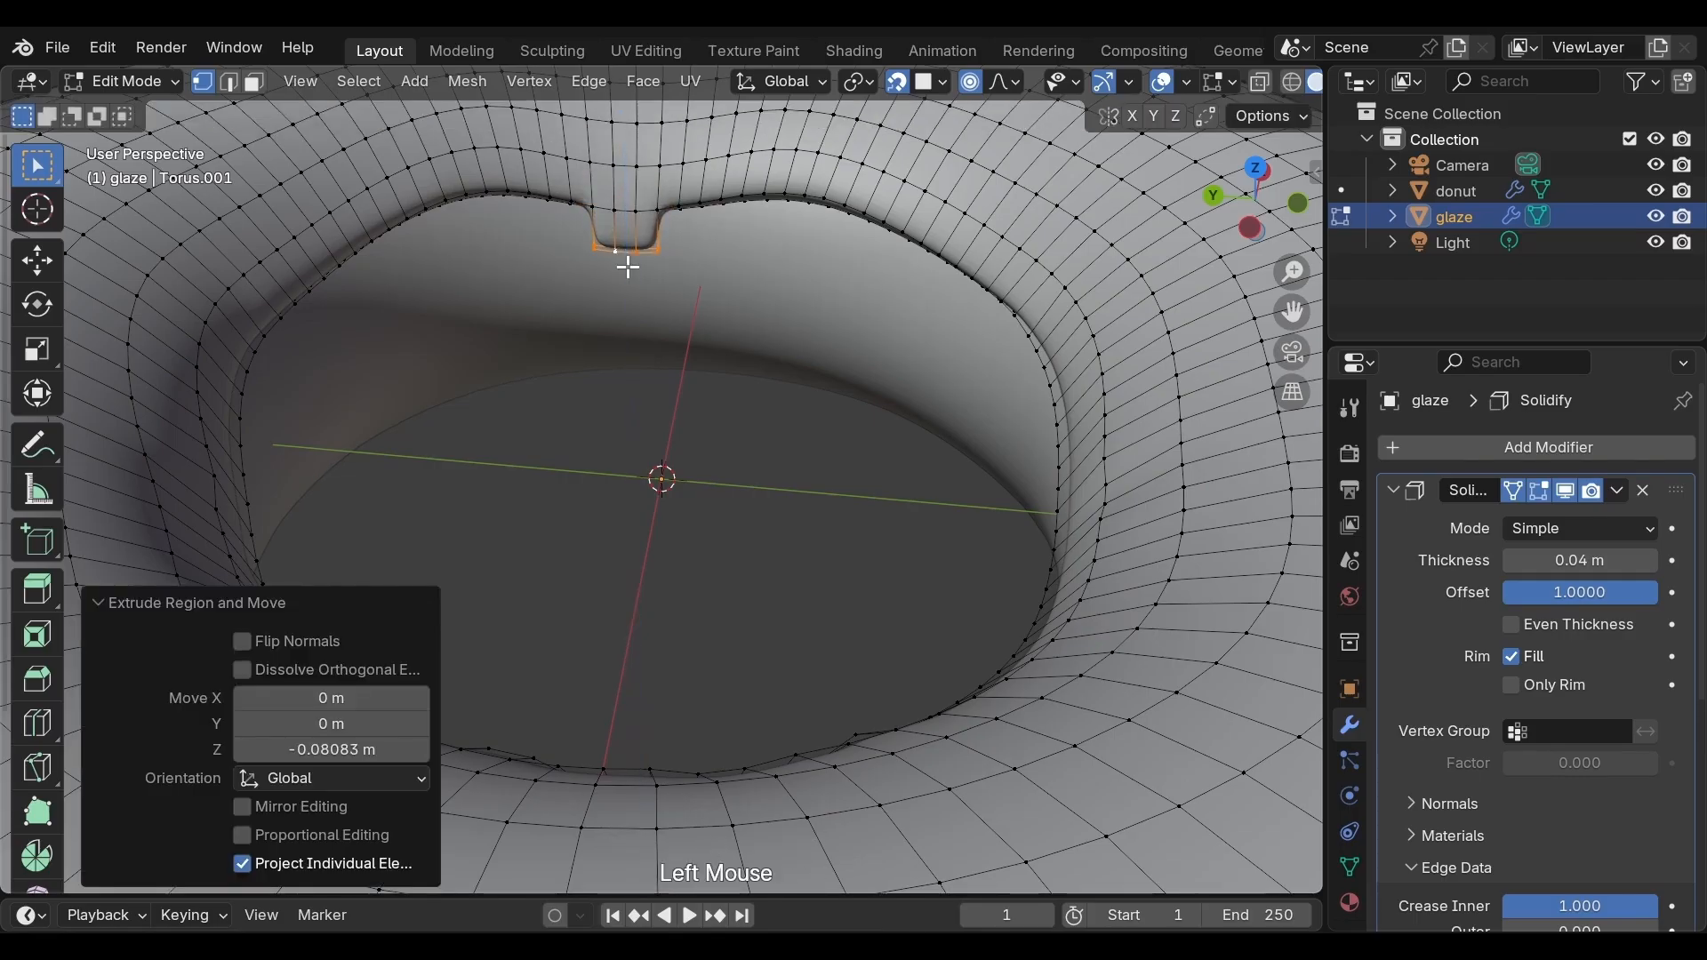
pyautogui.press('e')
pyautogui.press('z')
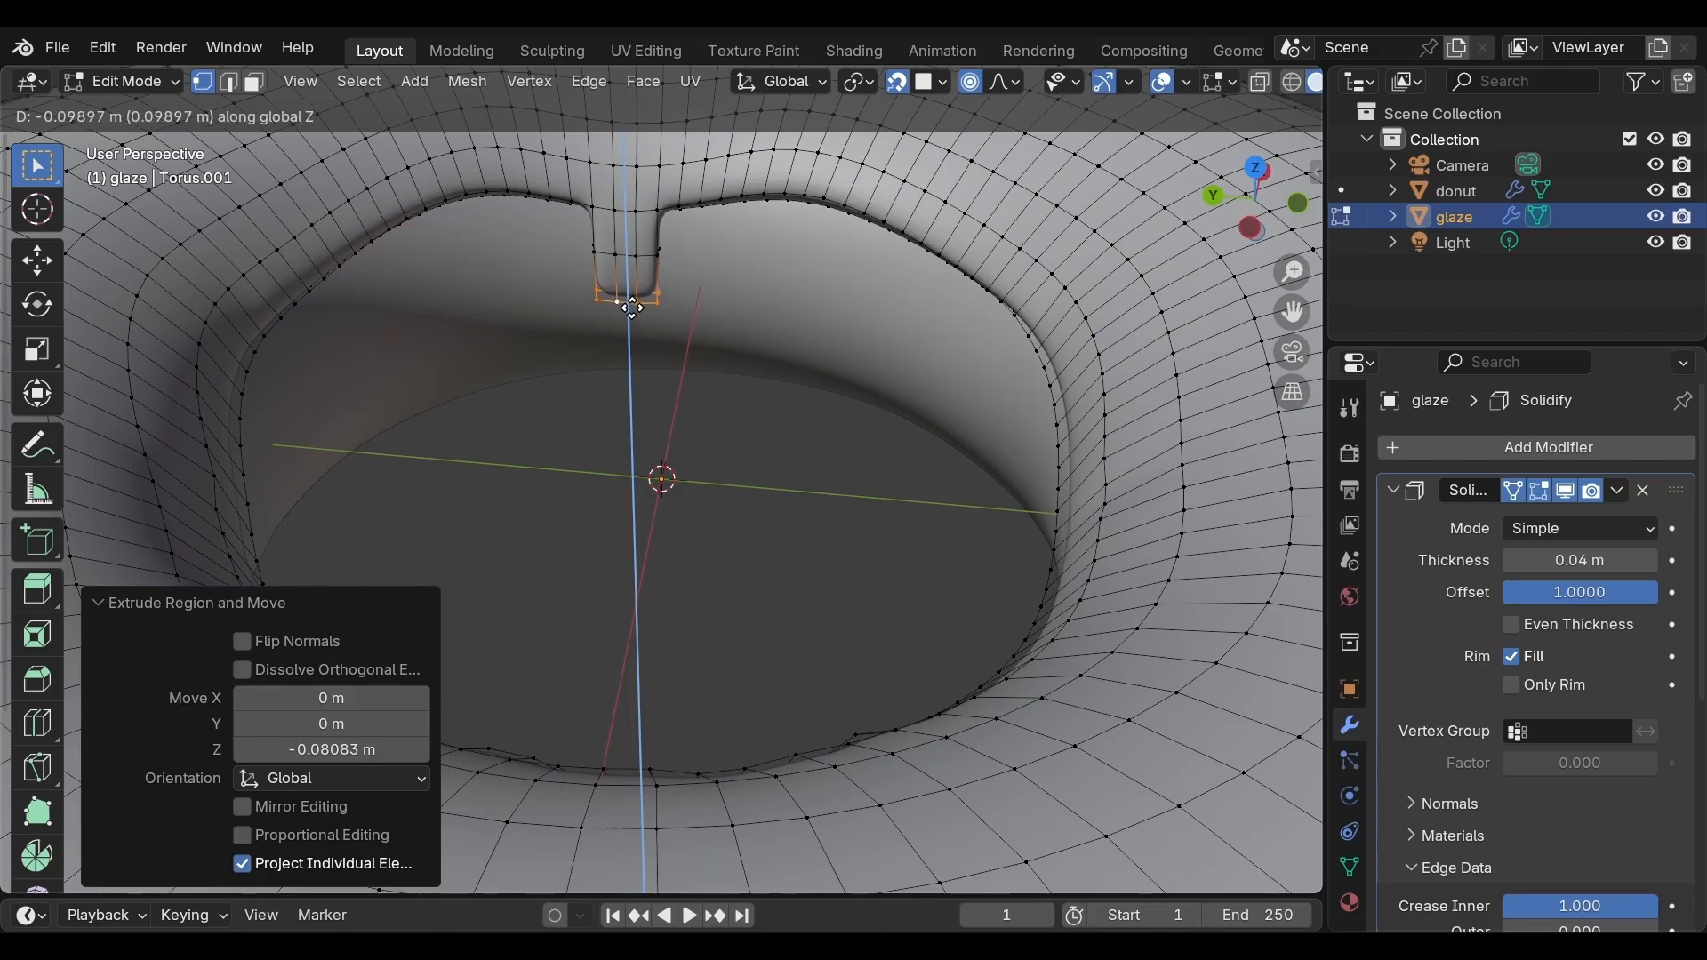
pyautogui.click(632, 305)
# Scale the new drip's tip vertices, ending at 1.047 with proportional editing off
pyautogui.press('s')
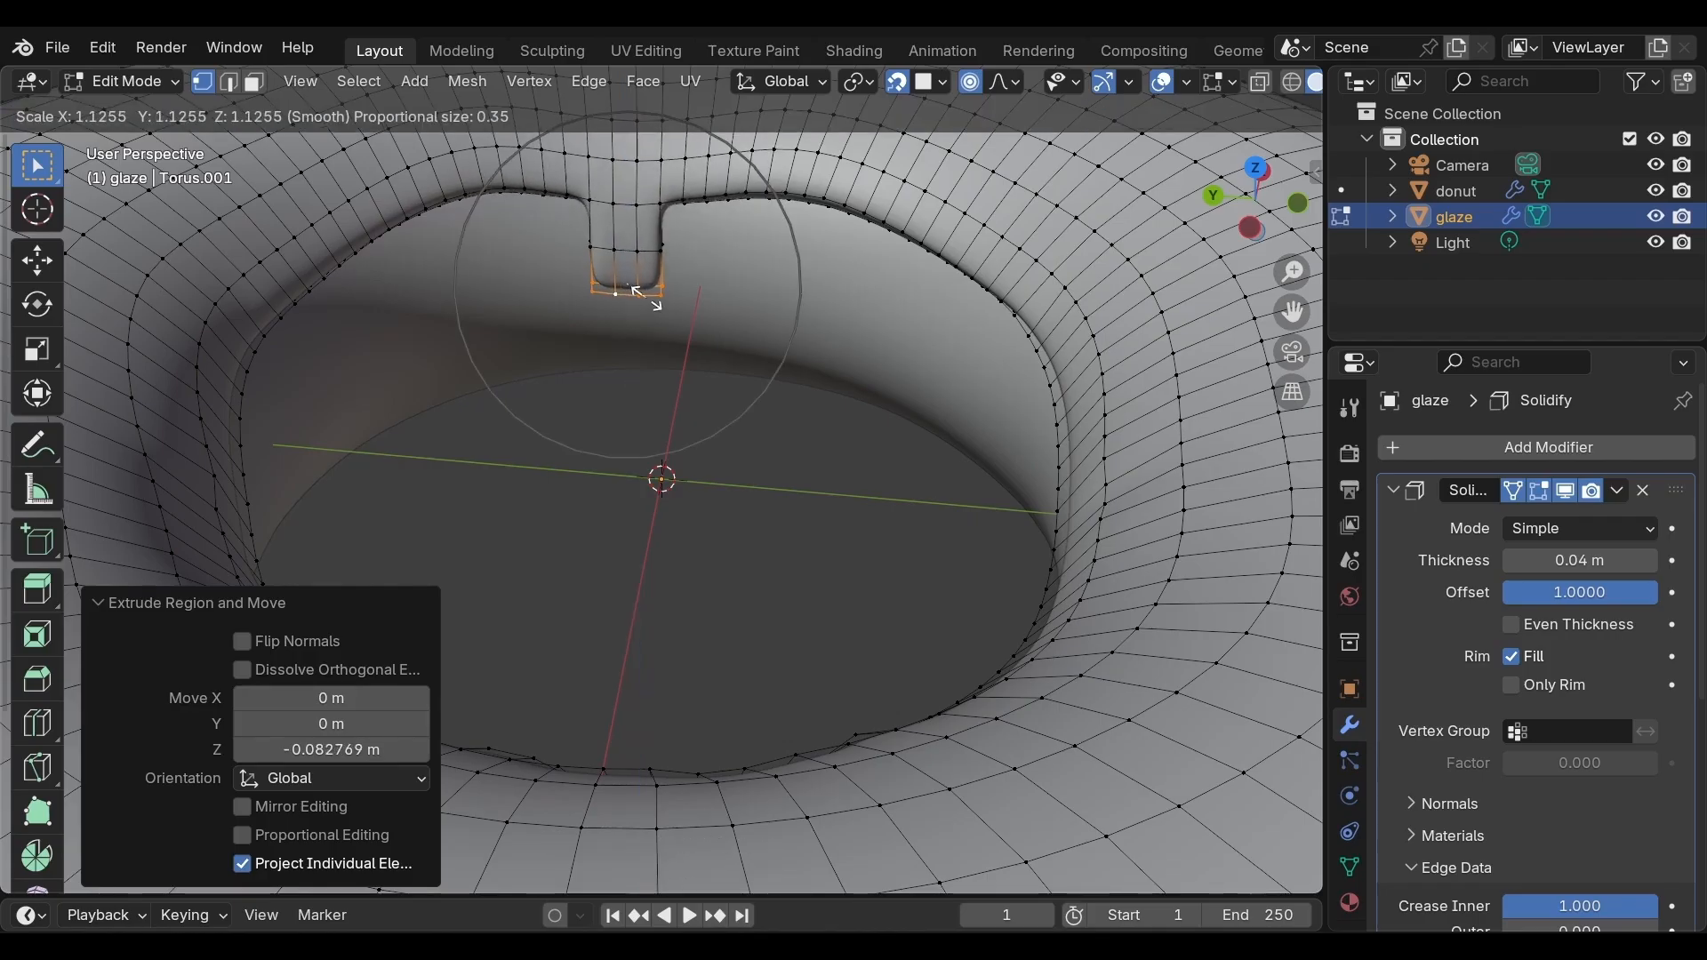
pyautogui.click(635, 290)
pyautogui.press('o')
pyautogui.press('s')
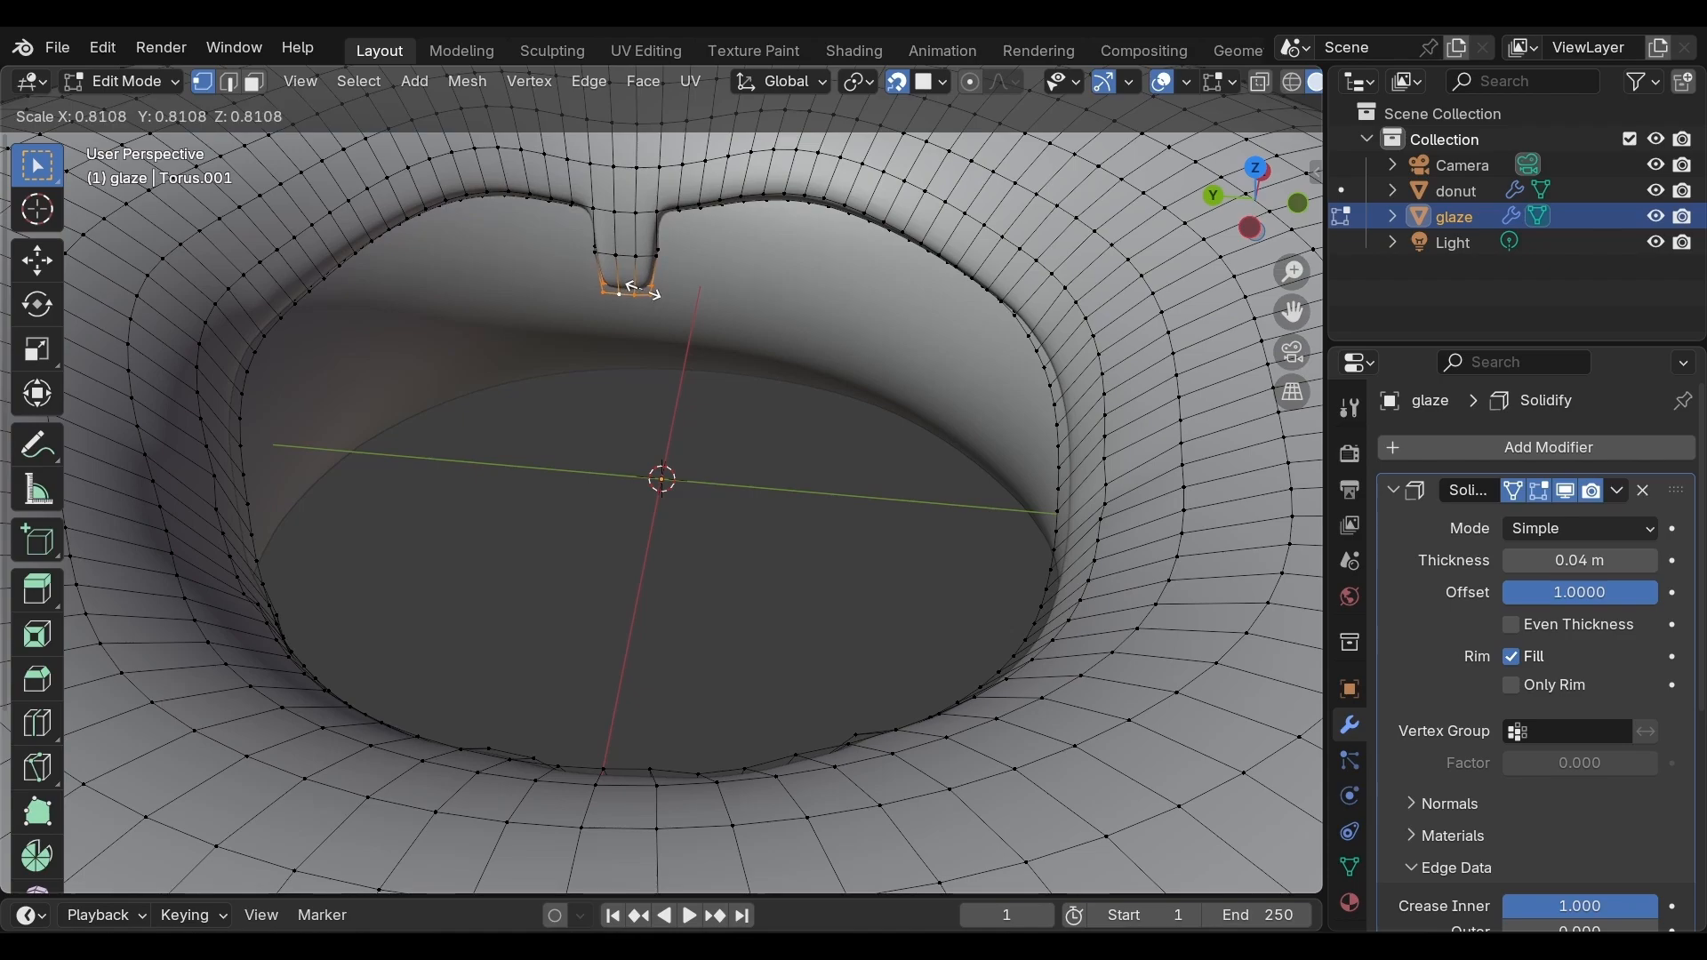
pyautogui.click(640, 301)
pyautogui.keyDown('shift'); pyautogui.click(640, 301); pyautogui.keyUp('shift')
pyautogui.press('s')
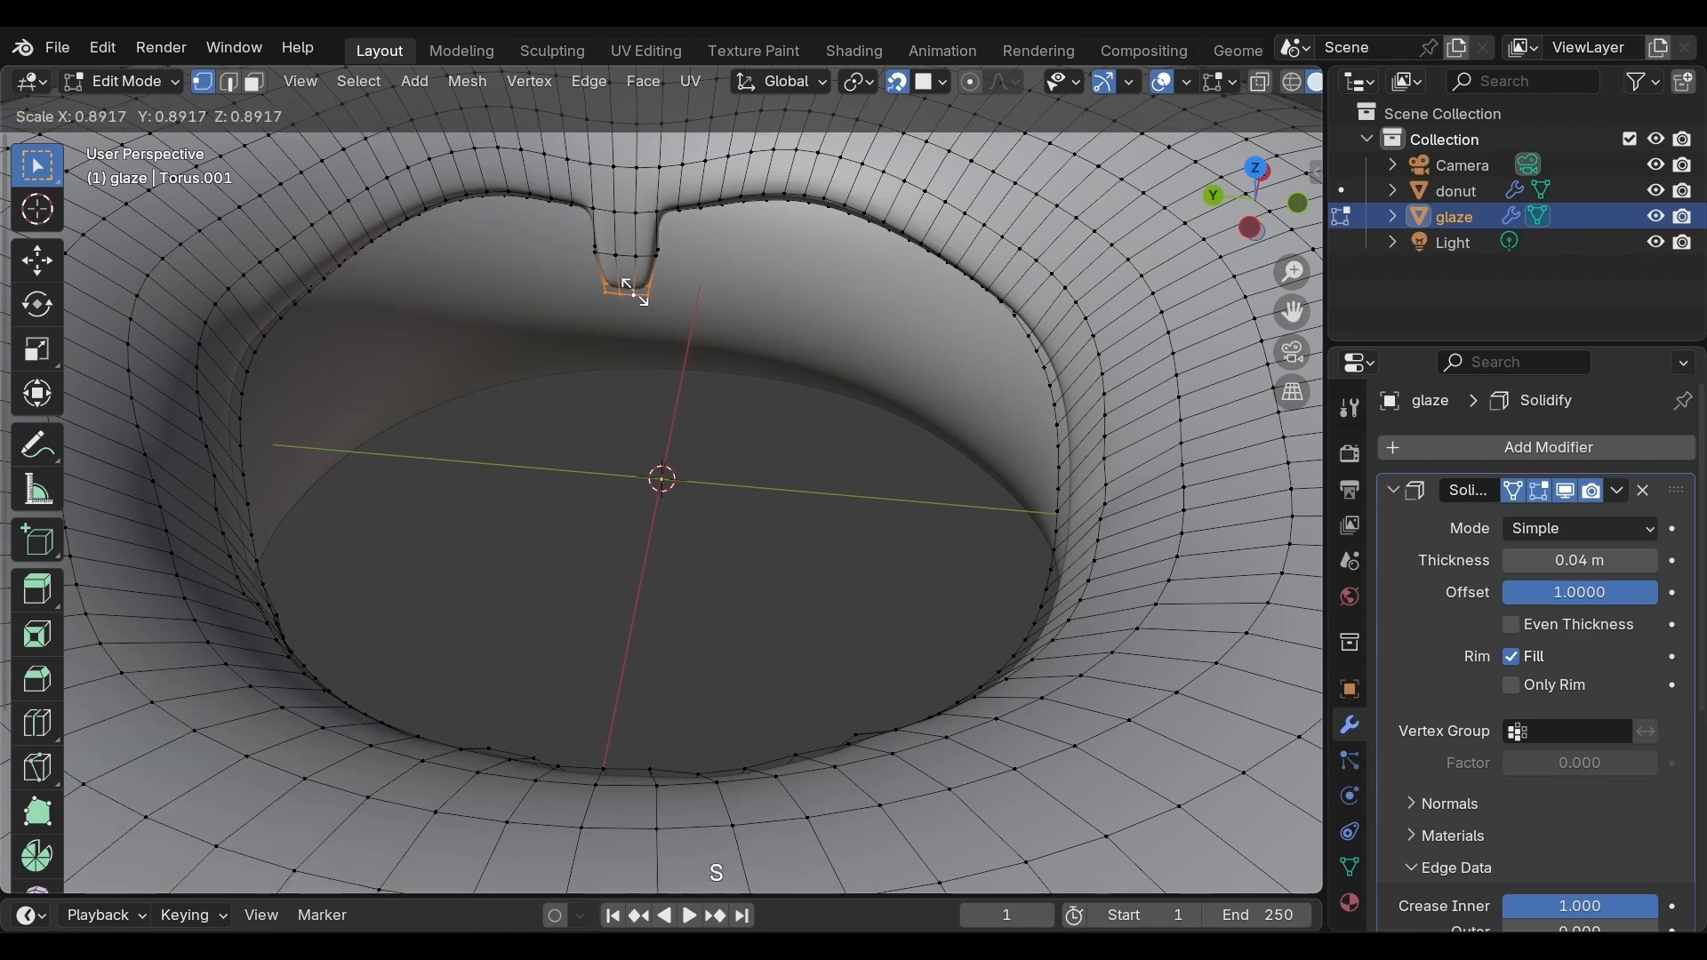
pyautogui.click(628, 327)
# Enable proportional editing and move an inner-edge vertex slightly up and outward with size 0.35
pyautogui.scroll(-3, 627, 329)
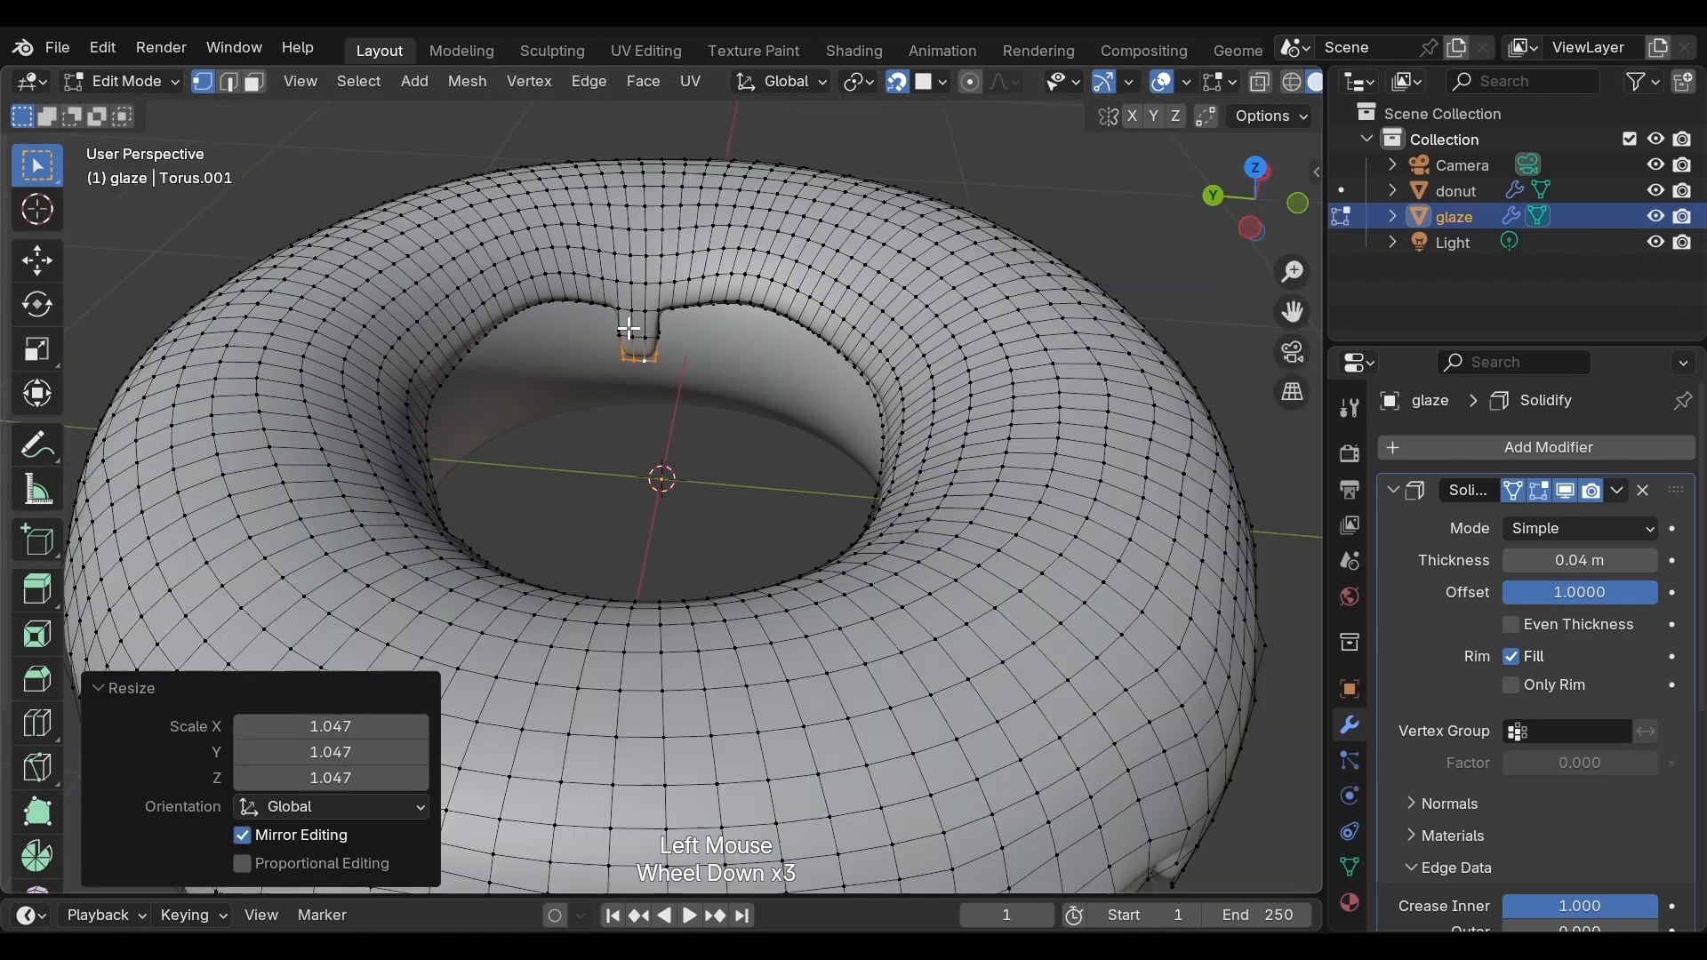
pyautogui.moveTo(620, 329); pyautogui.dragTo(1062, 334, button='middle')
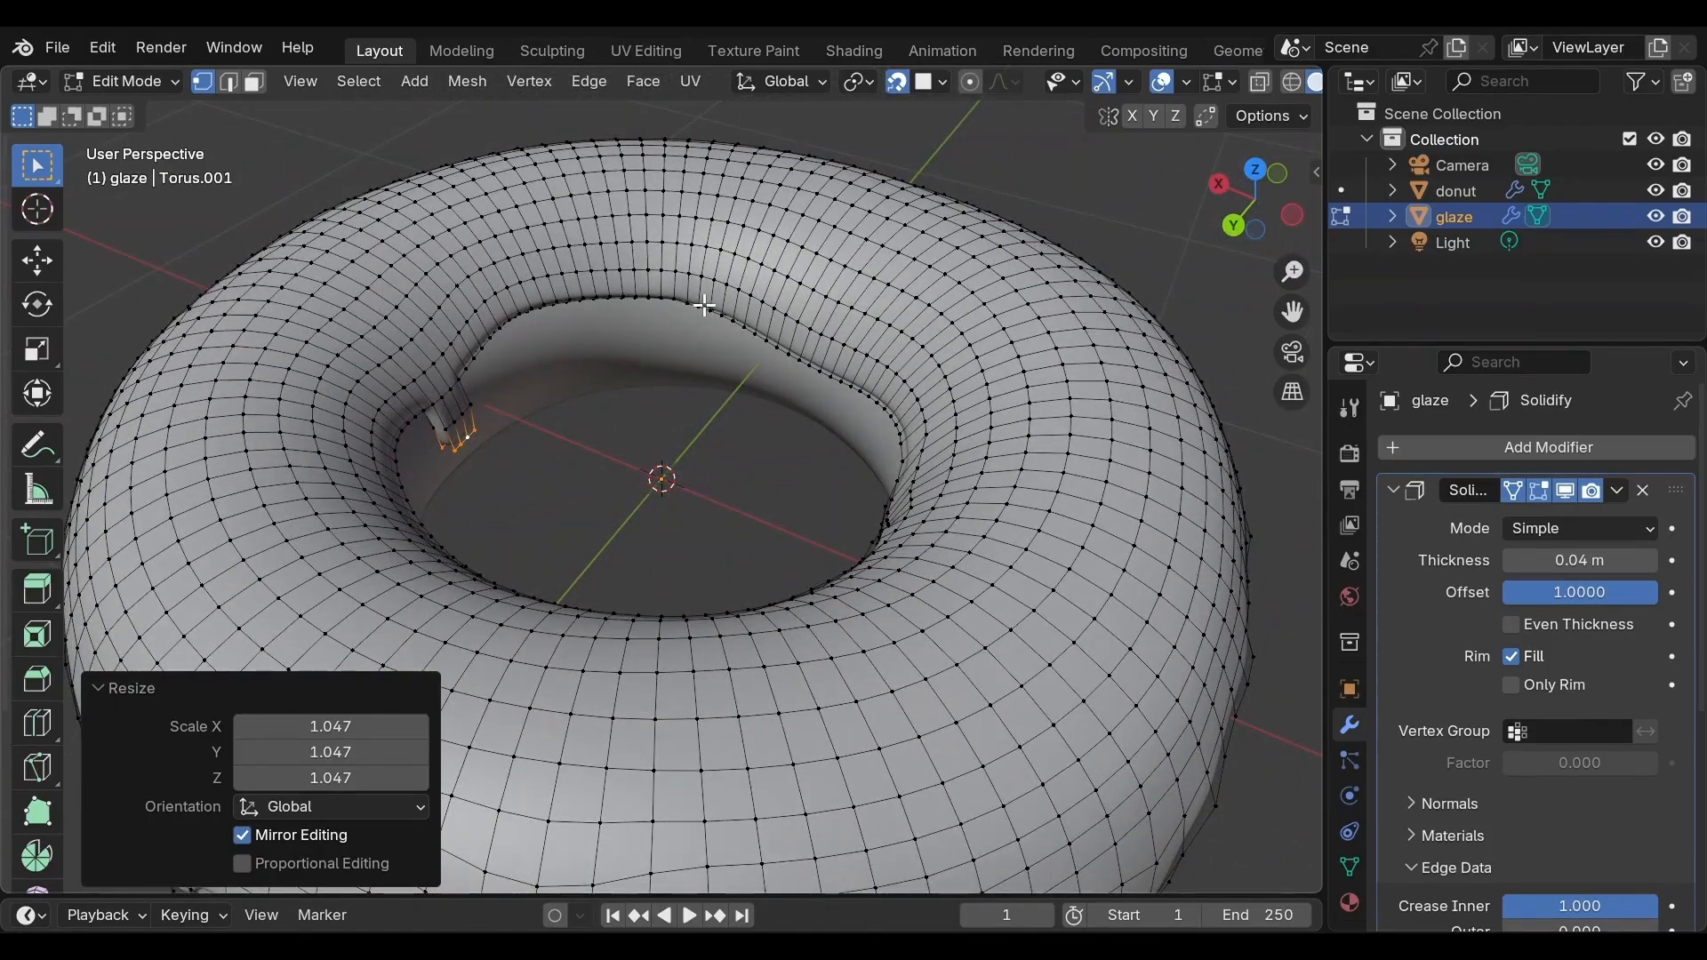
pyautogui.click(704, 305)
pyautogui.press('o')
pyautogui.press('g')
pyautogui.click(766, 329)
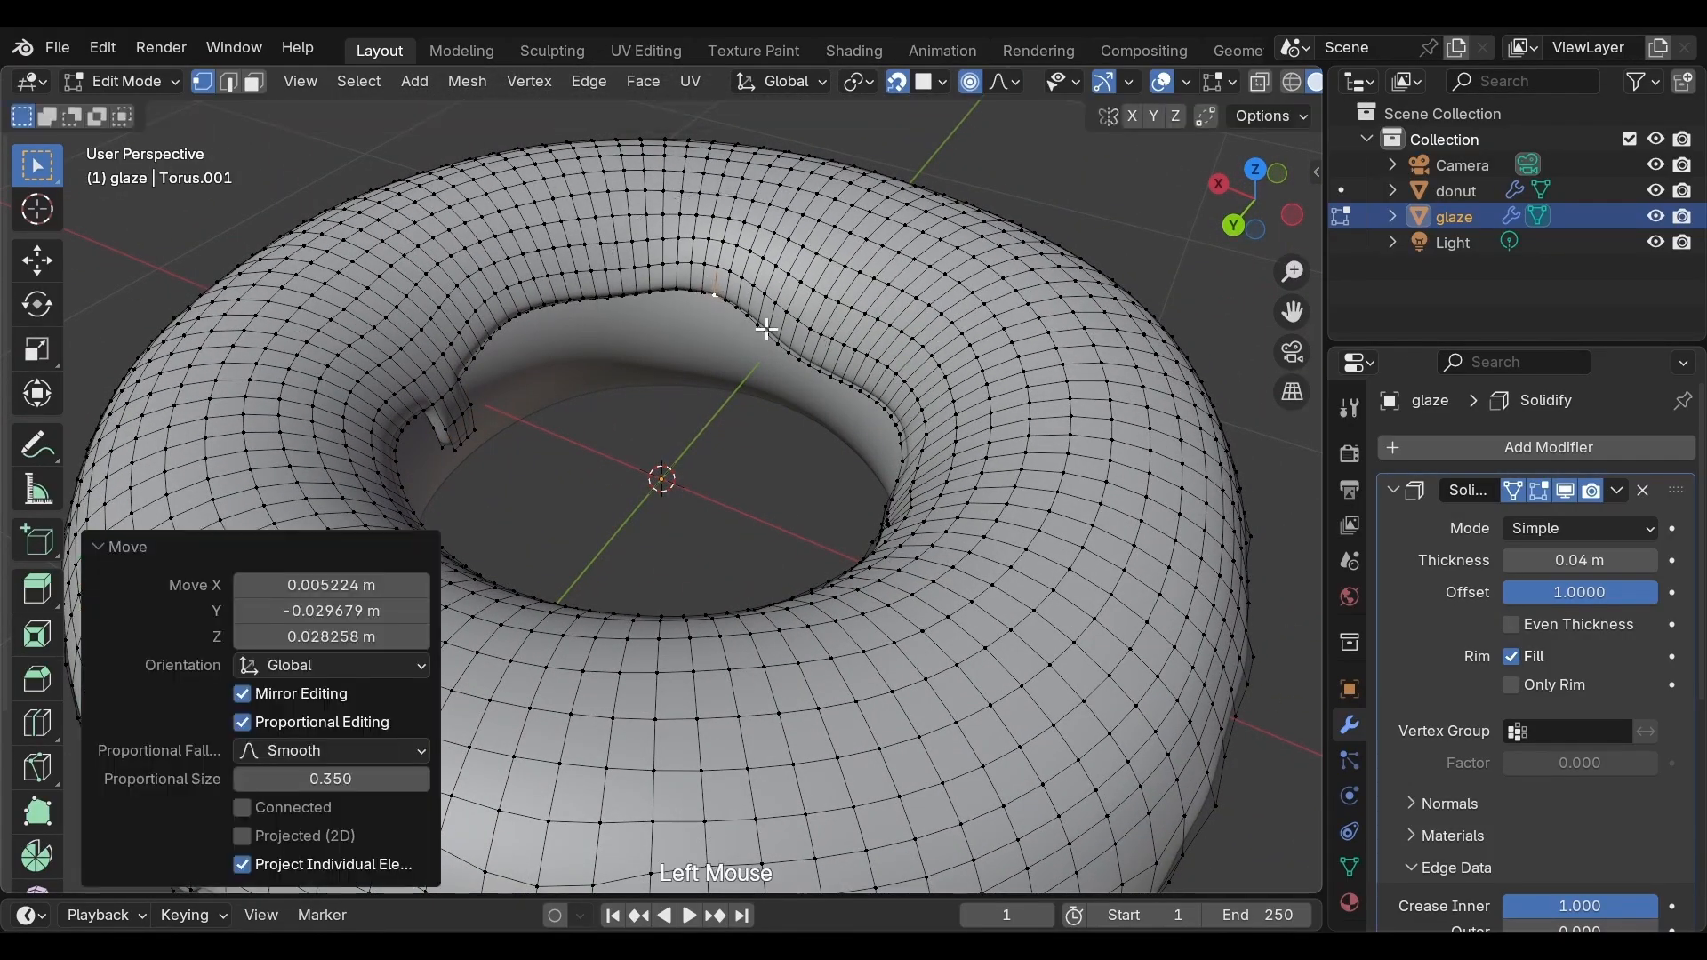
# Return to Object Mode and orbit around the donut to inspect the glaze
pyautogui.moveTo(766, 329); pyautogui.dragTo(940, 363, button='middle')
pyautogui.scroll(-4, 945, 387)
pyautogui.press('Tab')
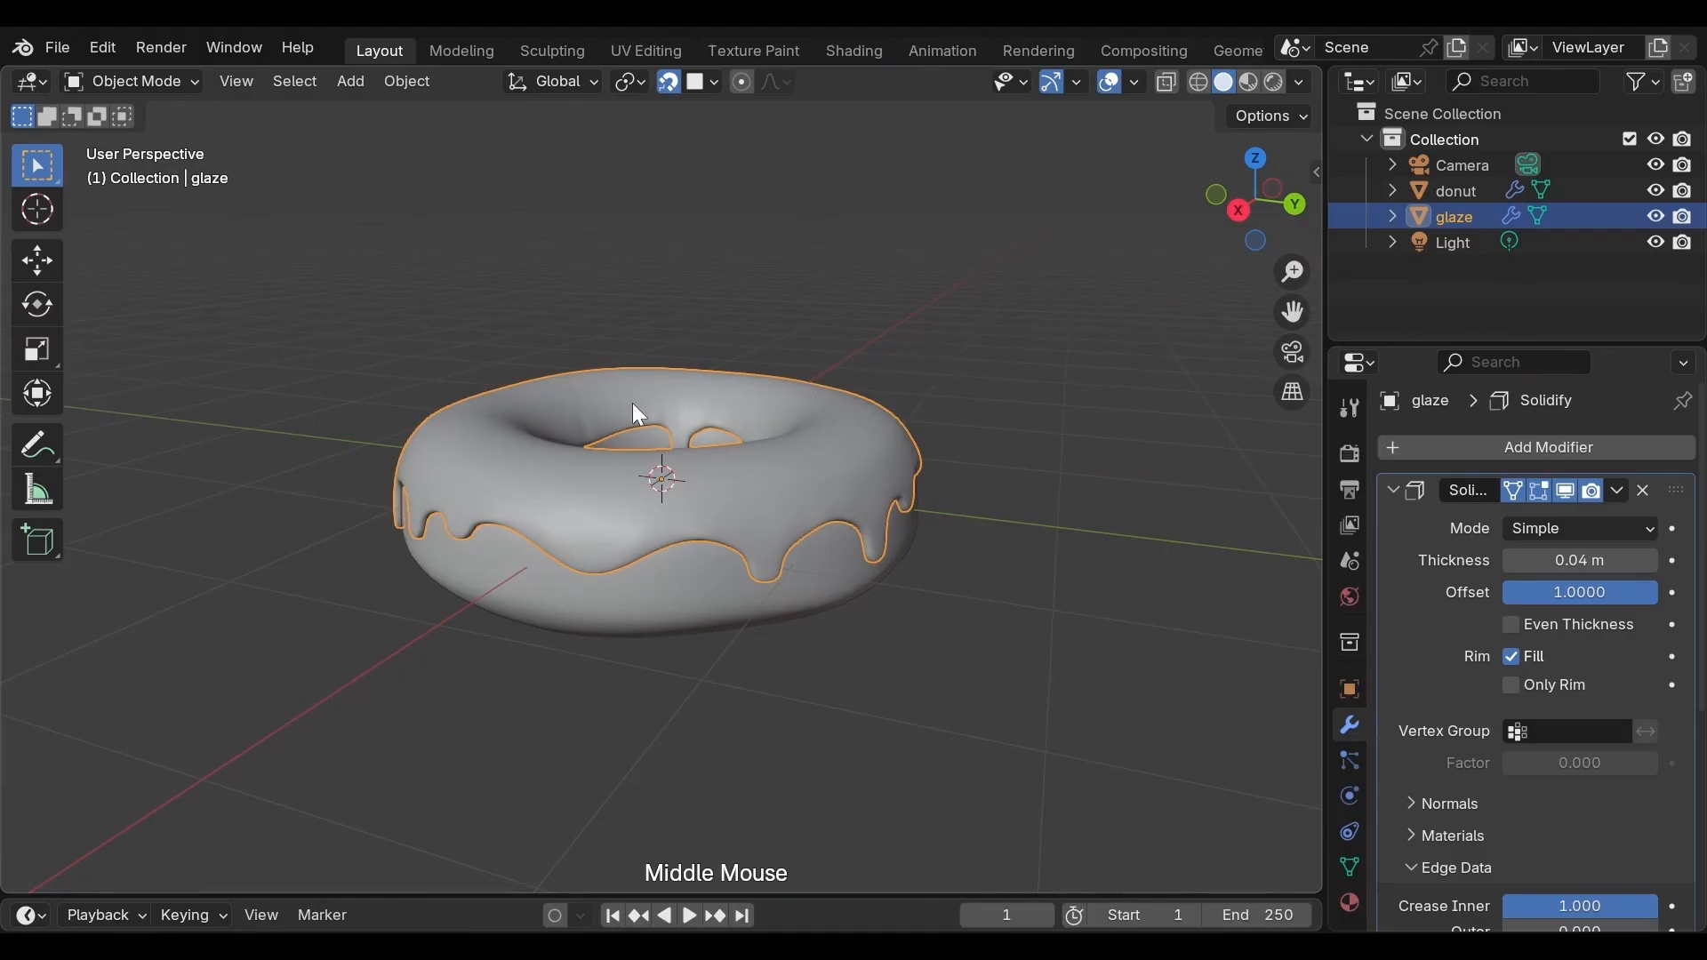
pyautogui.moveTo(638, 414); pyautogui.dragTo(921, 411, button='middle')
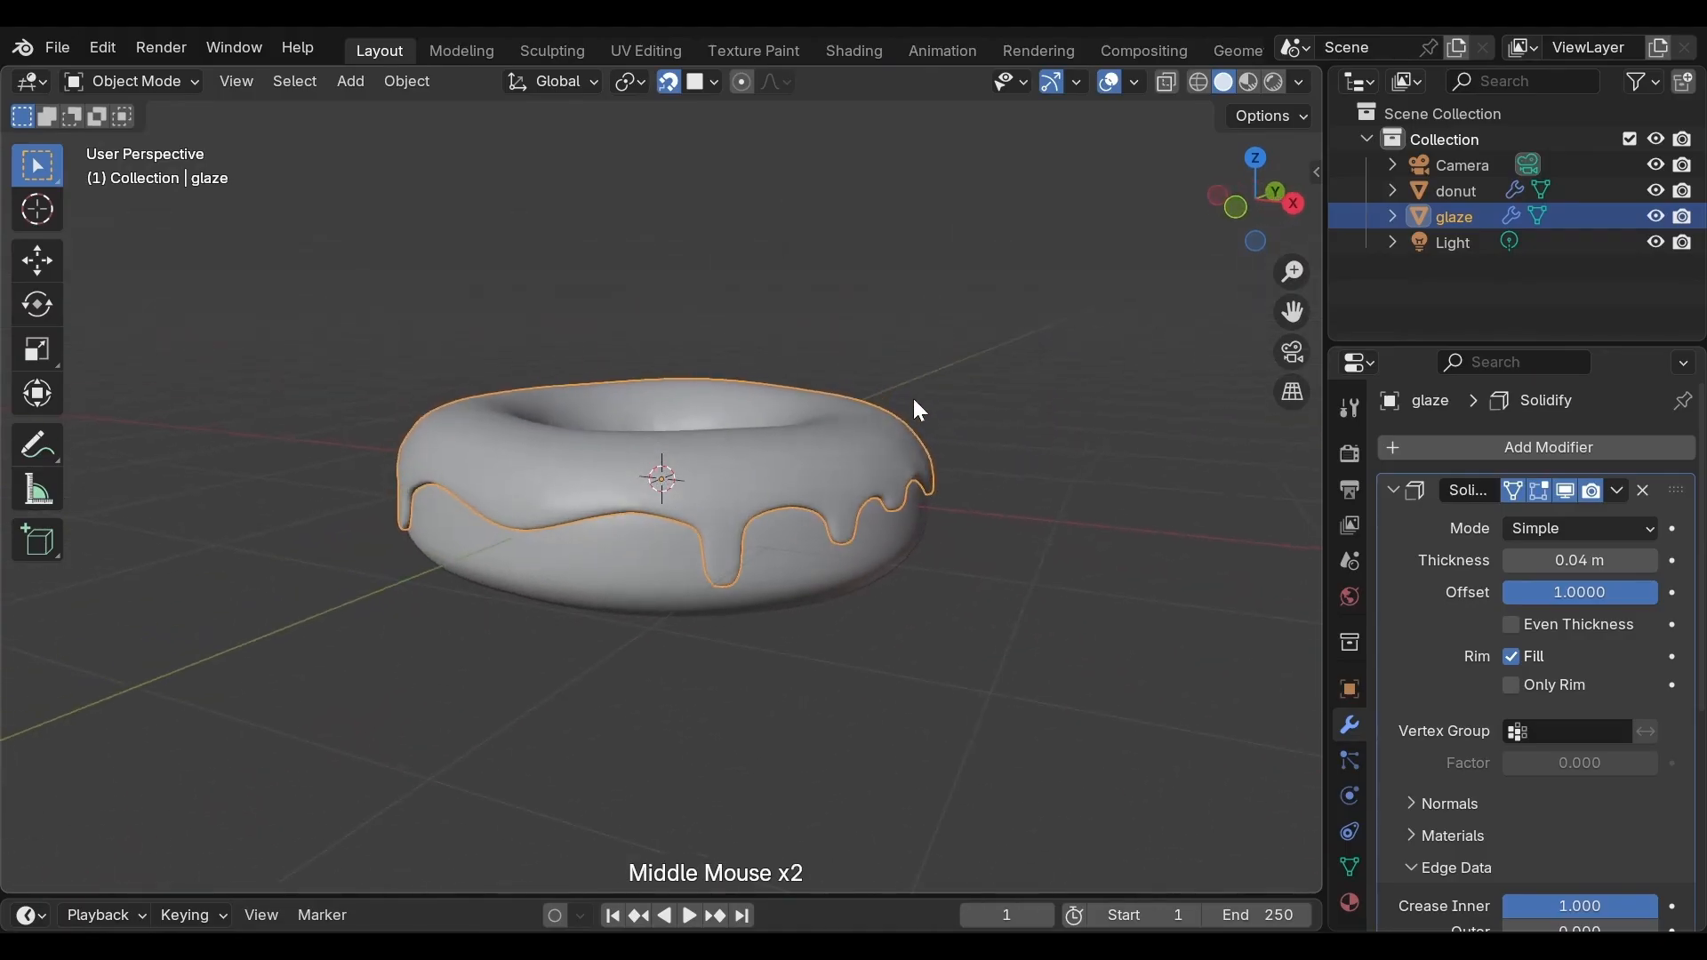
pyautogui.moveTo(543, 366); pyautogui.dragTo(781, 395, button='middle')
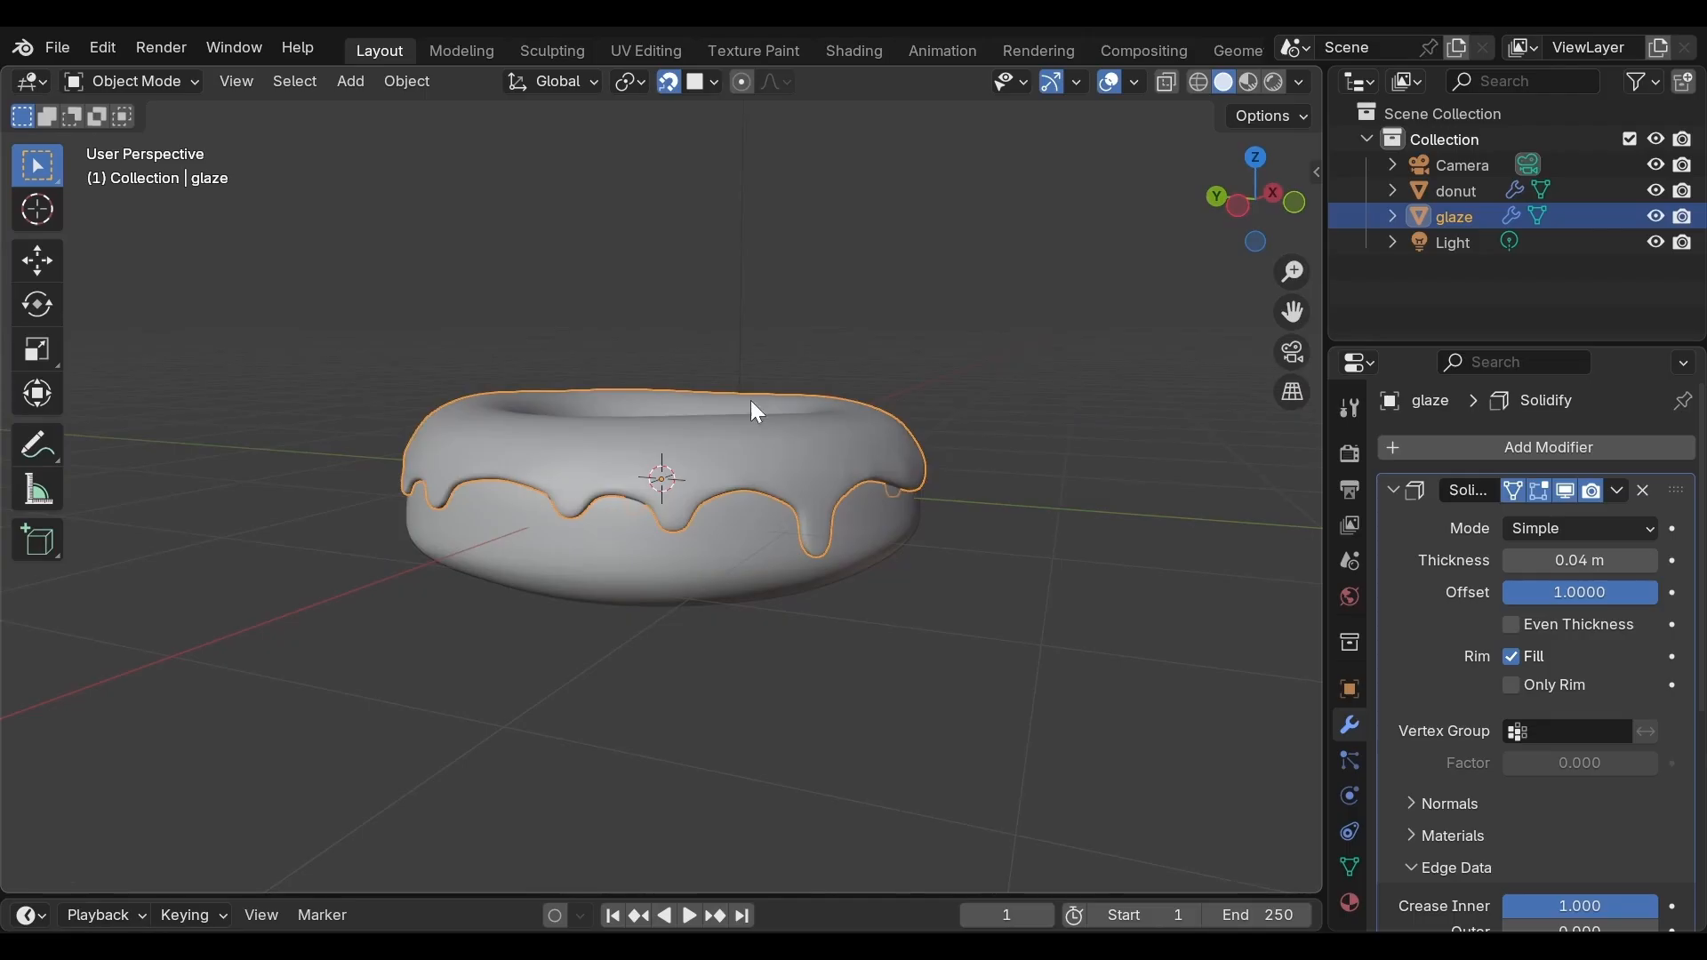